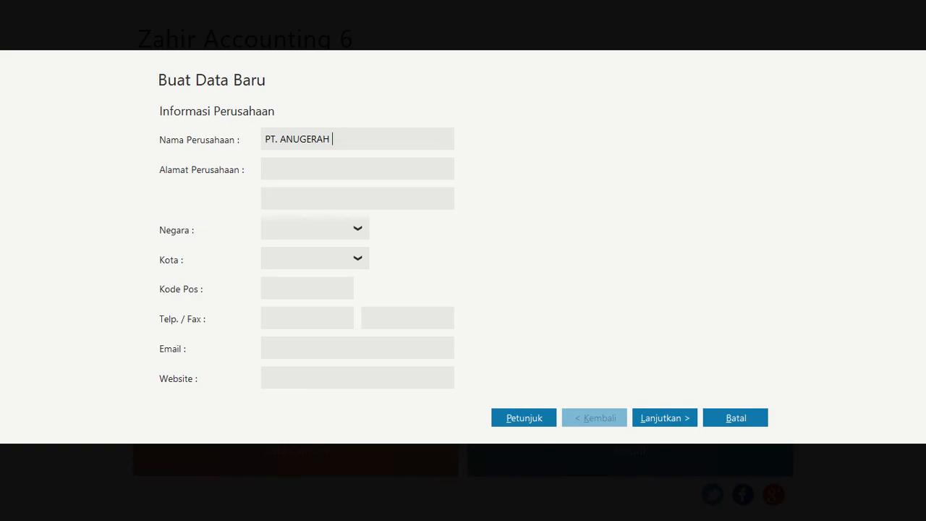
Complete the company name after PT. ANUGERAH with a hyphen and the person's first name, and consult the case PDF in Nitro Pro
{"action": "type", "text": "- RITA"}
{"action": "key", "text": "alt+Tab"}
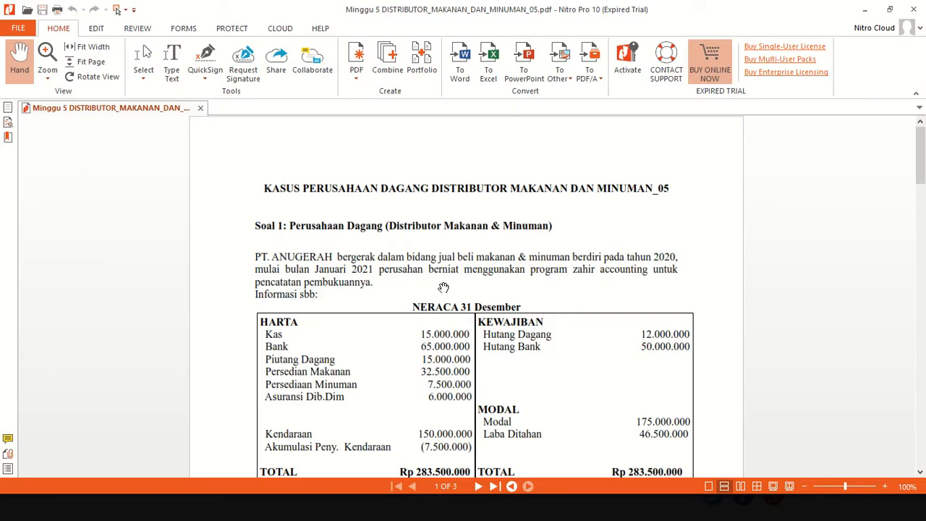
{"action": "key", "text": "alt+Tab"}
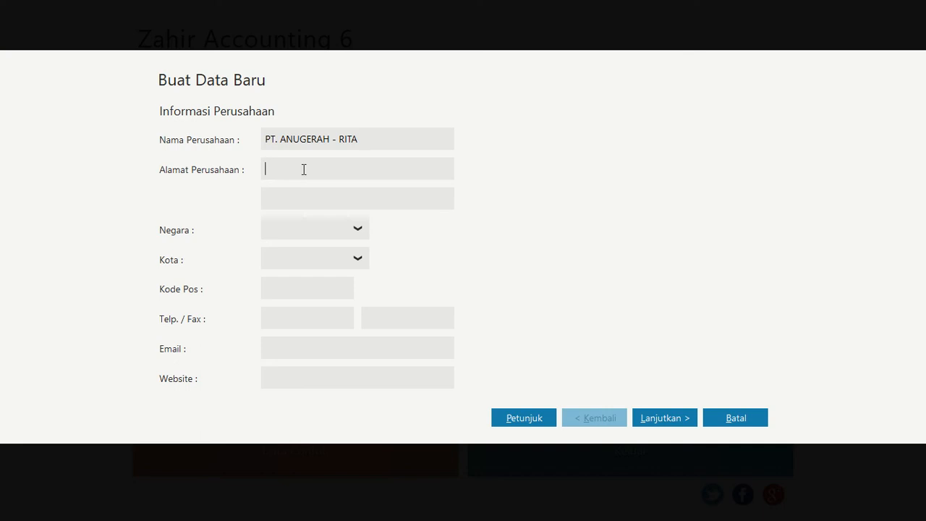
Enter the company's street address and set its country to Indonesia and city to Jakarta
{"action": "key", "text": "Caps_Lock"}
{"action": "left_click", "coordinate": [359, 229]}
{"action": "left_click", "coordinate": [325, 273]}
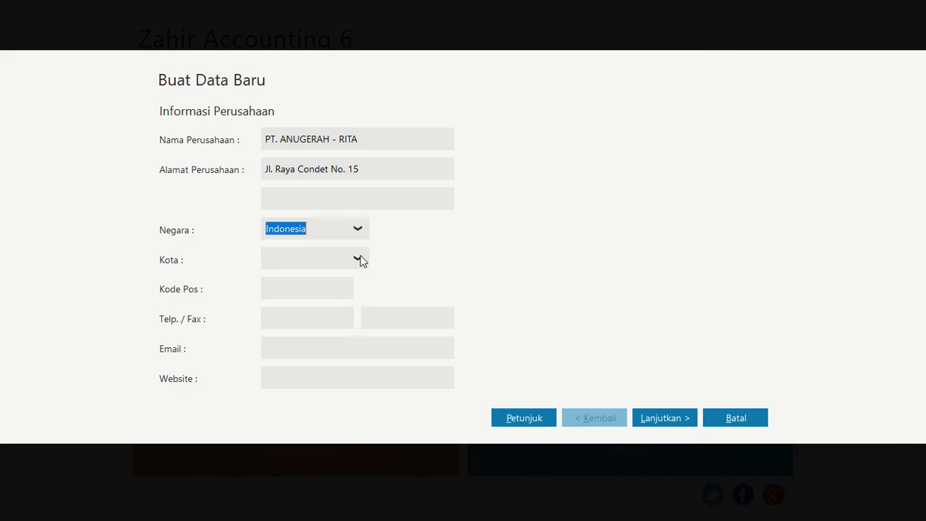
{"action": "left_click", "coordinate": [359, 259]}
{"action": "left_click", "coordinate": [305, 360]}
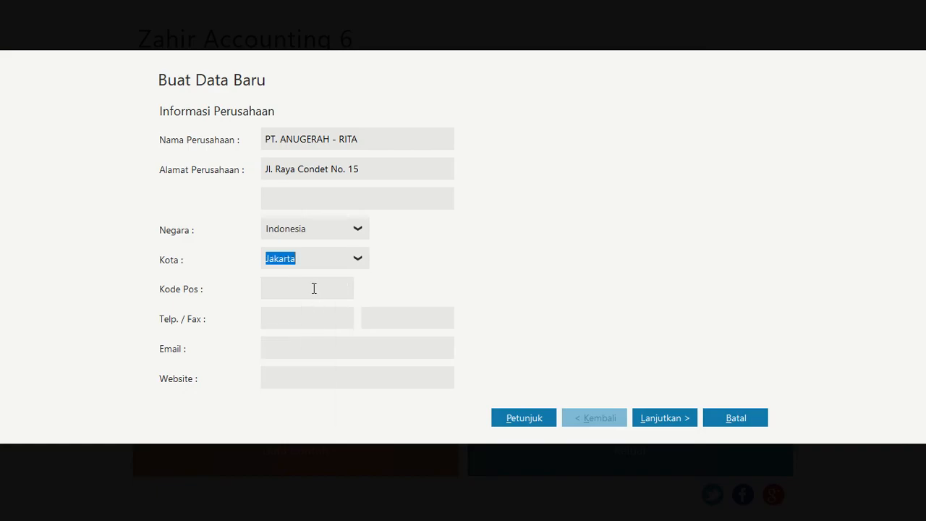
Enter the company's postal code and phone number, leave the website empty, and continue to the accounting period settings
{"action": "left_click", "coordinate": [315, 288]}
{"action": "type", "text": "12345"}
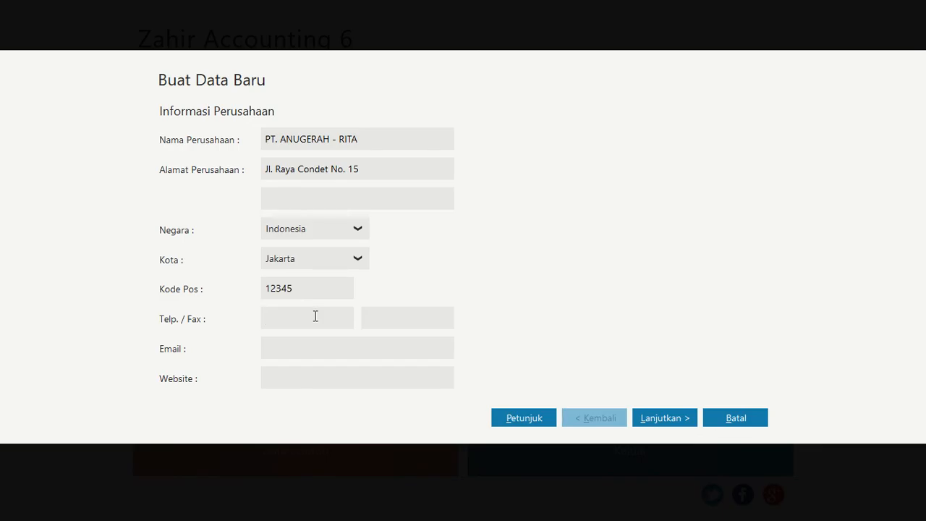
{"action": "left_click", "coordinate": [302, 374]}
{"action": "left_click", "coordinate": [659, 420]}
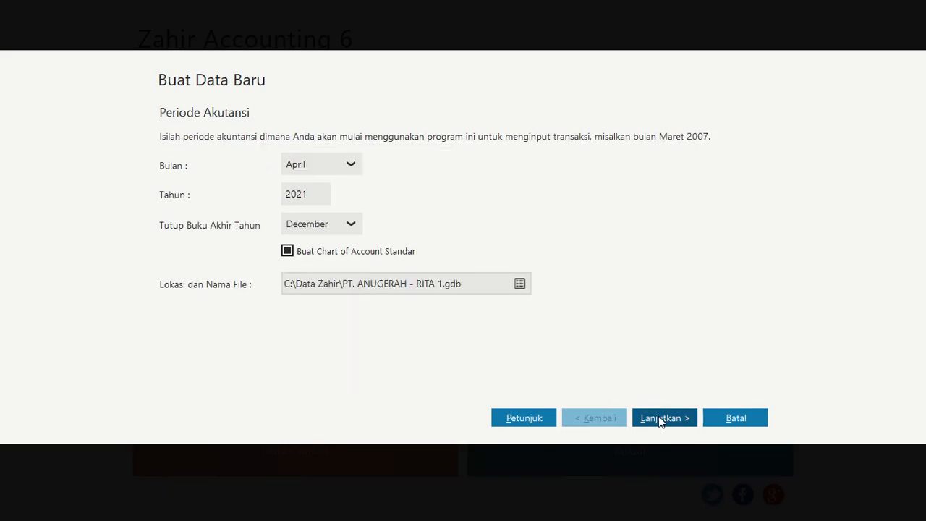
Set the starting month of the accounting period to January
{"action": "left_click", "coordinate": [350, 166]}
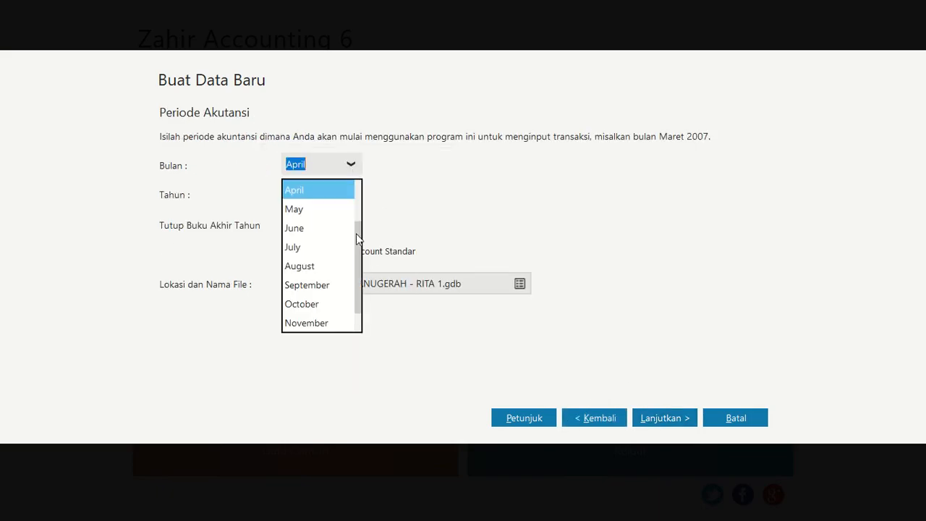
{"action": "scroll", "coordinate": [325, 254], "scroll_direction": "up", "scroll_amount": 2}
{"action": "scroll", "coordinate": [333, 210], "scroll_direction": "up", "scroll_amount": 1}
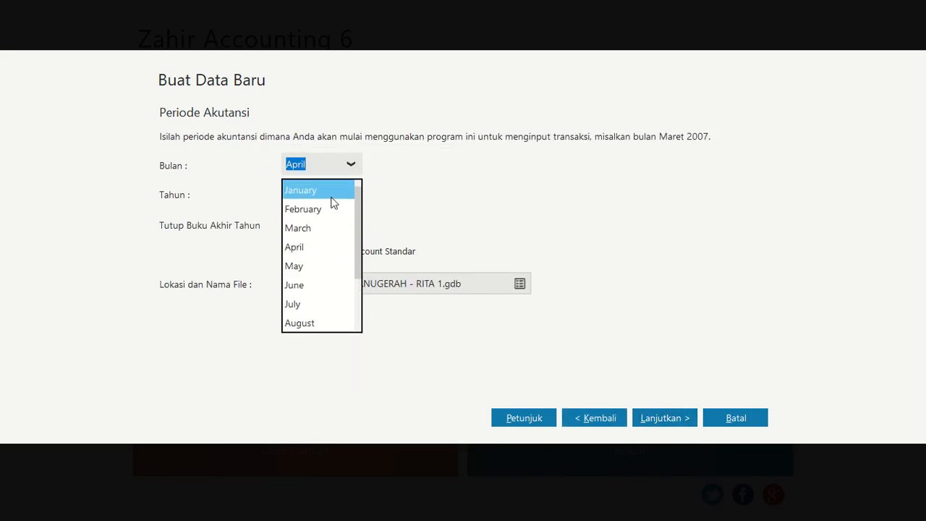
{"action": "left_click", "coordinate": [330, 195]}
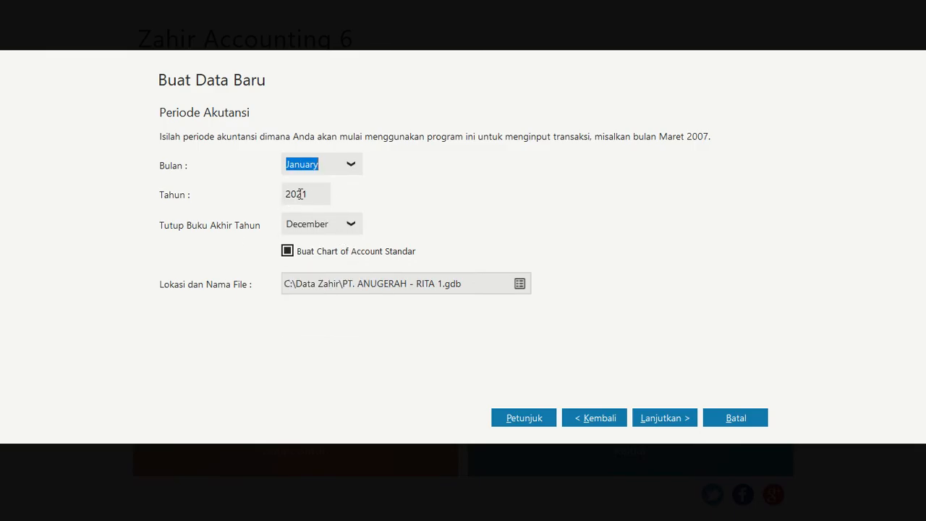
Set the data file's location to the Lab Akuntansi Zahir folder and name it PT Anugerah
{"action": "left_click", "coordinate": [521, 288]}
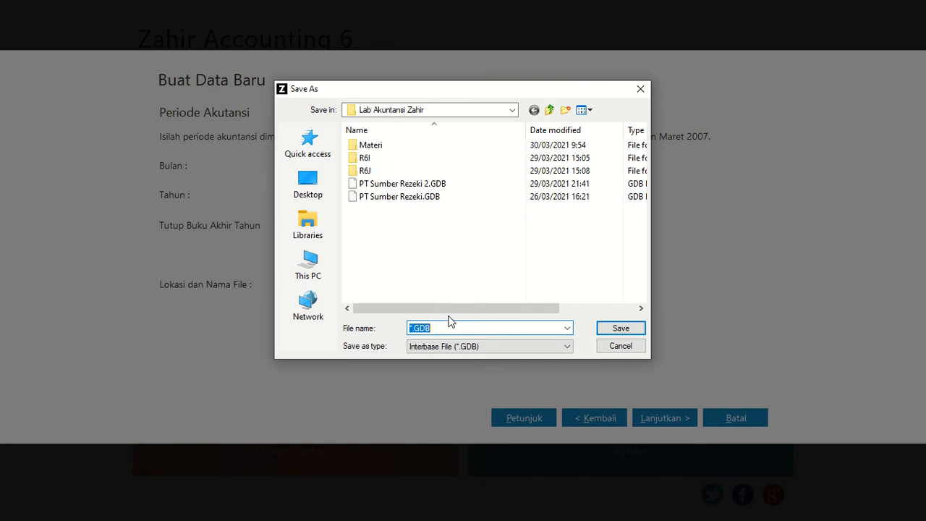
{"action": "left_click", "coordinate": [411, 327]}
{"action": "key", "text": "BackSpace"}
{"action": "type", "text": "pt"}
{"action": "key", "text": "BackSpace"}
{"action": "key", "text": "BackSpace"}
{"action": "key", "text": "BackSpace"}
{"action": "type", "text": "PT Anugerah"}
{"action": "left_click", "coordinate": [618, 328]}
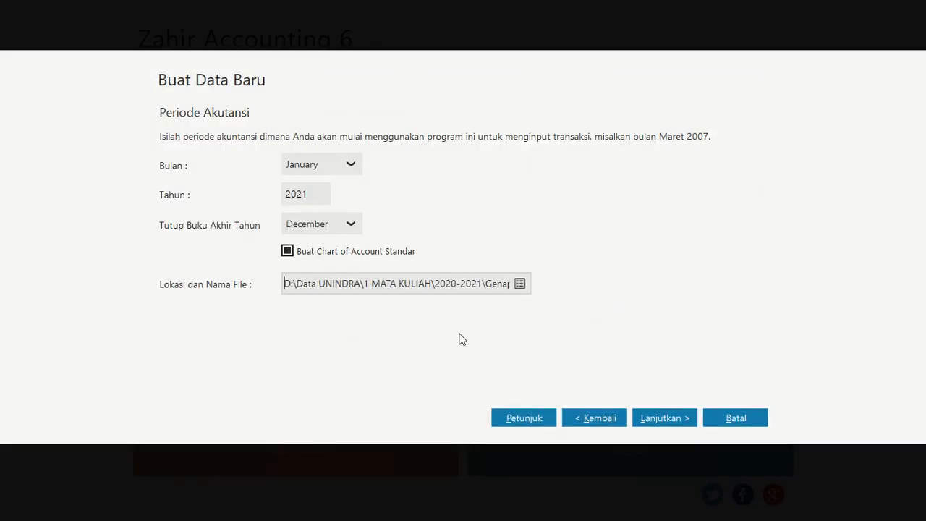
Accept the default department and account code format, and process the creation of the new company data
{"action": "left_click", "coordinate": [666, 424]}
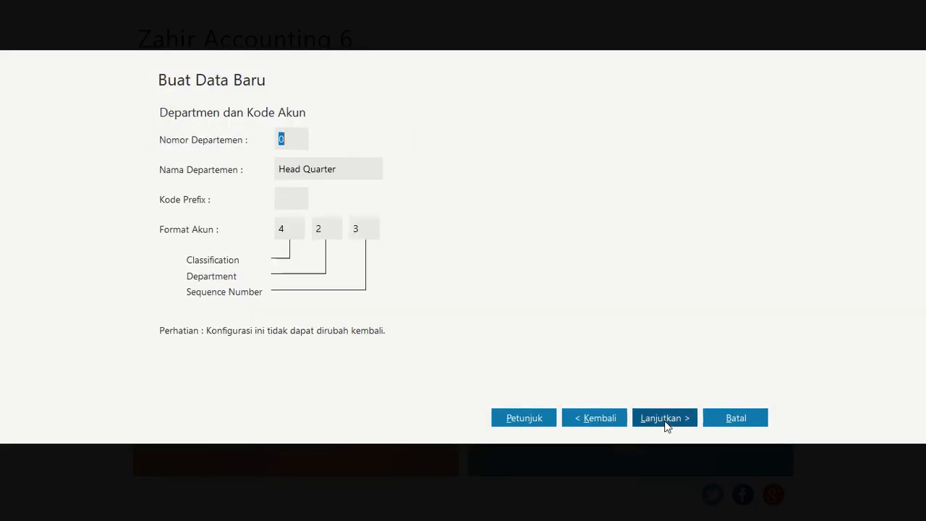
{"action": "left_click", "coordinate": [654, 425]}
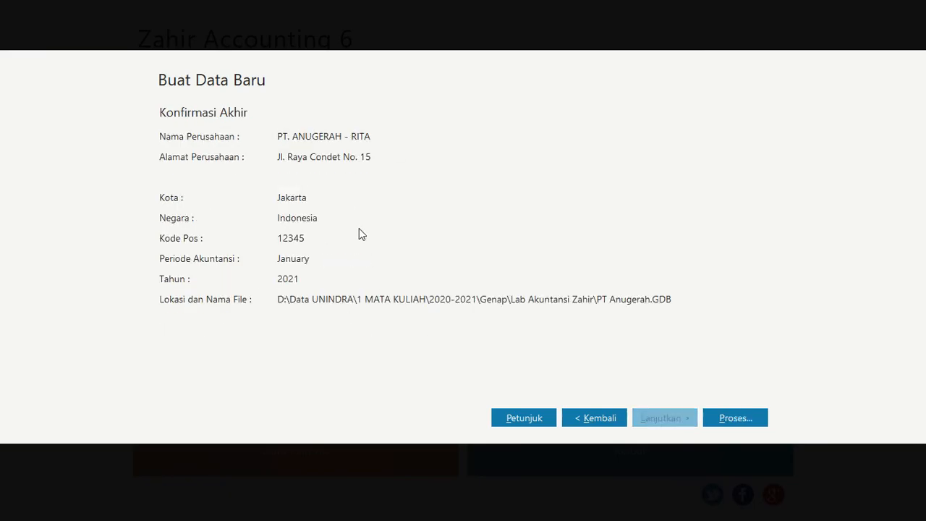
{"action": "left_click", "coordinate": [725, 423]}
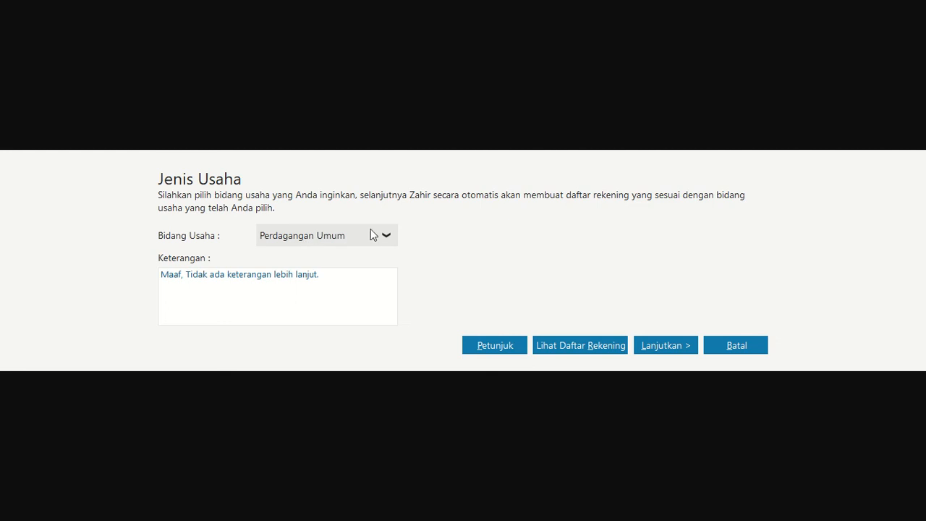
Look through the available business types in the Bidang Usaha choices
{"action": "left_click", "coordinate": [388, 235]}
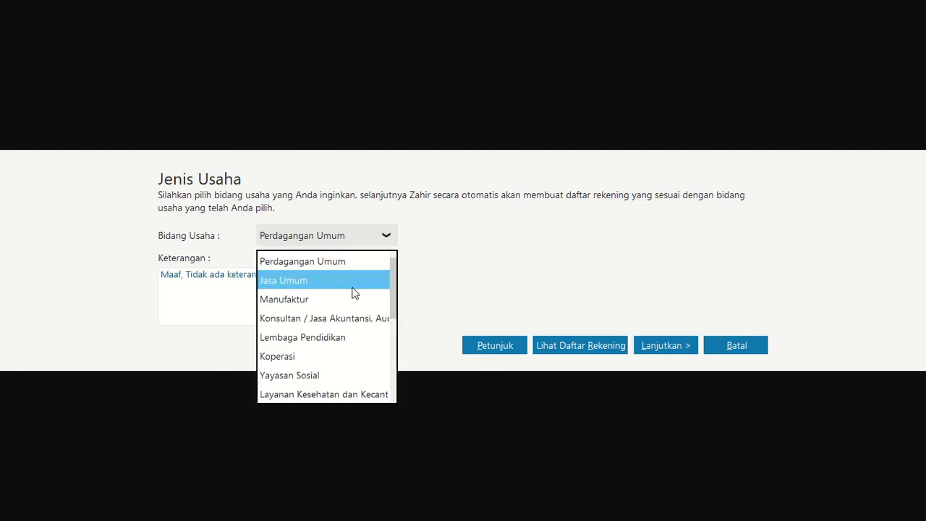
{"action": "key", "text": "Down"}
{"action": "key", "text": "Down"}
{"action": "key", "text": "Down"}
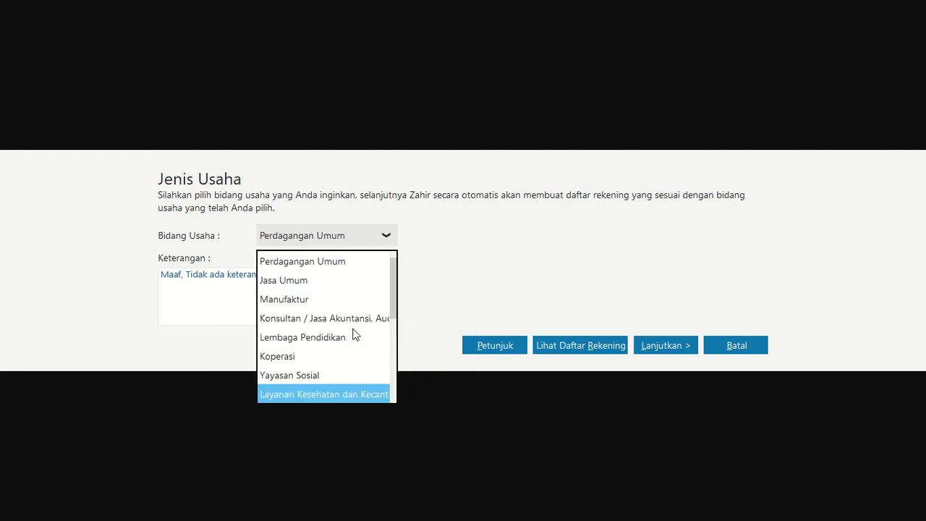
{"action": "key", "text": "Down"}
{"action": "key", "text": "Down"}
{"action": "key", "text": "Down"}
{"action": "key", "text": "Down"}
{"action": "key", "text": "Down"}
{"action": "key", "text": "Down"}
{"action": "key", "text": "Down"}
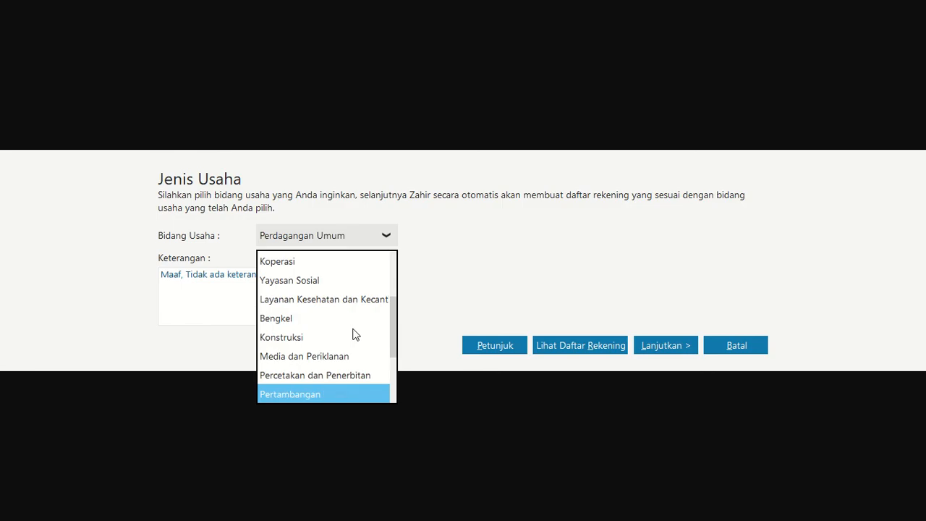
{"action": "key", "text": "Down"}
{"action": "key", "text": "Down"}
{"action": "key", "text": "Down"}
{"action": "key", "text": "Up"}
{"action": "key", "text": "Up"}
{"action": "key", "text": "Up"}
{"action": "key", "text": "Up"}
{"action": "key", "text": "Up"}
{"action": "key", "text": "Up"}
{"action": "key", "text": "Up"}
{"action": "key", "text": "Up"}
{"action": "key", "text": "Up"}
{"action": "key", "text": "Up"}
{"action": "key", "text": "Up"}
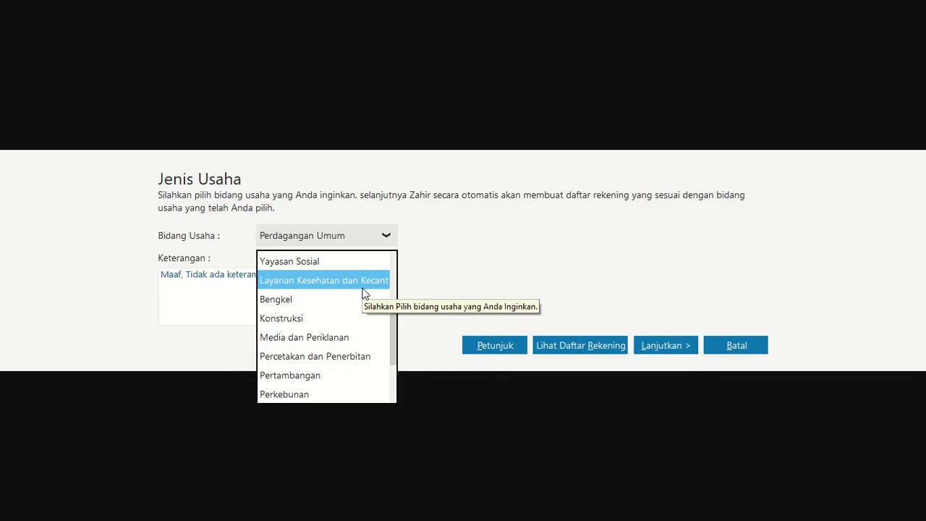
{"action": "key", "text": "Up"}
{"action": "key", "text": "Up"}
{"action": "key", "text": "Up"}
{"action": "key", "text": "Up"}
{"action": "key", "text": "Up"}
{"action": "key", "text": "Up"}
{"action": "key", "text": "Up"}
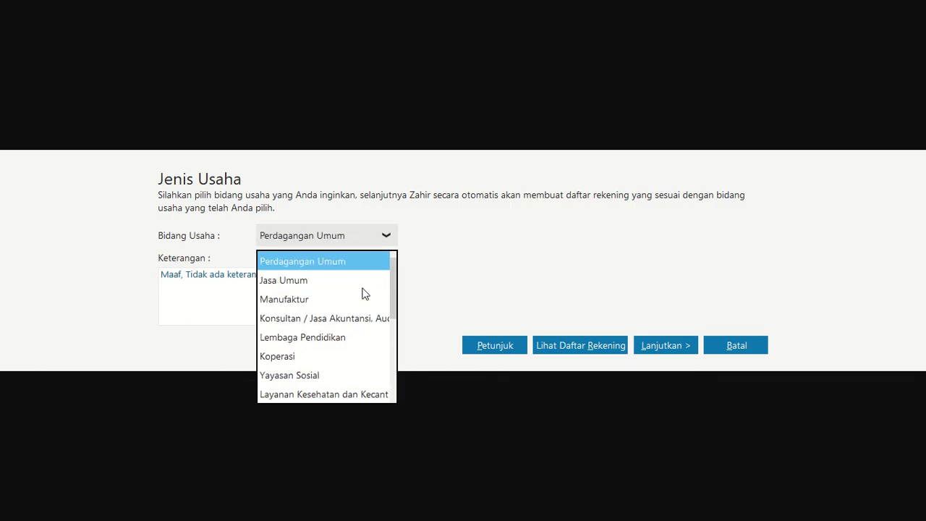
{"action": "key", "text": "Down"}
{"action": "key", "text": "Down"}
{"action": "key", "text": "Down"}
{"action": "key", "text": "Down"}
{"action": "key", "text": "Down"}
{"action": "key", "text": "Down"}
{"action": "key", "text": "Down"}
{"action": "key", "text": "Down"}
{"action": "key", "text": "Down"}
{"action": "key", "text": "Down"}
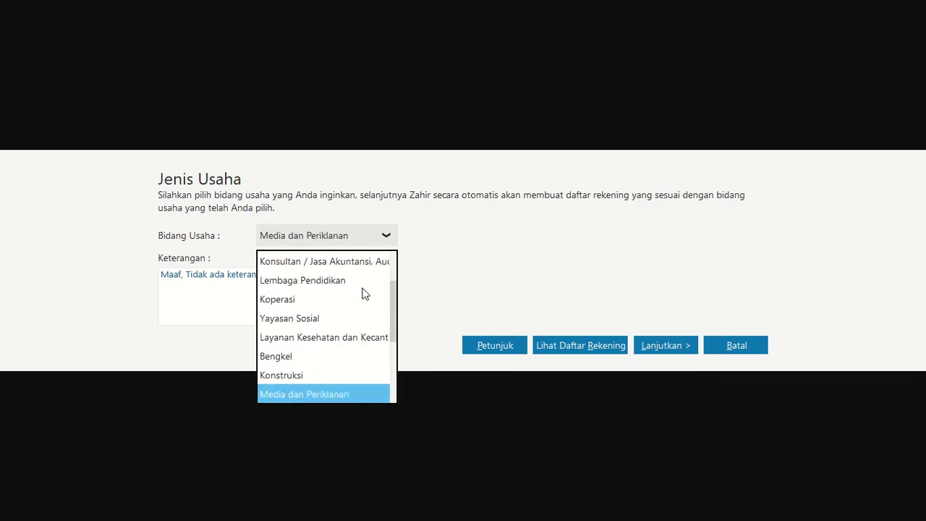
{"action": "key", "text": "Down"}
{"action": "key", "text": "Down"}
{"action": "key", "text": "Up"}
{"action": "key", "text": "Down"}
{"action": "key", "text": "Down"}
{"action": "key", "text": "Down"}
{"action": "key", "text": "Down"}
{"action": "key", "text": "Down"}
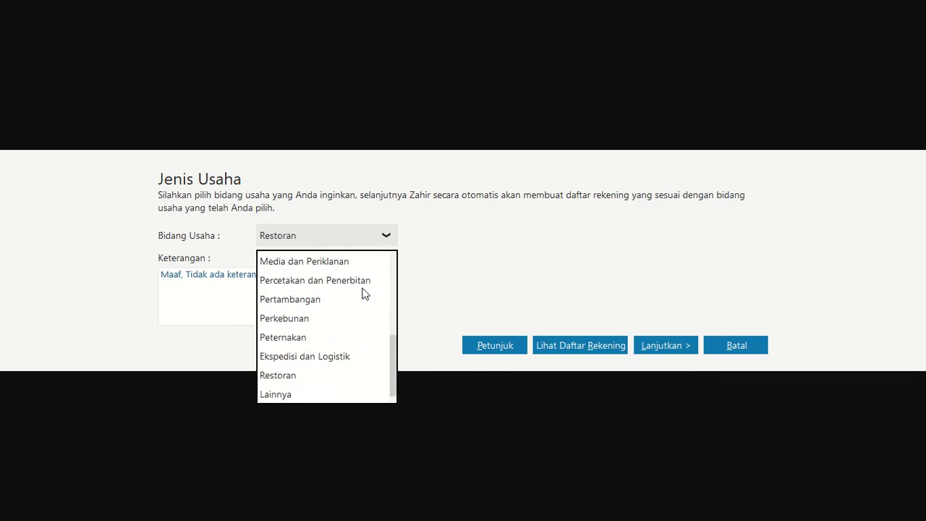
{"action": "key", "text": "Down"}
{"action": "key", "text": "Up"}
{"action": "key", "text": "Up"}
{"action": "key", "text": "Up"}
{"action": "key", "text": "Up"}
{"action": "key", "text": "Up"}
{"action": "key", "text": "Up"}
{"action": "key", "text": "Up"}
{"action": "key", "text": "Up"}
{"action": "key", "text": "Up"}
{"action": "key", "text": "Up"}
{"action": "key", "text": "Up"}
{"action": "key", "text": "Up"}
{"action": "key", "text": "Up"}
{"action": "key", "text": "Up"}
{"action": "key", "text": "Up"}
{"action": "key", "text": "Up"}
{"action": "key", "text": "Up"}
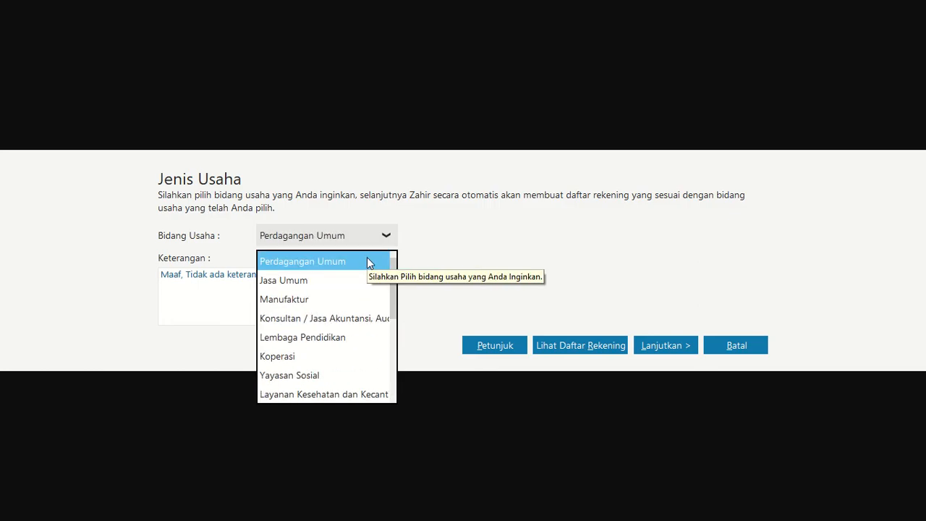
Choose Perdagangan Umum as the business type and confirm creating its account list
{"action": "left_click", "coordinate": [368, 261]}
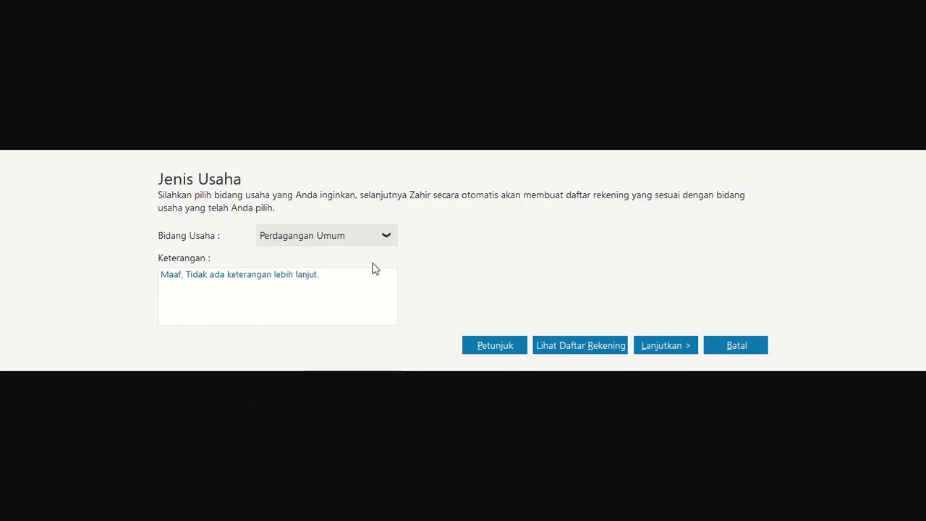
{"action": "left_click", "coordinate": [651, 352]}
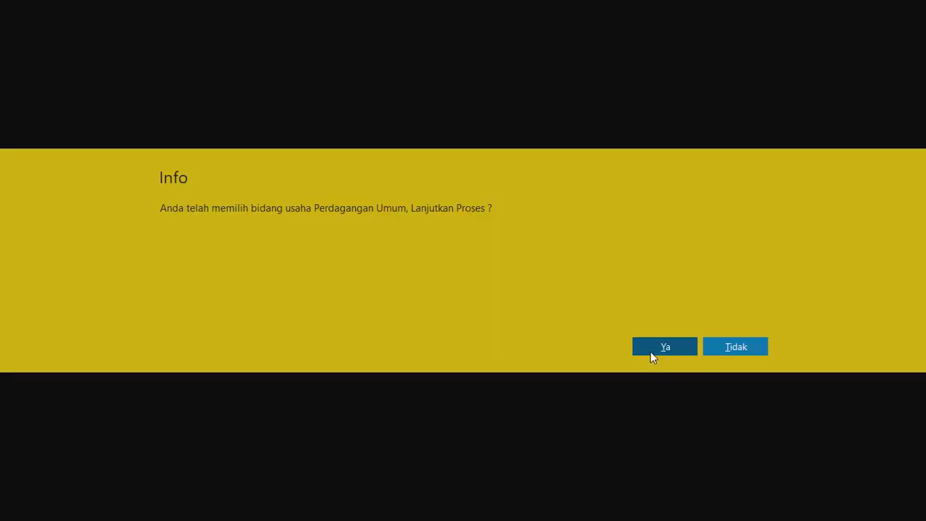
{"action": "left_click", "coordinate": [656, 345]}
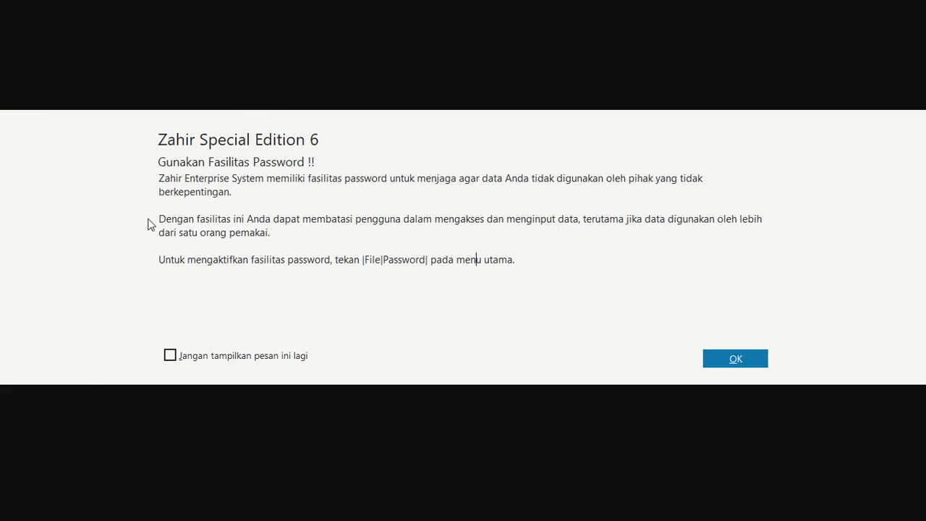
Dismiss the password notice, keep IDR as functional currency and USD as foreign currency, and save the currency setup
{"action": "left_click", "coordinate": [740, 363]}
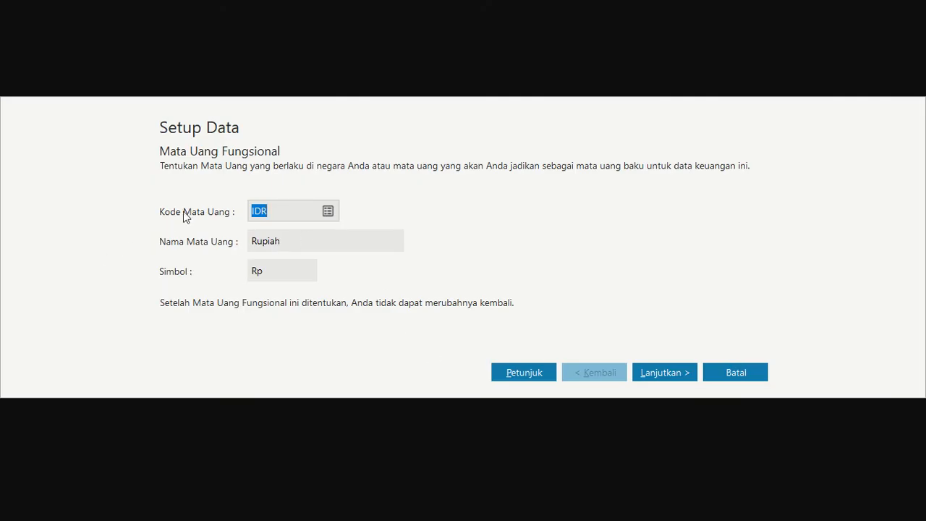
{"action": "left_click", "coordinate": [647, 368]}
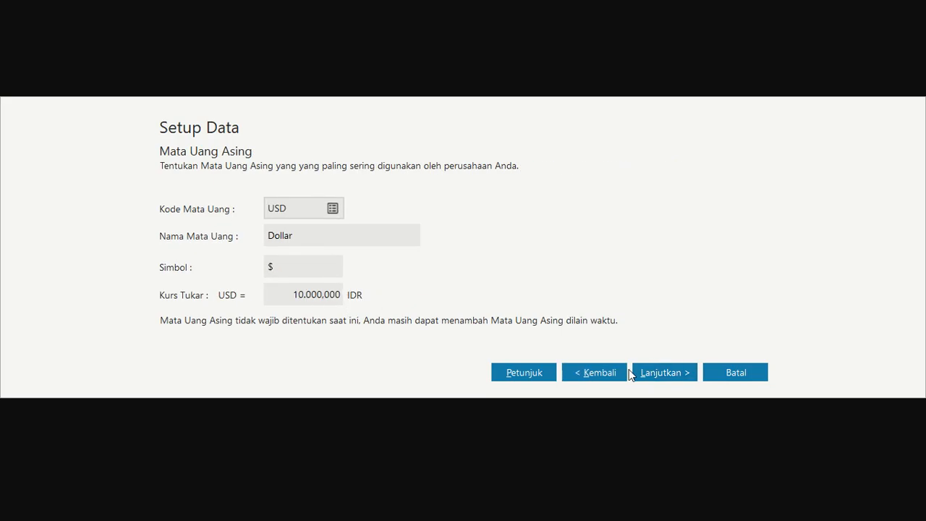
{"action": "left_click", "coordinate": [653, 373]}
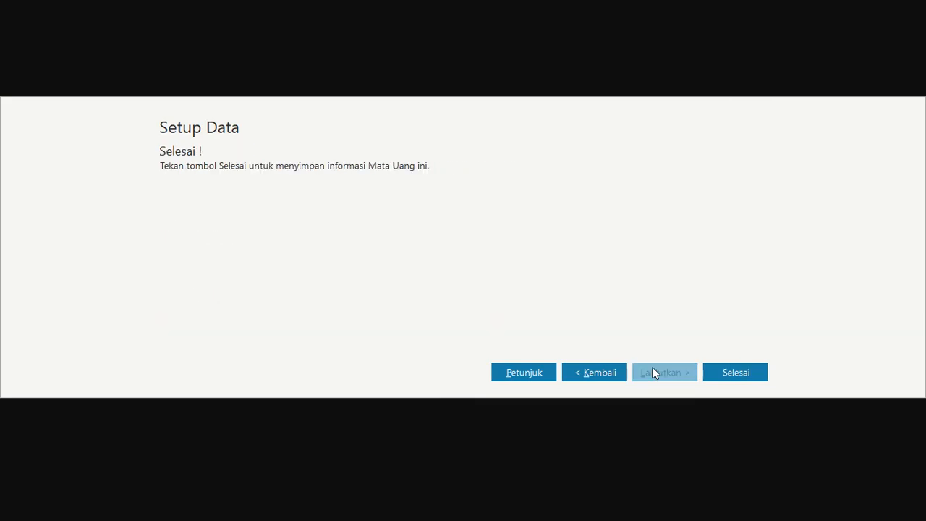
{"action": "left_click", "coordinate": [736, 372]}
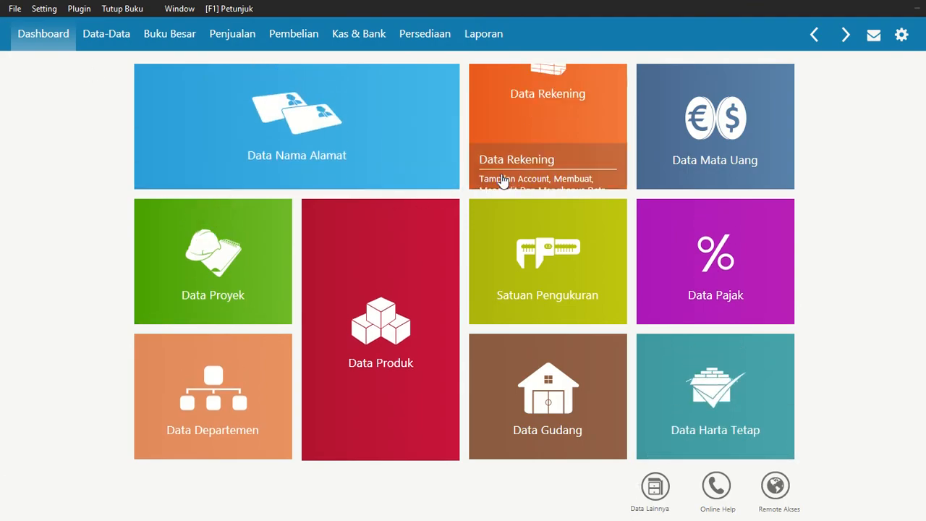
Open the Data Rekening account list and switch it to the full-width table layout
{"action": "mouse_move", "coordinate": [308, 396]}
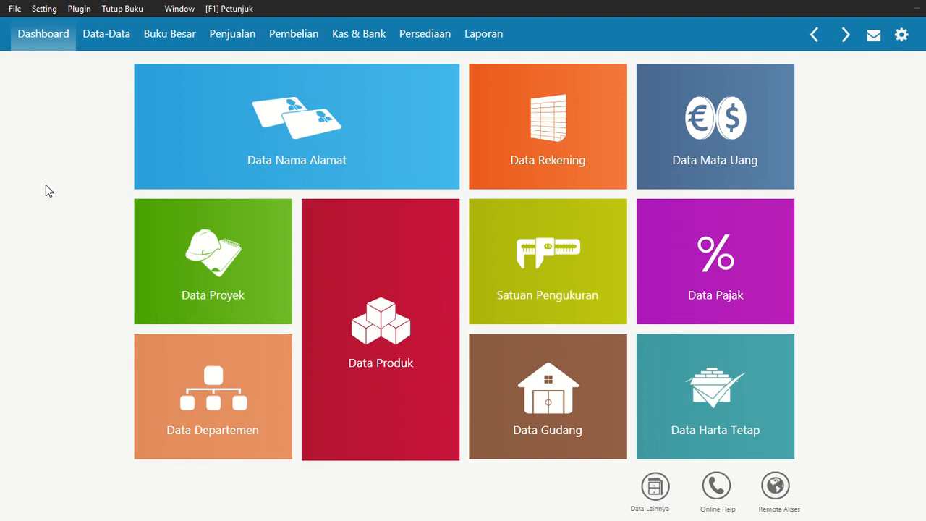
{"action": "mouse_move", "coordinate": [502, 130]}
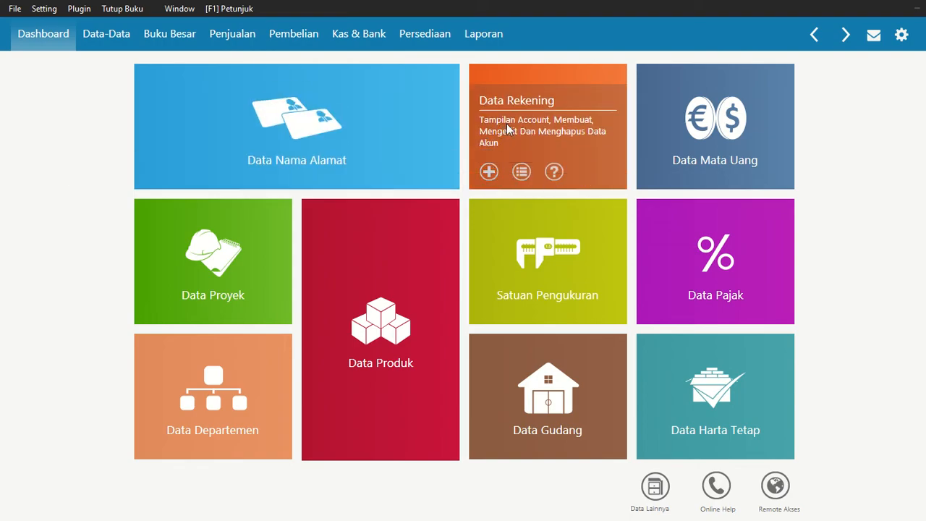
{"action": "left_click", "coordinate": [509, 129]}
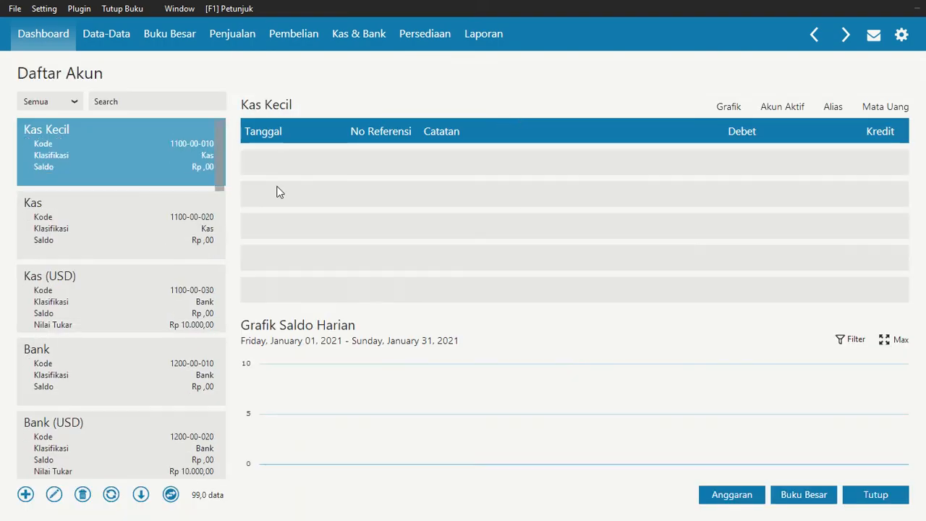
{"action": "left_click", "coordinate": [170, 495]}
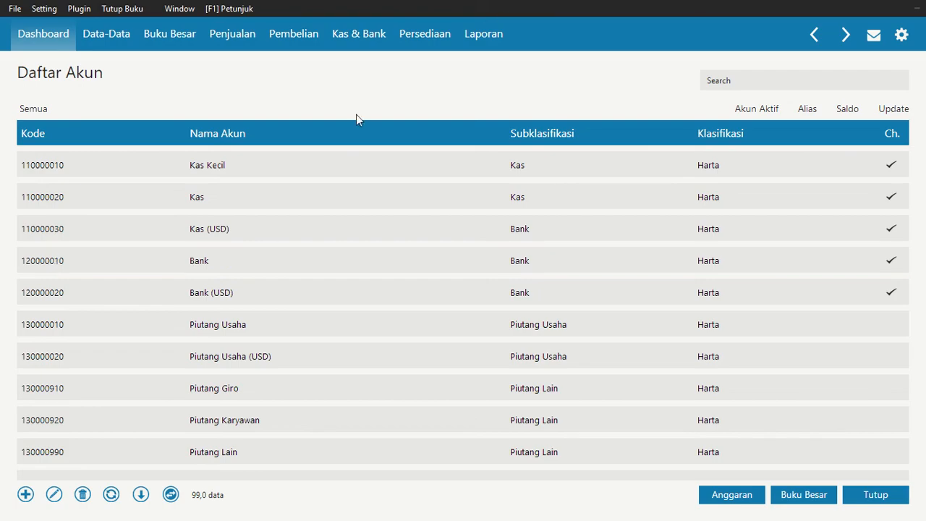
Rename the Piutang Usaha account (1300-00-010) as Piutang Dagang, accepting the key-account warning, and save it
{"action": "left_click", "coordinate": [340, 188]}
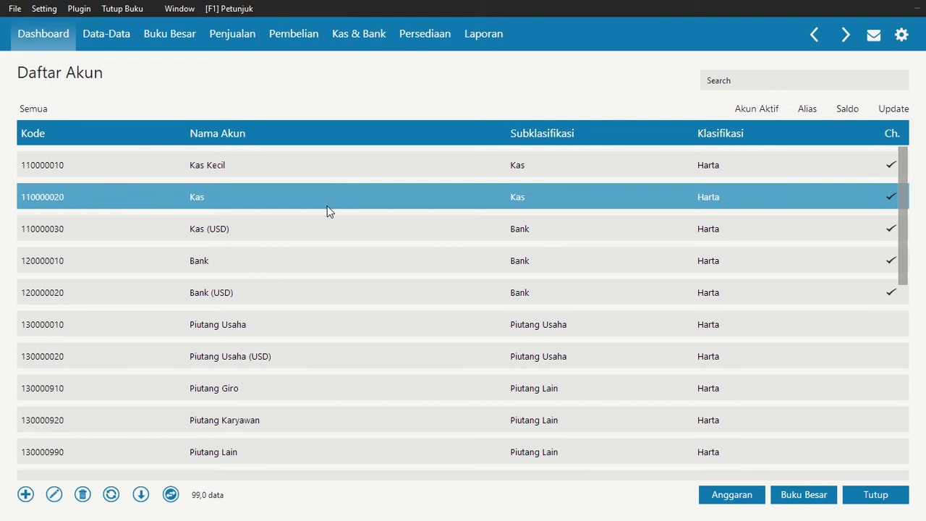
{"action": "key", "text": "Down"}
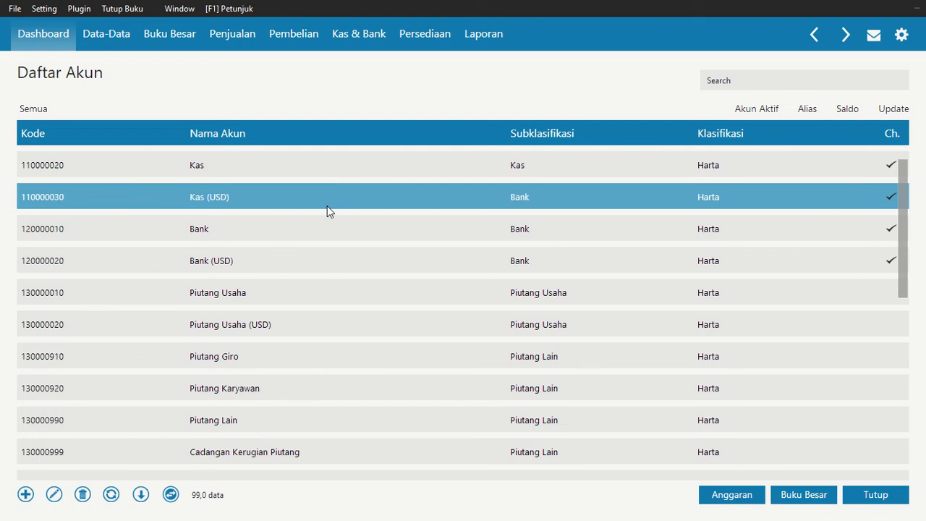
{"action": "key", "text": "Down"}
{"action": "key", "text": "Down"}
{"action": "key", "text": "Up"}
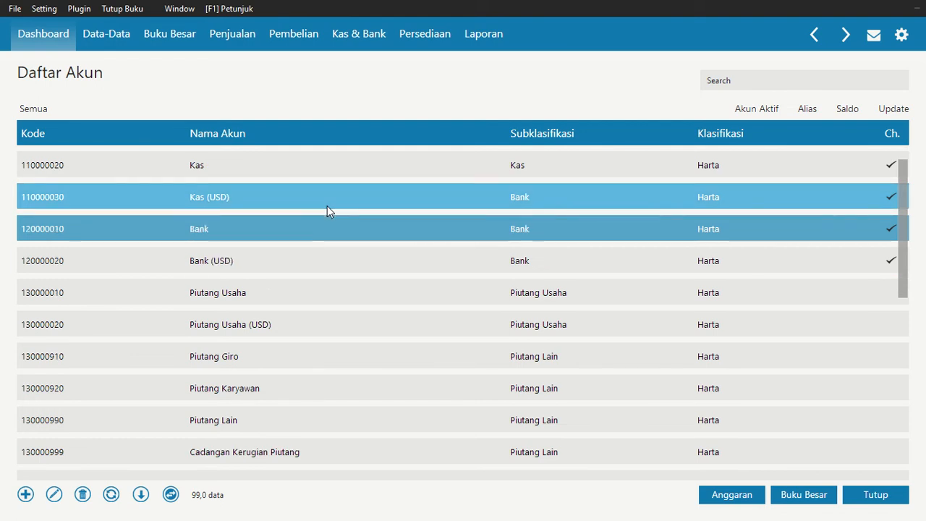
{"action": "key", "text": "Down"}
{"action": "key", "text": "Down"}
{"action": "key", "text": "Down"}
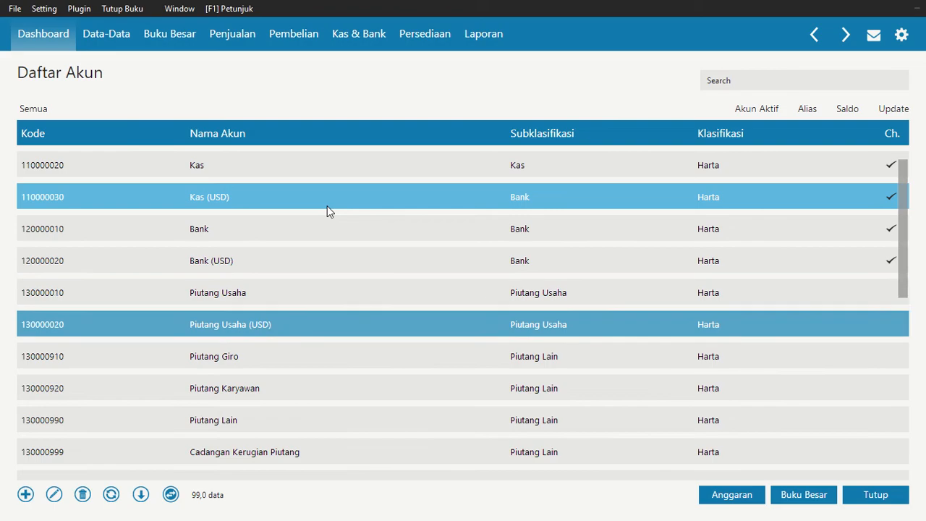
{"action": "key", "text": "Up"}
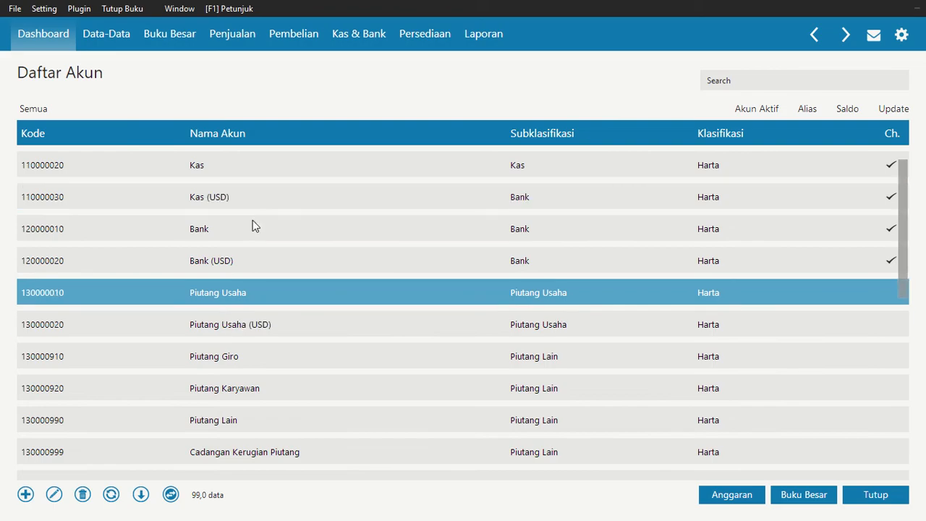
{"action": "left_click", "coordinate": [54, 495]}
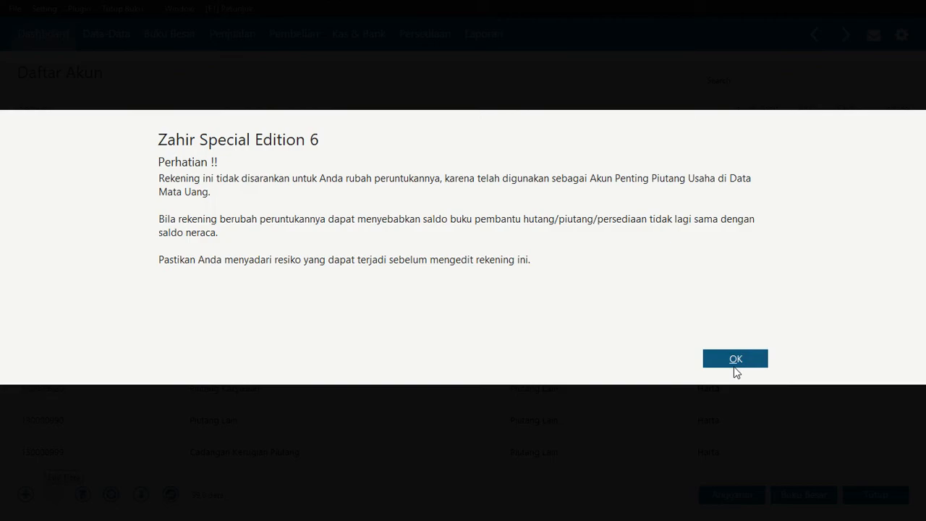
{"action": "left_click", "coordinate": [725, 363]}
{"action": "double_click", "coordinate": [307, 283]}
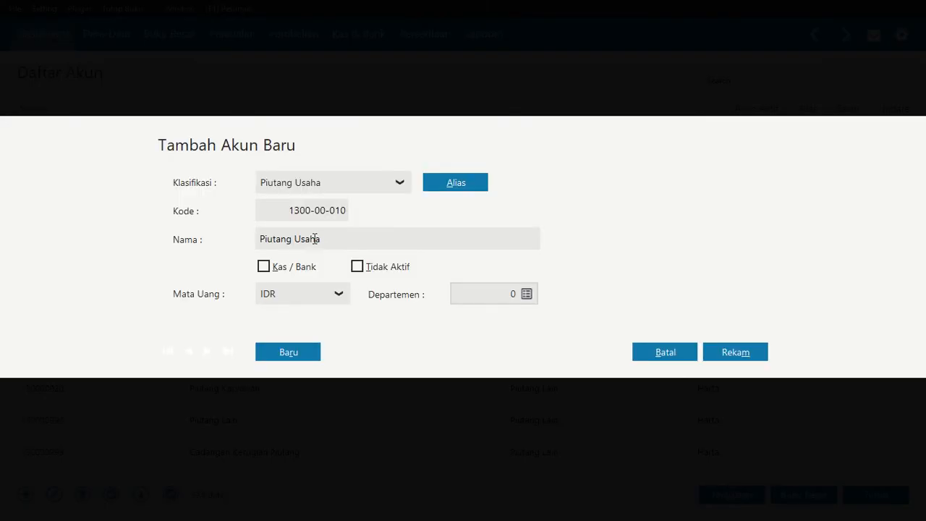
{"action": "double_click", "coordinate": [313, 239]}
{"action": "type", "text": "Dagang"}
{"action": "left_click", "coordinate": [736, 354]}
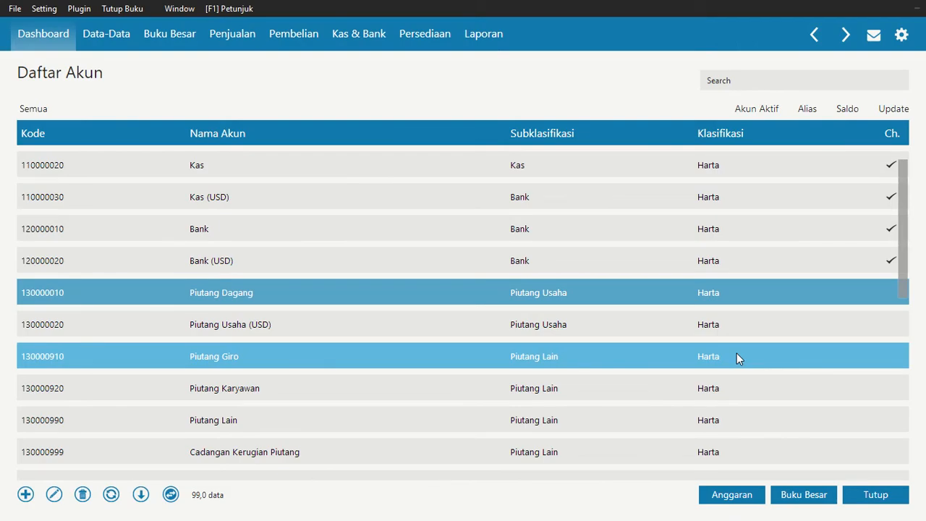
Look through the receivable accounts down to the numbered Persediaan inventory accounts
{"action": "key", "text": "Down"}
{"action": "key", "text": "Down"}
{"action": "key", "text": "Down"}
{"action": "key", "text": "Down"}
{"action": "key", "text": "Down"}
{"action": "key", "text": "Down"}
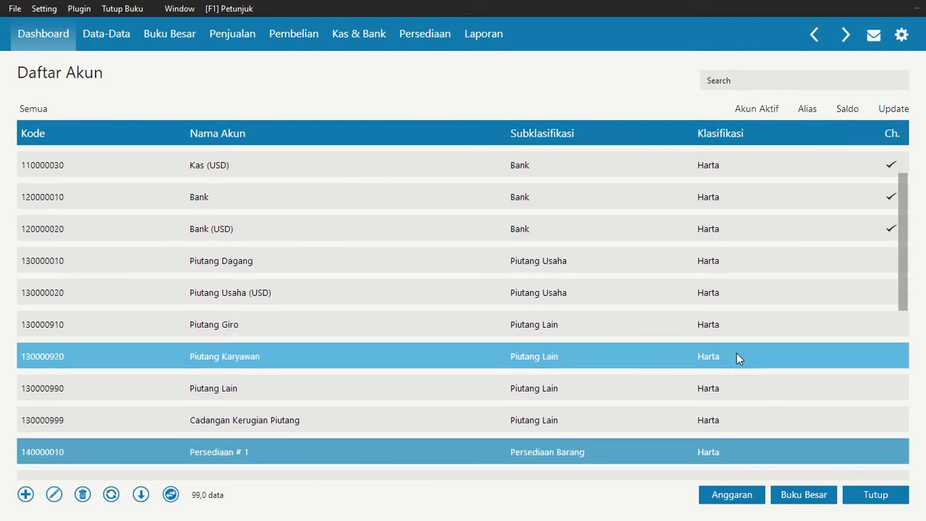
{"action": "key", "text": "Down"}
{"action": "key", "text": "Down"}
{"action": "key", "text": "Up"}
{"action": "key", "text": "Down"}
{"action": "key", "text": "Up"}
{"action": "key", "text": "Up"}
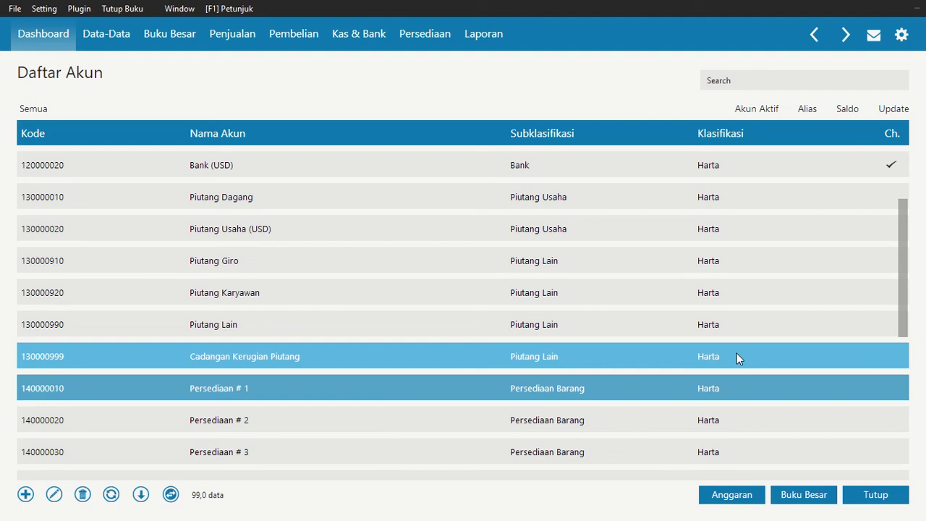
{"action": "key", "text": "Down"}
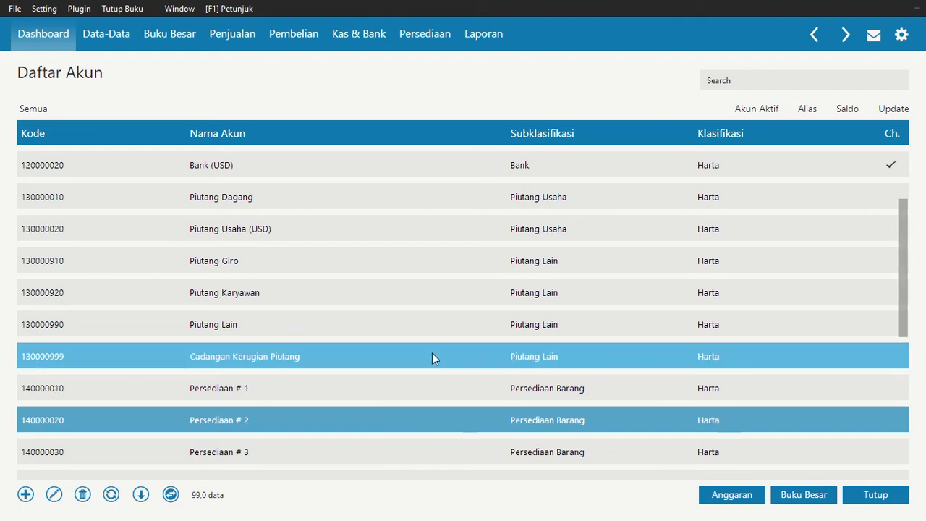
{"action": "key", "text": "Down"}
Rename the Persediaan # 1 account as Persediaan Makanan, accepting the warning, and save it
{"action": "left_click", "coordinate": [293, 376]}
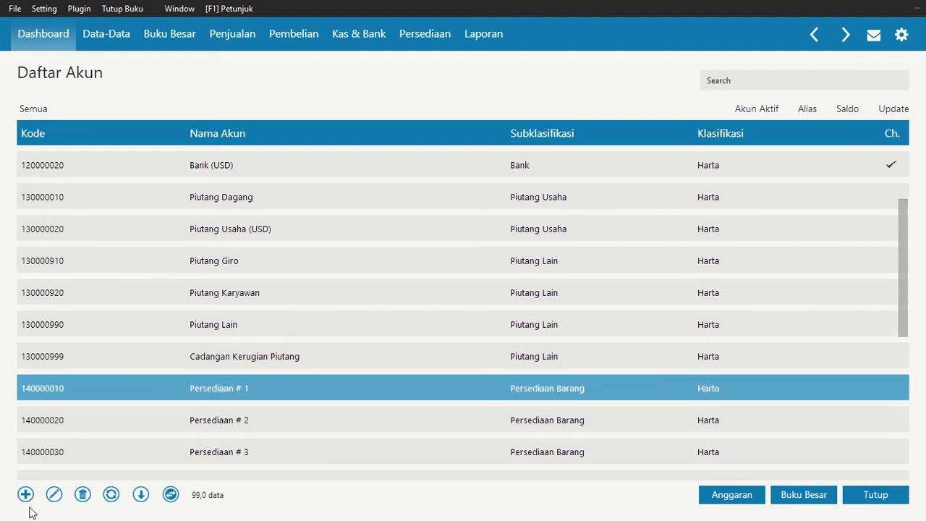
{"action": "left_click", "coordinate": [53, 494]}
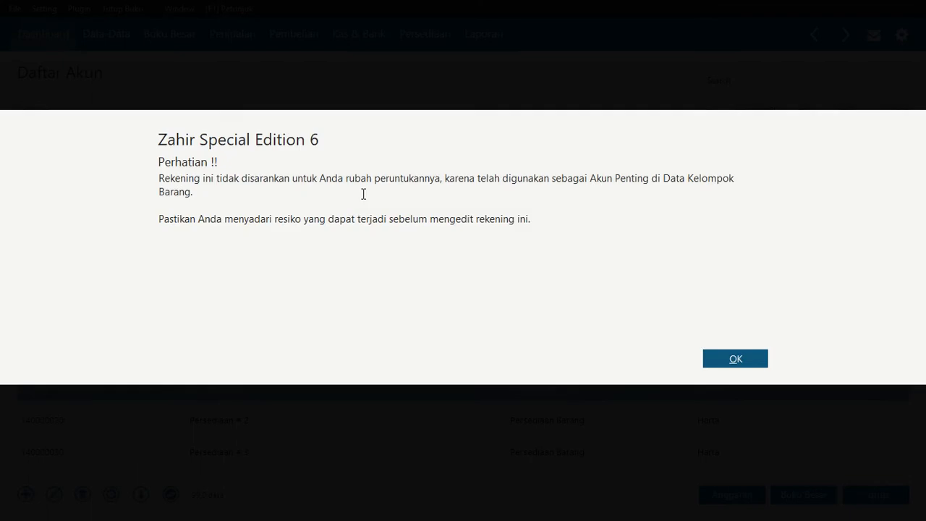
{"action": "left_click", "coordinate": [711, 357]}
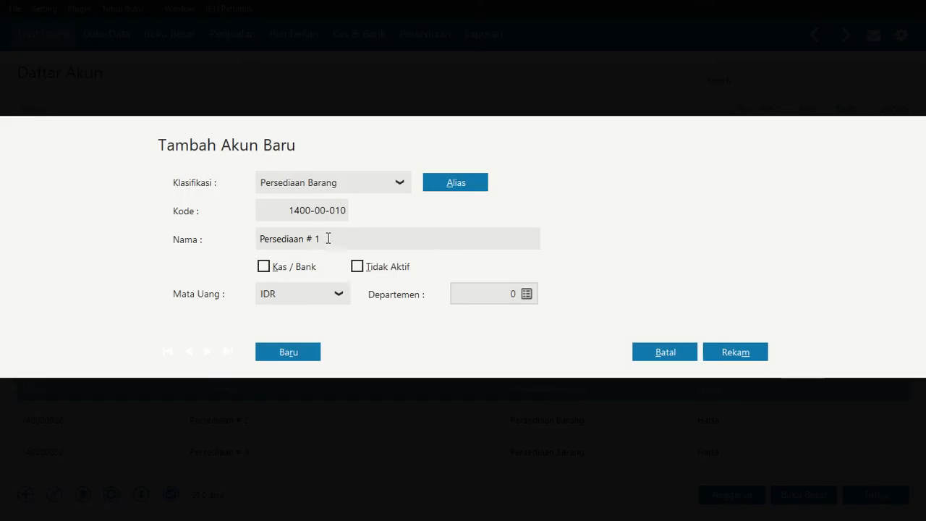
{"action": "double_click", "coordinate": [328, 238]}
{"action": "key", "text": "BackSpace"}
{"action": "key", "text": "BackSpace"}
{"action": "key", "text": "BackSpace"}
{"action": "type", "text": "Makana"}
{"action": "left_click", "coordinate": [736, 355]}
Rename the Persediaan # 2 account as Persediaan Minuman, accepting the warning, and save it
{"action": "left_click", "coordinate": [269, 418]}
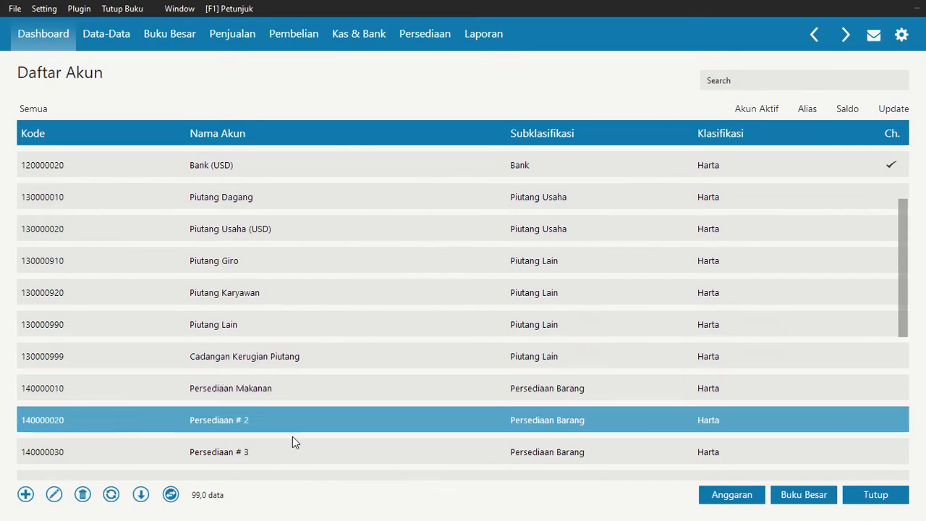
{"action": "left_click", "coordinate": [55, 495]}
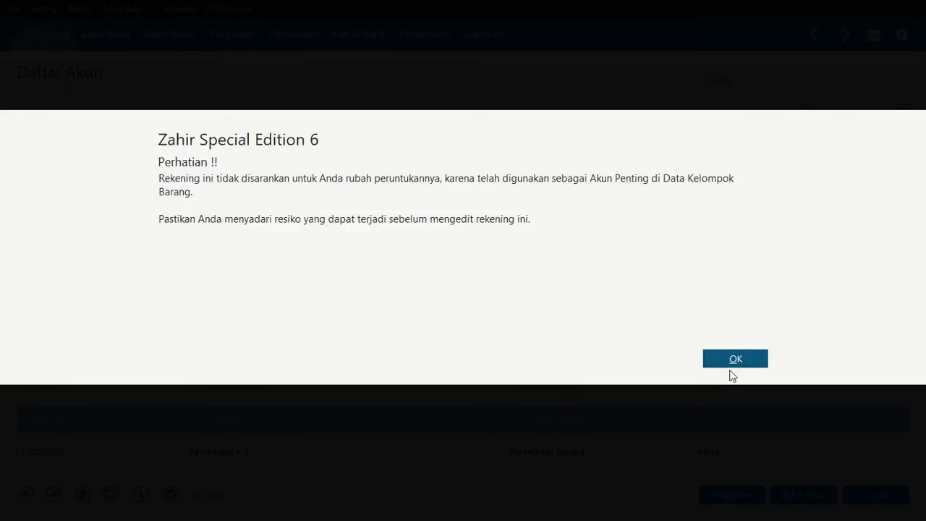
{"action": "left_click", "coordinate": [734, 362]}
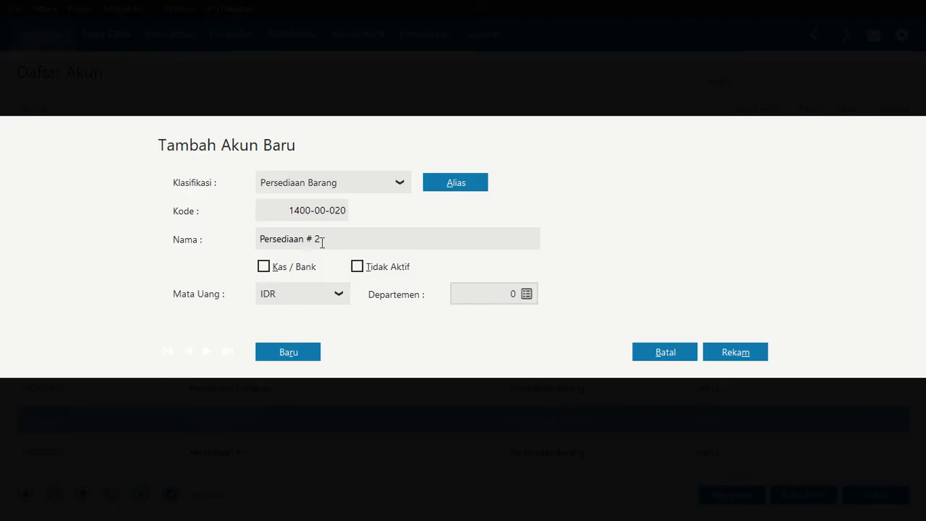
{"action": "triple_click", "coordinate": [323, 240]}
{"action": "left_click", "coordinate": [324, 240]}
{"action": "key", "text": "BackSpace"}
{"action": "key", "text": "BackSpace"}
{"action": "key", "text": "BackSpace"}
{"action": "type", "text": "Minumn"}
{"action": "left_click", "coordinate": [726, 351]}
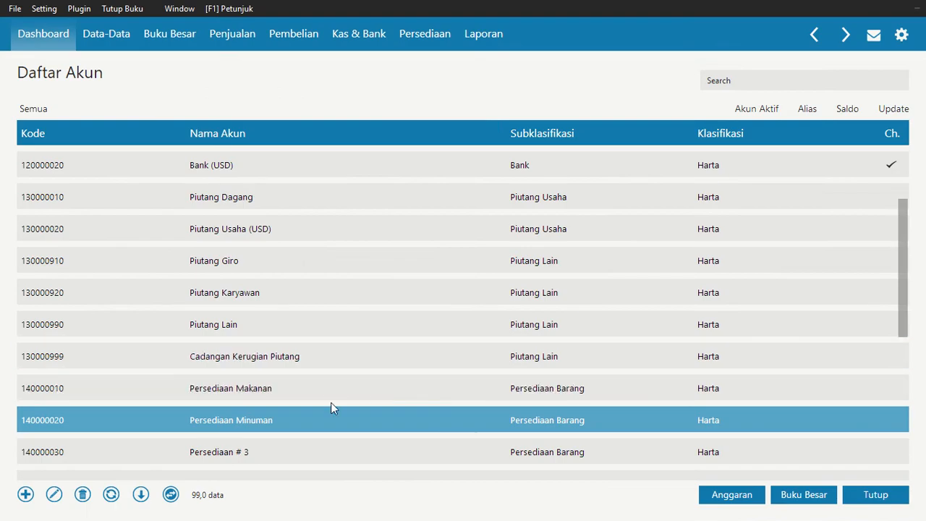
Look through the remaining asset accounts, from inventory and prepaid taxes through fixed and intangible assets, down to the Utang liability accounts
{"action": "key", "text": "Down"}
{"action": "key", "text": "Down"}
{"action": "key", "text": "Down"}
{"action": "key", "text": "Down"}
{"action": "key", "text": "Down"}
{"action": "key", "text": "Down"}
{"action": "key", "text": "Down"}
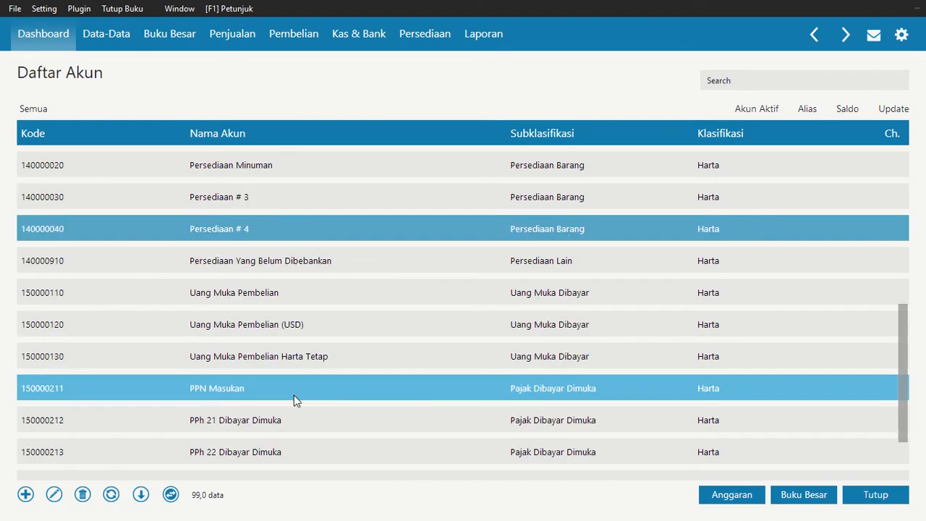
{"action": "key", "text": "Down"}
{"action": "key", "text": "Down"}
{"action": "key", "text": "Down"}
{"action": "key", "text": "Down"}
{"action": "key", "text": "Down"}
{"action": "key", "text": "Down"}
{"action": "key", "text": "Down"}
{"action": "key", "text": "Down"}
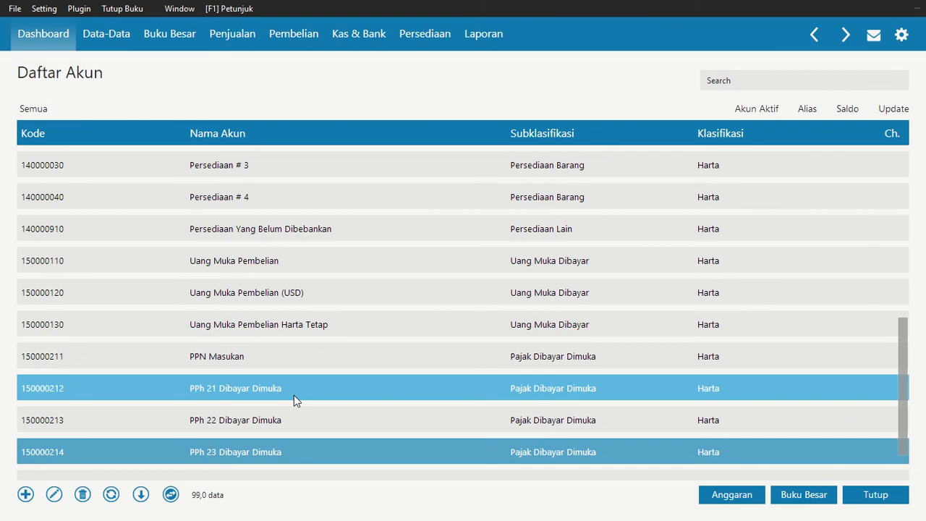
{"action": "key", "text": "Down"}
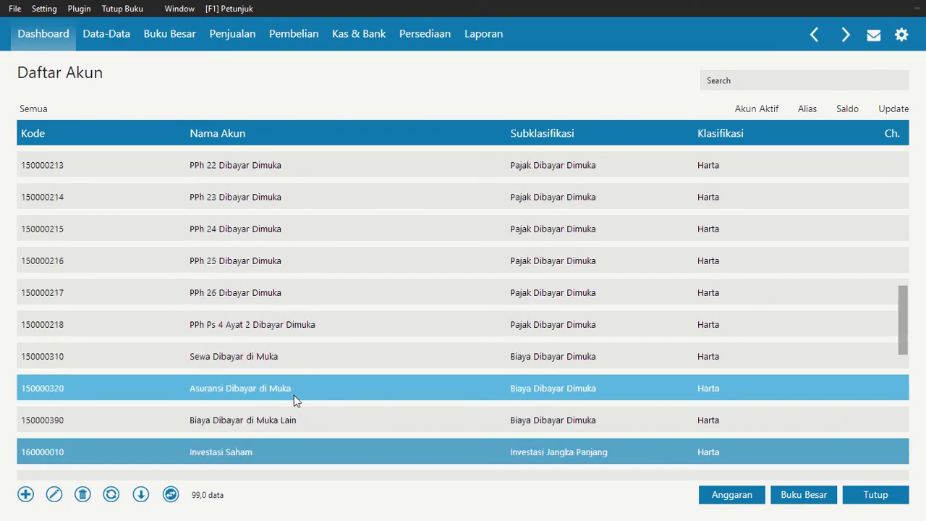
{"action": "key", "text": "Up"}
{"action": "key", "text": "Up"}
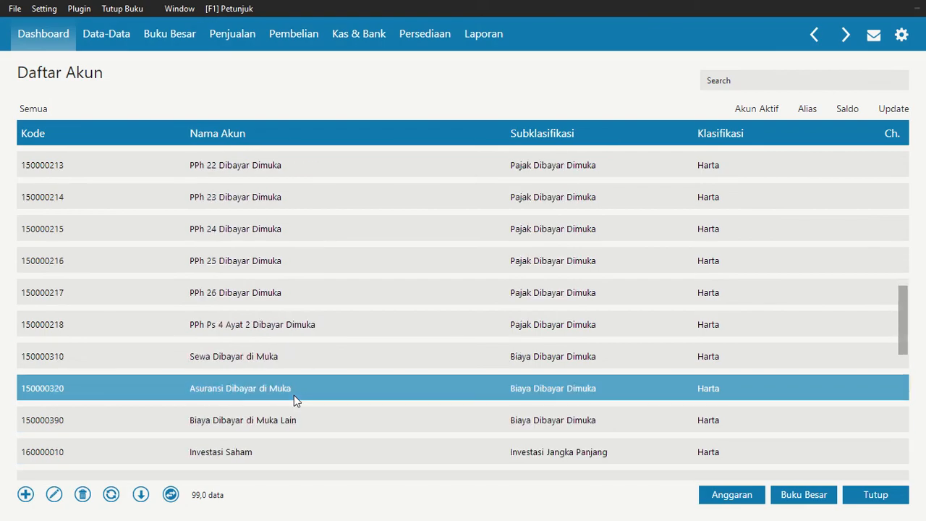
{"action": "key", "text": "Down"}
{"action": "key", "text": "Down"}
{"action": "key", "text": "Down"}
{"action": "key", "text": "Down"}
{"action": "key", "text": "Down"}
{"action": "key", "text": "Down"}
{"action": "key", "text": "Down"}
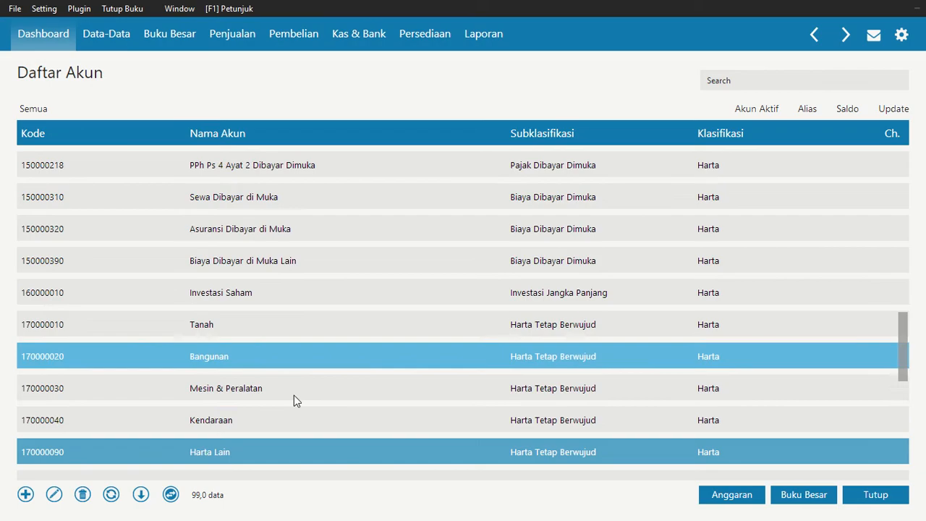
{"action": "key", "text": "Down"}
{"action": "key", "text": "Down"}
{"action": "key", "text": "Down"}
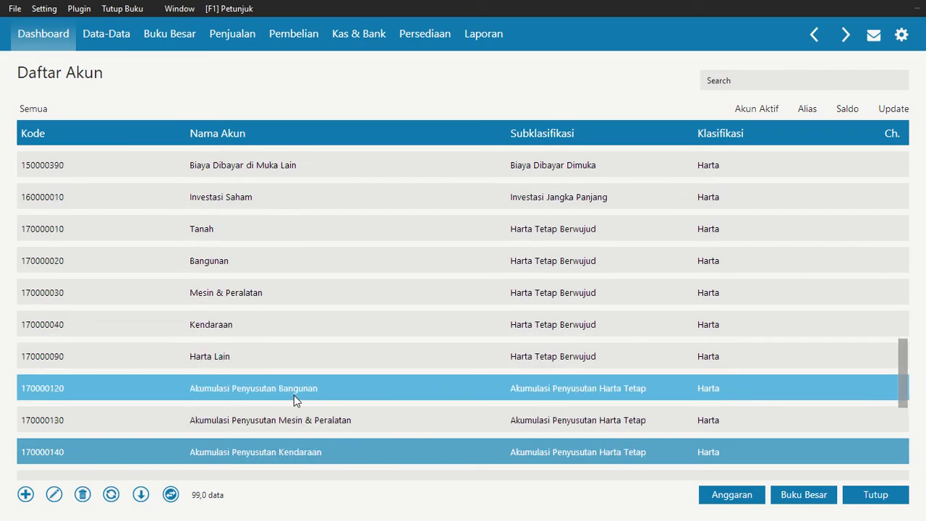
{"action": "key", "text": "Down"}
{"action": "key", "text": "Down"}
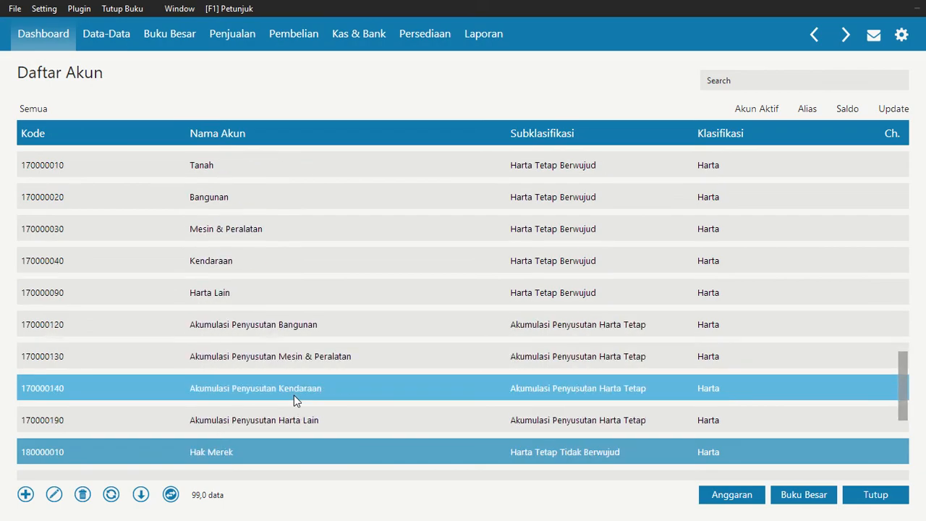
{"action": "key", "text": "Down"}
{"action": "key", "text": "Down"}
{"action": "key", "text": "Down"}
{"action": "key", "text": "Down"}
{"action": "key", "text": "Down"}
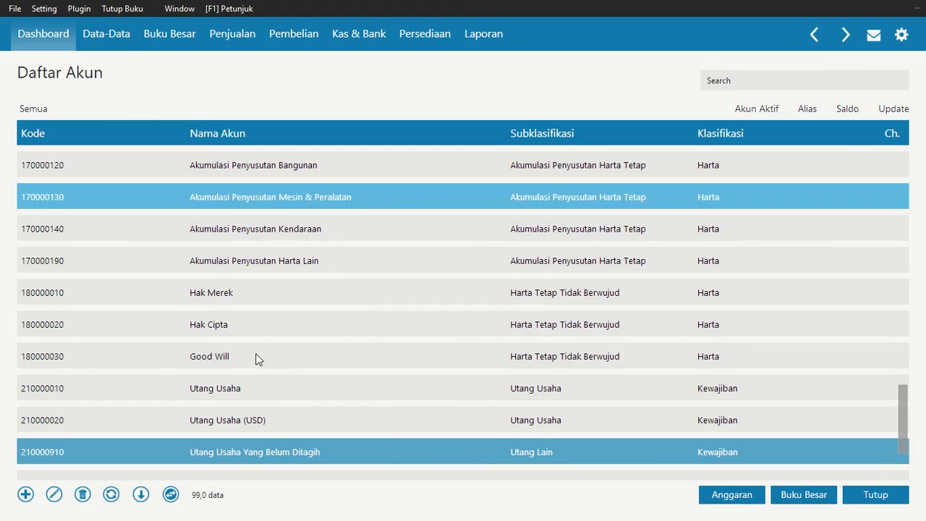
Rename the Utang Usaha account (2100-00-010) as Utang Dagang, accepting the key-account warning, and save it
{"action": "left_click", "coordinate": [227, 389]}
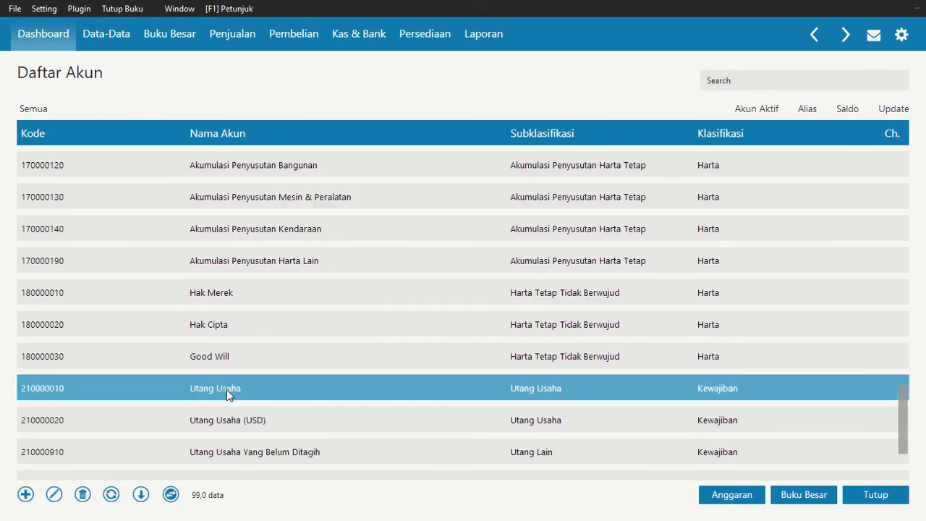
{"action": "left_click", "coordinate": [52, 496]}
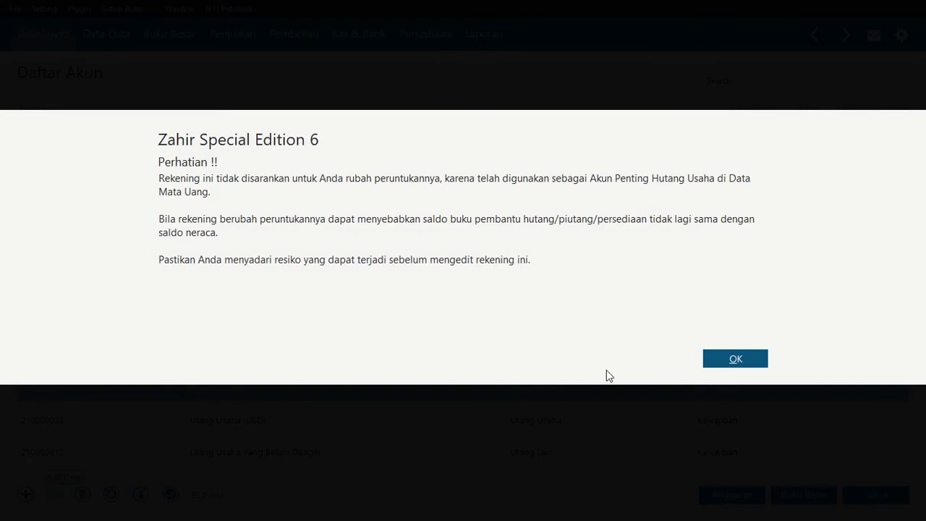
{"action": "left_click", "coordinate": [734, 359]}
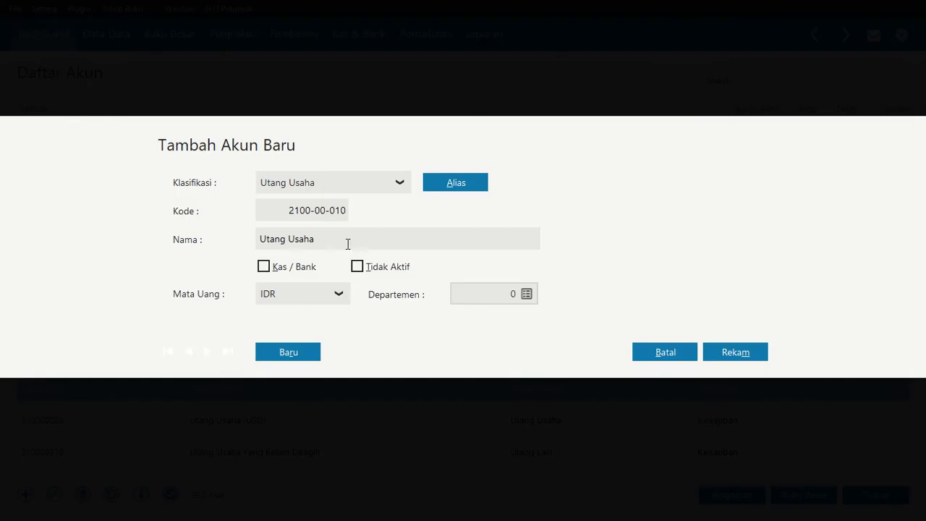
{"action": "double_click", "coordinate": [302, 241]}
{"action": "type", "text": "Dagang"}
{"action": "left_click", "coordinate": [724, 352]}
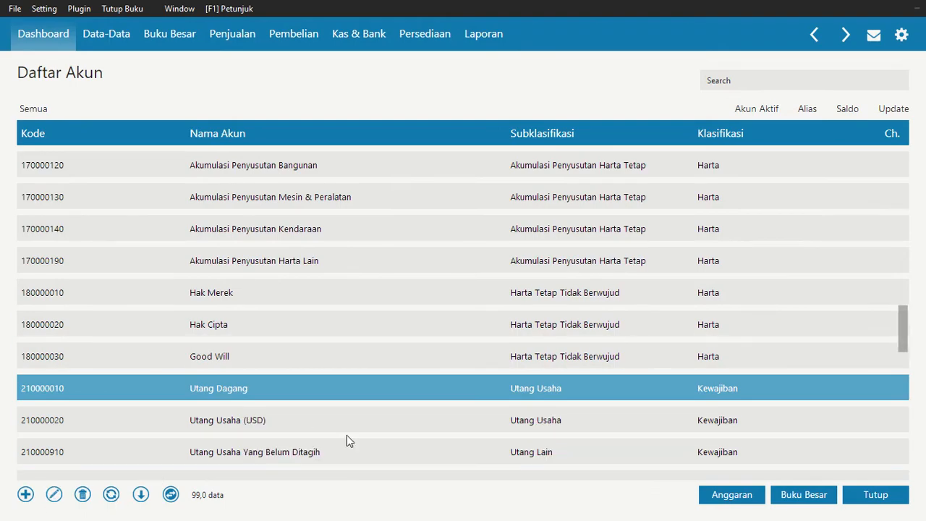
Look through the remaining liability and equity accounts, from Utang Dagang down to Historical Balancing, and close the account list
{"action": "key", "text": "Down"}
{"action": "key", "text": "Down"}
{"action": "key", "text": "Down"}
{"action": "key", "text": "Down"}
{"action": "key", "text": "Down"}
{"action": "key", "text": "Down"}
{"action": "key", "text": "Down"}
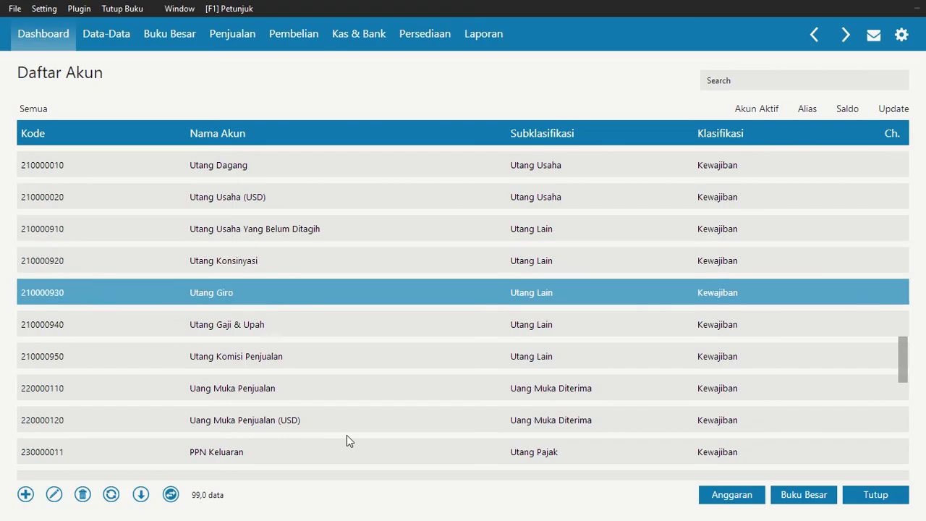
{"action": "key", "text": "Down"}
{"action": "key", "text": "Down"}
{"action": "key", "text": "Down"}
{"action": "key", "text": "Down"}
{"action": "key", "text": "Down"}
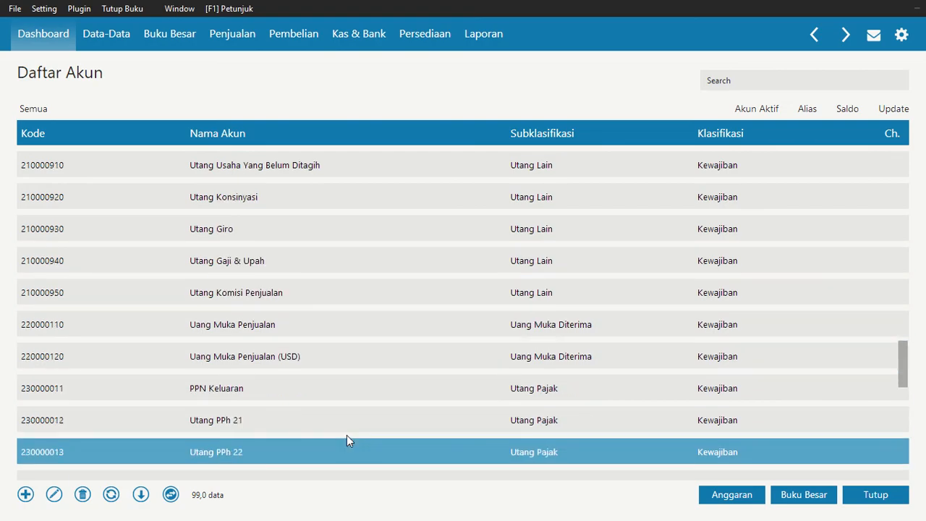
{"action": "key", "text": "Down"}
{"action": "key", "text": "Down"}
{"action": "key", "text": "Down"}
{"action": "key", "text": "Down"}
{"action": "key", "text": "Down"}
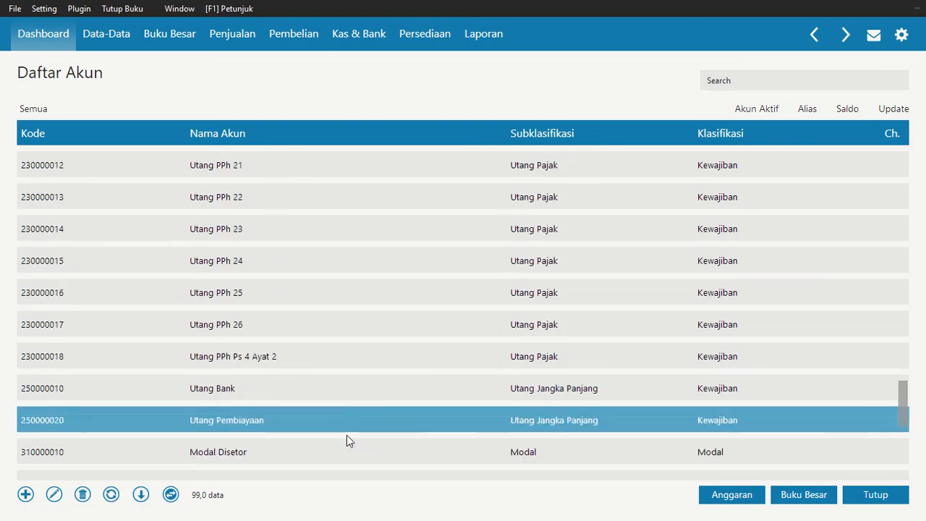
{"action": "key", "text": "Up"}
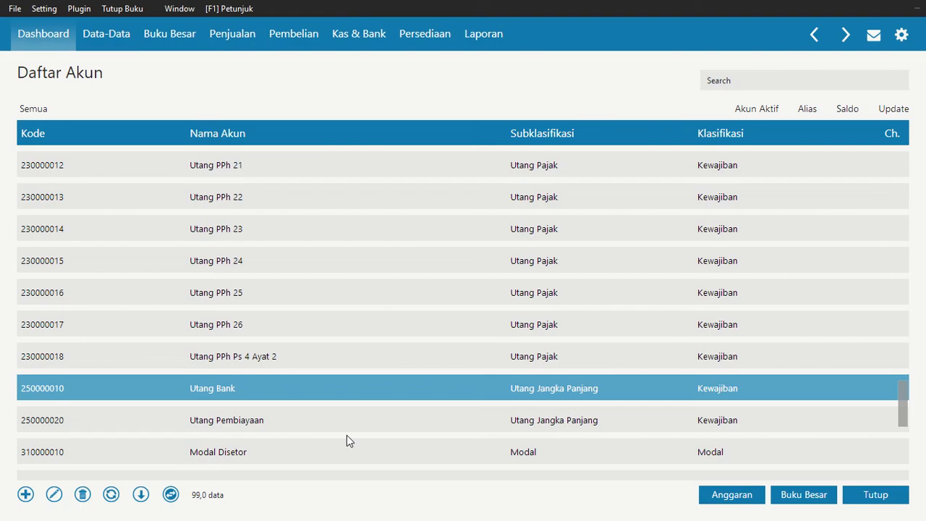
{"action": "key", "text": "Down"}
{"action": "key", "text": "Down"}
{"action": "key", "text": "Down"}
{"action": "key", "text": "Down"}
{"action": "key", "text": "Up"}
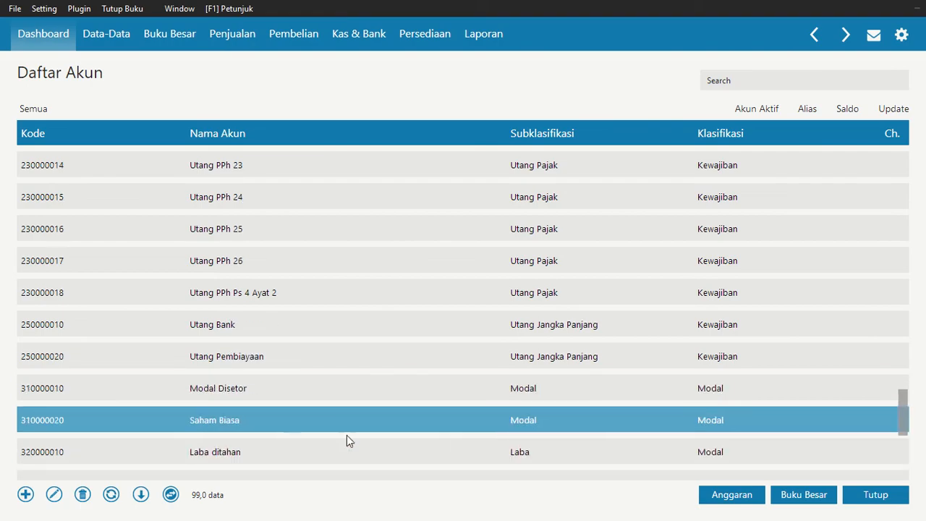
{"action": "key", "text": "Up"}
{"action": "key", "text": "Down"}
{"action": "key", "text": "Down"}
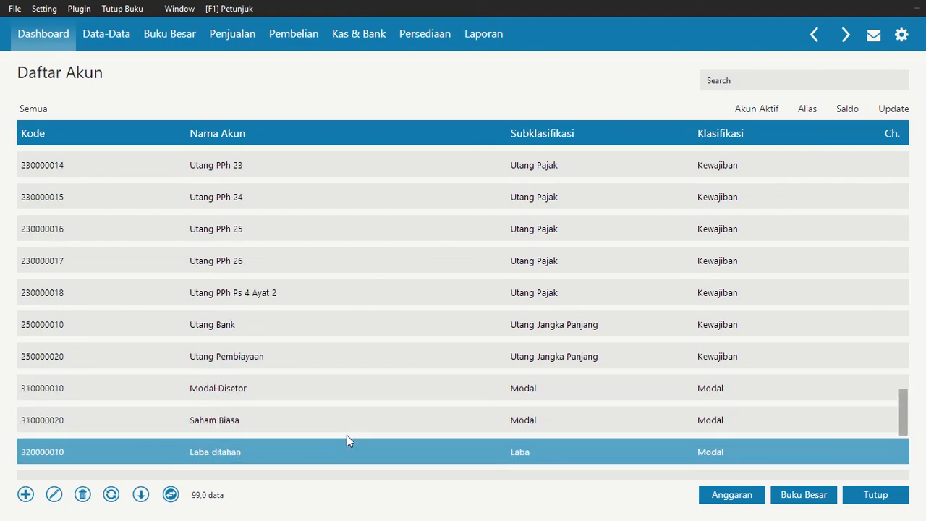
{"action": "key", "text": "Down"}
{"action": "key", "text": "Down"}
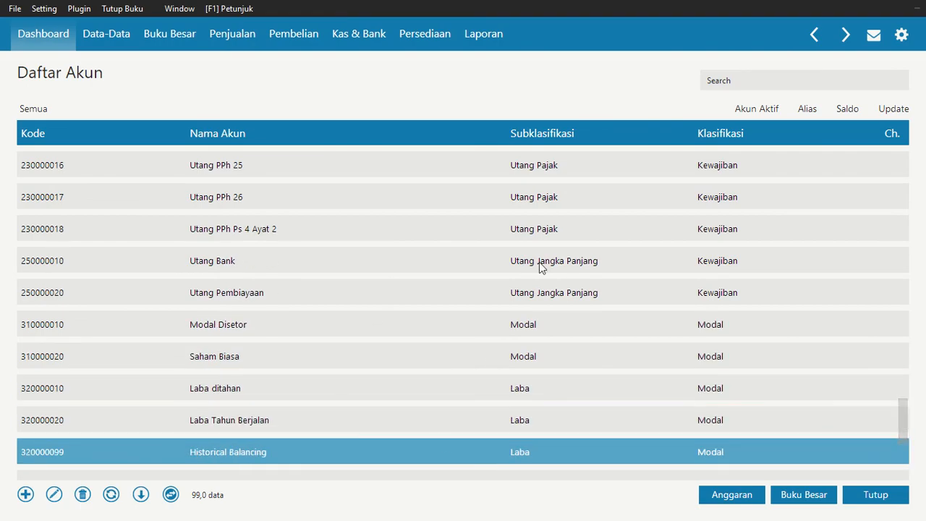
{"action": "left_click", "coordinate": [878, 498]}
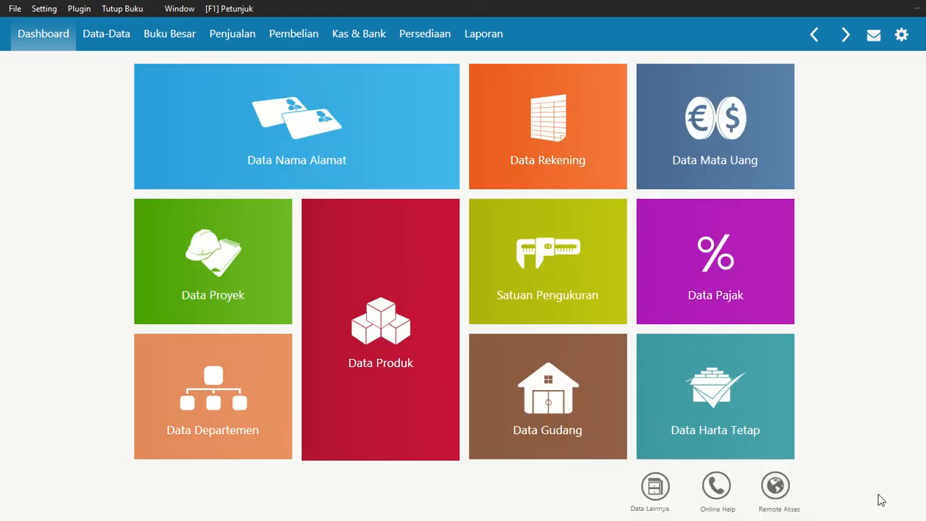
Open the account opening balances (Saldo Awal Akun) and set the Kas balance to 15.000.000
{"action": "left_click", "coordinate": [43, 9]}
{"action": "mouse_move", "coordinate": [99, 65]}
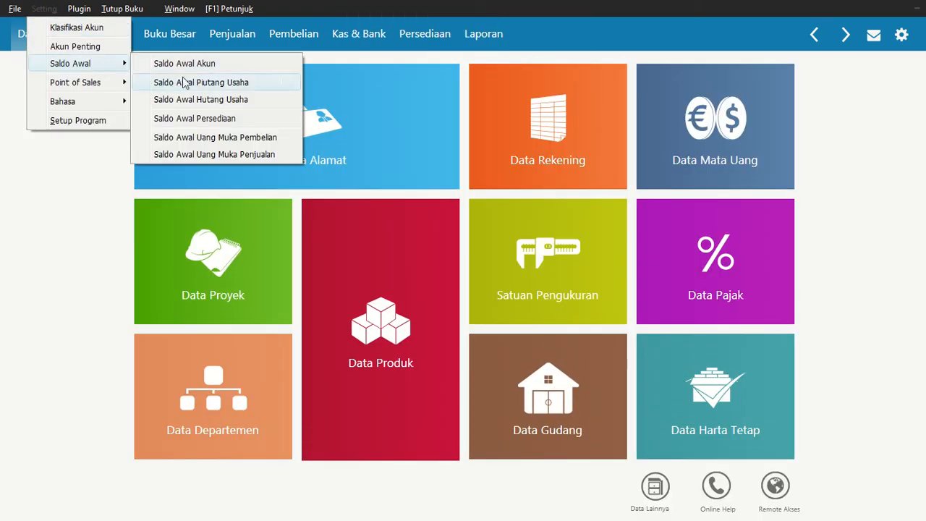
{"action": "left_click", "coordinate": [215, 84]}
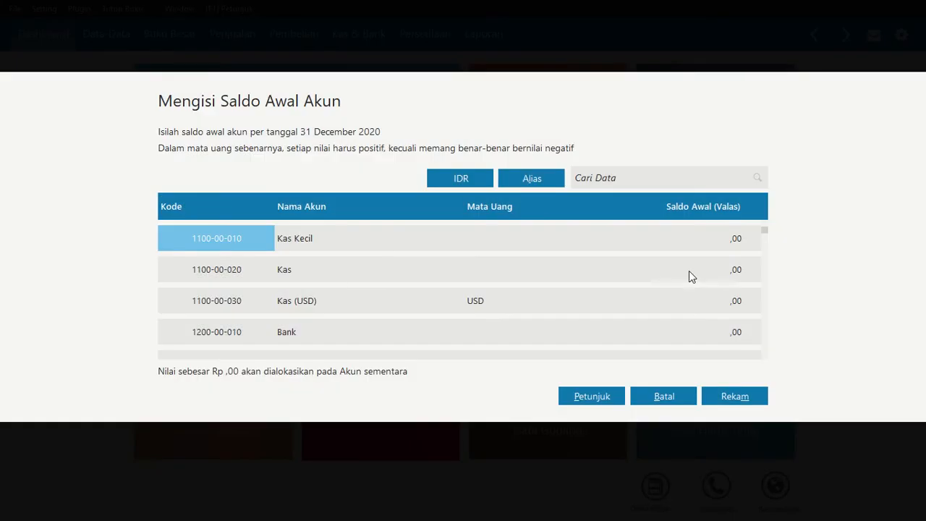
{"action": "left_click", "coordinate": [692, 270]}
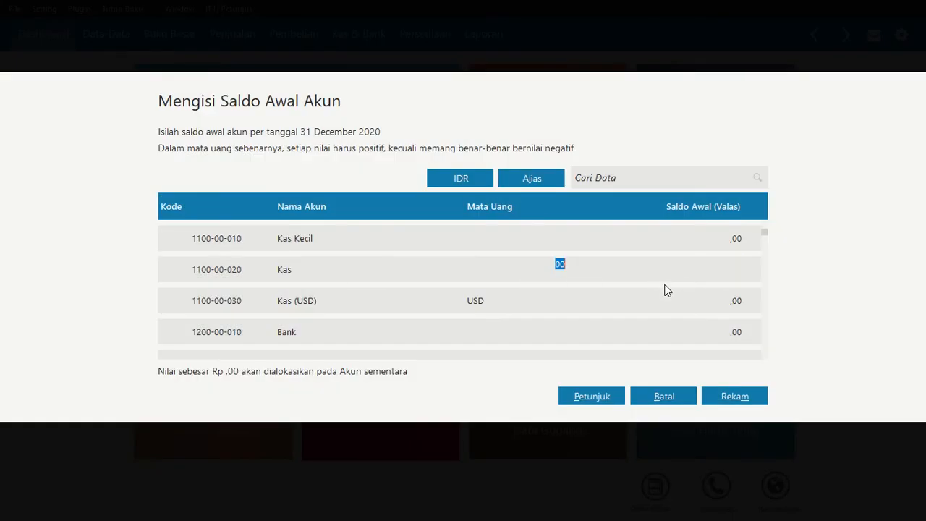
{"action": "type", "text": "150000"}
{"action": "key", "text": "Return"}
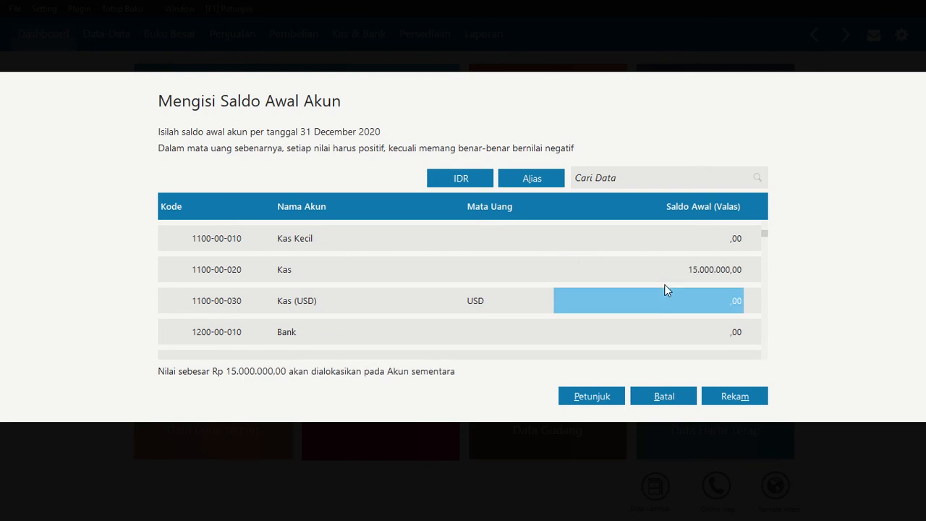
Set the opening balance of the Bank account (1200-00-010) to 65.000.000
{"action": "key", "text": "Down"}
{"action": "key", "text": "Down"}
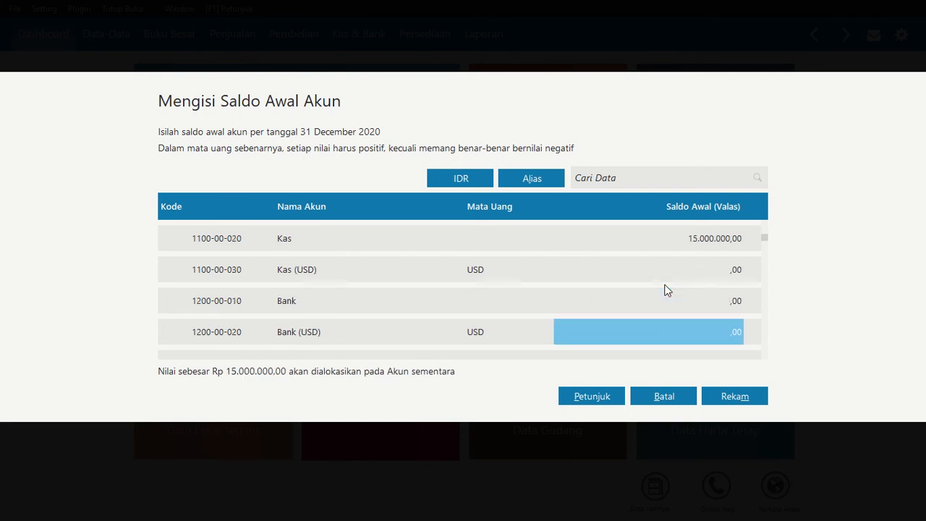
{"action": "key", "text": "Up"}
{"action": "type", "text": "65"}
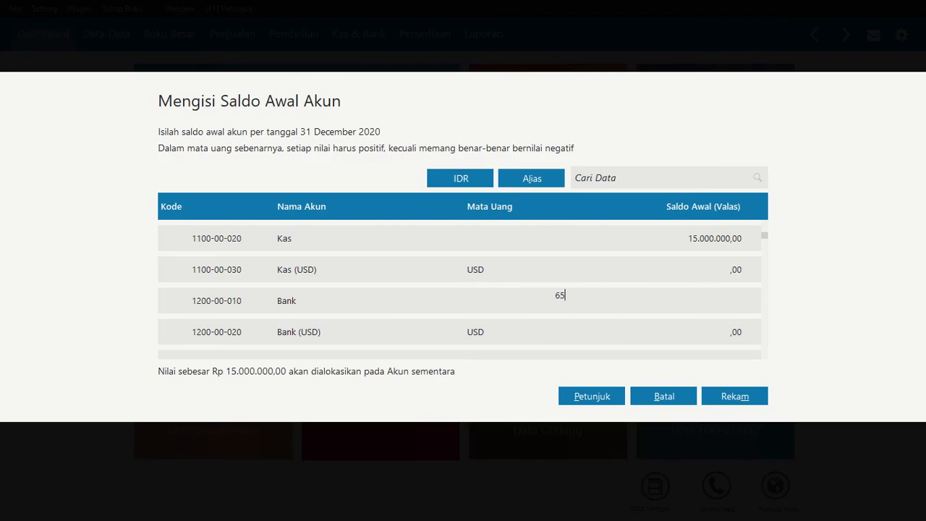
{"action": "type", "text": ".000.000"}
{"action": "key", "text": "Return"}
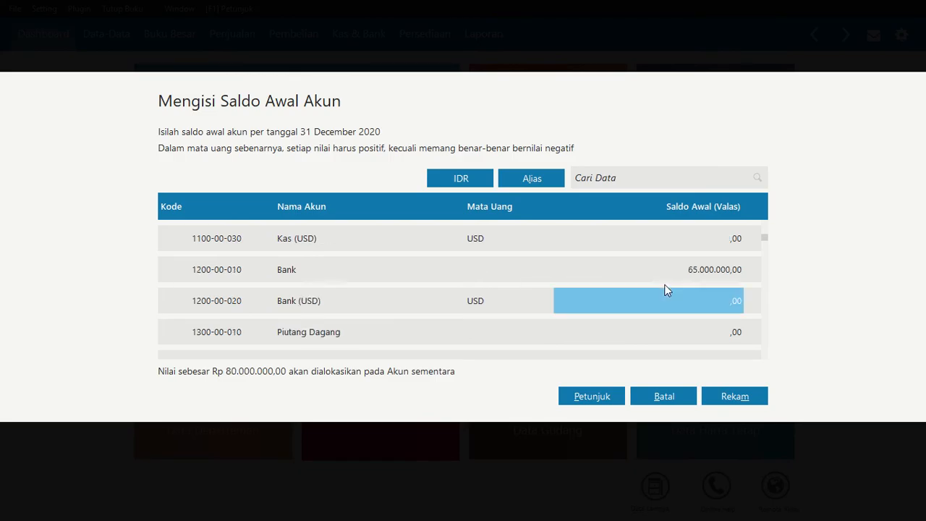
Set the opening balance of the Piutang Dagang account (1300-00-010) to 15.000.000
{"action": "key", "text": "Down"}
{"action": "key", "text": "Down"}
{"action": "key", "text": "Up"}
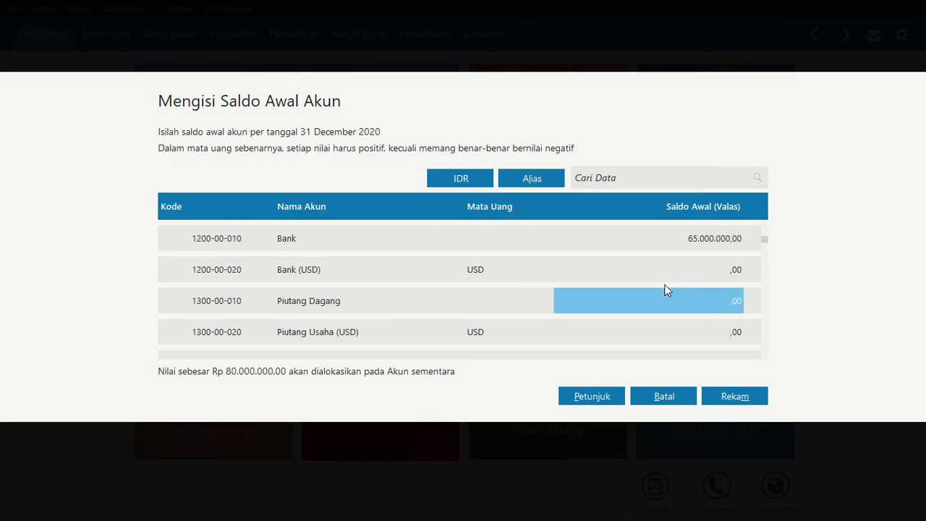
{"action": "type", "text": "15000000"}
{"action": "key", "text": "Return"}
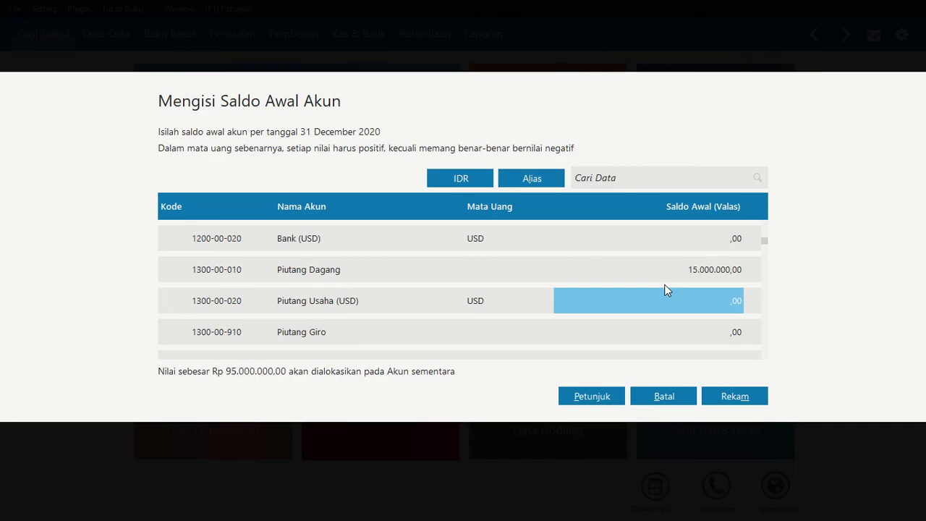
Set the opening balances of Persediaan Makanan to 32.500.000 and Persediaan Minuman to 7.500.000
{"action": "key", "text": "Down"}
{"action": "key", "text": "Down"}
{"action": "key", "text": "Down"}
{"action": "key", "text": "Down"}
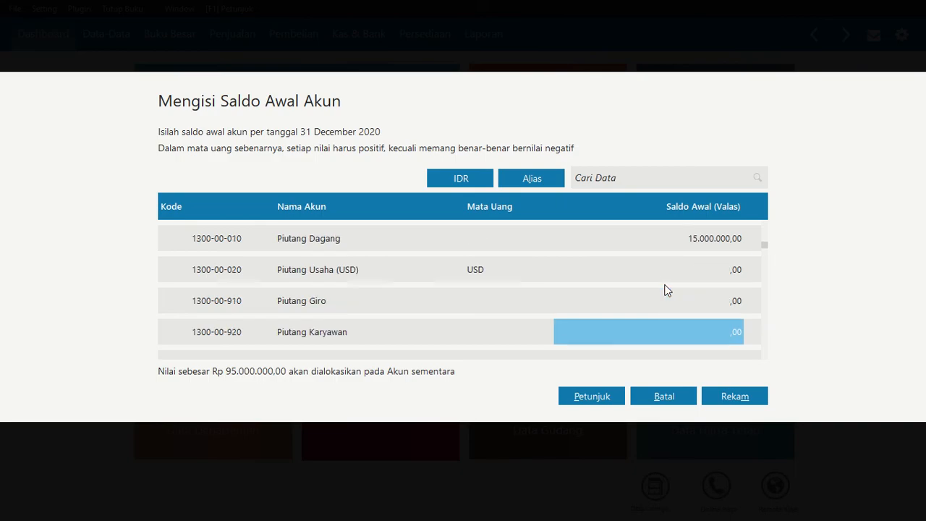
{"action": "key", "text": "Down"}
{"action": "key", "text": "Down"}
{"action": "key", "text": "Up"}
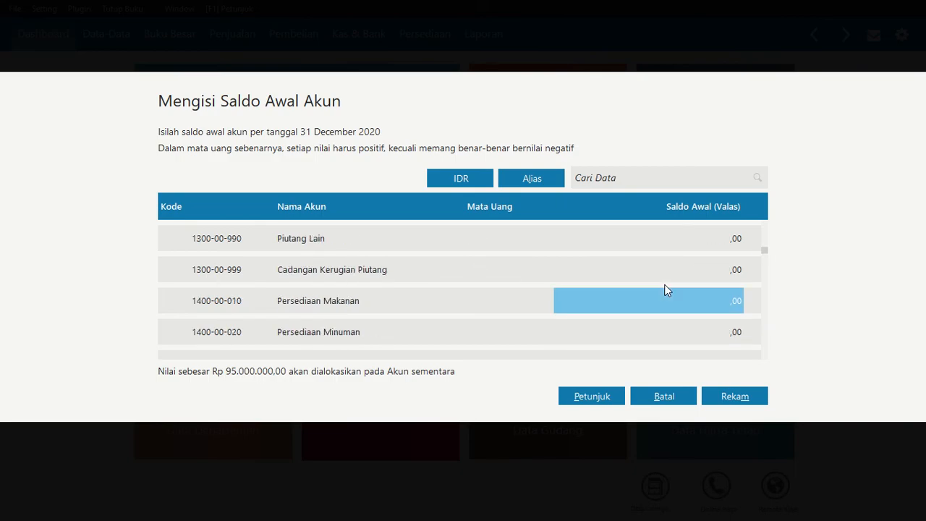
{"action": "type", "text": "3"}
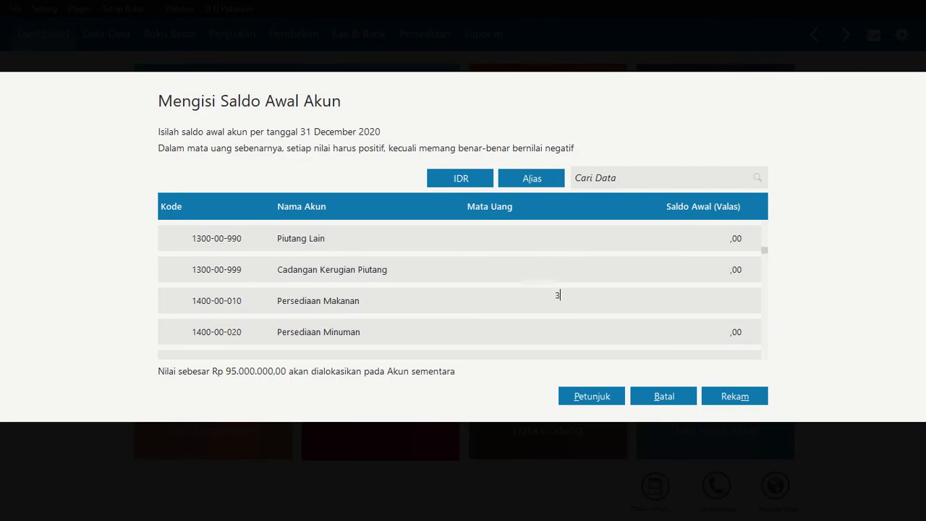
{"action": "type", "text": "2.500.000"}
{"action": "key", "text": "Return"}
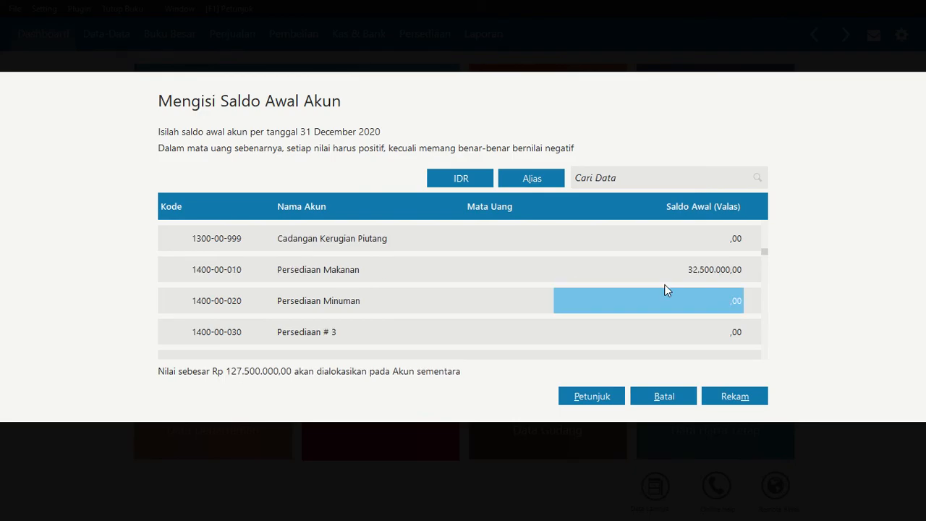
{"action": "type", "text": "7500000"}
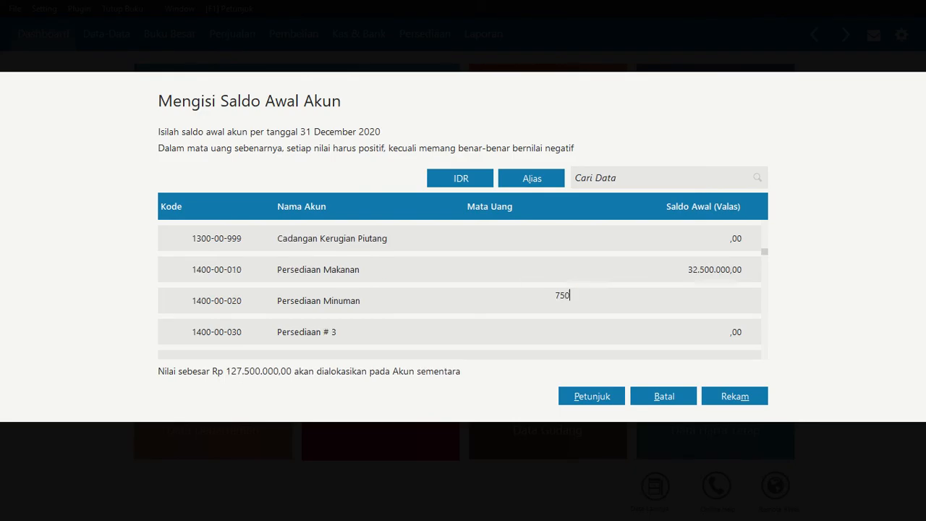
{"action": "key", "text": "Return"}
Set the opening balance of the Asuransi Dibayar di Muka account (1500-00-320) to 6.000.000
{"action": "key", "text": "Down"}
{"action": "key", "text": "Down"}
{"action": "key", "text": "Down"}
{"action": "key", "text": "Down"}
{"action": "key", "text": "Down"}
{"action": "key", "text": "Down"}
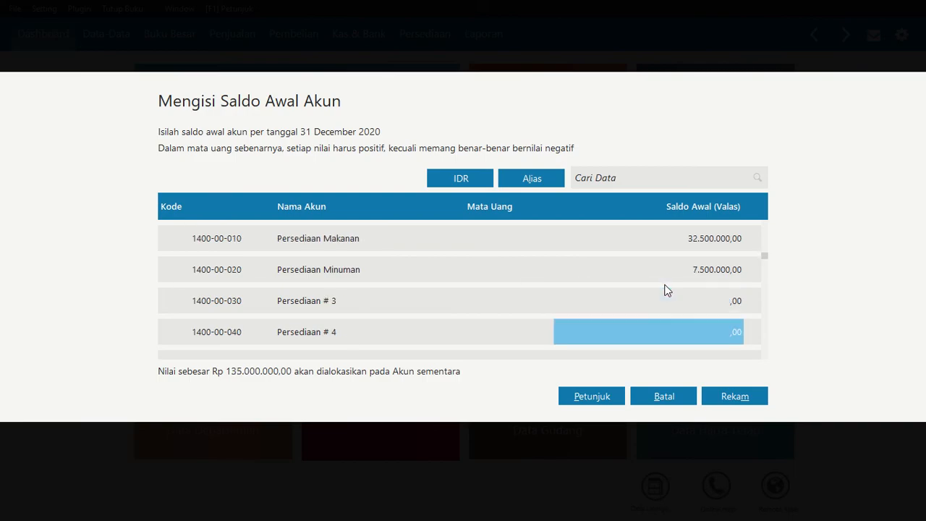
{"action": "key", "text": "Down"}
{"action": "key", "text": "Down"}
{"action": "key", "text": "Down"}
{"action": "key", "text": "Down"}
{"action": "key", "text": "Down"}
{"action": "key", "text": "Down"}
{"action": "key", "text": "Down"}
{"action": "key", "text": "Down"}
{"action": "key", "text": "Down"}
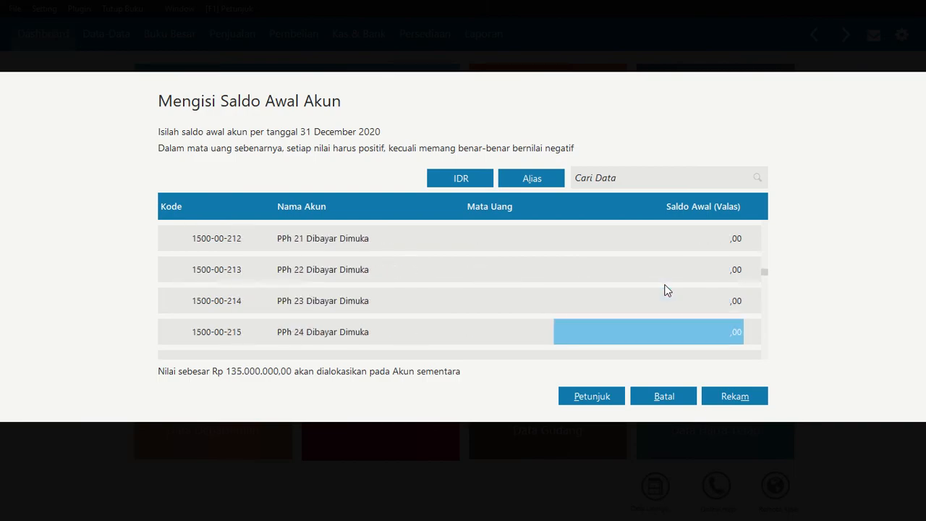
{"action": "key", "text": "Up"}
{"action": "key", "text": "Up"}
{"action": "key", "text": "Down"}
{"action": "key", "text": "Down"}
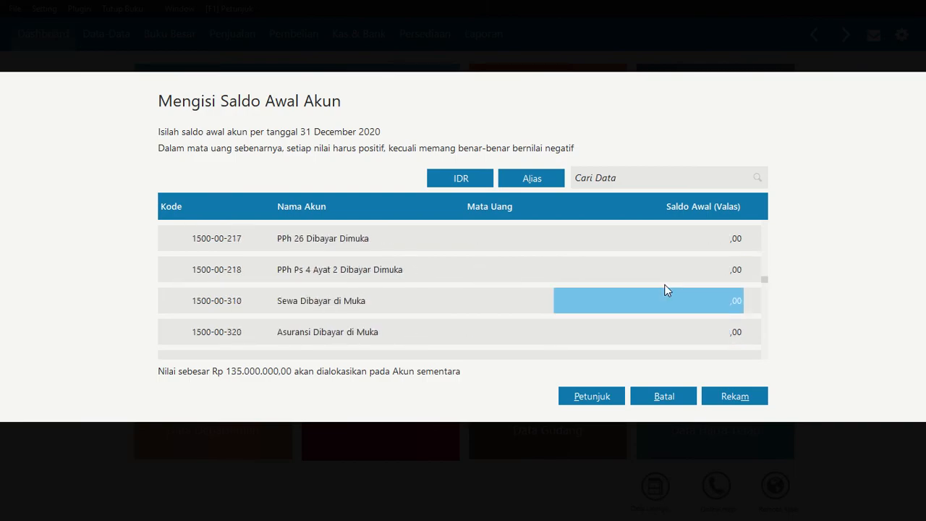
{"action": "type", "text": "6000000"}
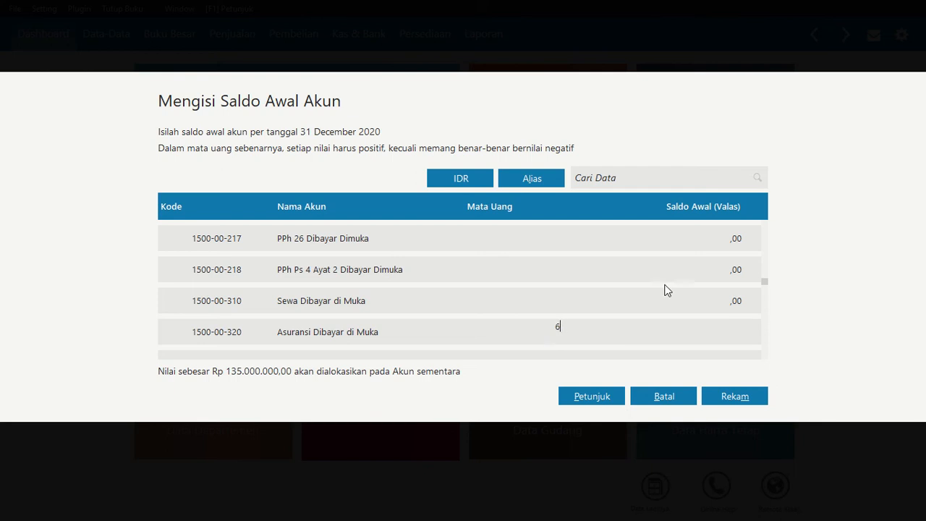
{"action": "key", "text": "Return"}
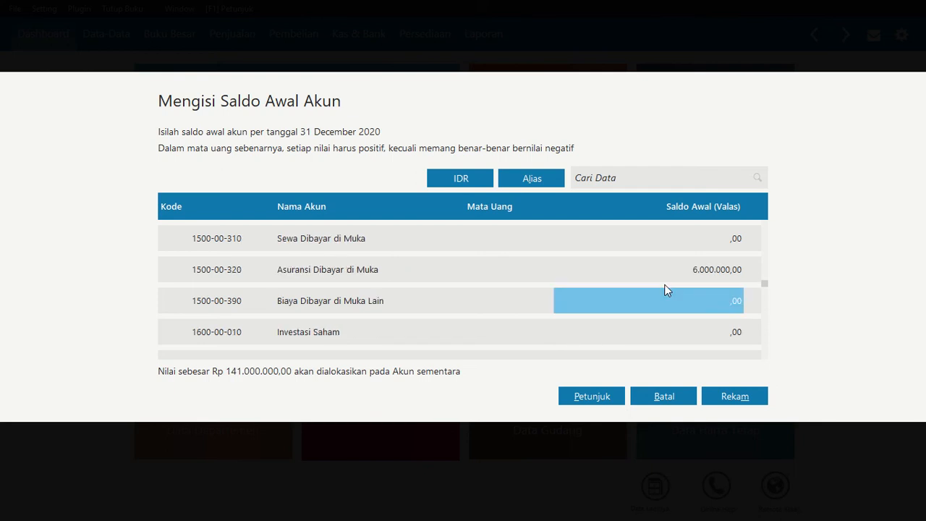
Switch the opening balance column from foreign currency (Valas) to rupiah (Rp) and review the inventory and prepaid insurance balances entered
{"action": "left_click", "coordinate": [460, 180]}
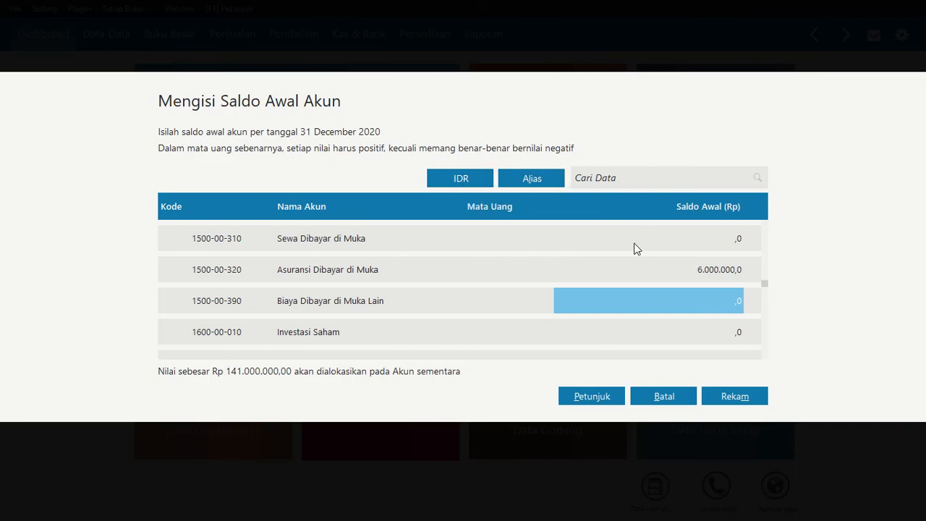
{"action": "left_click", "coordinate": [584, 256]}
{"action": "key", "text": "Up"}
{"action": "key", "text": "Up"}
{"action": "key", "text": "Up"}
{"action": "key", "text": "Up"}
{"action": "key", "text": "Up"}
{"action": "key", "text": "Up"}
{"action": "key", "text": "Up"}
{"action": "key", "text": "Up"}
{"action": "key", "text": "Up"}
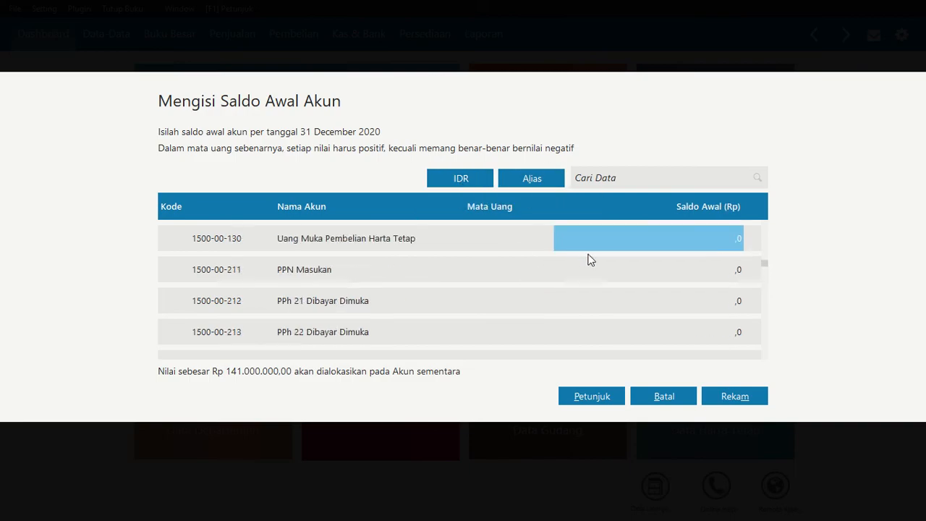
{"action": "left_click", "coordinate": [472, 176]}
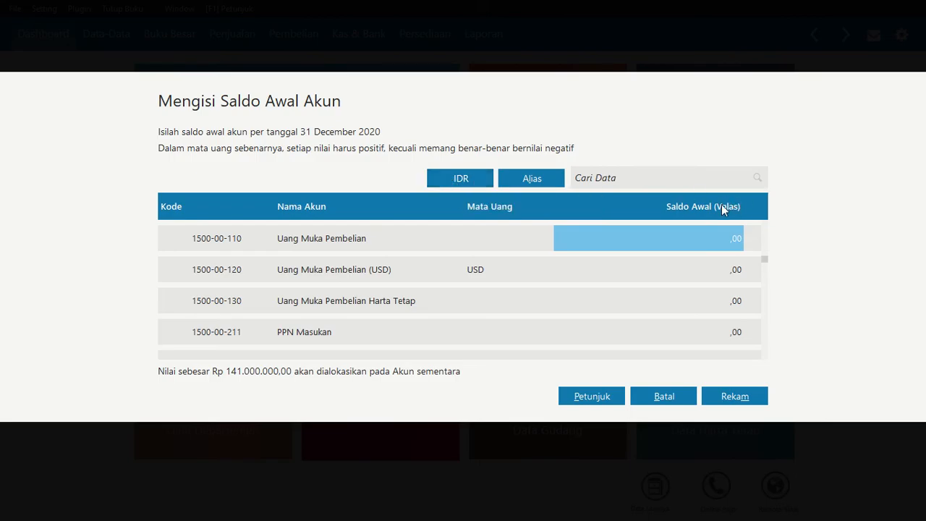
{"action": "left_click", "coordinate": [471, 181]}
{"action": "scroll", "coordinate": [698, 242], "scroll_direction": "up", "scroll_amount": 1}
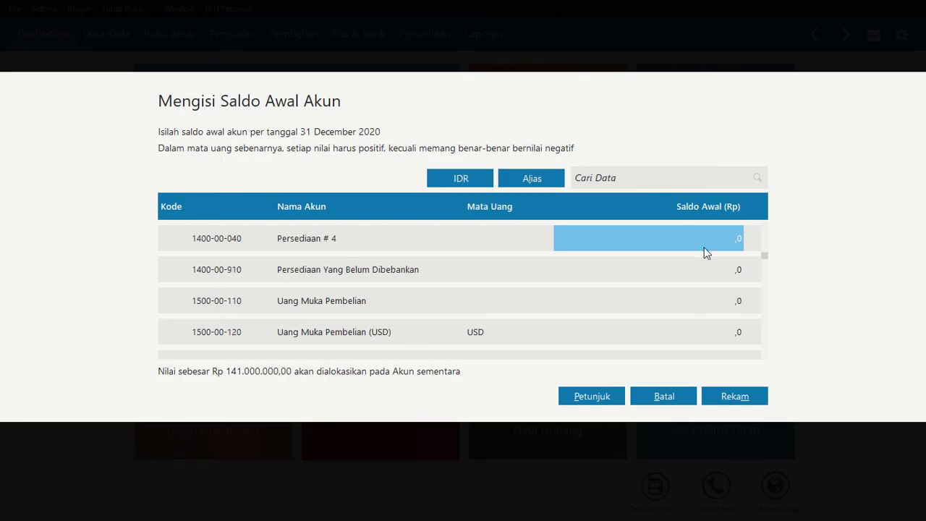
{"action": "scroll", "coordinate": [707, 252], "scroll_direction": "up", "scroll_amount": 2}
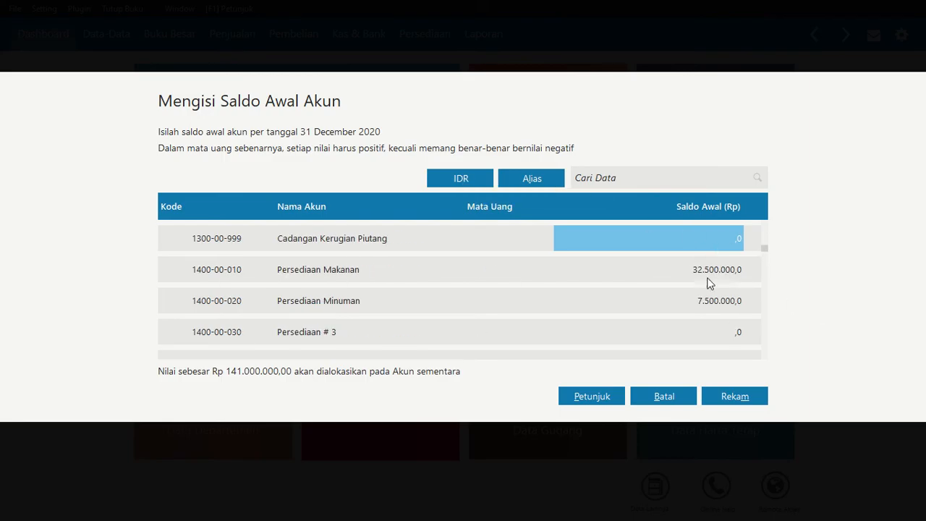
{"action": "scroll", "coordinate": [713, 300], "scroll_direction": "down", "scroll_amount": 3}
{"action": "scroll", "coordinate": [712, 297], "scroll_direction": "down", "scroll_amount": 12}
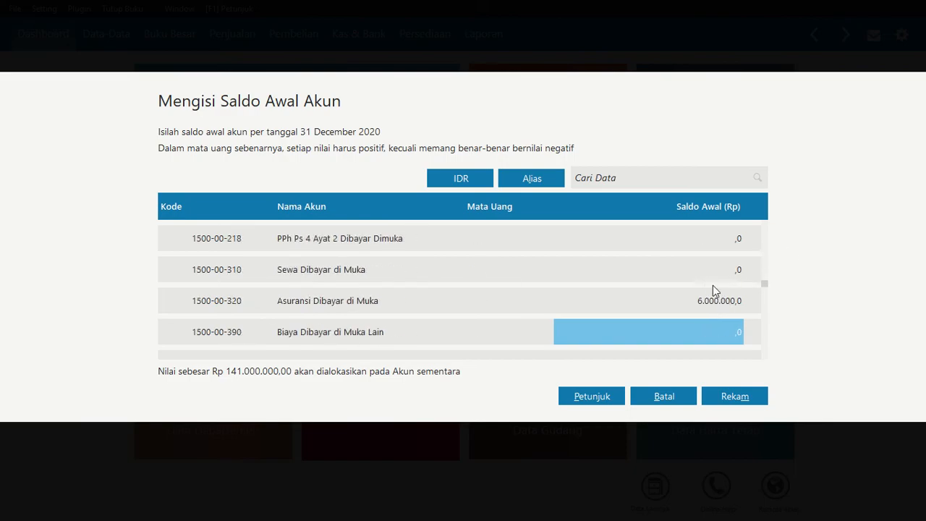
Set the opening balance of the Kendaraan account (1700-00-040) to 150.000.000
{"action": "left_click", "coordinate": [714, 300]}
{"action": "scroll", "coordinate": [700, 319], "scroll_direction": "down", "scroll_amount": 3}
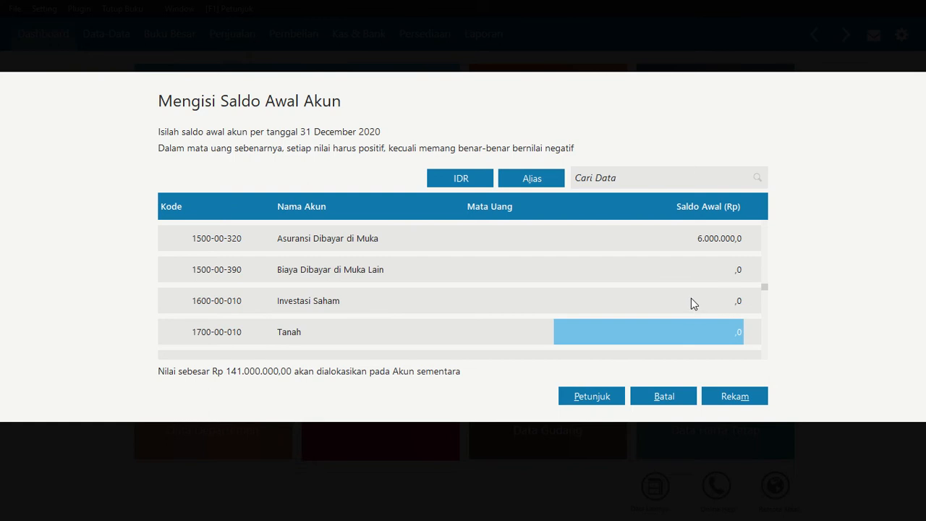
{"action": "scroll", "coordinate": [692, 302], "scroll_direction": "down", "scroll_amount": 5}
{"action": "left_click", "coordinate": [709, 265]}
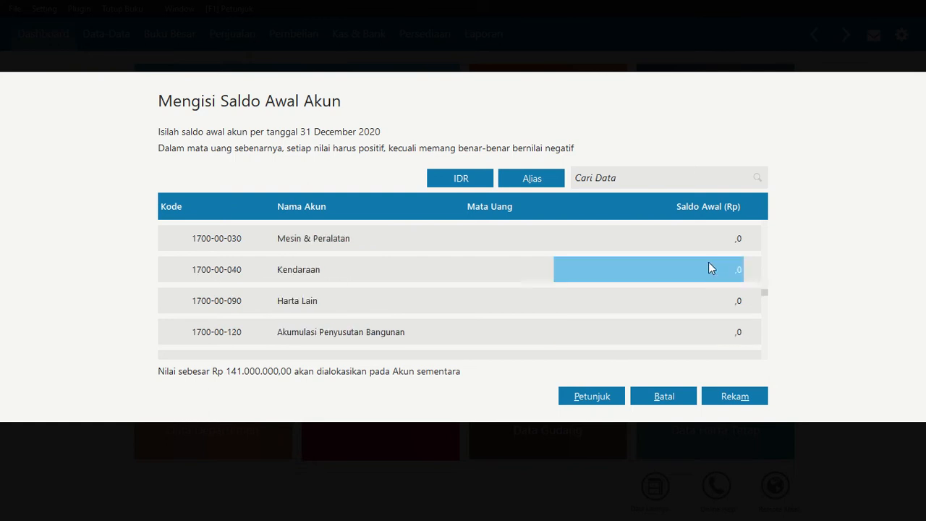
{"action": "left_click", "coordinate": [708, 264]}
{"action": "type", "text": "1500"}
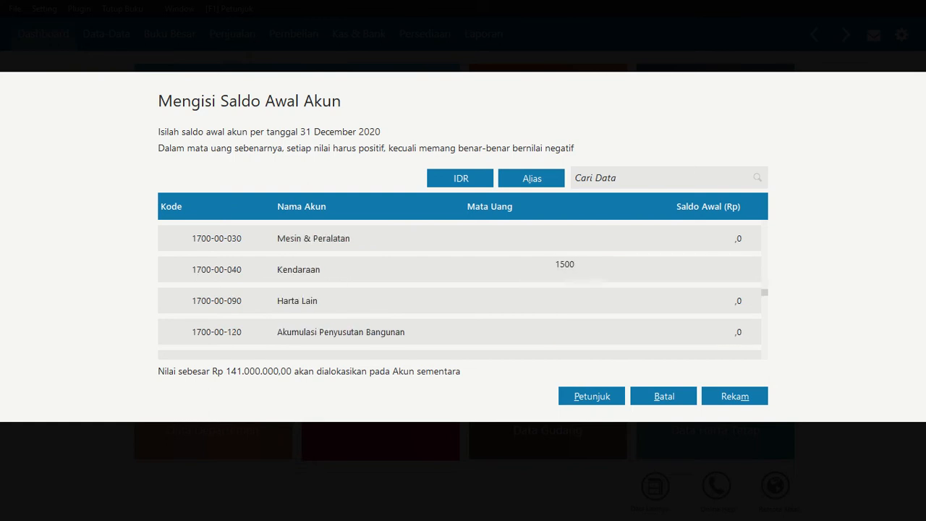
{"action": "type", "text": "00000"}
{"action": "key", "text": "Return"}
Set the opening balance of Akumulasi Penyusutan Kendaraan (1700-00-140) to -7.500.000
{"action": "scroll", "coordinate": [710, 268], "scroll_direction": "down", "scroll_amount": 3}
{"action": "scroll", "coordinate": [710, 268], "scroll_direction": "down", "scroll_amount": 1}
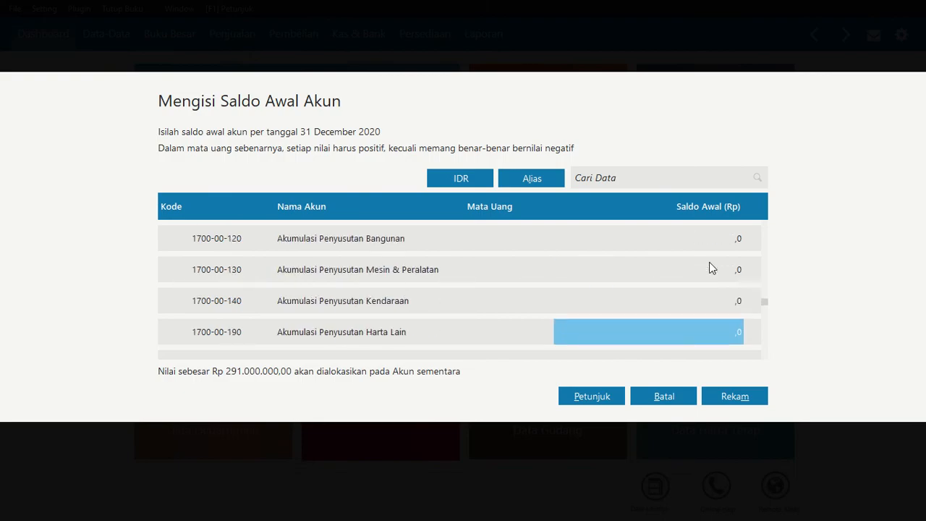
{"action": "type", "text": "-"}
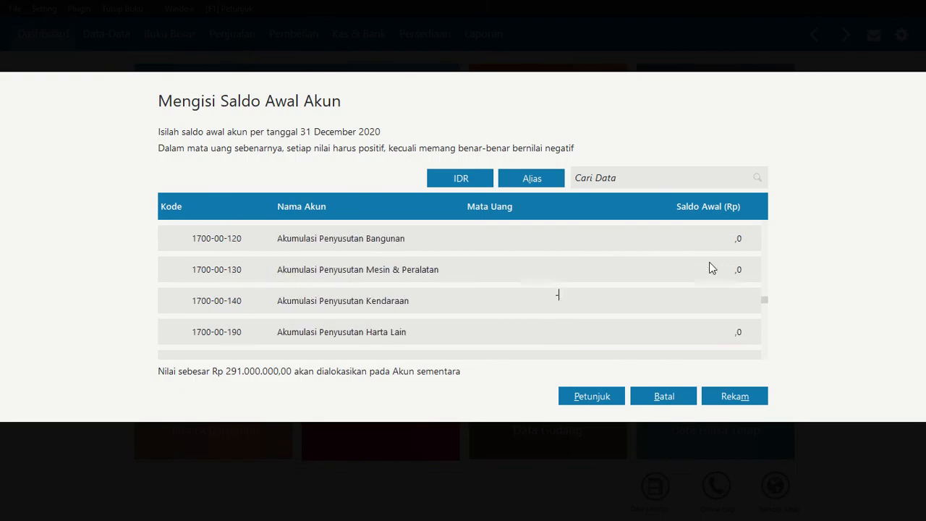
{"action": "type", "text": "7500000"}
{"action": "key", "text": "Return"}
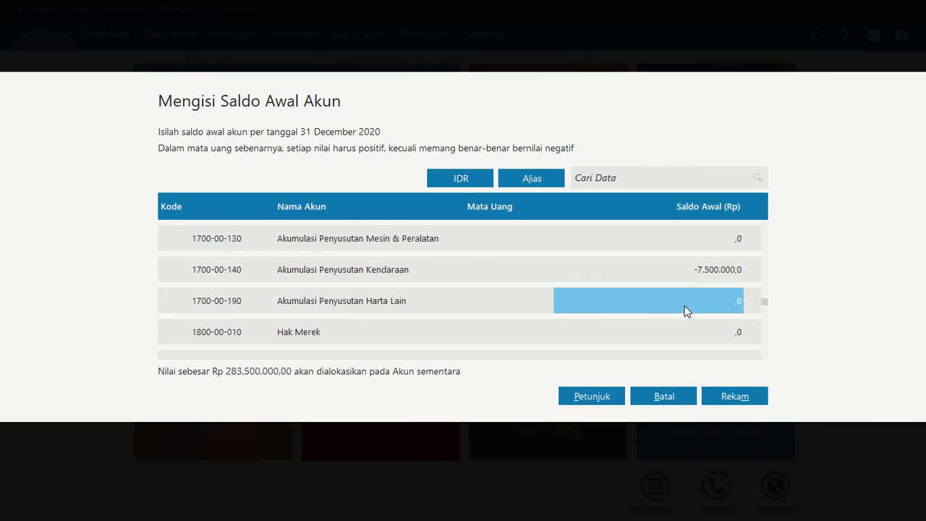
Set the opening balance of the Utang Dagang account (2100-00-010) to 12.000.000
{"action": "key", "text": "Down"}
{"action": "key", "text": "Down"}
{"action": "key", "text": "Down"}
{"action": "key", "text": "Down"}
{"action": "key", "text": "Down"}
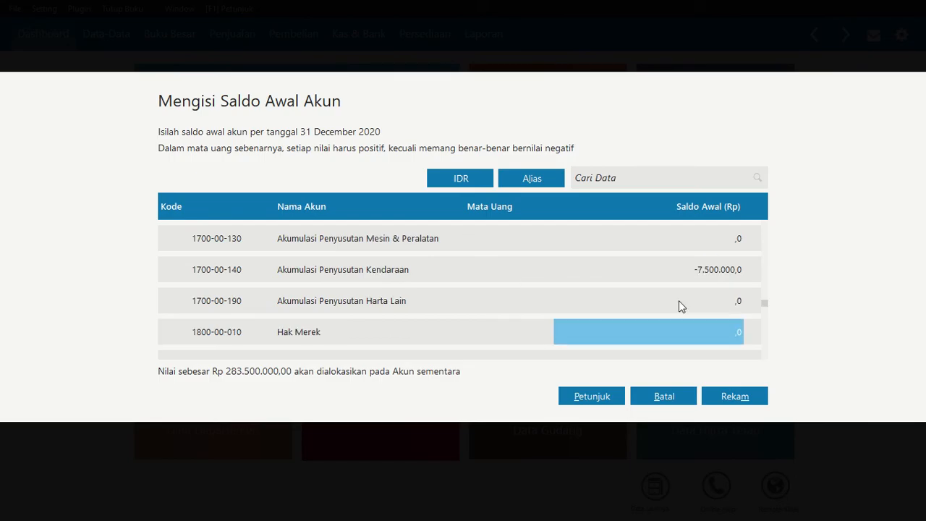
{"action": "key", "text": "Up"}
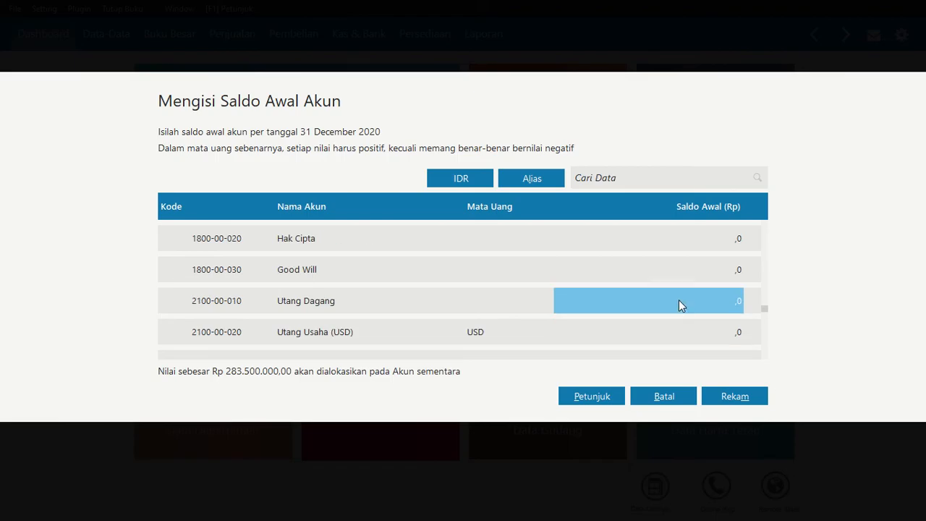
{"action": "type", "text": "12"}
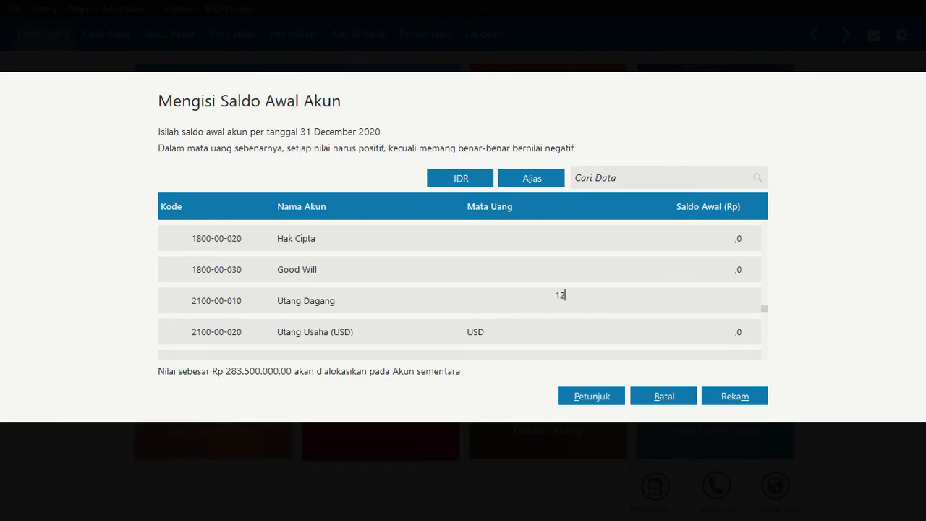
{"action": "type", "text": ".000.000000"}
{"action": "key", "text": "Return"}
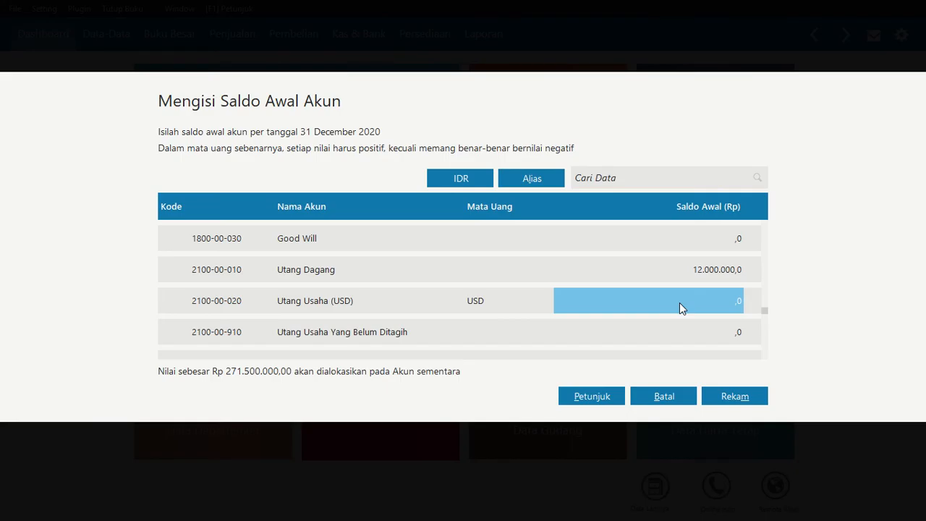
Set the opening balance of the Utang Bank account (2500-00-010) to 50.000.000
{"action": "key", "text": "Down"}
{"action": "key", "text": "Down"}
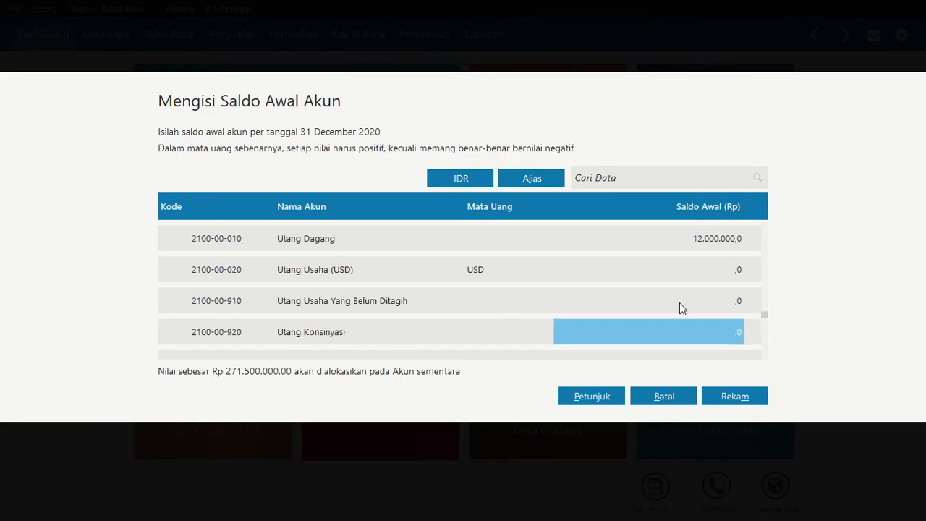
{"action": "key", "text": "Down"}
{"action": "key", "text": "Down"}
{"action": "key", "text": "Down"}
{"action": "key", "text": "Down"}
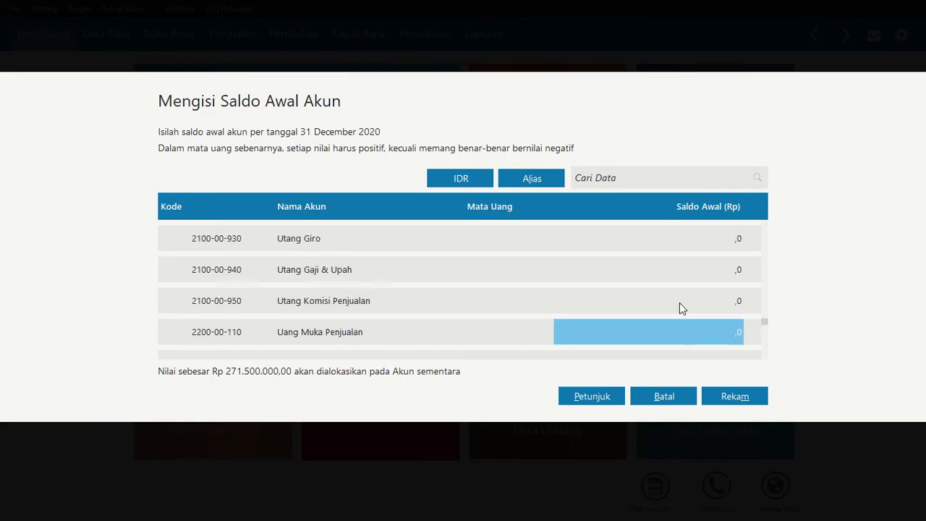
{"action": "key", "text": "Down"}
{"action": "key", "text": "Down"}
{"action": "key", "text": "Down"}
{"action": "key", "text": "Down"}
{"action": "key", "text": "Down"}
{"action": "key", "text": "Down"}
{"action": "key", "text": "Down"}
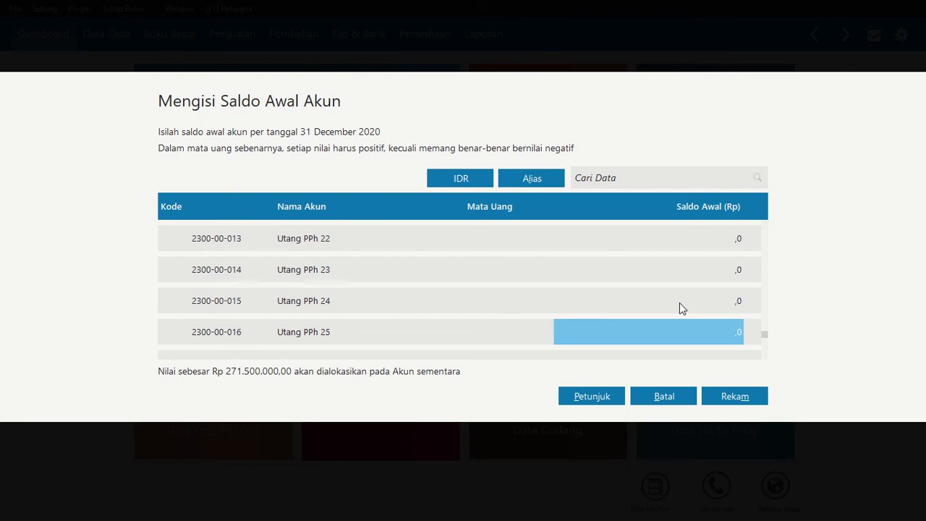
{"action": "key", "text": "Down"}
{"action": "key", "text": "Down"}
{"action": "key", "text": "Down"}
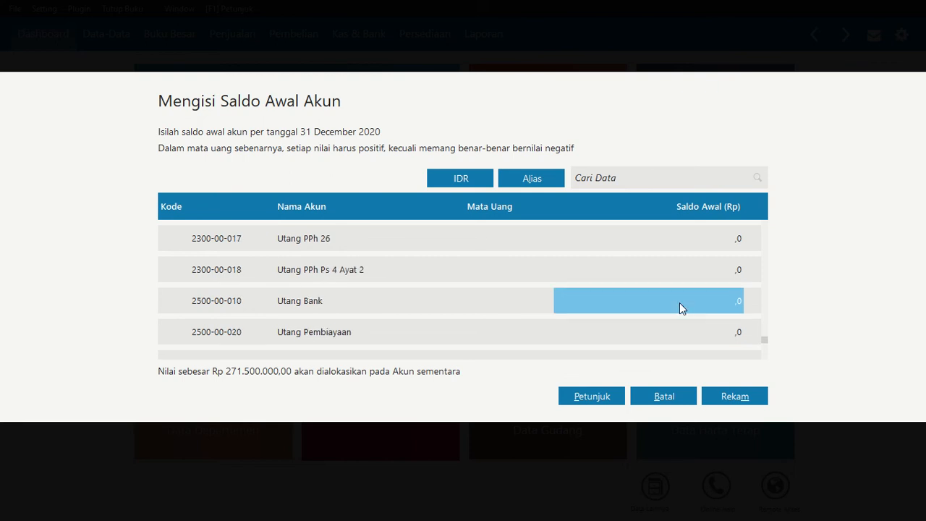
{"action": "left_click", "coordinate": [679, 303]}
{"action": "type", "text": "50.000.0"}
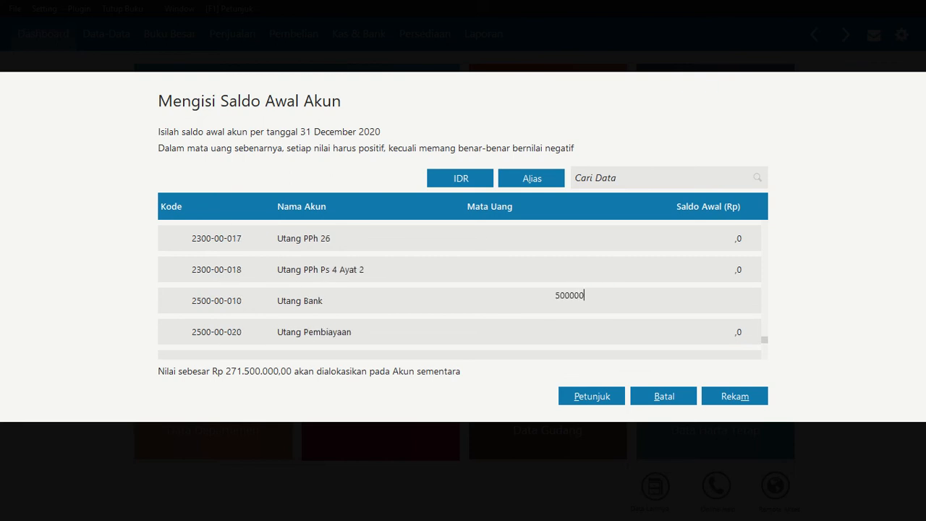
{"action": "type", "text": "00"}
{"action": "key", "text": "Return"}
Set the opening balance of the Modal Disetor account (3100-00-010) to 175.000.000
{"action": "key", "text": "Down"}
{"action": "key", "text": "Down"}
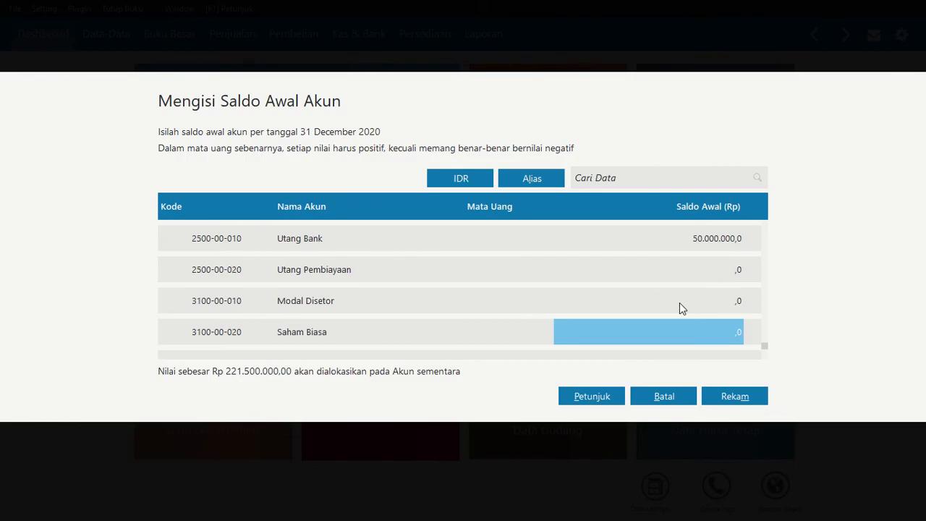
{"action": "key", "text": "Up"}
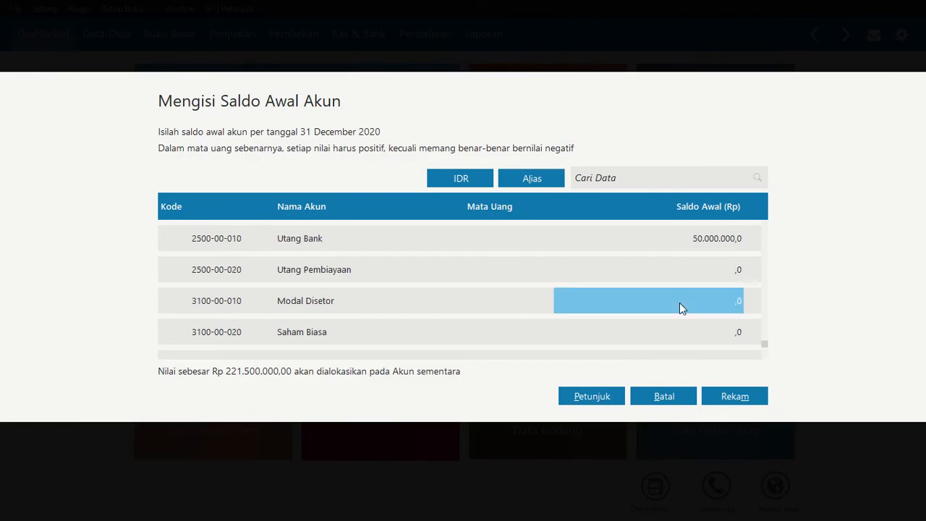
{"action": "left_click", "coordinate": [680, 302]}
{"action": "type", "text": "17500"}
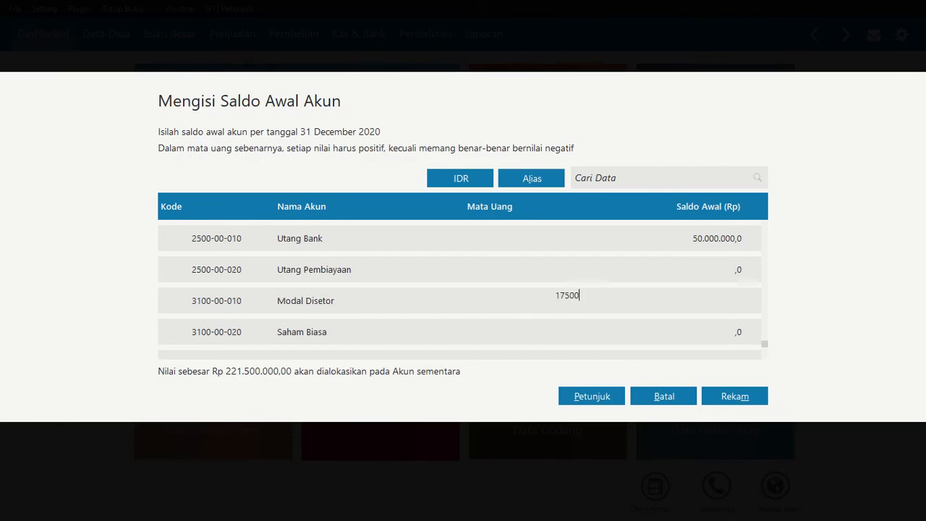
{"action": "type", "text": "0000"}
{"action": "key", "text": "Return"}
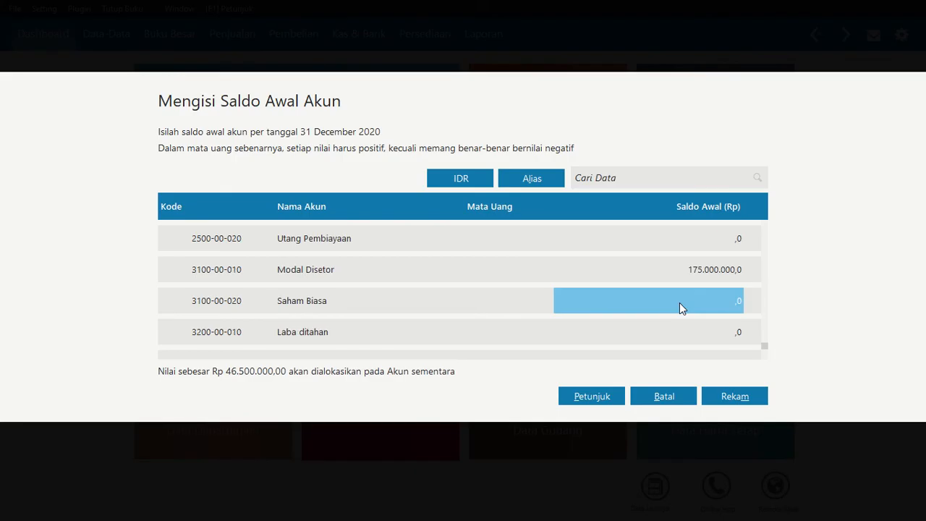
Set the opening balance of Laba ditahan (3200-00-010) to 46.500.000 and record all account opening balances
{"action": "key", "text": "Return"}
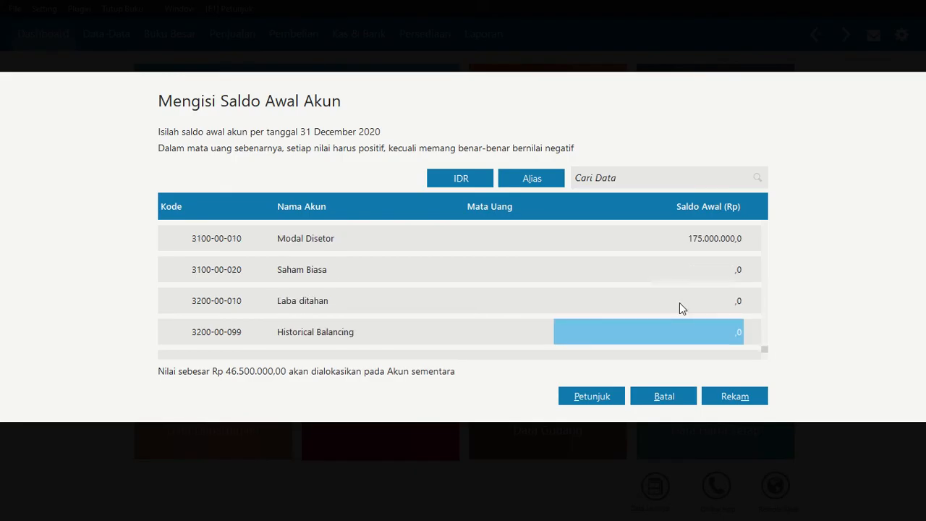
{"action": "type", "text": "46500000"}
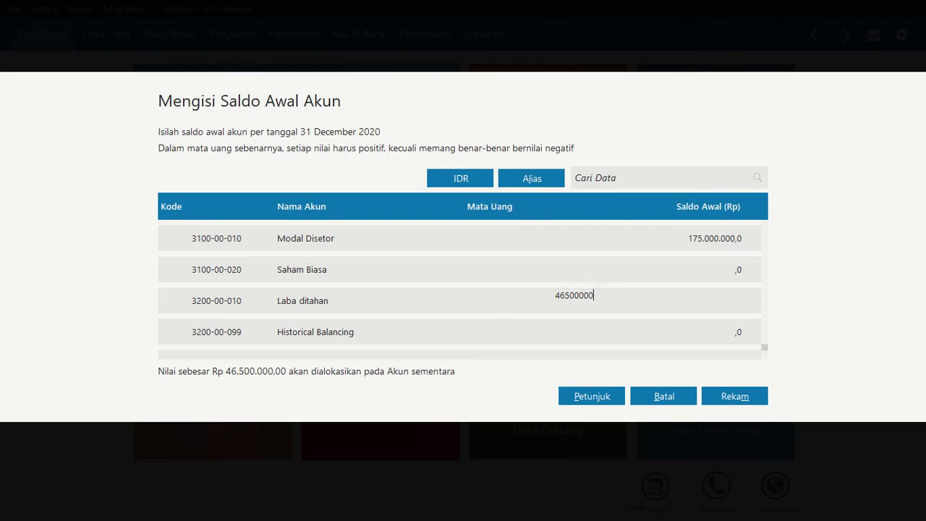
{"action": "key", "text": "Return"}
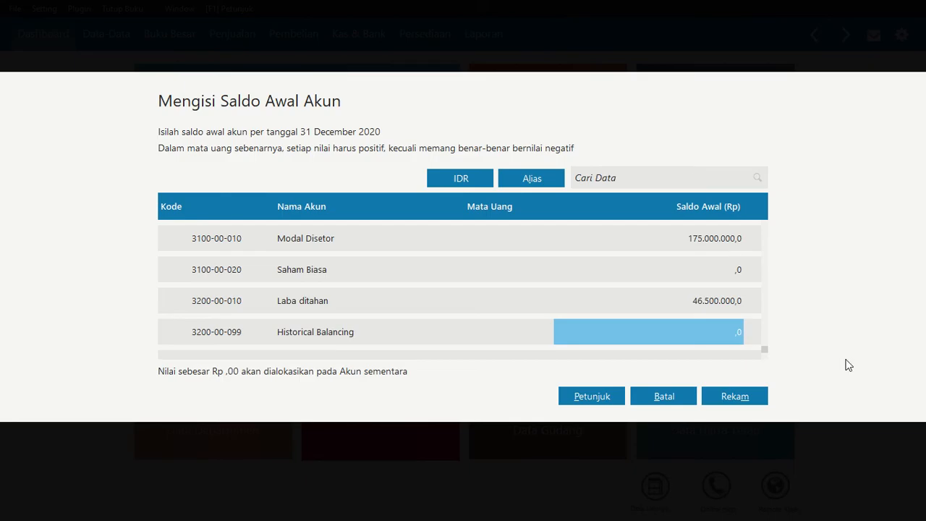
{"action": "left_click", "coordinate": [746, 396]}
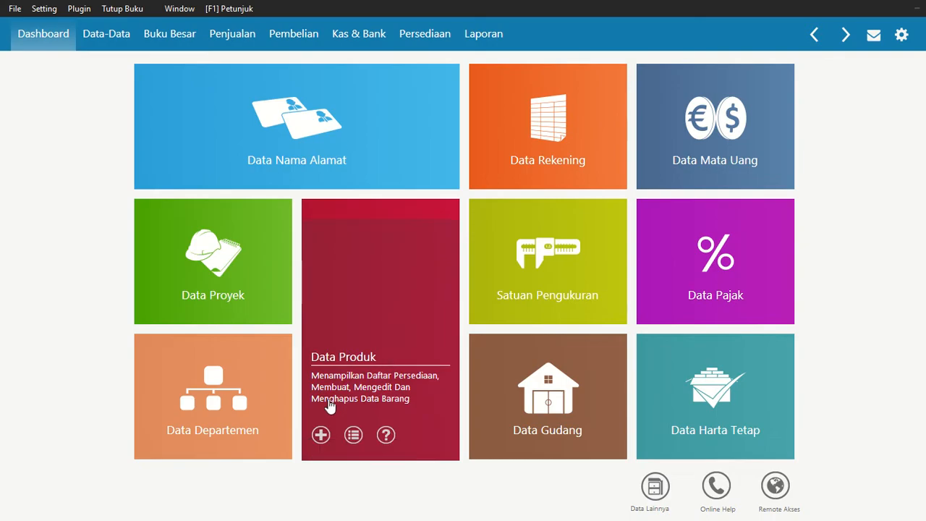
Open the trade receivables opening balances (Saldo Awal Piutang Usaha) and start a new receivable entry
{"action": "key", "text": "alt"}
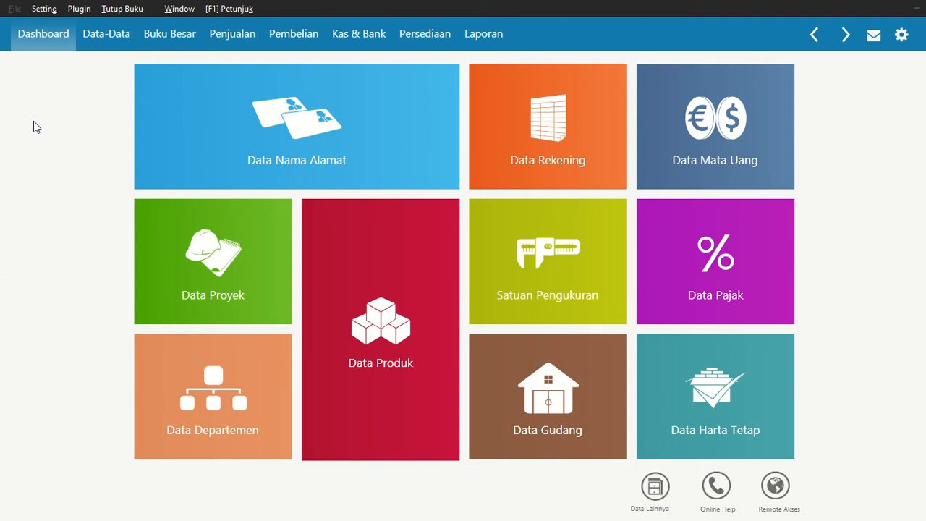
{"action": "left_click", "coordinate": [53, 12]}
{"action": "mouse_move", "coordinate": [76, 65]}
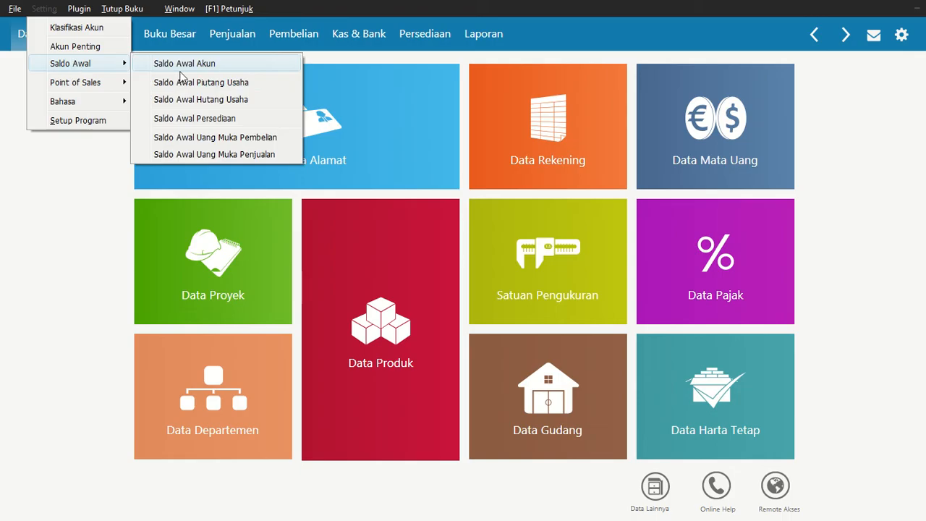
{"action": "left_click", "coordinate": [204, 83]}
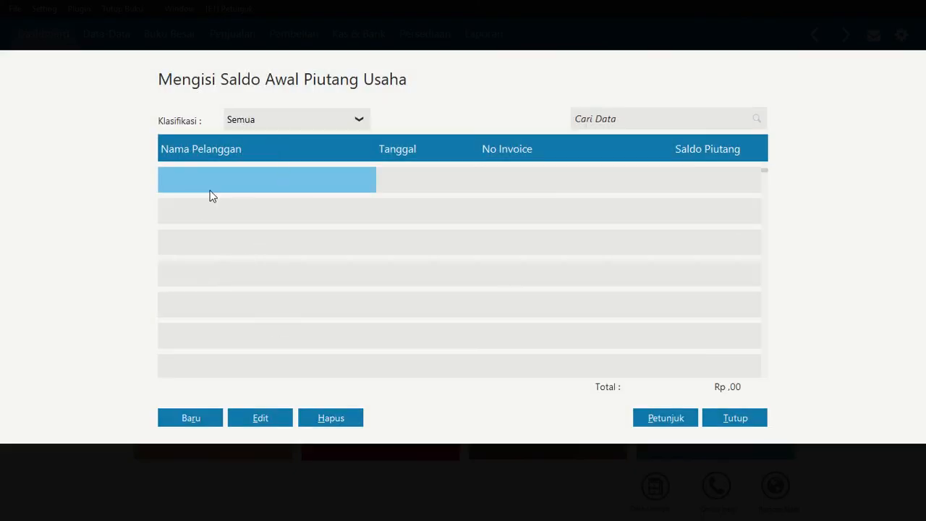
{"action": "left_click", "coordinate": [190, 420]}
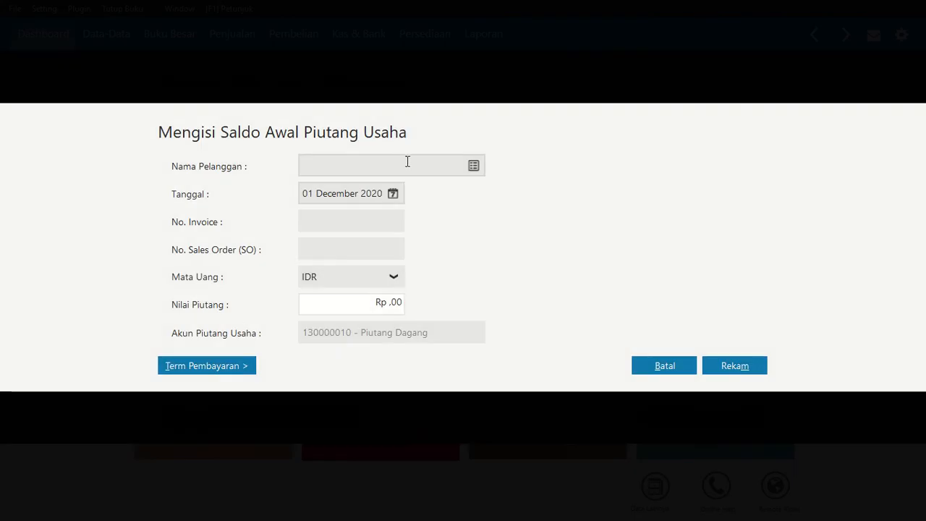
Add PT. Buana as a new customer from the receivable entry's customer list, and start another customer record
{"action": "left_click", "coordinate": [474, 167]}
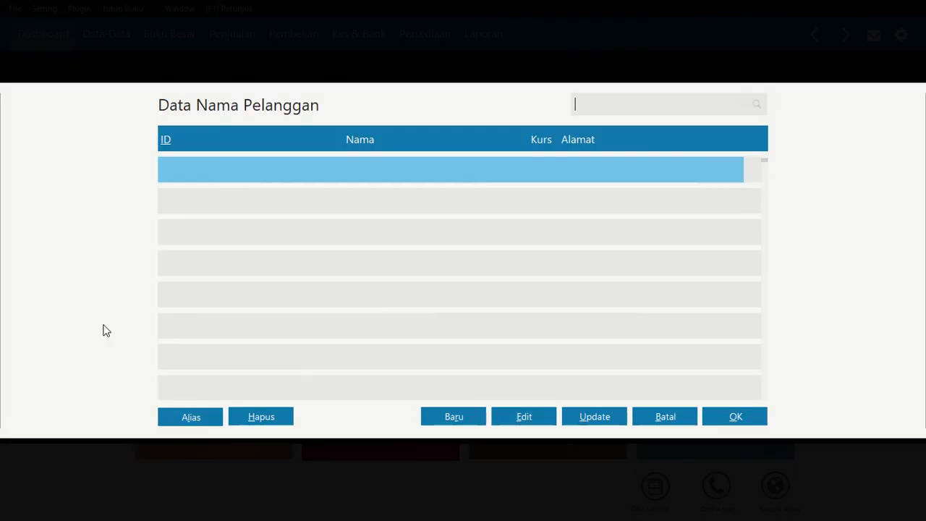
{"action": "left_click", "coordinate": [438, 420]}
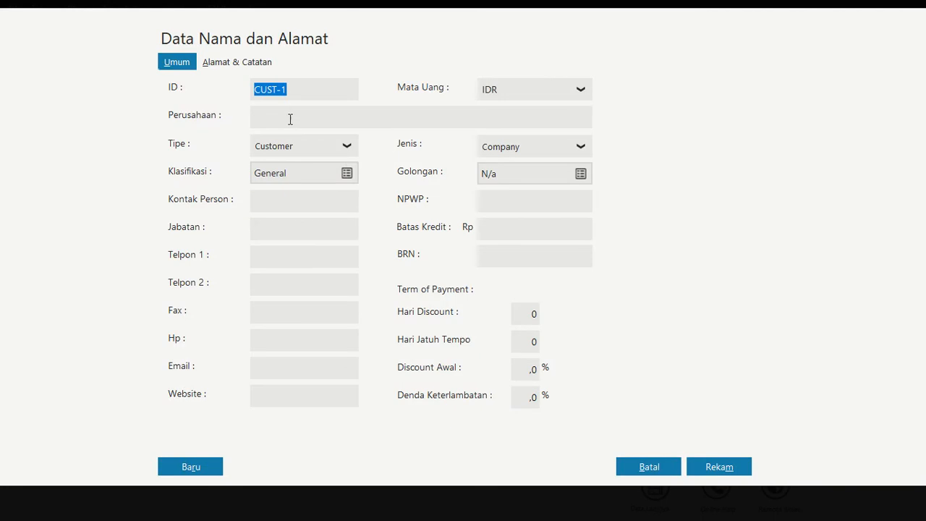
{"action": "left_click", "coordinate": [290, 119]}
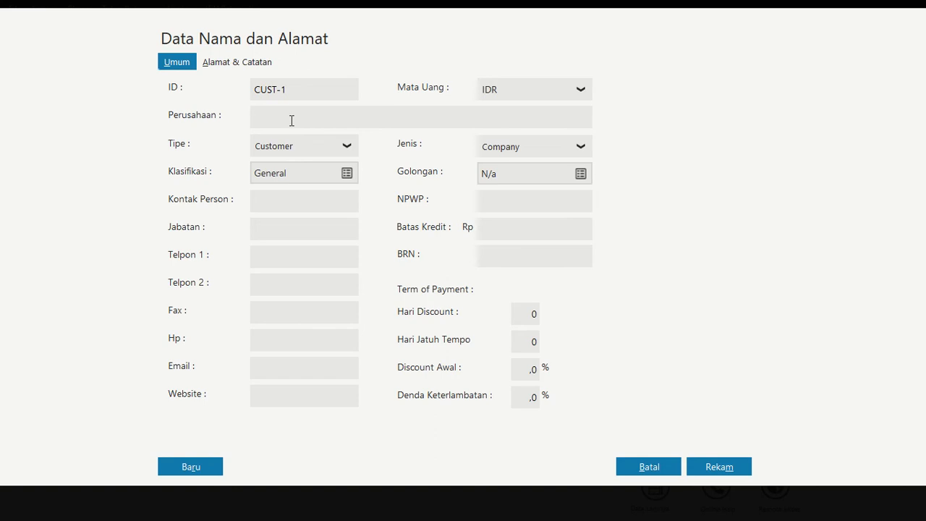
{"action": "type", "text": "PT. Buana"}
{"action": "left_click", "coordinate": [182, 467]}
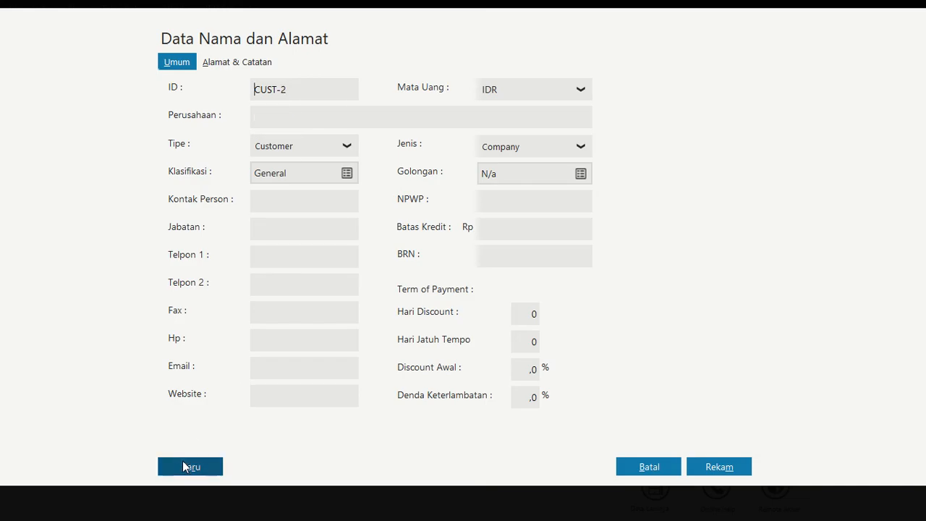
Check the customer names in the Saldo Piutang table of the case PDF in Nitro Pro, and return to Zahir's blank customer record
{"action": "left_click", "coordinate": [291, 117]}
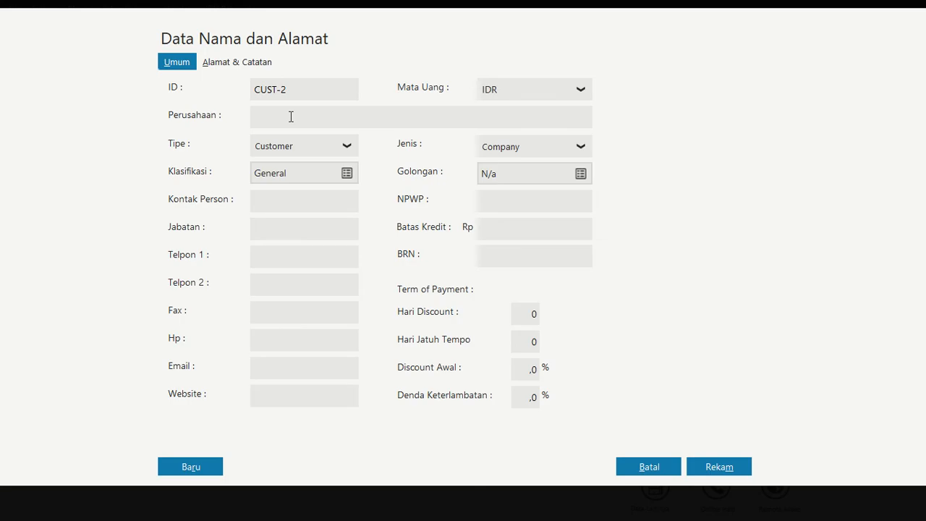
{"action": "key", "text": "alt+Tab"}
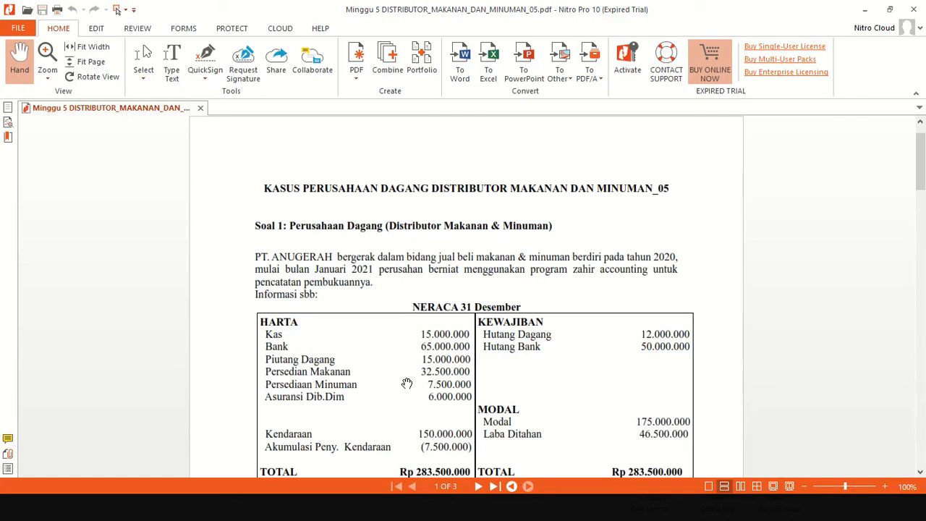
{"action": "scroll", "coordinate": [390, 376], "scroll_direction": "down", "scroll_amount": 5}
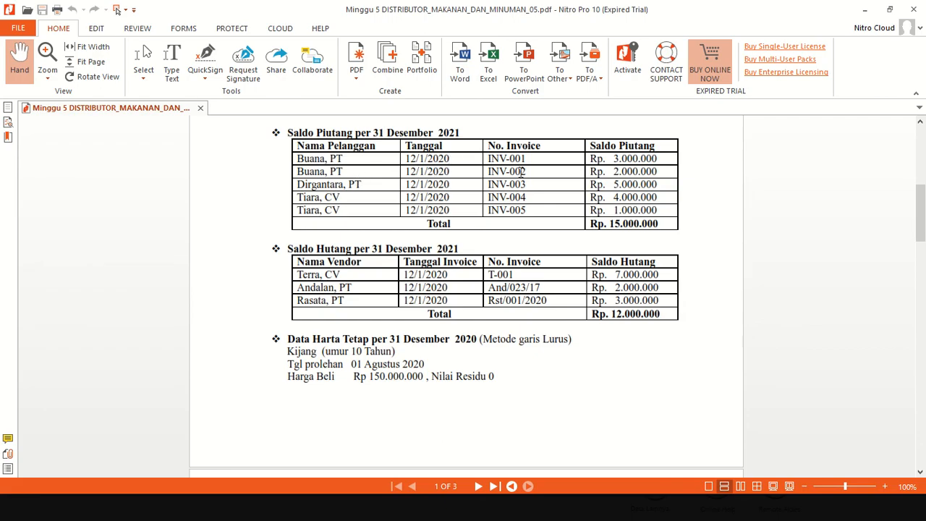
{"action": "key", "text": "alt+Tab"}
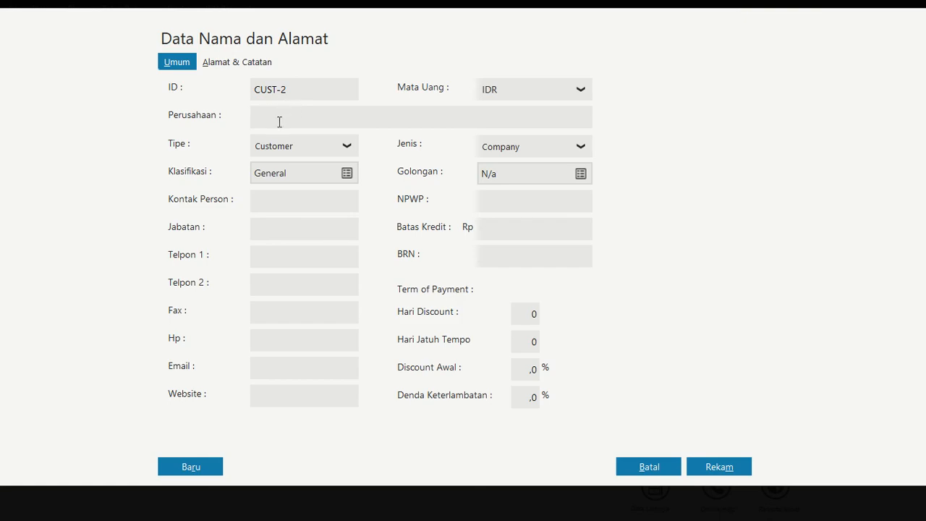
Enter PT. Dirgantara as the company name of customer CUST-2 and start another customer record
{"action": "type", "text": "PT. Dirgantara"}
{"action": "left_click", "coordinate": [201, 470]}
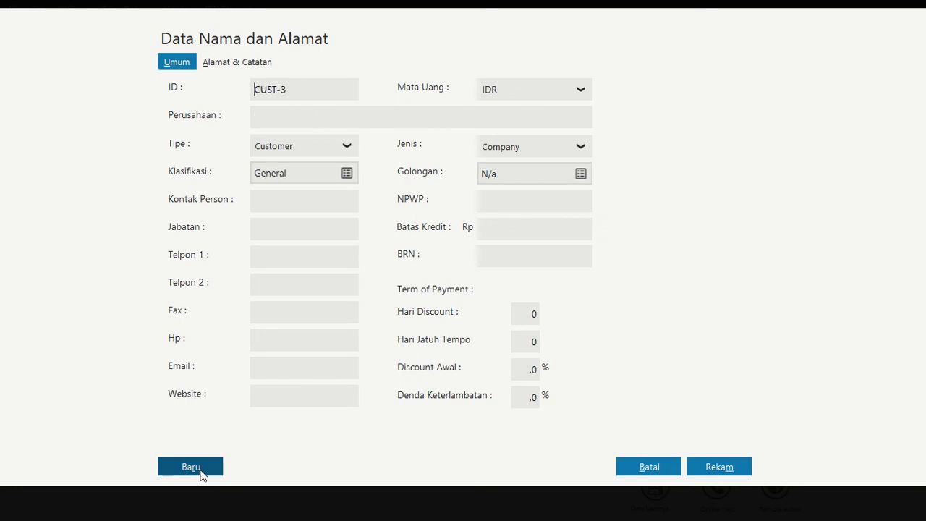
Add CV. Tiara as customer CUST-3 and record the customer data
{"action": "left_click", "coordinate": [277, 123]}
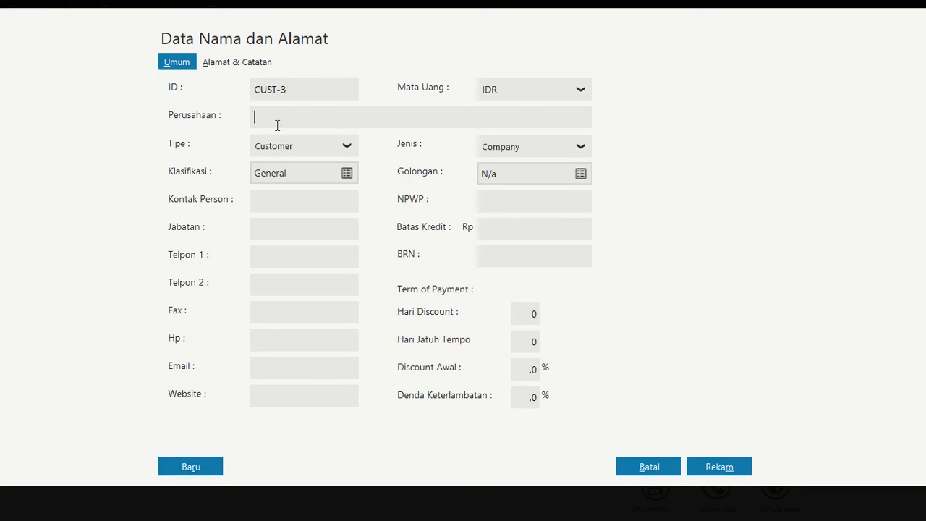
{"action": "type", "text": "CV. Tiara"}
{"action": "left_click", "coordinate": [746, 467]}
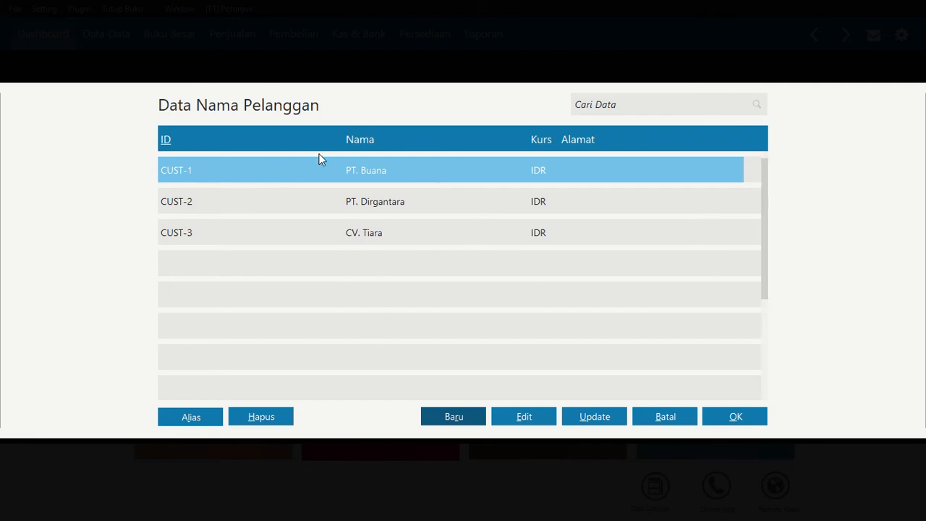
Choose PT. Buana for the receivable entry and check its invoice details in the case PDF in Nitro Pro, returning to Zahir
{"action": "left_click", "coordinate": [733, 416]}
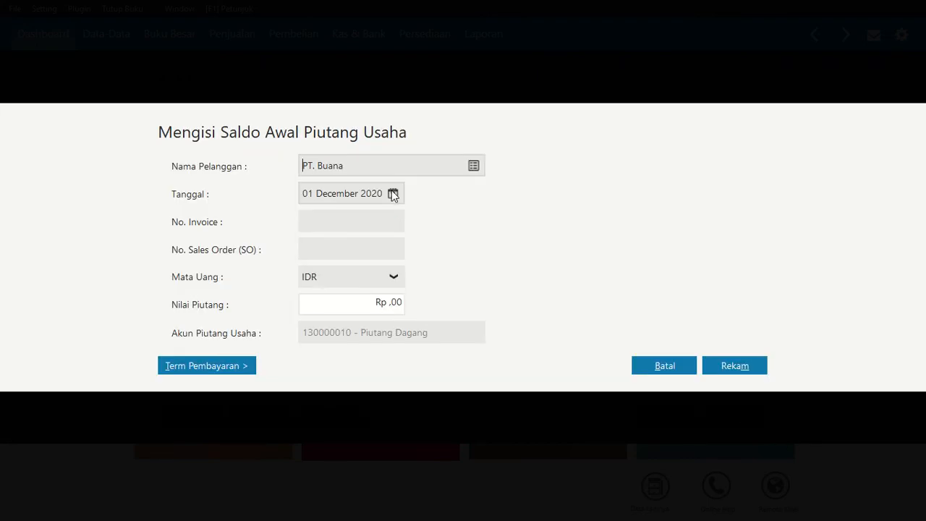
{"action": "key", "text": "alt+Tab"}
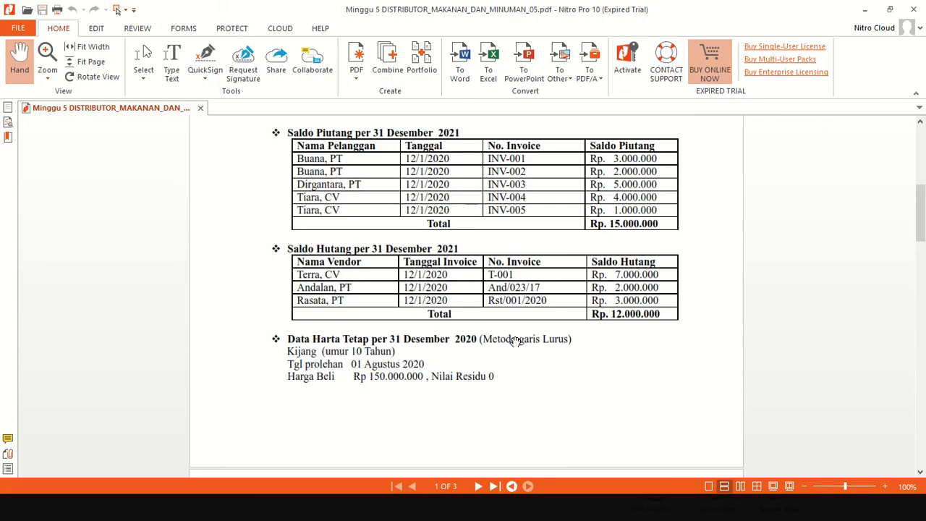
{"action": "scroll", "coordinate": [418, 223], "scroll_direction": "up", "scroll_amount": 1}
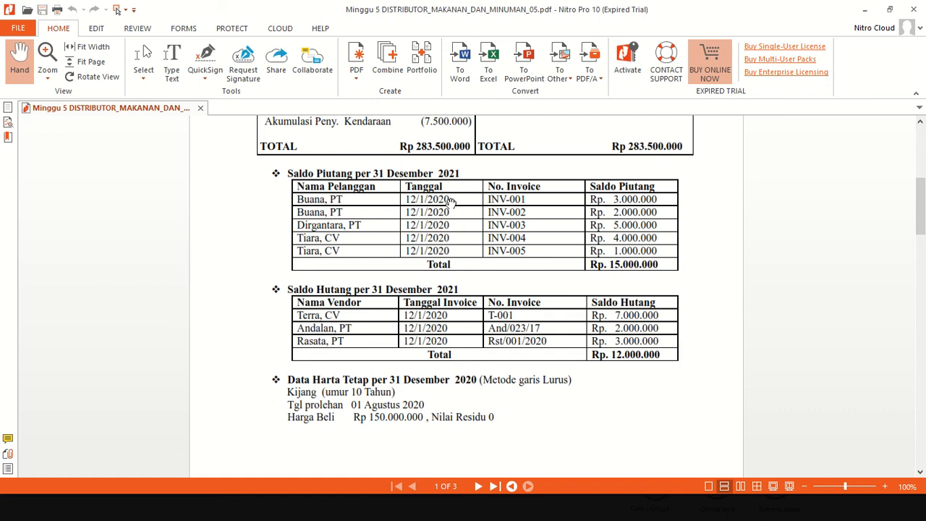
{"action": "key", "text": "alt+Tab"}
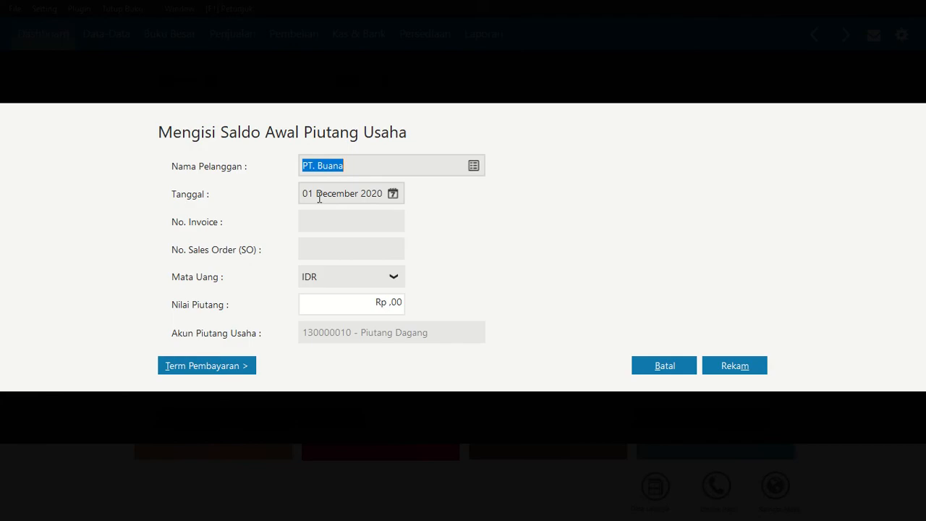
Enter invoice number INV-001 with a receivable of Rp 3.000.000 for PT. Buana and record the entry
{"action": "left_click", "coordinate": [327, 222]}
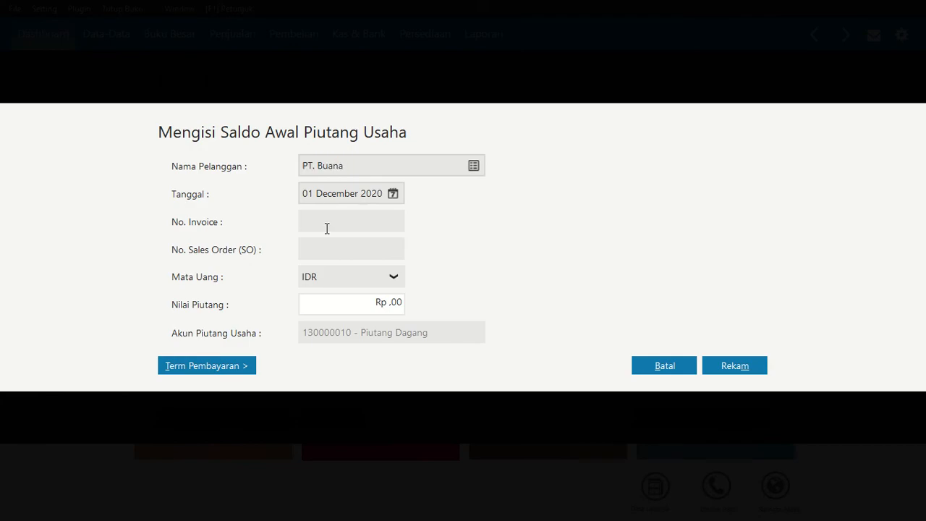
{"action": "key", "text": "Caps_Lock"}
{"action": "type", "text": "INV"}
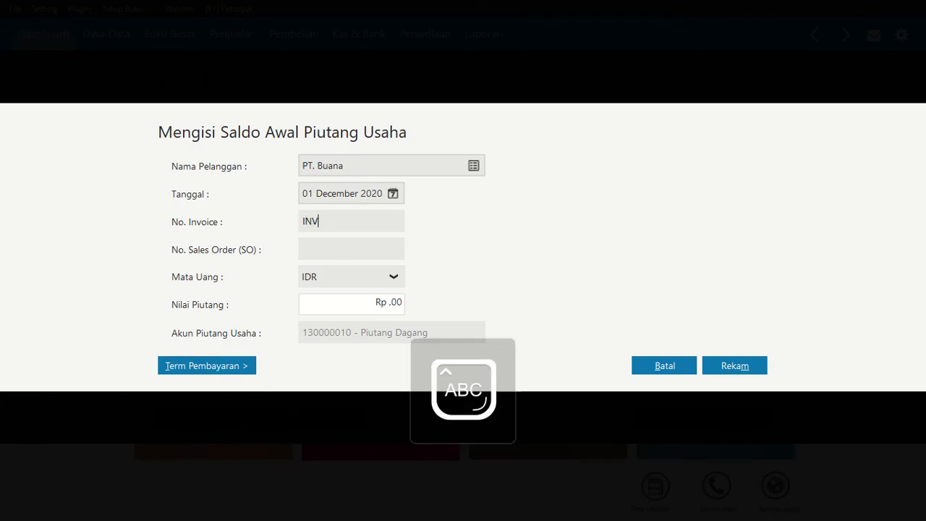
{"action": "type", "text": "-001"}
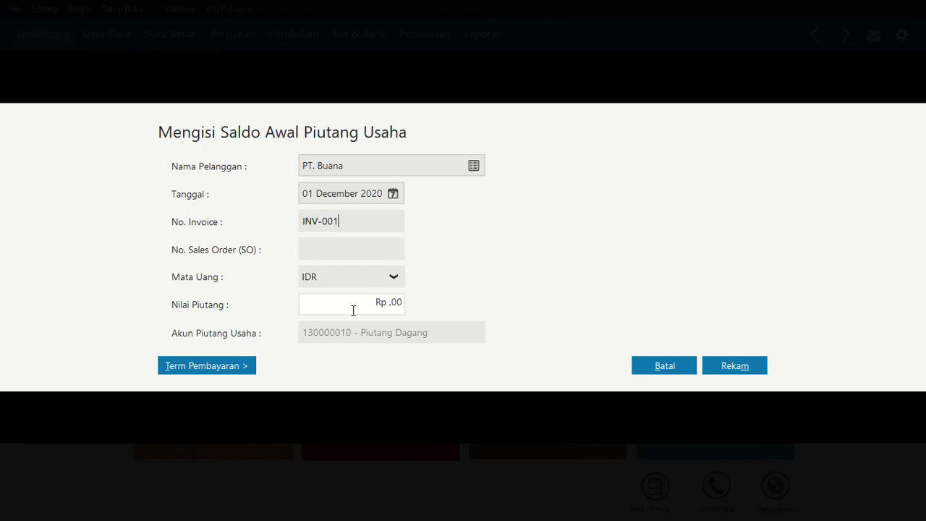
{"action": "left_click", "coordinate": [394, 303]}
{"action": "type", "text": "3000000"}
{"action": "key", "text": "Tab"}
{"action": "left_click", "coordinate": [737, 368]}
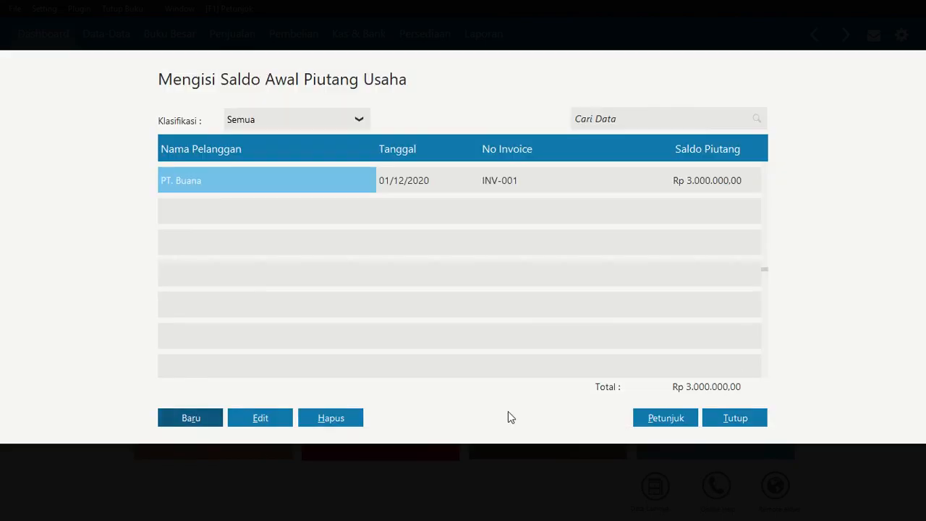
Record a second receivable opening balance for PT. Buana with invoice INV-002 and Rp 2.000.000
{"action": "left_click", "coordinate": [200, 417]}
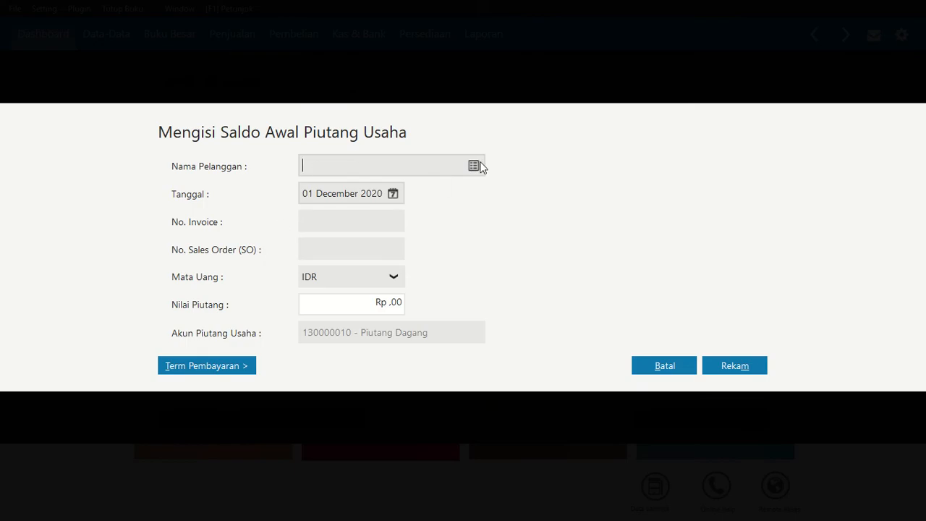
{"action": "left_click", "coordinate": [476, 166]}
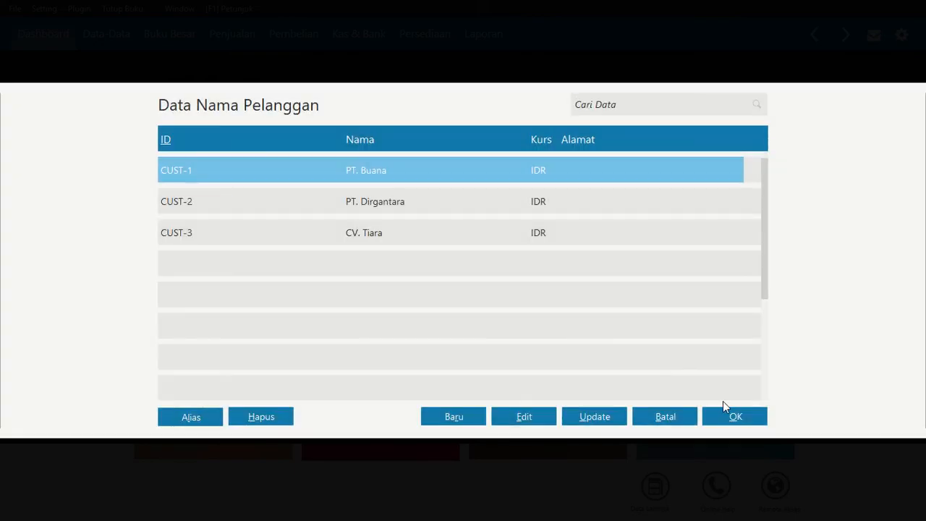
{"action": "left_click", "coordinate": [723, 414]}
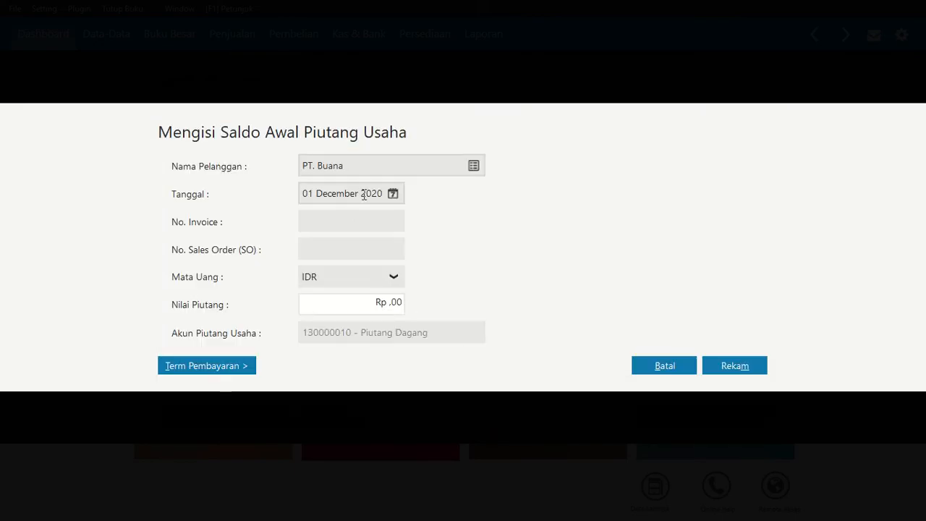
{"action": "left_click", "coordinate": [336, 221]}
{"action": "type", "text": "INV-002"}
{"action": "left_click", "coordinate": [374, 302]}
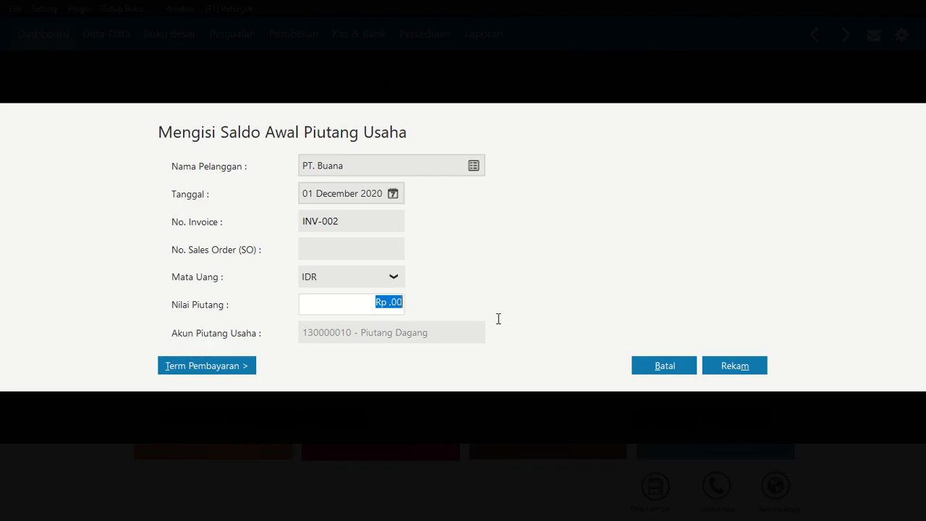
{"action": "type", "text": "2000000"}
{"action": "key", "text": "Tab"}
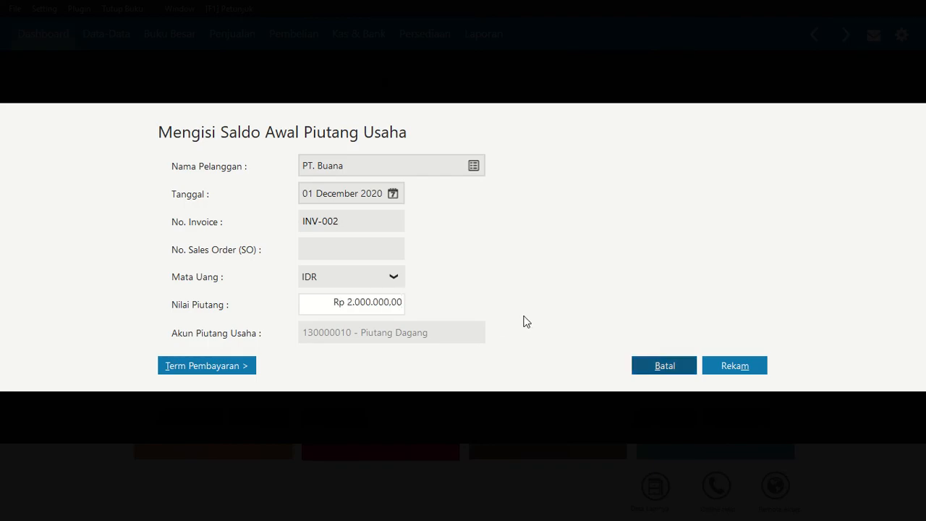
{"action": "left_click", "coordinate": [733, 363]}
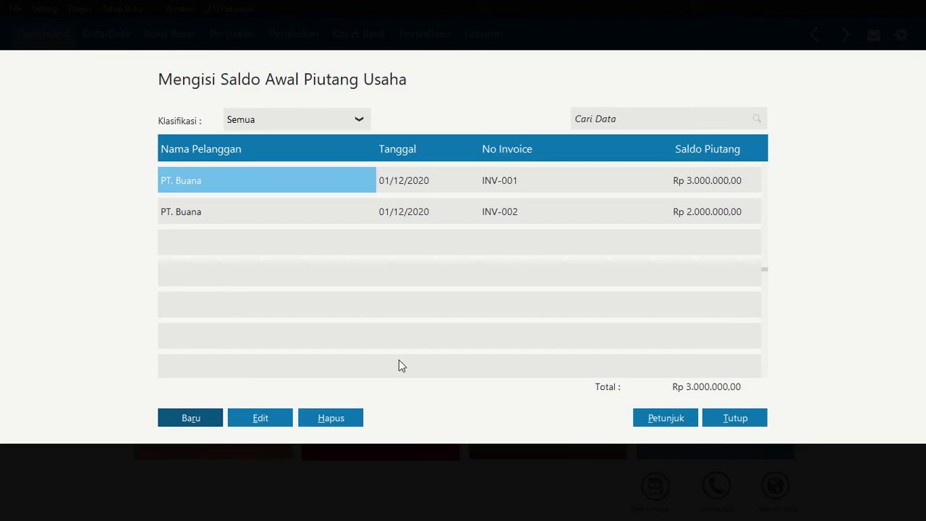
Record a receivable opening balance for PT. Dirgantara with invoice INV-003 and Rp 5.000.000
{"action": "left_click", "coordinate": [199, 419]}
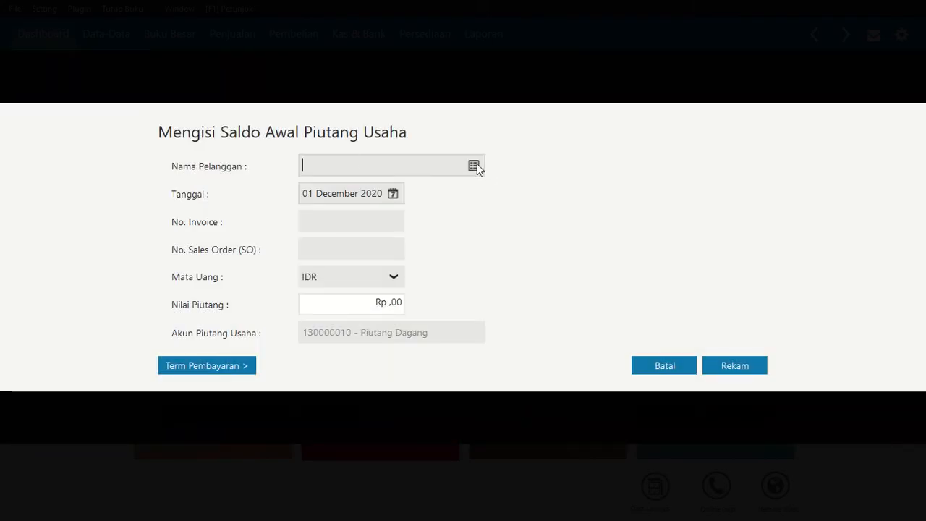
{"action": "left_click", "coordinate": [474, 166]}
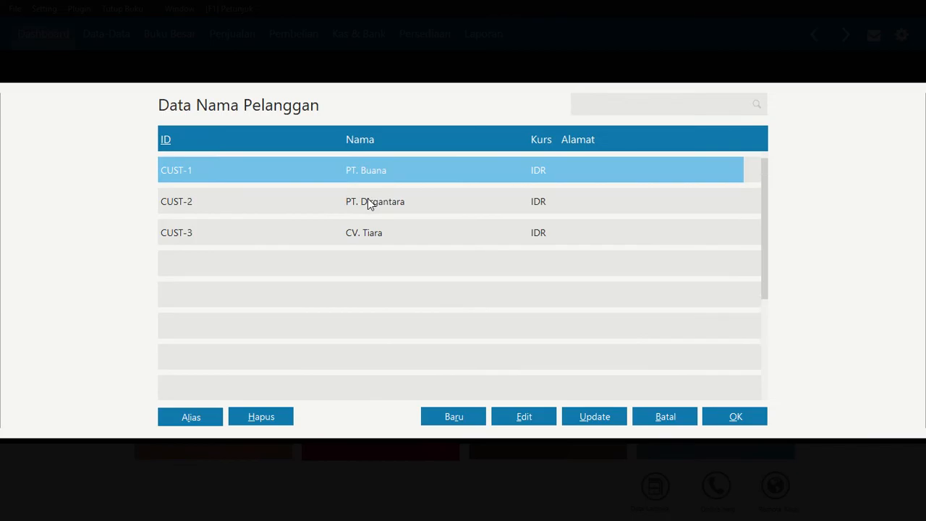
{"action": "left_click", "coordinate": [368, 201]}
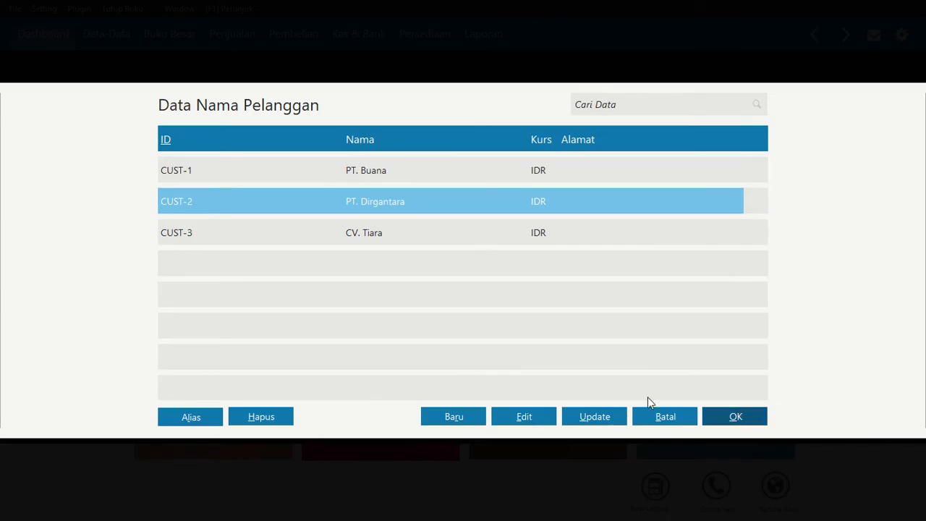
{"action": "key", "text": "Return"}
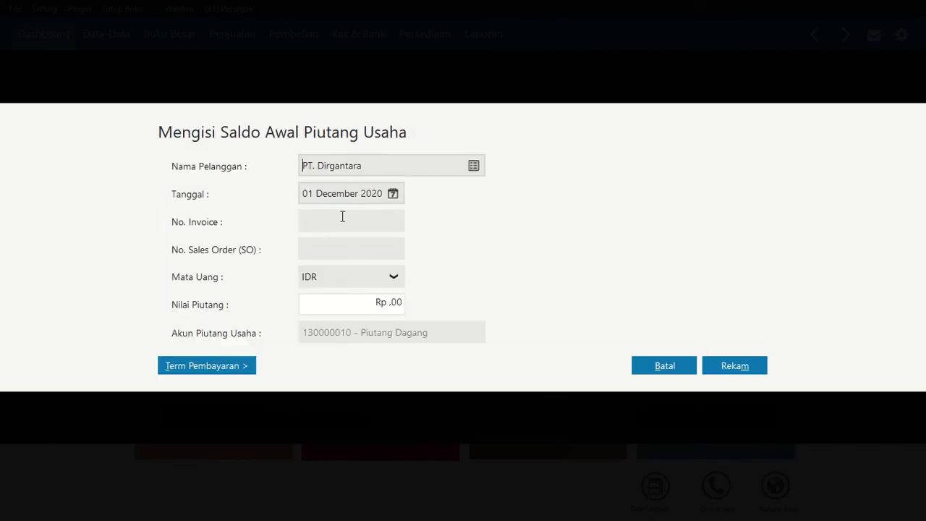
{"action": "left_click", "coordinate": [345, 220]}
{"action": "type", "text": "INV-003"}
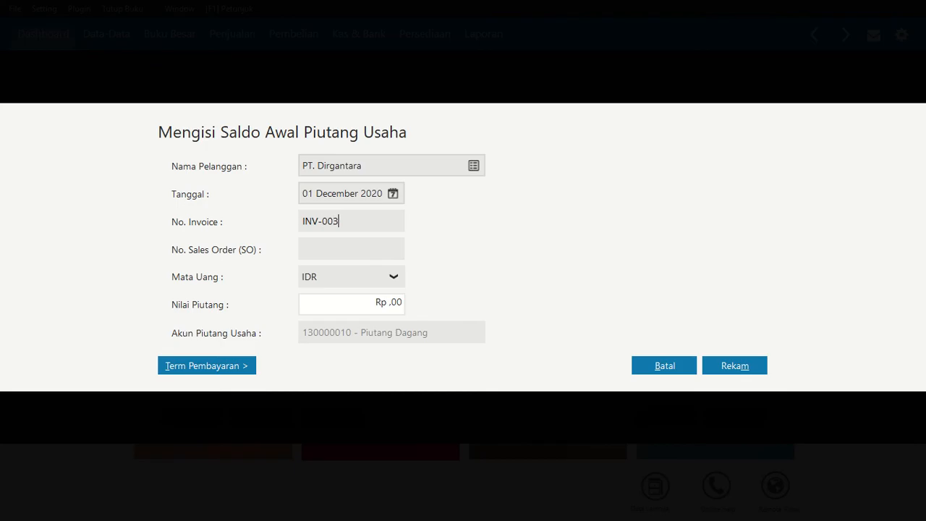
{"action": "left_click", "coordinate": [386, 303]}
{"action": "type", "text": "5000000"}
{"action": "key", "text": "Tab"}
{"action": "left_click", "coordinate": [734, 373]}
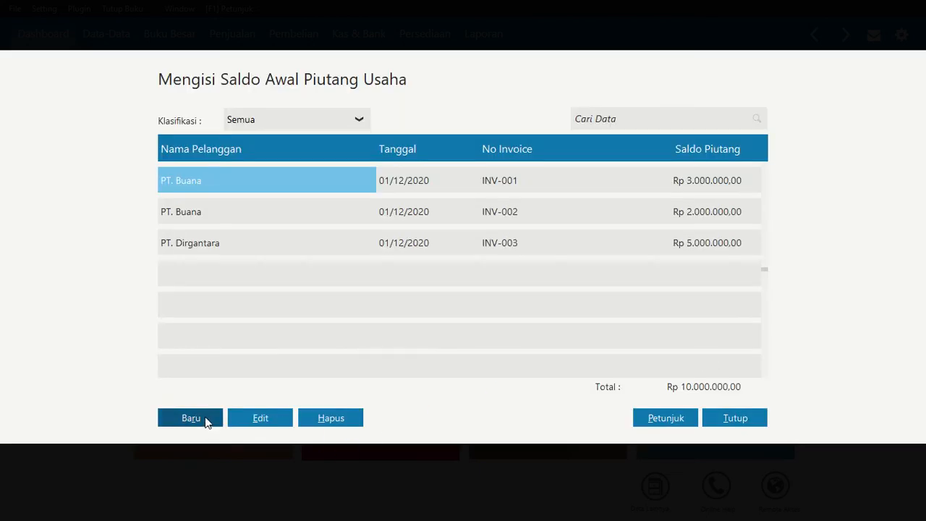
Start a new receivable entry for CV. Tiara with invoice number INV-004
{"action": "left_click", "coordinate": [207, 417]}
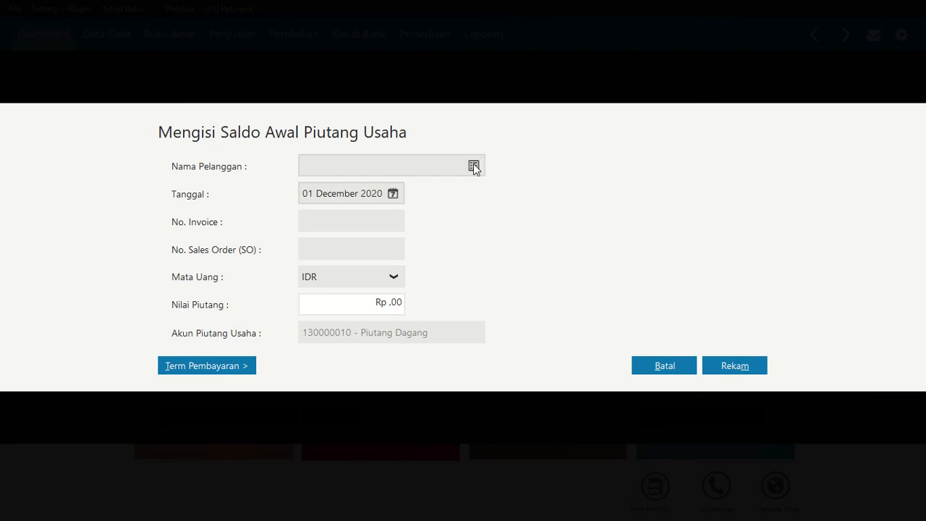
{"action": "left_click", "coordinate": [473, 163]}
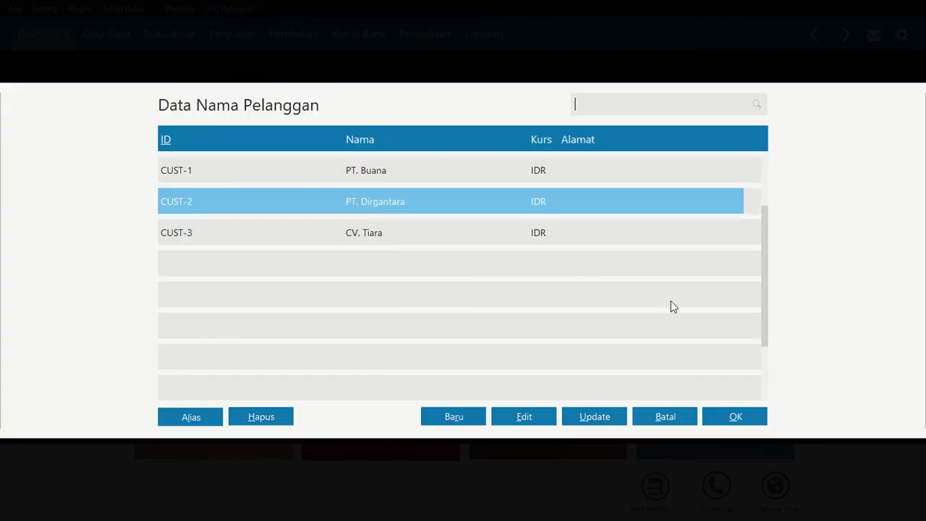
{"action": "left_click", "coordinate": [494, 239]}
{"action": "left_click", "coordinate": [766, 411]}
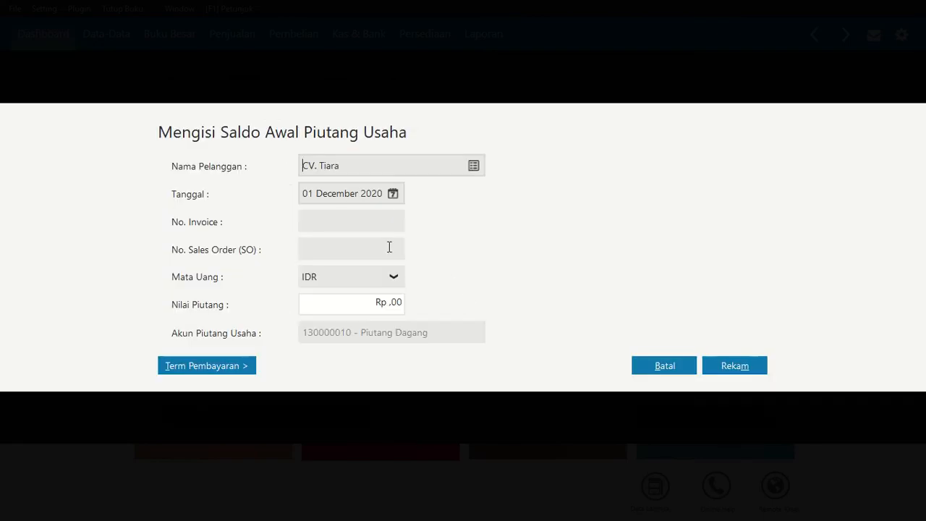
{"action": "left_click", "coordinate": [347, 214]}
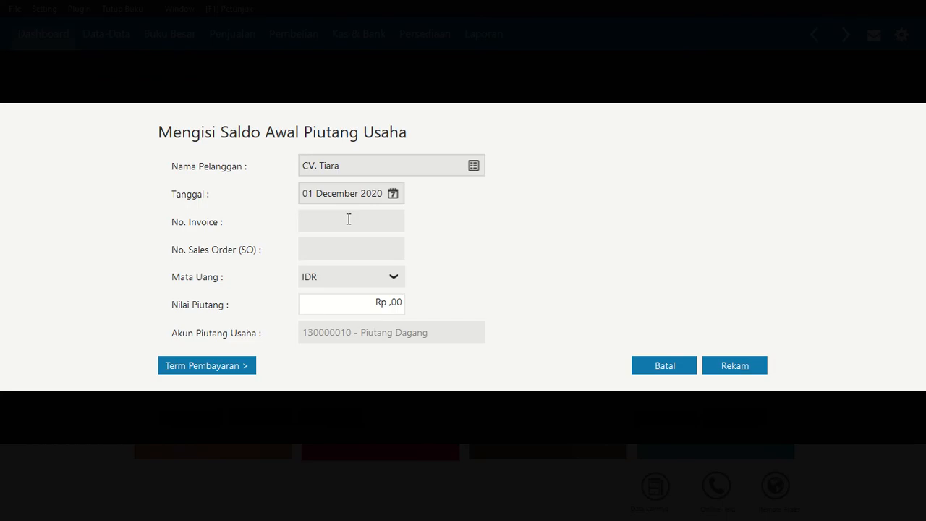
{"action": "type", "text": "INV-004"}
{"action": "left_click", "coordinate": [370, 301]}
{"action": "type", "text": "40.000.000"}
{"action": "key", "text": "Tab"}
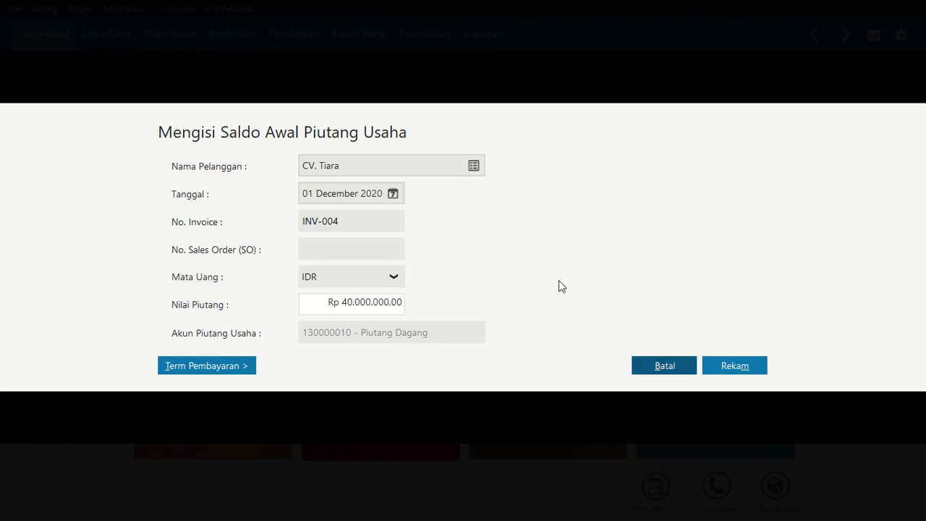
Set the receivable value of CV. Tiara's invoice INV-004 to Rp 4.000.000 and record the entry
{"action": "left_click", "coordinate": [397, 304]}
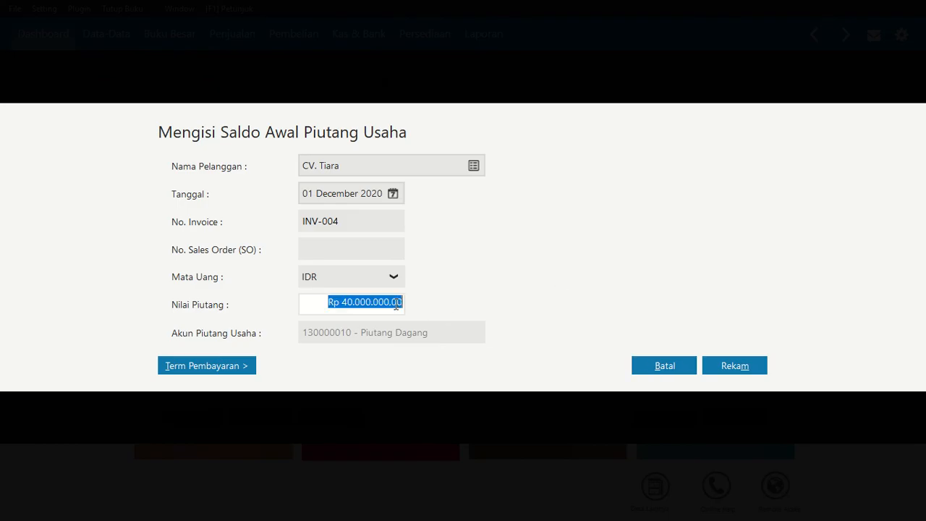
{"action": "type", "text": "4000000"}
{"action": "key", "text": "Tab"}
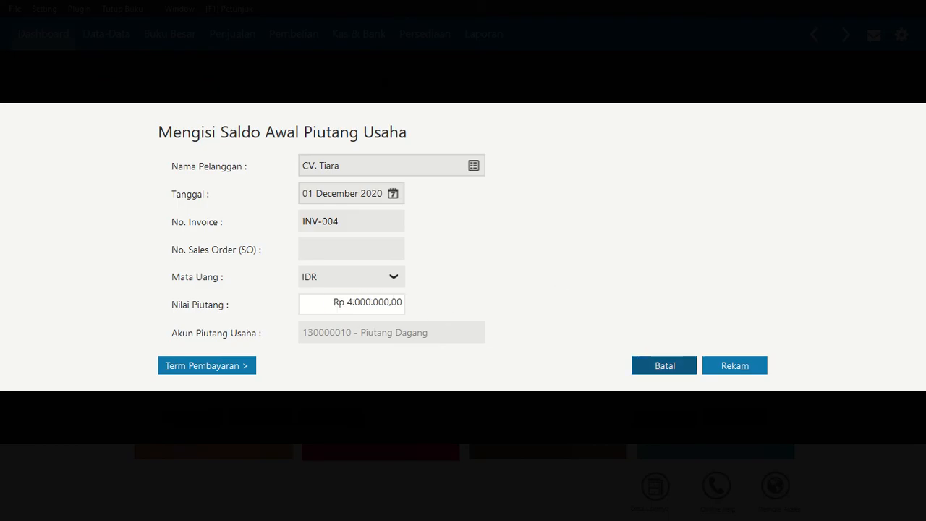
{"action": "left_click", "coordinate": [756, 365]}
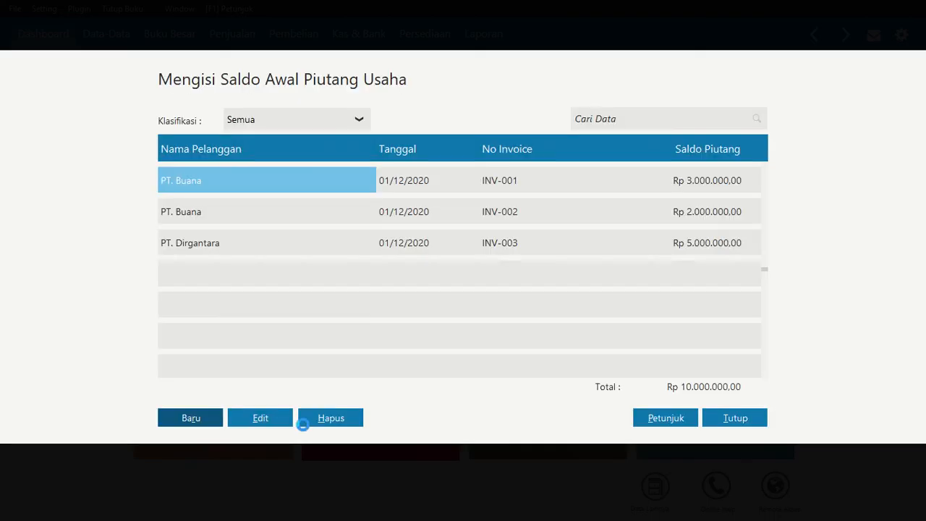
Record a receivable opening balance for CV. Tiara with invoice INV-005 and Rp 1.000.000, and close the receivables list
{"action": "left_click", "coordinate": [191, 418]}
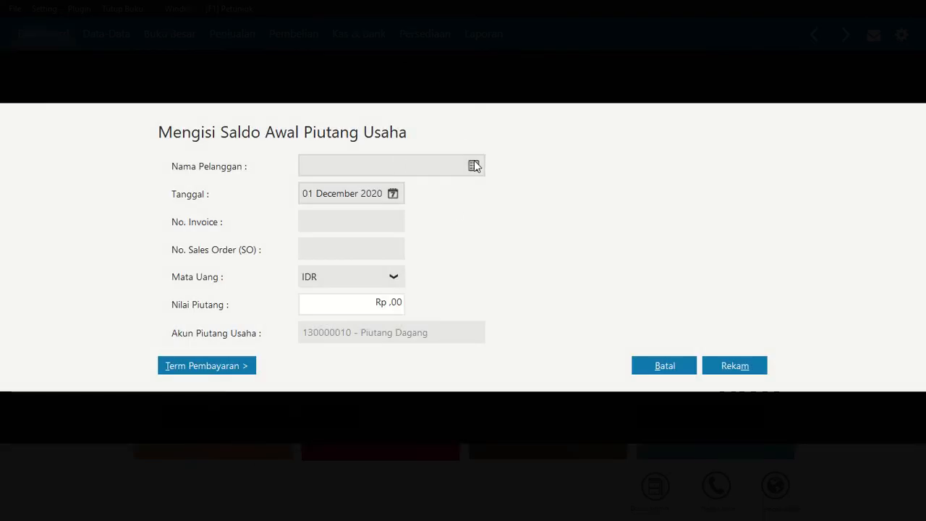
{"action": "left_click", "coordinate": [471, 166]}
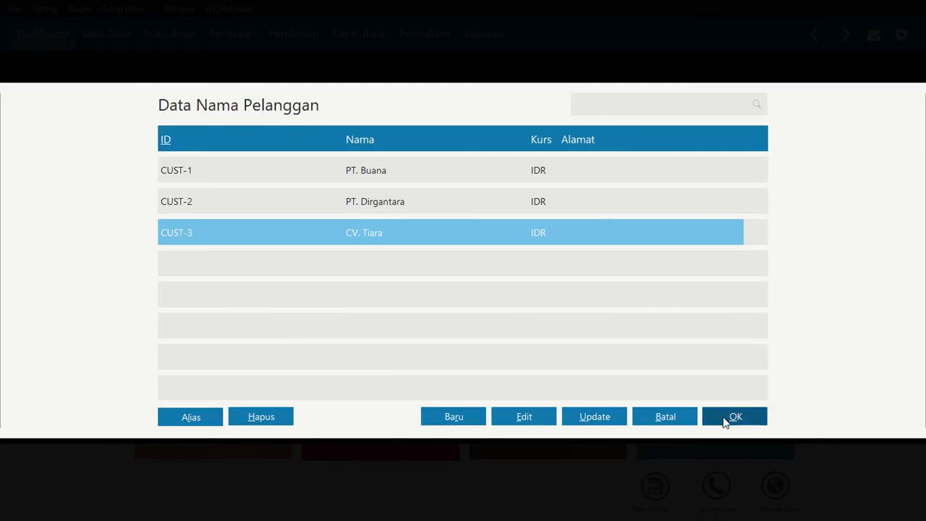
{"action": "left_click", "coordinate": [726, 423]}
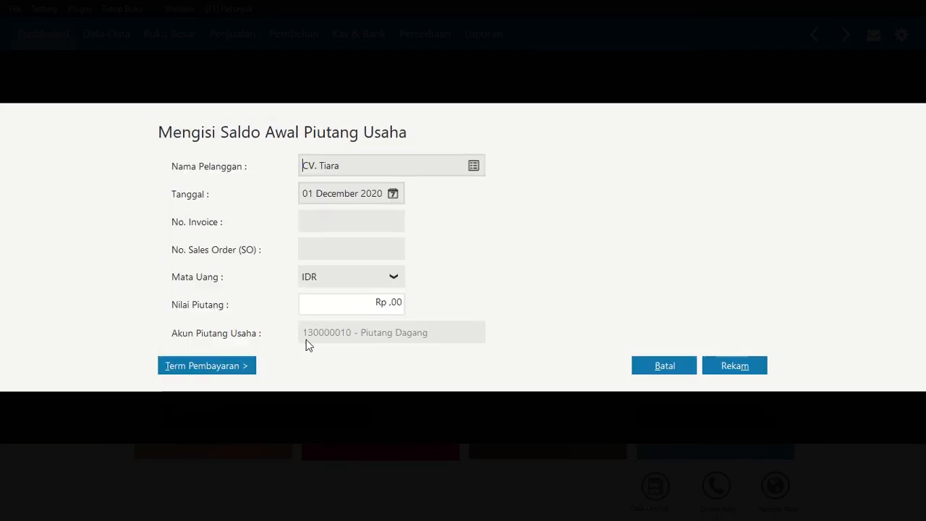
{"action": "left_click", "coordinate": [349, 228]}
{"action": "type", "text": "INV-005"}
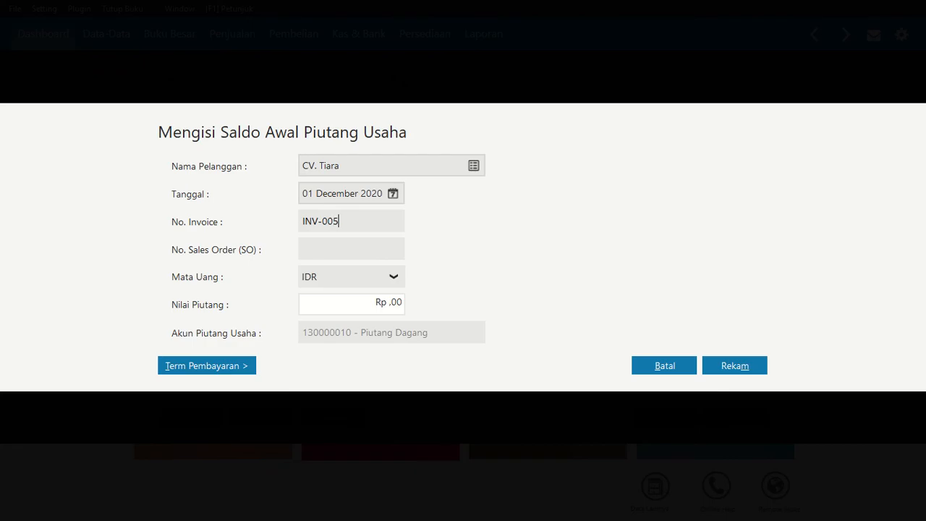
{"action": "left_click", "coordinate": [369, 295]}
{"action": "type", "text": "1.000."}
{"action": "type", "text": "000000"}
{"action": "key", "text": "Tab"}
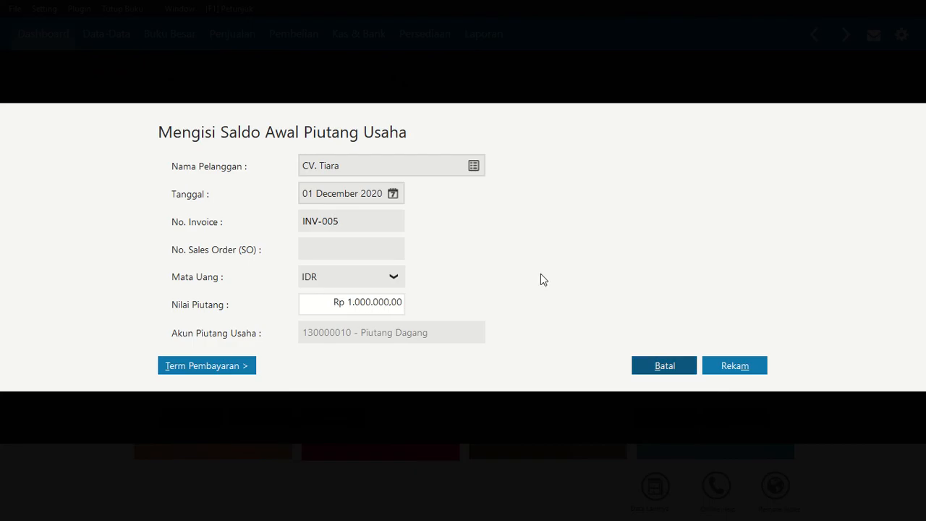
{"action": "left_click", "coordinate": [740, 366]}
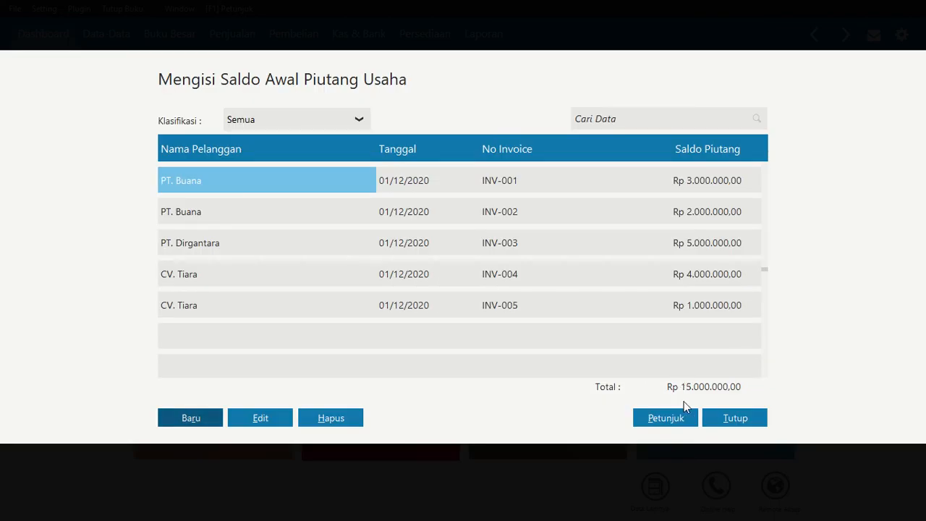
{"action": "left_click", "coordinate": [735, 418]}
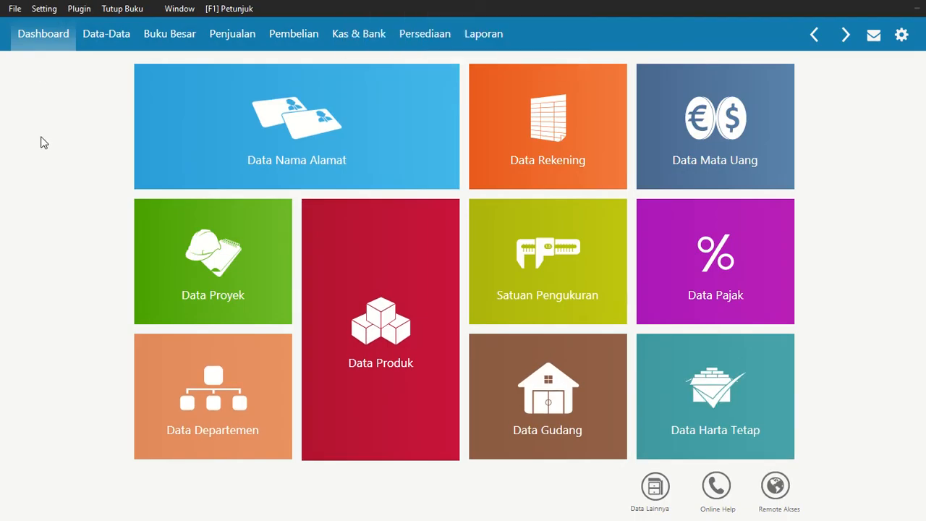
Open the payables opening balances (Saldo Awal Hutang Usaha), start a new entry and bring up the vendor list for it
{"action": "left_click", "coordinate": [41, 9]}
{"action": "mouse_move", "coordinate": [89, 64]}
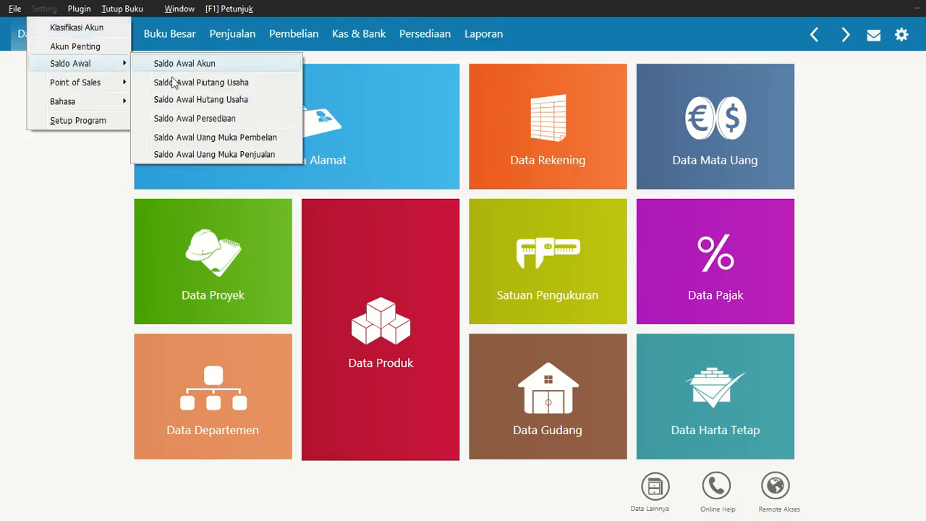
{"action": "left_click", "coordinate": [185, 100]}
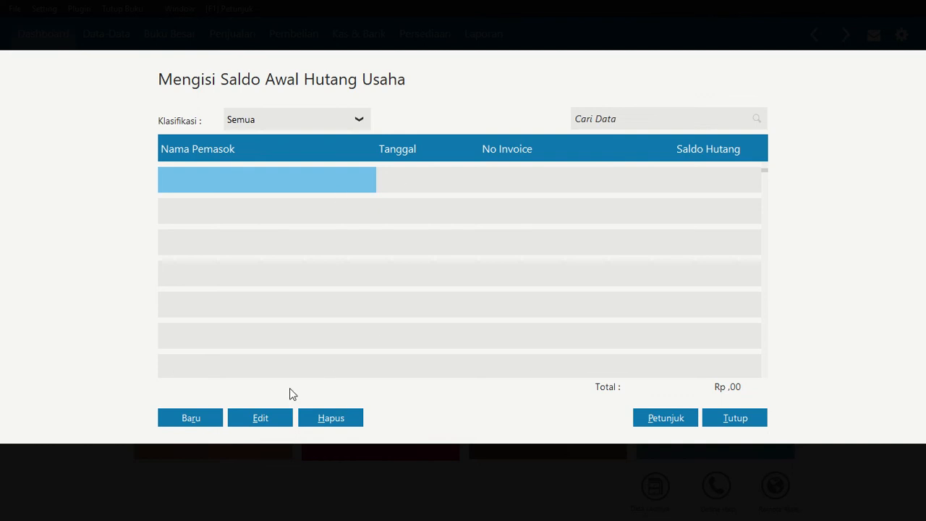
{"action": "left_click", "coordinate": [219, 418]}
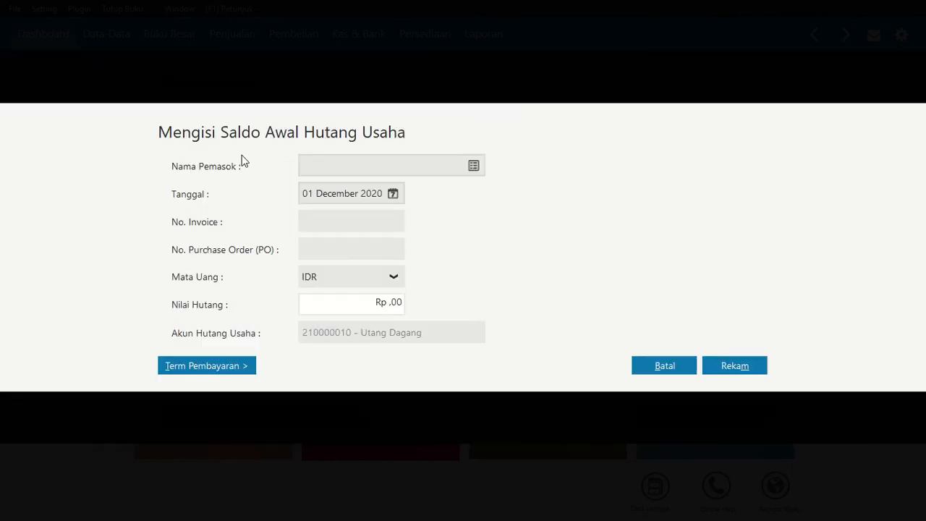
{"action": "left_click", "coordinate": [355, 154]}
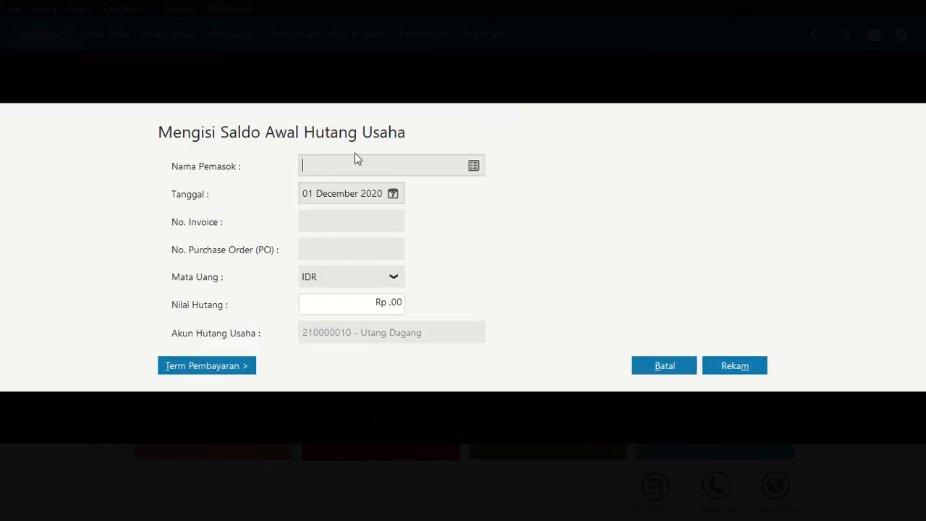
{"action": "left_click", "coordinate": [474, 166]}
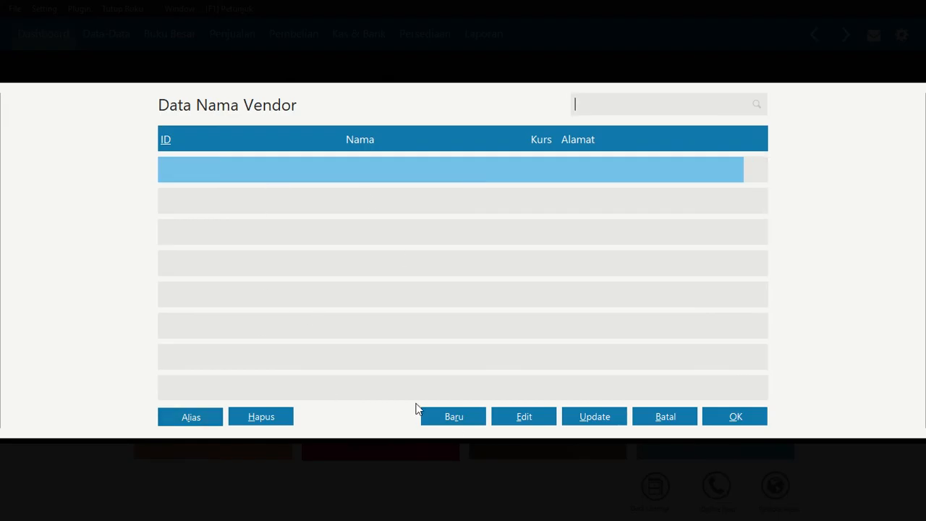
Create the vendor CV. Terra and save it, continuing with a blank vendor record
{"action": "left_click", "coordinate": [453, 419]}
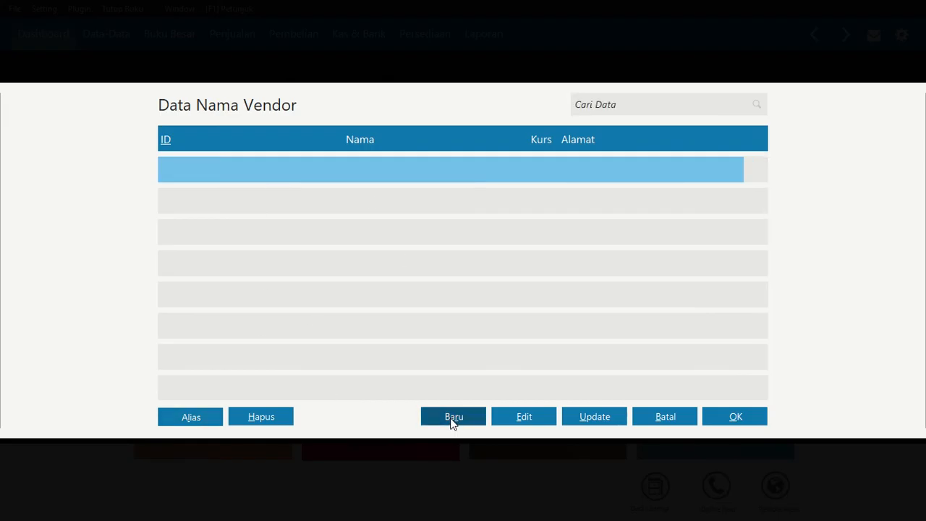
{"action": "left_click", "coordinate": [452, 422]}
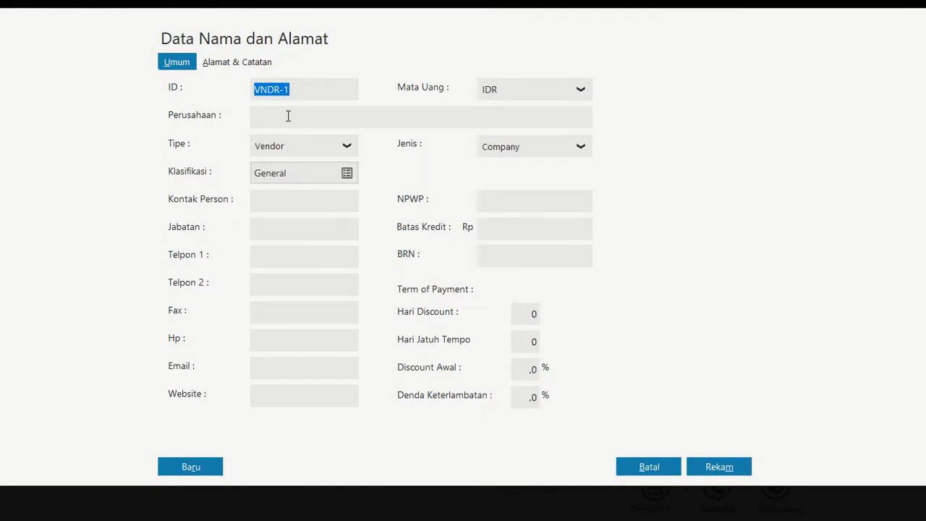
{"action": "left_click", "coordinate": [289, 117]}
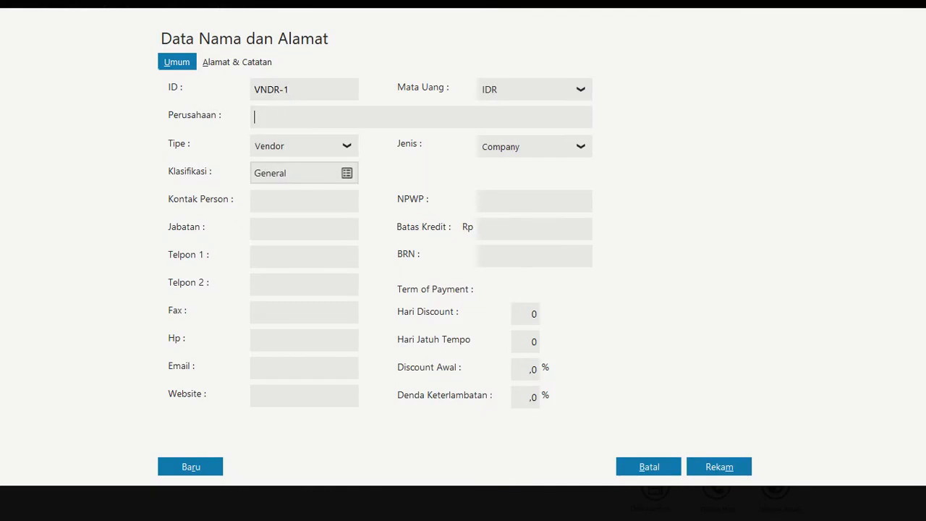
{"action": "type", "text": "CV. Terra"}
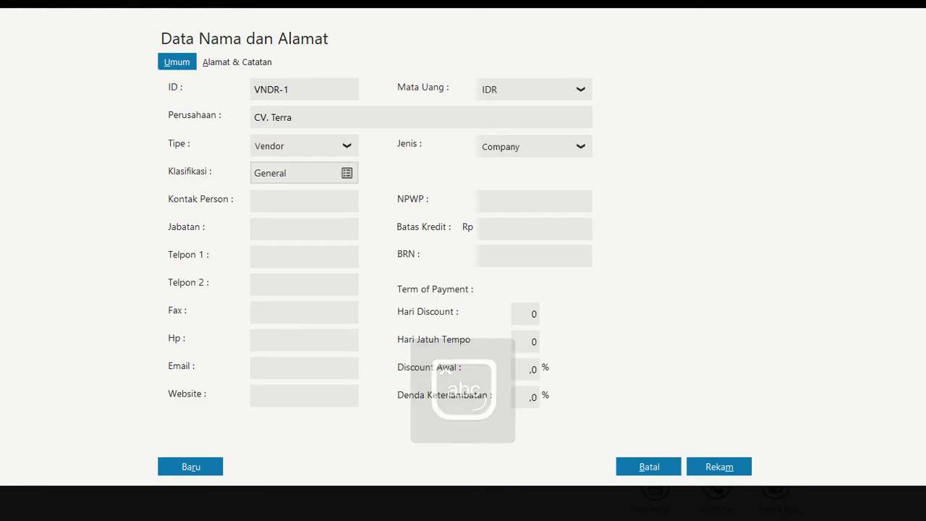
{"action": "left_click", "coordinate": [189, 467]}
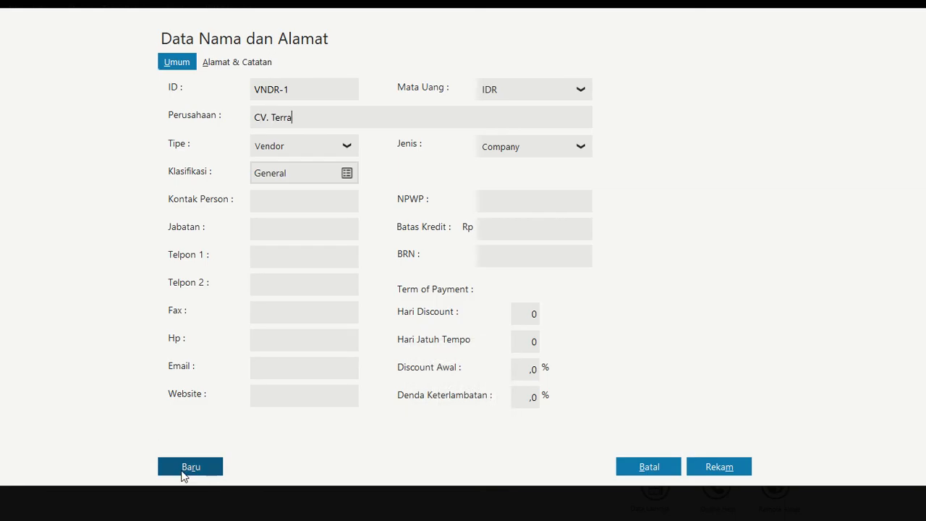
Enter PT. Andalan as the second vendor's company name and save it, continuing with another blank record
{"action": "left_click", "coordinate": [285, 116]}
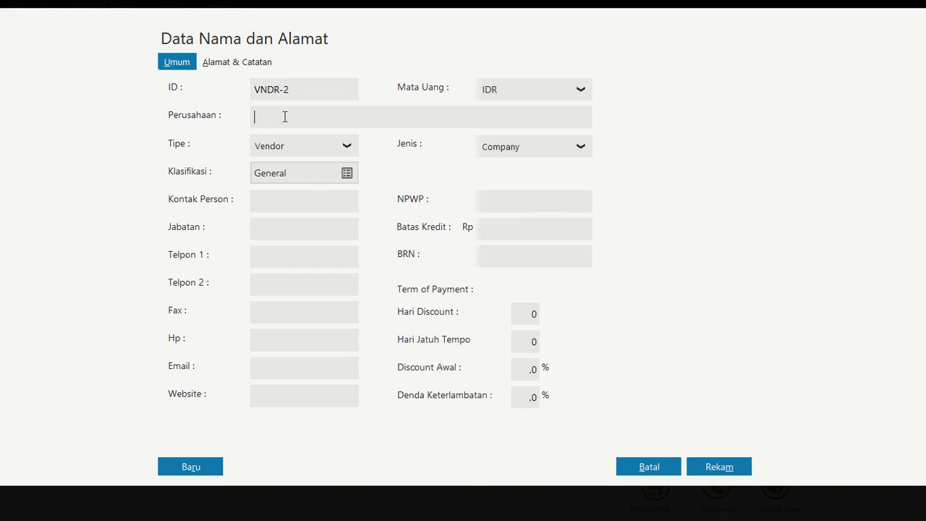
{"action": "type", "text": "Pt"}
{"action": "type", "text": "T"}
{"action": "type", "text": ". Andalan"}
{"action": "left_click", "coordinate": [188, 467]}
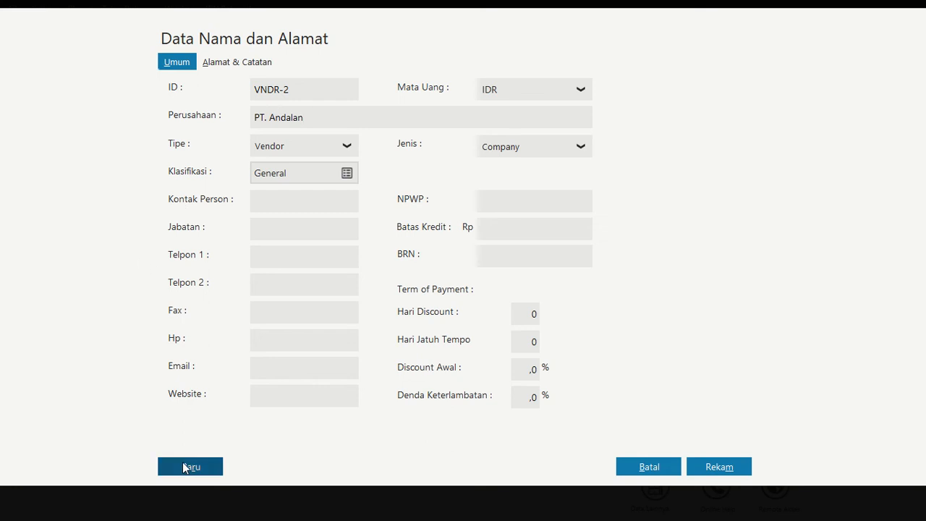
Enter PT. Rasata as the third vendor's company name and record it
{"action": "left_click", "coordinate": [307, 115]}
{"action": "type", "text": "PT."}
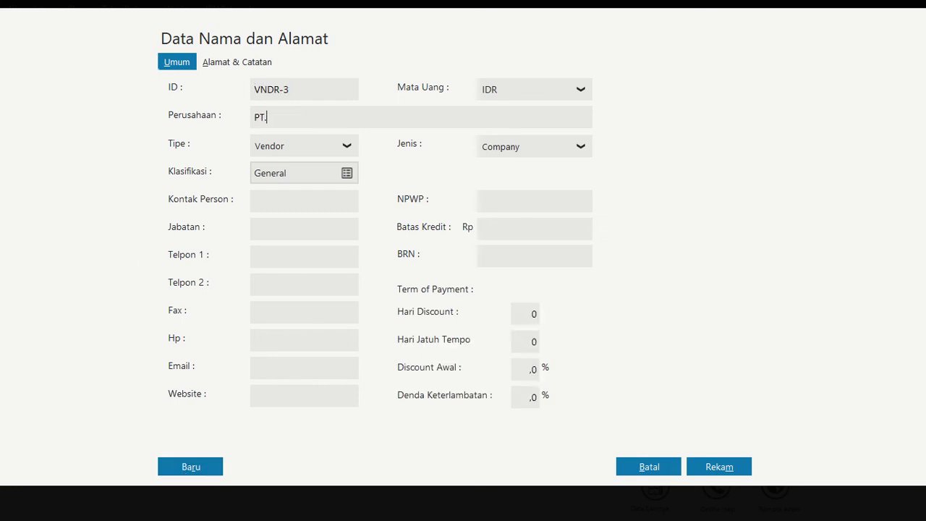
{"action": "type", "text": " Rasata"}
{"action": "left_click", "coordinate": [733, 466]}
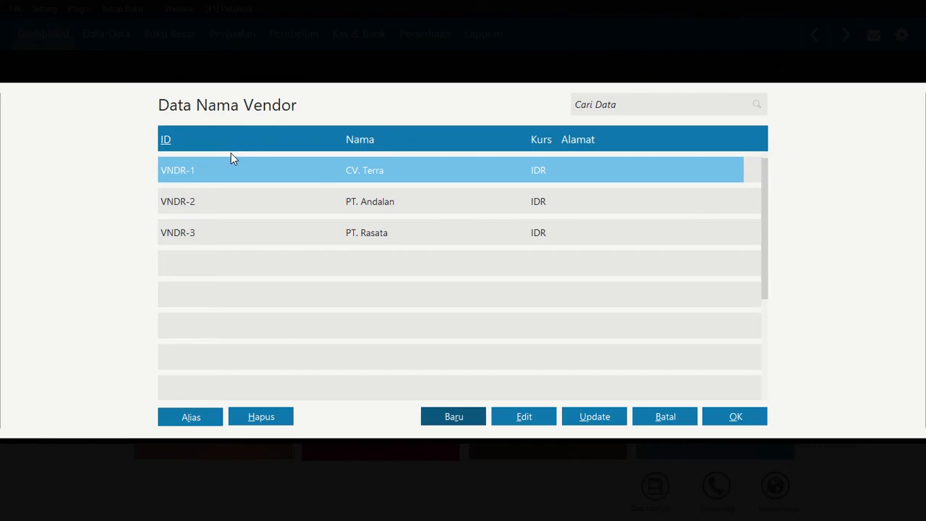
Record a payable opening balance for CV. Terra with invoice T-001 and Rp 7.000.000
{"action": "left_click", "coordinate": [735, 418]}
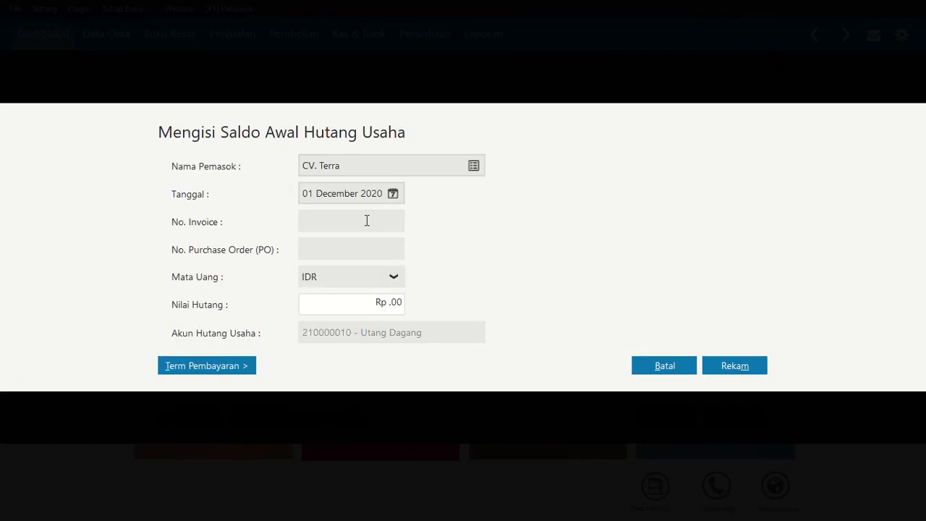
{"action": "type", "text": "T-001"}
{"action": "left_click", "coordinate": [367, 303]}
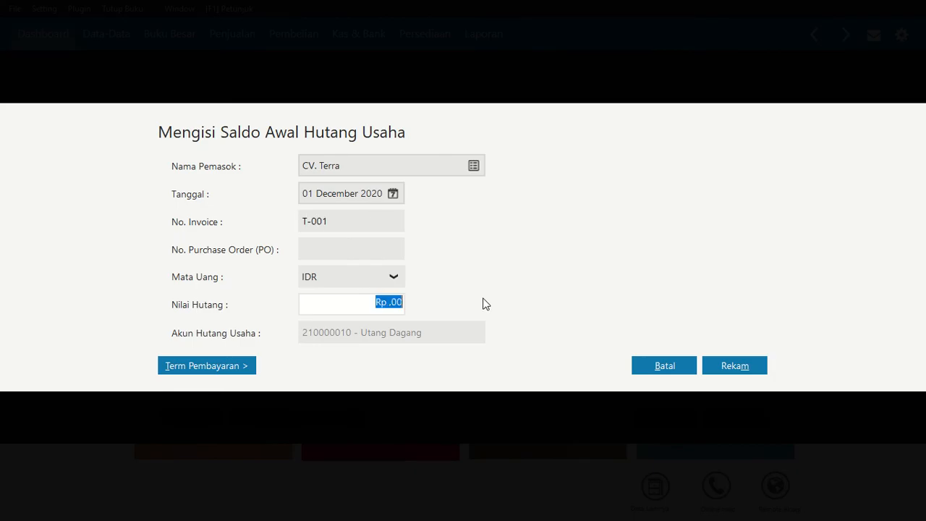
{"action": "type", "text": "7.000.000"}
{"action": "key", "text": "Tab"}
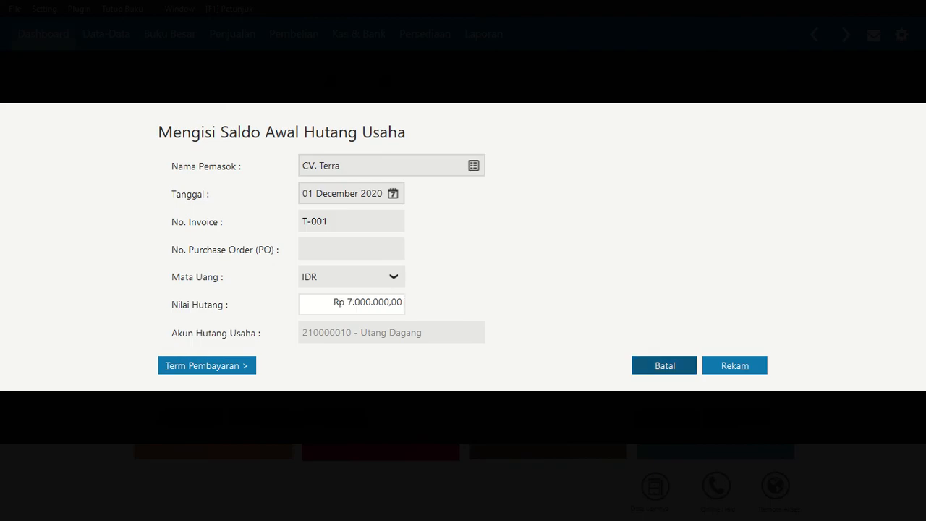
{"action": "left_click", "coordinate": [735, 365]}
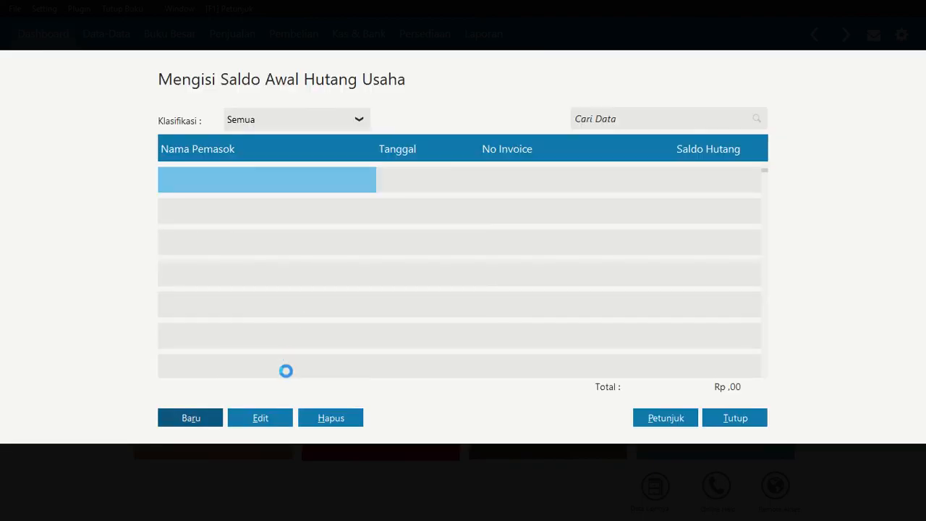
Record a payable opening balance for PT. Andalan with invoice And/023/17 and Rp 2.000.000
{"action": "left_click", "coordinate": [192, 418]}
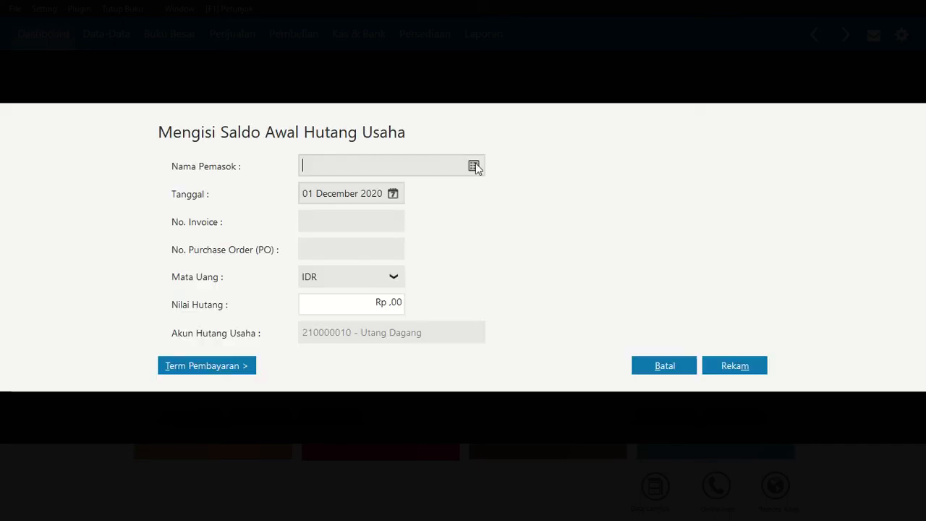
{"action": "left_click", "coordinate": [474, 166]}
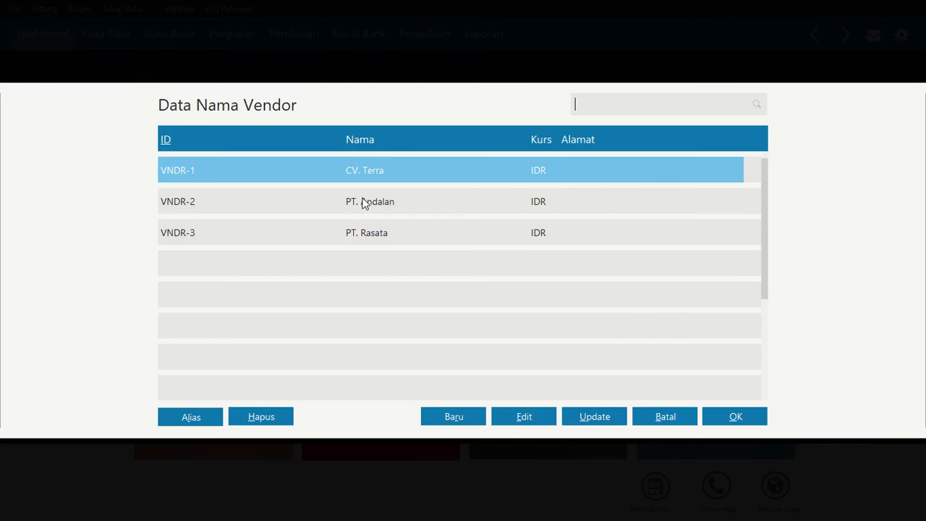
{"action": "left_click", "coordinate": [364, 203]}
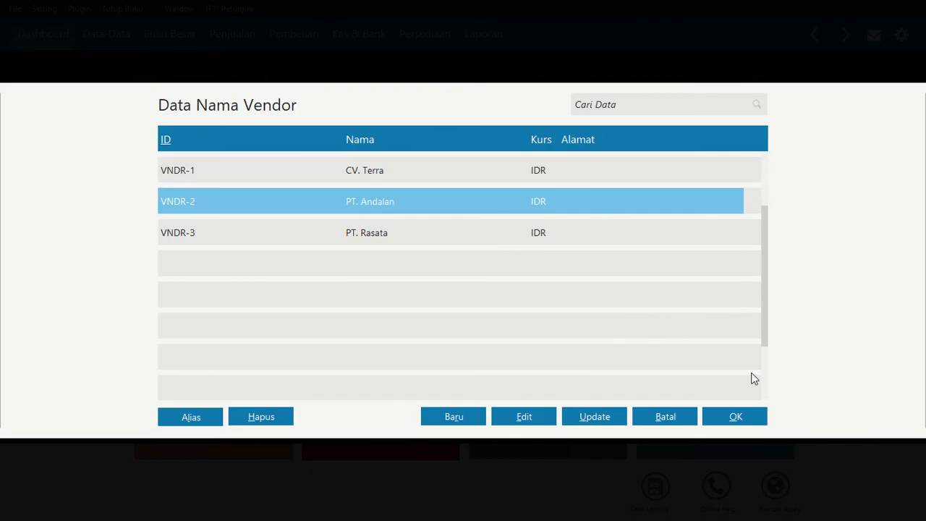
{"action": "left_click", "coordinate": [734, 416]}
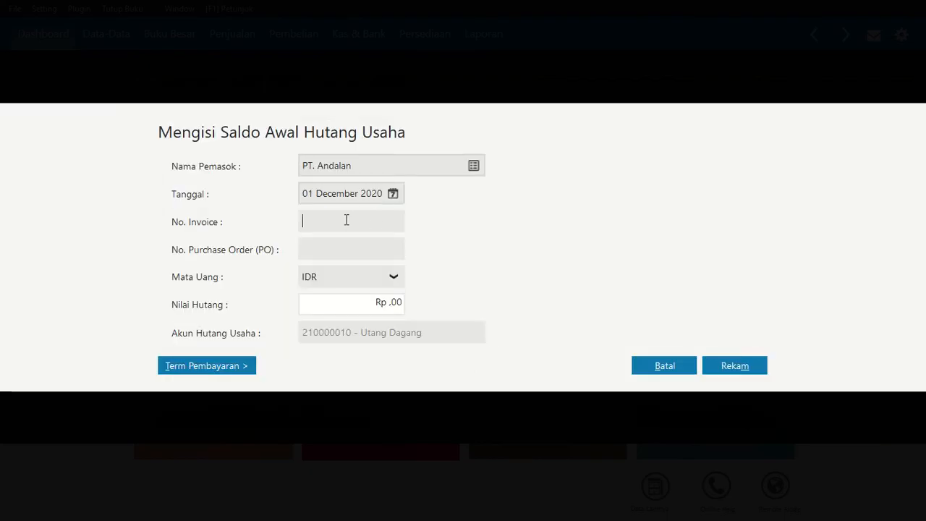
{"action": "type", "text": "And/023/17"}
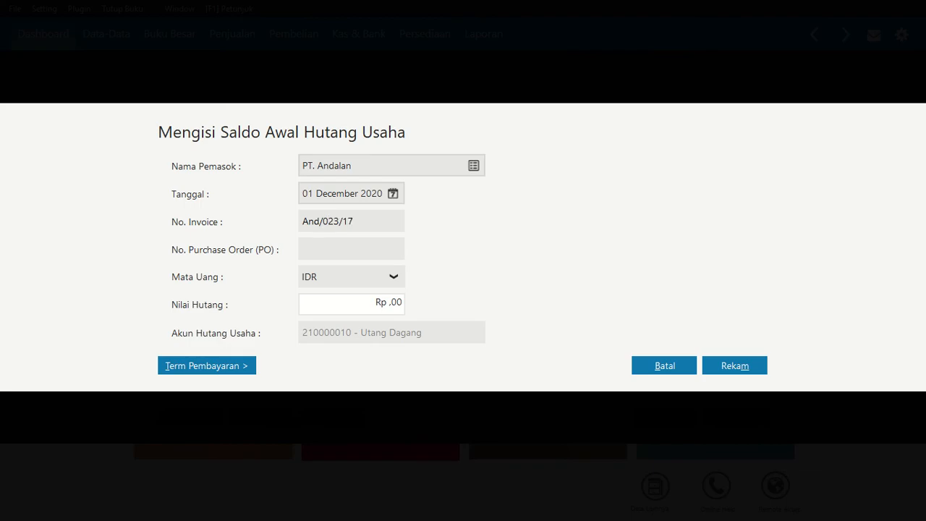
{"action": "left_click", "coordinate": [355, 301]}
{"action": "type", "text": "2.0"}
{"action": "type", "text": "00.000"}
{"action": "key", "text": "Tab"}
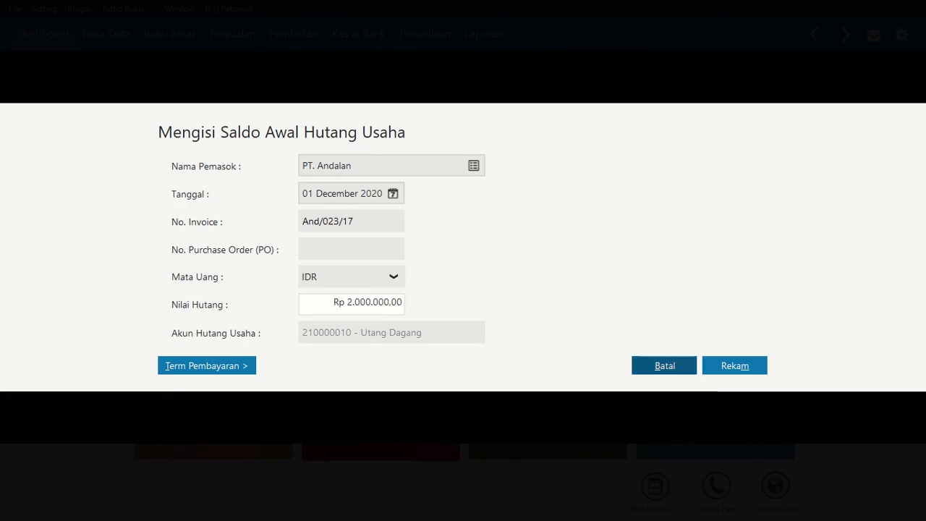
{"action": "left_click", "coordinate": [735, 366]}
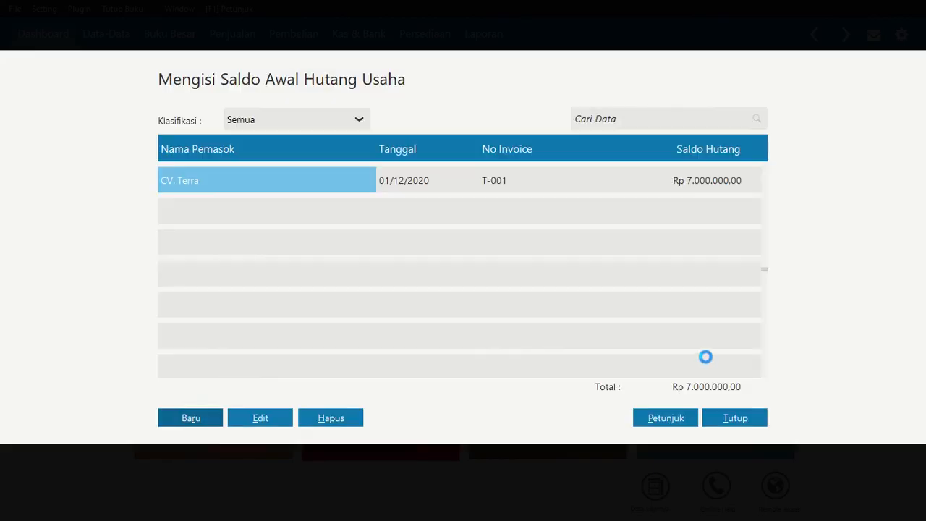
Create a payable opening balance entry for PT. Rasata with invoice number Rst/001/2020, checking the details against the assignment PDF
{"action": "left_click", "coordinate": [182, 417]}
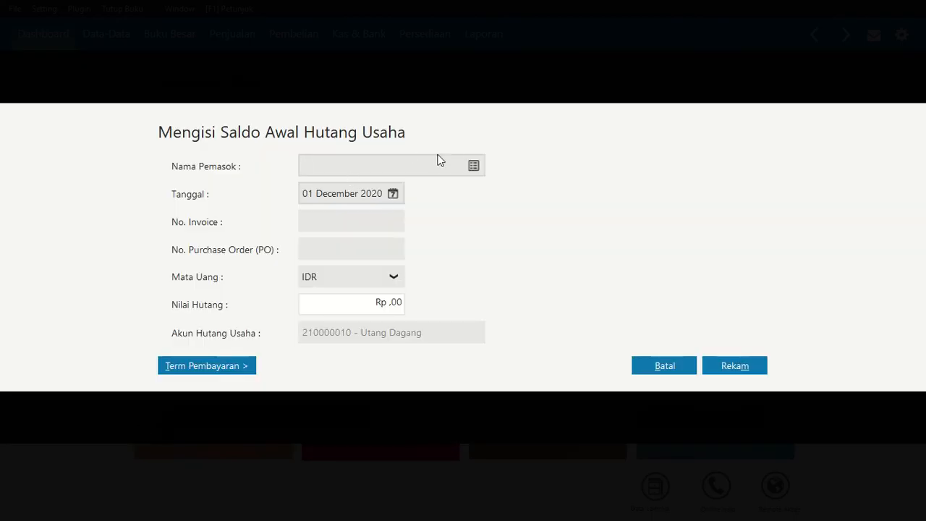
{"action": "left_click", "coordinate": [474, 167]}
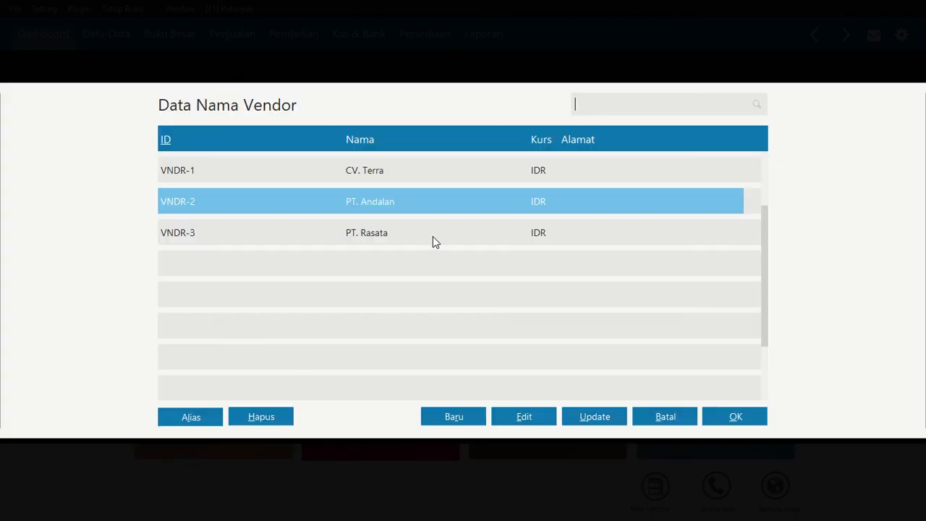
{"action": "left_click", "coordinate": [344, 237]}
{"action": "left_click", "coordinate": [713, 416]}
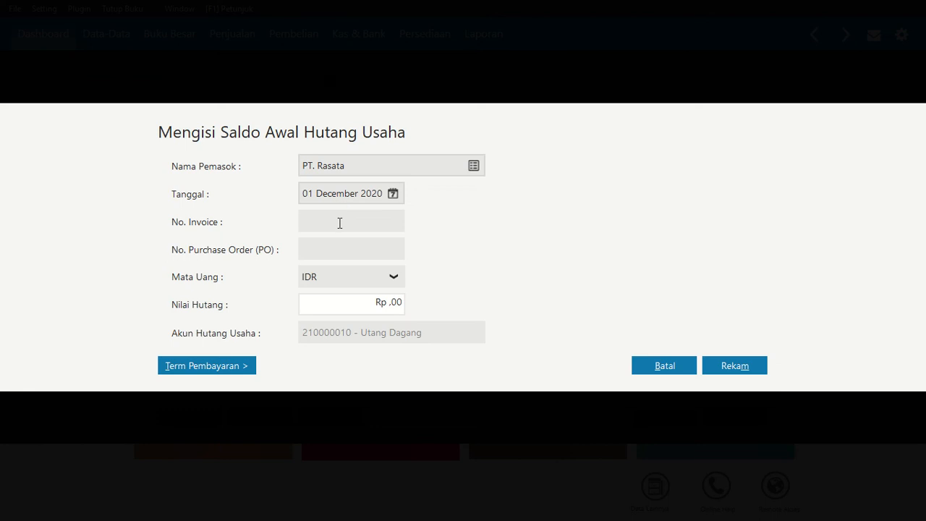
{"action": "type", "text": "Rst/001/2020"}
{"action": "key", "text": "alt+Tab"}
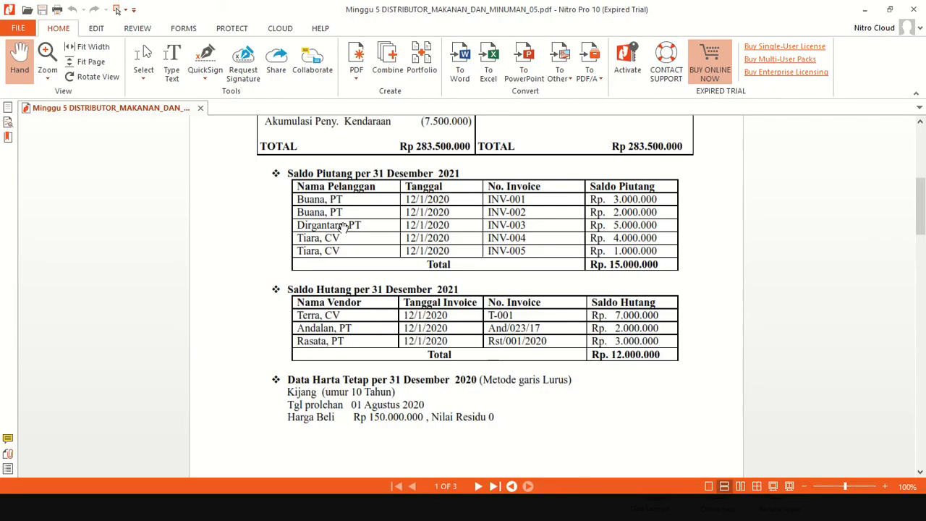
{"action": "key", "text": "alt+Tab"}
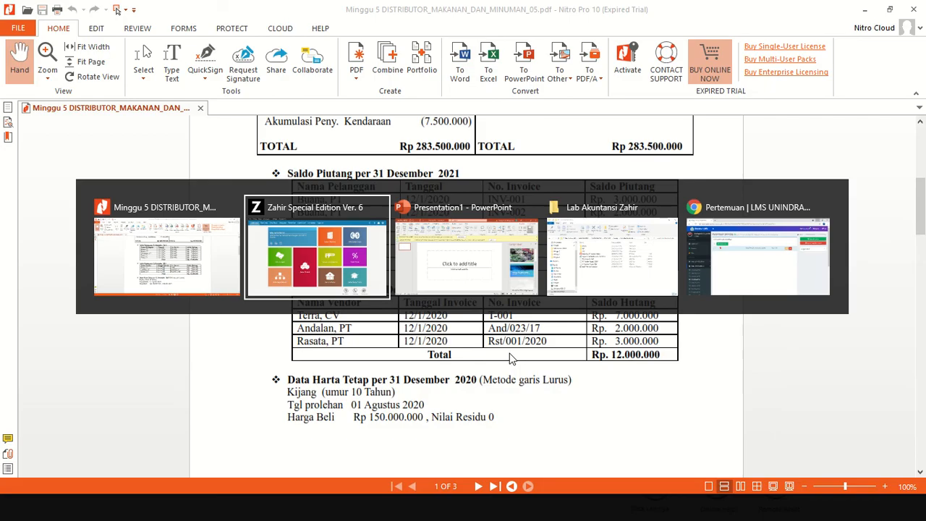
Set the payable amount to Rp 3.000.000, record the entry and close the payable opening balance list
{"action": "left_click", "coordinate": [352, 249]}
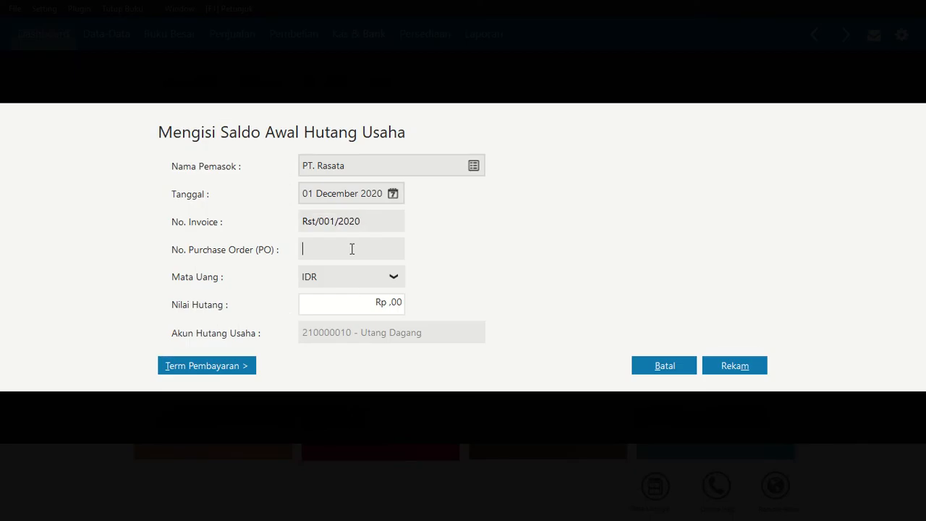
{"action": "left_click", "coordinate": [356, 309]}
{"action": "type", "text": "3000000"}
{"action": "key", "text": "Tab"}
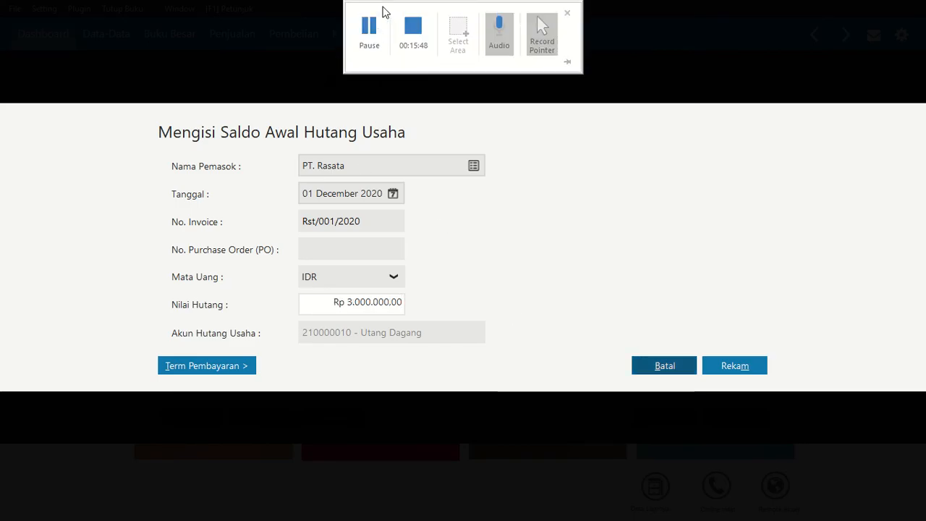
{"action": "left_click", "coordinate": [369, 15]}
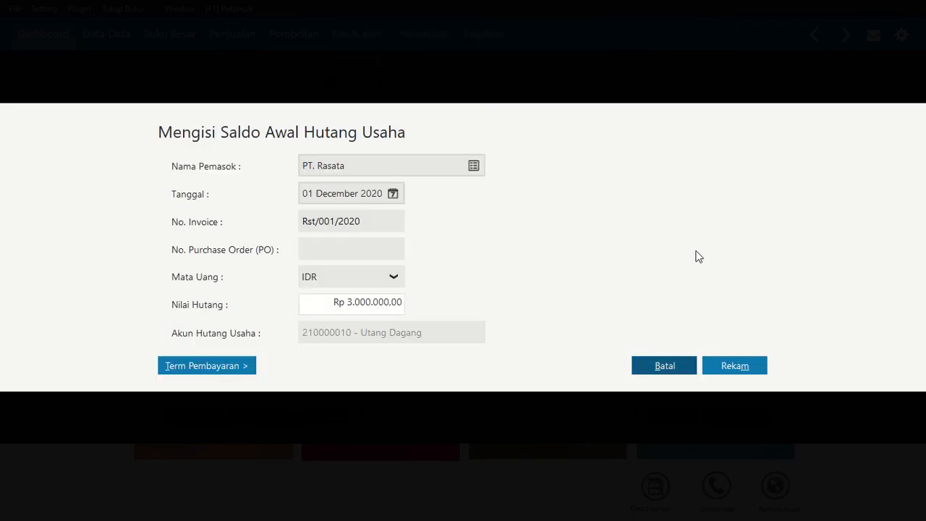
{"action": "left_click", "coordinate": [726, 369]}
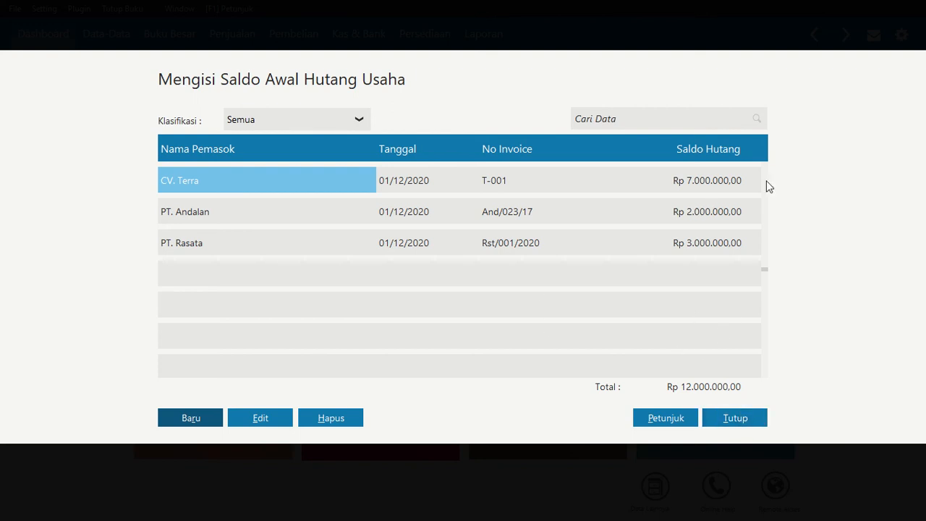
{"action": "left_click", "coordinate": [737, 418]}
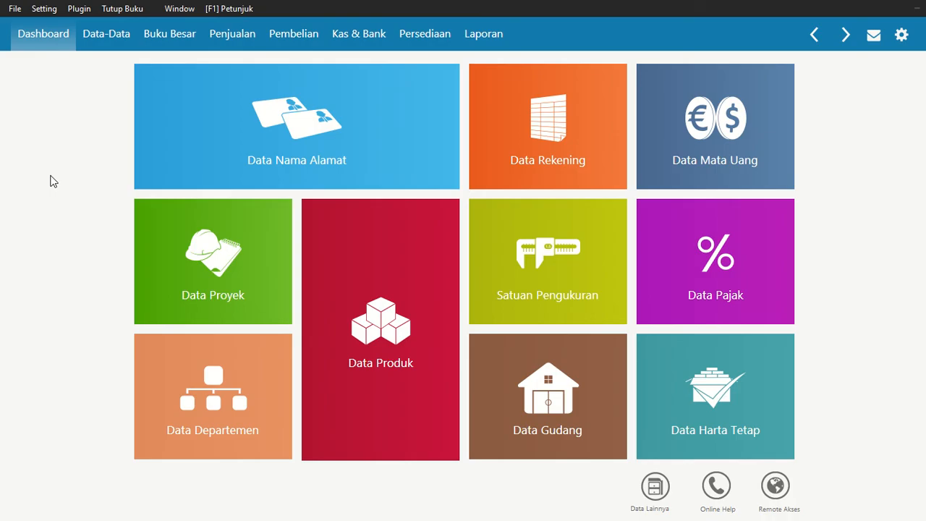
Switch to the assignment PDF in Nitro Pro and examine the fixed asset data below the payables table
{"action": "key", "text": "alt+Tab"}
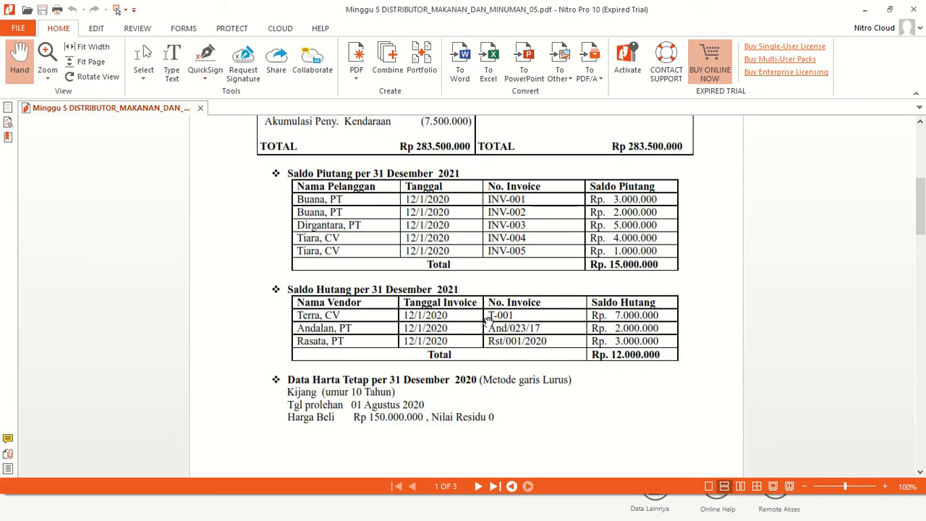
{"action": "scroll", "coordinate": [447, 299], "scroll_direction": "down", "scroll_amount": 2}
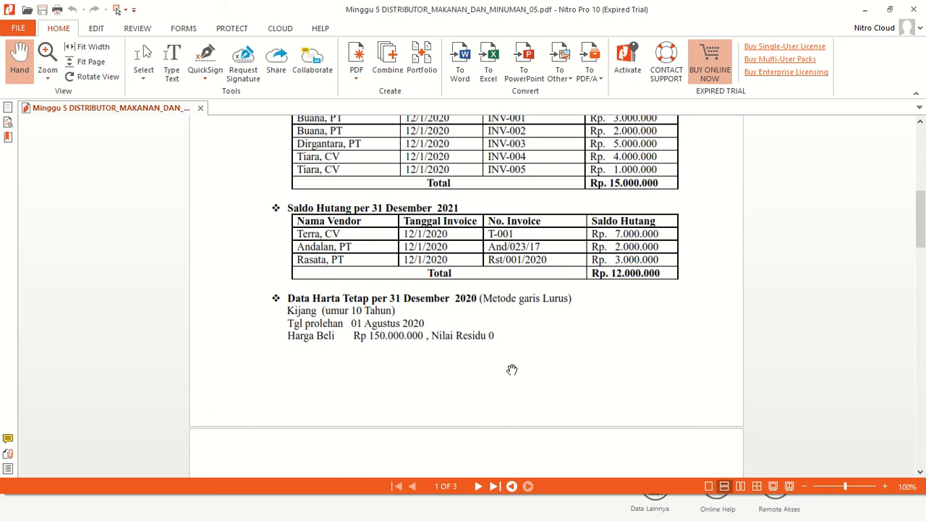
Switch back to Zahir and add a fixed asset named Mobil Kijang in the Kendaraan Roda Empat group
{"action": "key", "text": "alt+Tab"}
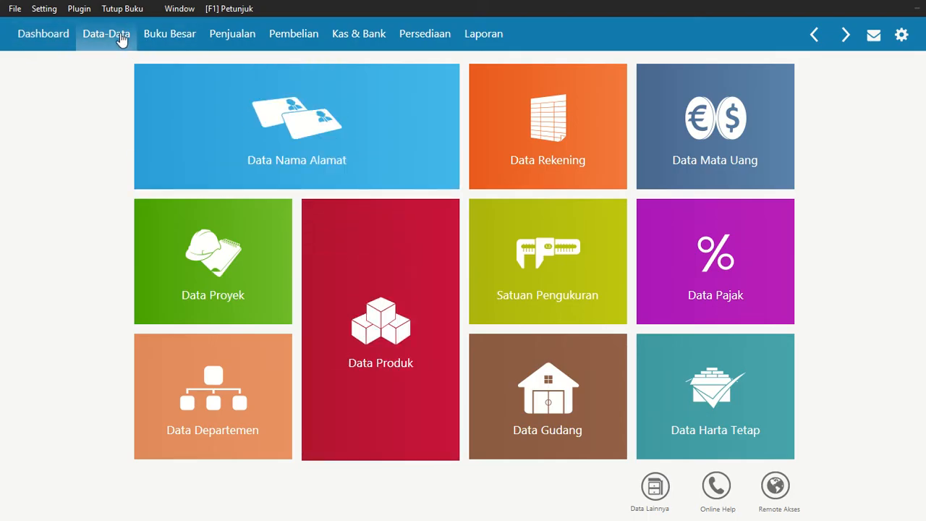
{"action": "mouse_move", "coordinate": [727, 391]}
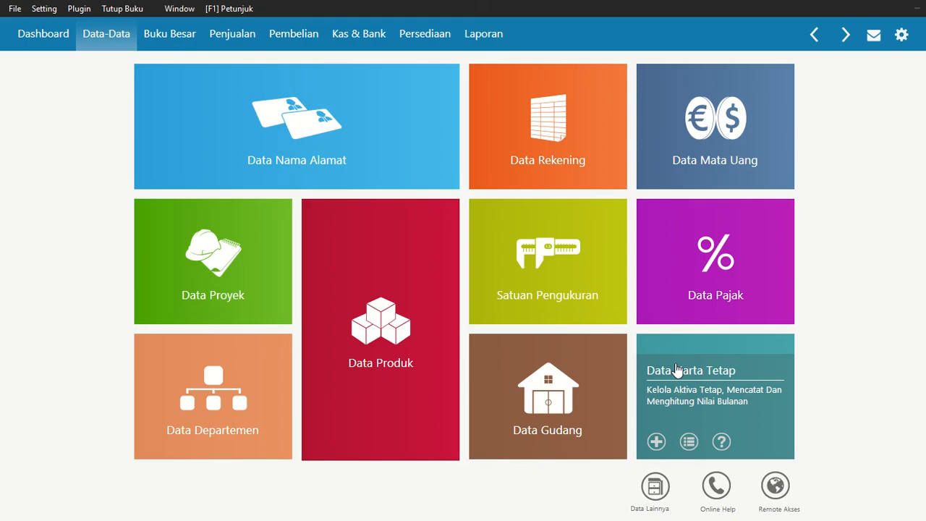
{"action": "left_click", "coordinate": [657, 443]}
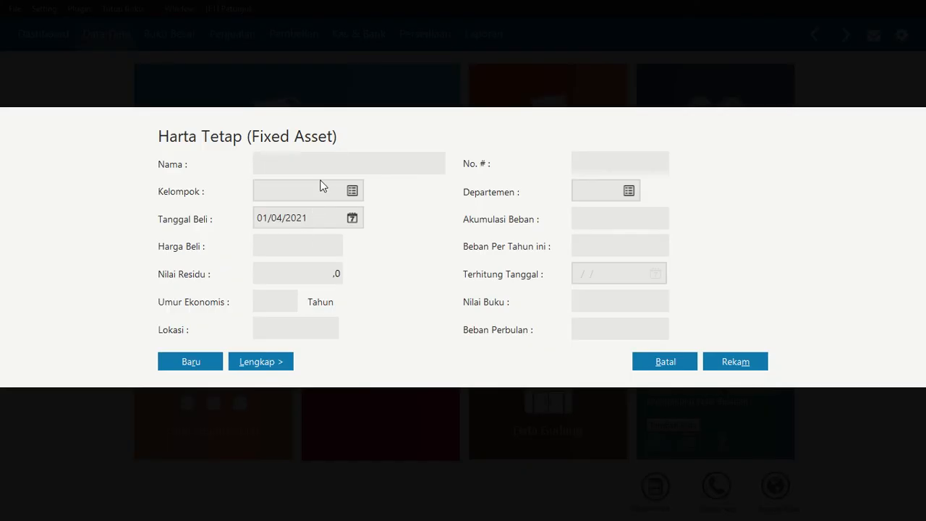
{"action": "type", "text": "Mobil Kijang"}
{"action": "left_click", "coordinate": [352, 191]}
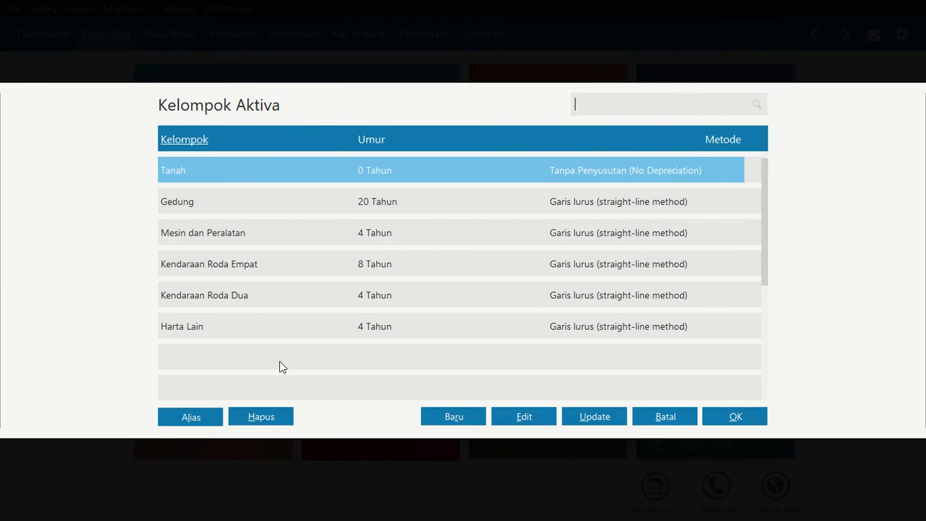
{"action": "left_click", "coordinate": [240, 264]}
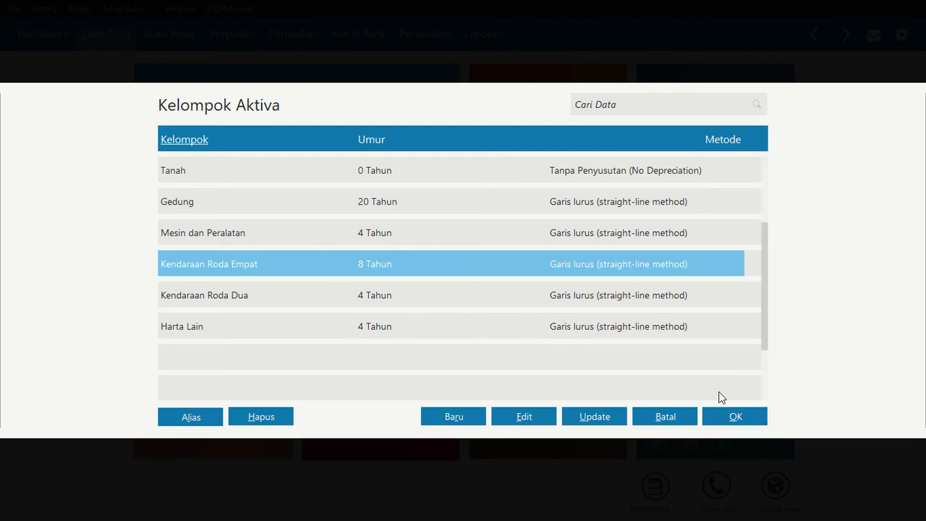
{"action": "left_click", "coordinate": [726, 420]}
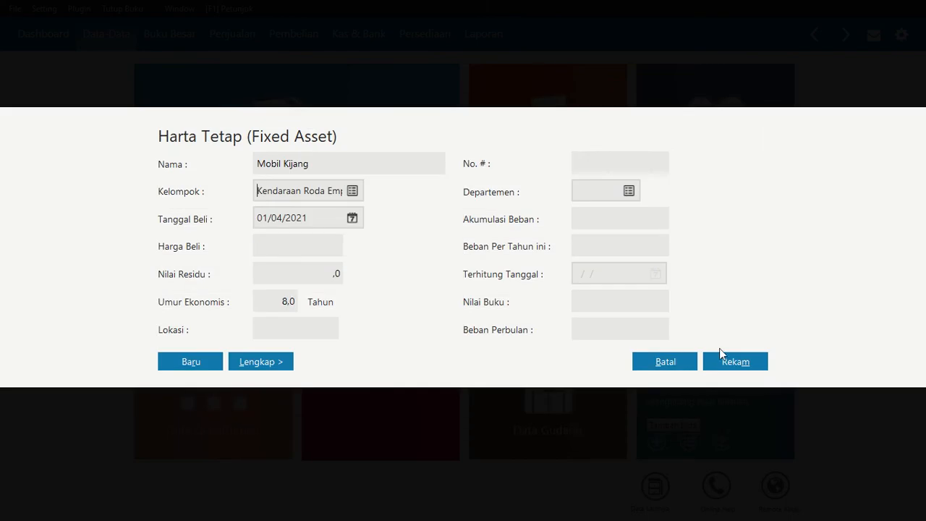
Set the asset's purchase date to 01/08/2020
{"action": "left_click", "coordinate": [352, 219]}
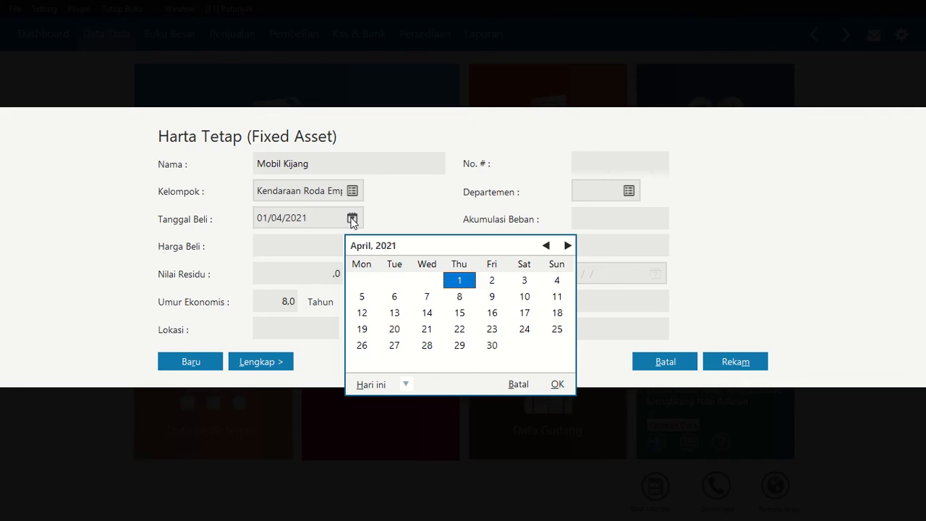
{"action": "double_click", "coordinate": [547, 247]}
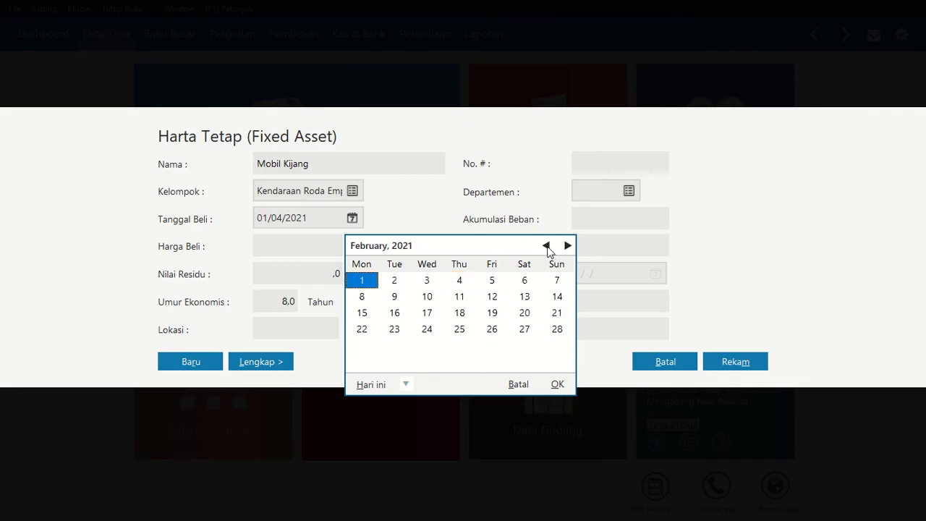
{"action": "double_click", "coordinate": [547, 247]}
{"action": "left_click", "coordinate": [547, 247]}
{"action": "double_click", "coordinate": [547, 247]}
{"action": "left_click", "coordinate": [547, 247]}
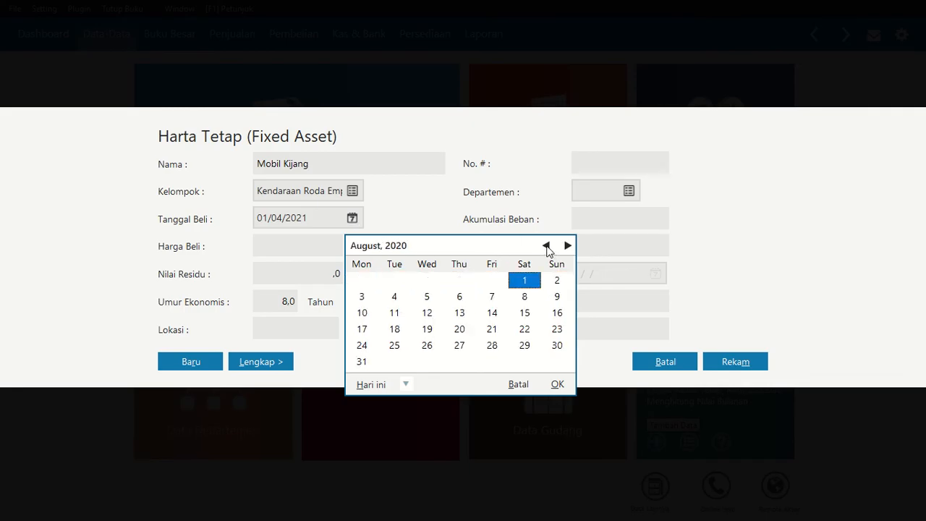
{"action": "left_click", "coordinate": [554, 385]}
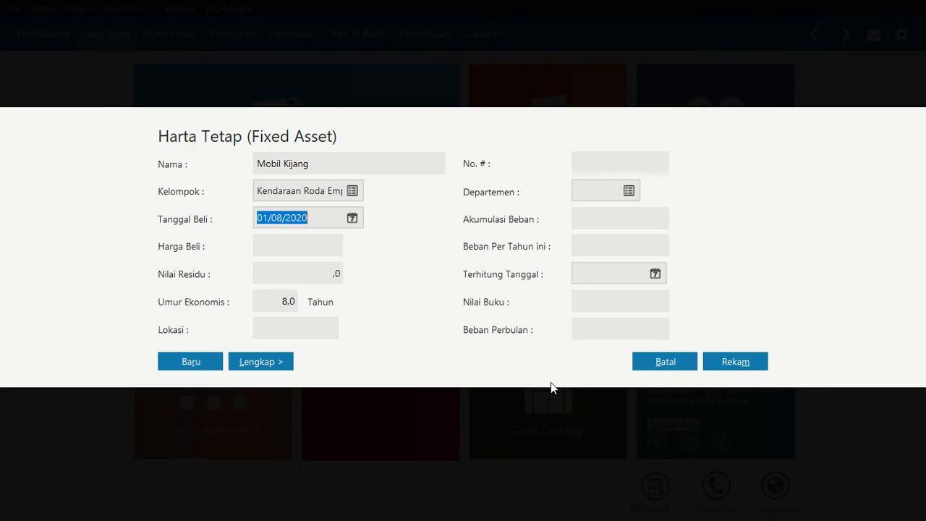
Set the purchase price of Mobil Kijang to 150.000.000
{"action": "left_click", "coordinate": [303, 246]}
{"action": "type", "text": "1"}
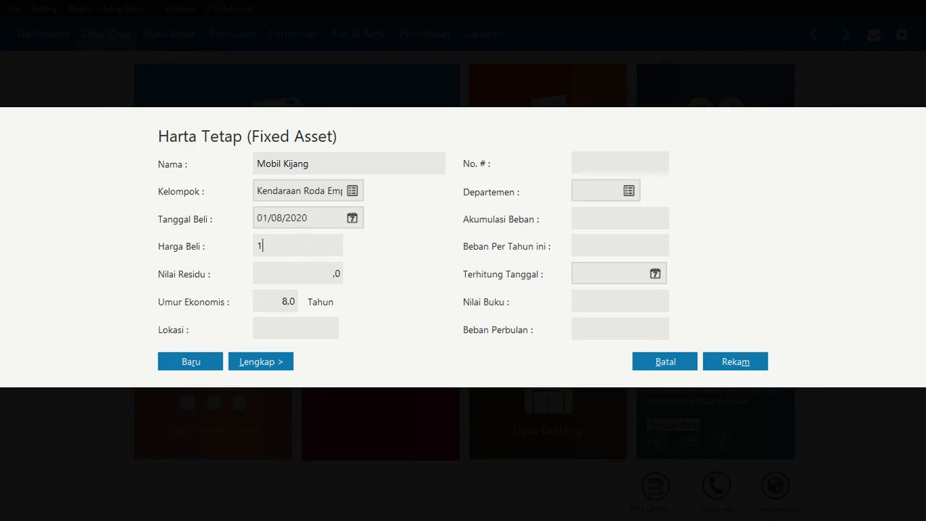
{"action": "type", "text": "5000000"}
{"action": "key", "text": "Tab"}
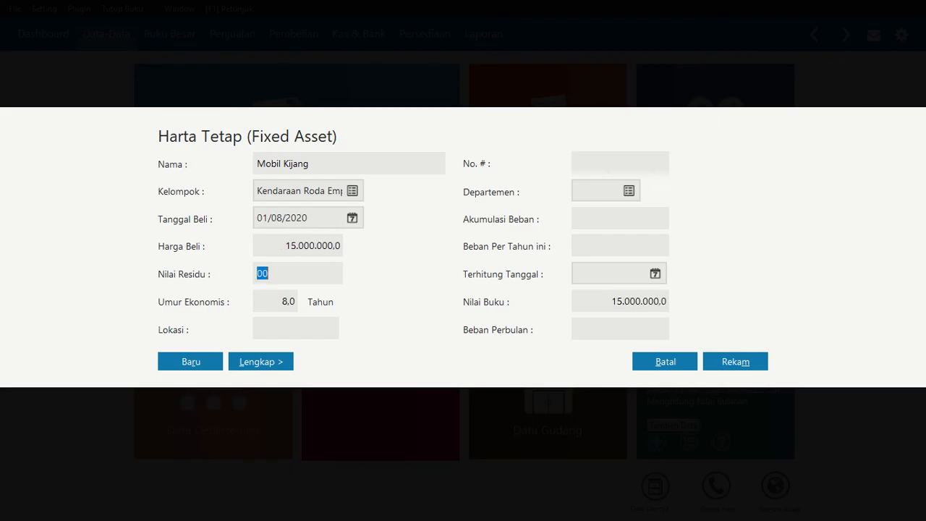
{"action": "key", "text": "Right"}
{"action": "double_click", "coordinate": [306, 246]}
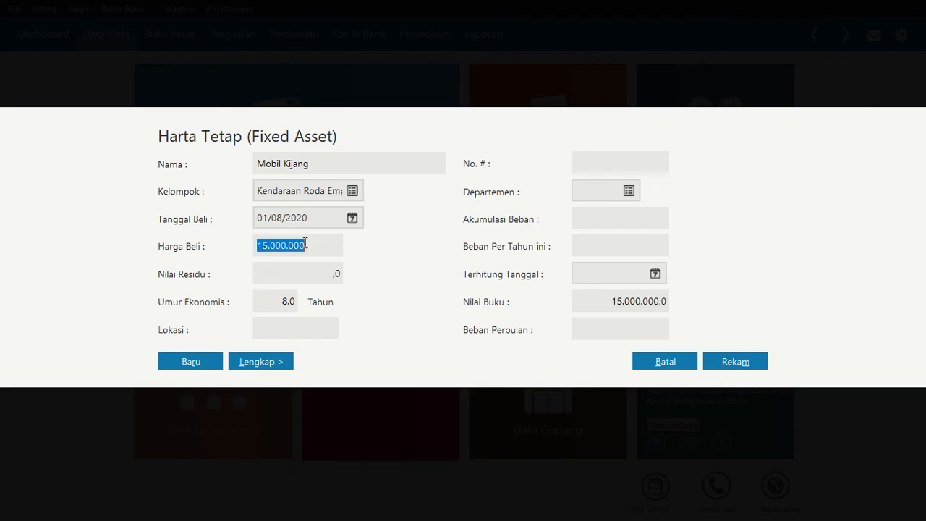
{"action": "key", "text": "Right"}
{"action": "type", "text": "0"}
{"action": "key", "text": "Tab"}
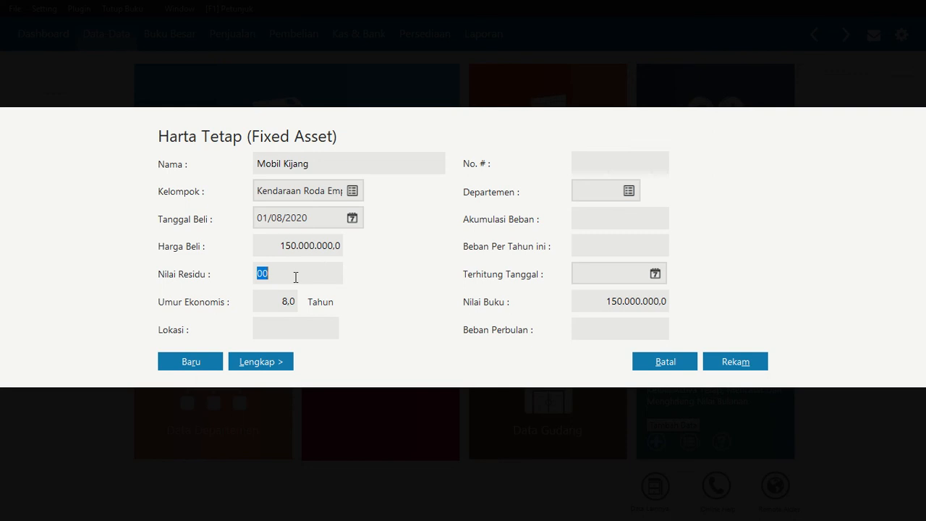
Set residual value 0 and economic life 10 years, then record the asset with automatically calculated accumulated depreciation
{"action": "type", "text": "0"}
{"action": "key", "text": "Tab"}
{"action": "type", "text": "10"}
{"action": "left_click", "coordinate": [744, 365]}
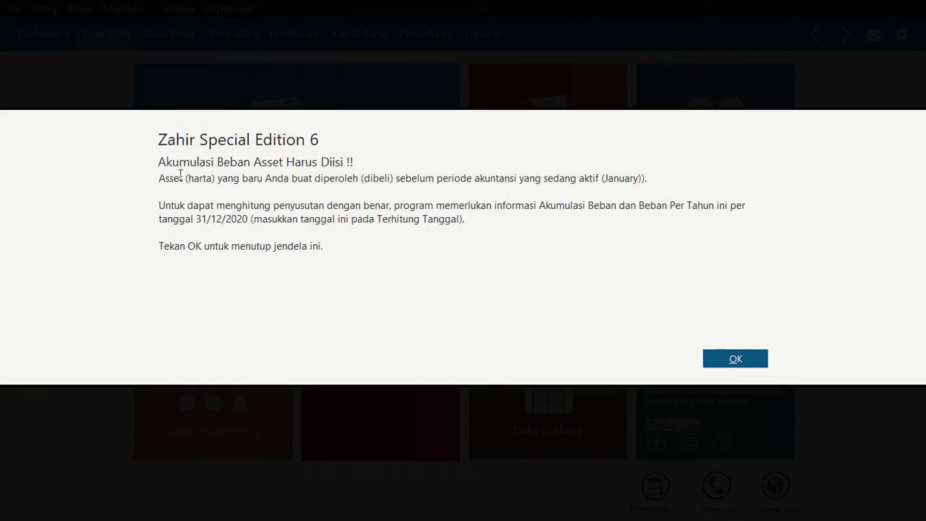
{"action": "left_click", "coordinate": [720, 358]}
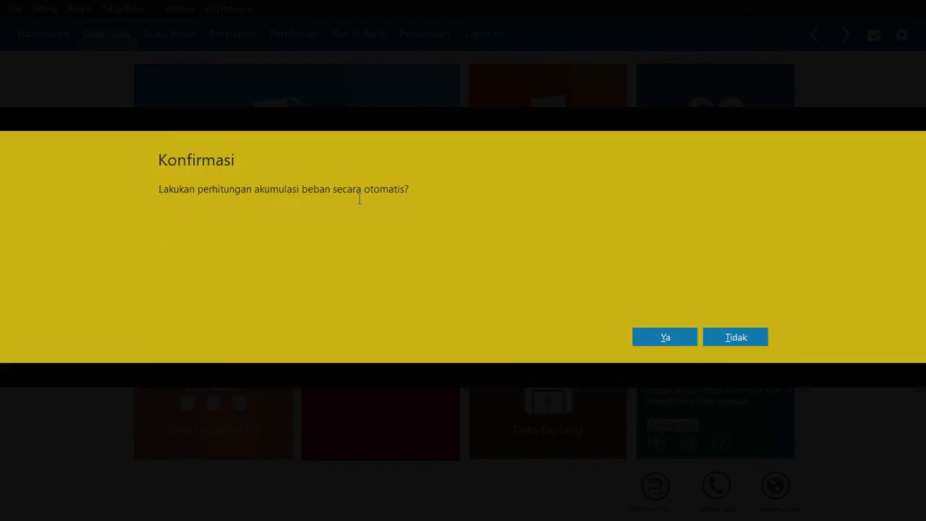
{"action": "left_click", "coordinate": [651, 340]}
{"action": "left_click", "coordinate": [655, 358]}
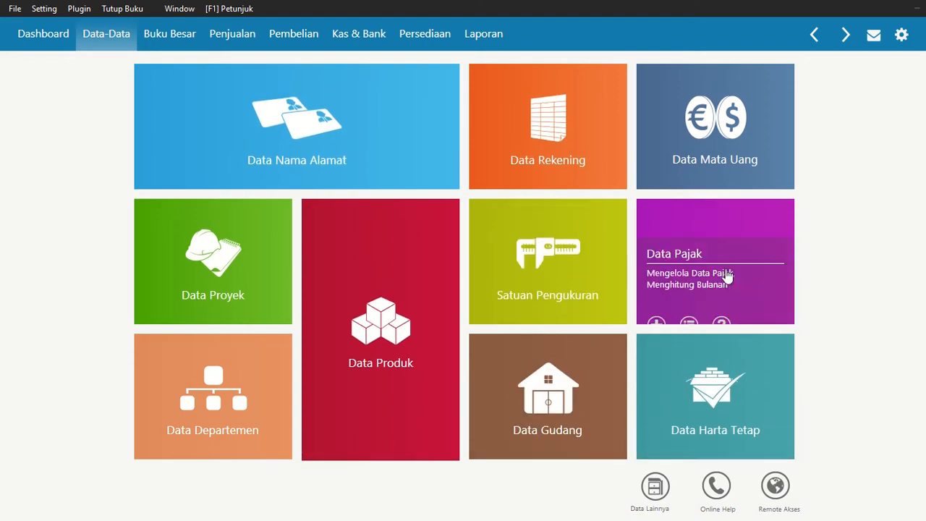
Review the Mobil Kijang details and depreciation schedule in the fixed asset list, then close the list
{"action": "mouse_move", "coordinate": [738, 373]}
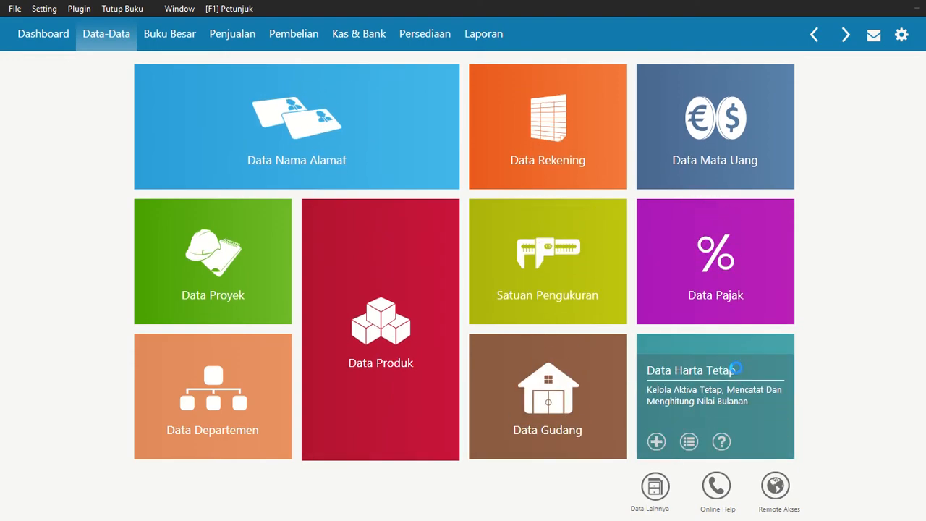
{"action": "left_click", "coordinate": [736, 370]}
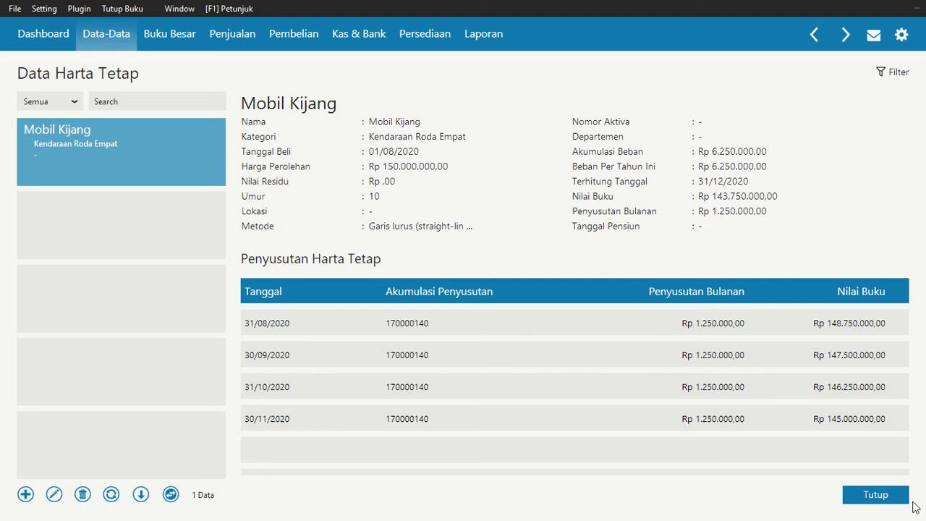
{"action": "left_click", "coordinate": [877, 501]}
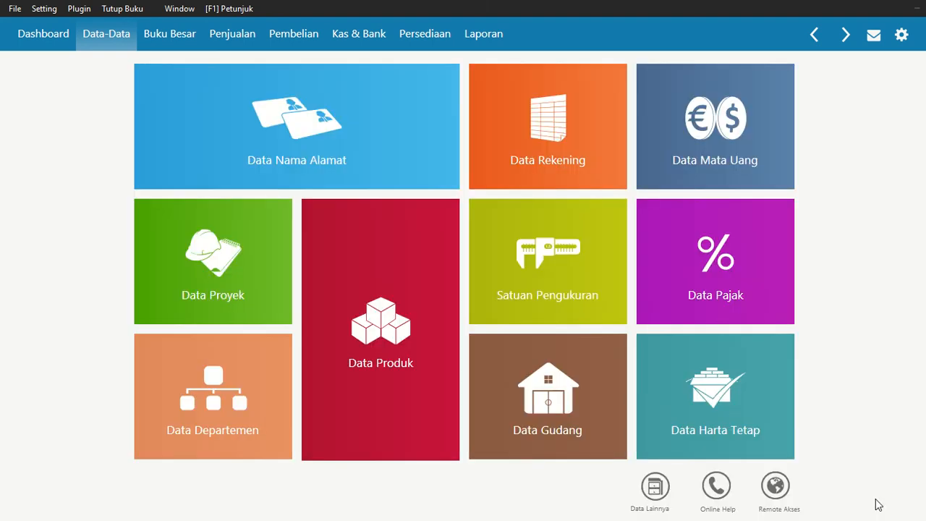
Start a new inventory opening balance entry for the Head Quarter warehouse
{"action": "mouse_move", "coordinate": [388, 393]}
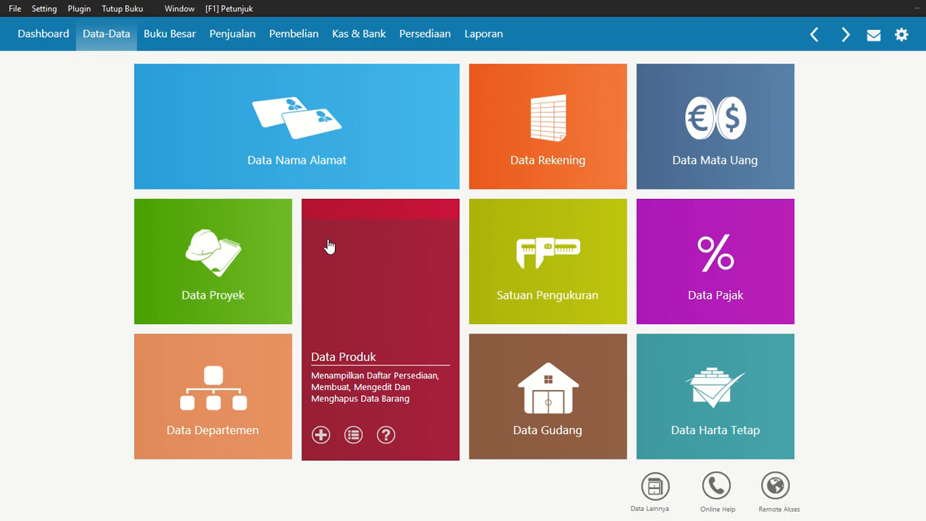
{"action": "left_click", "coordinate": [40, 9]}
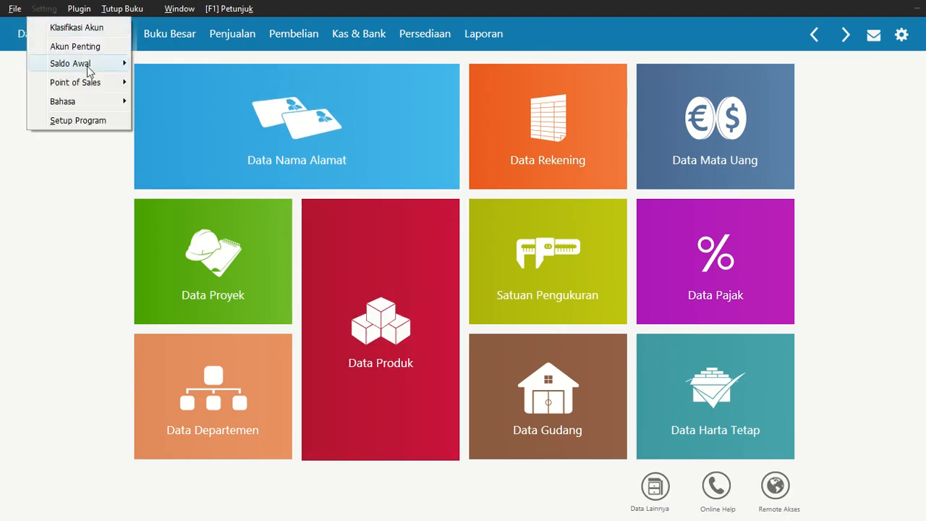
{"action": "mouse_move", "coordinate": [88, 65]}
{"action": "left_click", "coordinate": [197, 118]}
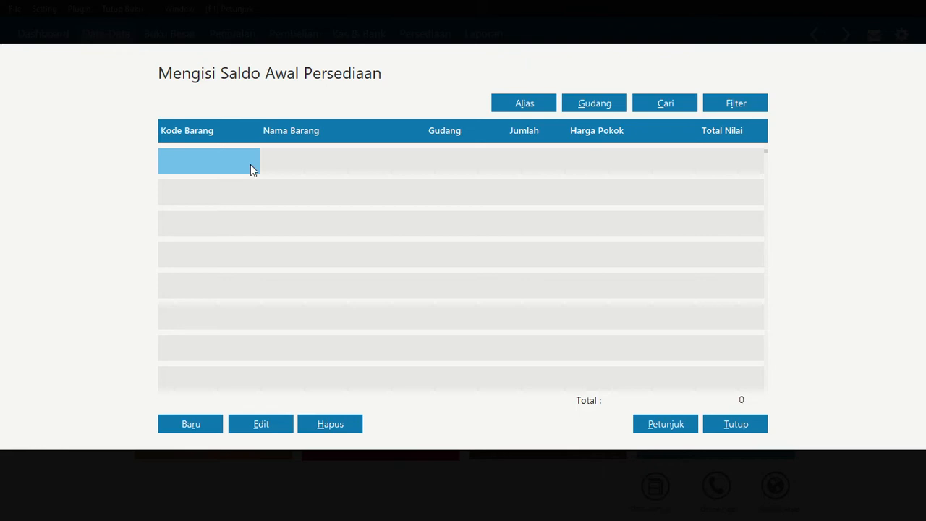
{"action": "left_click", "coordinate": [191, 424]}
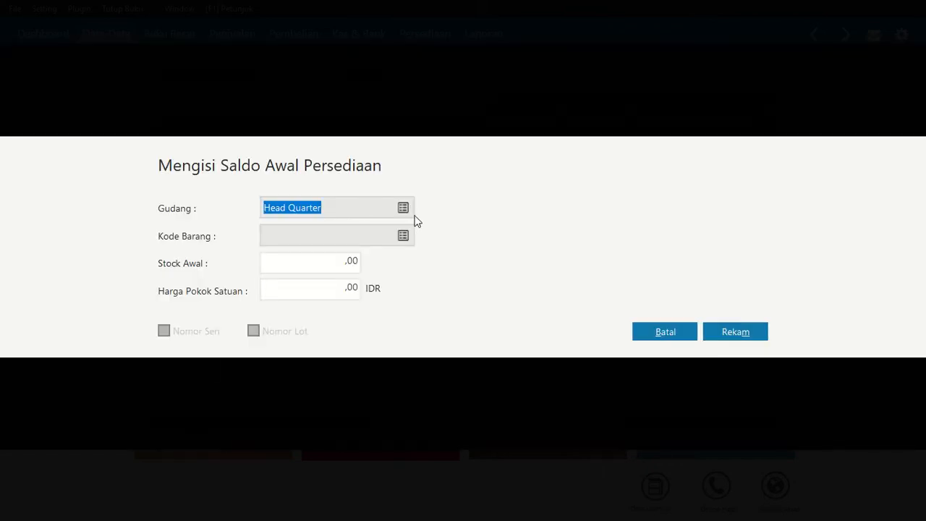
{"action": "left_click", "coordinate": [354, 208]}
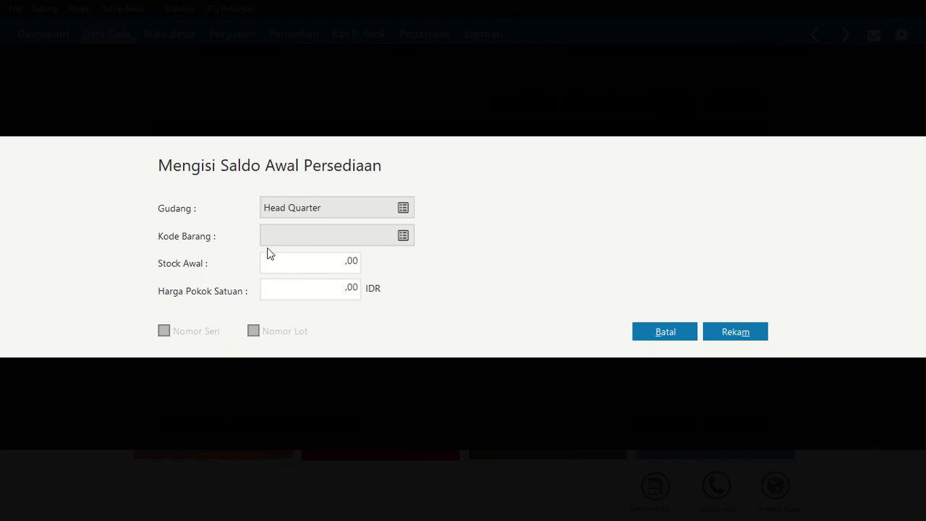
Create a new inventory item with the item code BM-001 from the entry's item code lookup
{"action": "left_click", "coordinate": [403, 237]}
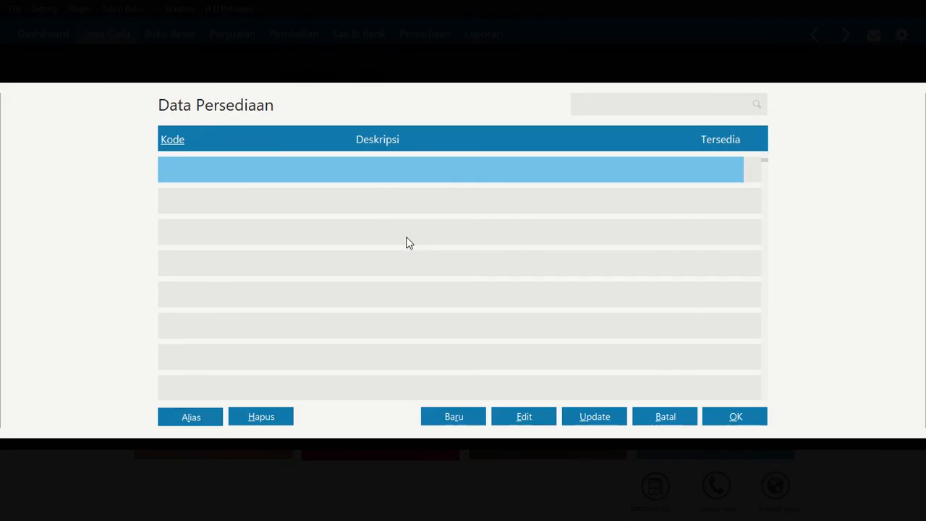
{"action": "left_click", "coordinate": [454, 420]}
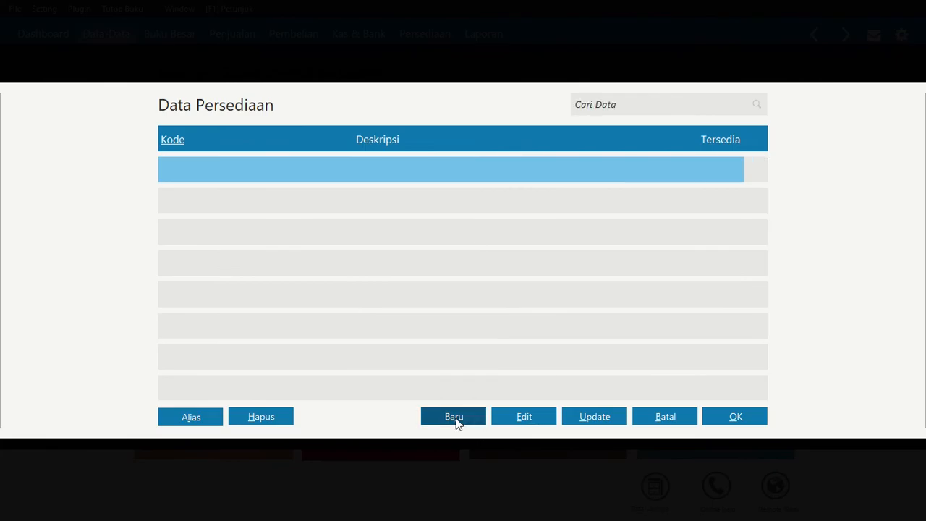
{"action": "left_click", "coordinate": [456, 420]}
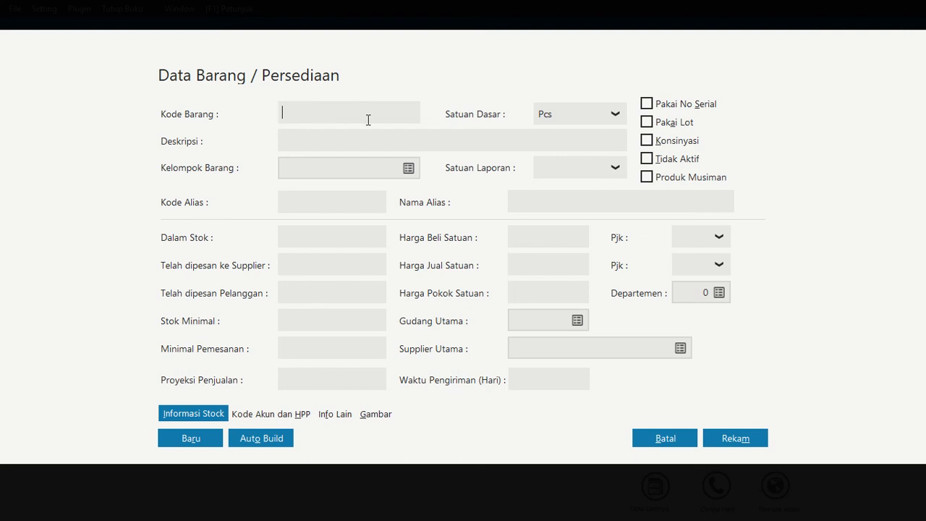
{"action": "type", "text": "BM-001"}
Enter Mie Goreng Rasa Soto as the description of item BM-001
{"action": "left_click", "coordinate": [327, 136]}
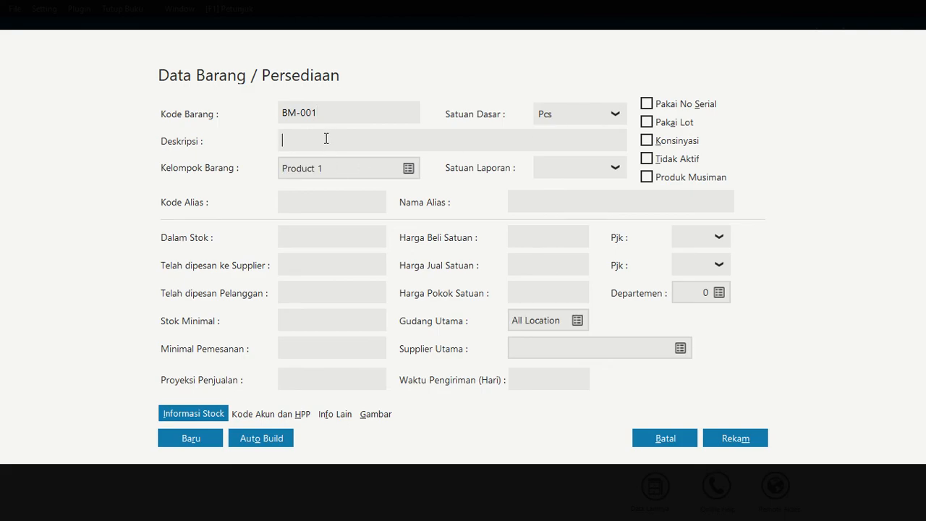
{"action": "type", "text": "Mie Goreng Rasa SOto"}
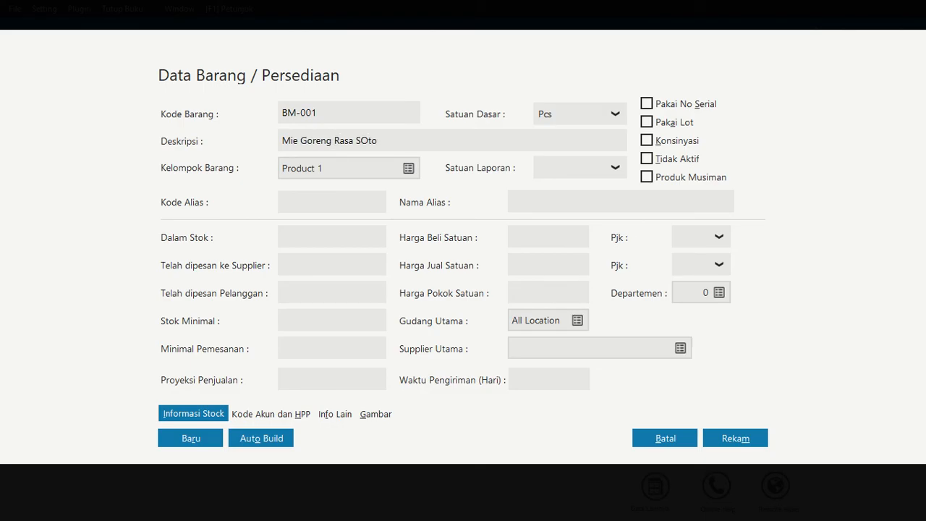
{"action": "key", "text": "BackSpace"}
{"action": "key", "text": "BackSpace"}
{"action": "key", "text": "BackSpace"}
{"action": "type", "text": "oto"}
Rename the item group Product 1 as Produk Makanan and save the change
{"action": "left_click", "coordinate": [383, 166]}
{"action": "left_click", "coordinate": [408, 169]}
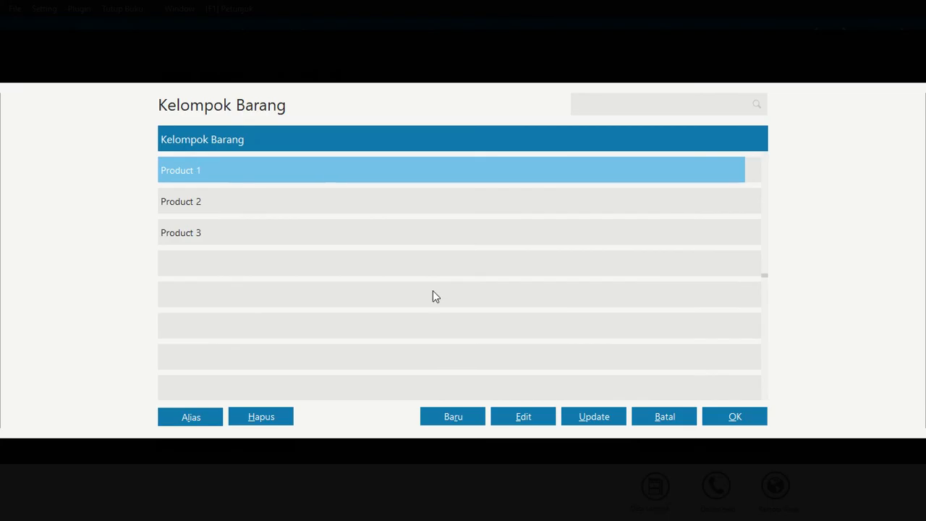
{"action": "left_click", "coordinate": [538, 425]}
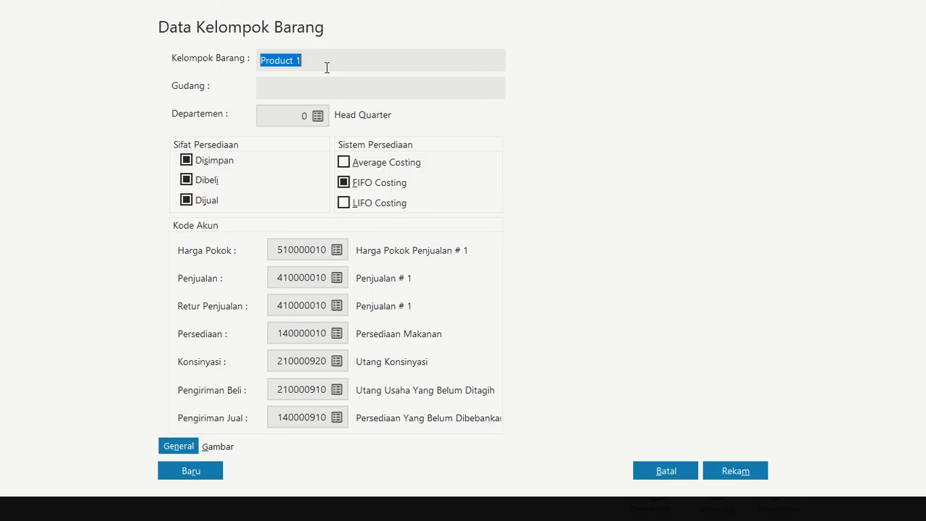
{"action": "type", "text": "Produk Makanan"}
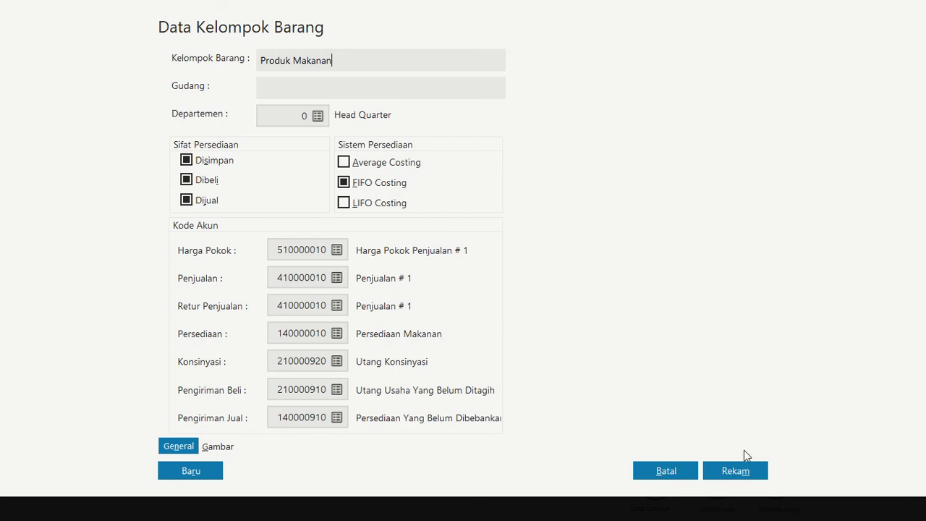
{"action": "left_click", "coordinate": [738, 474]}
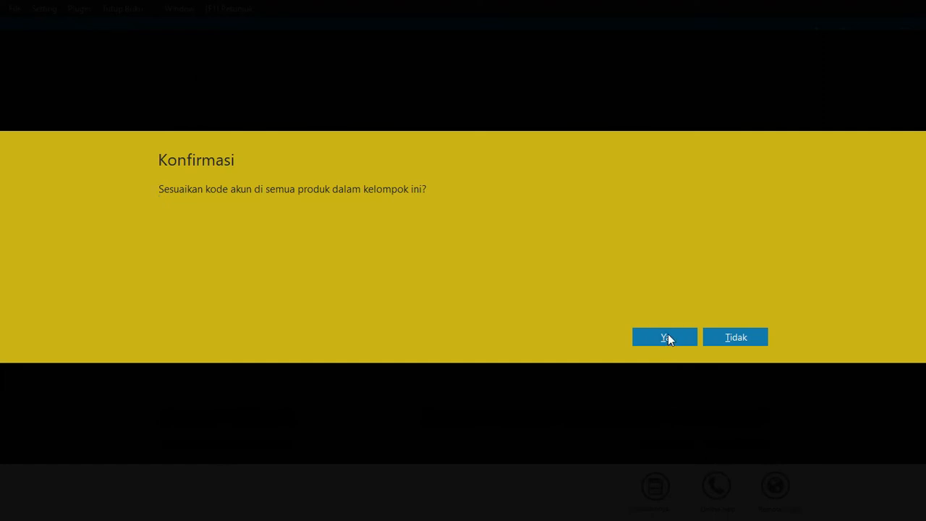
{"action": "left_click", "coordinate": [667, 338]}
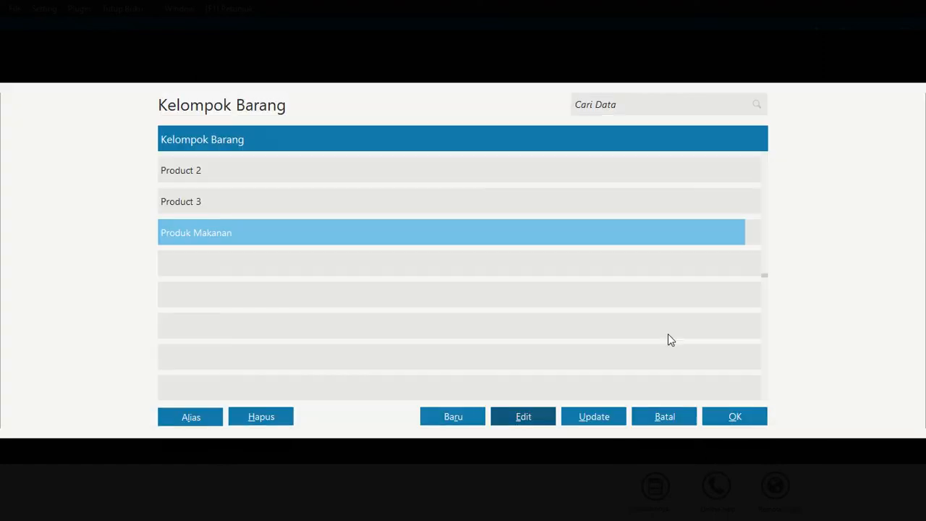
Rename the item group Product 2 as Product Produk Minuman and save it, applying the account codes to all its products
{"action": "left_click", "coordinate": [233, 175]}
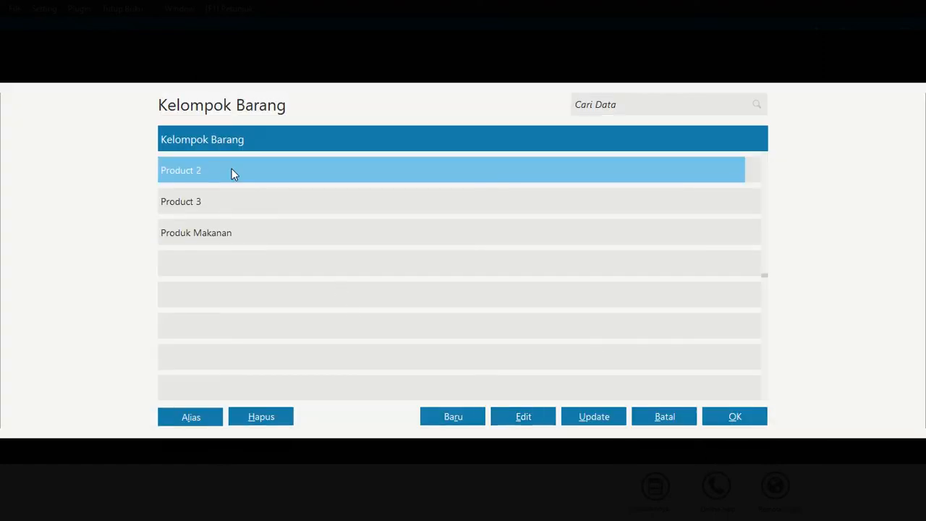
{"action": "left_click", "coordinate": [529, 414]}
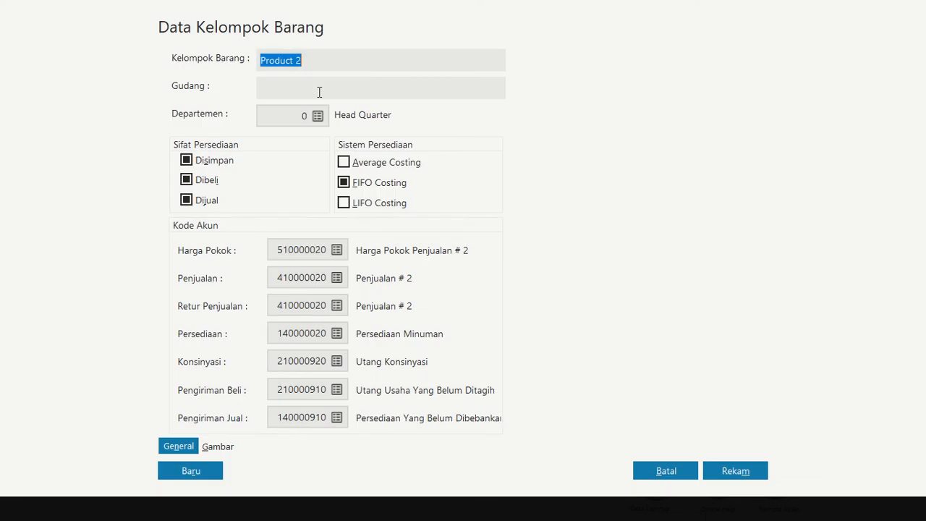
{"action": "left_click", "coordinate": [307, 59]}
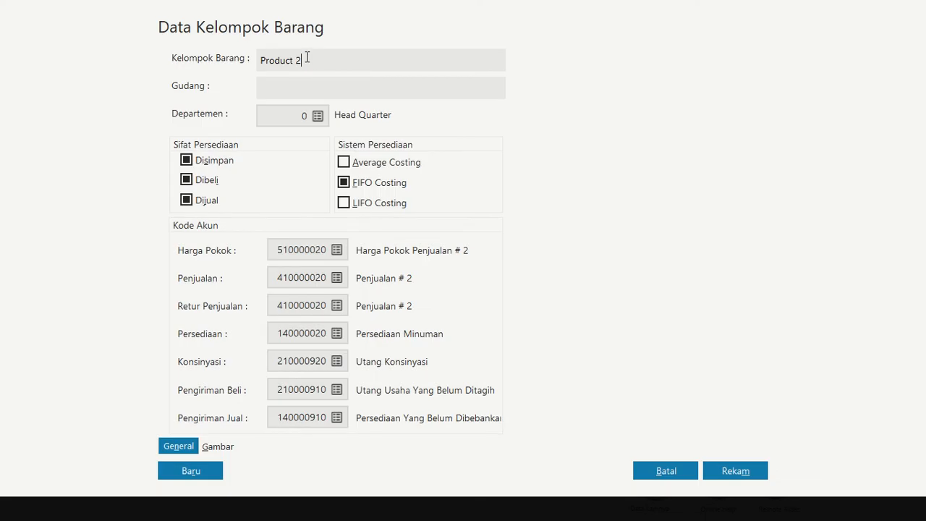
{"action": "type", "text": "Produ"}
{"action": "key", "text": "BackSpace"}
{"action": "type", "text": "uk Minuman"}
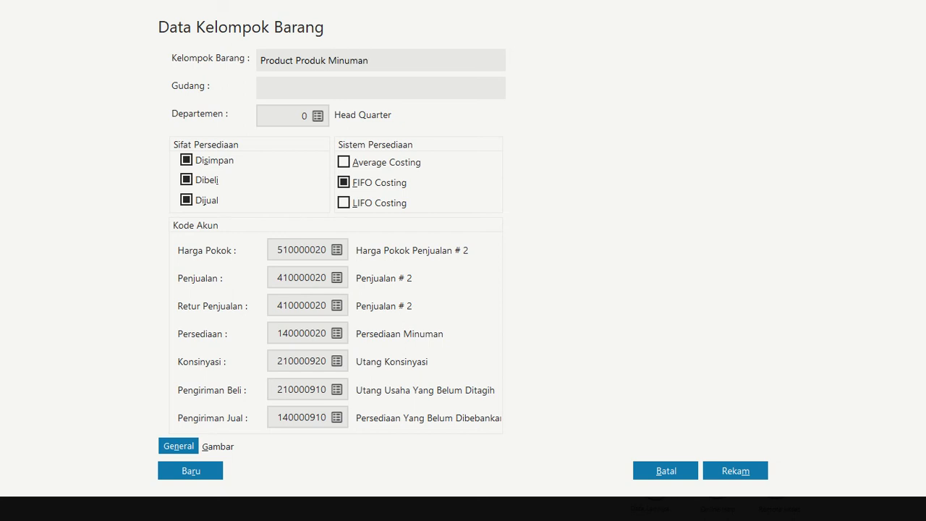
{"action": "left_click", "coordinate": [735, 472]}
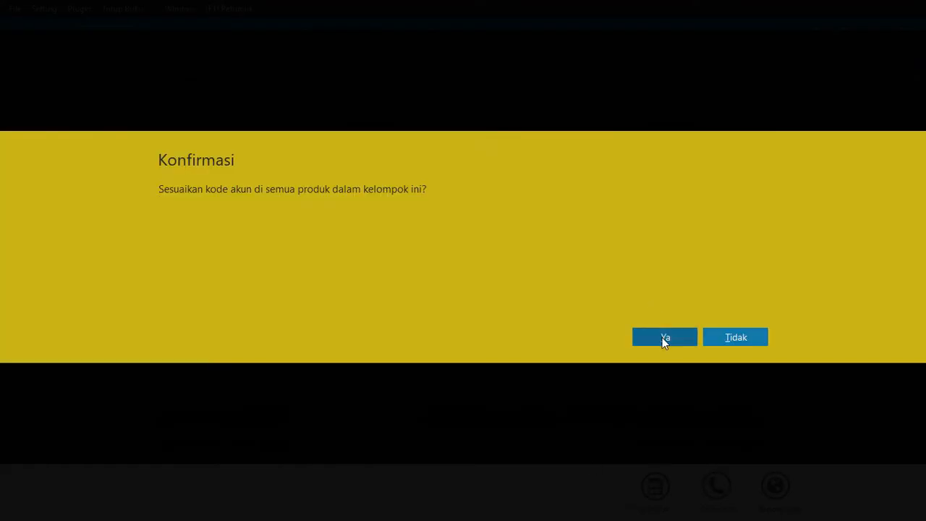
{"action": "left_click", "coordinate": [662, 338]}
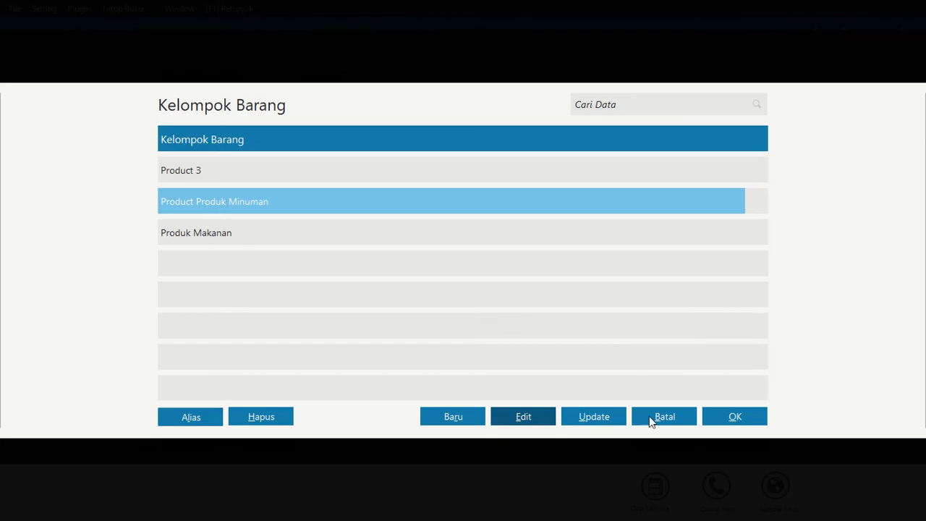
Correct the drinks item group's name to Produk Minuman and save the change
{"action": "left_click", "coordinate": [533, 419]}
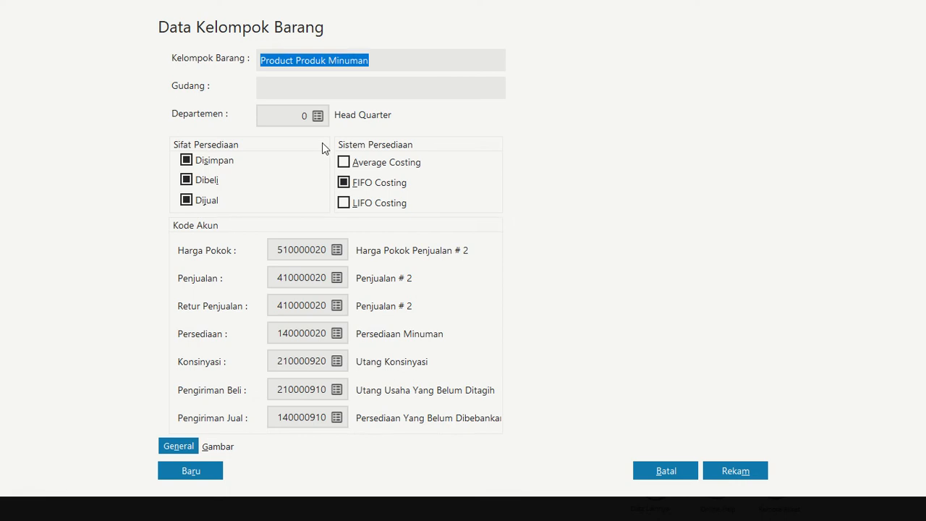
{"action": "double_click", "coordinate": [286, 60]}
{"action": "key", "text": "BackSpace"}
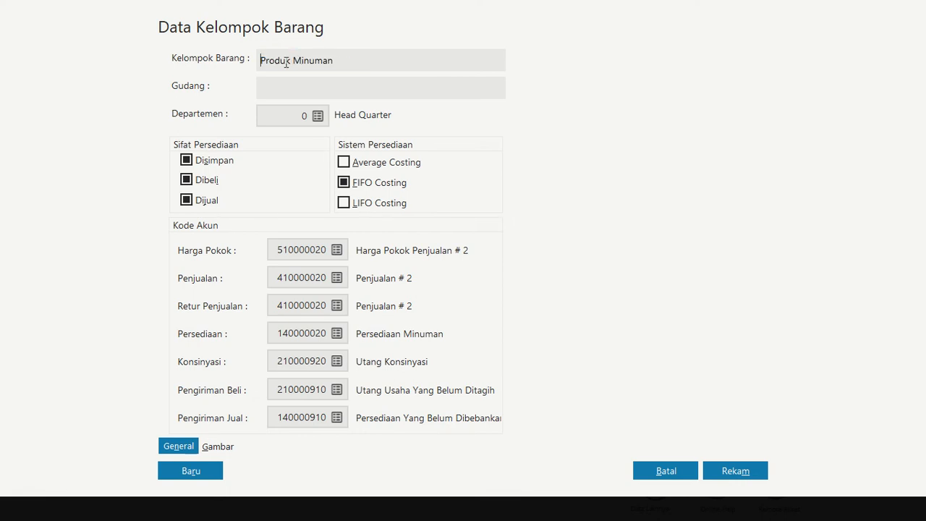
{"action": "left_click", "coordinate": [735, 471]}
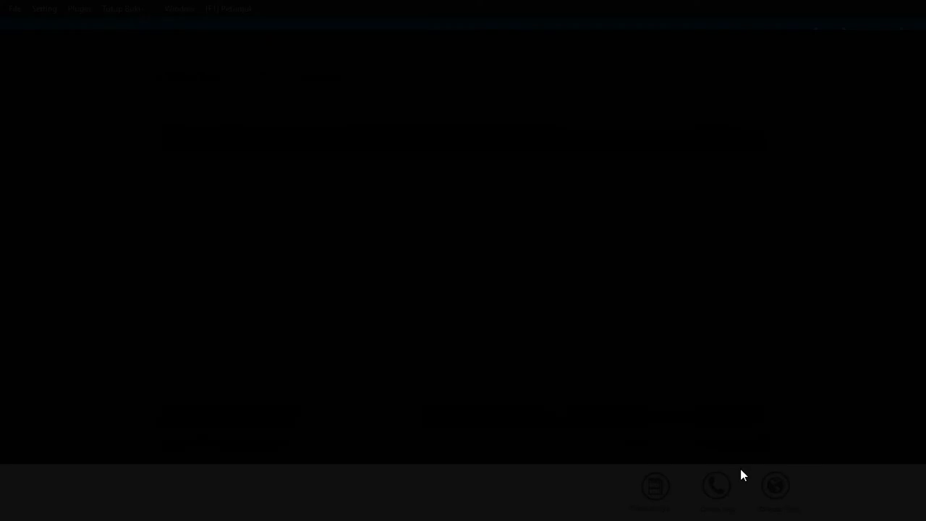
{"action": "left_click", "coordinate": [636, 337]}
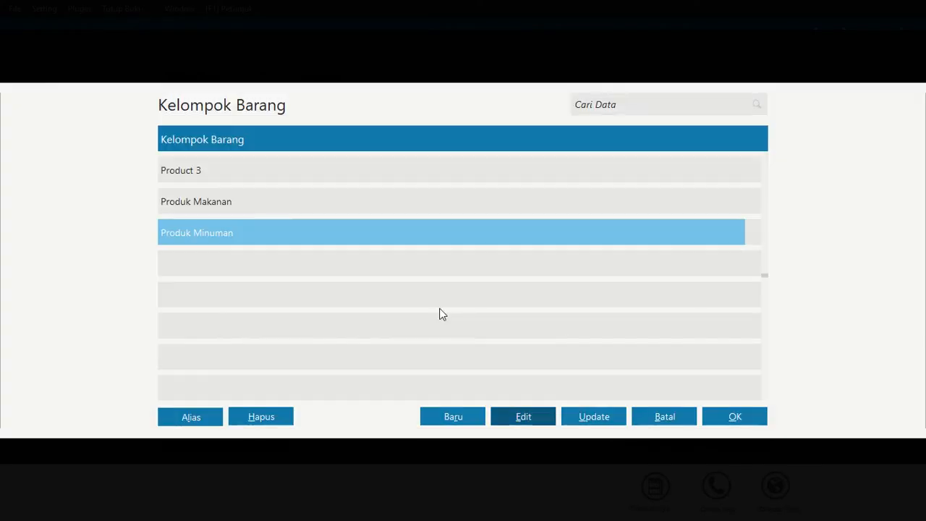
Assign item BM-001 to the item group Produk Makanan
{"action": "left_click", "coordinate": [666, 418]}
{"action": "left_click", "coordinate": [269, 204]}
{"action": "left_click", "coordinate": [735, 416]}
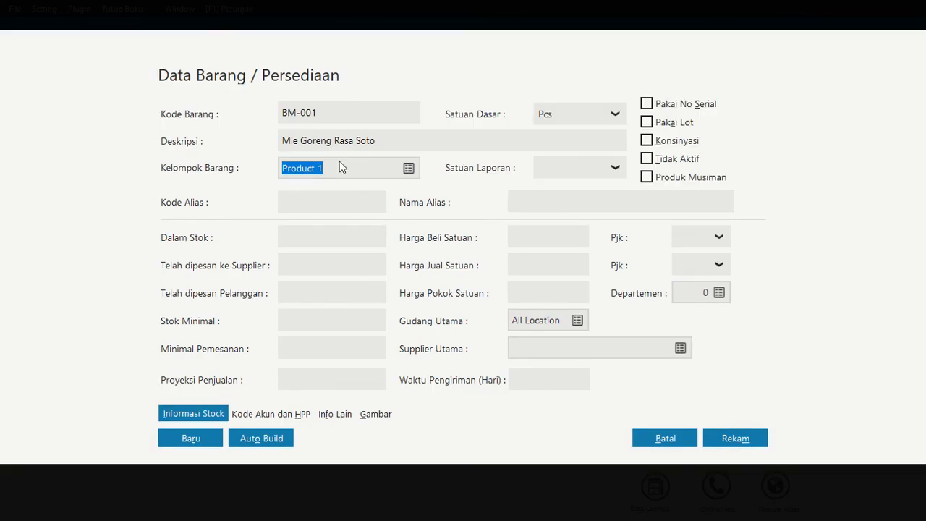
{"action": "left_click", "coordinate": [502, 138]}
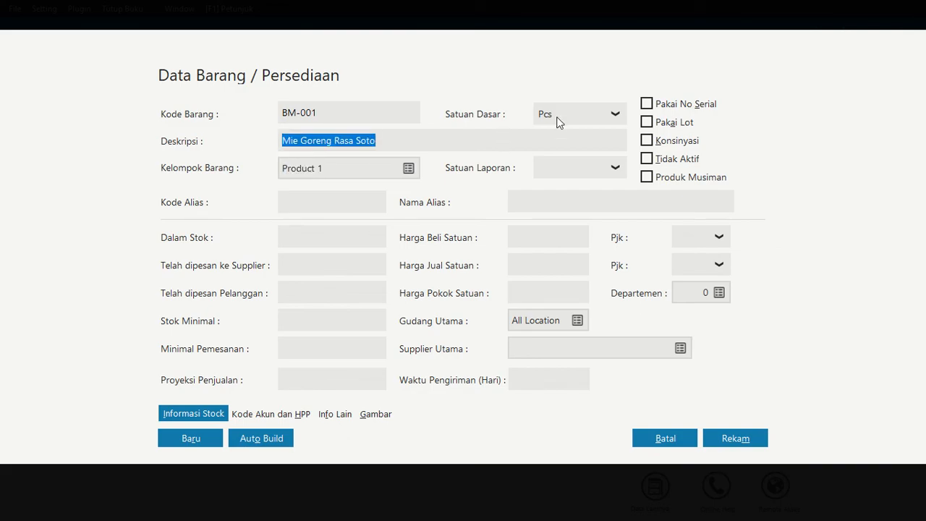
{"action": "left_click", "coordinate": [313, 168]}
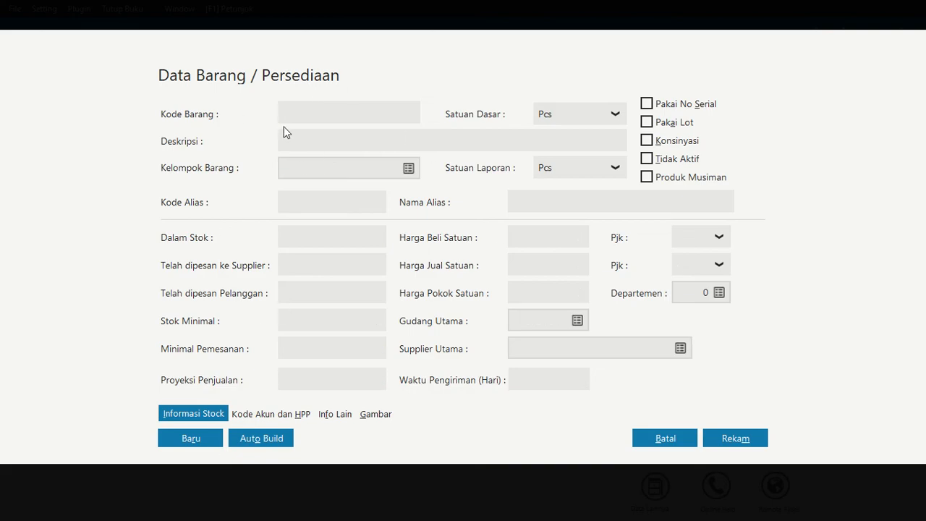
Fill in a new inventory item with the code BM-002 and the description Wafer Tango
{"action": "type", "text": "BM-002"}
{"action": "left_click", "coordinate": [343, 139]}
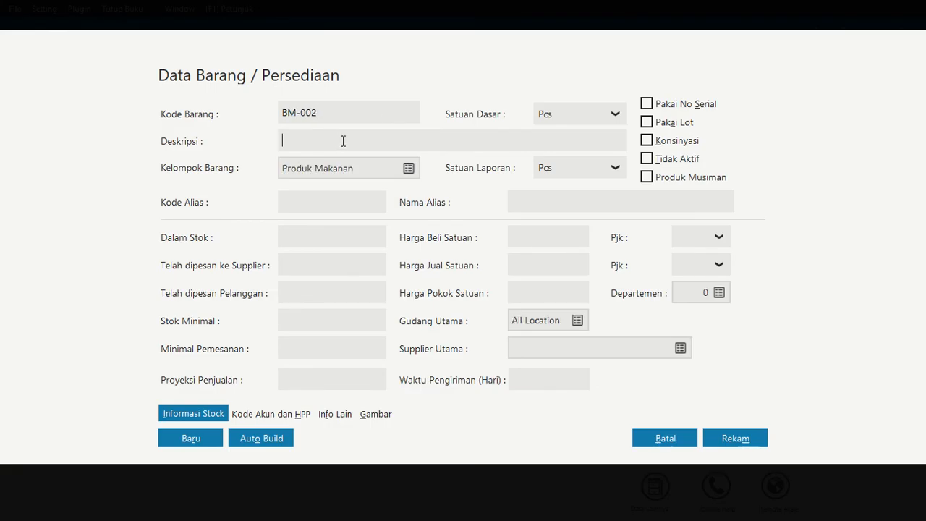
{"action": "type", "text": "Wafer Tango"}
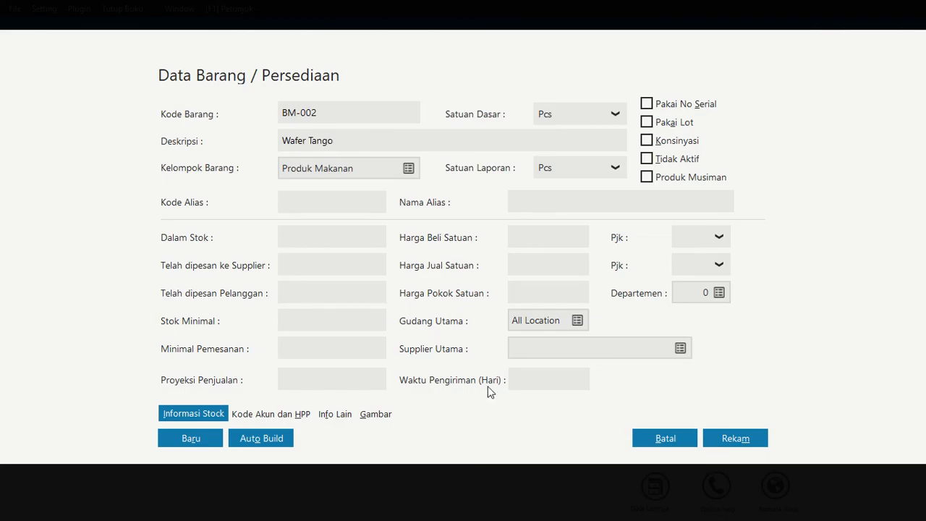
Add another inventory item with the code BM-003 and the description Biskuit Roma
{"action": "left_click", "coordinate": [220, 443]}
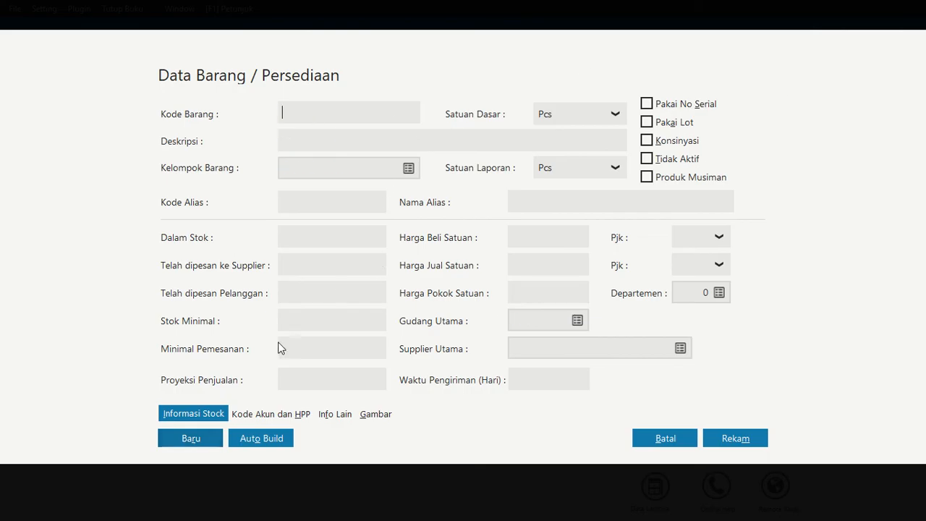
{"action": "type", "text": "BM-003"}
{"action": "left_click", "coordinate": [313, 141]}
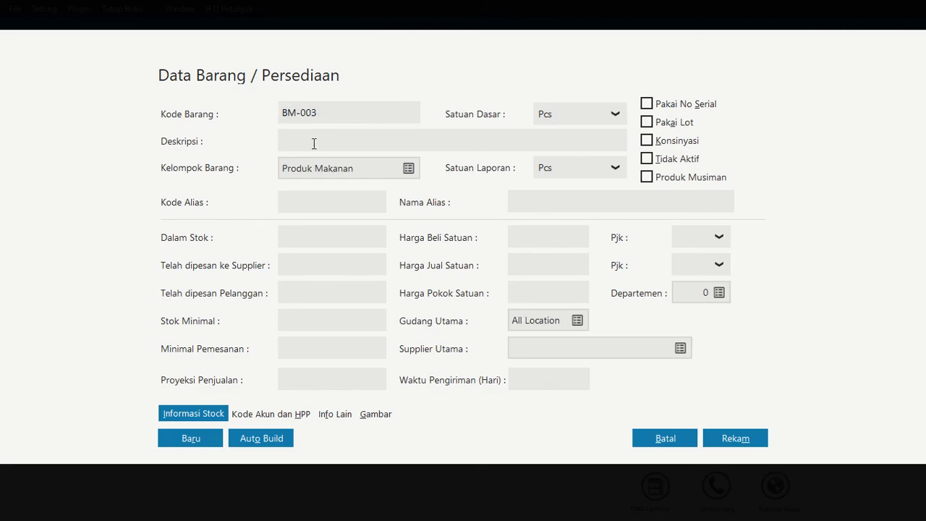
{"action": "type", "text": "Biskuit Roma"}
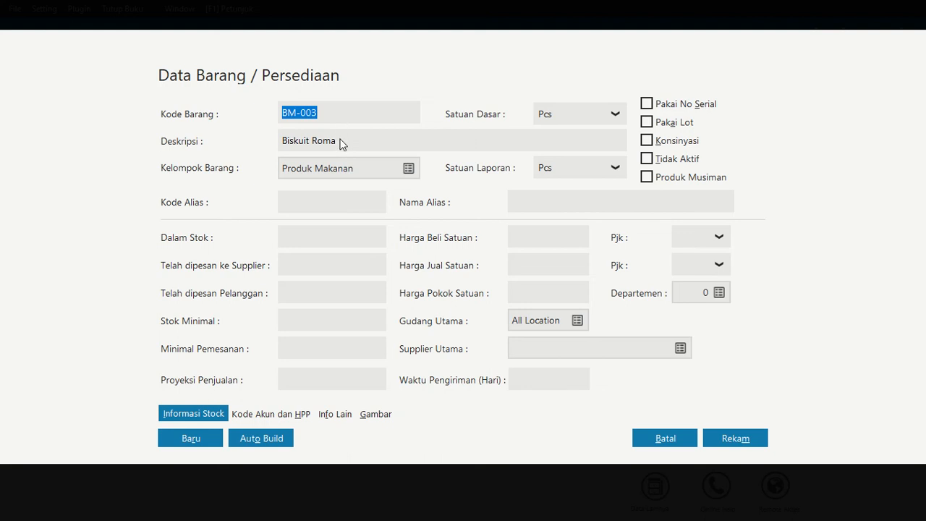
Add another inventory item with the code BM-004 and the description Roti Keju
{"action": "key", "text": "BackSpace"}
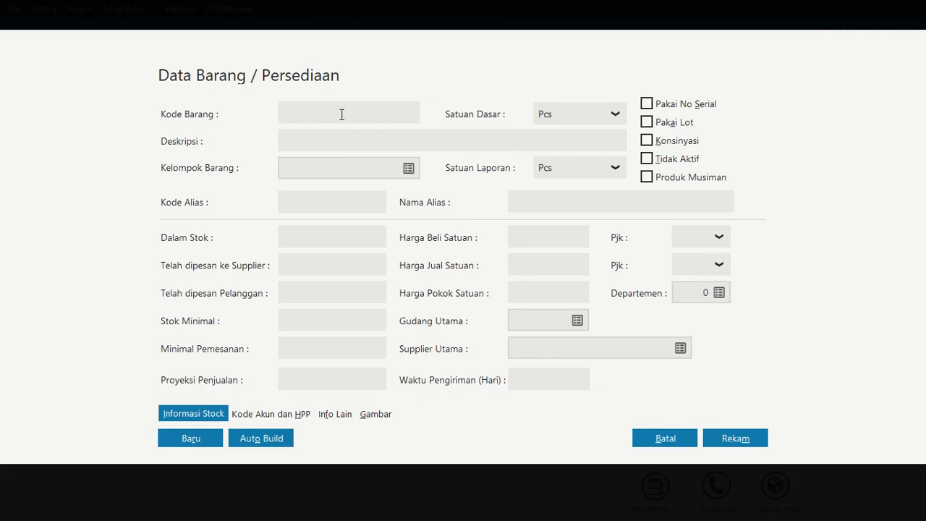
{"action": "type", "text": "BM-004"}
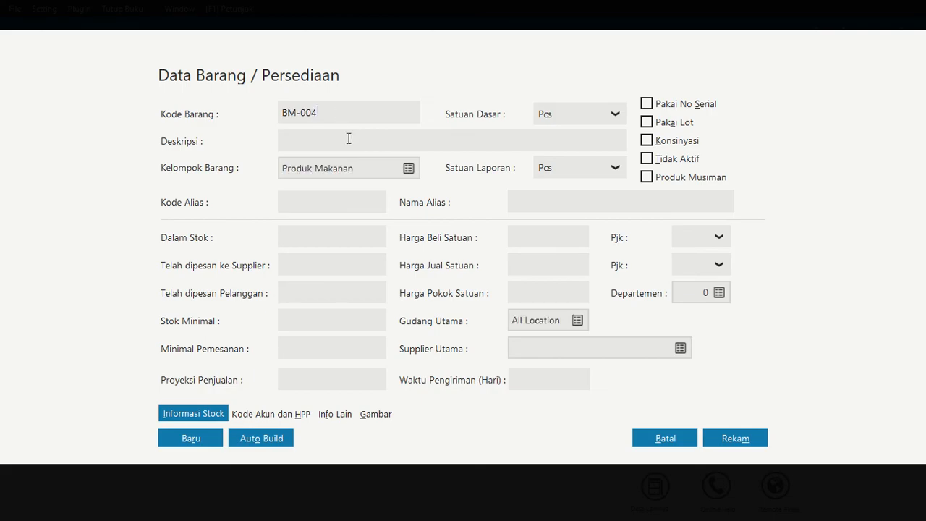
{"action": "left_click", "coordinate": [348, 138]}
{"action": "type", "text": "Roti KEju"}
{"action": "key", "text": "BackSpace"}
{"action": "key", "text": "BackSpace"}
{"action": "key", "text": "BackSpace"}
{"action": "type", "text": "ejju"}
{"action": "key", "text": "BackSpace"}
{"action": "key", "text": "BackSpace"}
{"action": "key", "text": "BackSpace"}
{"action": "type", "text": "jju"}
{"action": "key", "text": "BackSpace"}
{"action": "key", "text": "BackSpace"}
{"action": "type", "text": "u"}
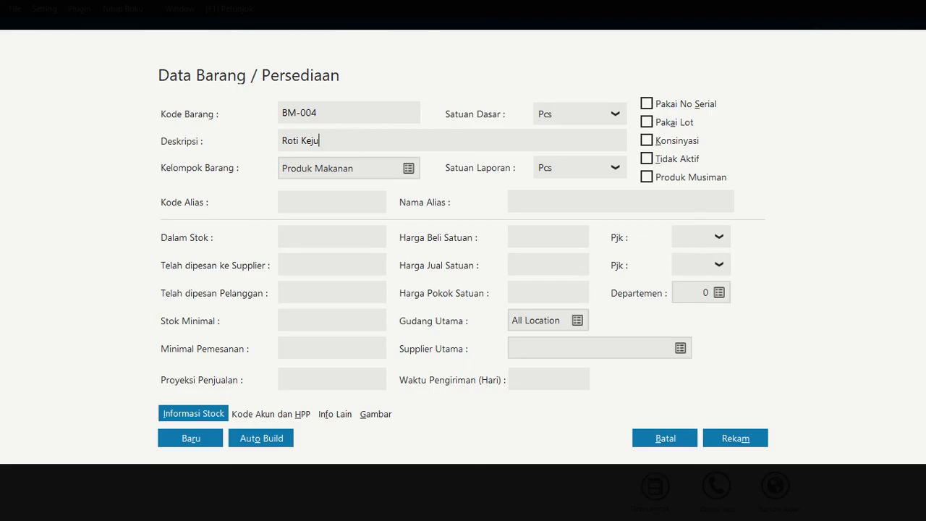
Add another inventory item with the code BMM-001 and the description Lemon Water
{"action": "left_click", "coordinate": [216, 434]}
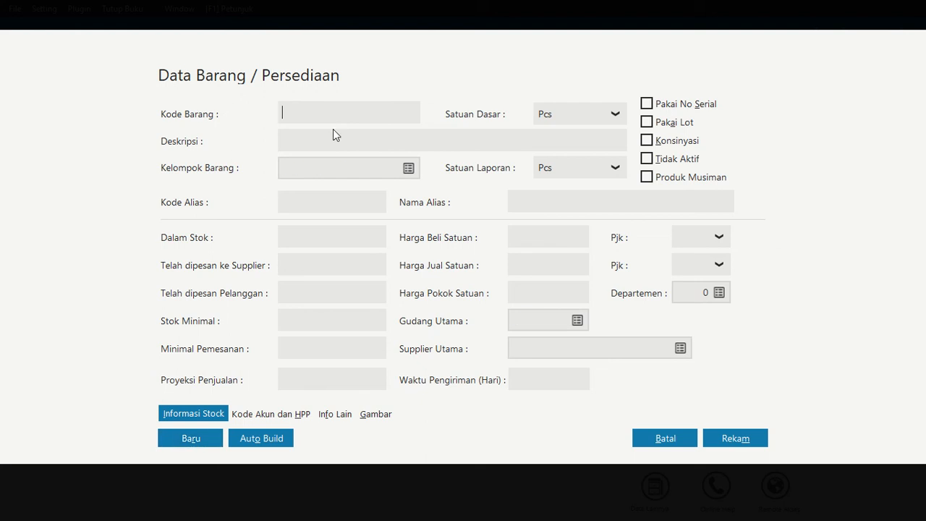
{"action": "type", "text": "BMM-001"}
{"action": "left_click", "coordinate": [339, 141]}
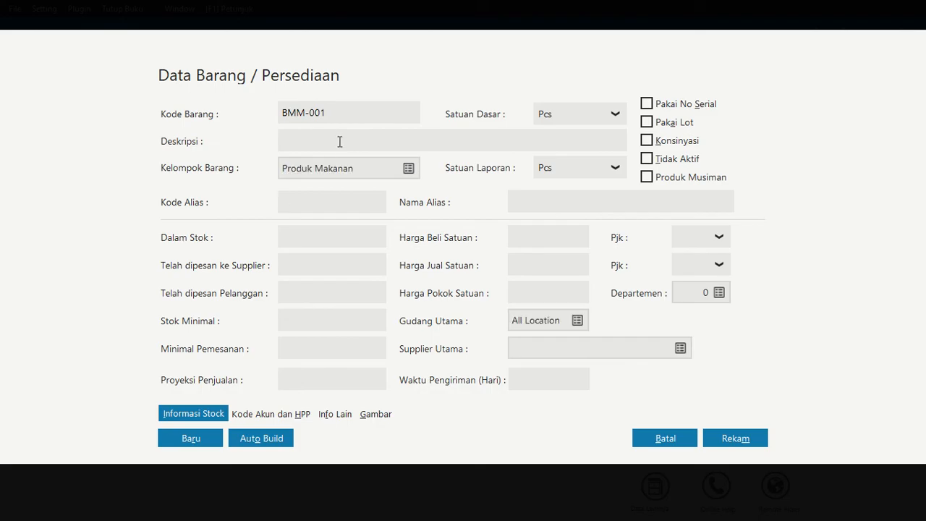
{"action": "type", "text": "Lemon Water"}
Add another inventory item with the code BMM-002 and the description Coca Cola
{"action": "left_click", "coordinate": [197, 438]}
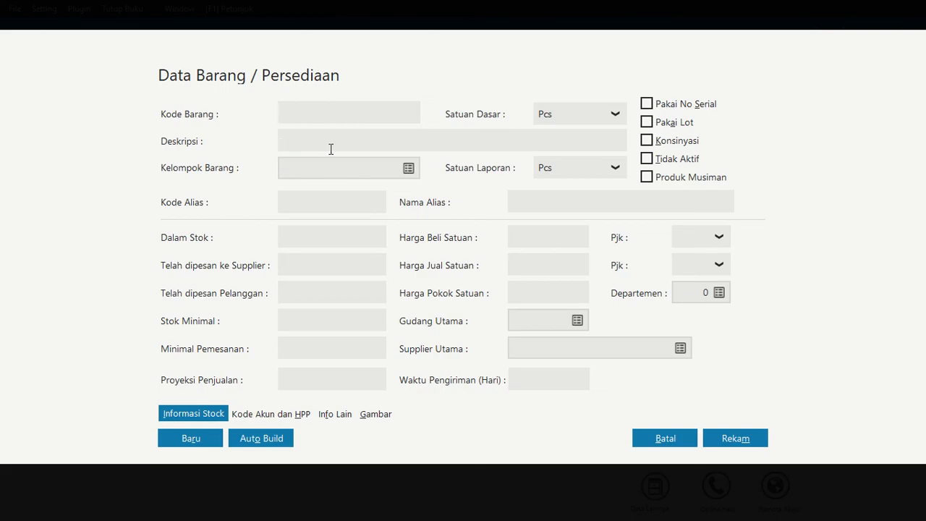
{"action": "type", "text": "BMM-002"}
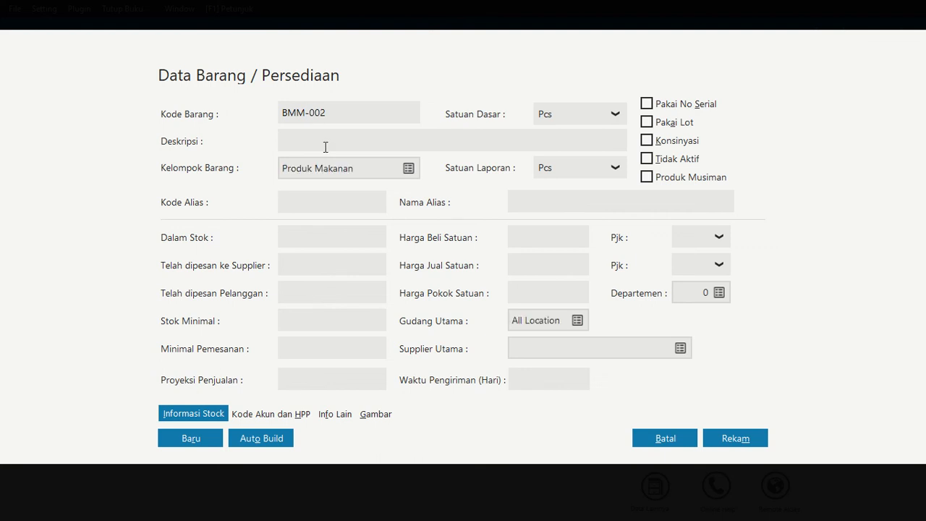
{"action": "left_click", "coordinate": [327, 145]}
{"action": "type", "text": "coca"}
{"action": "key", "text": "BackSpace"}
{"action": "key", "text": "BackSpace"}
{"action": "key", "text": "BackSpace"}
{"action": "key", "text": "BackSpace"}
{"action": "type", "text": "Coca Cola"}
Set the item group of BMM-002 to Produk Minuman
{"action": "left_click", "coordinate": [409, 169]}
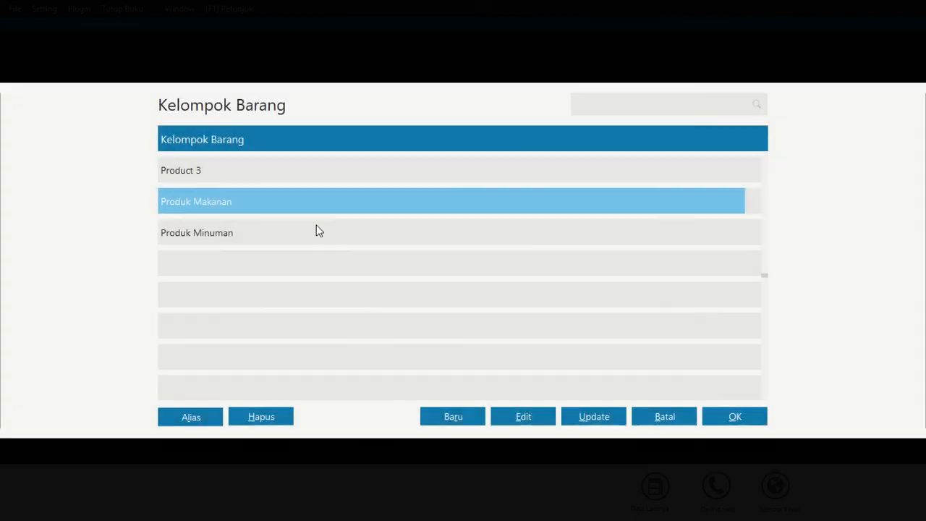
{"action": "left_click", "coordinate": [315, 229]}
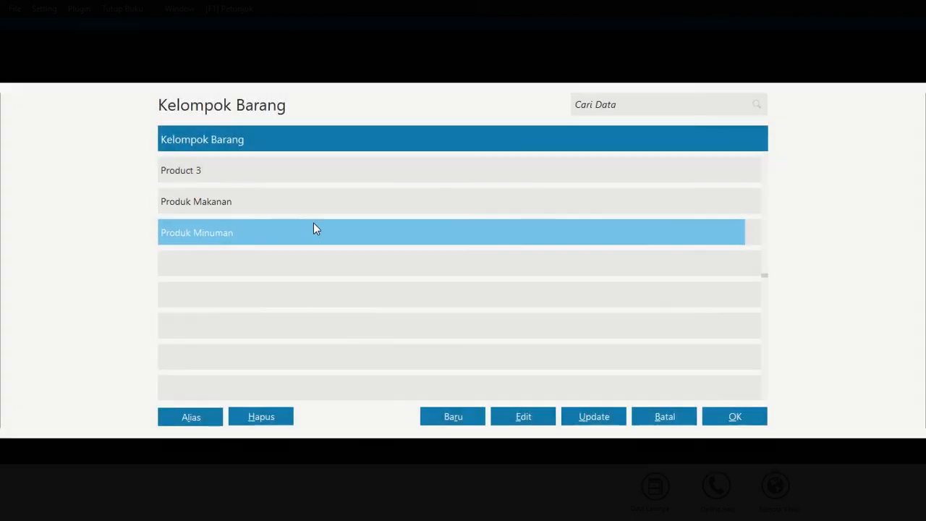
{"action": "left_click", "coordinate": [720, 418]}
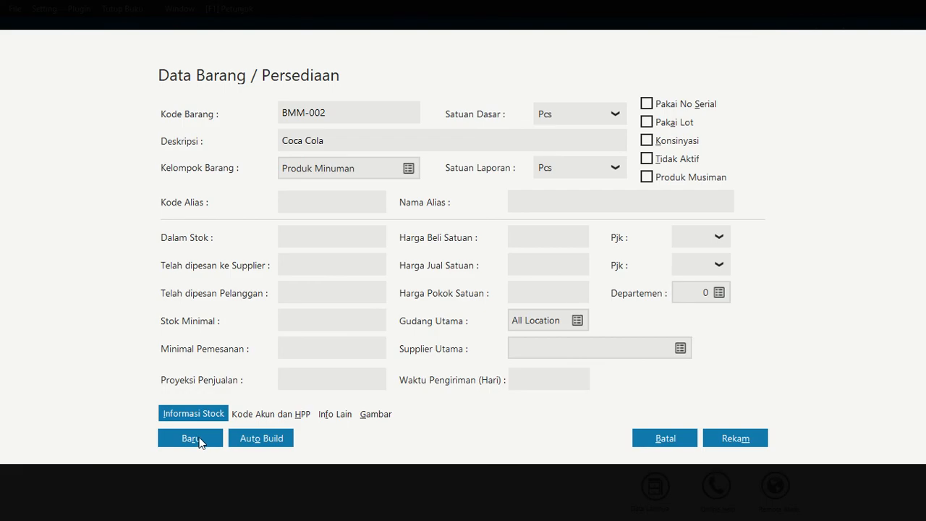
Add another inventory item with the code BMM-003 and the description Pepsi, and save it
{"action": "left_click", "coordinate": [190, 439]}
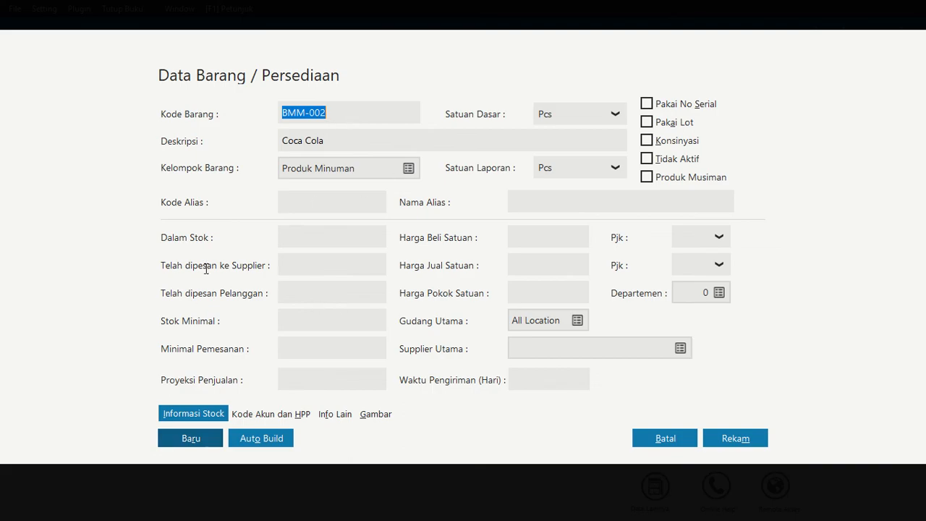
{"action": "type", "text": "BMM-003"}
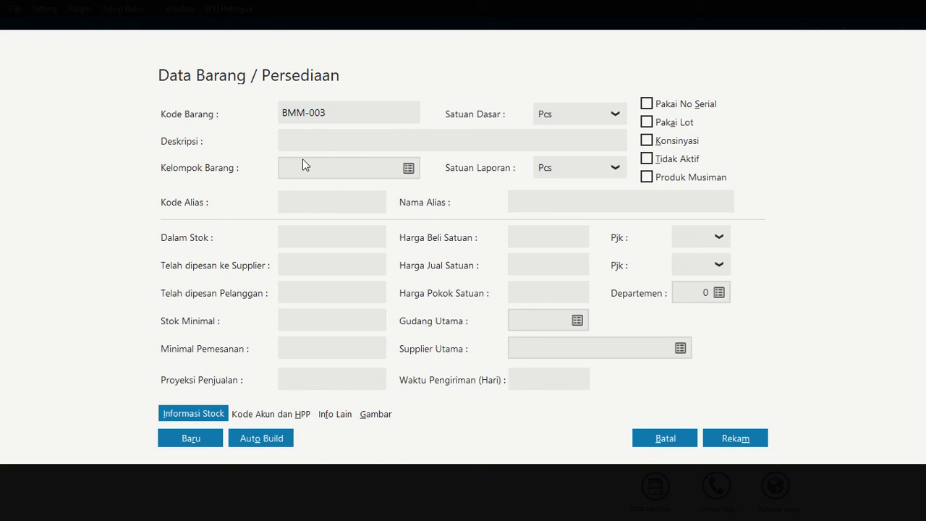
{"action": "left_click", "coordinate": [308, 138]}
{"action": "type", "text": "Pepsi"}
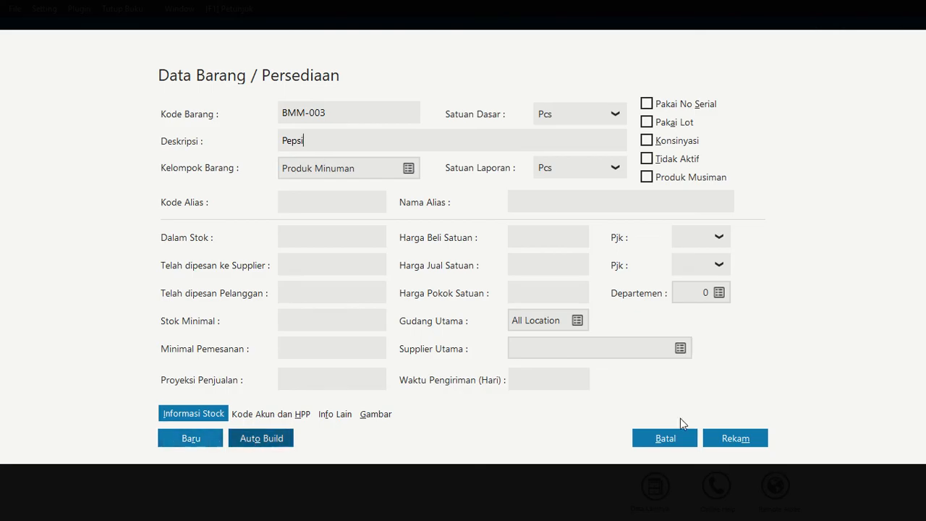
{"action": "left_click", "coordinate": [718, 438]}
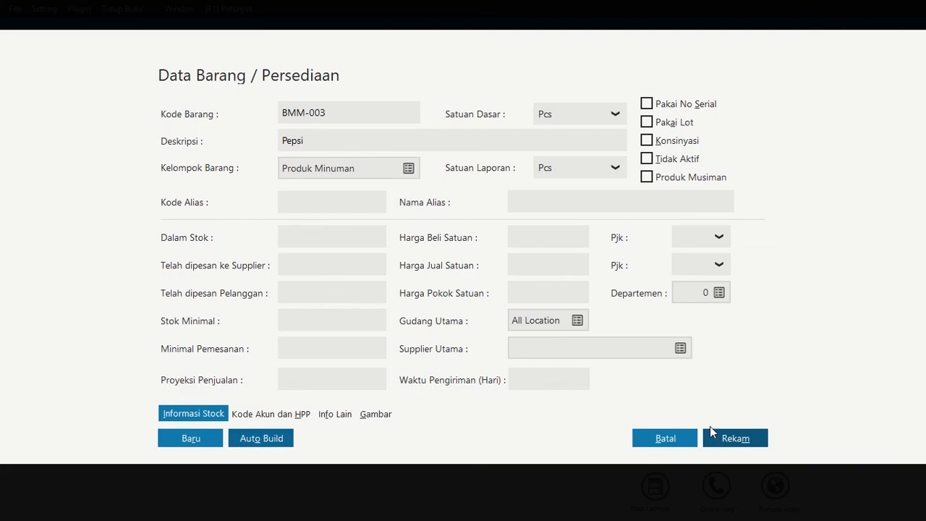
{"action": "left_click", "coordinate": [710, 427]}
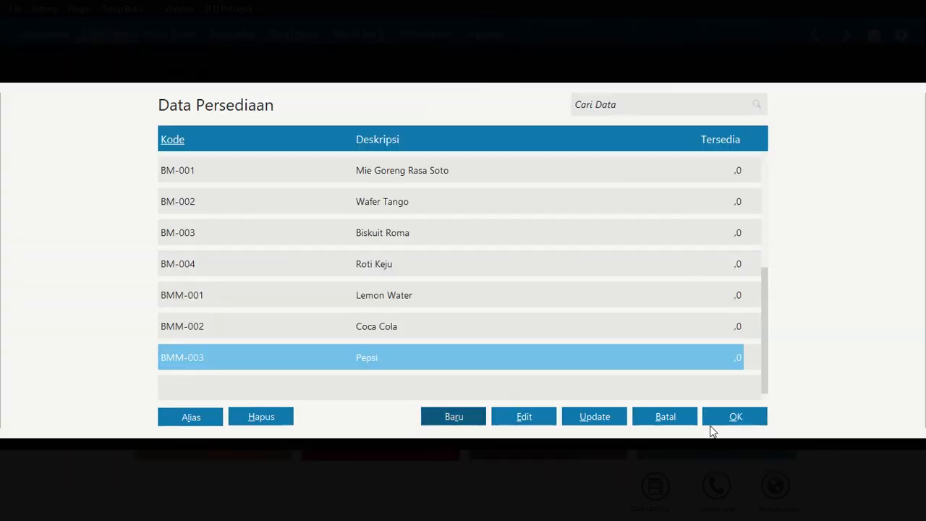
Change the item group of BMM-001 Lemon Water to Produk Minuman, save it, and accept the automatic update of its properties and account codes
{"action": "left_click", "coordinate": [409, 301]}
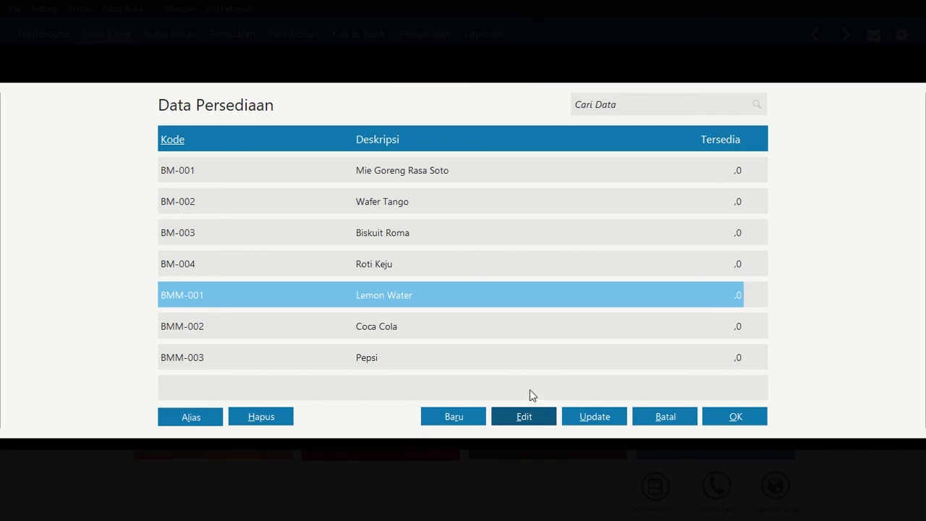
{"action": "left_click", "coordinate": [524, 416]}
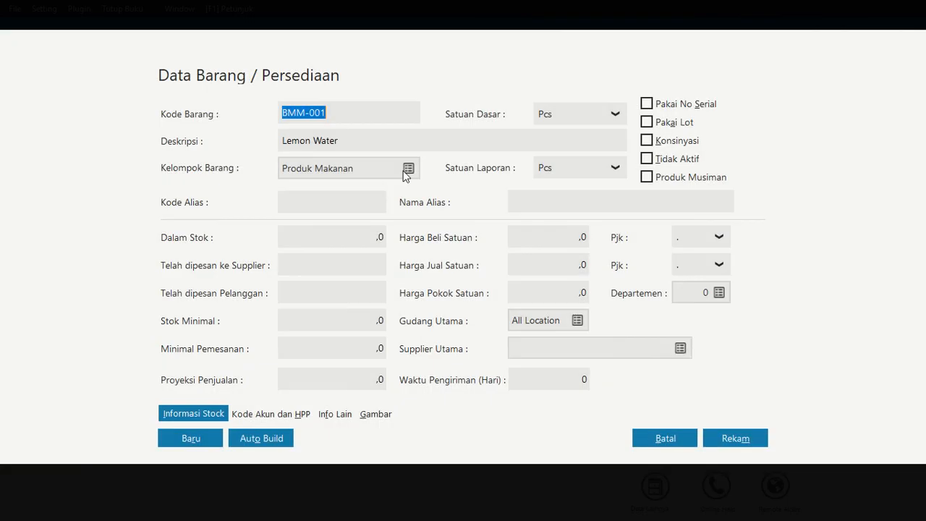
{"action": "left_click", "coordinate": [409, 169]}
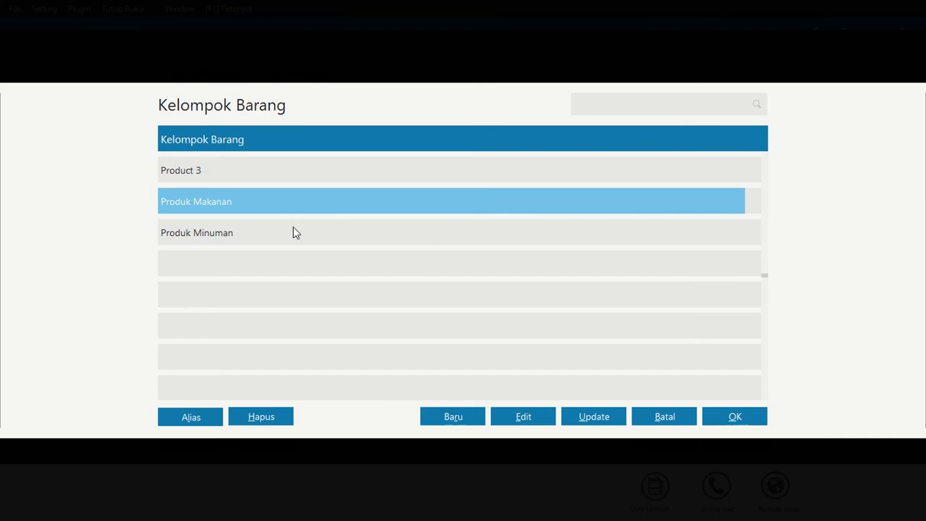
{"action": "left_click", "coordinate": [292, 232]}
{"action": "left_click", "coordinate": [720, 425]}
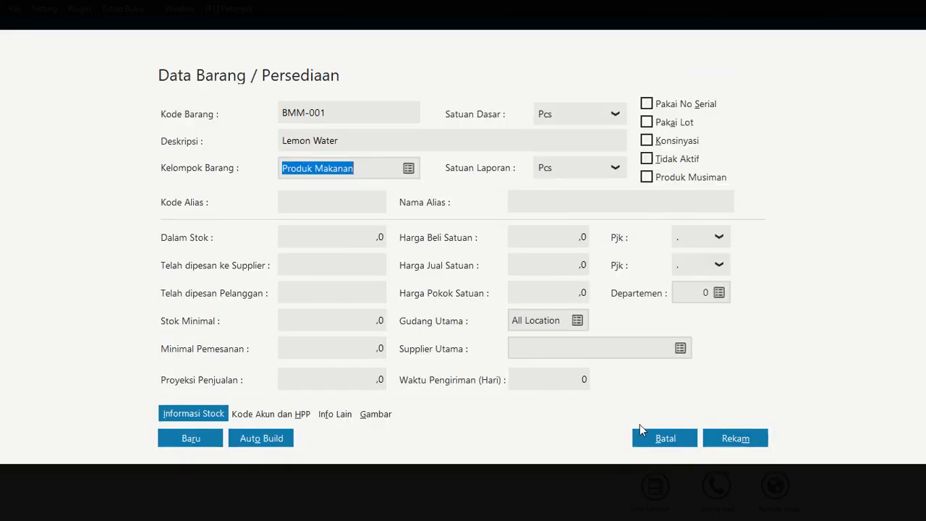
{"action": "left_click", "coordinate": [732, 441]}
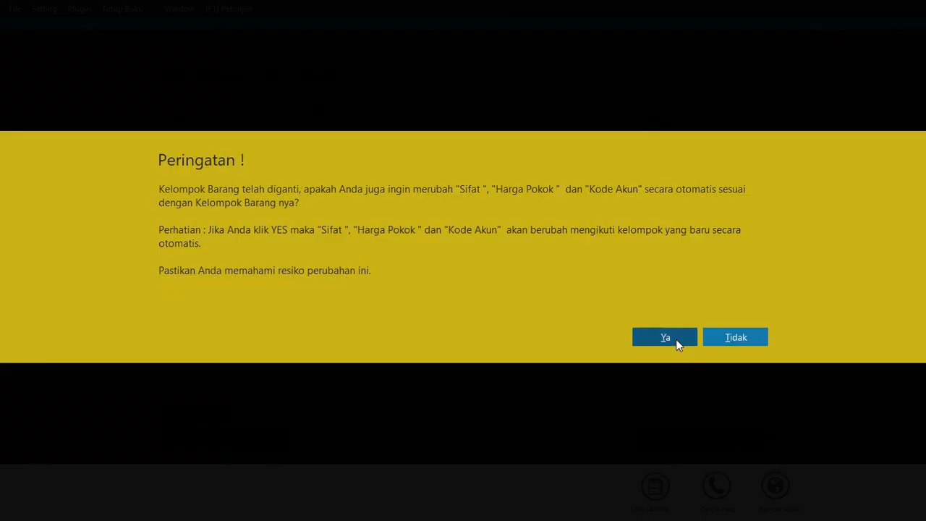
{"action": "left_click", "coordinate": [676, 339]}
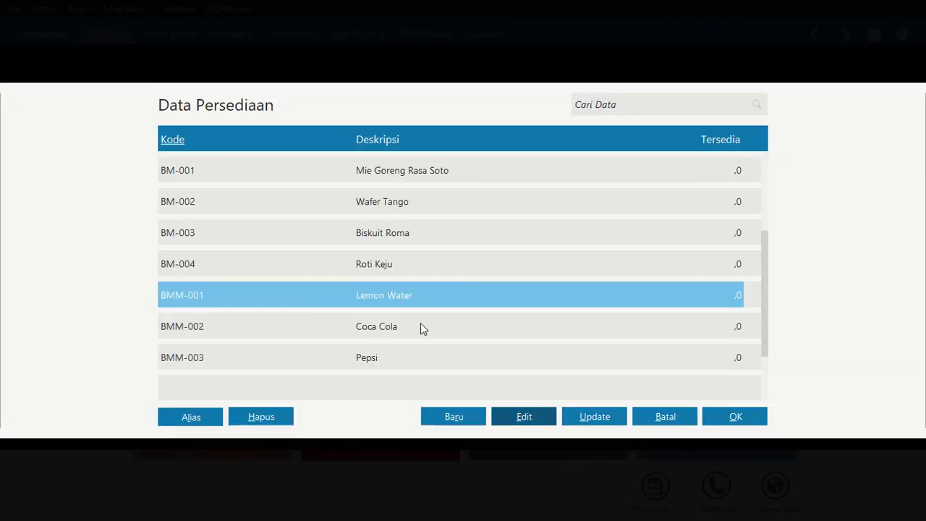
Record the opening balance of BM-001 Mie Goreng Rasa Soto with an initial stock of 5000 and a unit cost of 1000
{"action": "left_click", "coordinate": [373, 175]}
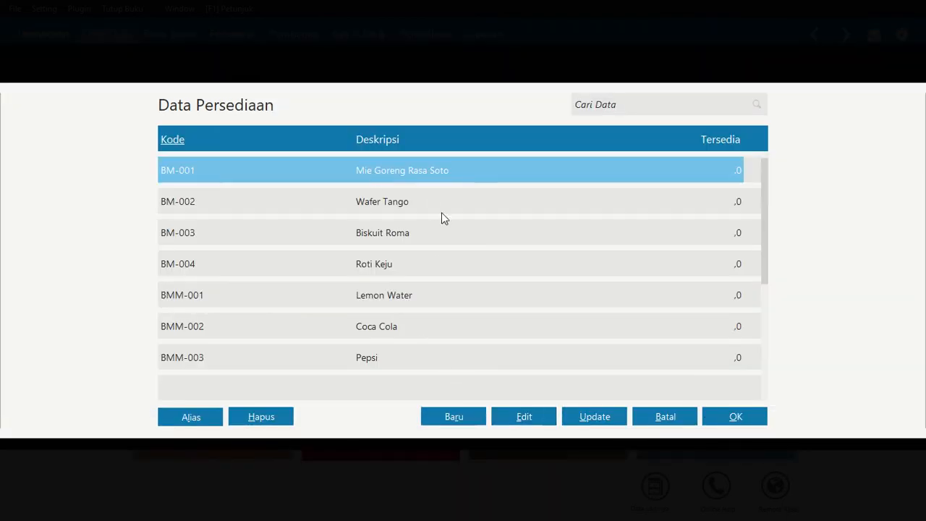
{"action": "left_click", "coordinate": [730, 413]}
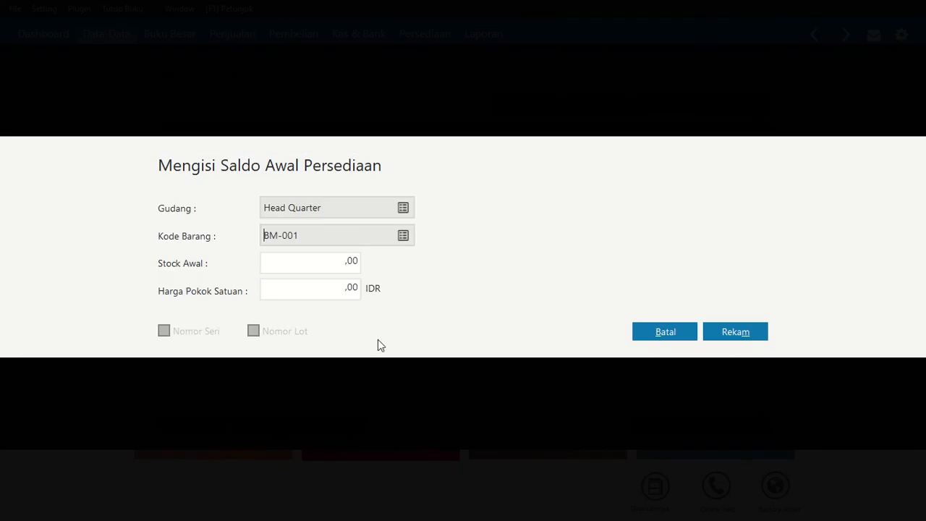
{"action": "left_click", "coordinate": [333, 262]}
{"action": "type", "text": "5000"}
{"action": "key", "text": "Tab"}
{"action": "type", "text": "1"}
{"action": "type", "text": "000"}
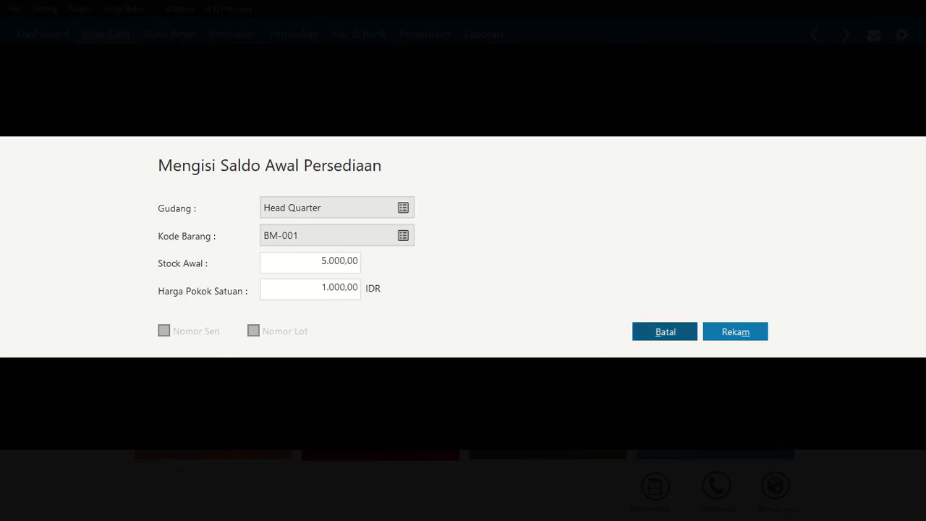
{"action": "left_click", "coordinate": [753, 333]}
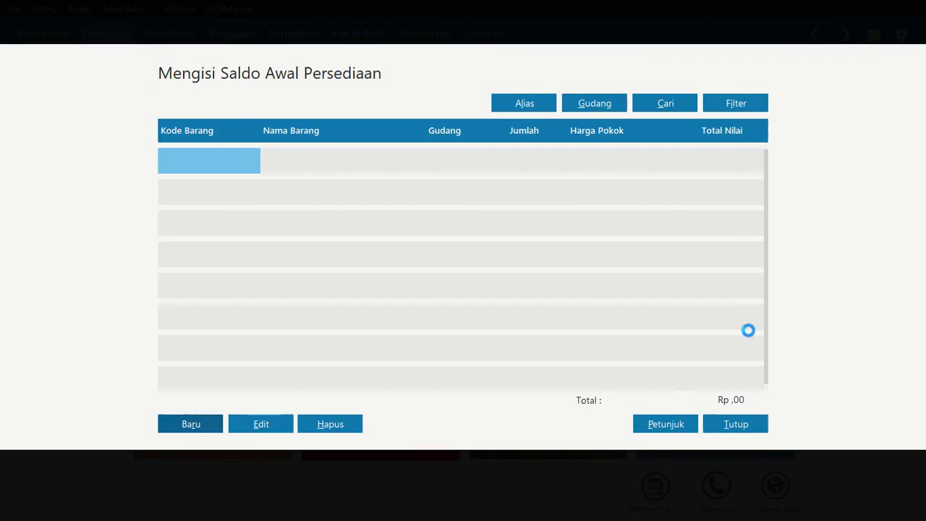
Add an opening balance for BM-002 Wafer Tango with an initial stock of 3000 and a unit cost of 4500
{"action": "left_click", "coordinate": [189, 424]}
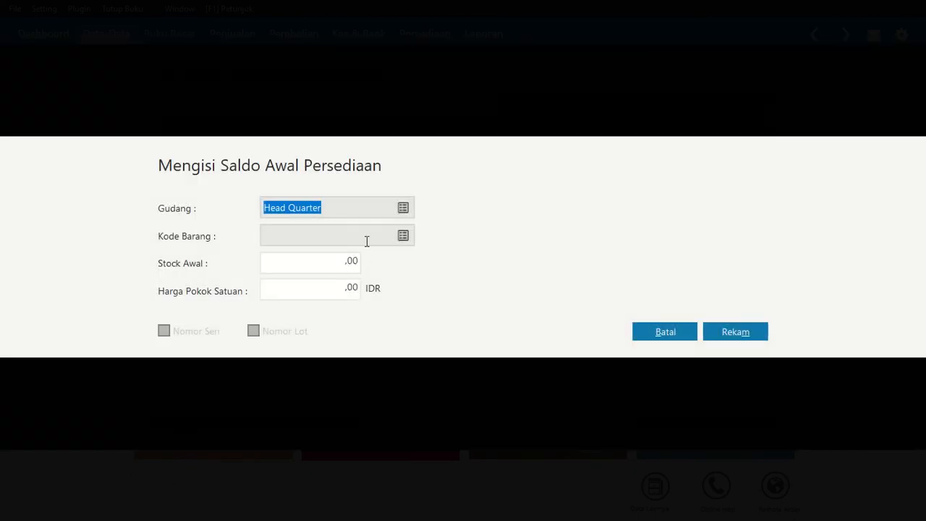
{"action": "left_click", "coordinate": [406, 236]}
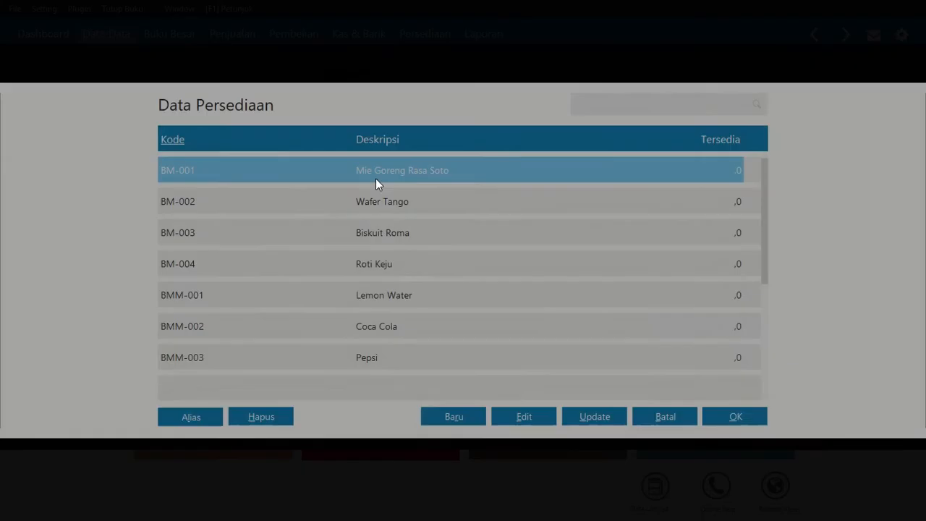
{"action": "left_click", "coordinate": [376, 201]}
{"action": "left_click", "coordinate": [736, 417]}
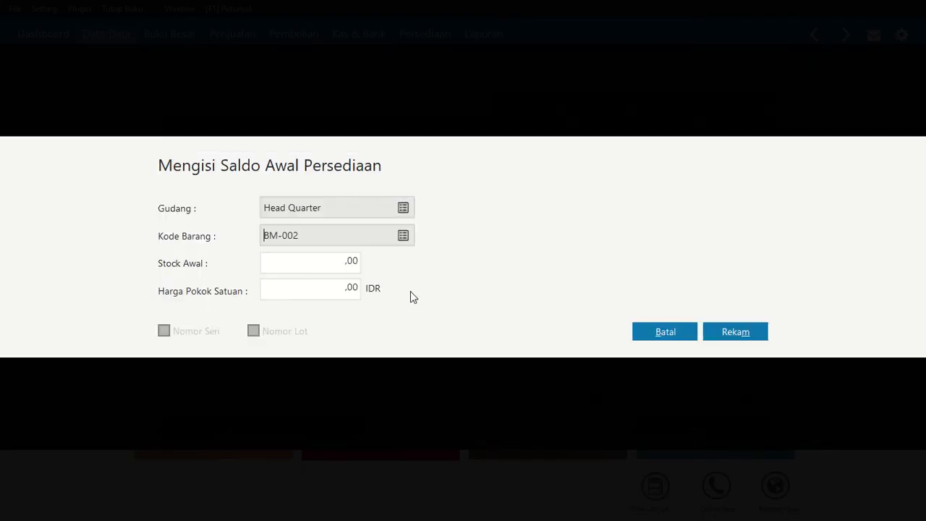
{"action": "left_click", "coordinate": [333, 259]}
{"action": "type", "text": "3."}
{"action": "type", "text": "000"}
{"action": "key", "text": "Tab"}
{"action": "type", "text": "4500"}
{"action": "key", "text": "Tab"}
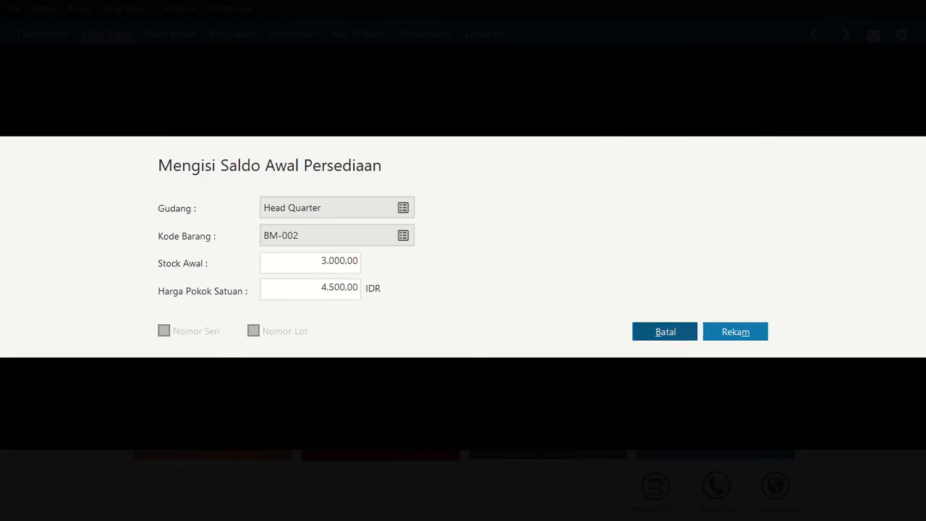
{"action": "left_click", "coordinate": [728, 333]}
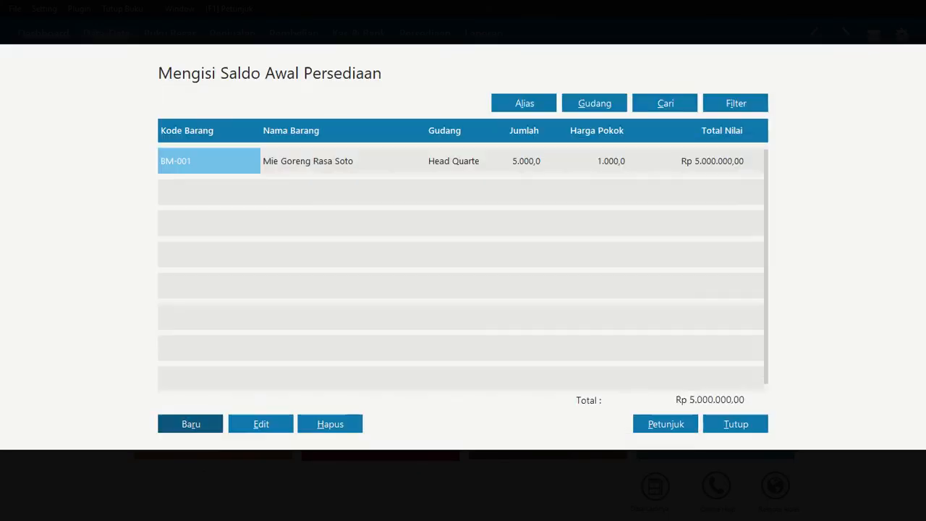
Add an opening balance for BM-003 Biskuit Roma with an initial stock of 1000 and a unit cost of 10000
{"action": "left_click", "coordinate": [190, 426]}
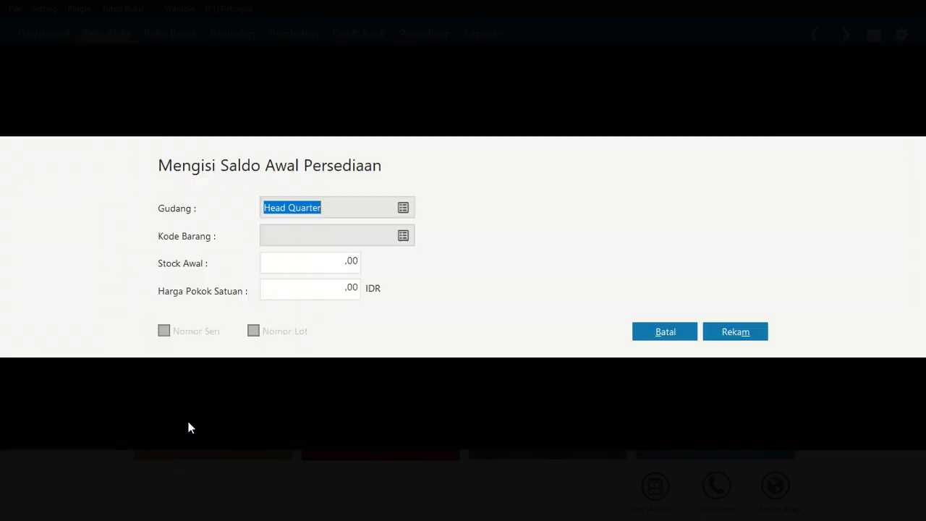
{"action": "left_click", "coordinate": [403, 236]}
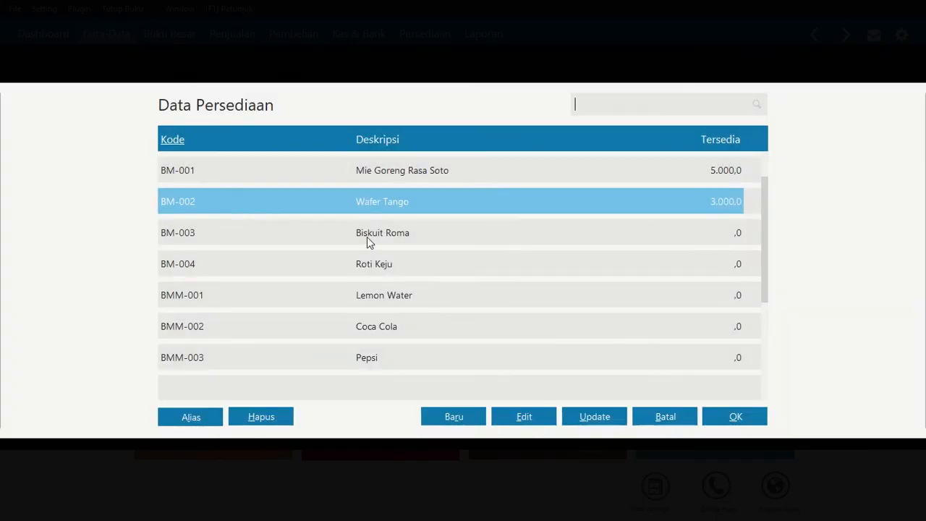
{"action": "left_click", "coordinate": [367, 237]}
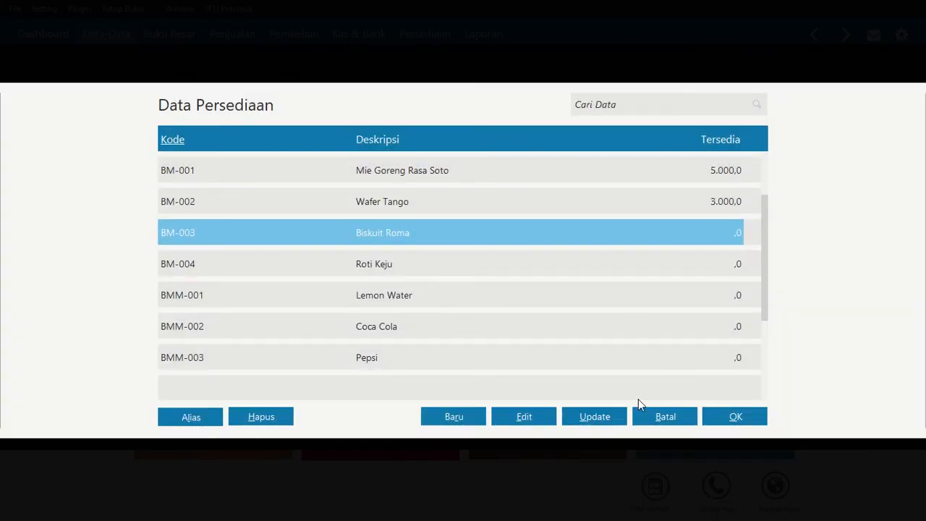
{"action": "left_click", "coordinate": [739, 419]}
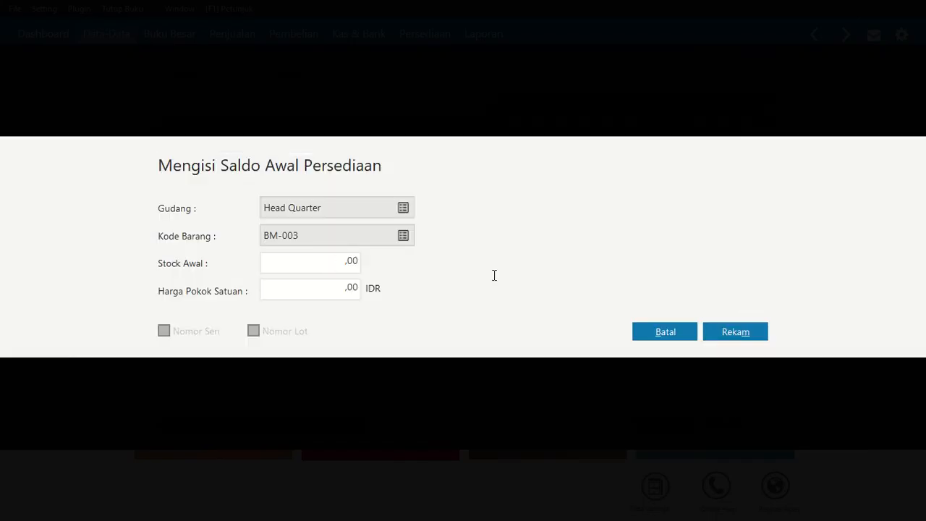
{"action": "key", "text": "Tab"}
{"action": "type", "text": "1."}
{"action": "type", "text": "000"}
{"action": "key", "text": "Tab"}
{"action": "type", "text": "1"}
{"action": "key", "text": "Tab"}
{"action": "left_click", "coordinate": [755, 336]}
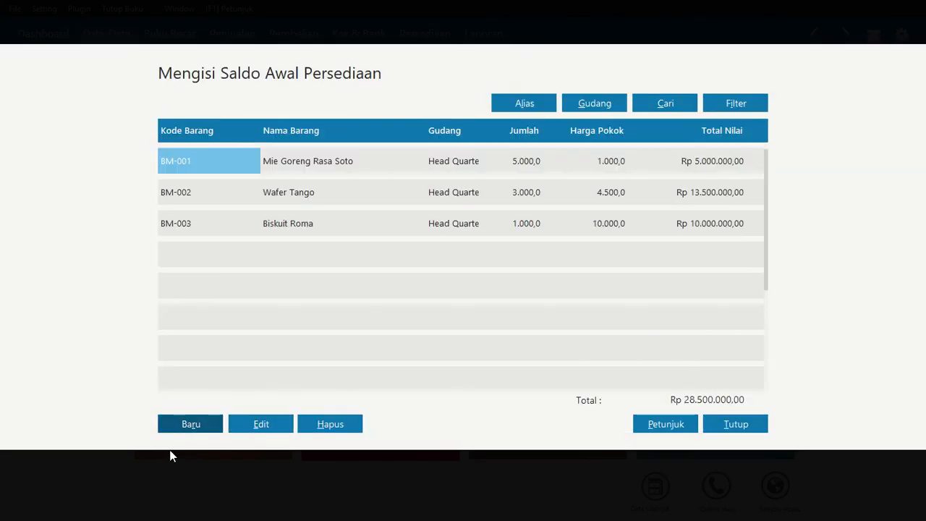
Add an opening balance for BM-004 Roti Keju with an initial stock of 500 and a unit cost of 8000
{"action": "left_click", "coordinate": [175, 422]}
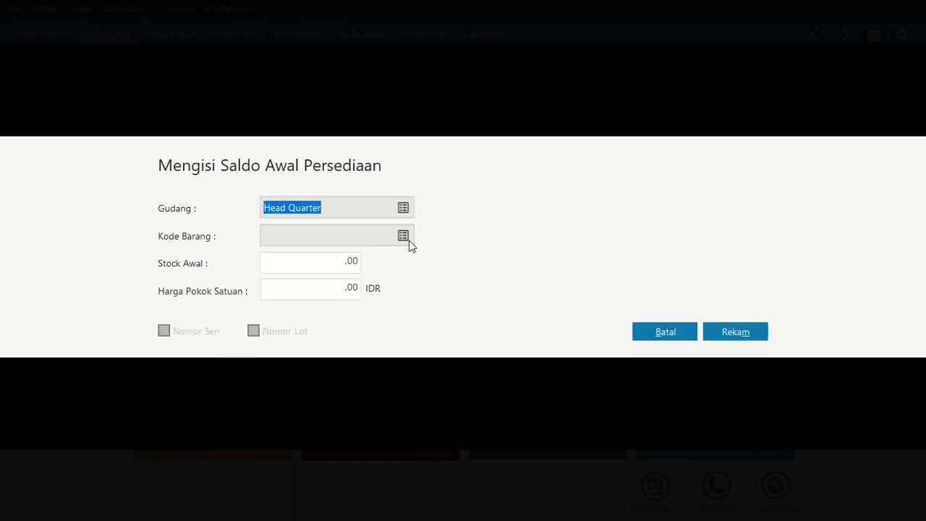
{"action": "left_click", "coordinate": [407, 240]}
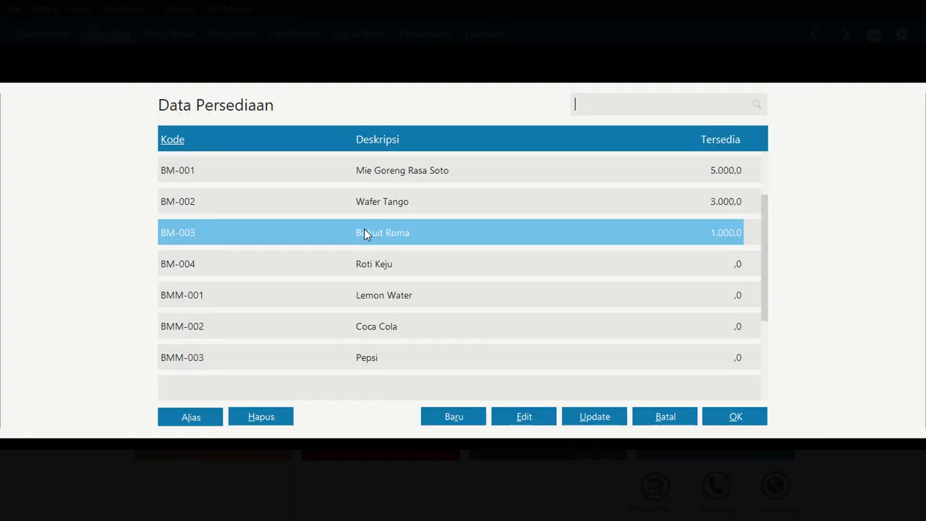
{"action": "left_click", "coordinate": [366, 264]}
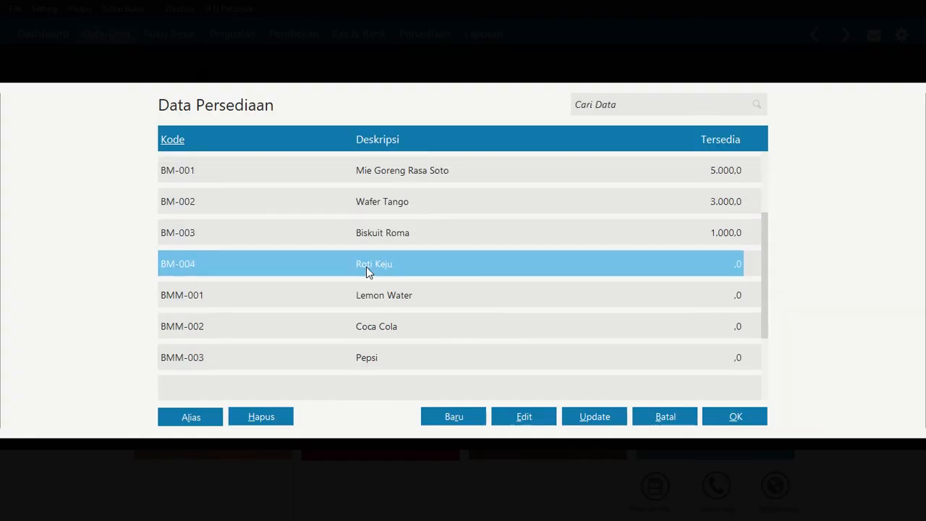
{"action": "left_click", "coordinate": [726, 414]}
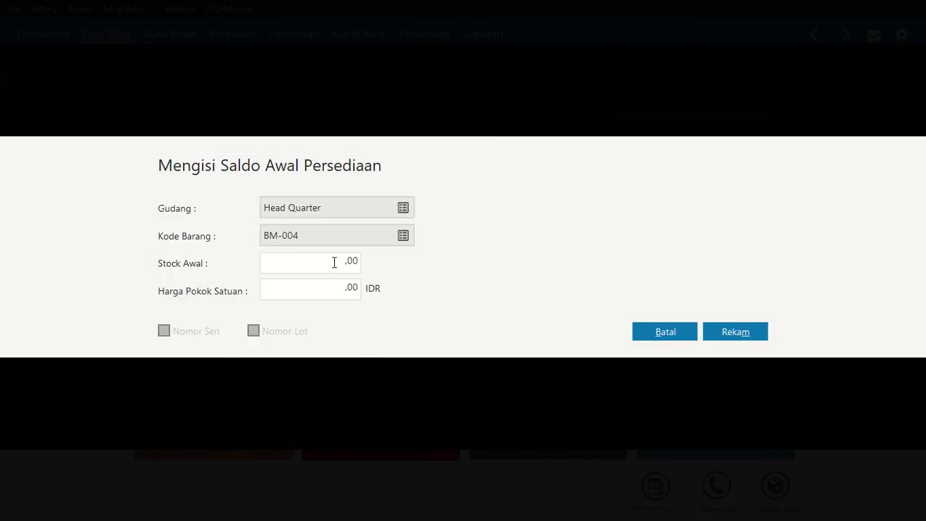
{"action": "left_click", "coordinate": [335, 262]}
{"action": "type", "text": "500"}
{"action": "key", "text": "Tab"}
{"action": "type", "text": "800"}
{"action": "key", "text": "Tab"}
{"action": "left_click", "coordinate": [757, 334]}
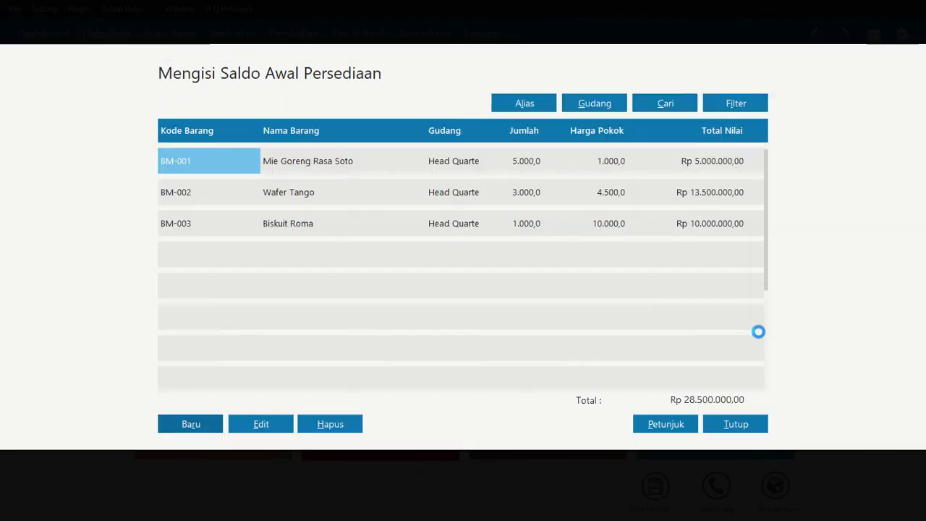
Add an opening balance for BMM-001 Lemon Water with an initial stock of 280 and a unit cost of 5000
{"action": "left_click", "coordinate": [208, 424]}
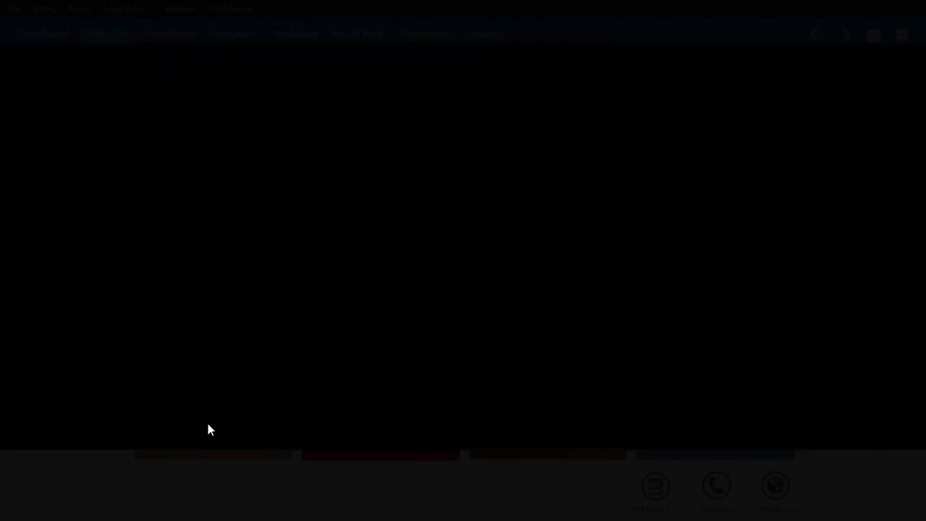
{"action": "left_click", "coordinate": [404, 237]}
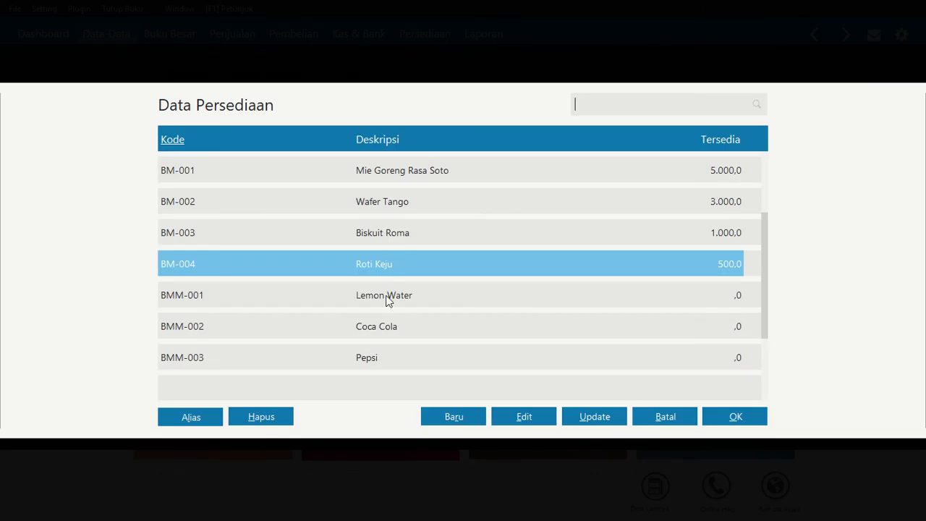
{"action": "left_click", "coordinate": [386, 301]}
{"action": "left_click", "coordinate": [724, 421]}
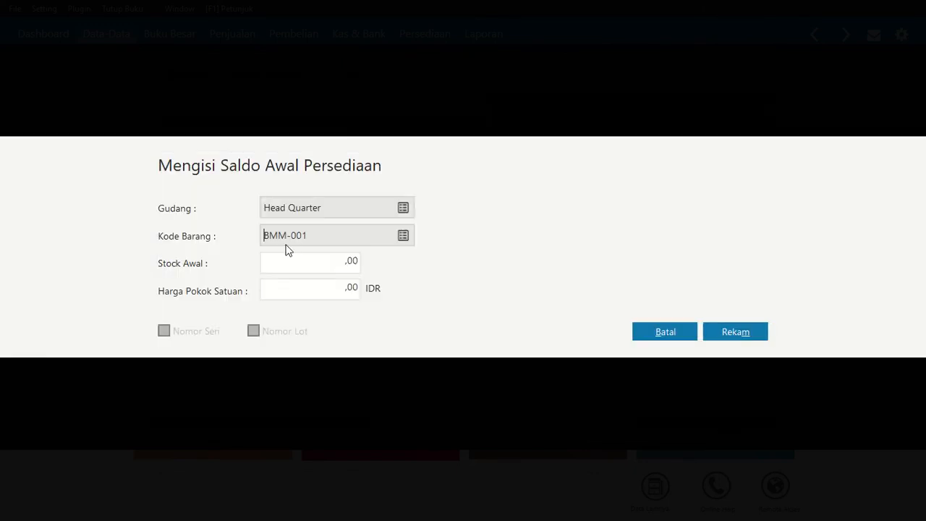
{"action": "key", "text": "Tab"}
{"action": "type", "text": "280"}
{"action": "key", "text": "Tab"}
{"action": "type", "text": "500"}
{"action": "key", "text": "Tab"}
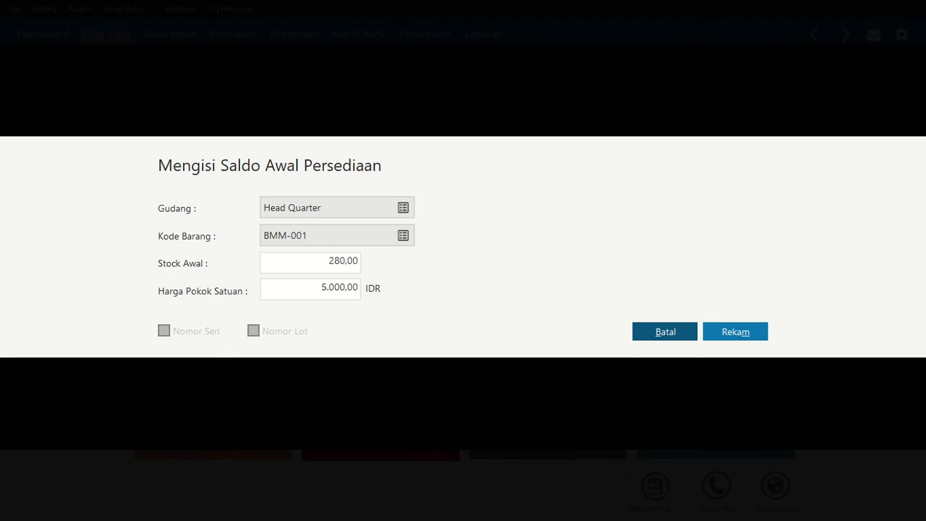
{"action": "left_click", "coordinate": [763, 334]}
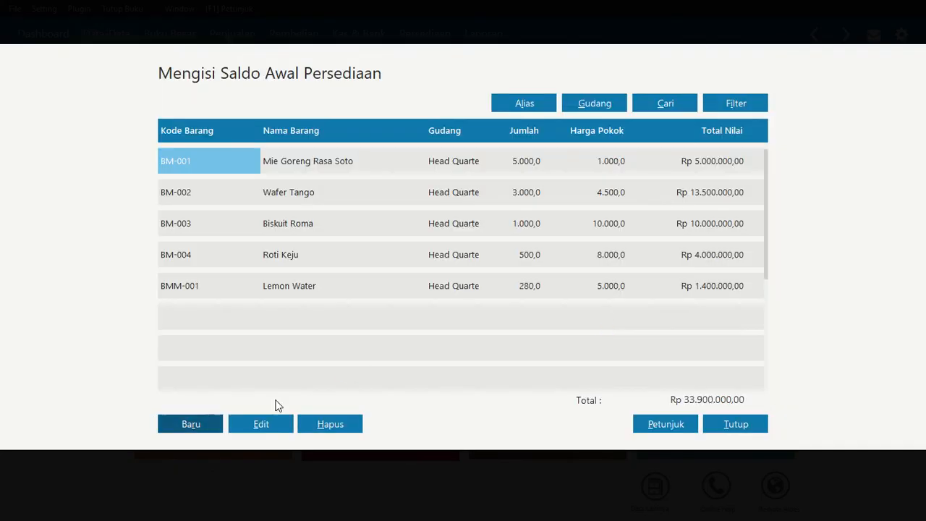
Add an opening balance for BMM-002 Coca Cola with an initial stock of 300 and a unit cost of 7000
{"action": "left_click", "coordinate": [210, 426]}
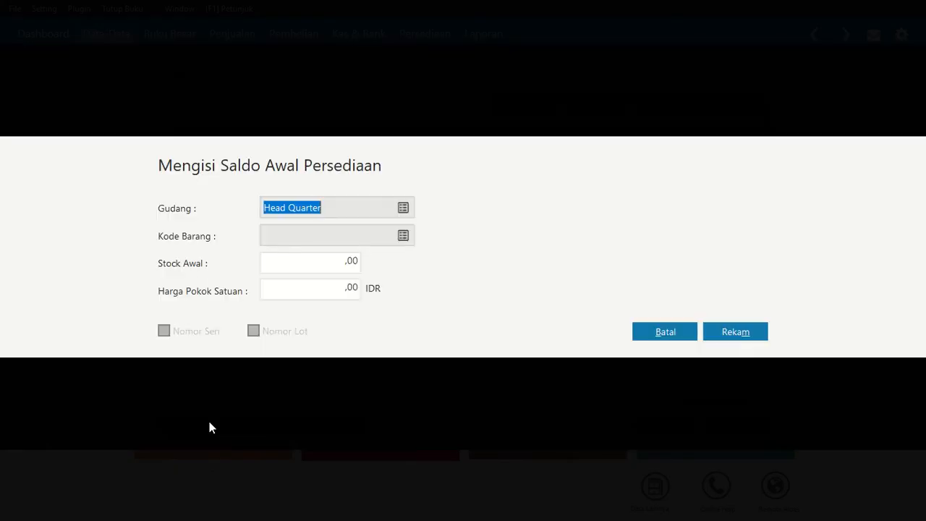
{"action": "left_click", "coordinate": [404, 238]}
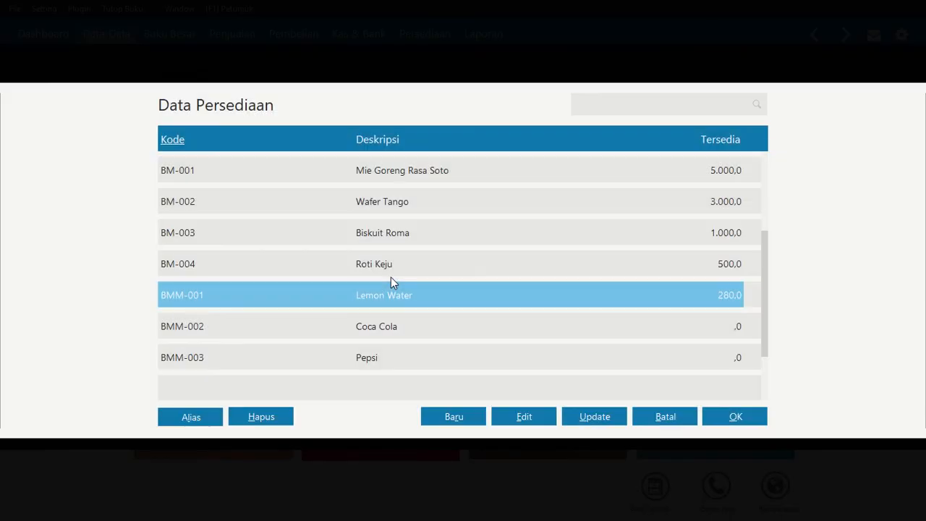
{"action": "left_click", "coordinate": [387, 325]}
{"action": "left_click", "coordinate": [721, 420]}
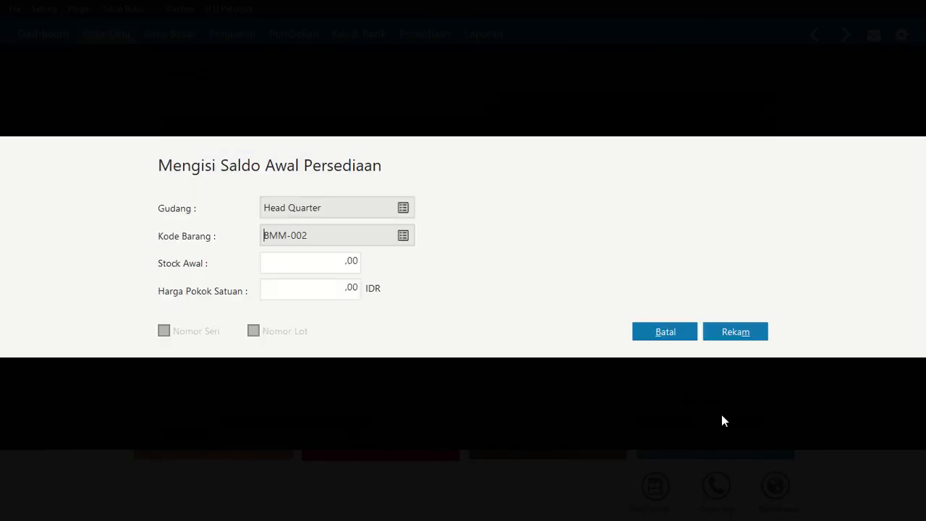
{"action": "left_click", "coordinate": [342, 264]}
{"action": "type", "text": "300"}
{"action": "key", "text": "Tab"}
{"action": "type", "text": "7.000"}
{"action": "key", "text": "Tab"}
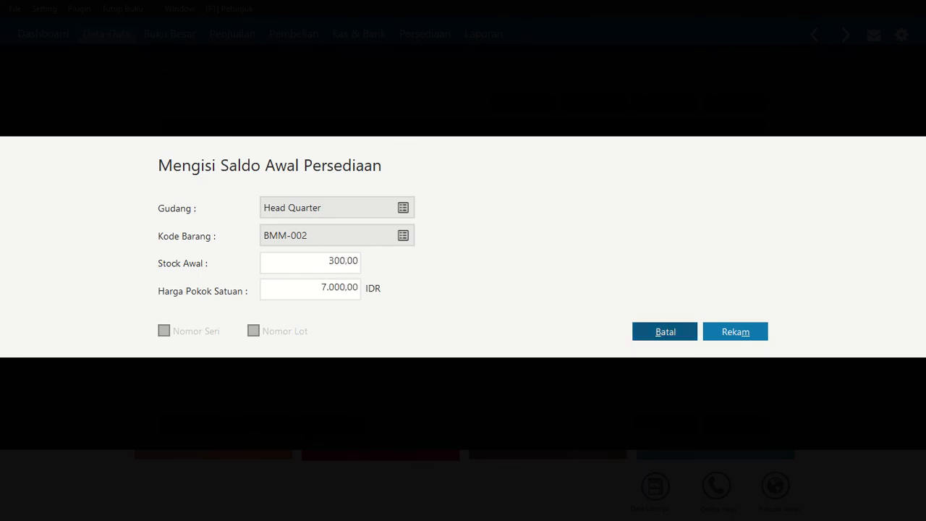
{"action": "left_click", "coordinate": [748, 333]}
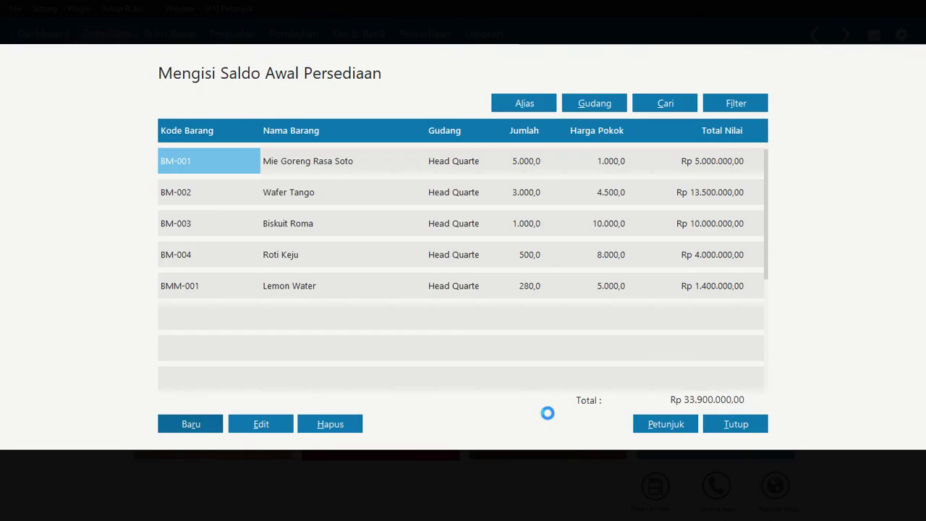
Add an opening balance for BMM-003 Pepsi with an initial stock of 500 and a unit cost of 8000
{"action": "left_click", "coordinate": [204, 431]}
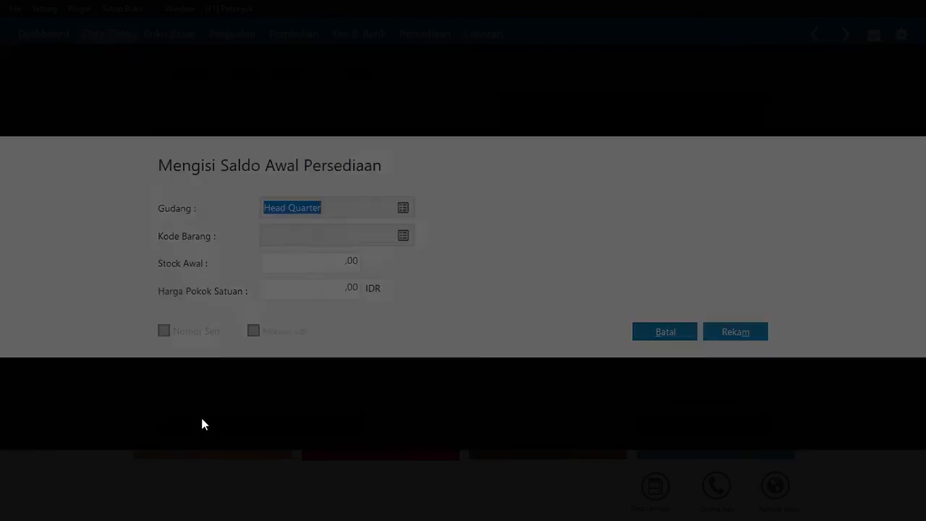
{"action": "left_click", "coordinate": [404, 237]}
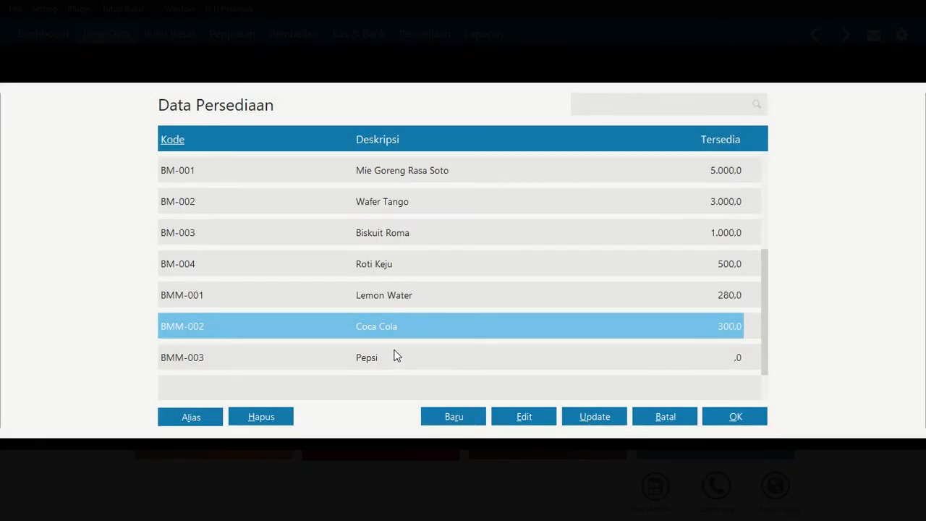
{"action": "left_click", "coordinate": [394, 357]}
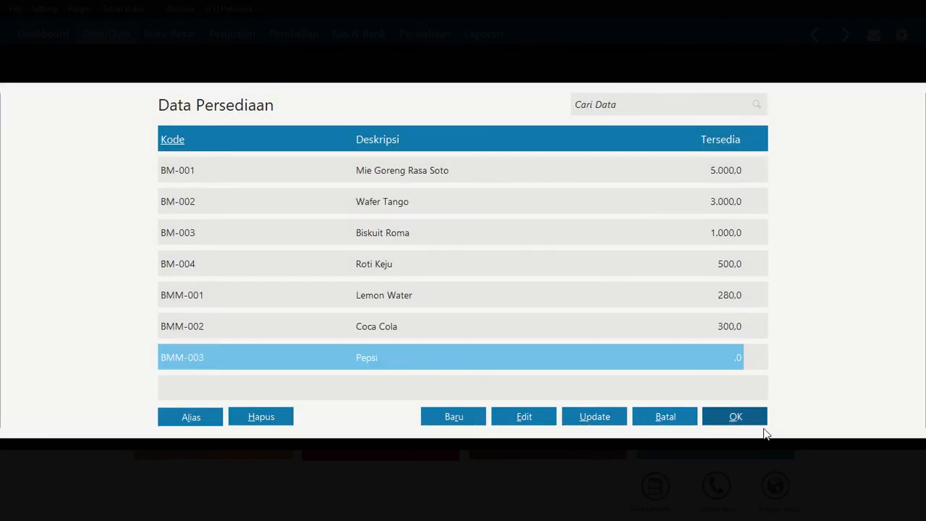
{"action": "left_click", "coordinate": [733, 417]}
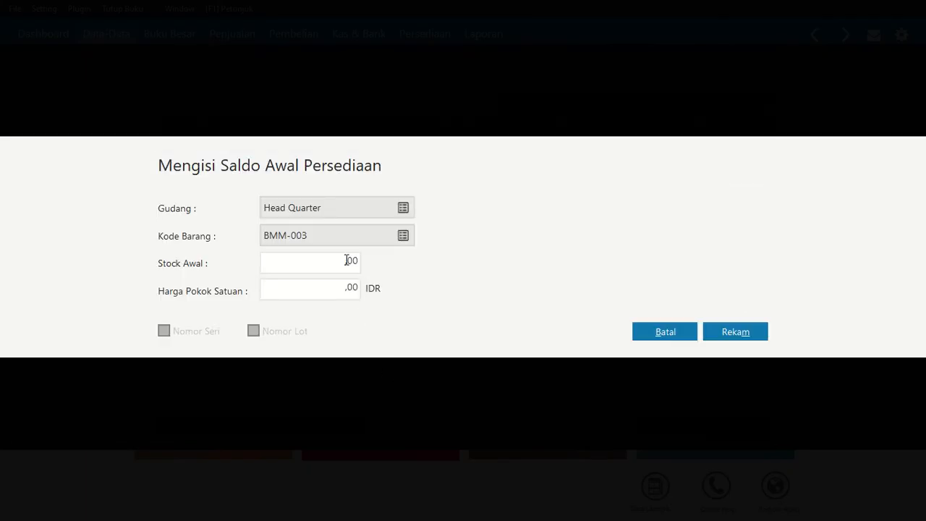
{"action": "left_click", "coordinate": [349, 261]}
{"action": "type", "text": "500"}
{"action": "key", "text": "Tab"}
{"action": "type", "text": "8000"}
{"action": "key", "text": "Tab"}
{"action": "left_click", "coordinate": [721, 327]}
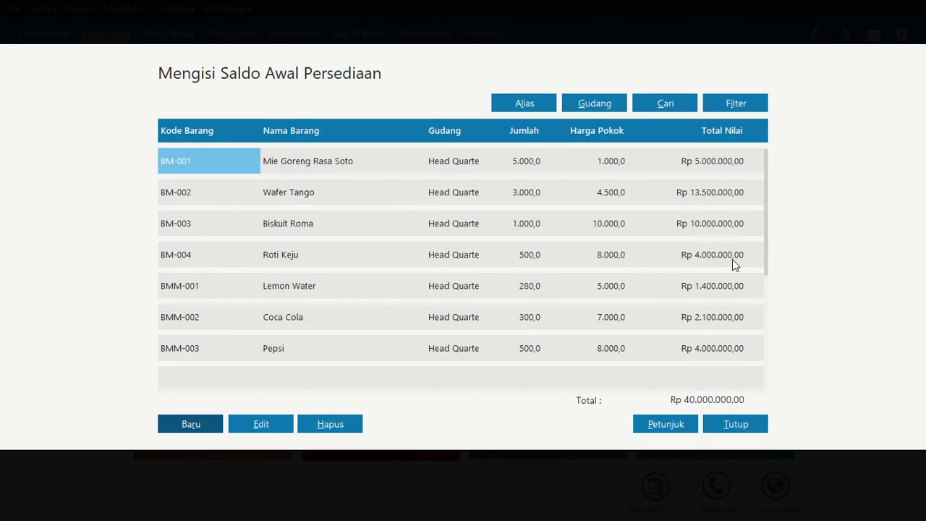
Close the inventory opening balances and run the recalculation of the ending inventory balances
{"action": "left_click", "coordinate": [735, 425]}
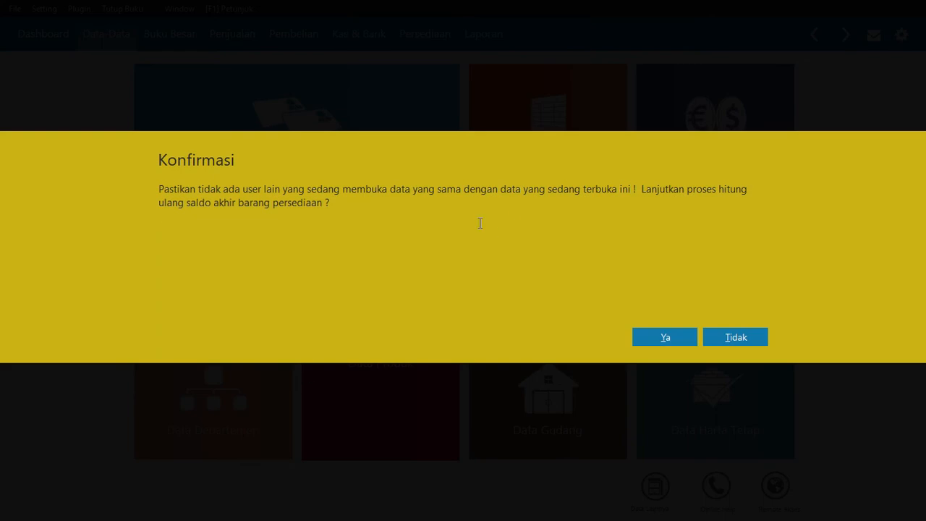
{"action": "left_click", "coordinate": [666, 339]}
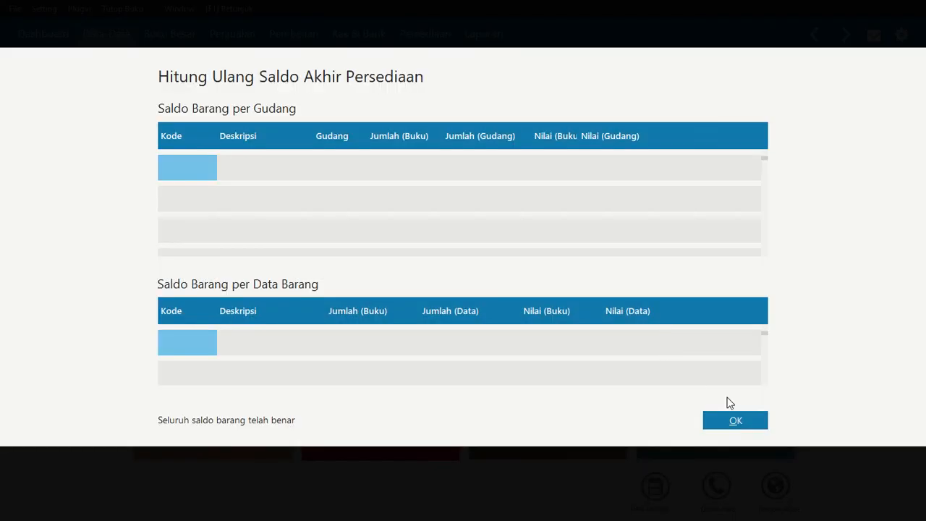
{"action": "left_click", "coordinate": [728, 423]}
{"action": "mouse_move", "coordinate": [410, 360]}
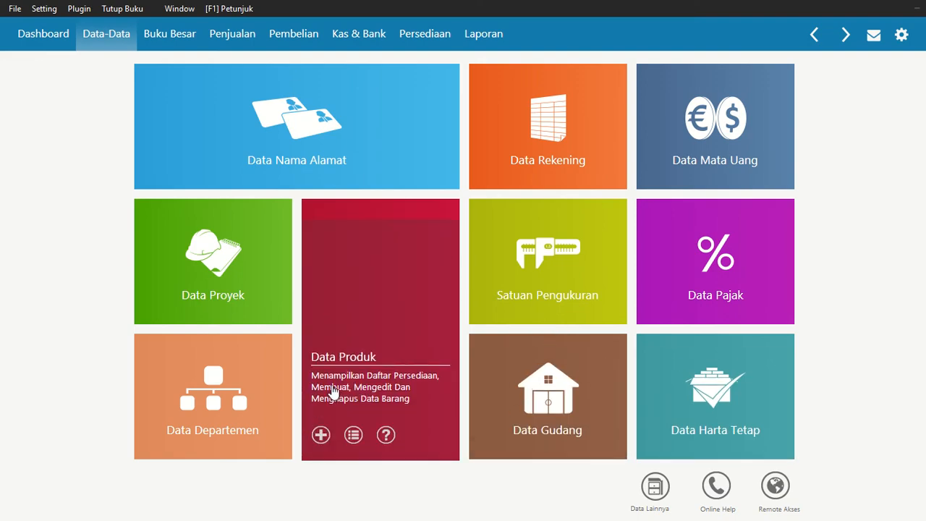
Switch to the assignment PDF in Nitro Pro, read the January transactions for PT. Anugerah, and return to Zahir
{"action": "key", "text": "alt+Tab"}
{"action": "scroll", "coordinate": [331, 307], "scroll_direction": "down", "scroll_amount": 10}
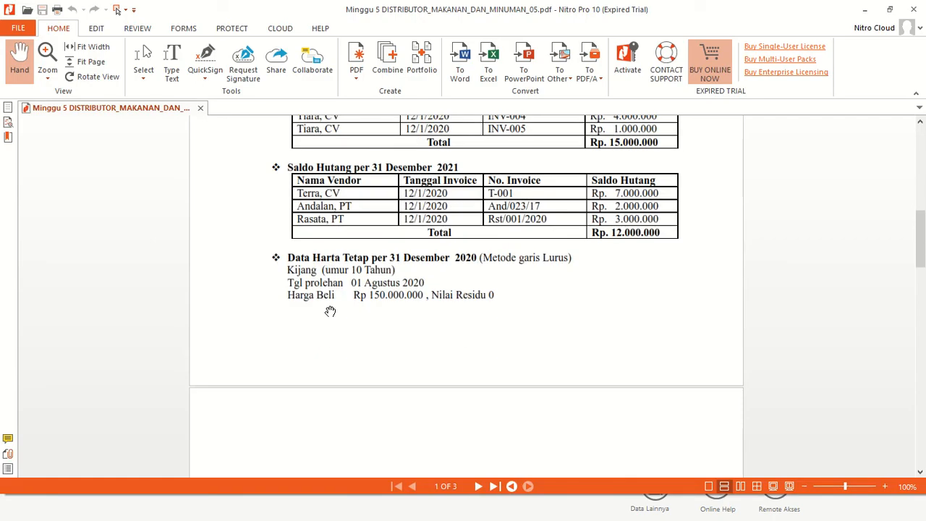
{"action": "scroll", "coordinate": [331, 309], "scroll_direction": "down", "scroll_amount": 2}
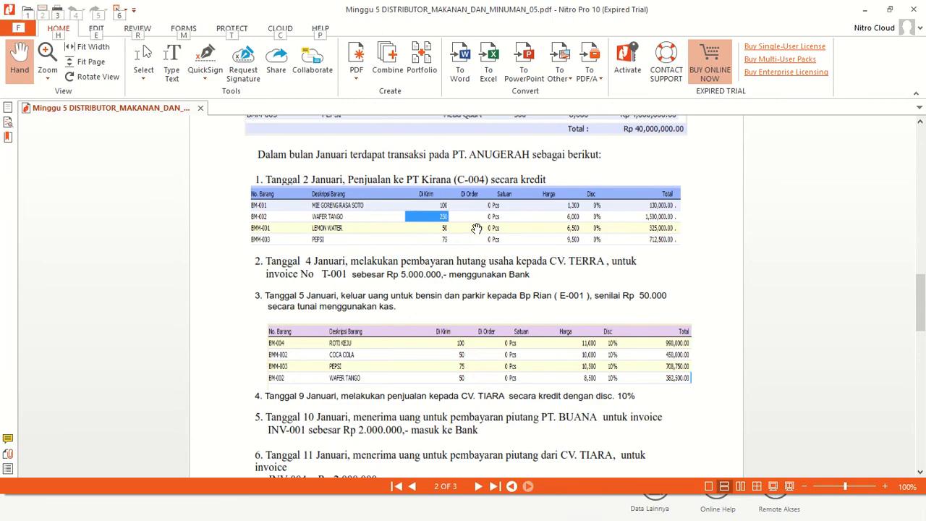
{"action": "key", "text": "alt+Tab"}
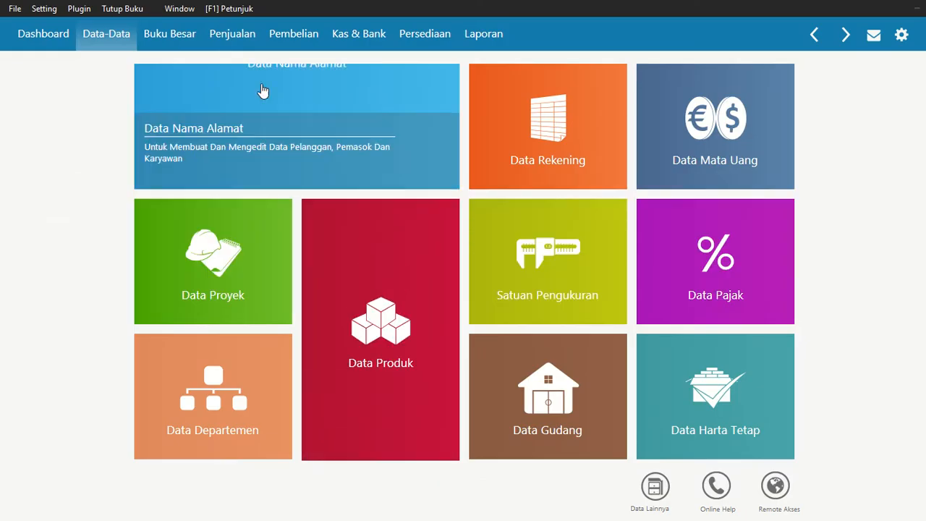
Start a new sales invoice in the sales module
{"action": "left_click", "coordinate": [217, 44]}
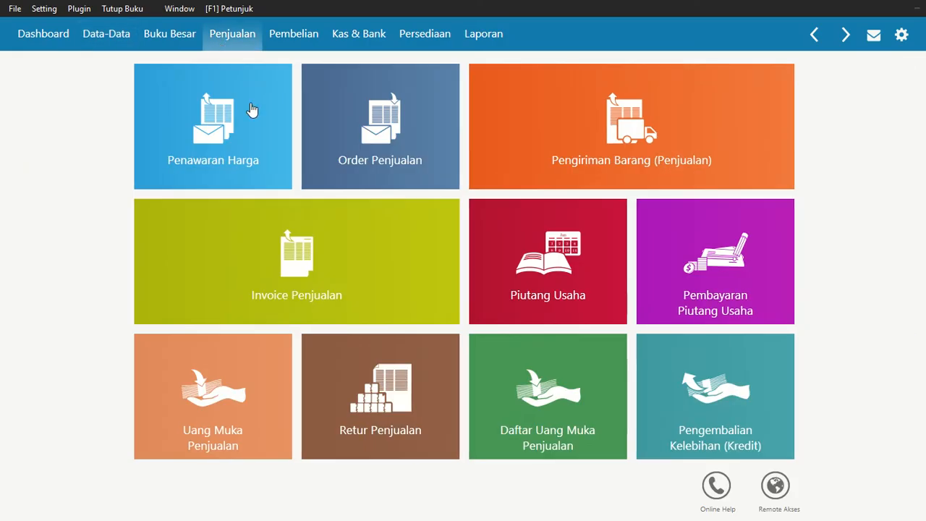
{"action": "mouse_move", "coordinate": [242, 283]}
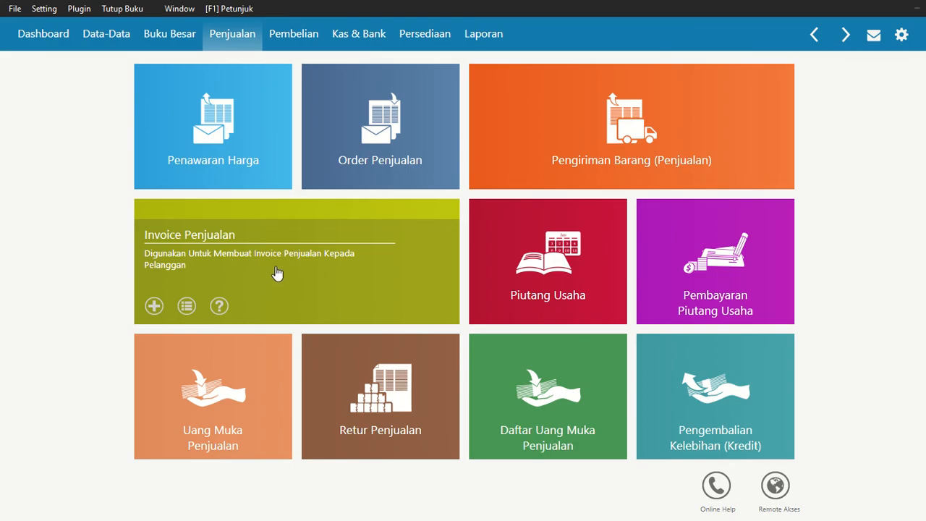
{"action": "left_click", "coordinate": [150, 306]}
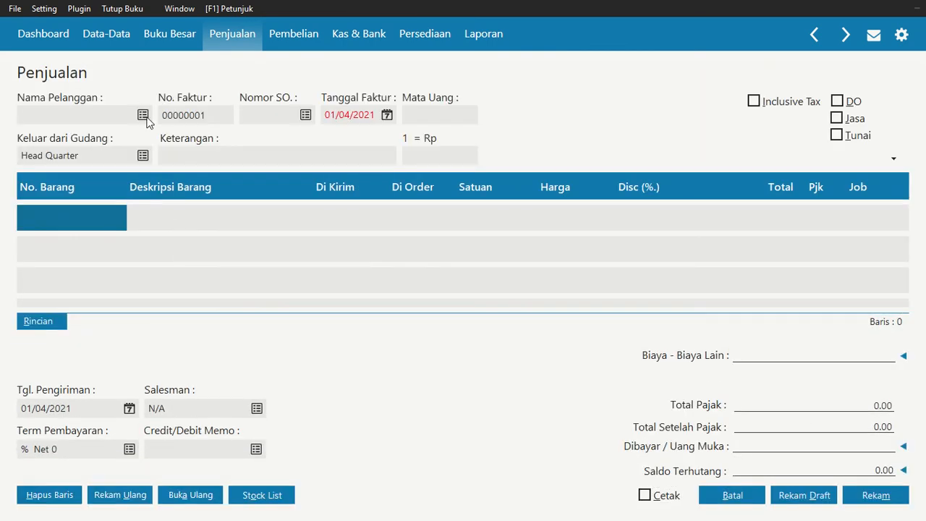
Create a new customer record for the company PT. Kirana and select it as the invoice's customer
{"action": "left_click", "coordinate": [145, 118]}
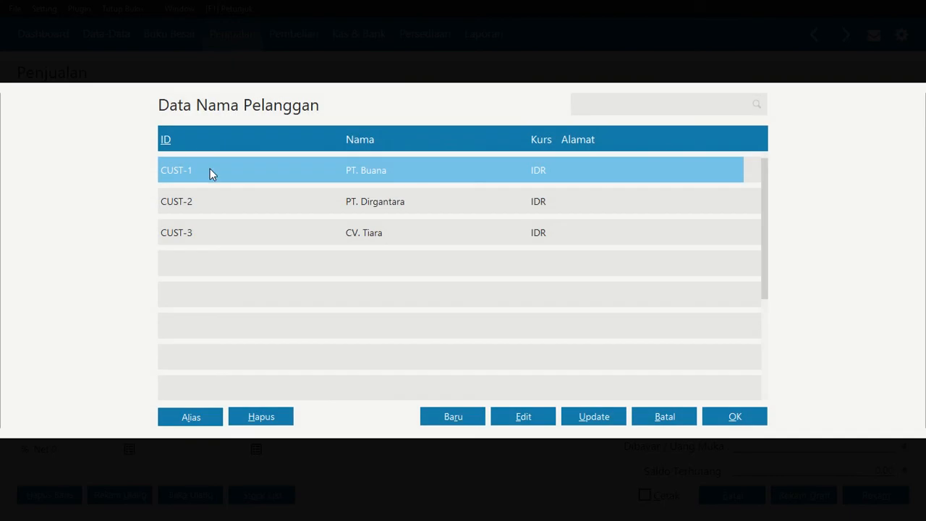
{"action": "left_click", "coordinate": [450, 424]}
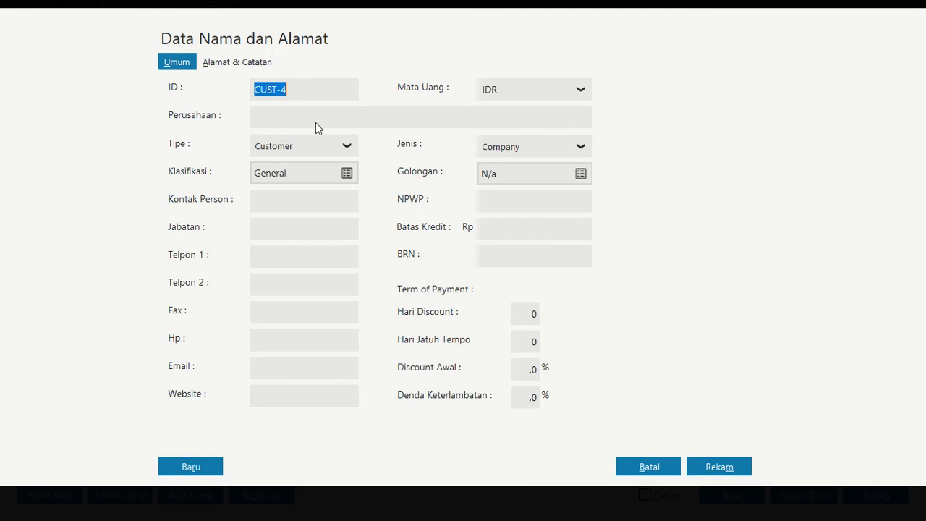
{"action": "left_click", "coordinate": [316, 116]}
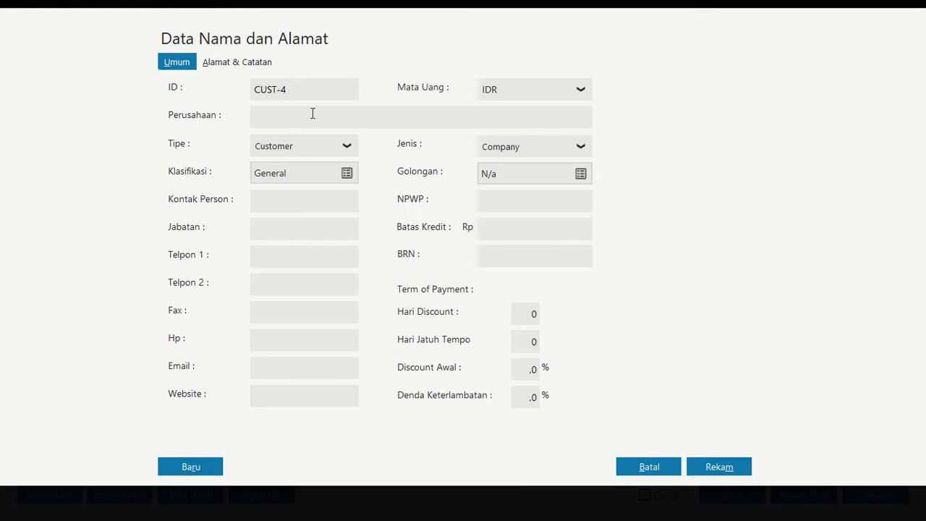
{"action": "type", "text": "PT. Kirana"}
{"action": "left_click", "coordinate": [726, 469]}
{"action": "left_click", "coordinate": [459, 273]}
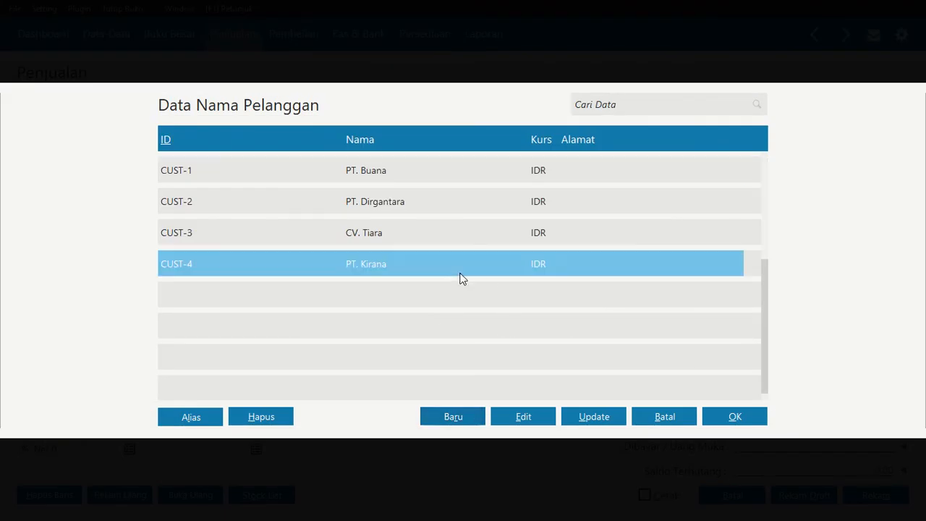
{"action": "left_click", "coordinate": [756, 418]}
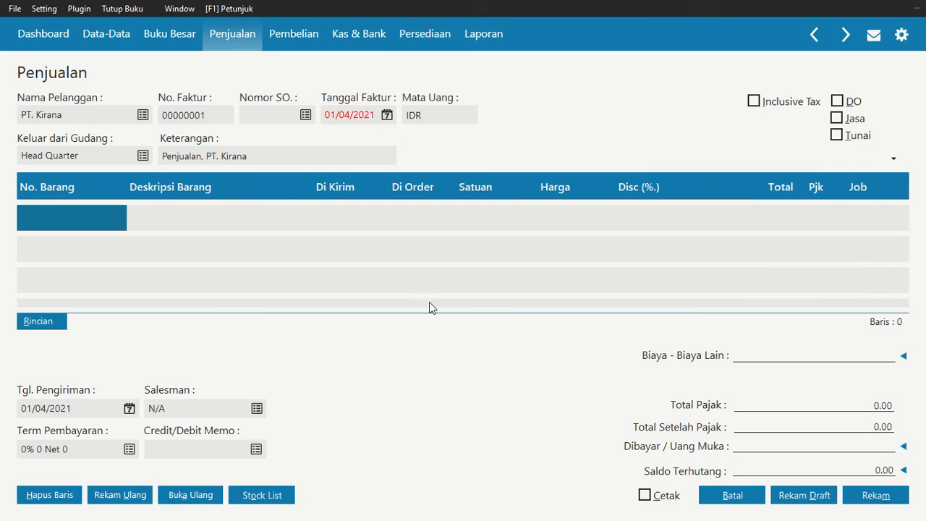
Set the invoice date to 2 January 2021
{"action": "mouse_move", "coordinate": [357, 12]}
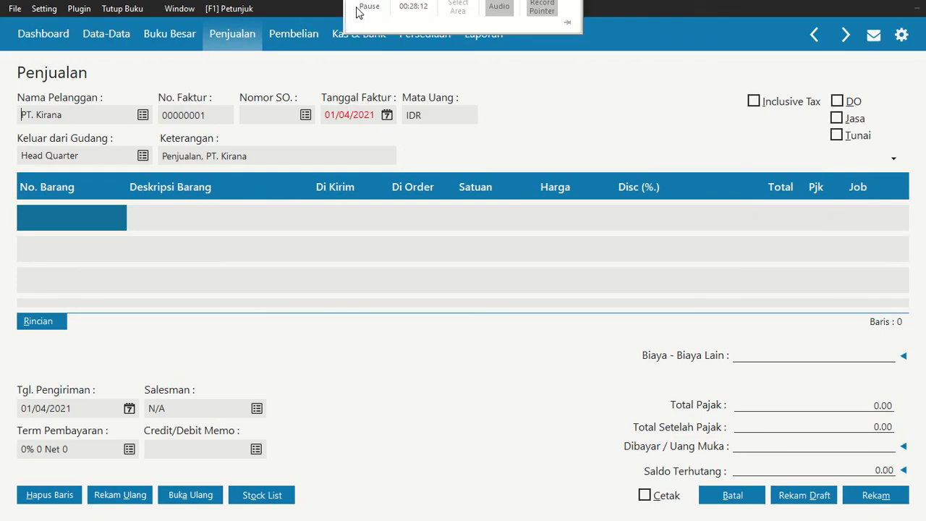
{"action": "left_click", "coordinate": [378, 30]}
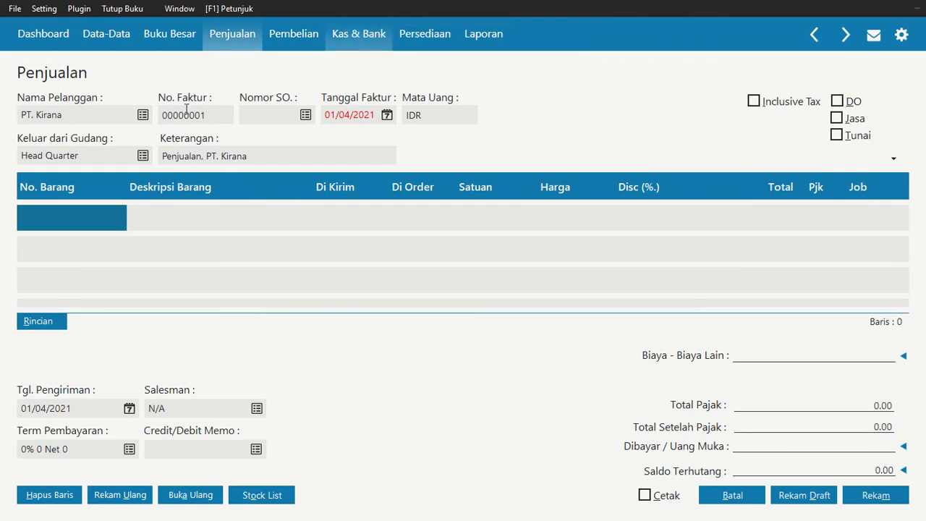
{"action": "left_click", "coordinate": [387, 118]}
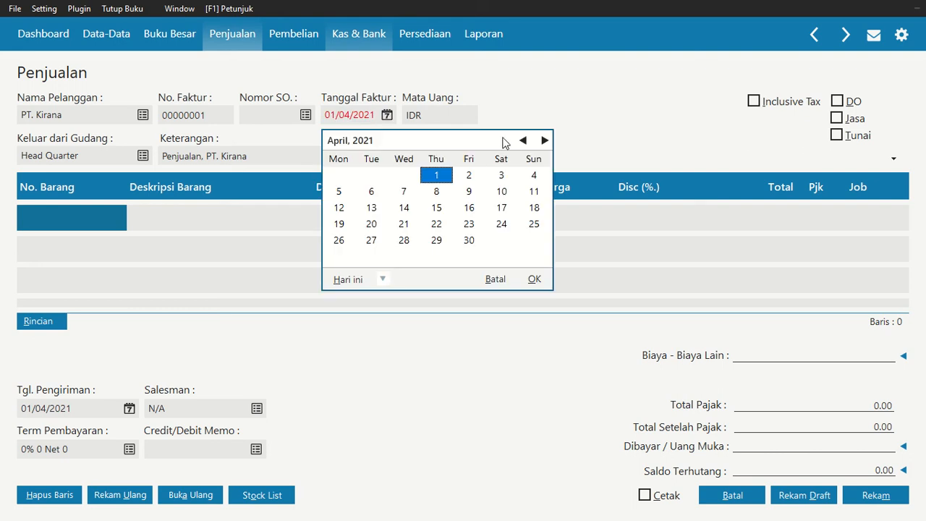
{"action": "left_click", "coordinate": [522, 141]}
{"action": "left_click", "coordinate": [522, 141]}
{"action": "left_click", "coordinate": [521, 142]}
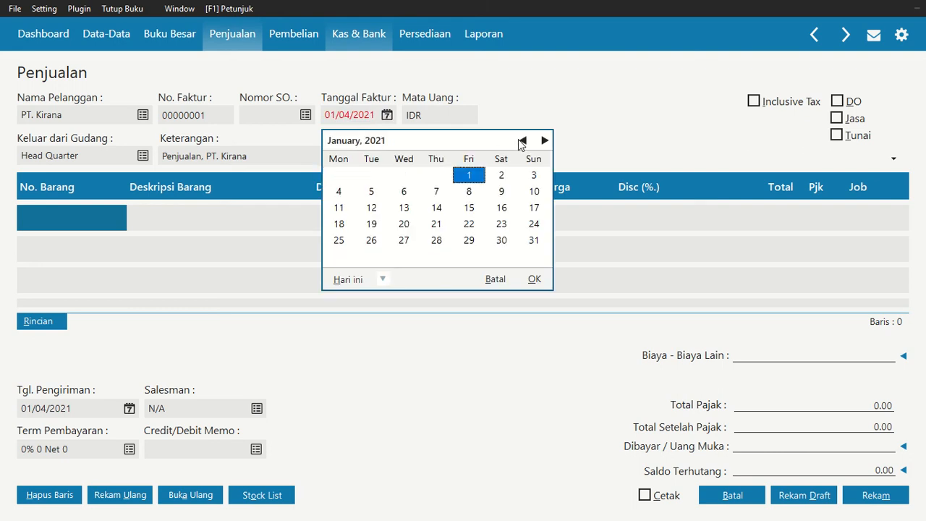
{"action": "left_click", "coordinate": [522, 141]}
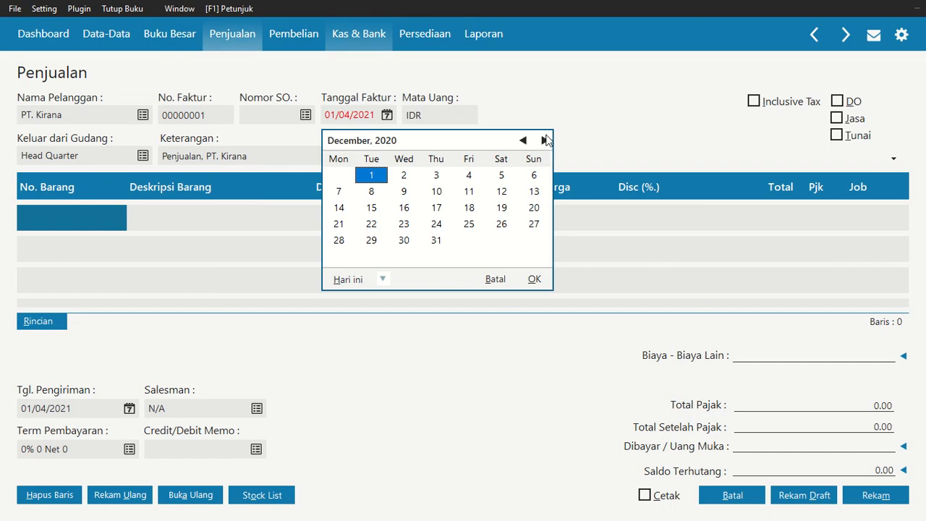
{"action": "left_click", "coordinate": [545, 141]}
{"action": "left_click", "coordinate": [502, 175]}
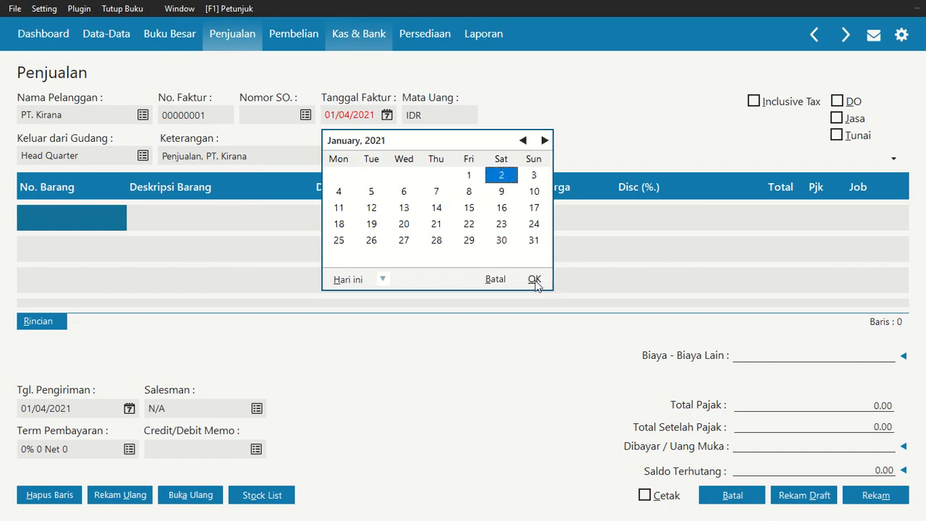
{"action": "left_click", "coordinate": [535, 279]}
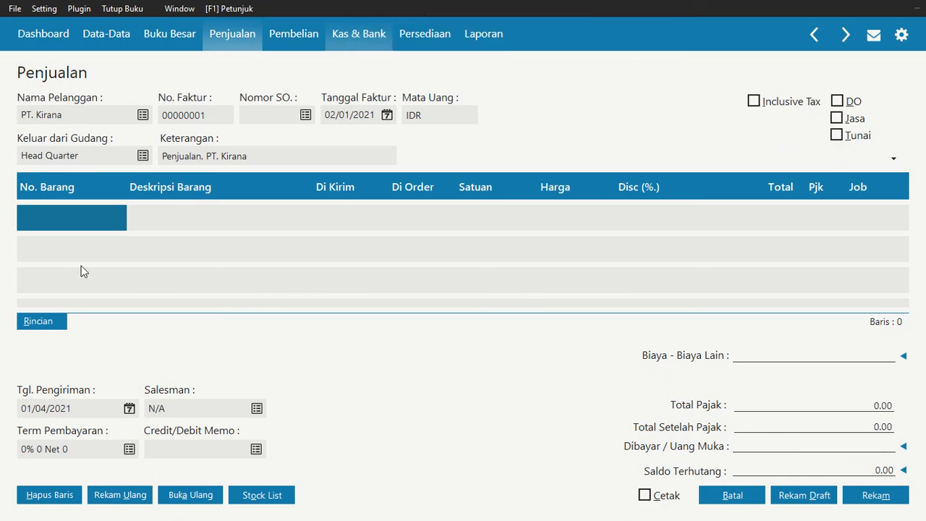
Add item BM-001 Mie Goreng Rasa Soto to the invoice's first line
{"action": "double_click", "coordinate": [89, 213]}
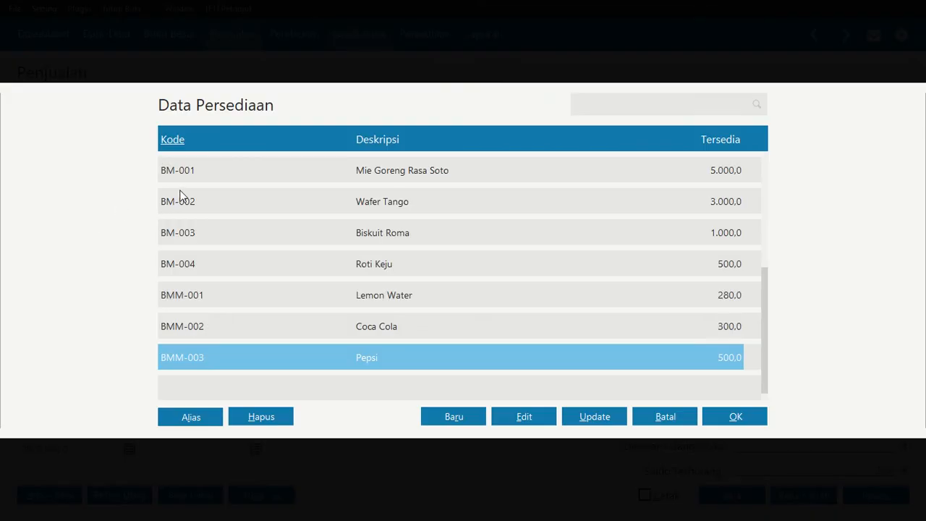
{"action": "left_click", "coordinate": [325, 171]}
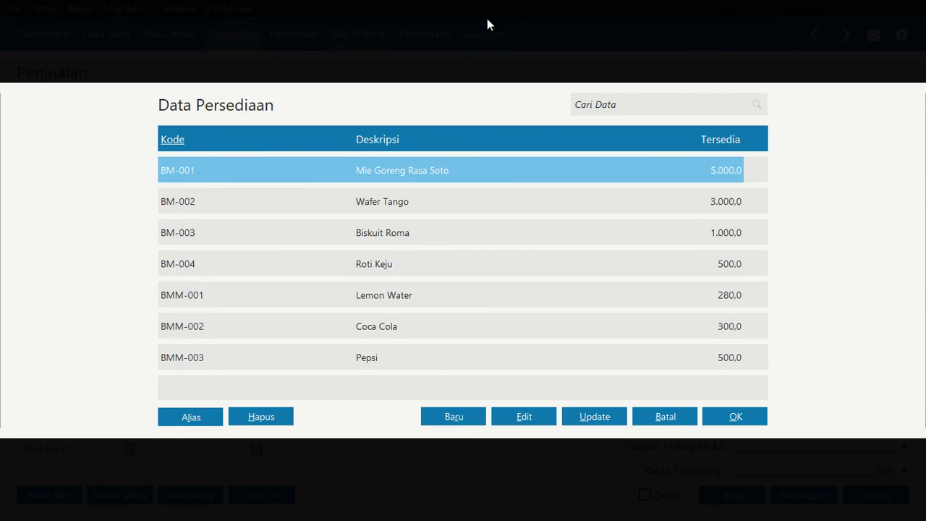
{"action": "mouse_move", "coordinate": [430, 6]}
{"action": "left_click", "coordinate": [369, 40]}
{"action": "left_click", "coordinate": [736, 418]}
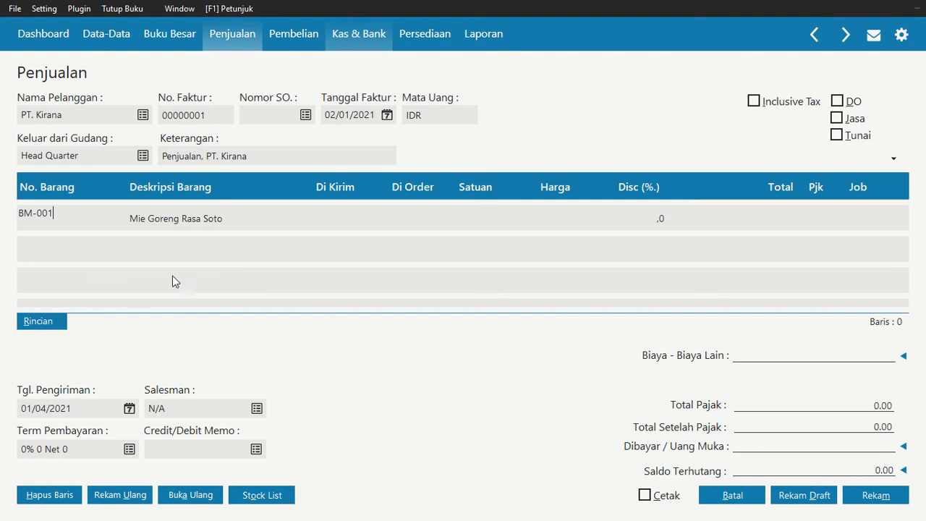
Set the BM-001 line's shipped quantity to 100 and its unit price to 1300
{"action": "left_click", "coordinate": [333, 226]}
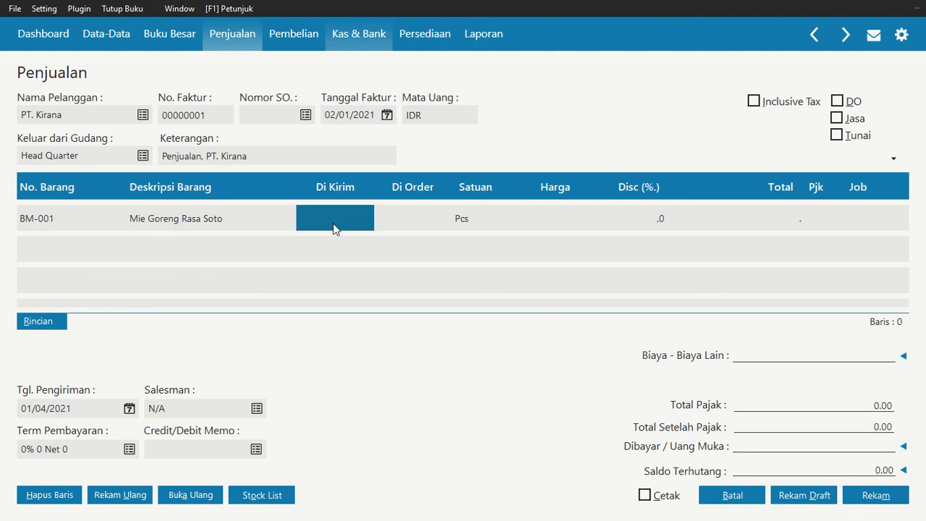
{"action": "type", "text": "100"}
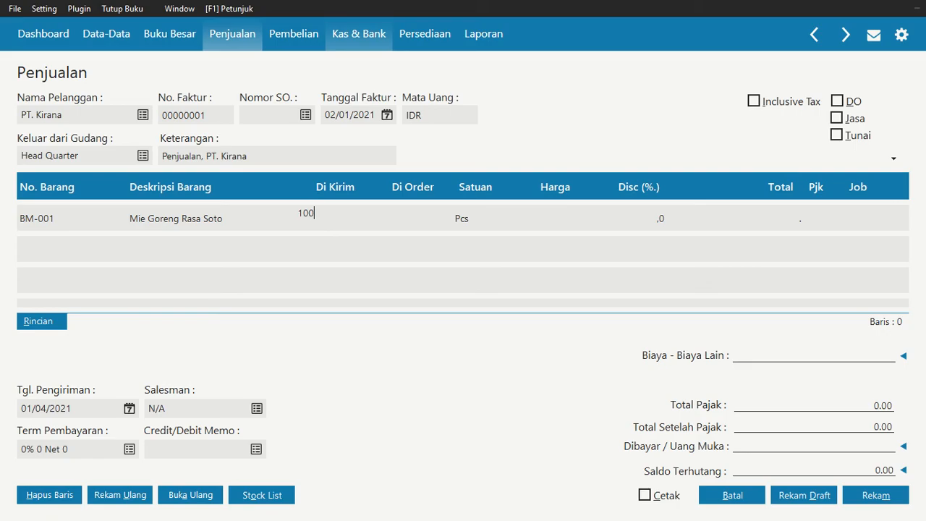
{"action": "key", "text": "Return"}
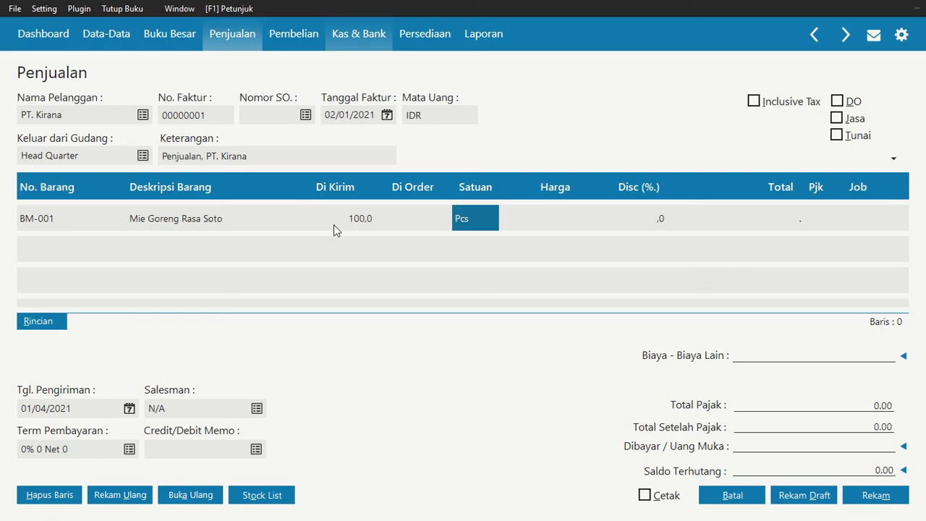
{"action": "key", "text": "Return"}
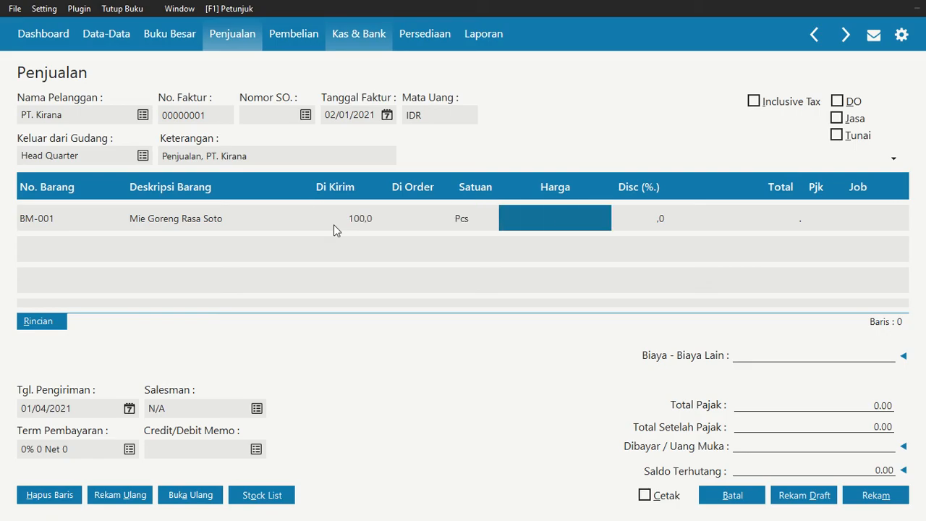
{"action": "type", "text": "1.3"}
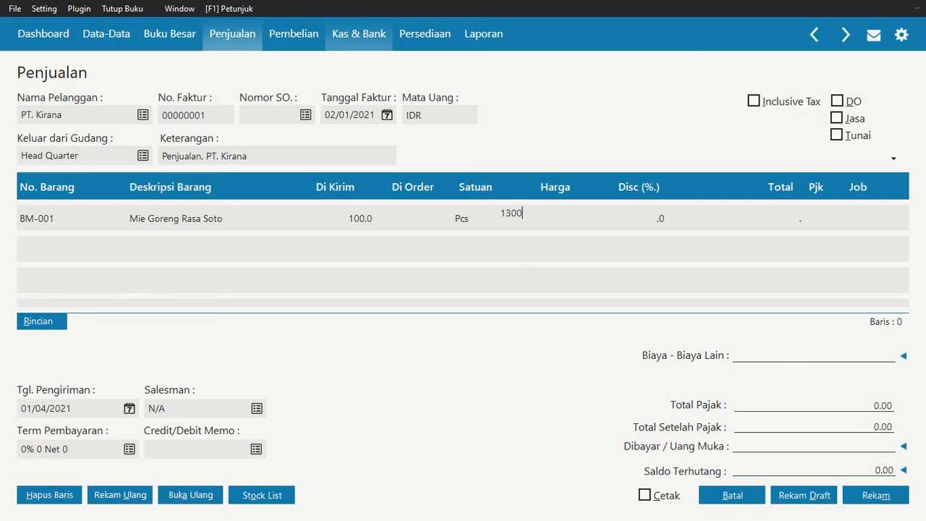
{"action": "type", "text": "00,000"}
{"action": "key", "text": "Return"}
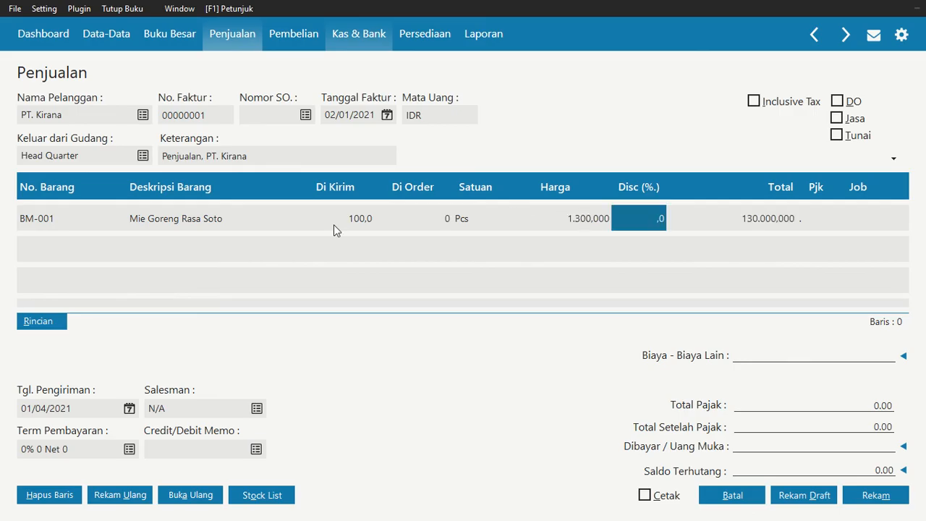
Add item BM-002 Wafer Tango to the invoice's second line
{"action": "key", "text": "Return"}
{"action": "key", "text": "Return"}
{"action": "key", "text": "Return"}
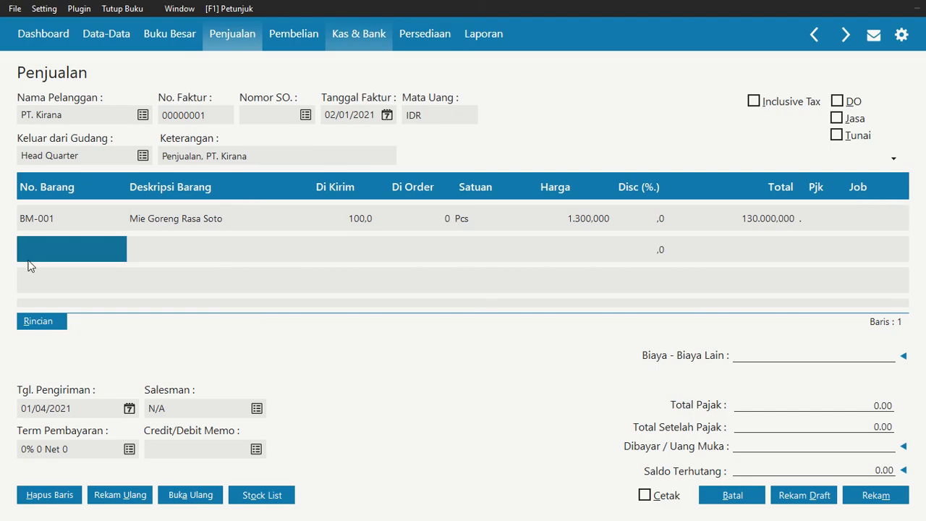
{"action": "double_click", "coordinate": [53, 252]}
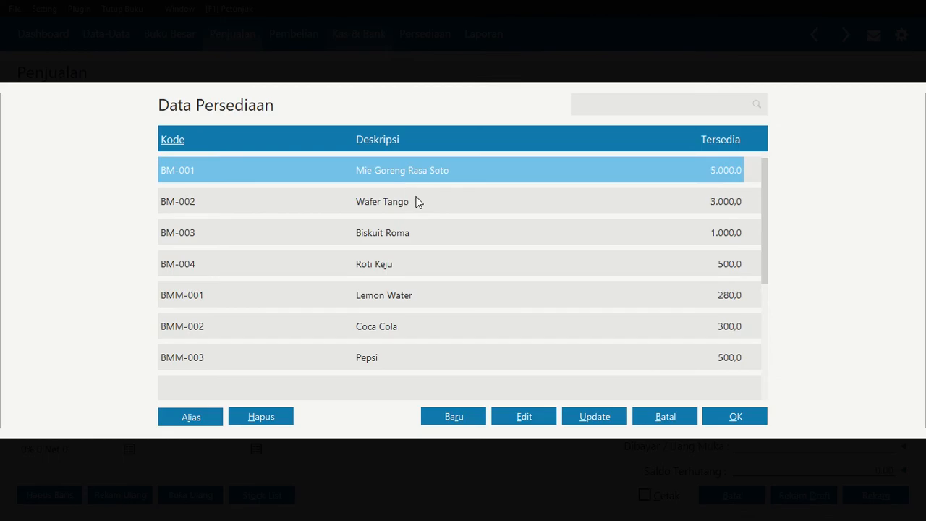
{"action": "left_click", "coordinate": [416, 201]}
{"action": "left_click", "coordinate": [736, 416]}
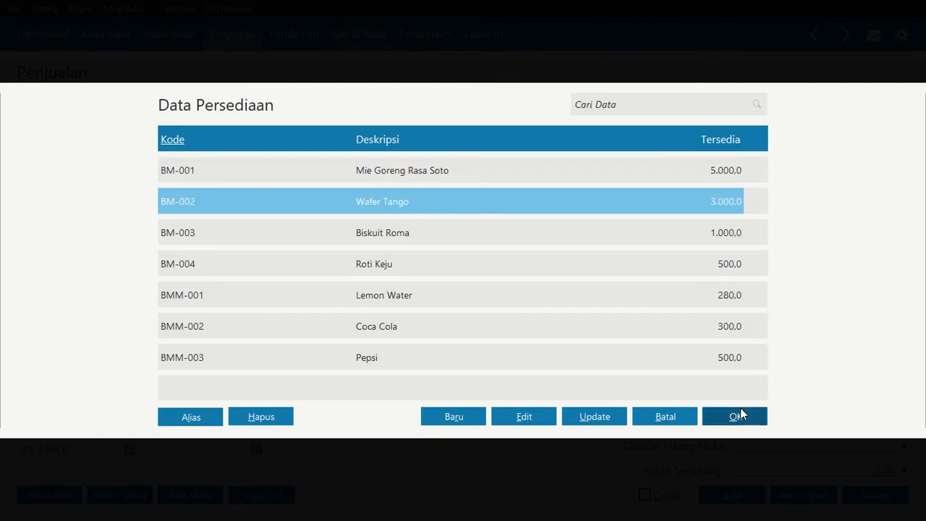
Set the BM-002 line's shipped quantity to 250 and its unit price to 6000
{"action": "left_click", "coordinate": [343, 250]}
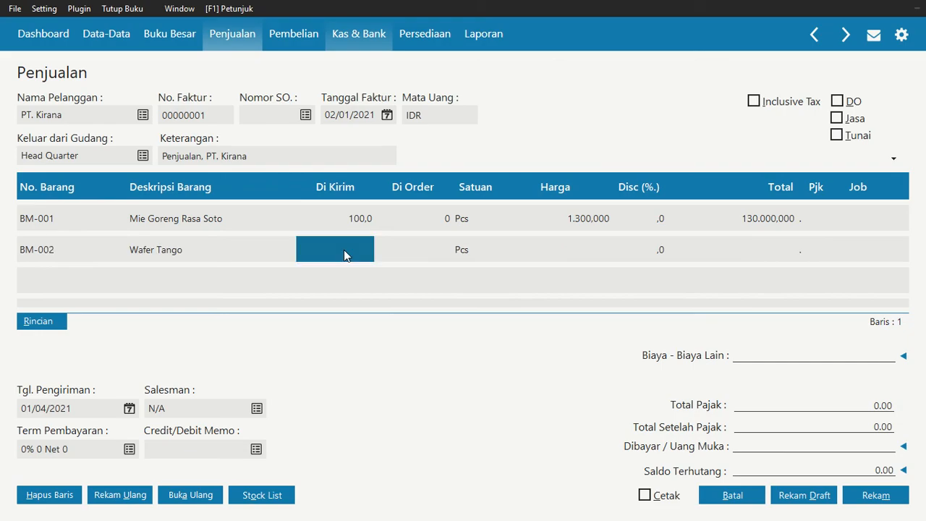
{"action": "type", "text": "250"}
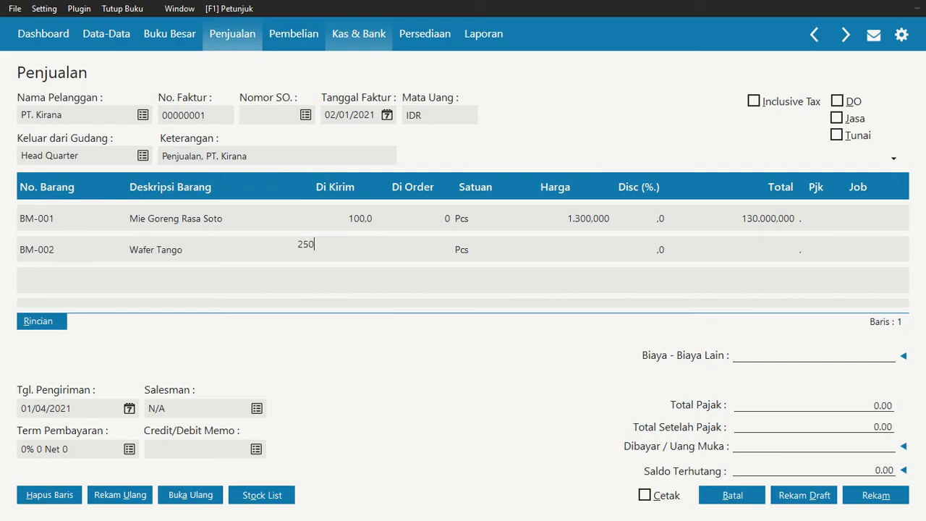
{"action": "key", "text": "Tab"}
{"action": "key", "text": "Tab"}
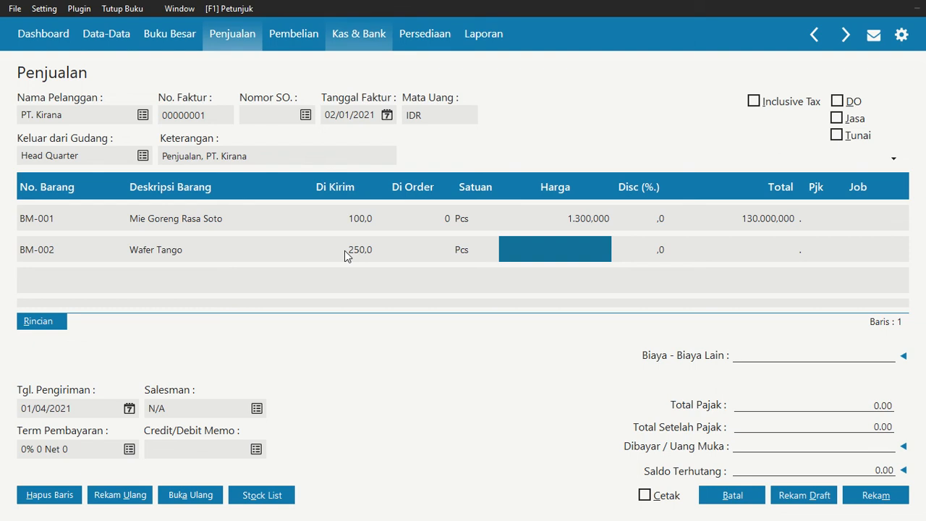
{"action": "type", "text": "6"}
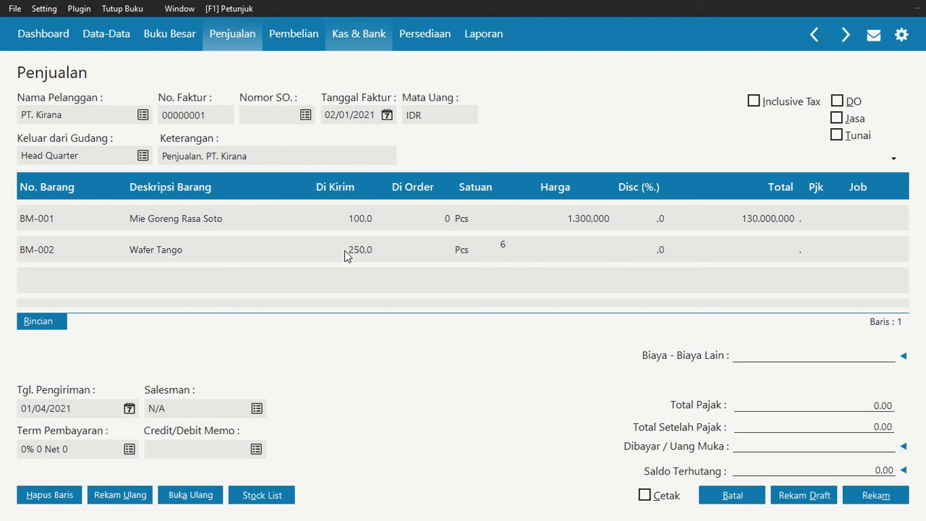
{"action": "type", "text": "000"}
{"action": "key", "text": "Tab"}
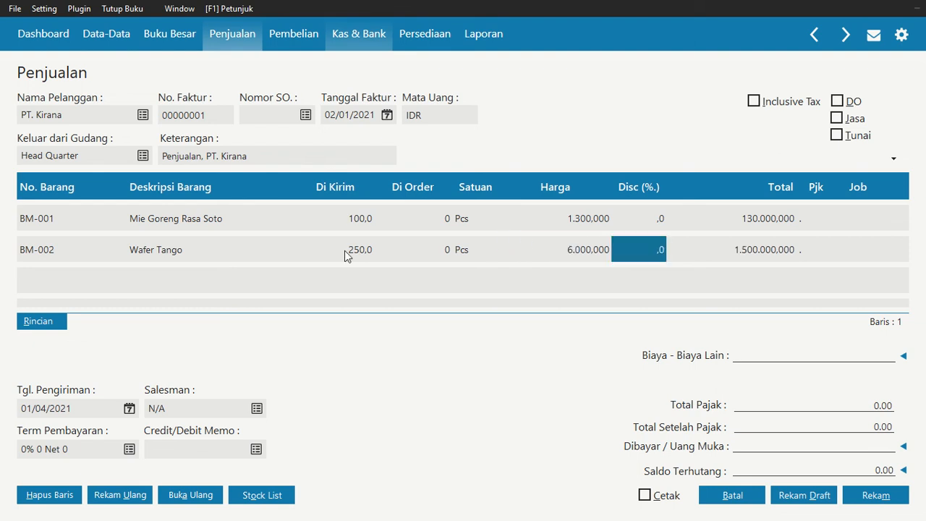
{"action": "key", "text": "Tab"}
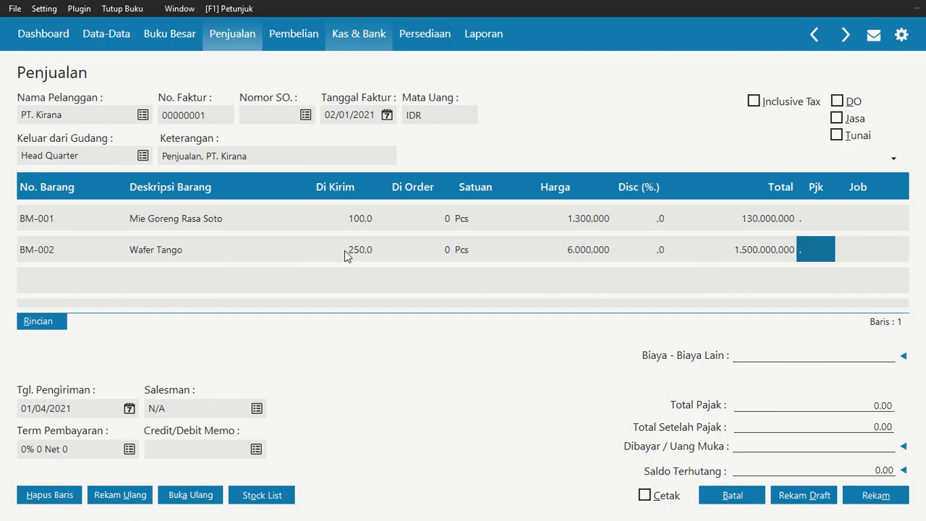
{"action": "key", "text": "Tab"}
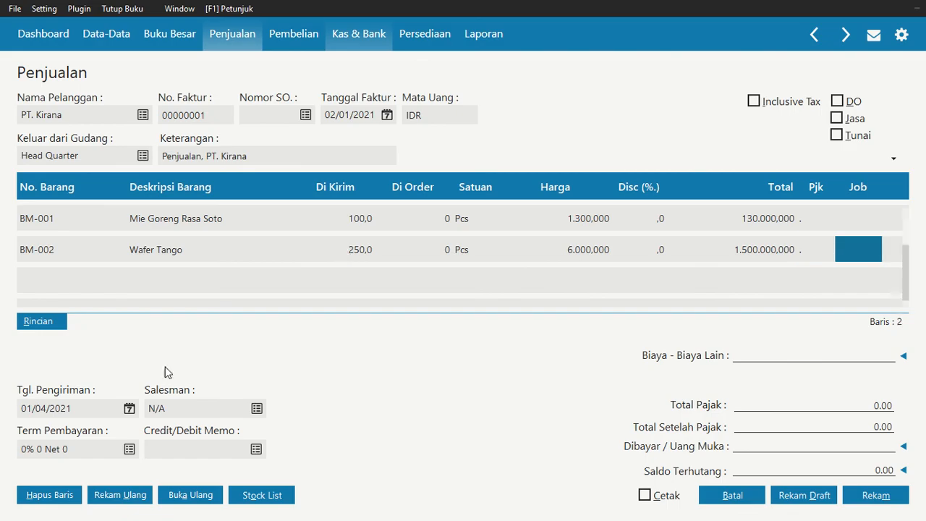
{"action": "key", "text": "Tab"}
Add item BMM-001 Lemon Water to the invoice's third line
{"action": "left_click", "coordinate": [87, 280]}
{"action": "double_click", "coordinate": [87, 280]}
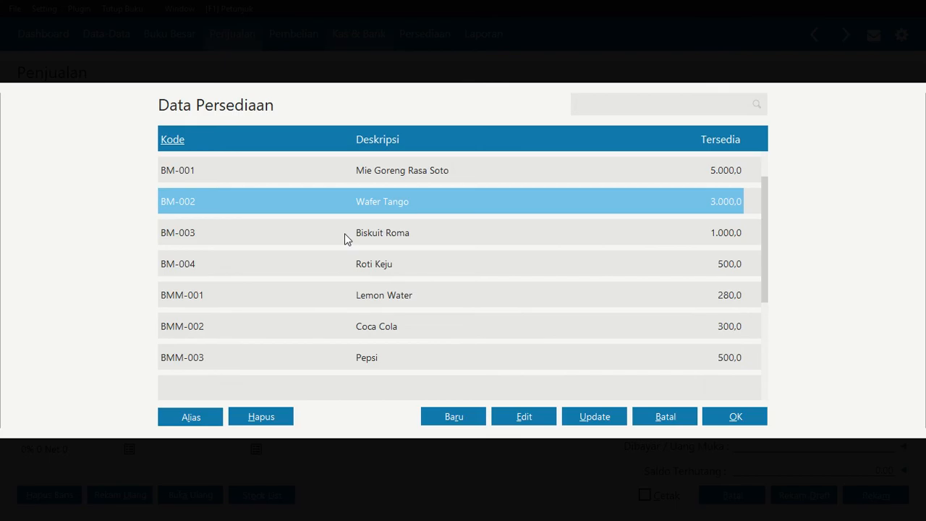
{"action": "left_click", "coordinate": [345, 233]}
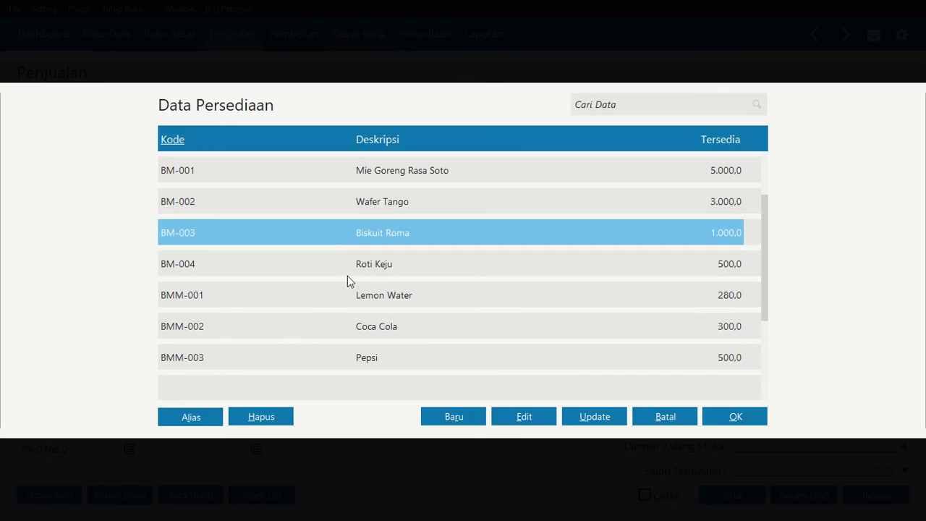
{"action": "left_click", "coordinate": [372, 297]}
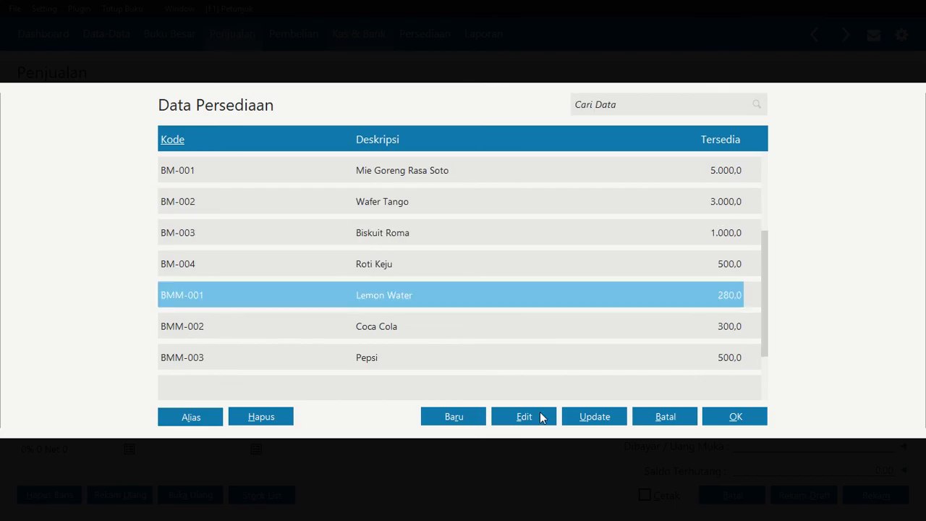
{"action": "left_click", "coordinate": [711, 421]}
Set the BMM-001 line's shipped quantity to 50 and its unit price to 6500
{"action": "left_click", "coordinate": [349, 279]}
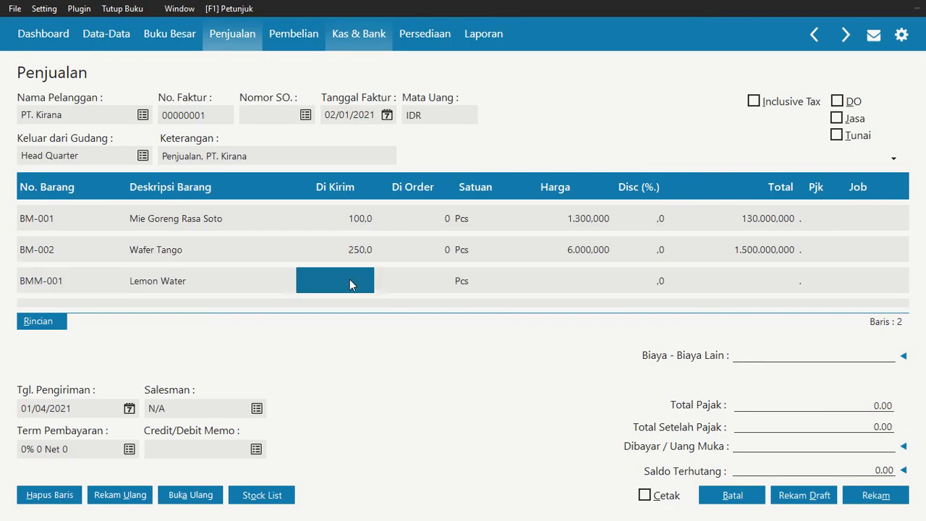
{"action": "left_click", "coordinate": [353, 282]}
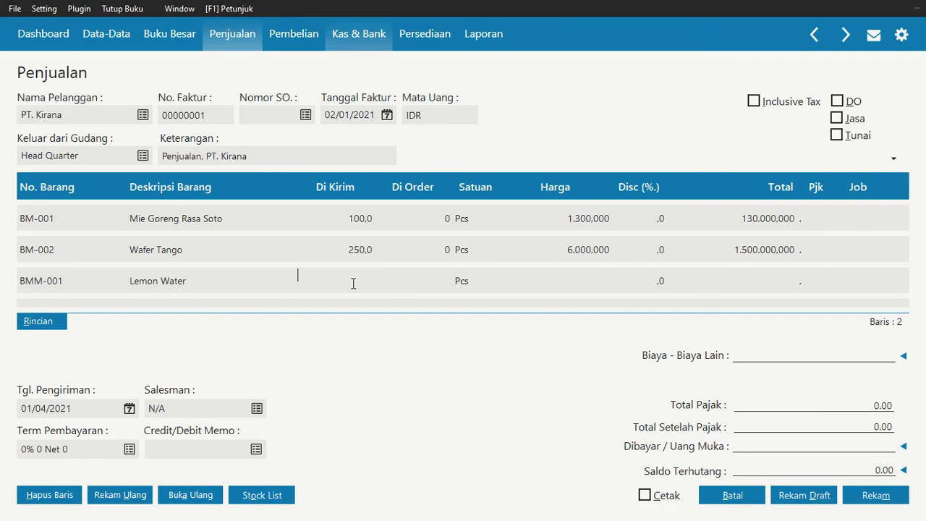
{"action": "type", "text": "50,0"}
{"action": "key", "text": "Tab"}
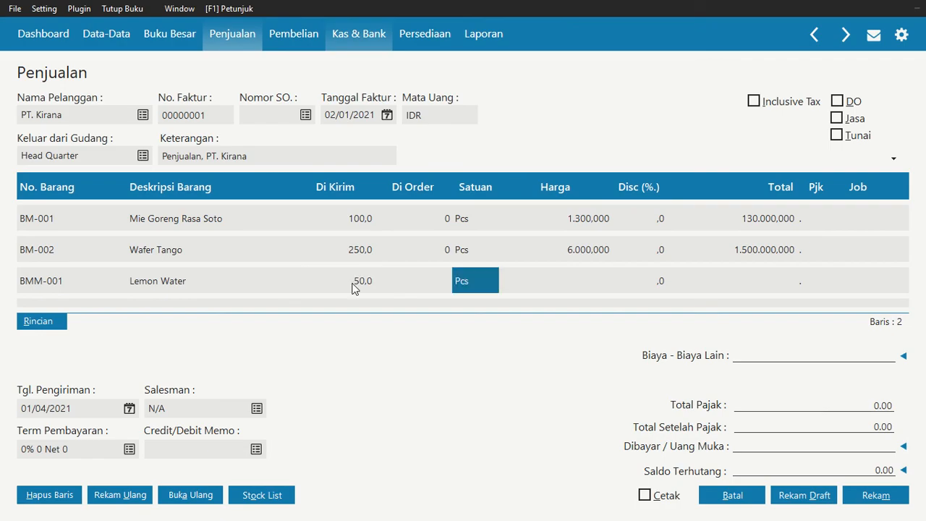
{"action": "key", "text": "Tab"}
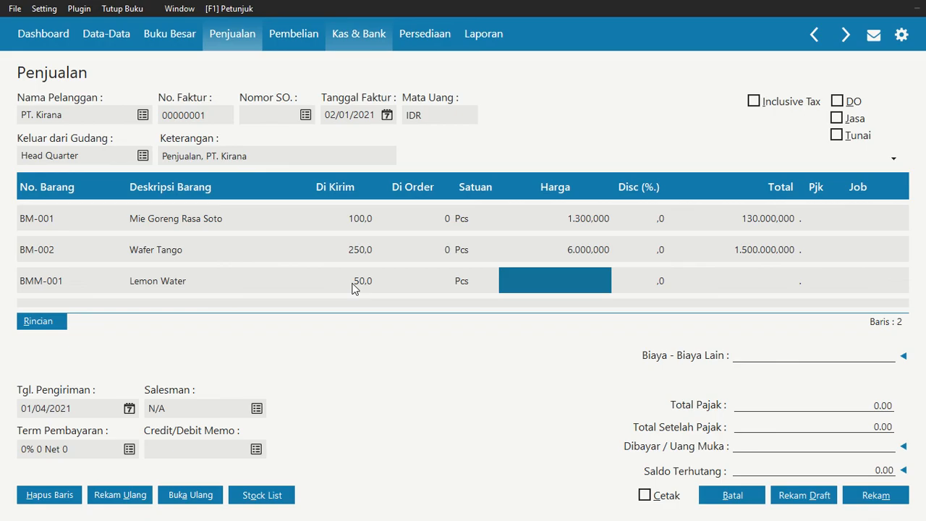
{"action": "type", "text": "6.5"}
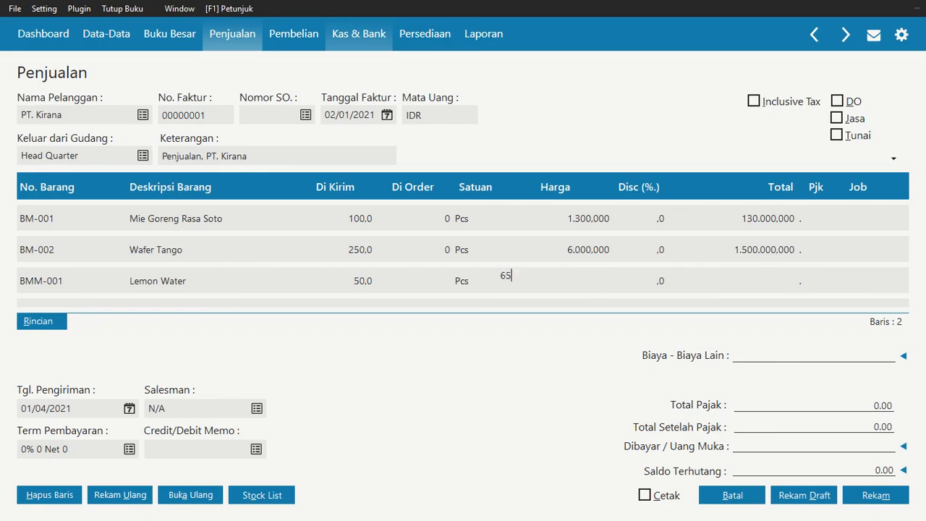
{"action": "type", "text": "00.000"}
{"action": "key", "text": "Tab"}
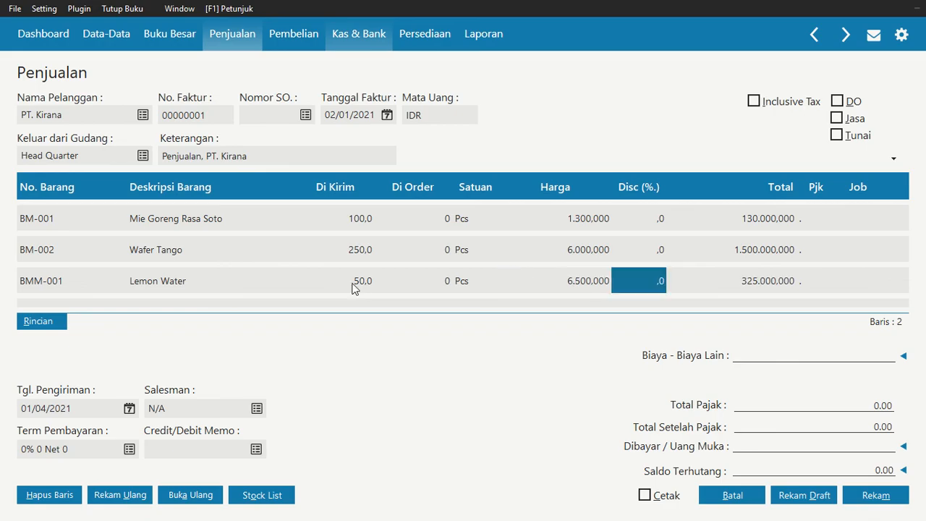
{"action": "key", "text": "Tab"}
{"action": "key", "text": "Tab"}
{"action": "key", "text": "Tab"}
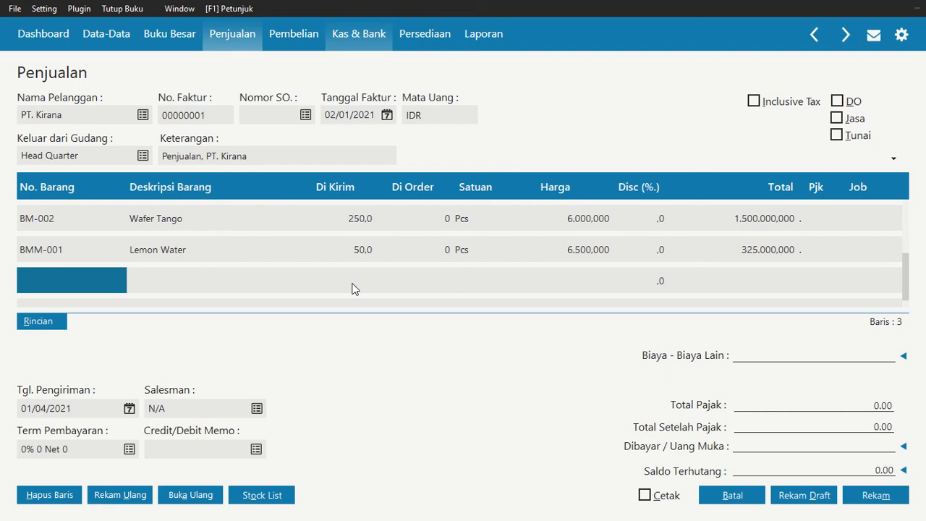
Add item BMM-003 Pepsi to the invoice's fourth line
{"action": "double_click", "coordinate": [100, 275]}
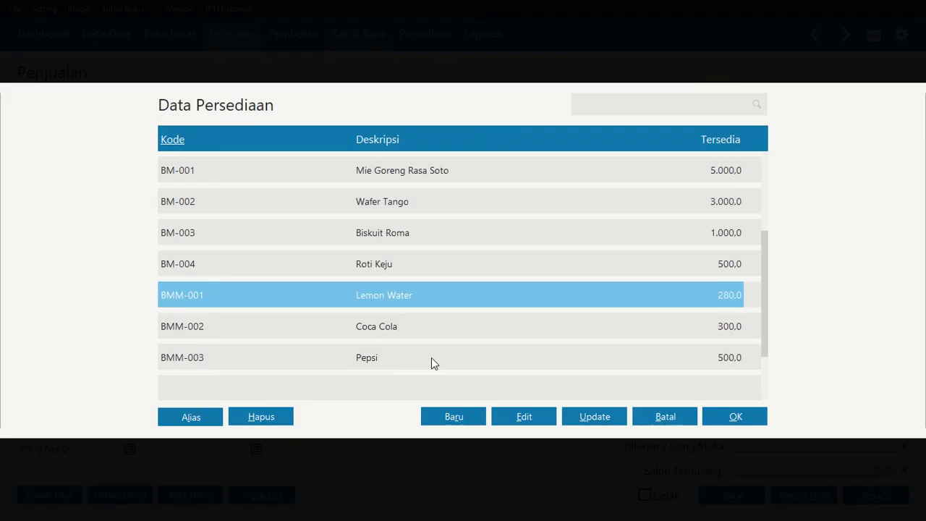
{"action": "left_click", "coordinate": [413, 363]}
{"action": "left_click", "coordinate": [734, 420]}
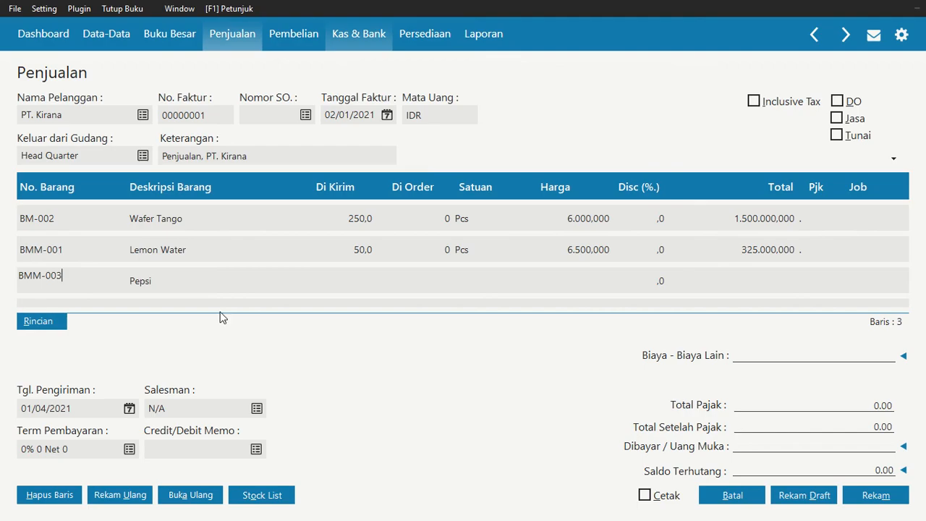
Set the BMM-003 line's shipped quantity to 75 and its unit price to 9500
{"action": "left_click", "coordinate": [349, 284]}
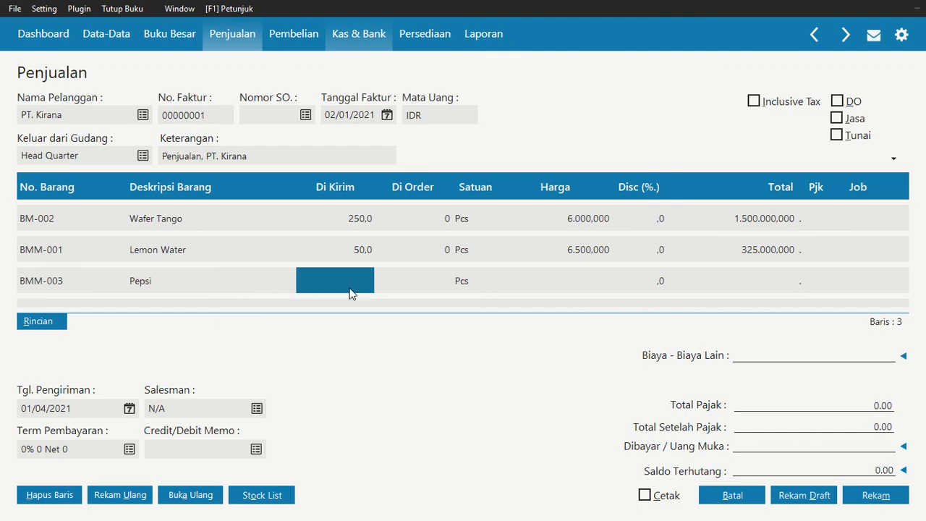
{"action": "type", "text": "75"}
{"action": "key", "text": "Return"}
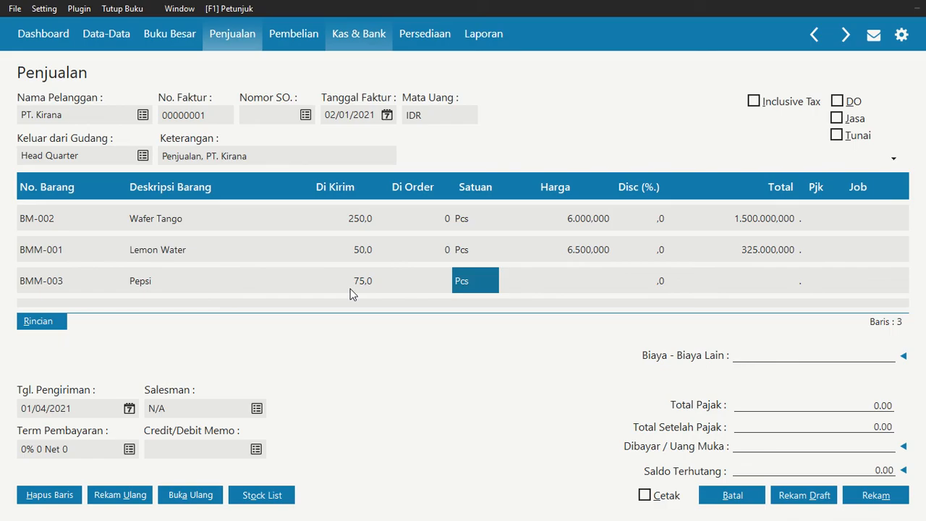
{"action": "key", "text": "Return"}
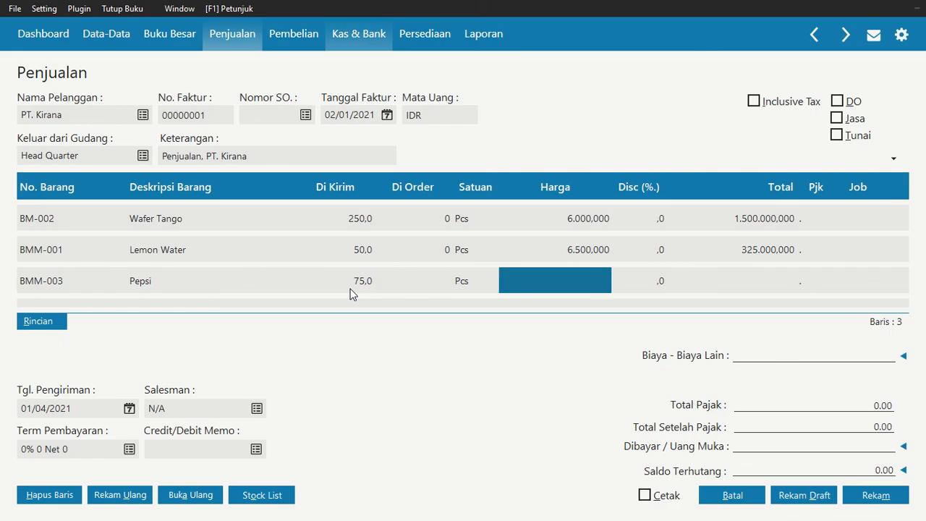
{"action": "type", "text": "9500"}
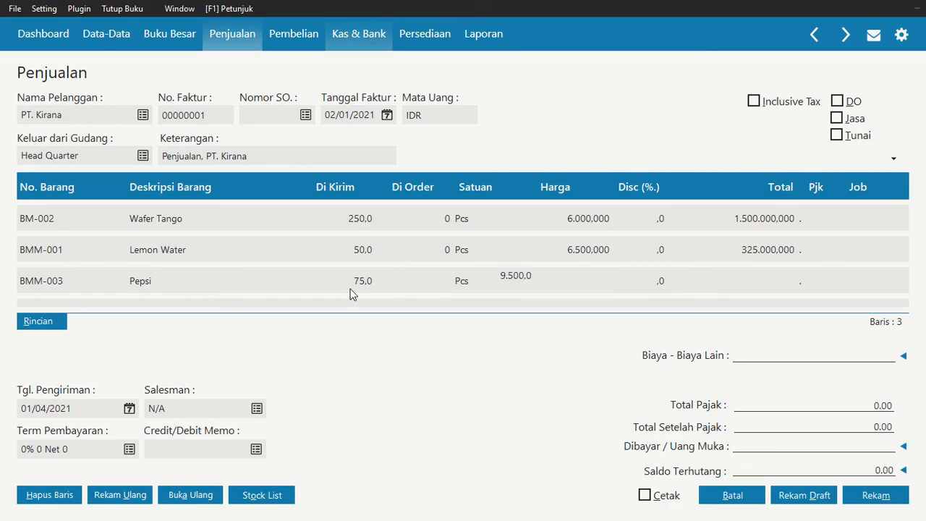
{"action": "key", "text": "Return"}
{"action": "key", "text": "Return"}
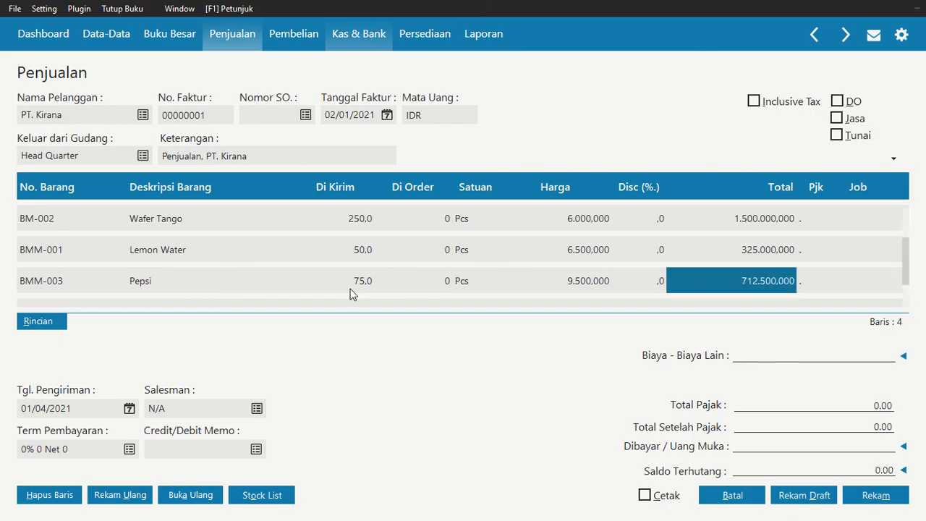
{"action": "key", "text": "Return"}
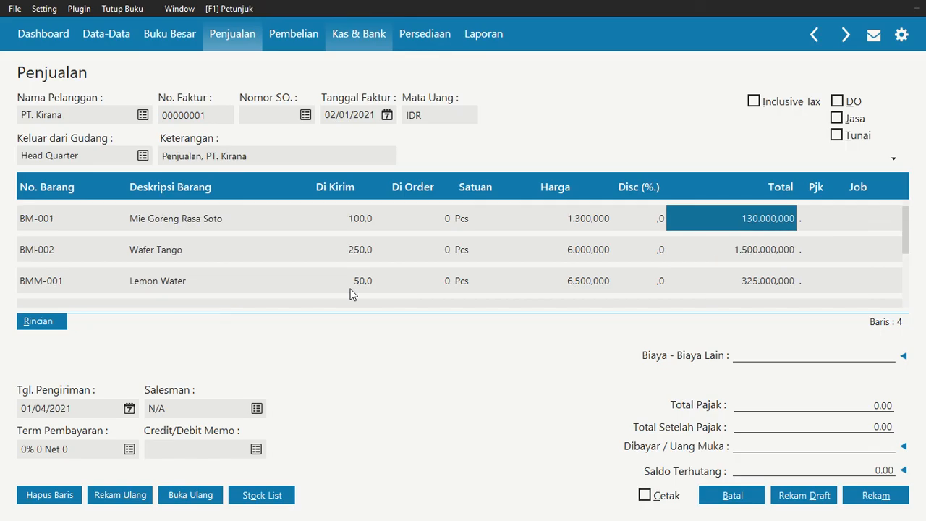
Review the entered item lines and the totals of the PT. Kirana invoice
{"action": "key", "text": "Down"}
{"action": "key", "text": "Down"}
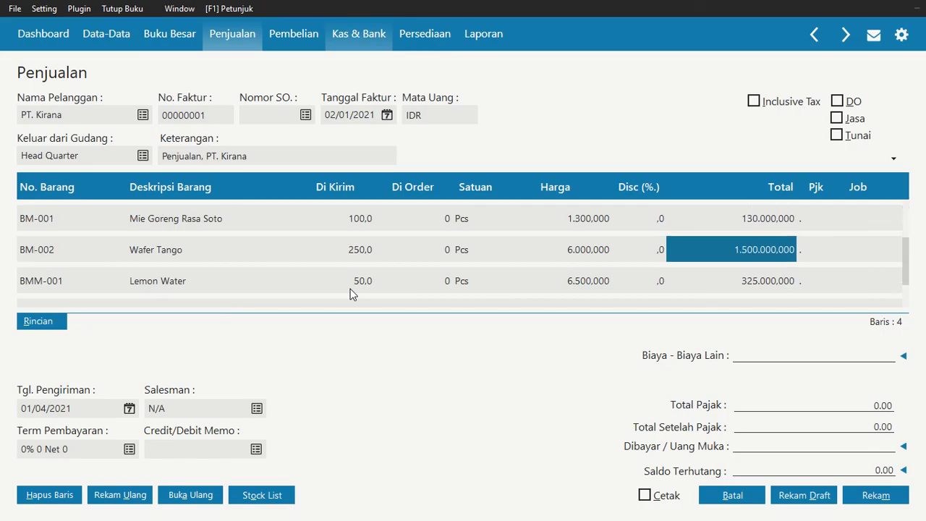
{"action": "key", "text": "Down"}
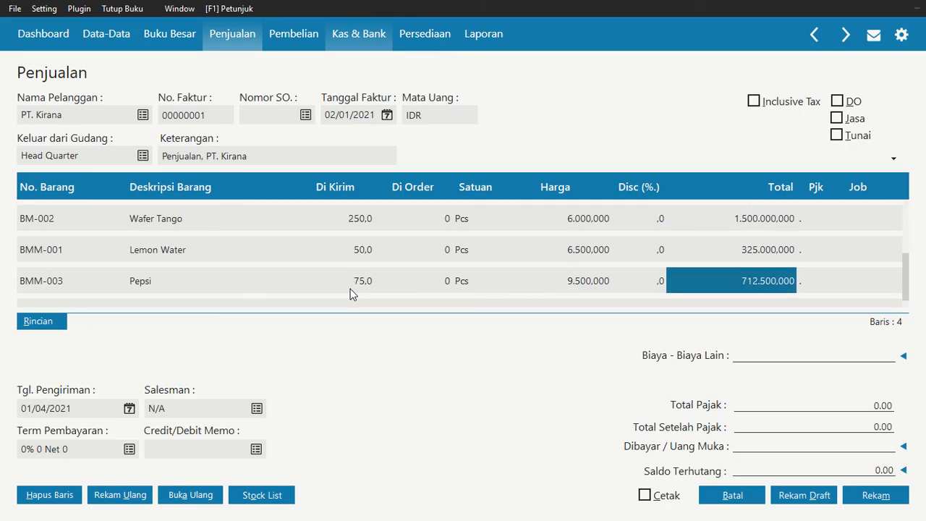
{"action": "key", "text": "Down"}
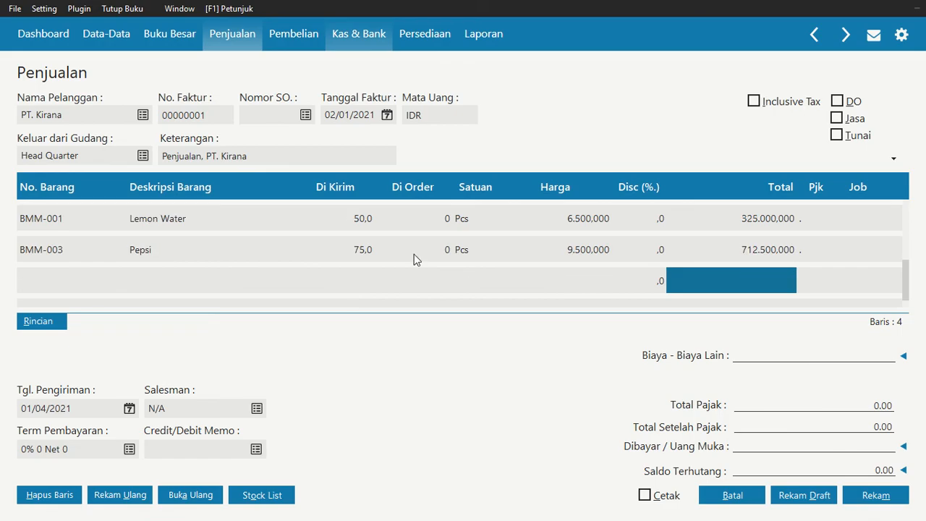
{"action": "left_click", "coordinate": [353, 155]}
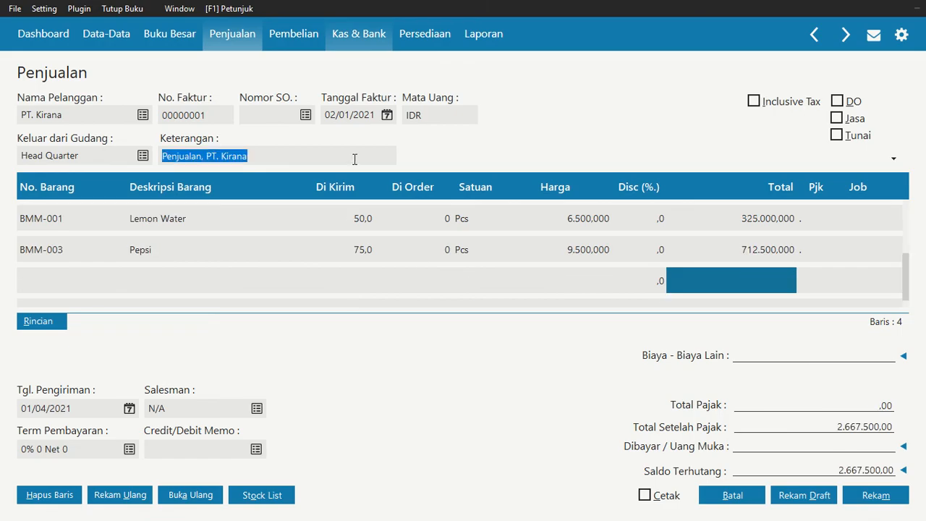
{"action": "left_click", "coordinate": [816, 355]}
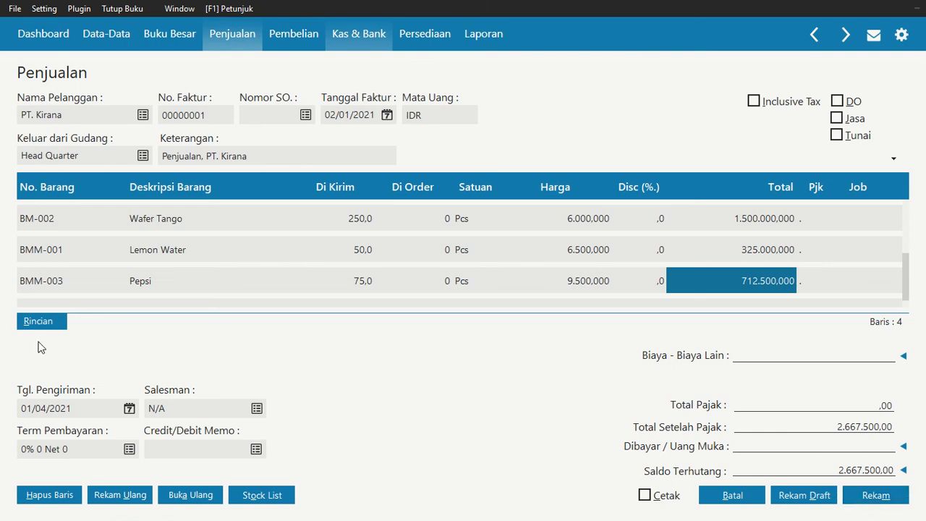
Set the PT. Kirana invoice's delivery date to 2 January 2021, record the invoice and leave the blank new form
{"action": "left_click", "coordinate": [129, 409]}
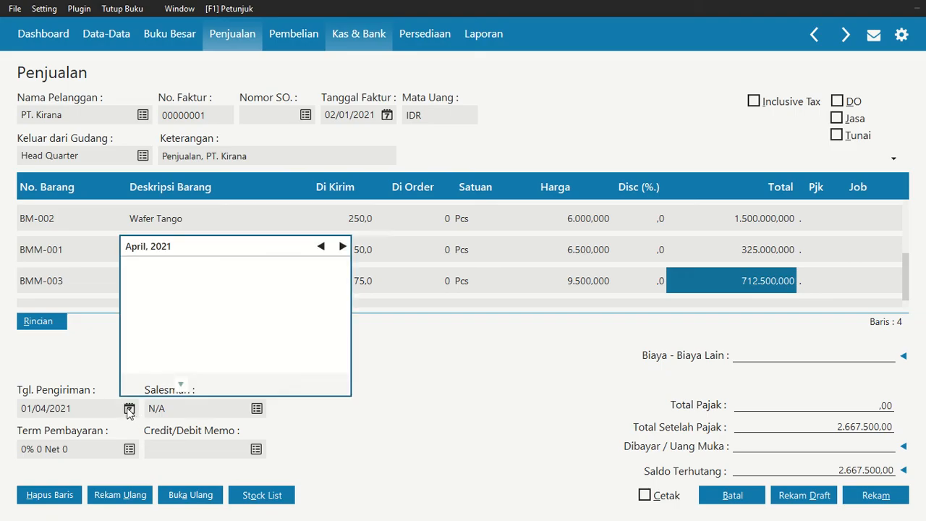
{"action": "left_click", "coordinate": [321, 247]}
{"action": "left_click", "coordinate": [321, 247]}
{"action": "left_click", "coordinate": [321, 247]}
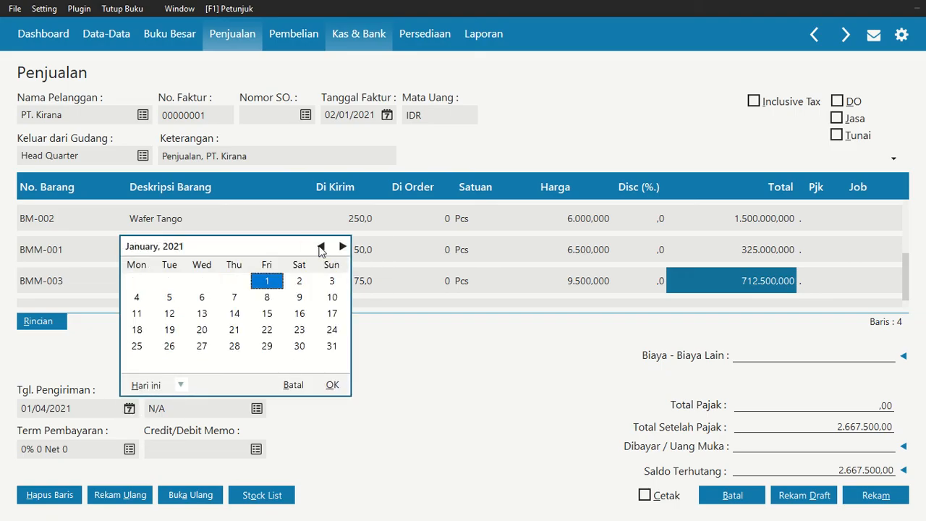
{"action": "left_click", "coordinate": [305, 282]}
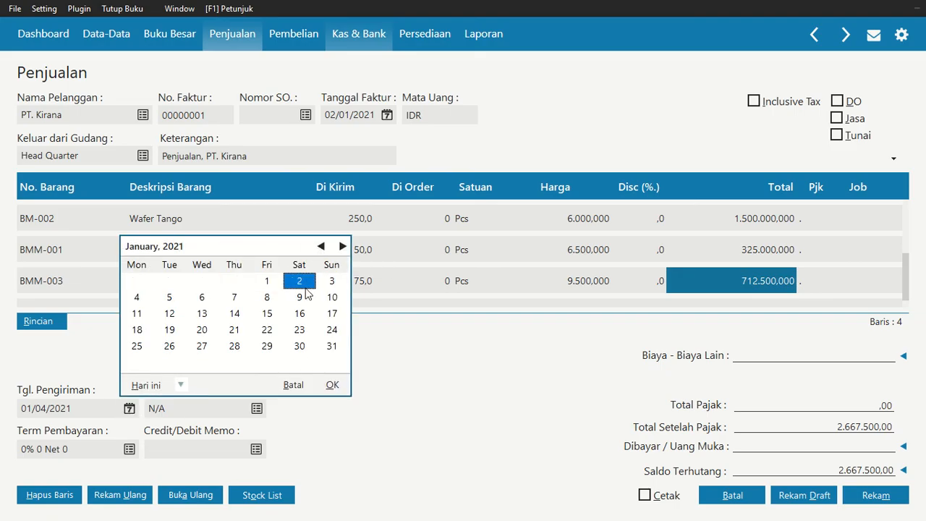
{"action": "left_click", "coordinate": [337, 386]}
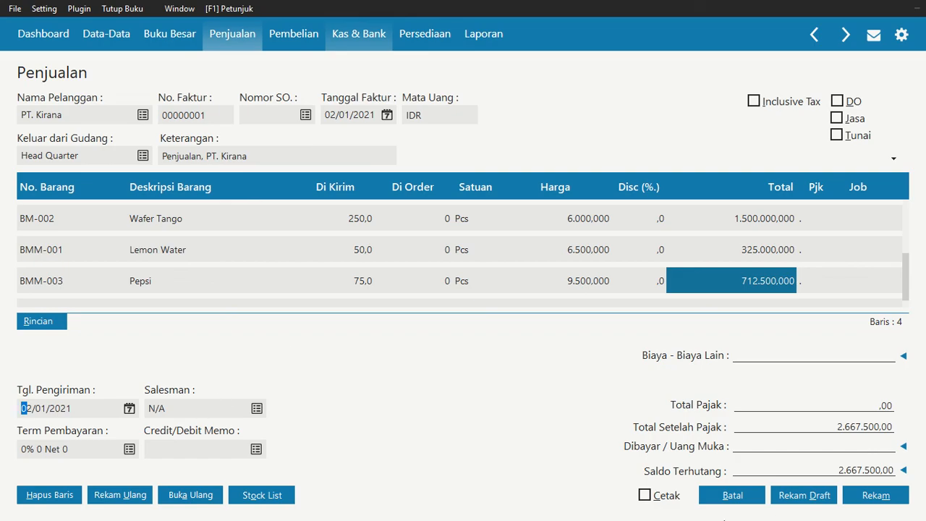
{"action": "left_click", "coordinate": [879, 498]}
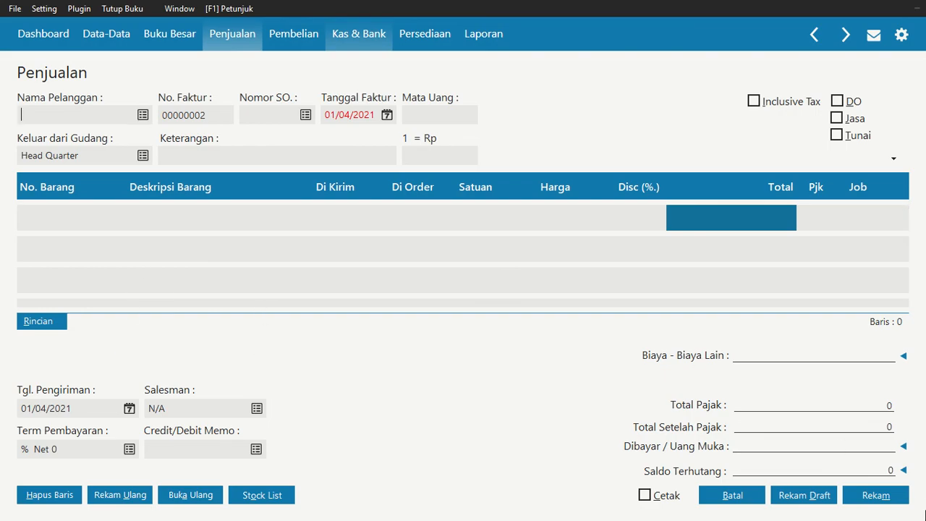
{"action": "left_click", "coordinate": [731, 495]}
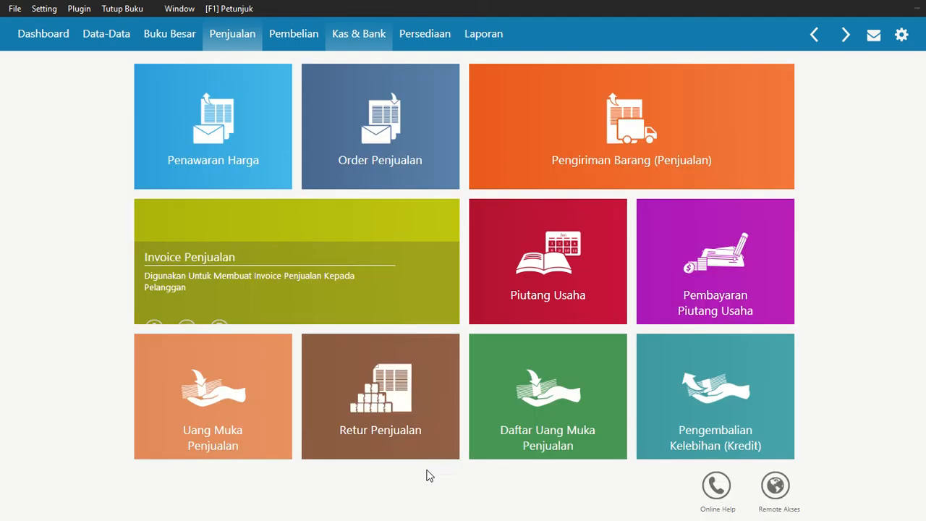
Check the second January transaction in the assignment PDF and start a new accounts payable payment in Zahir
{"action": "key", "text": "alt+Tab"}
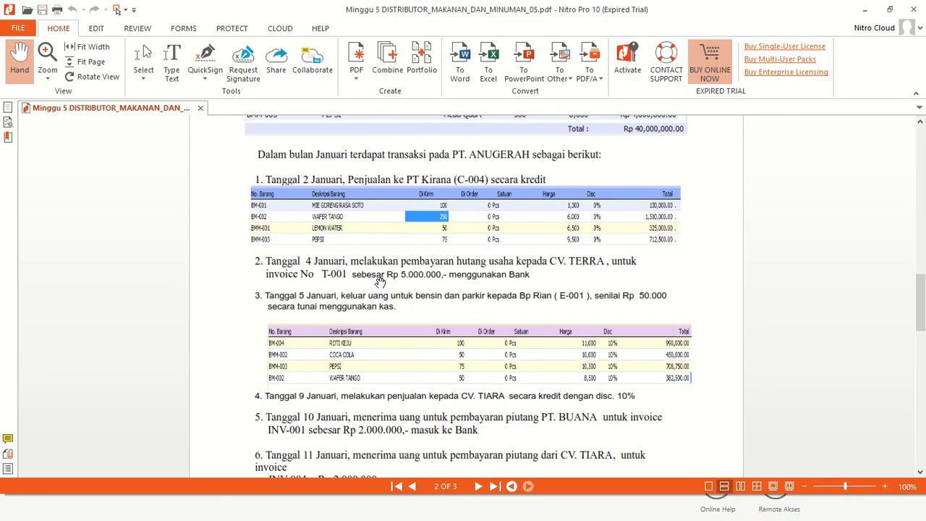
{"action": "key", "text": "alt"}
{"action": "key", "text": "Tab"}
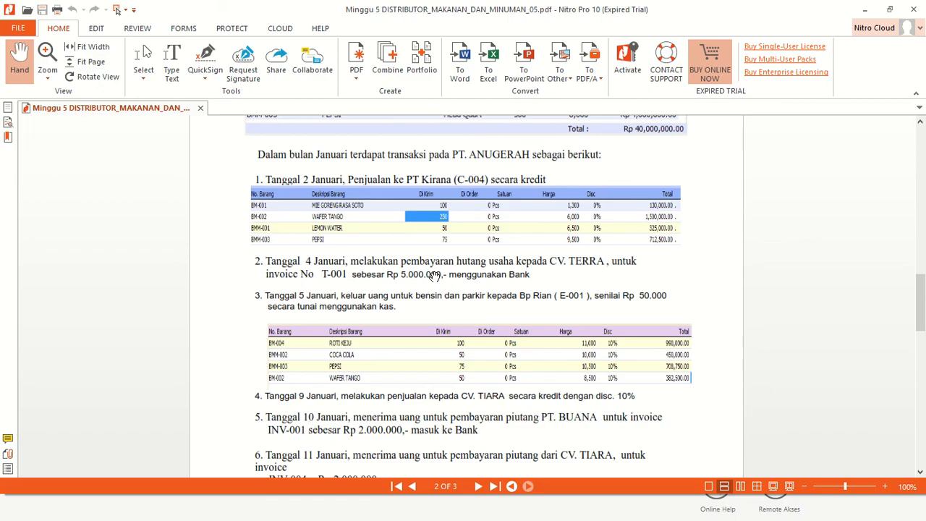
{"action": "key", "text": "alt+Tab"}
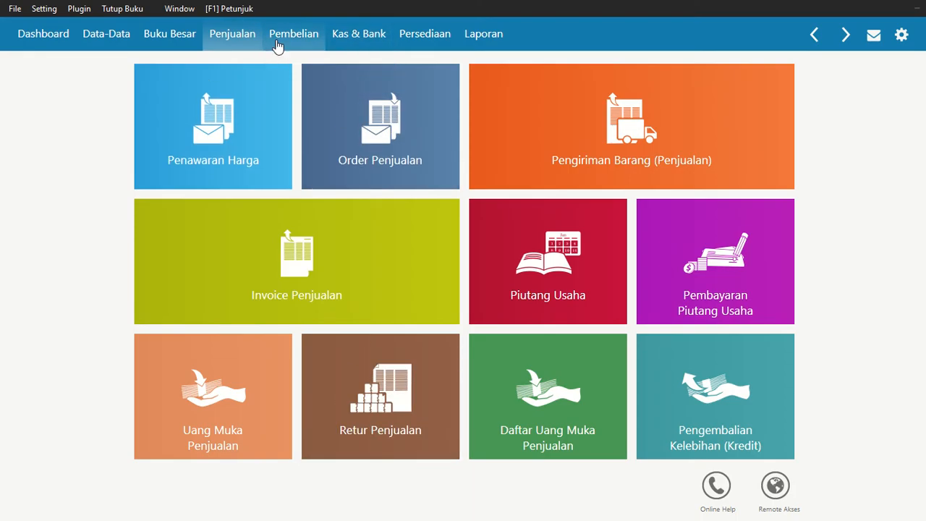
{"action": "left_click", "coordinate": [278, 43]}
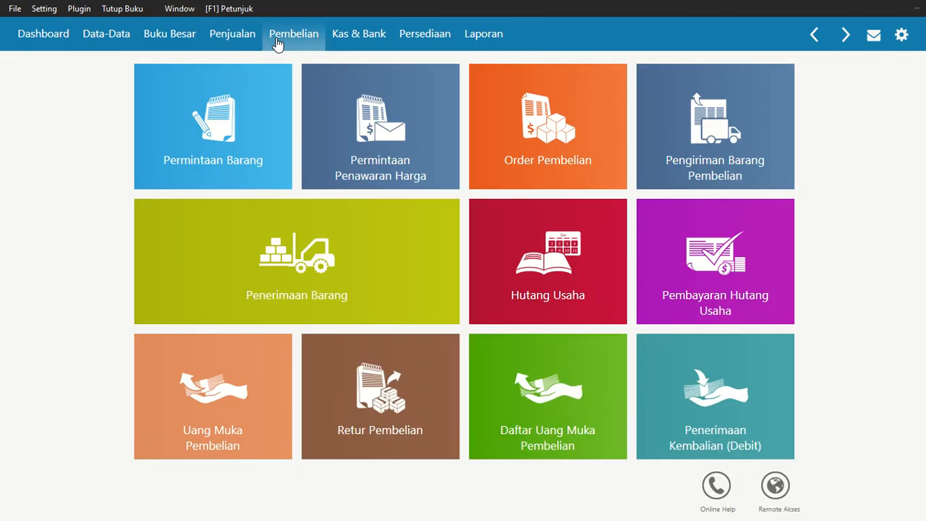
{"action": "mouse_move", "coordinate": [702, 244]}
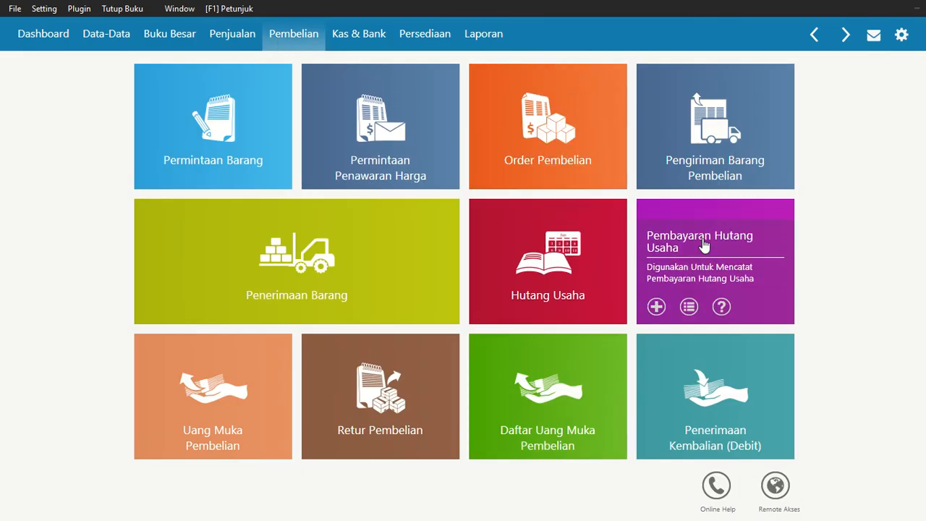
{"action": "left_click", "coordinate": [702, 244]}
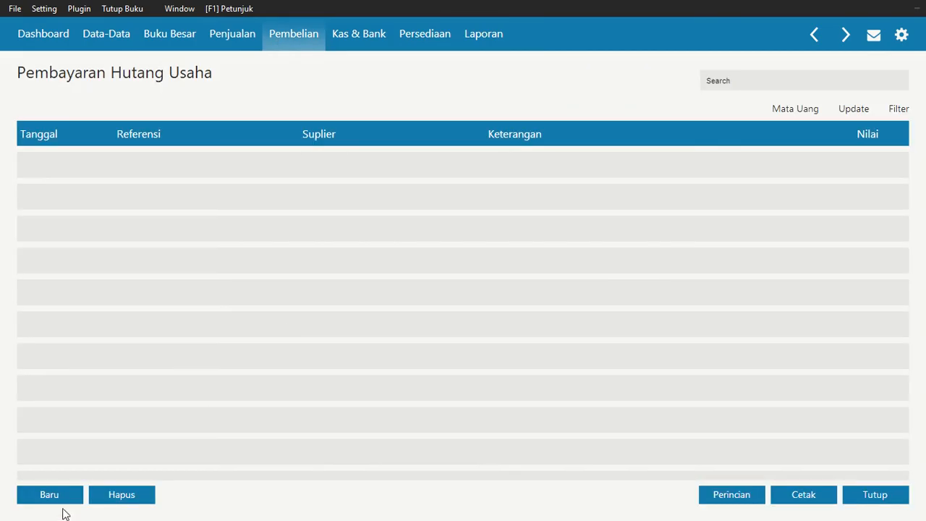
{"action": "left_click", "coordinate": [63, 495]}
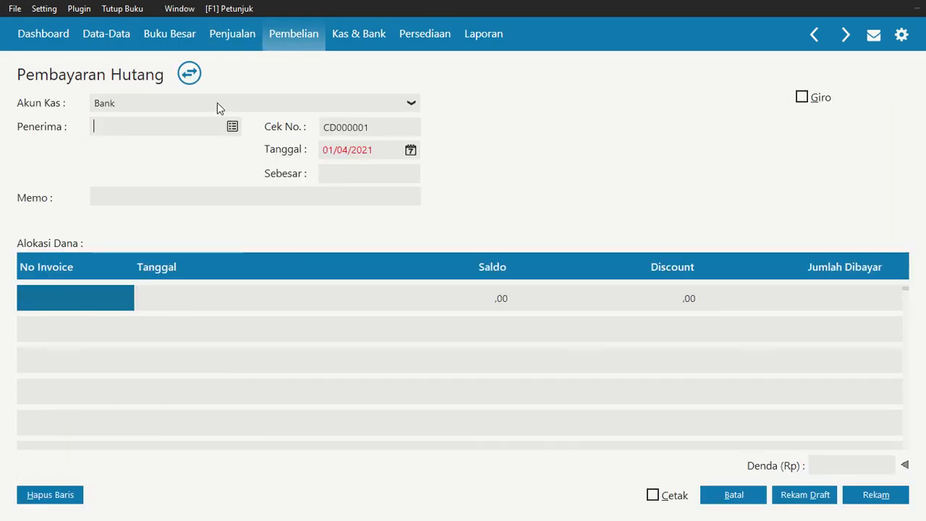
Choose Bank as the payment's cash account and CV. Terra as the payee
{"action": "left_click", "coordinate": [220, 108]}
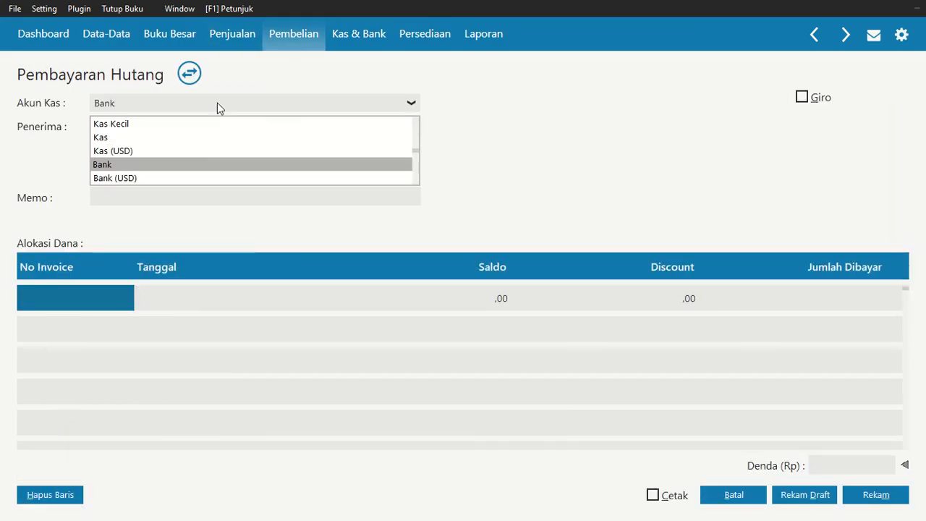
{"action": "left_click", "coordinate": [122, 165]}
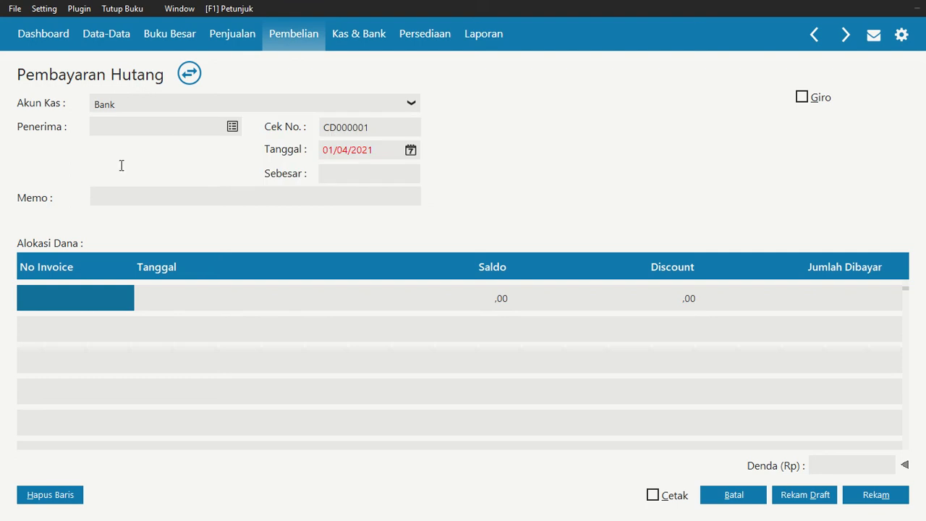
{"action": "left_click", "coordinate": [232, 128]}
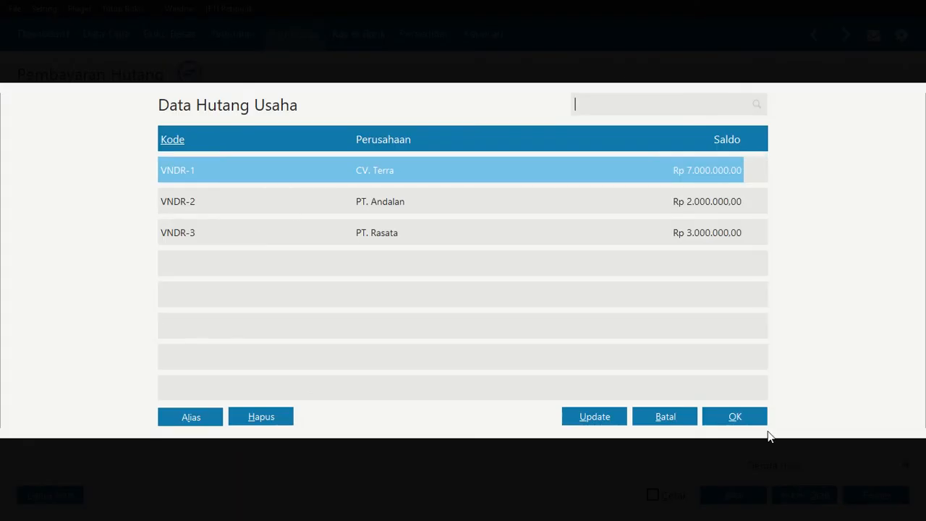
{"action": "left_click", "coordinate": [760, 420]}
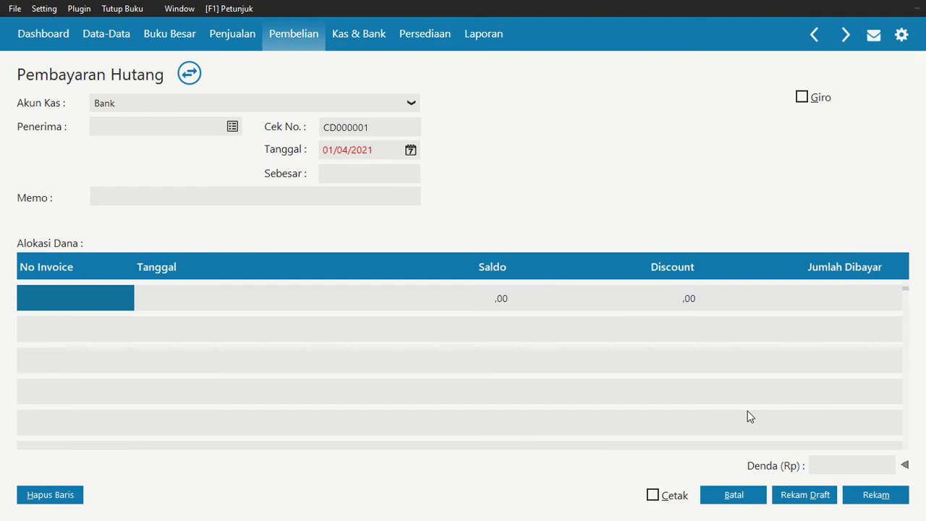
Set the CV. Terra payment's date to 4 January 2021
{"action": "left_click", "coordinate": [410, 151]}
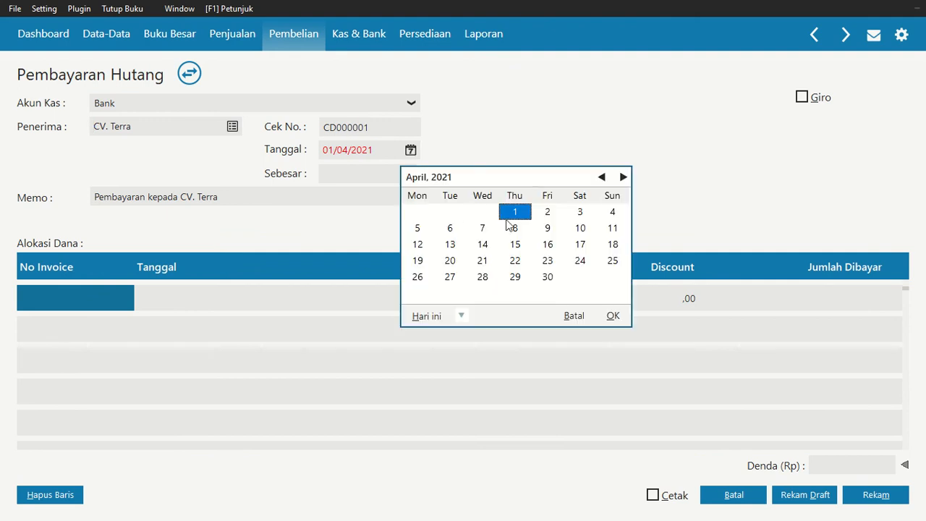
{"action": "left_click", "coordinate": [602, 177]}
{"action": "left_click", "coordinate": [602, 176]}
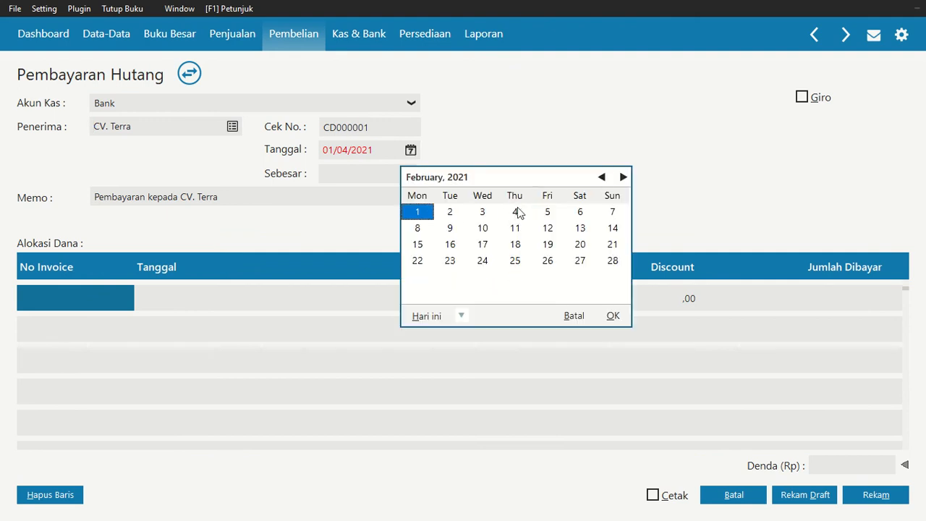
{"action": "left_click", "coordinate": [601, 176]}
{"action": "left_click", "coordinate": [420, 228]}
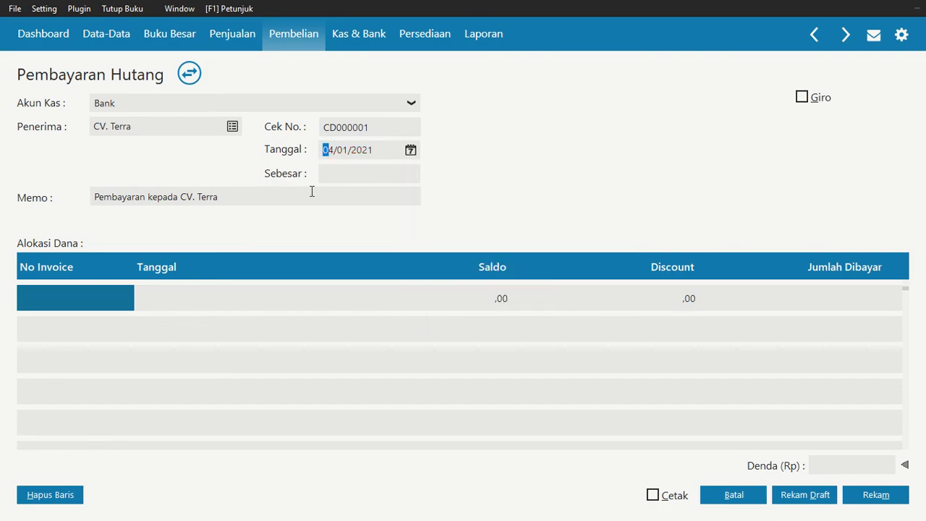
Allocate the payment to invoice T-001 with a paid amount of 5000000
{"action": "double_click", "coordinate": [81, 303]}
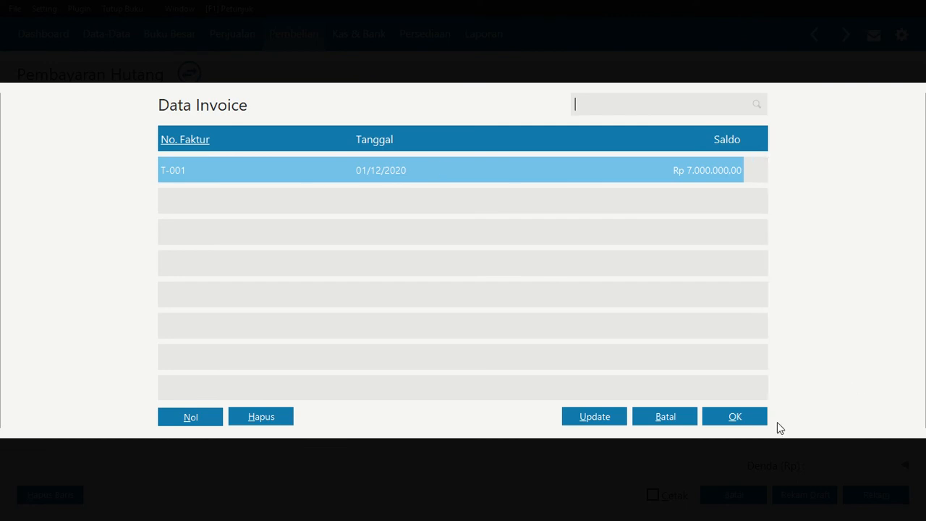
{"action": "left_click", "coordinate": [751, 415]}
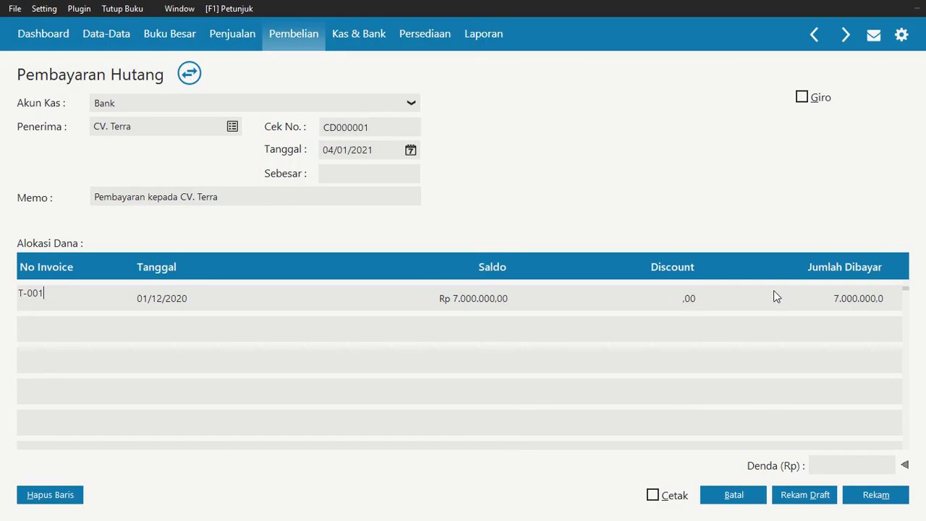
{"action": "left_click", "coordinate": [842, 302]}
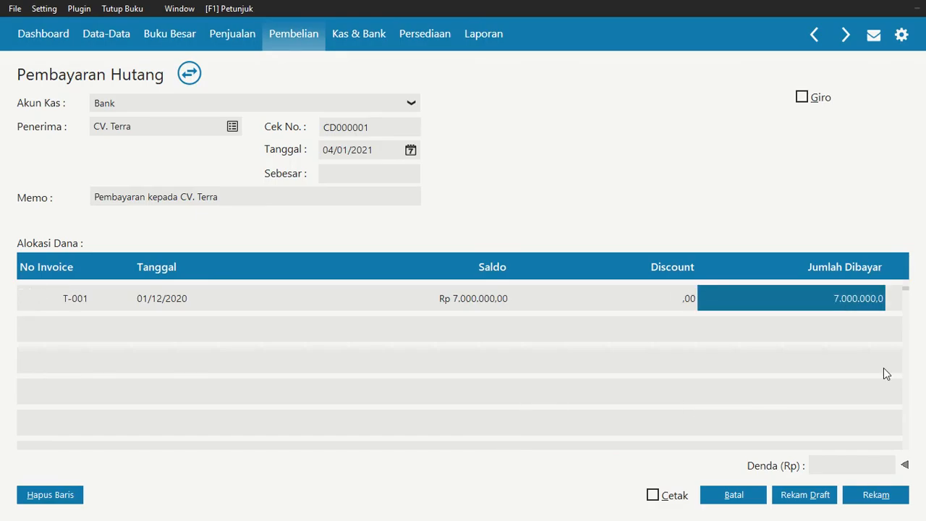
{"action": "type", "text": "5000"}
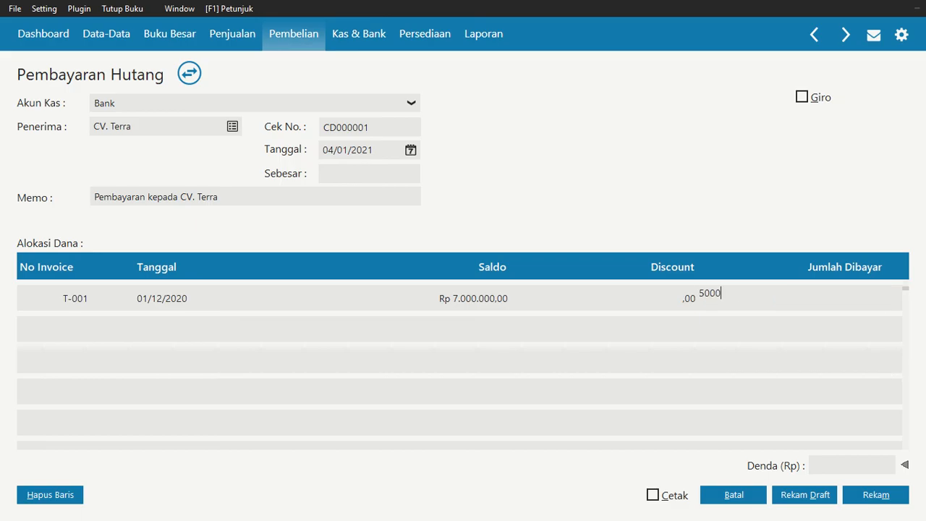
{"action": "type", "text": "000"}
{"action": "key", "text": "Caps_Lock"}
{"action": "key", "text": "Caps_Lock"}
{"action": "key", "text": "Return"}
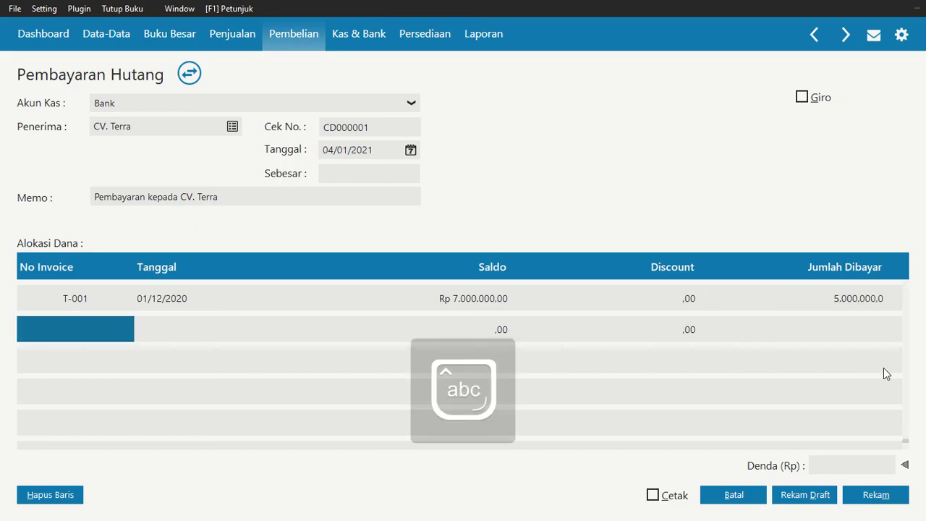
Fill in the payment's total of Rp 5.000.000, record the CV. Terra payment and return to the payment list
{"action": "left_click", "coordinate": [382, 178]}
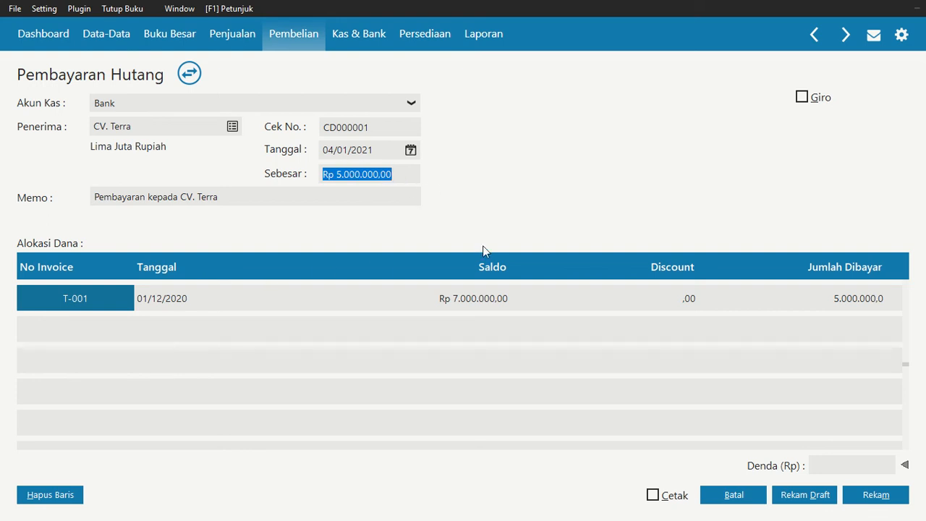
{"action": "left_click", "coordinate": [904, 493]}
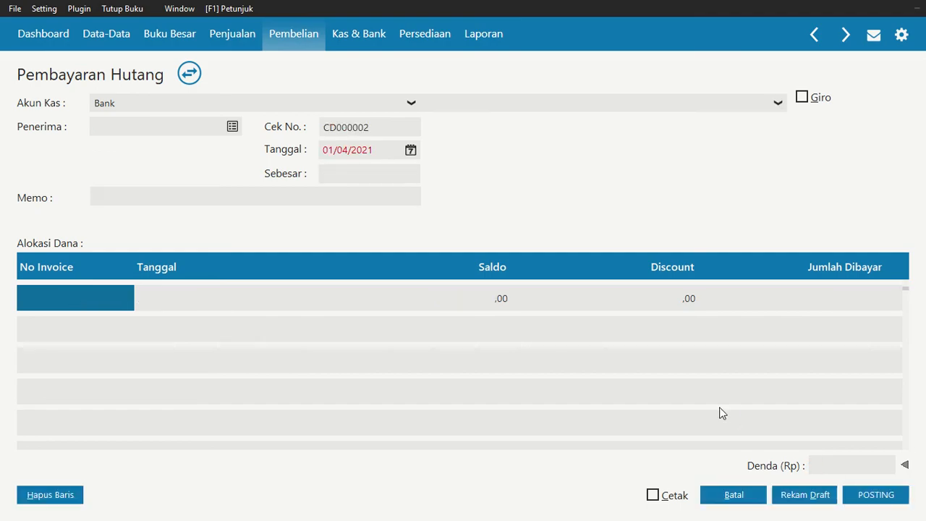
{"action": "left_click", "coordinate": [744, 498]}
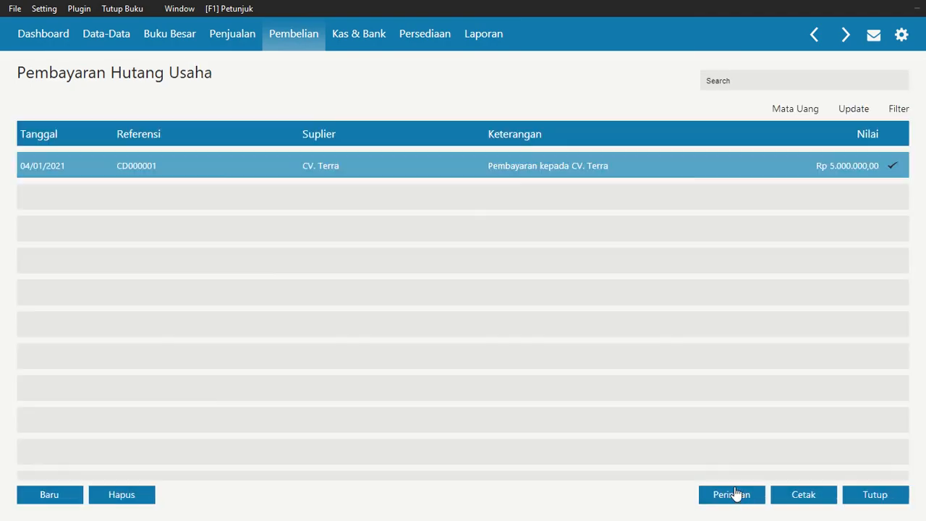
Switch to the assignment PDF in Nitro Pro and read the January transactions that follow the CV. Terra payment
{"action": "key", "text": "alt+Tab"}
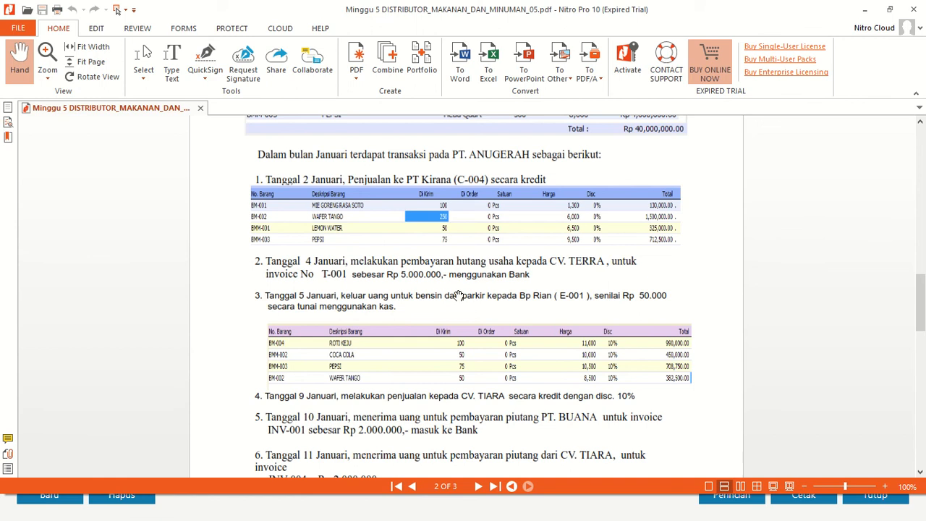
{"action": "scroll", "coordinate": [426, 344], "scroll_direction": "down", "scroll_amount": 1}
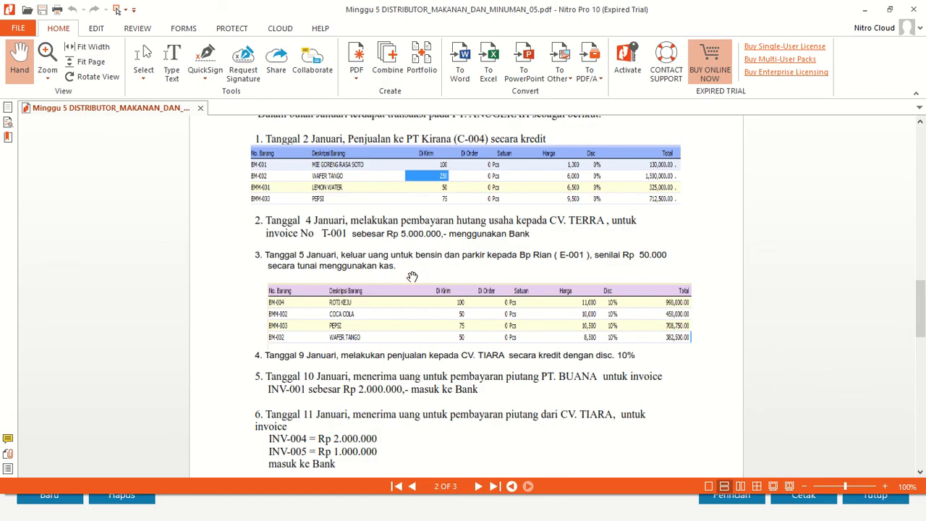
Switch back to Zahir and start a new Kas Keluar transaction paid from the Kas account
{"action": "key", "text": "alt+Tab"}
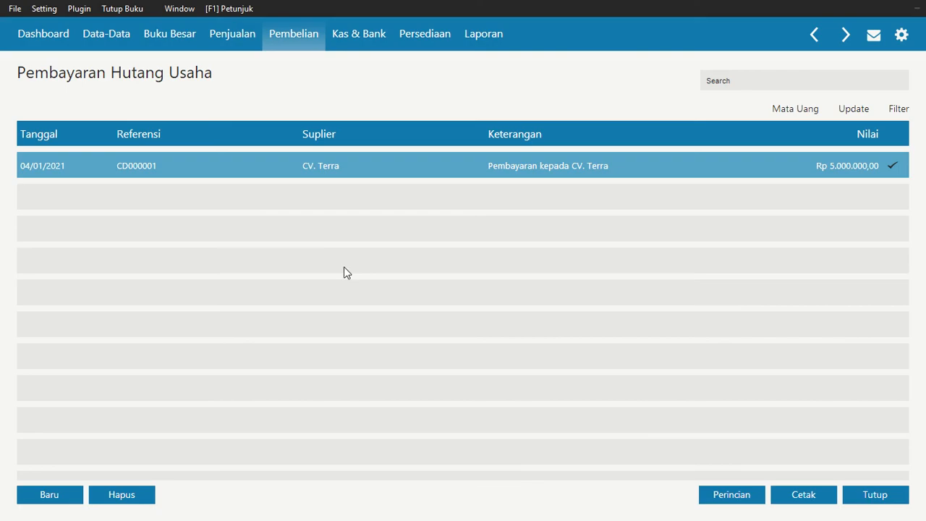
{"action": "left_click", "coordinate": [872, 500]}
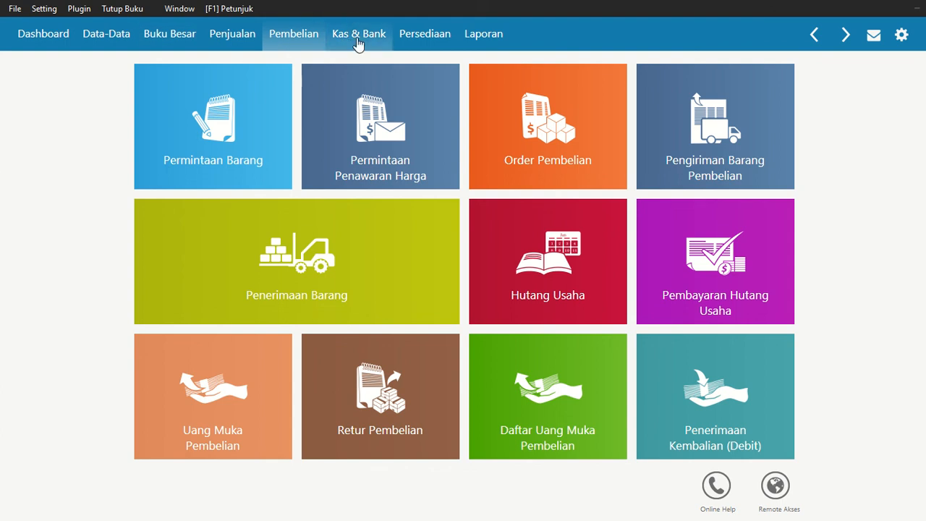
{"action": "left_click", "coordinate": [346, 37]}
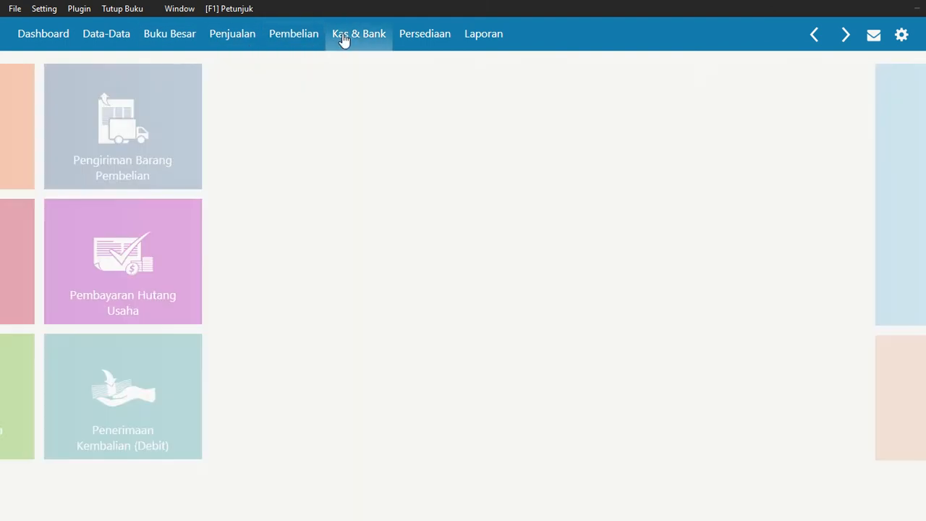
{"action": "left_click", "coordinate": [239, 199]}
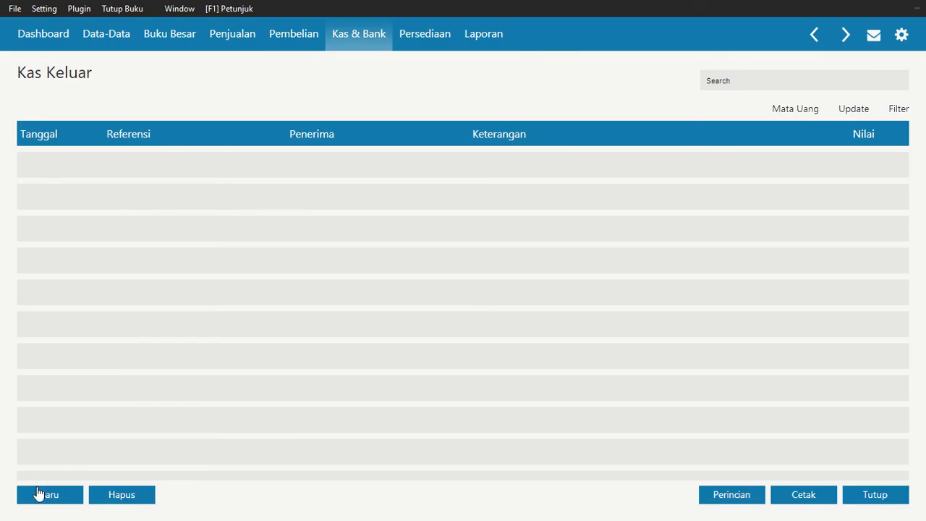
{"action": "left_click", "coordinate": [39, 493]}
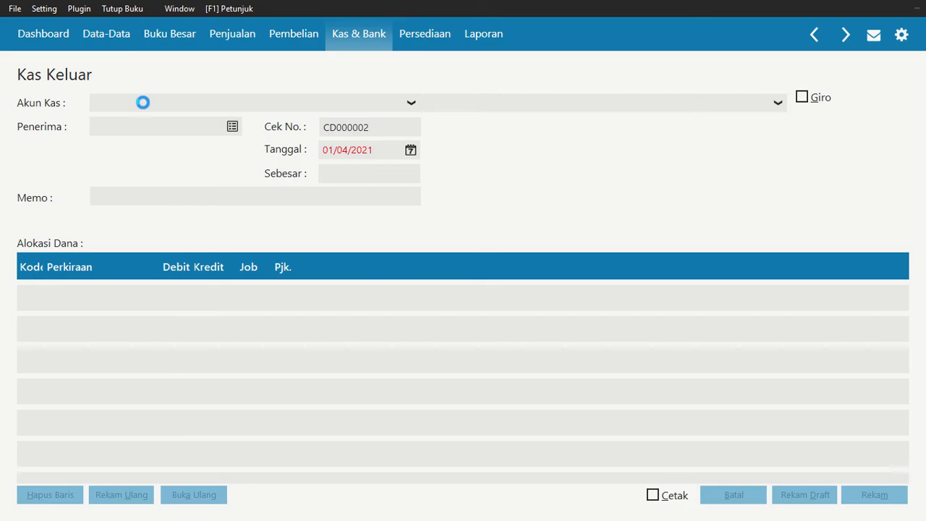
{"action": "left_click", "coordinate": [150, 105]}
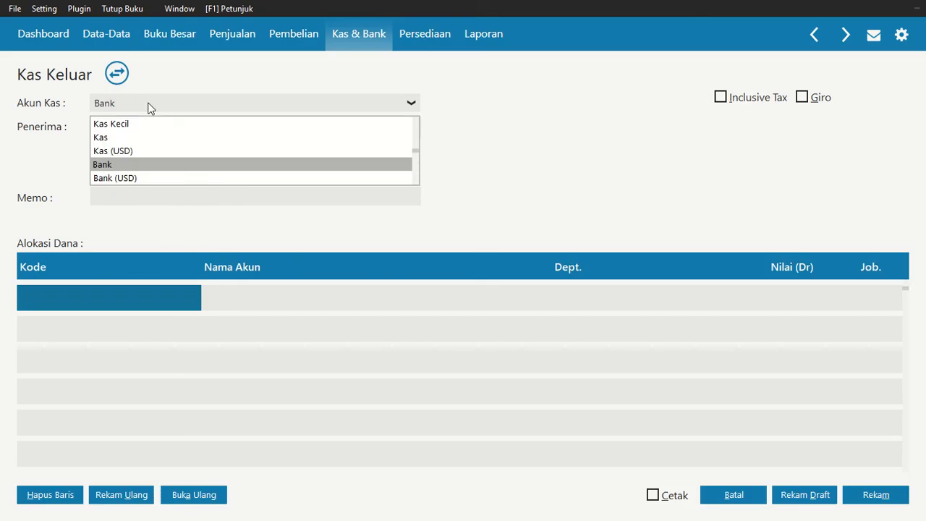
{"action": "left_click", "coordinate": [110, 137]}
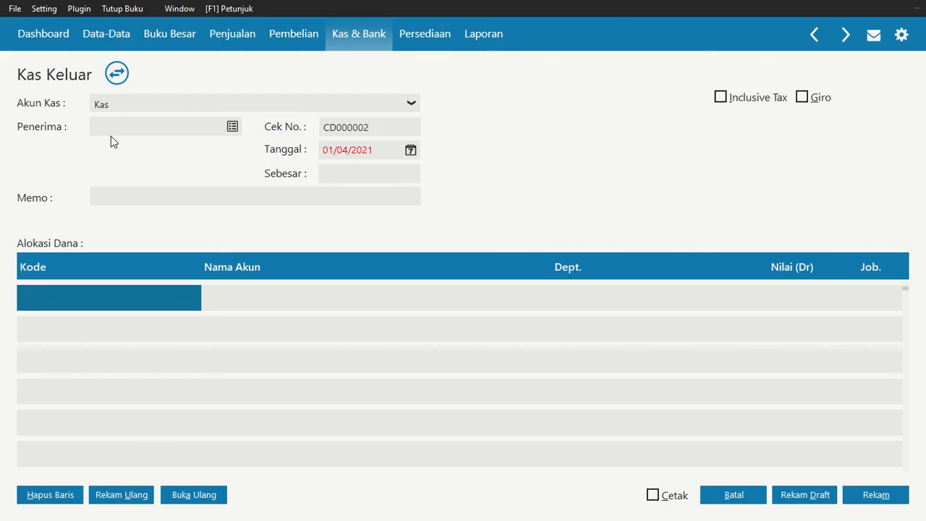
Add the recipient as a new contact of type Others with their name, and choose that contact as the Penerima
{"action": "left_click", "coordinate": [231, 127]}
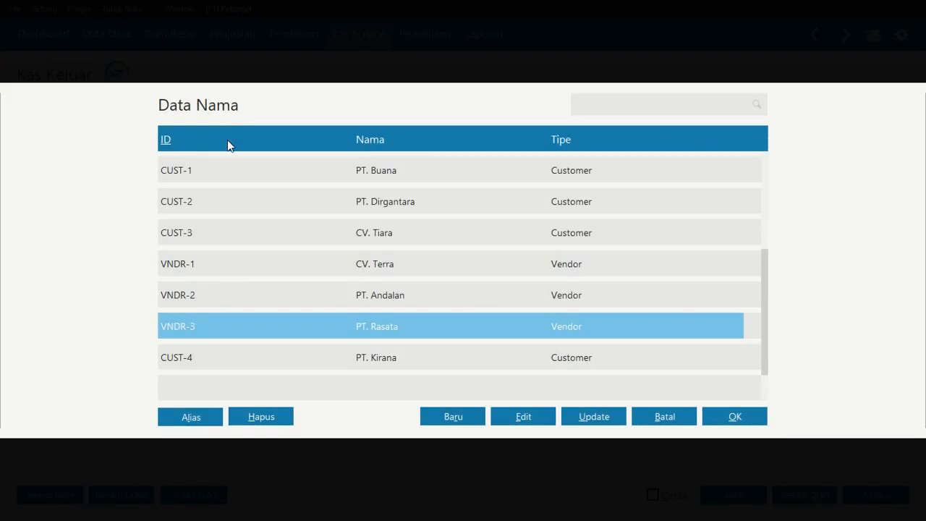
{"action": "left_click", "coordinate": [382, 357]}
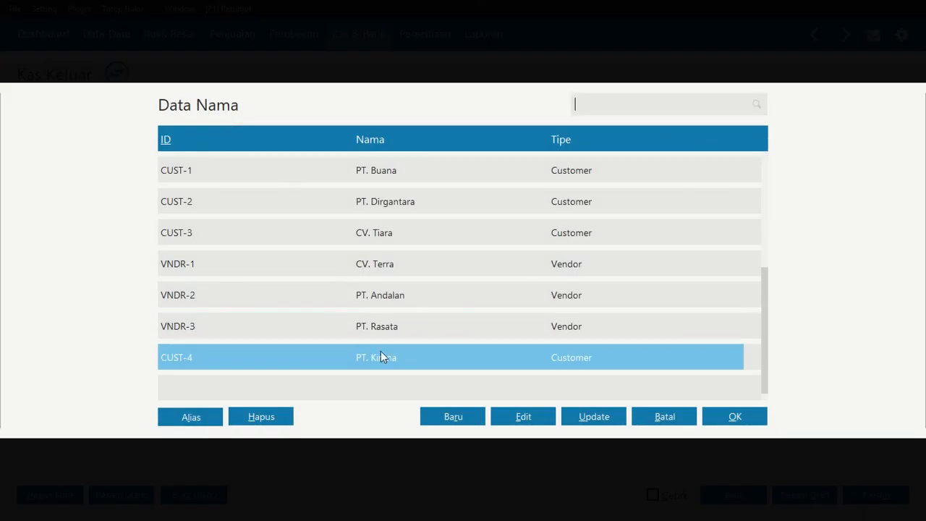
{"action": "left_click", "coordinate": [472, 414]}
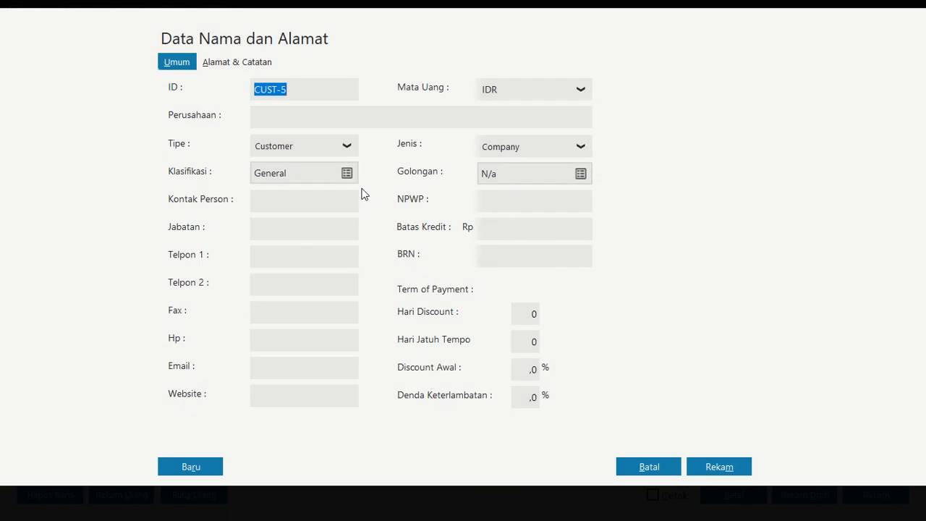
{"action": "left_click", "coordinate": [333, 150]}
{"action": "left_click", "coordinate": [290, 229]}
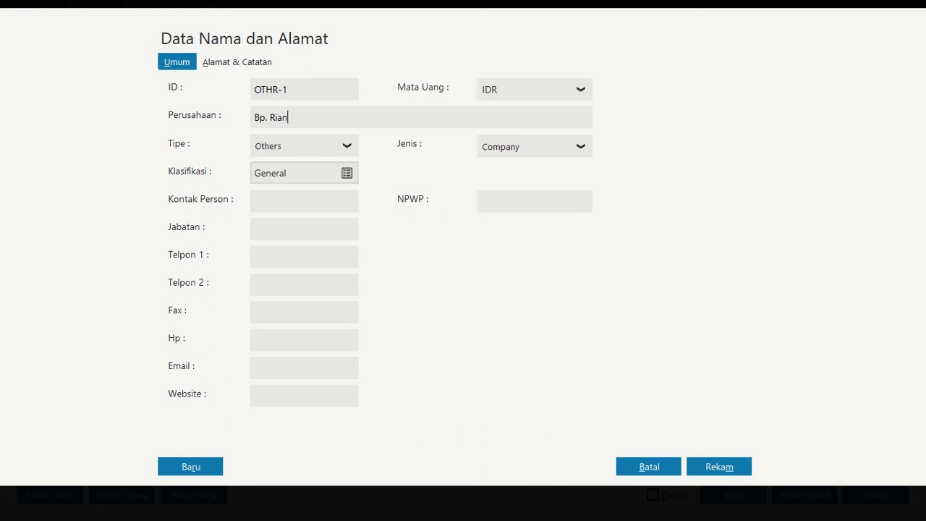
{"action": "left_click", "coordinate": [731, 469]}
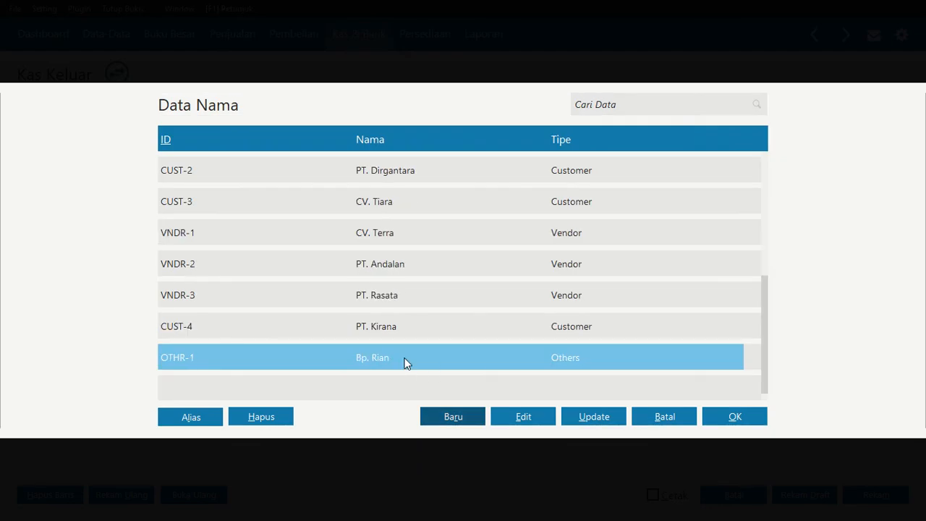
{"action": "left_click", "coordinate": [736, 418]}
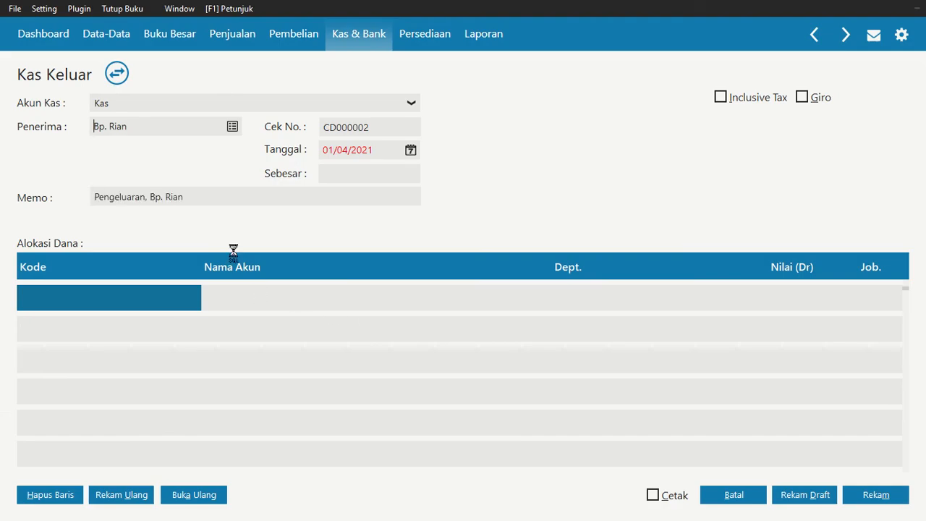
Set the cash-out transaction's date to 5 January 2021
{"action": "left_click", "coordinate": [410, 149]}
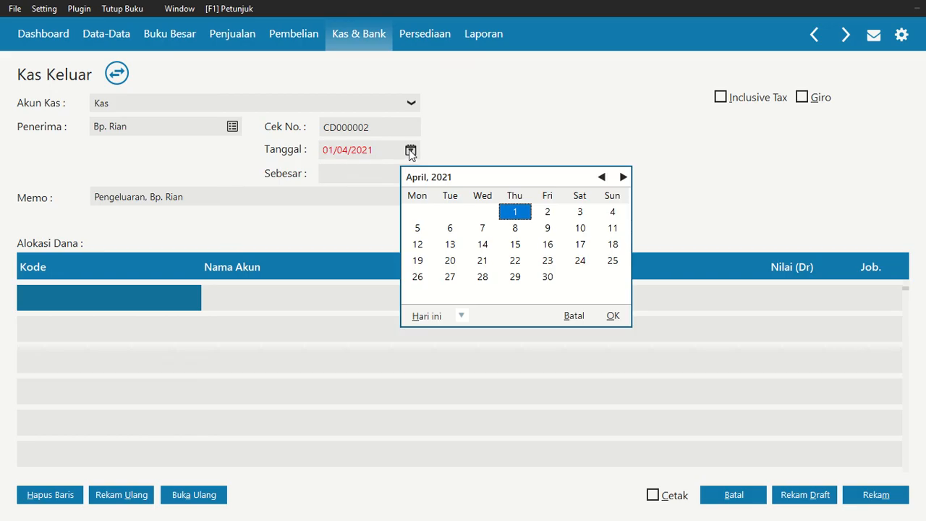
{"action": "left_click", "coordinate": [602, 177]}
{"action": "left_click", "coordinate": [602, 176]}
{"action": "left_click", "coordinate": [601, 177]}
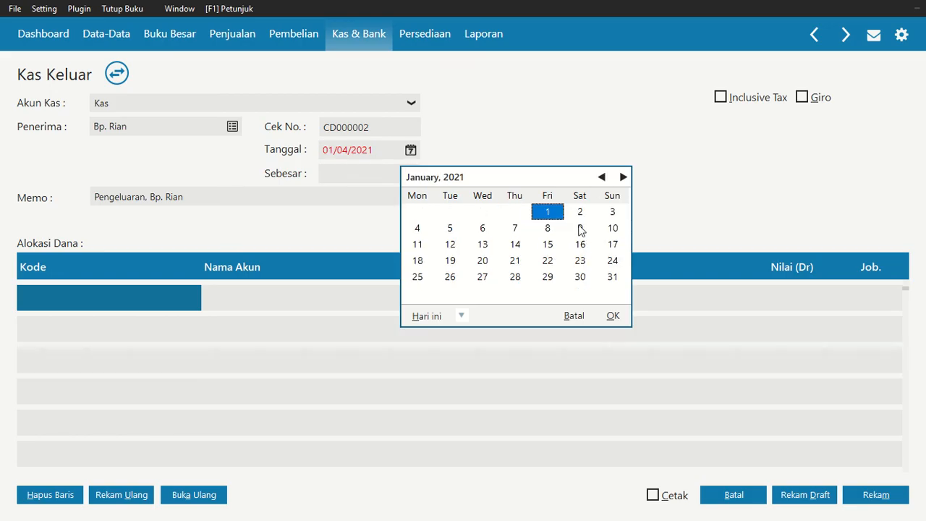
{"action": "left_click", "coordinate": [459, 233]}
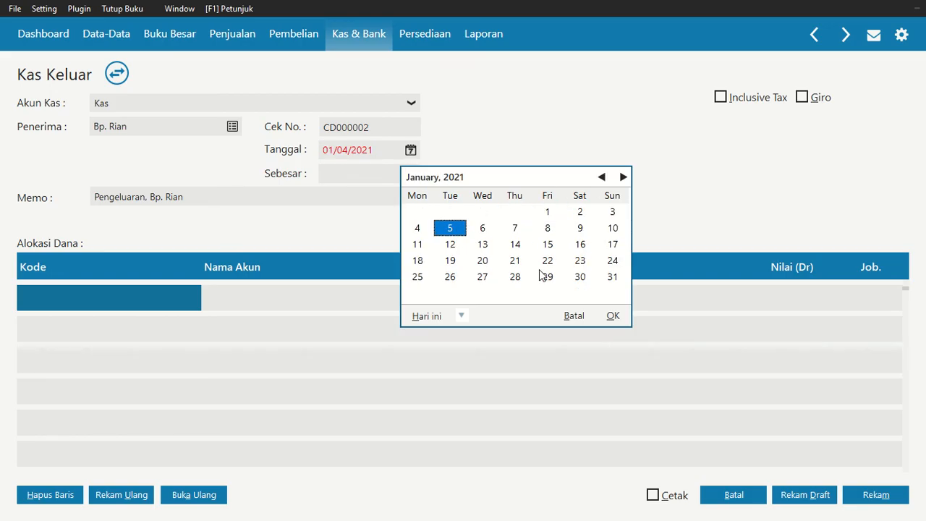
{"action": "left_click", "coordinate": [614, 317]}
Search the account list for "beban" from the first allocation line and look for an expense account covering fuel and parking
{"action": "double_click", "coordinate": [123, 307]}
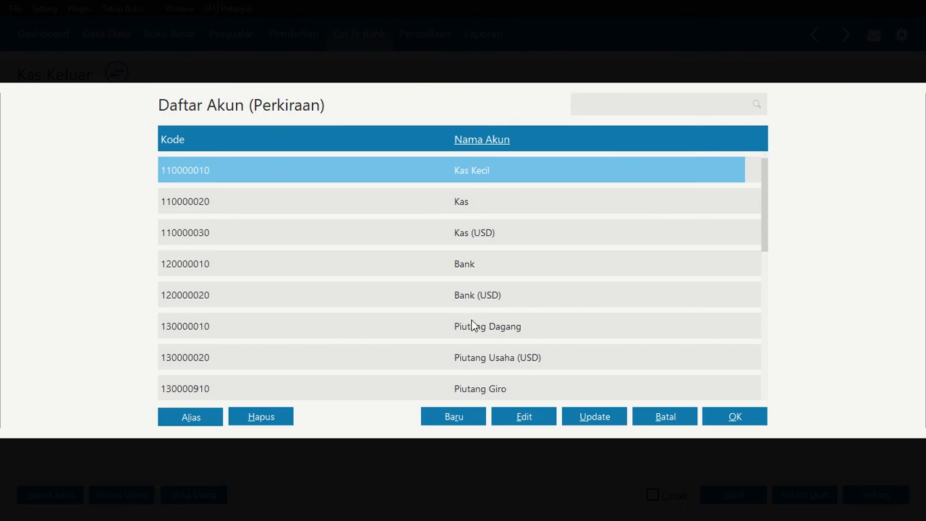
{"action": "key", "text": "Down"}
{"action": "key", "text": "Down"}
{"action": "key", "text": "Down"}
{"action": "key", "text": "Down"}
{"action": "key", "text": "Down"}
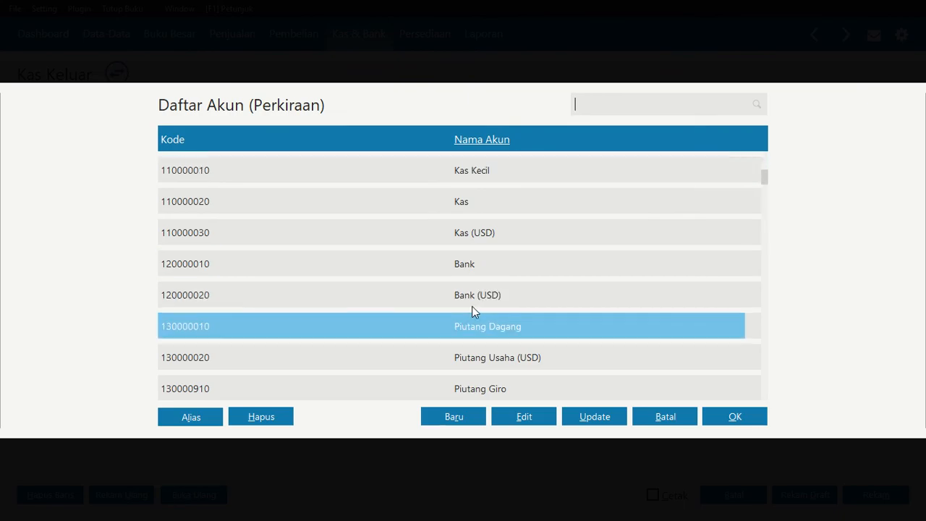
{"action": "left_click", "coordinate": [488, 143]}
{"action": "left_click", "coordinate": [596, 106]}
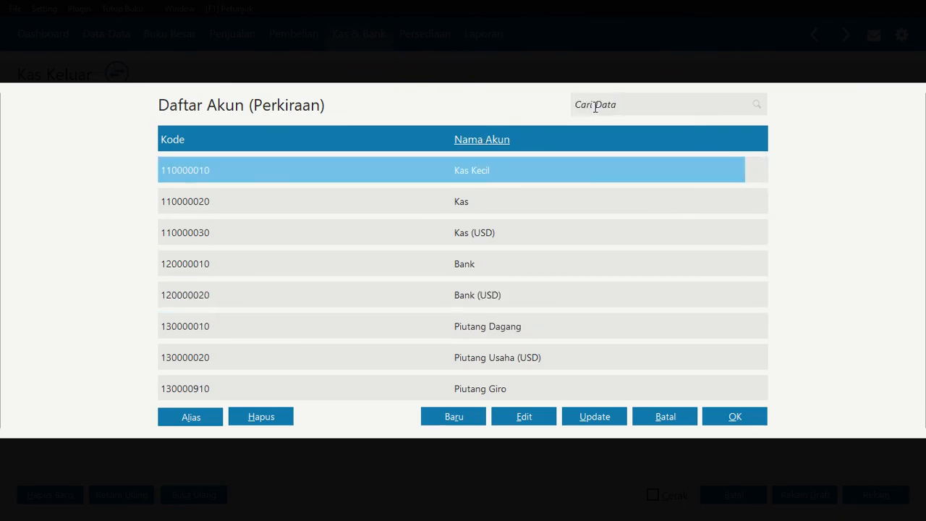
{"action": "type", "text": "beban"}
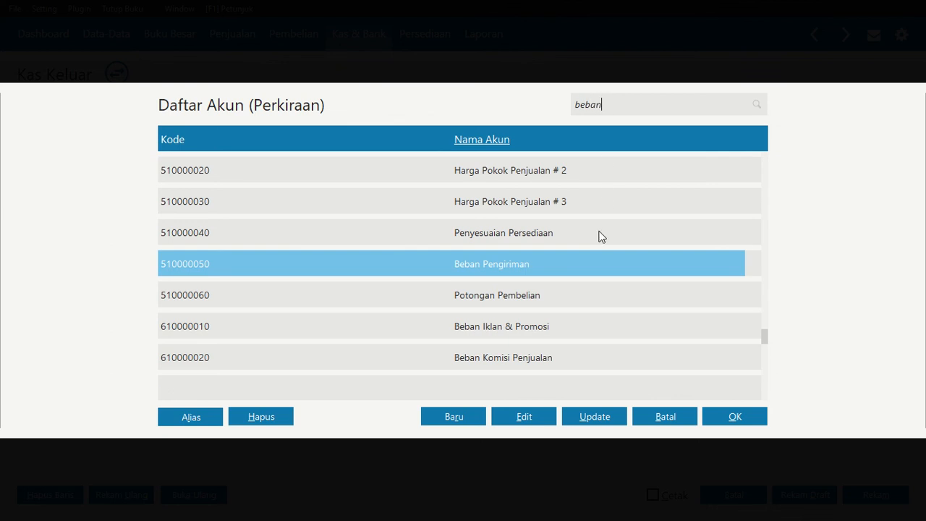
{"action": "key", "text": "Down"}
{"action": "key", "text": "Down"}
{"action": "key", "text": "Down"}
{"action": "key", "text": "Down"}
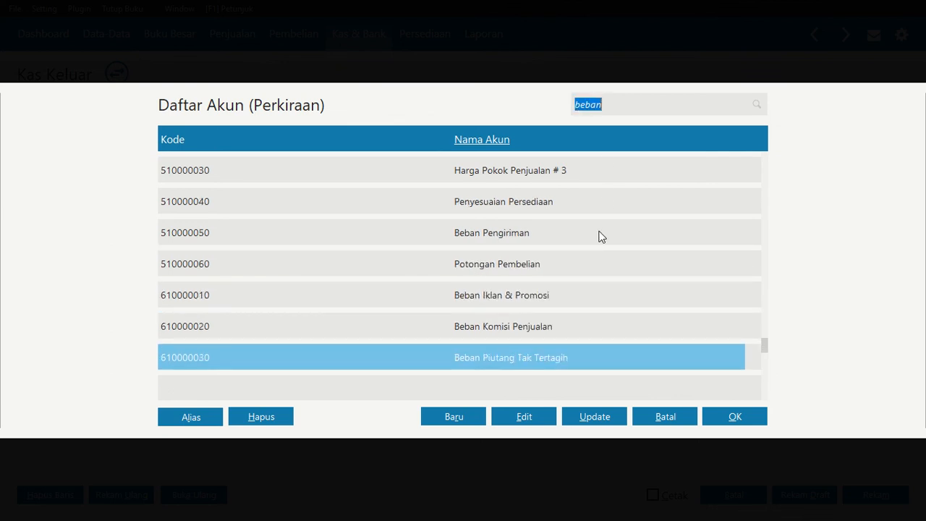
{"action": "key", "text": "Down"}
{"action": "key", "text": "Down"}
{"action": "key", "text": "Down"}
{"action": "key", "text": "Down"}
{"action": "key", "text": "Down"}
{"action": "key", "text": "Down"}
{"action": "key", "text": "Down"}
{"action": "key", "text": "Down"}
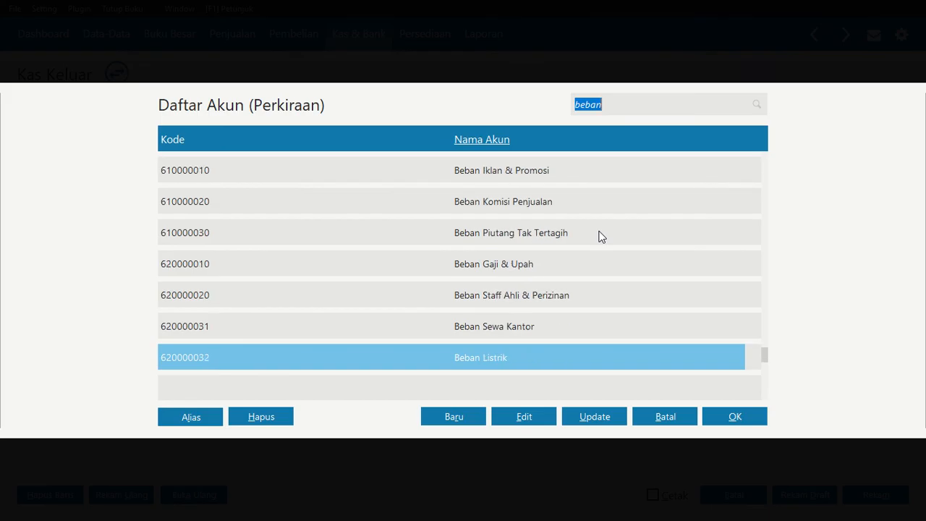
{"action": "key", "text": "Down"}
{"action": "key", "text": "Down"}
{"action": "key", "text": "Down"}
{"action": "key", "text": "Down"}
{"action": "key", "text": "Down"}
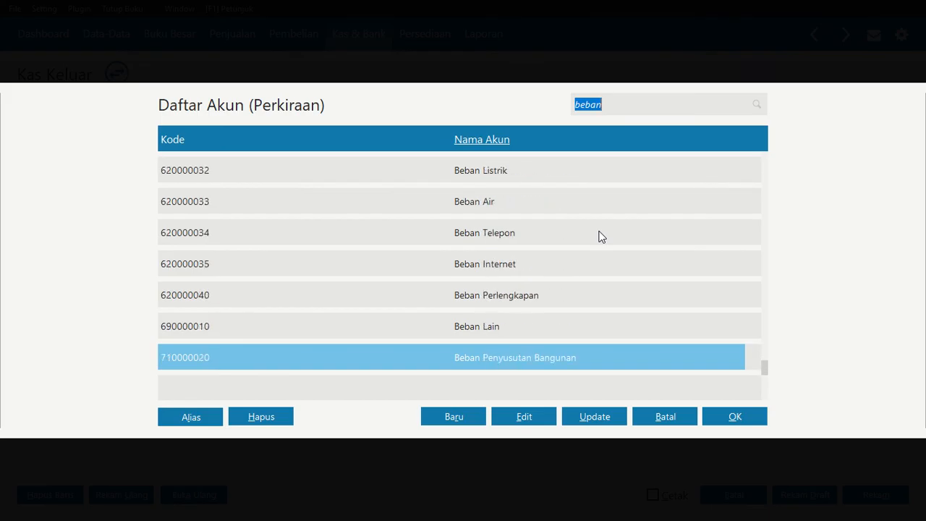
{"action": "key", "text": "Down"}
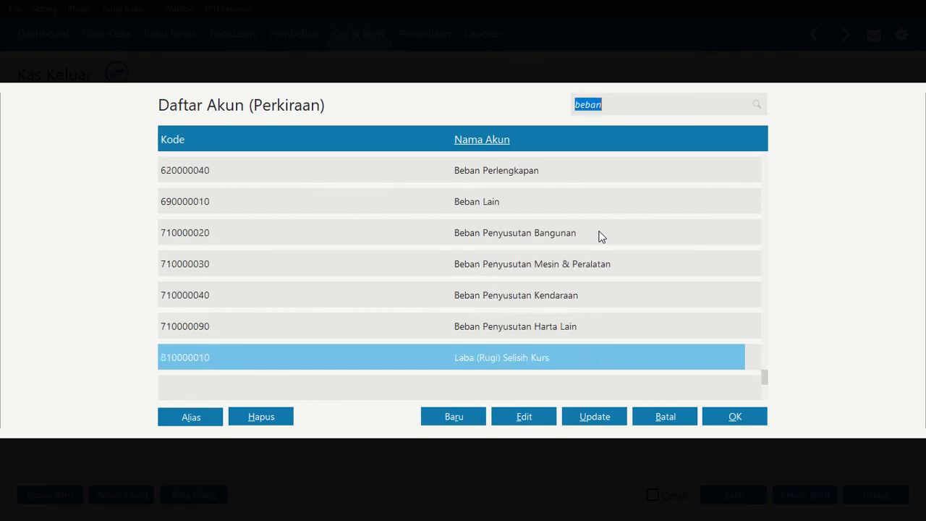
{"action": "key", "text": "Up"}
{"action": "key", "text": "Up"}
{"action": "key", "text": "Up"}
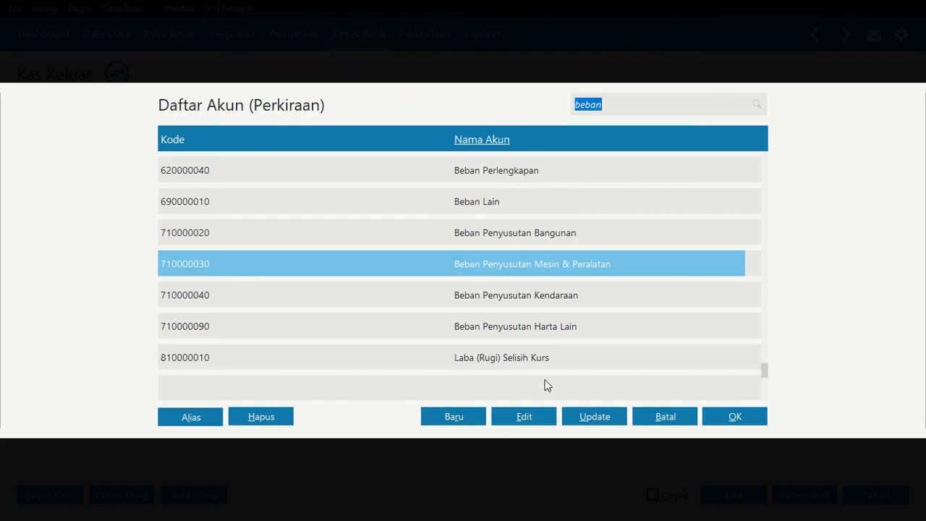
Start a new account and classify it as Beban Operasional Lain
{"action": "left_click", "coordinate": [454, 417]}
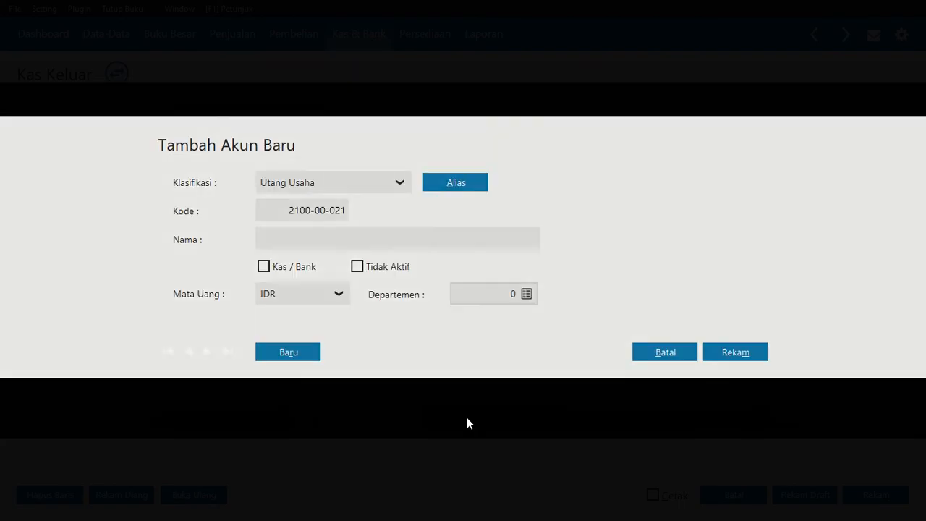
{"action": "left_click", "coordinate": [400, 184]}
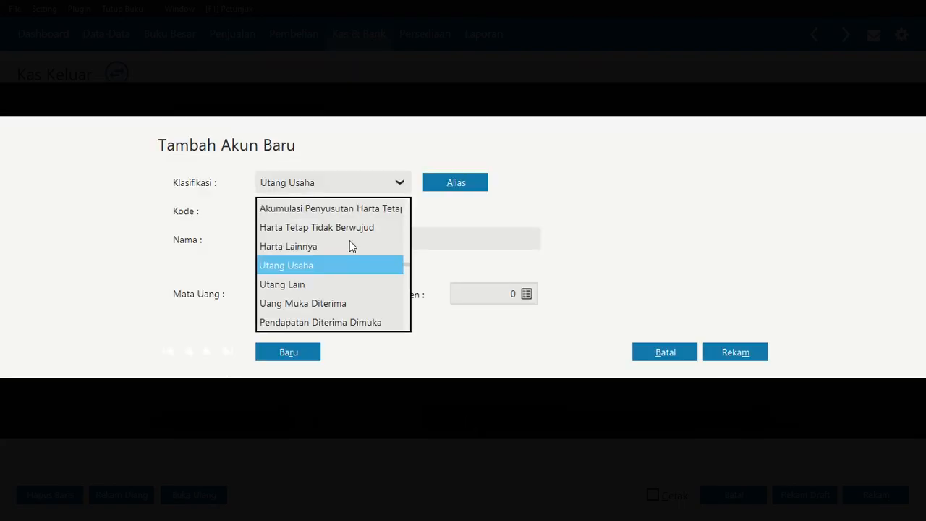
{"action": "key", "text": "Down"}
{"action": "key", "text": "Down"}
{"action": "key", "text": "Down"}
{"action": "key", "text": "Down"}
{"action": "key", "text": "Down"}
{"action": "key", "text": "Down"}
{"action": "key", "text": "Down"}
{"action": "key", "text": "Down"}
{"action": "key", "text": "Down"}
{"action": "key", "text": "Down"}
{"action": "key", "text": "Down"}
{"action": "key", "text": "Down"}
{"action": "key", "text": "Down"}
{"action": "key", "text": "Down"}
{"action": "key", "text": "Down"}
{"action": "key", "text": "Down"}
{"action": "key", "text": "Down"}
{"action": "key", "text": "Down"}
{"action": "key", "text": "Down"}
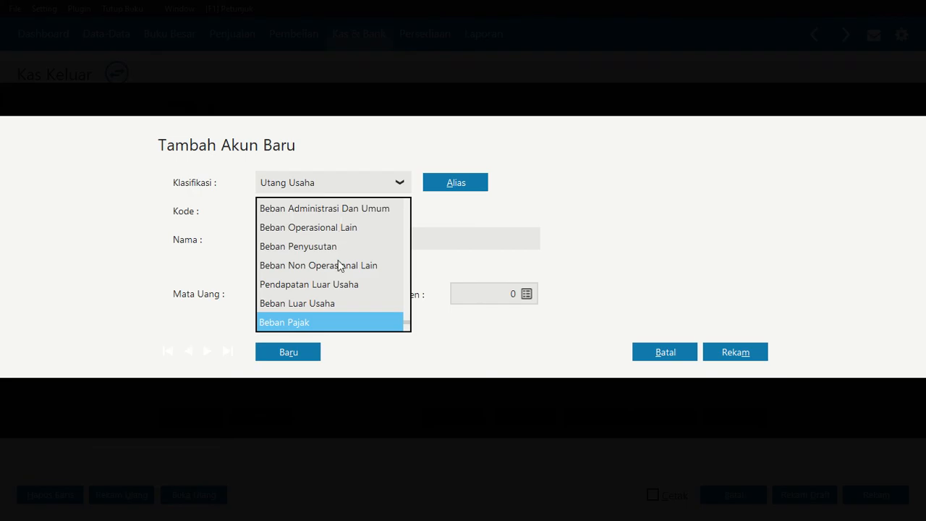
{"action": "left_click", "coordinate": [344, 228]}
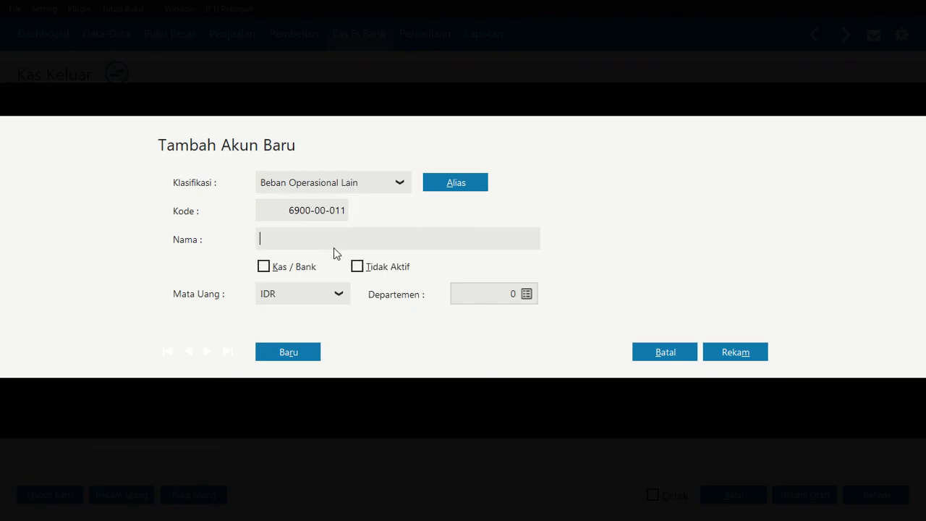
Name the account Beban Bensin, Parkir, dan Tol, record it and assign it to the first allocation line
{"action": "left_click", "coordinate": [334, 249]}
{"action": "type", "text": "Beban Bensin, Parkir, dan Tol"}
{"action": "left_click", "coordinate": [731, 353]}
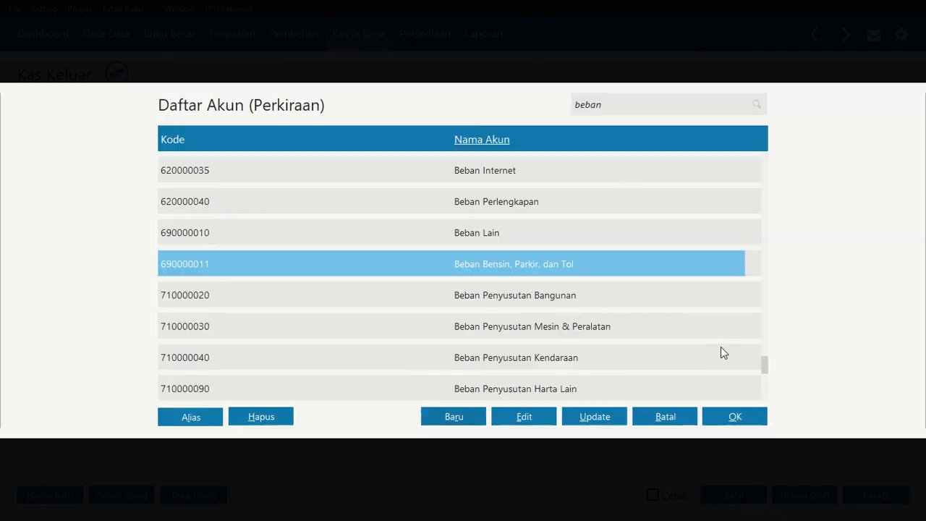
{"action": "left_click", "coordinate": [735, 418]}
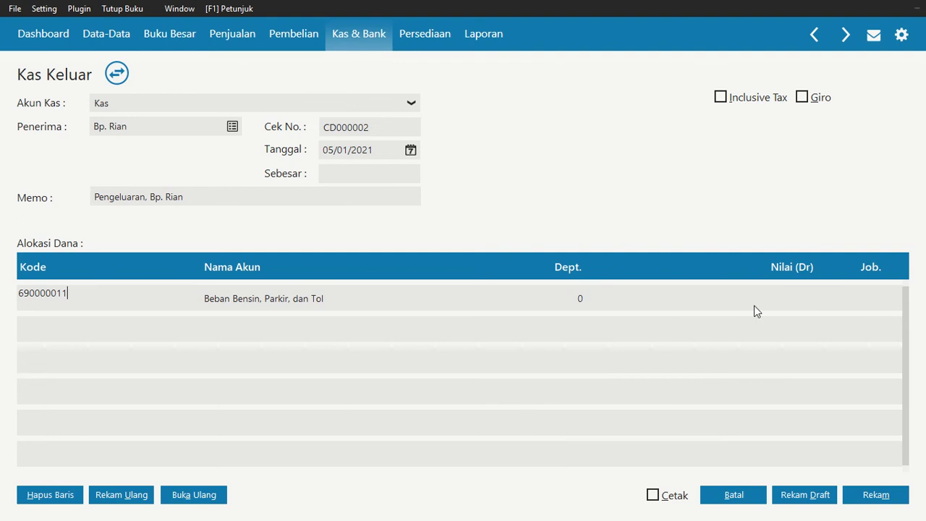
Allocate Rp 50.000 to the fuel and parking expense line and fill in the same amount as the transaction's total
{"action": "left_click", "coordinate": [771, 299]}
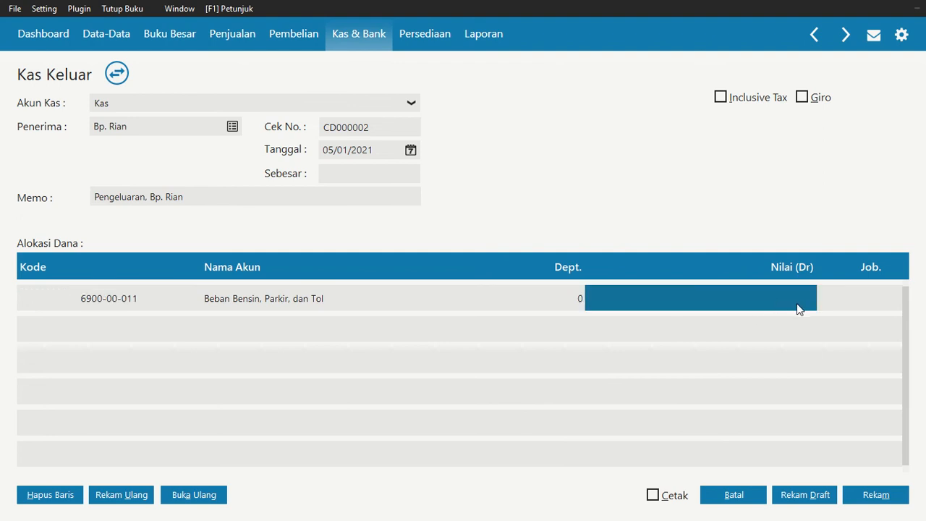
{"action": "type", "text": "50000"}
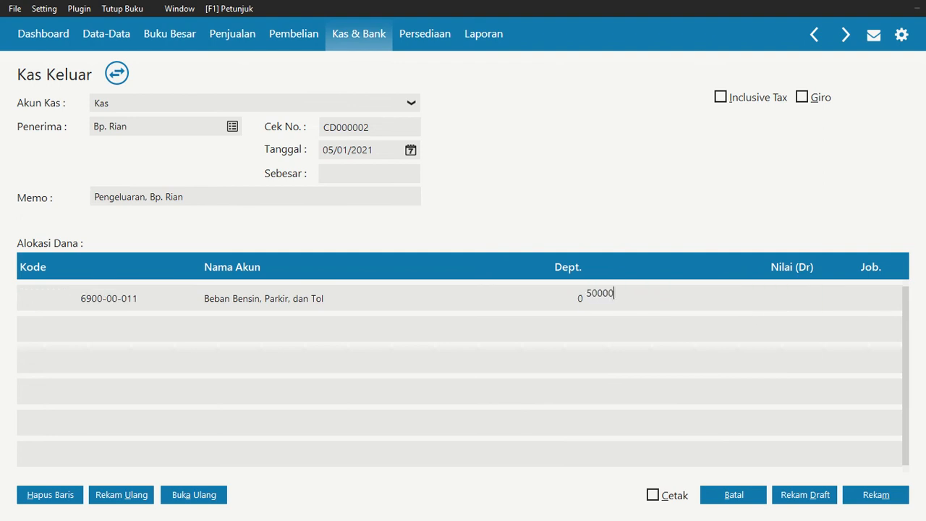
{"action": "key", "text": "Tab"}
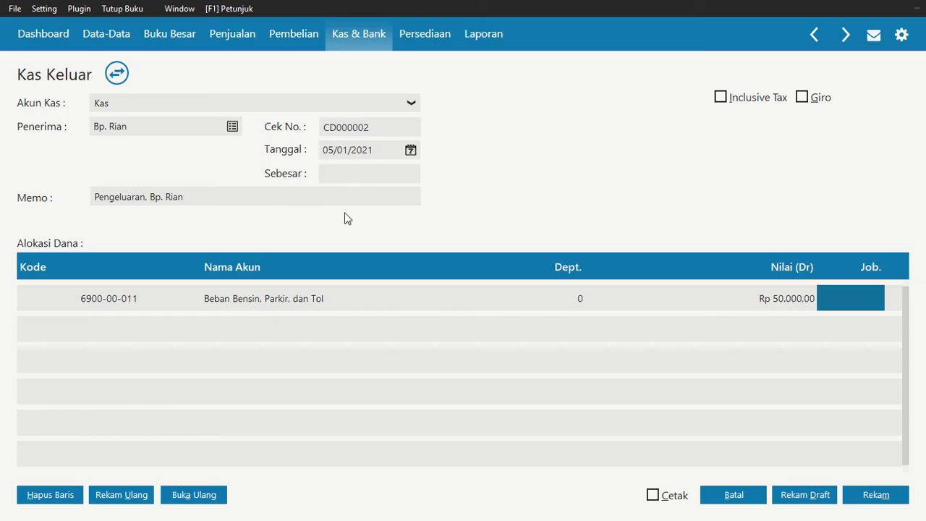
{"action": "left_click", "coordinate": [352, 176]}
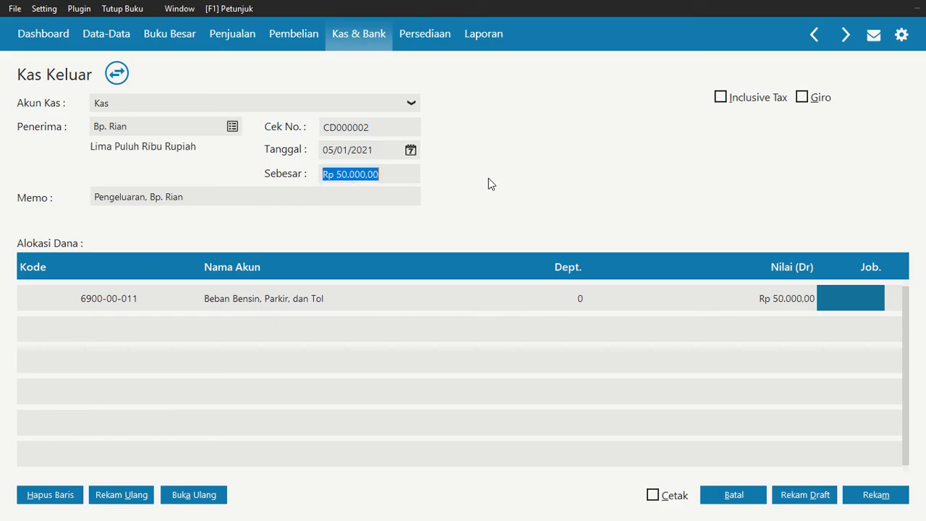
Record the fuel and parking cash expense, discard the blank follow-up entry and close the cash-out list
{"action": "left_click", "coordinate": [877, 500]}
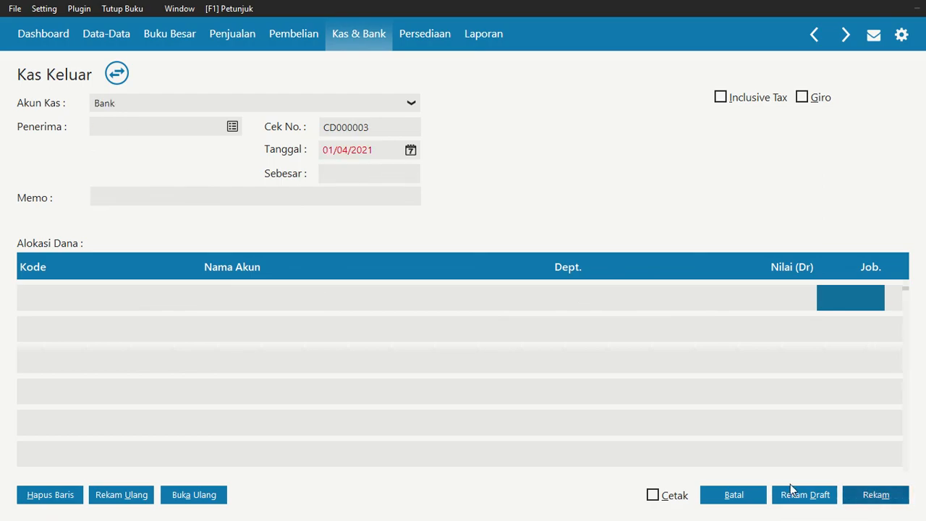
{"action": "left_click", "coordinate": [703, 499]}
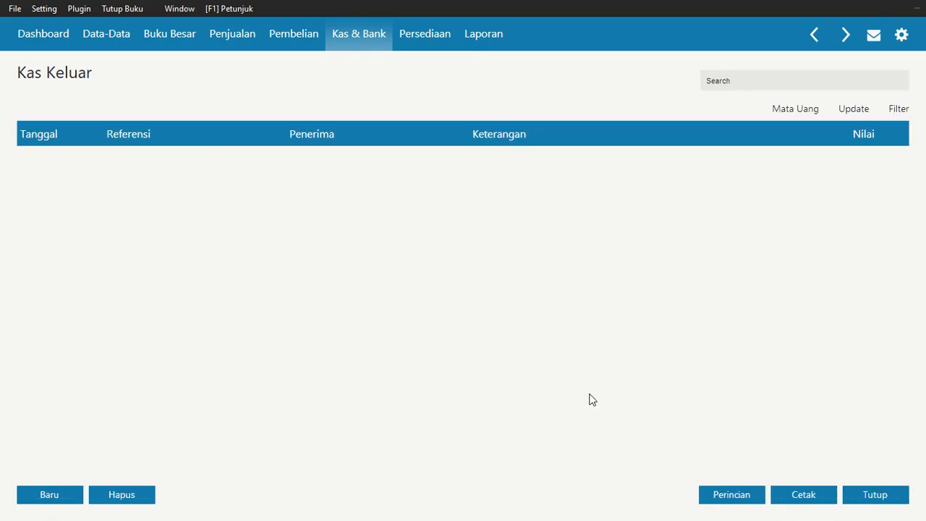
{"action": "left_click", "coordinate": [882, 499]}
Read the 9 January CV. Tiara sale in the exercise PDF, then return to Zahir and start a new sales invoice
{"action": "key", "text": "alt+Tab"}
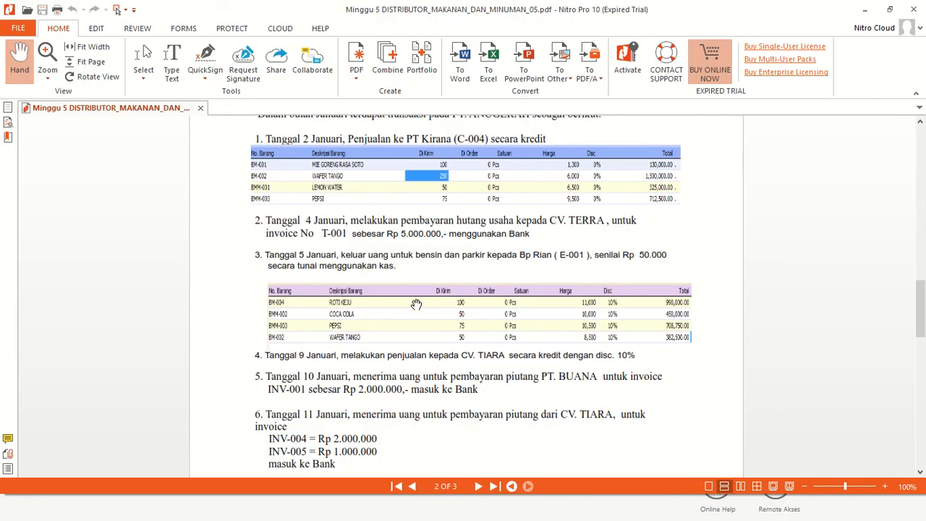
{"action": "scroll", "coordinate": [415, 303], "scroll_direction": "down", "scroll_amount": 1}
{"action": "scroll", "coordinate": [351, 326], "scroll_direction": "down", "scroll_amount": 1}
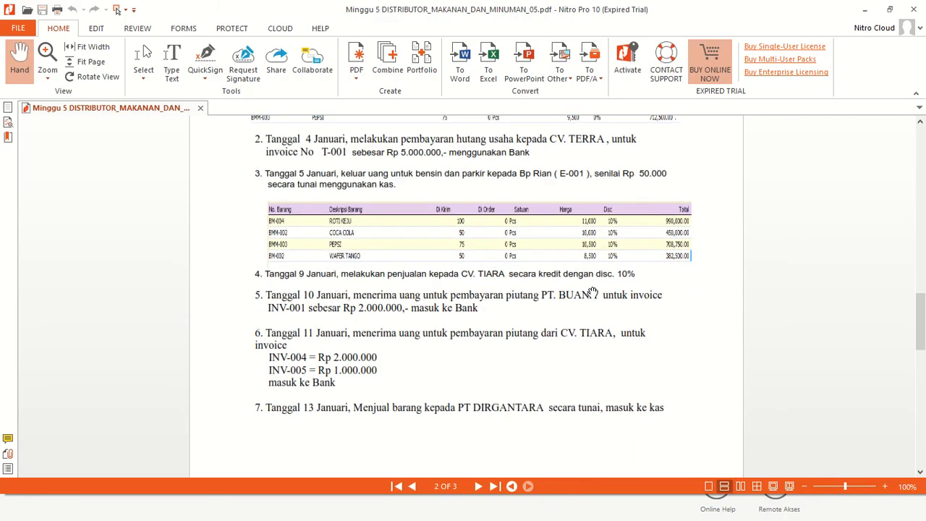
{"action": "key", "text": "alt+Tab"}
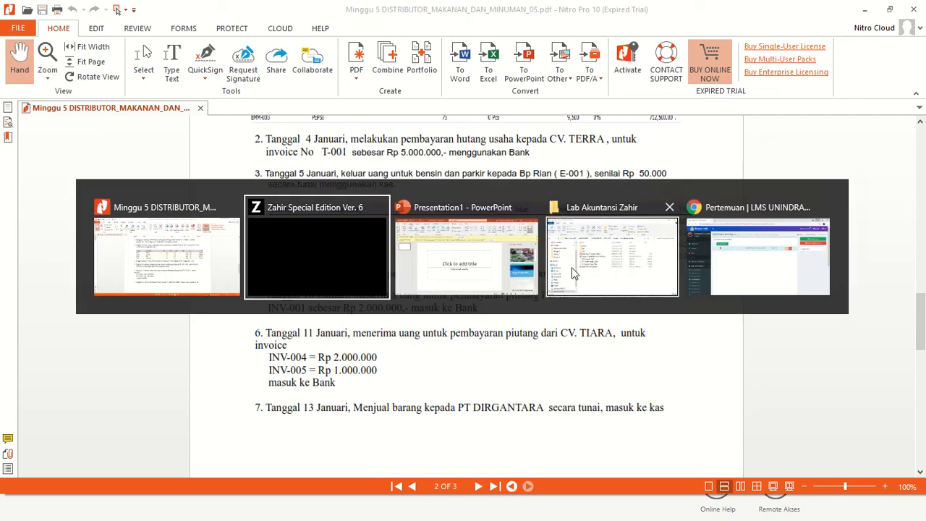
{"action": "left_click", "coordinate": [233, 36]}
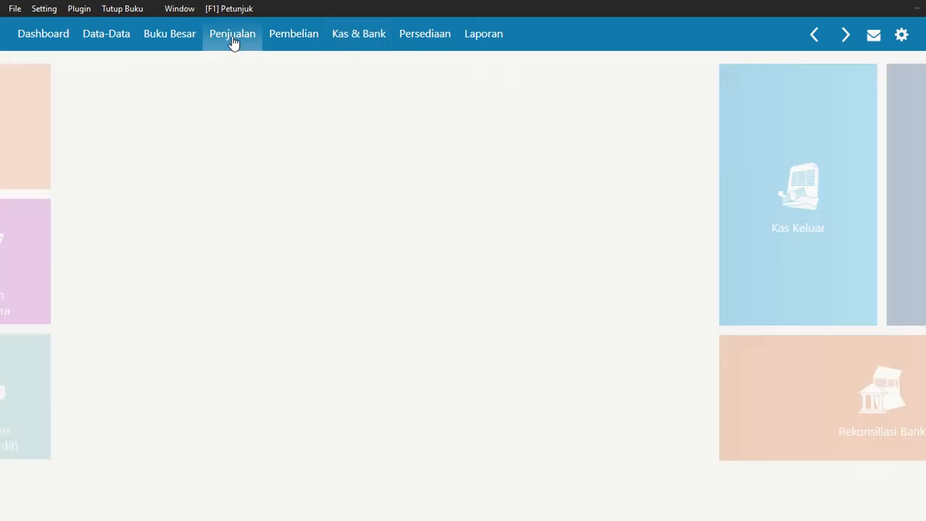
{"action": "mouse_move", "coordinate": [244, 280]}
{"action": "left_click", "coordinate": [155, 307]}
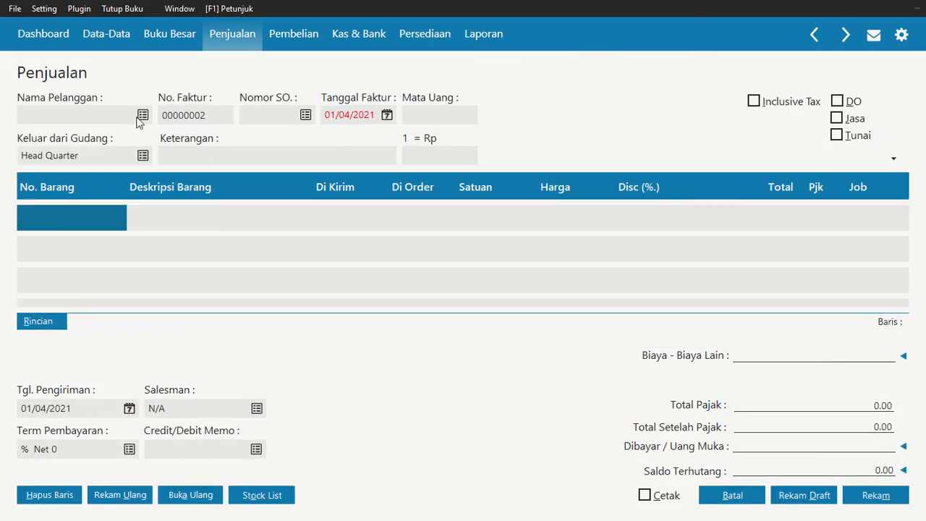
Choose CV. Tiara as the customer on the new sales invoice
{"action": "left_click", "coordinate": [141, 115]}
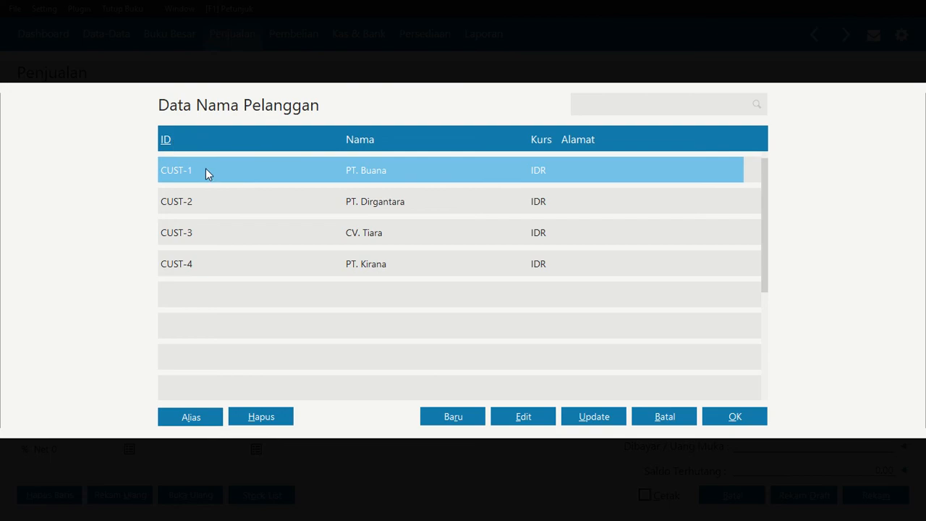
{"action": "left_click", "coordinate": [368, 236]}
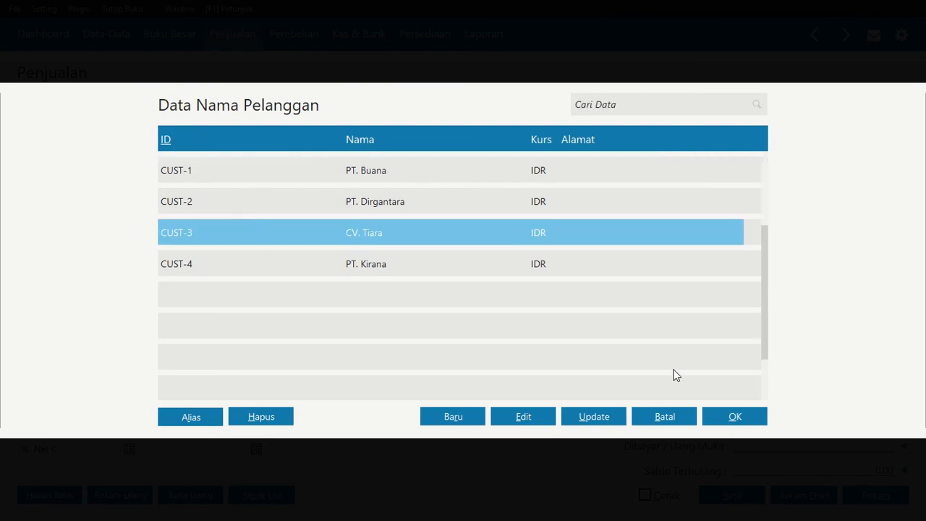
{"action": "left_click", "coordinate": [732, 418]}
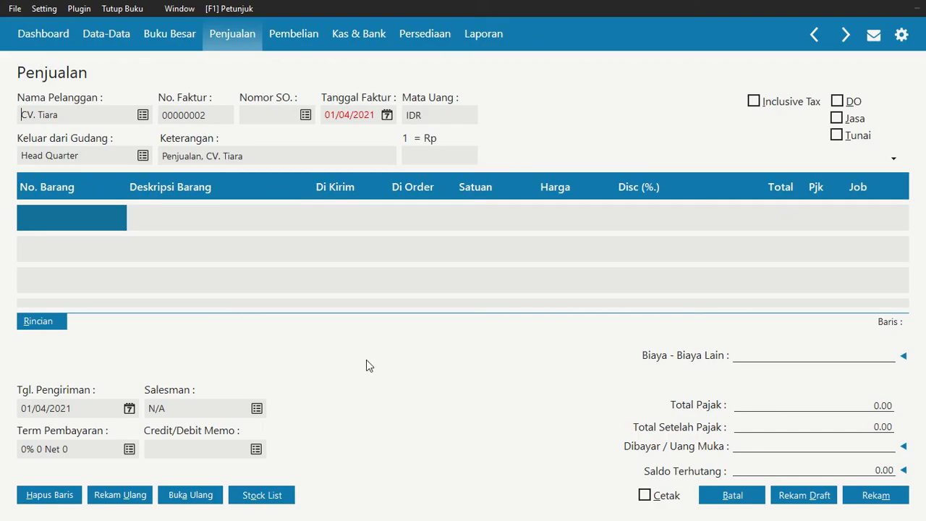
Set the CV. Tiara invoice date to 09/01/2021 and check it against the calendar
{"action": "left_click", "coordinate": [388, 116]}
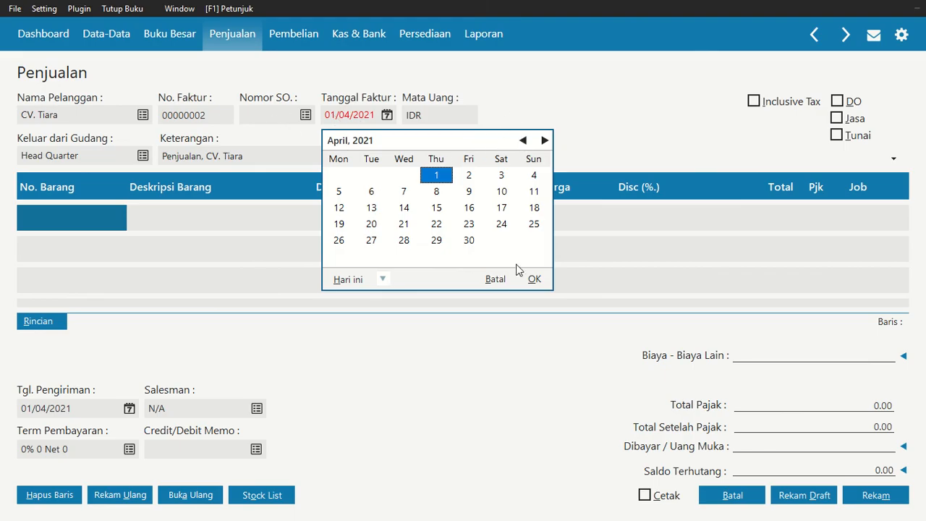
{"action": "left_click", "coordinate": [495, 278]}
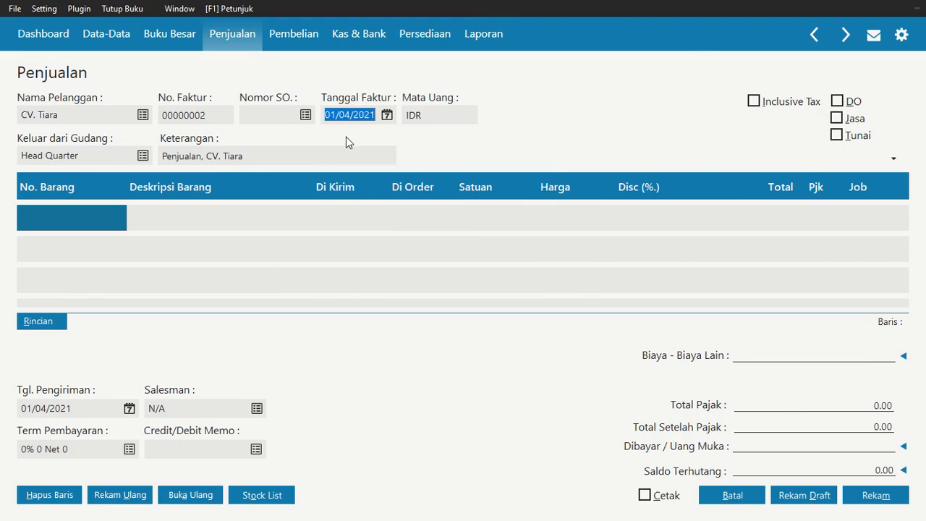
{"action": "type", "text": "09/01/"}
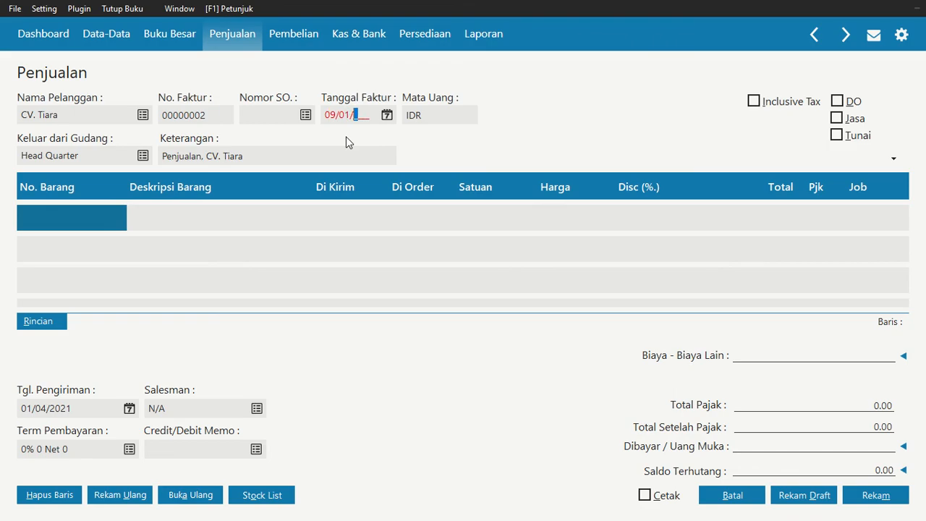
{"action": "type", "text": "2021"}
{"action": "left_click", "coordinate": [345, 154]}
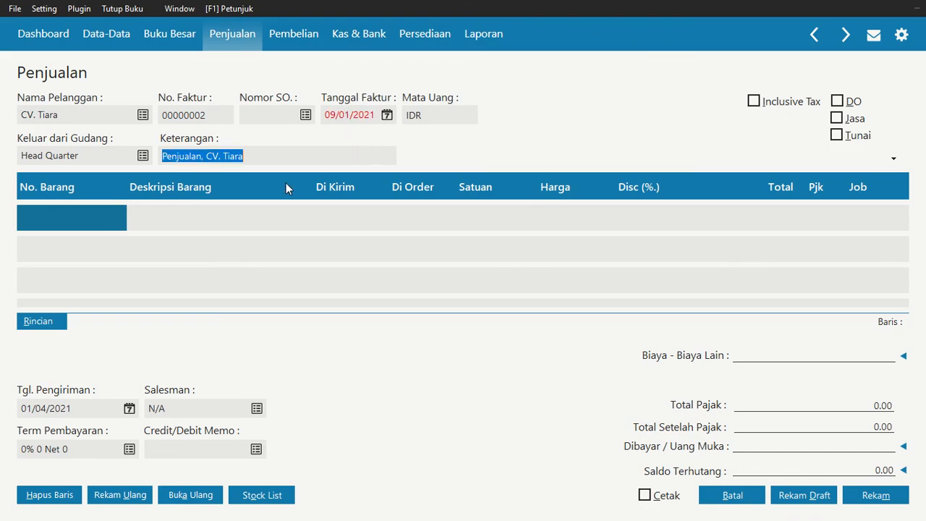
{"action": "left_click", "coordinate": [156, 228]}
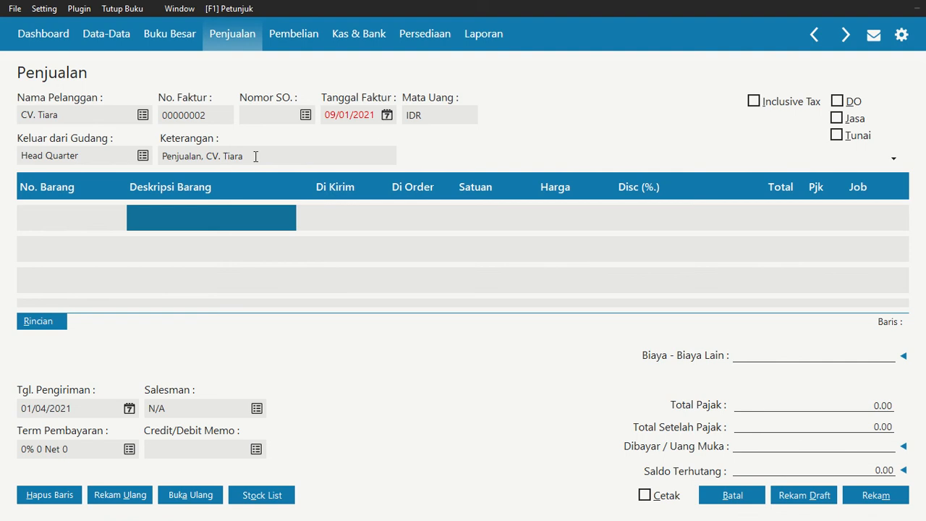
{"action": "left_click", "coordinate": [388, 116]}
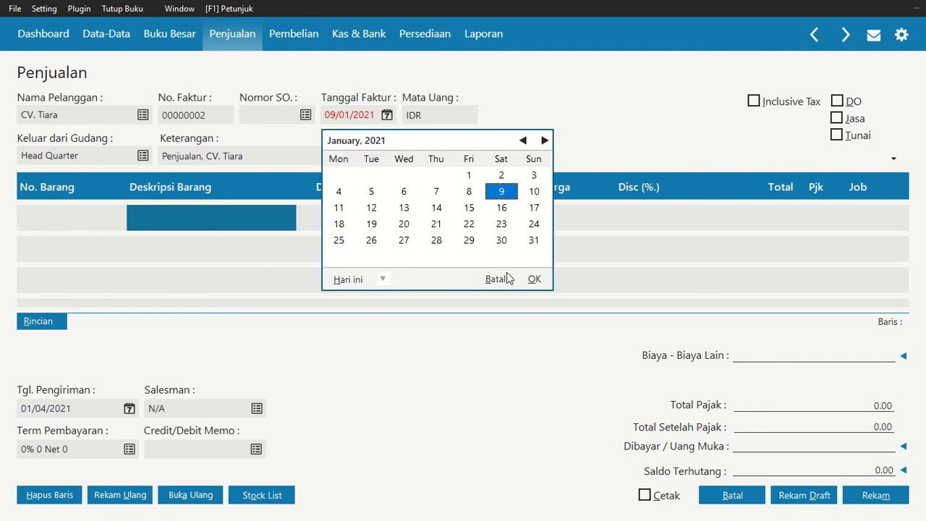
{"action": "left_click", "coordinate": [489, 280]}
Add Roti Keju (BM-004) to the first invoice line with a delivered quantity of 100
{"action": "double_click", "coordinate": [91, 212]}
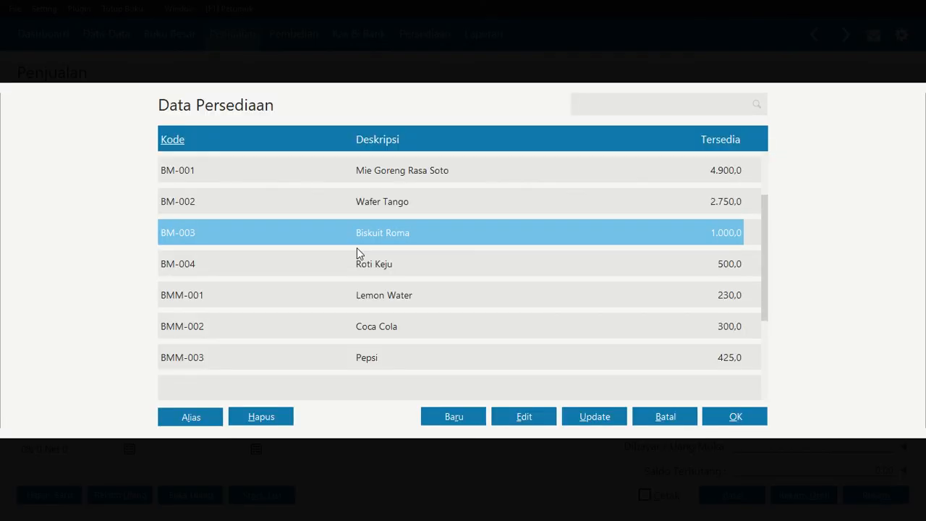
{"action": "key", "text": "Up"}
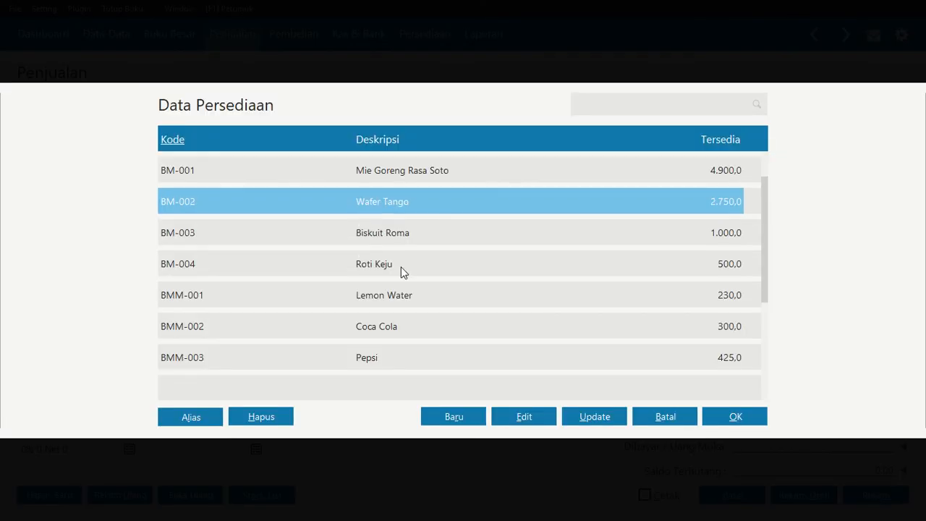
{"action": "left_click", "coordinate": [404, 264]}
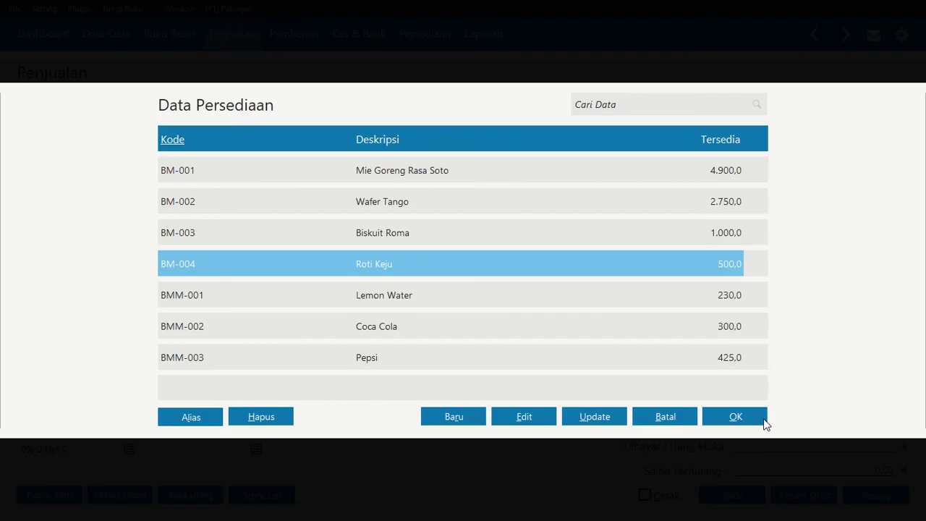
{"action": "left_click", "coordinate": [763, 421]}
{"action": "left_click", "coordinate": [336, 218]}
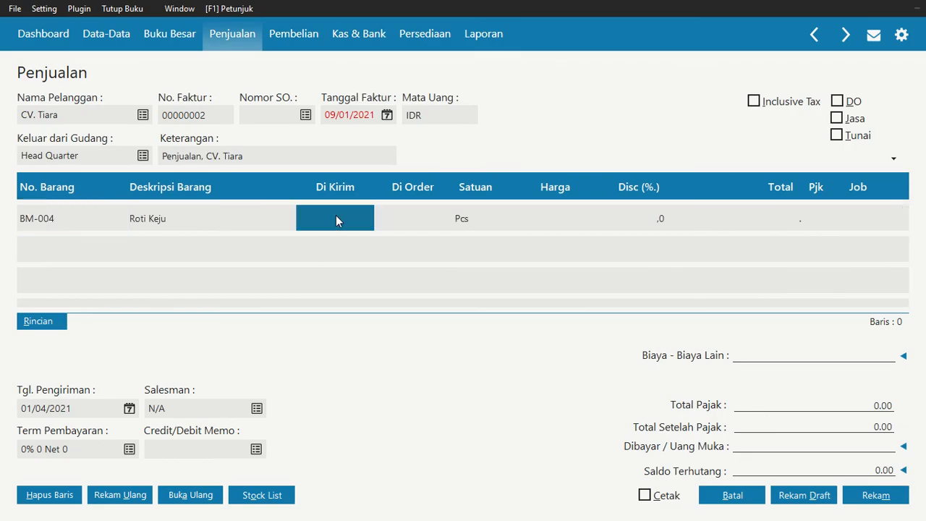
{"action": "left_click", "coordinate": [338, 215]}
{"action": "type", "text": "100"}
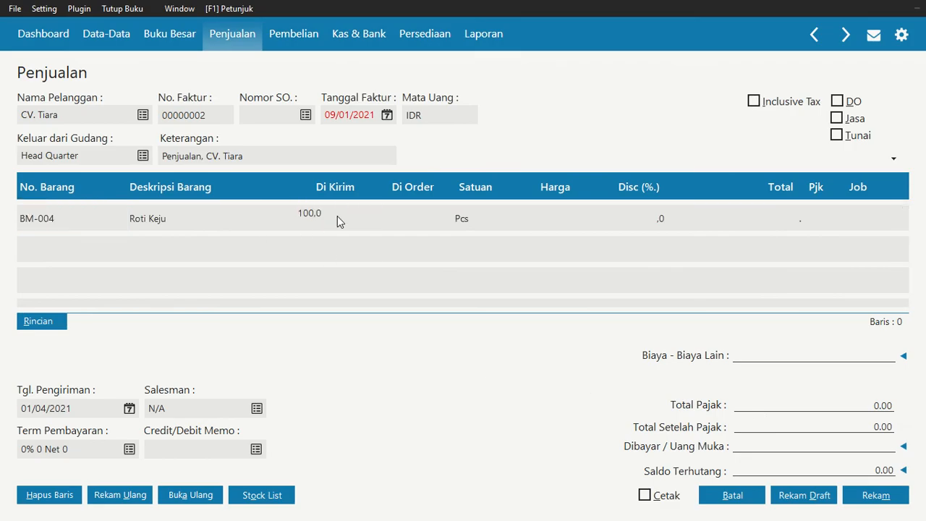
Set the unit price of the Roti Keju line to Rp 11.000 and complete the line
{"action": "key", "text": "Tab"}
{"action": "key", "text": "Tab"}
{"action": "key", "text": "Tab"}
{"action": "key", "text": "shift+Tab"}
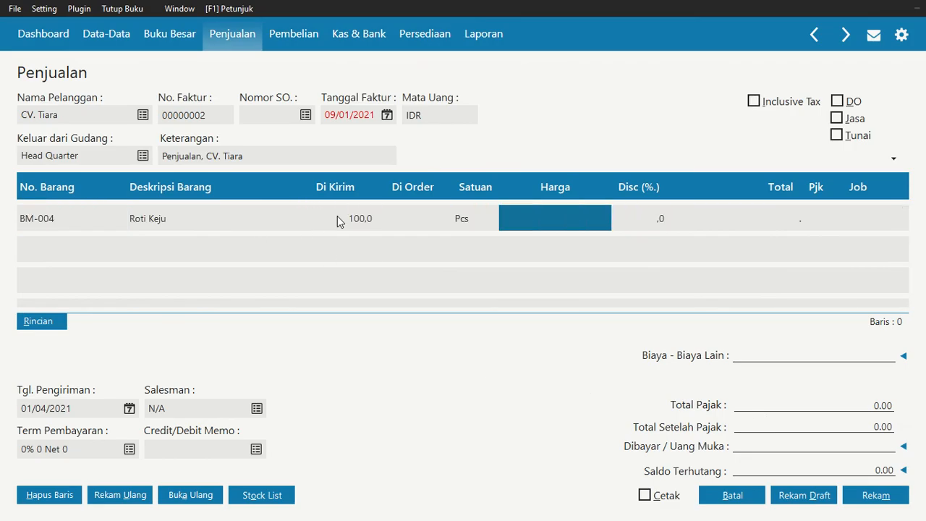
{"action": "type", "text": "11000000"}
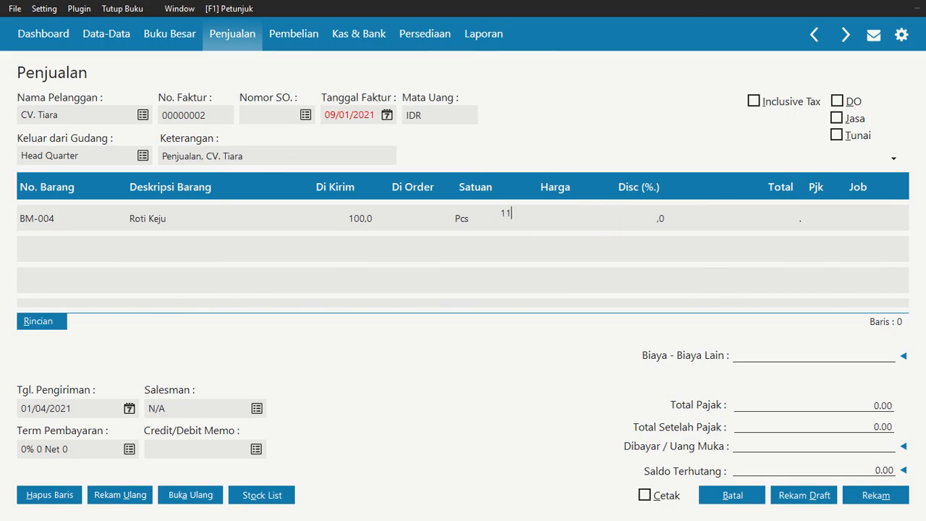
{"action": "key", "text": "Tab"}
{"action": "key", "text": "Tab"}
{"action": "key", "text": "Tab"}
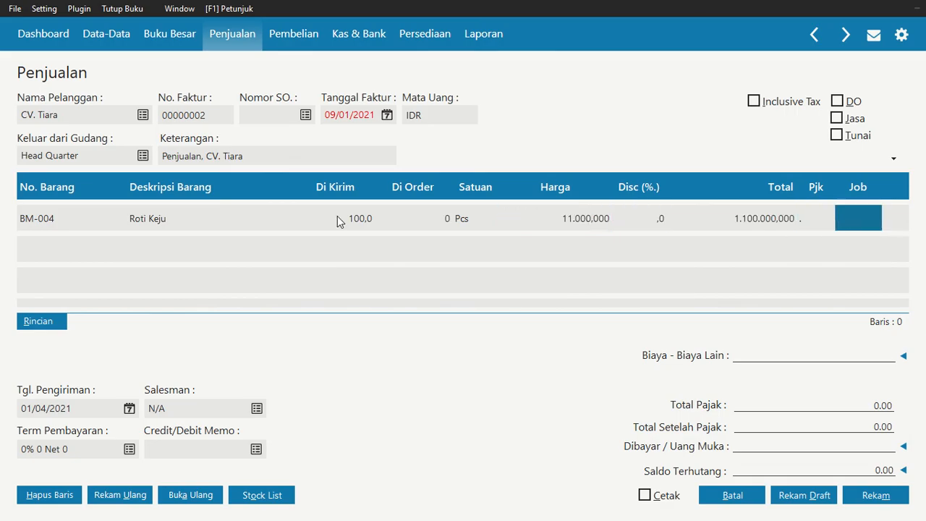
{"action": "key", "text": "Tab"}
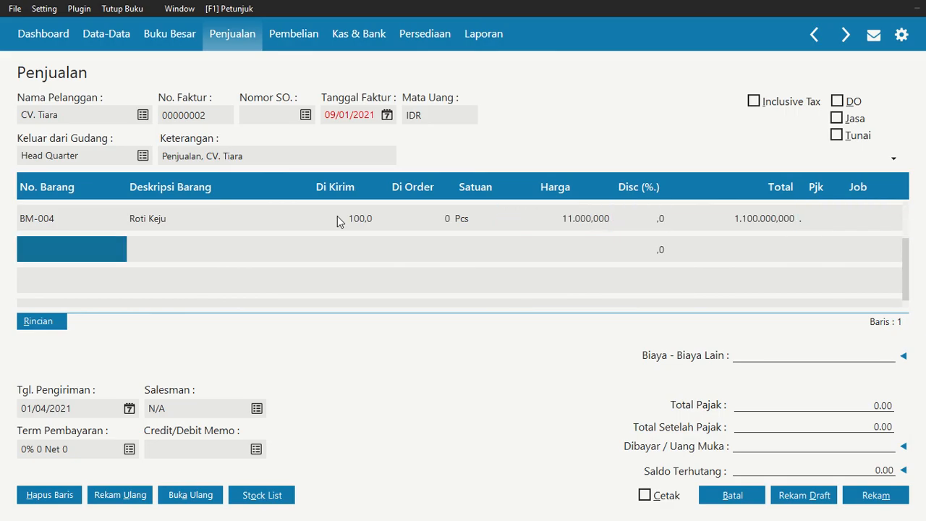
Give the Roti Keju line a 10% discount and move on to the second invoice line
{"action": "left_click", "coordinate": [659, 218]}
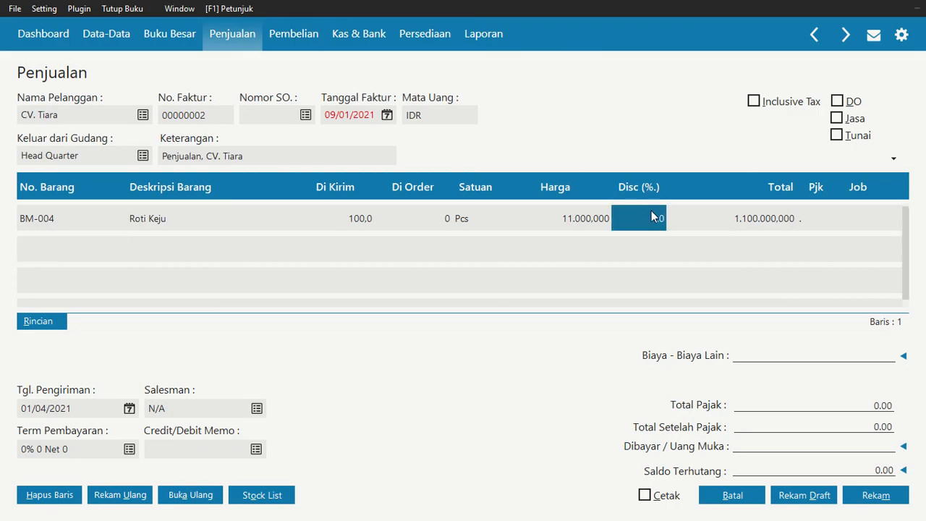
{"action": "type", "text": "10"}
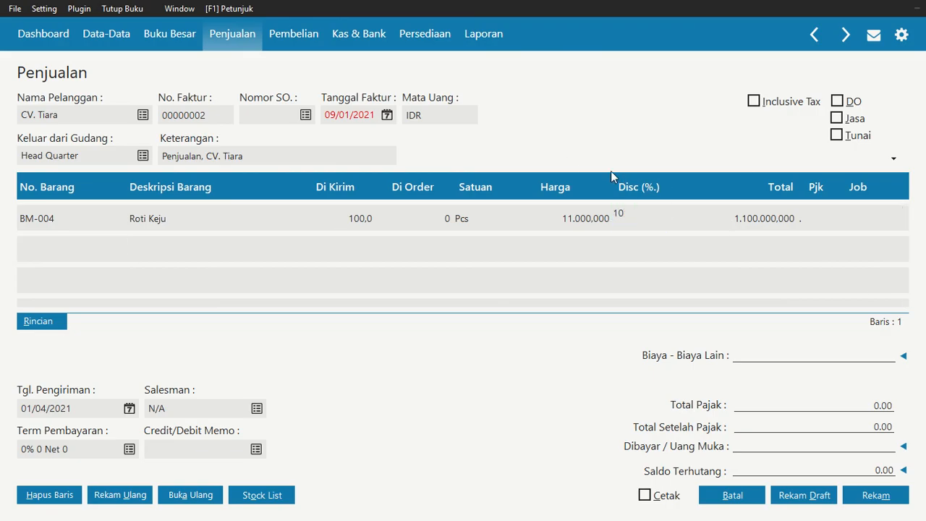
{"action": "key", "text": "Tab"}
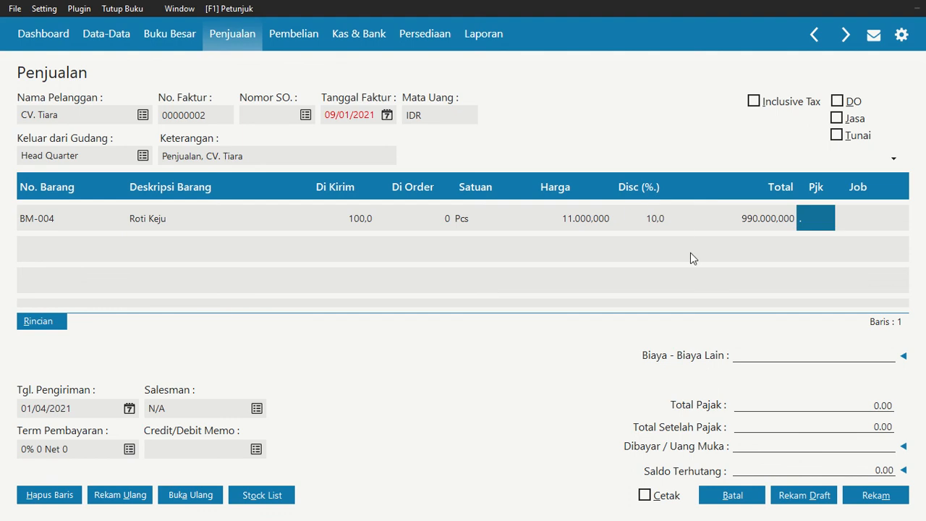
{"action": "key", "text": "Tab"}
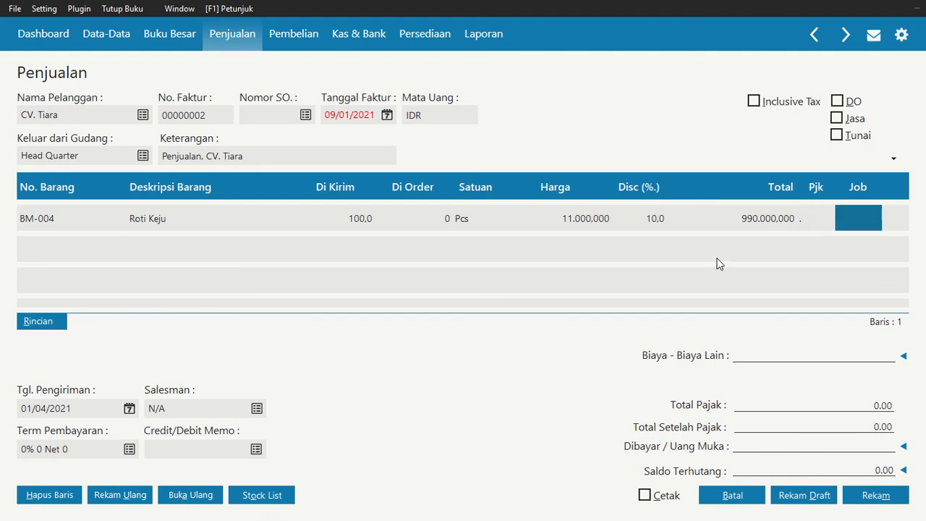
{"action": "key", "text": "Tab"}
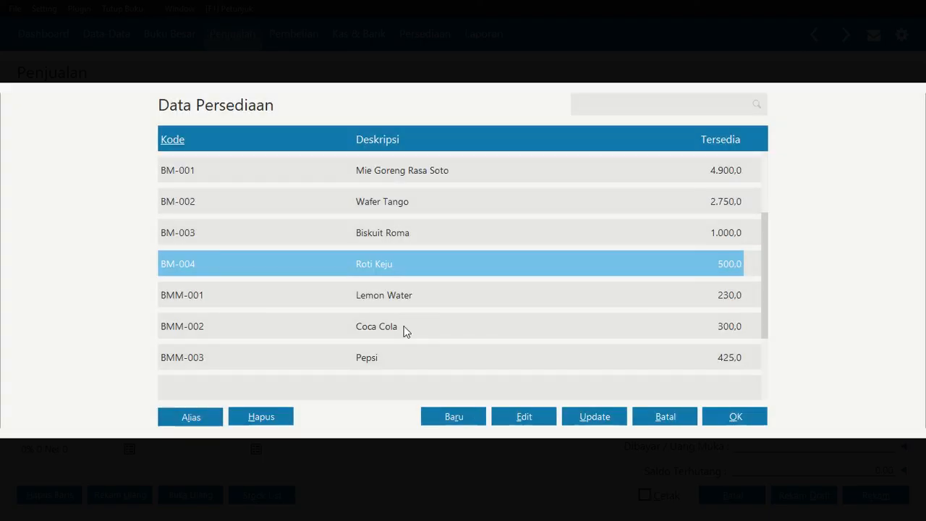
Add Coca Cola (BMM-002) to the second invoice line with a delivered quantity of 50
{"action": "left_click", "coordinate": [406, 329]}
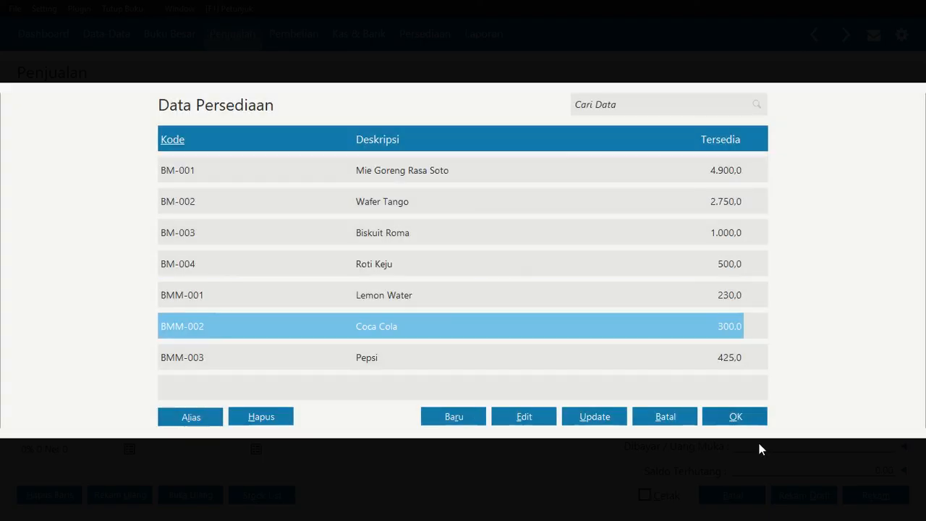
{"action": "left_click", "coordinate": [737, 416]}
{"action": "left_click", "coordinate": [348, 259]}
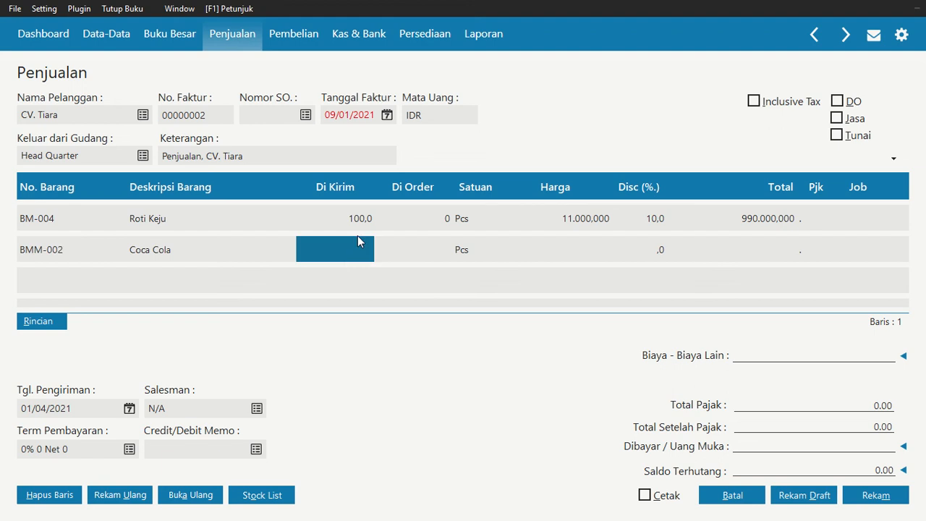
{"action": "type", "text": "50"}
{"action": "key", "text": "Tab"}
{"action": "key", "text": "Tab"}
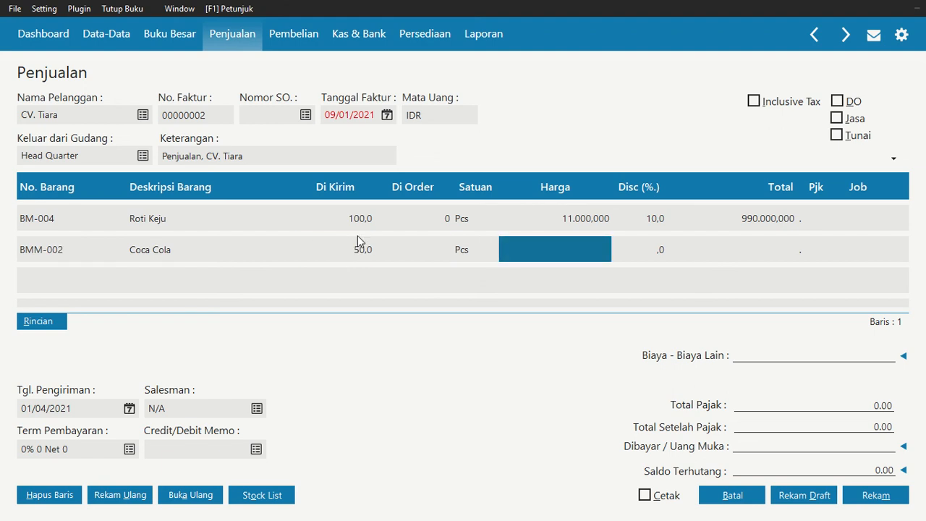
Set the Coca Cola line's unit price to Rp 10.000 with a 10% discount and complete the line
{"action": "type", "text": "10.00"}
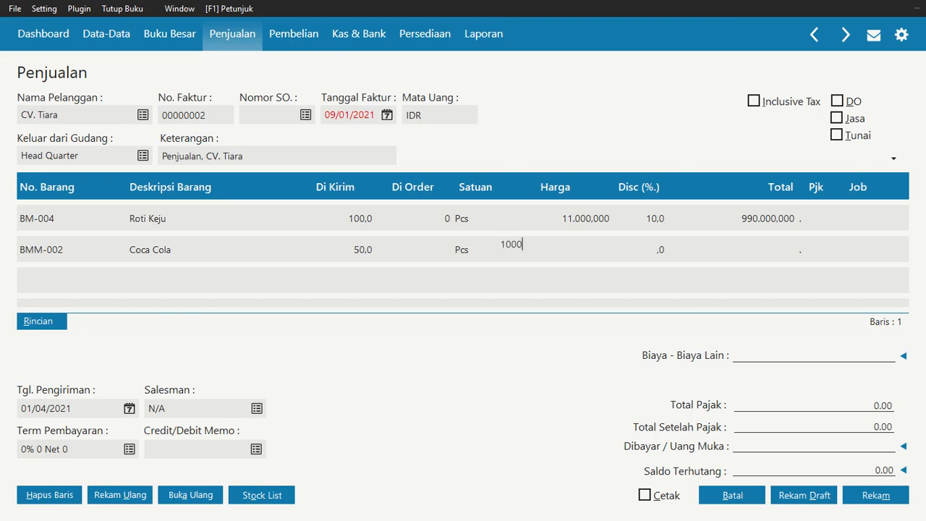
{"action": "type", "text": "0.000"}
{"action": "key", "text": "Tab"}
{"action": "type", "text": "10"}
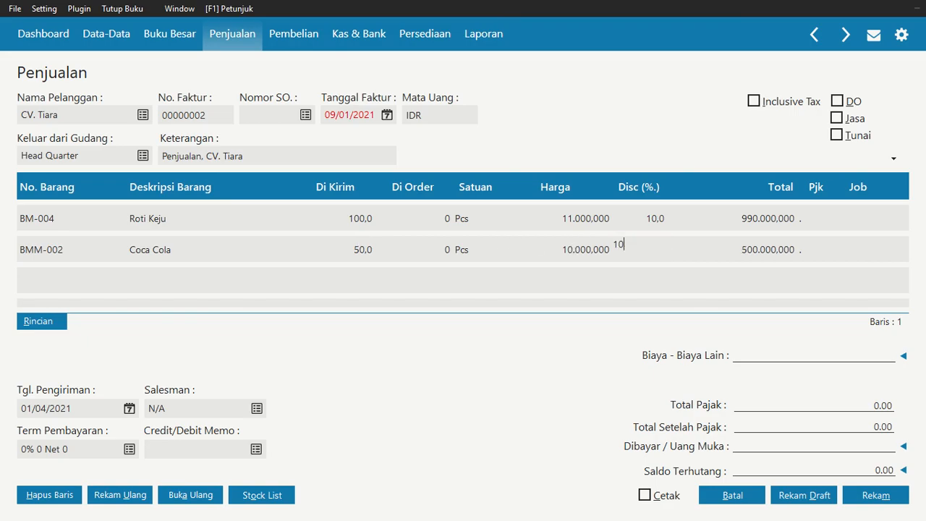
{"action": "key", "text": "Tab"}
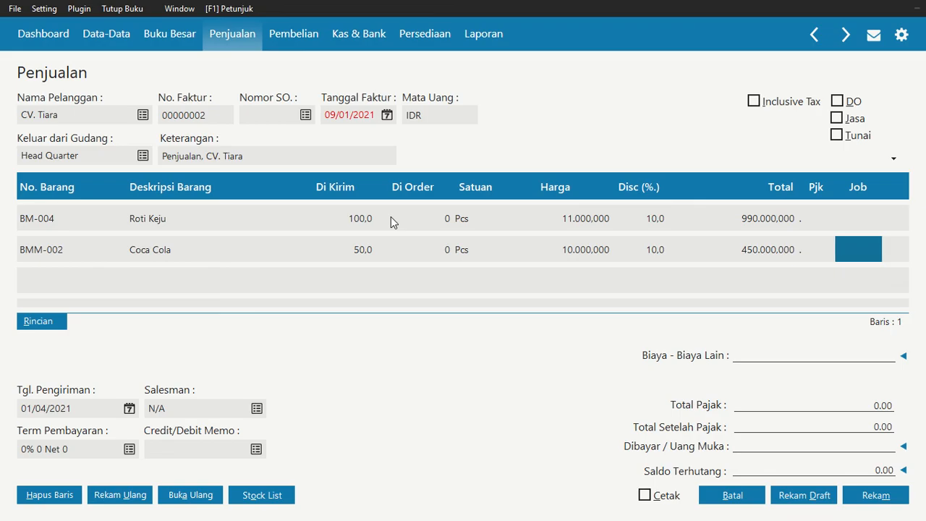
{"action": "key", "text": "Tab"}
Add Lemon Water (BMM-001) as the item on the third invoice line
{"action": "double_click", "coordinate": [81, 274]}
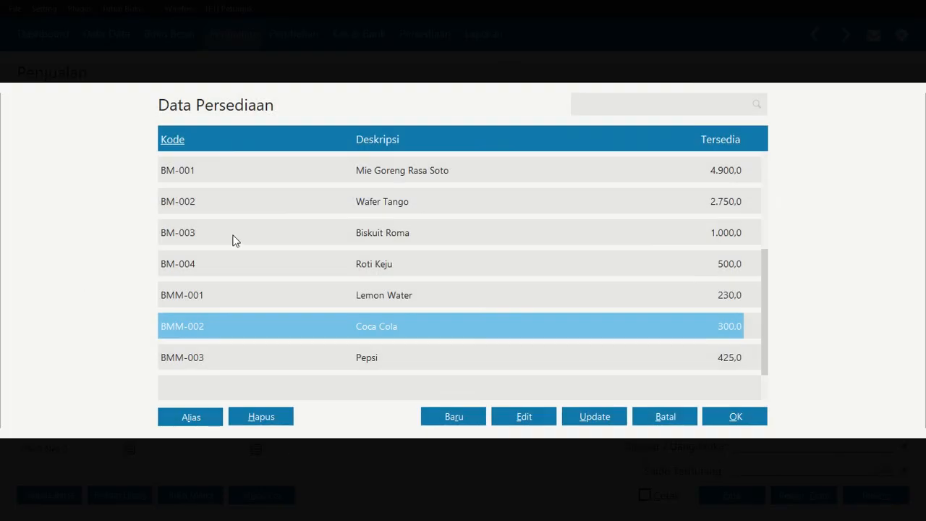
{"action": "left_click", "coordinate": [357, 295]}
{"action": "left_click", "coordinate": [736, 418]}
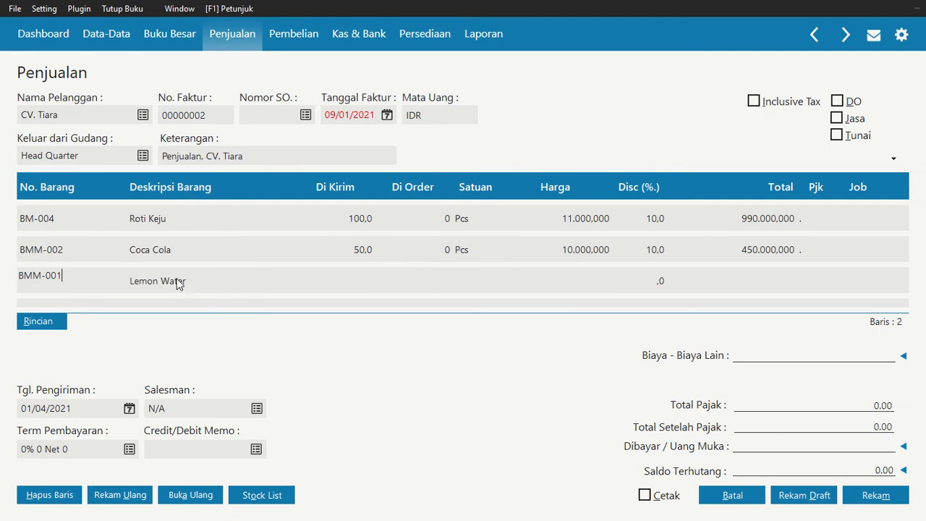
{"action": "left_click", "coordinate": [355, 286]}
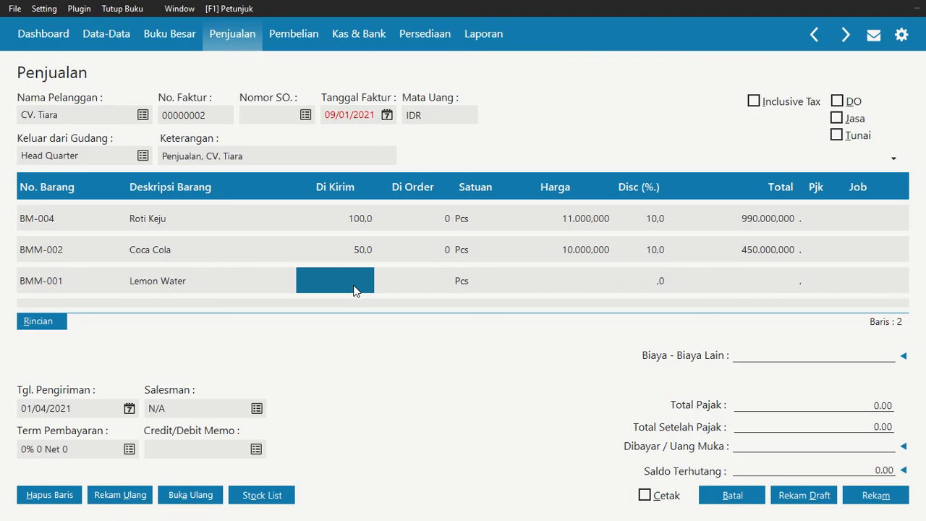
Change the item on the third invoice line to Pepsi (BMM-003) and accept the item change
{"action": "left_click", "coordinate": [81, 285]}
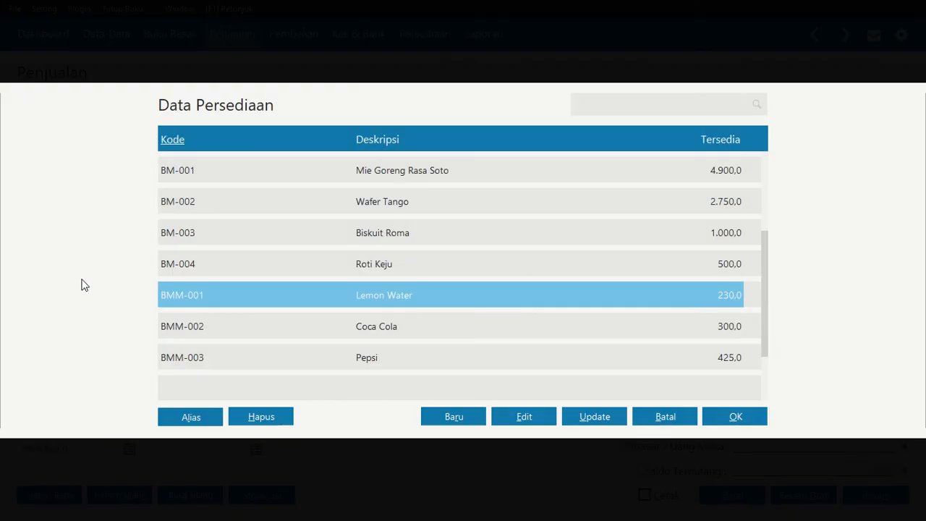
{"action": "left_click", "coordinate": [354, 357]}
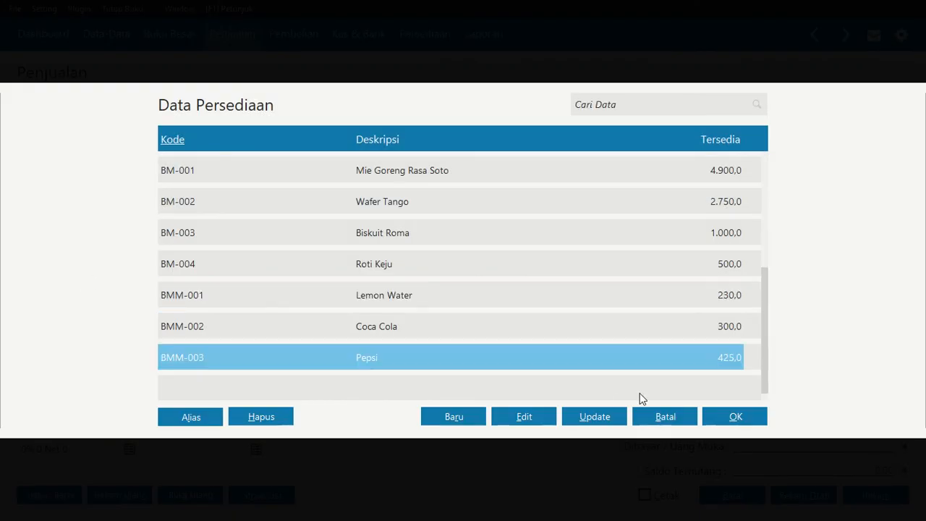
{"action": "left_click", "coordinate": [721, 414]}
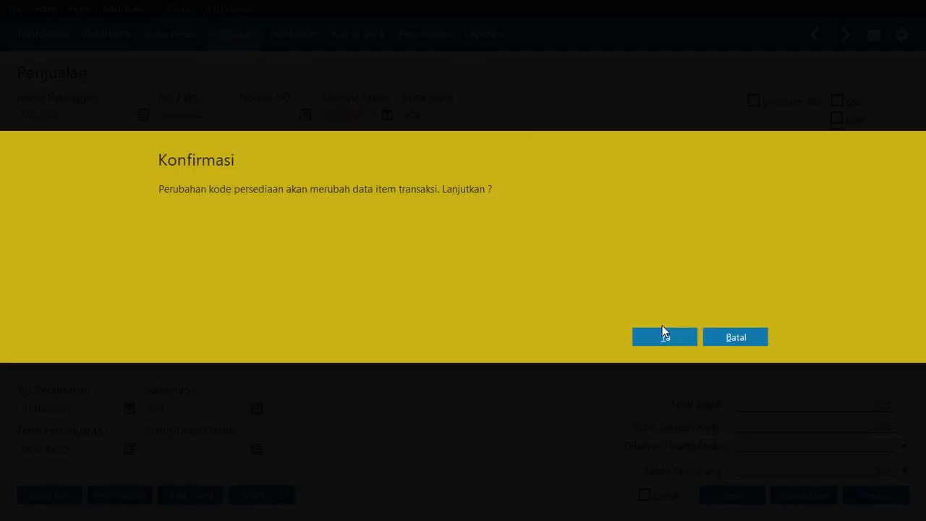
{"action": "left_click", "coordinate": [662, 332]}
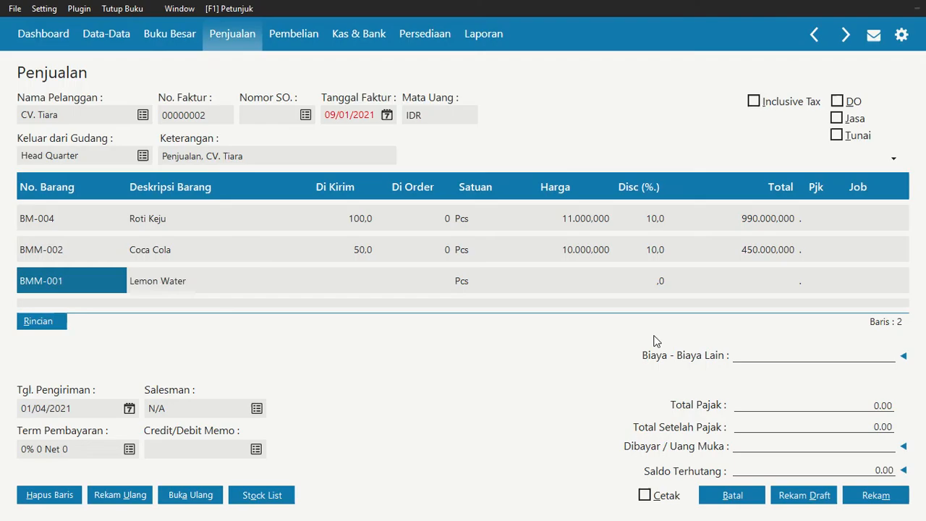
Enter a delivered quantity of 75 for the Pepsi line
{"action": "left_click", "coordinate": [346, 280]}
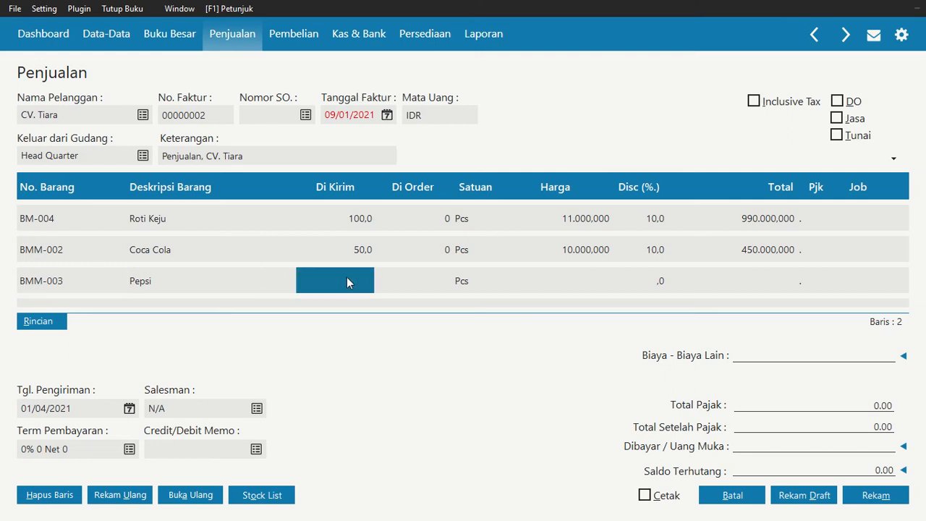
{"action": "left_click", "coordinate": [354, 292]}
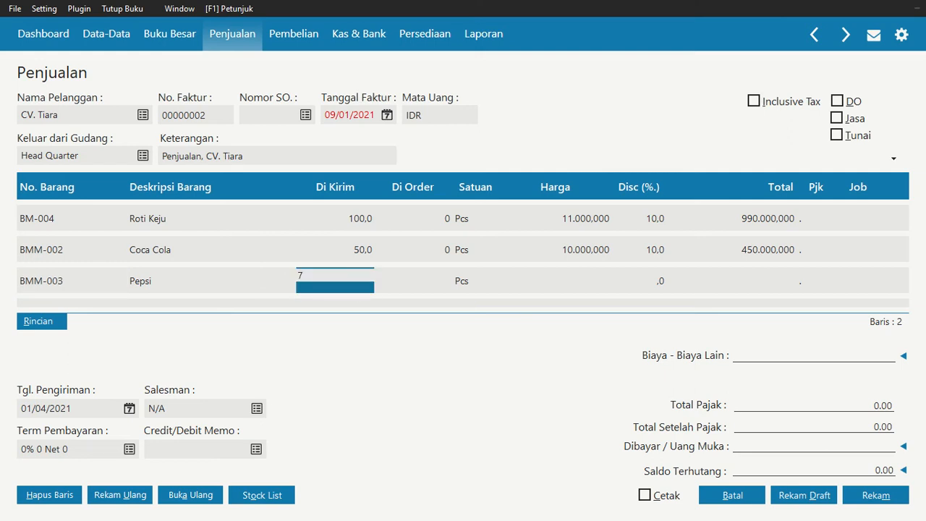
{"action": "type", "text": "75"}
{"action": "key", "text": "Return"}
{"action": "key", "text": "Return"}
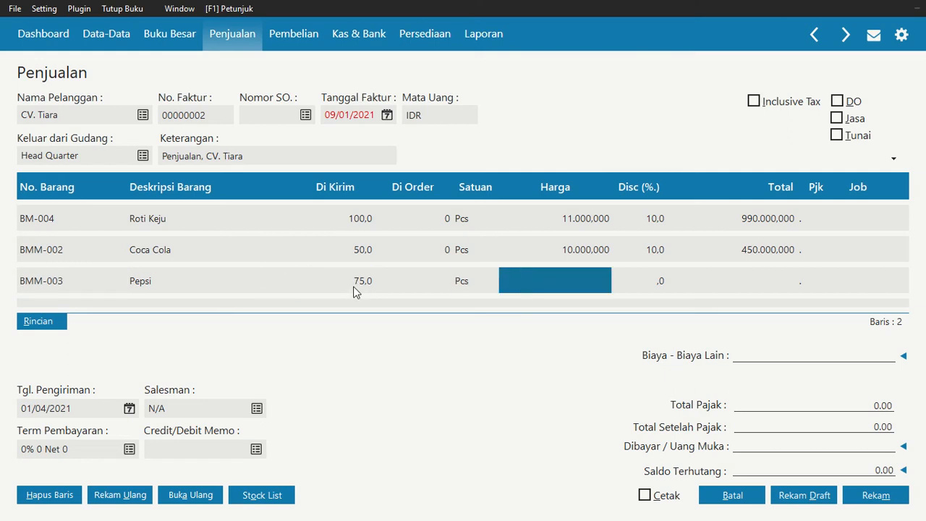
Set the Pepsi line's unit price to Rp 10.500 with a 10% discount and complete the line
{"action": "type", "text": "10500"}
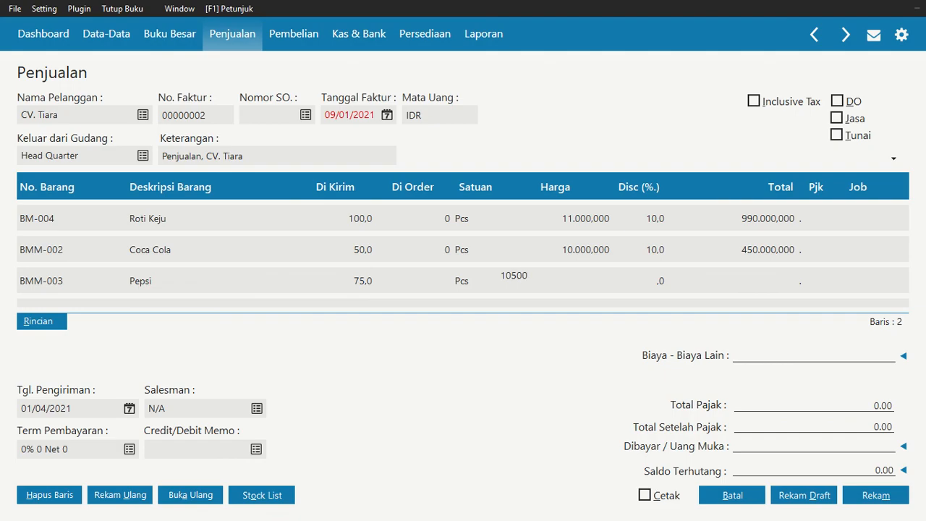
{"action": "key", "text": "Return"}
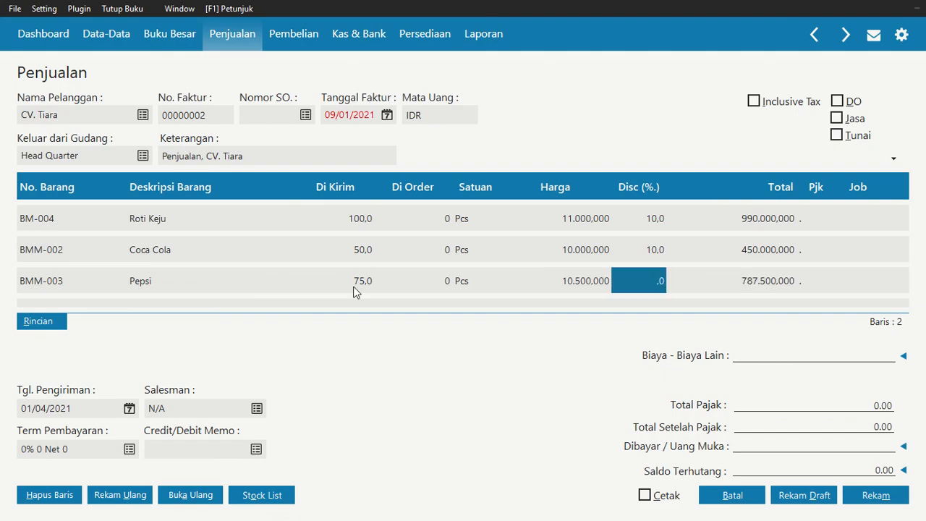
{"action": "type", "text": "10"}
{"action": "key", "text": "Return"}
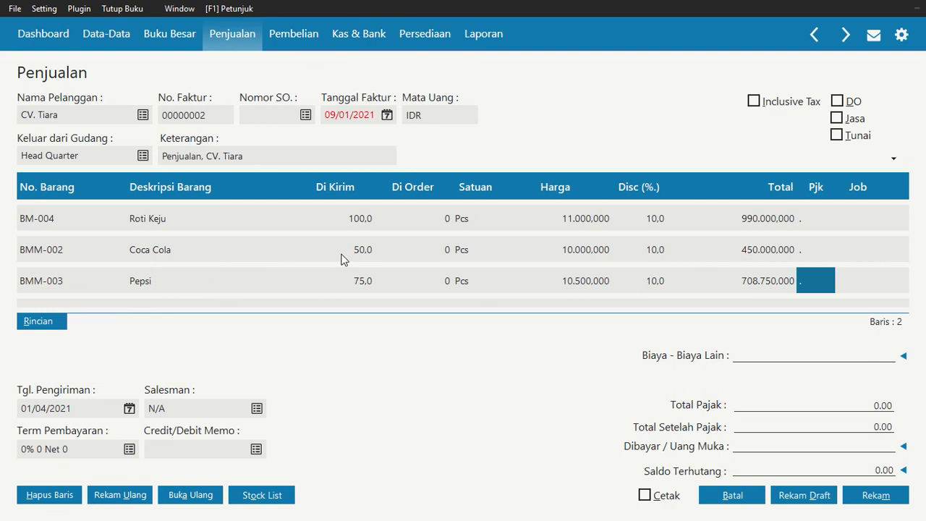
{"action": "key", "text": "Return"}
{"action": "key", "text": "Return"}
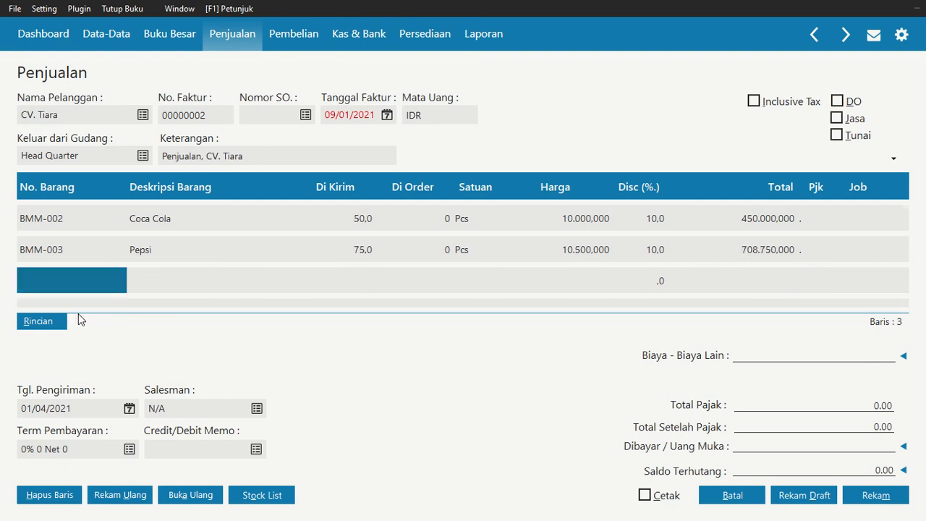
Add Wafer Tango (BM-002) to the fourth invoice line with a delivered quantity of 50
{"action": "double_click", "coordinate": [49, 286]}
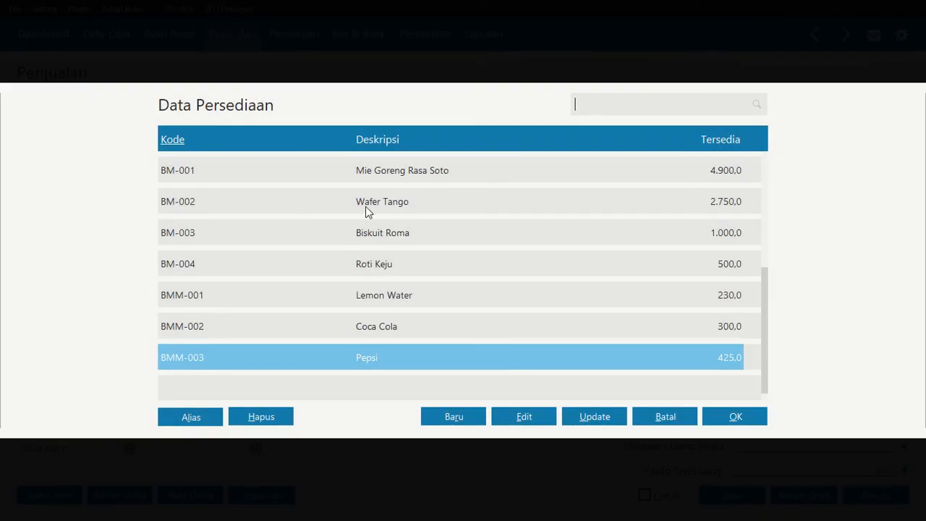
{"action": "left_click", "coordinate": [369, 206]}
{"action": "left_click", "coordinate": [735, 416]}
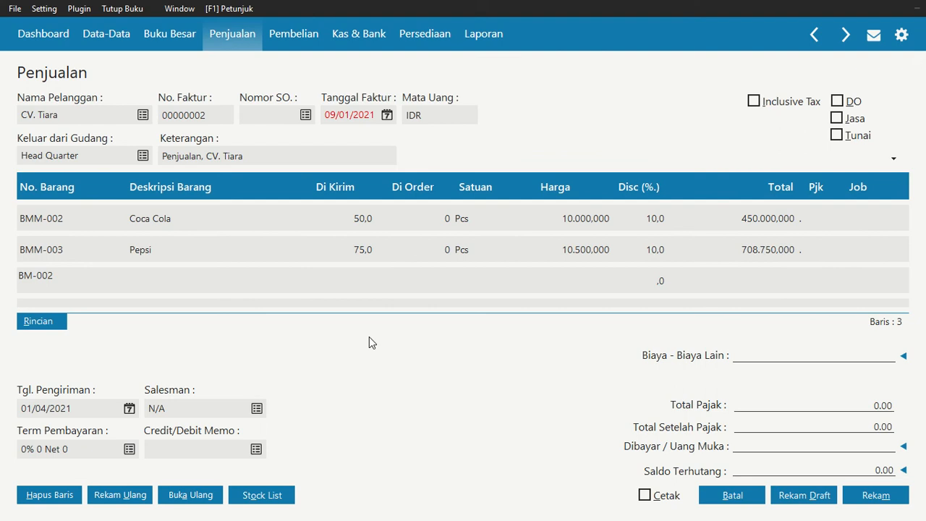
{"action": "left_click", "coordinate": [351, 282]}
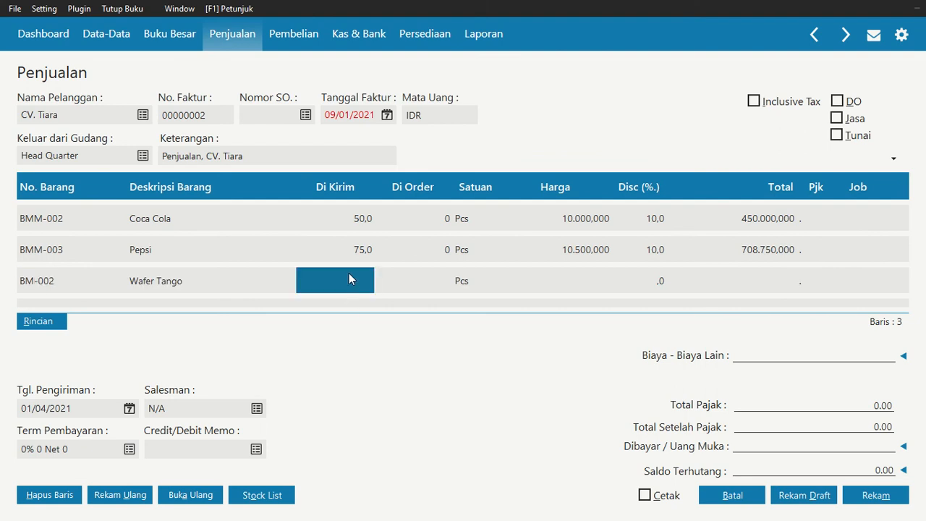
{"action": "type", "text": "4"}
{"action": "key", "text": "BackSpace"}
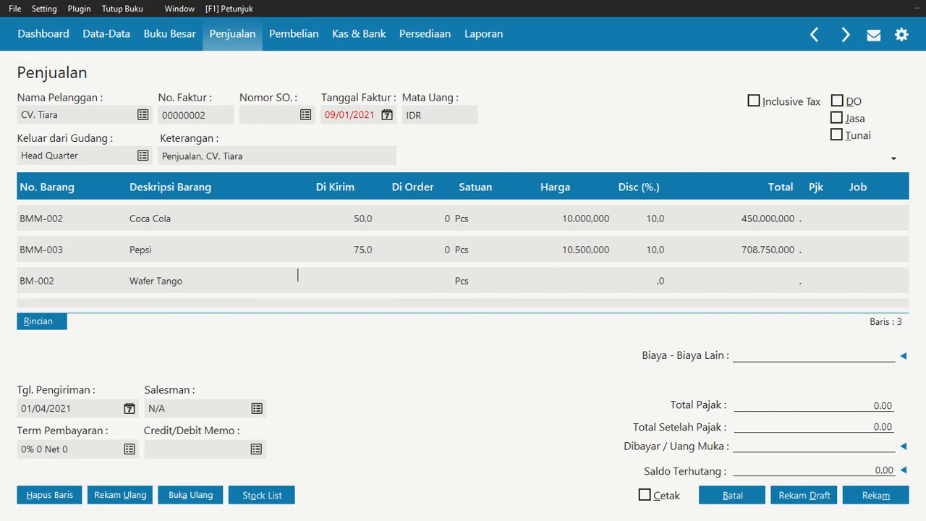
{"action": "type", "text": "50"}
{"action": "key", "text": "Tab"}
{"action": "key", "text": "Tab"}
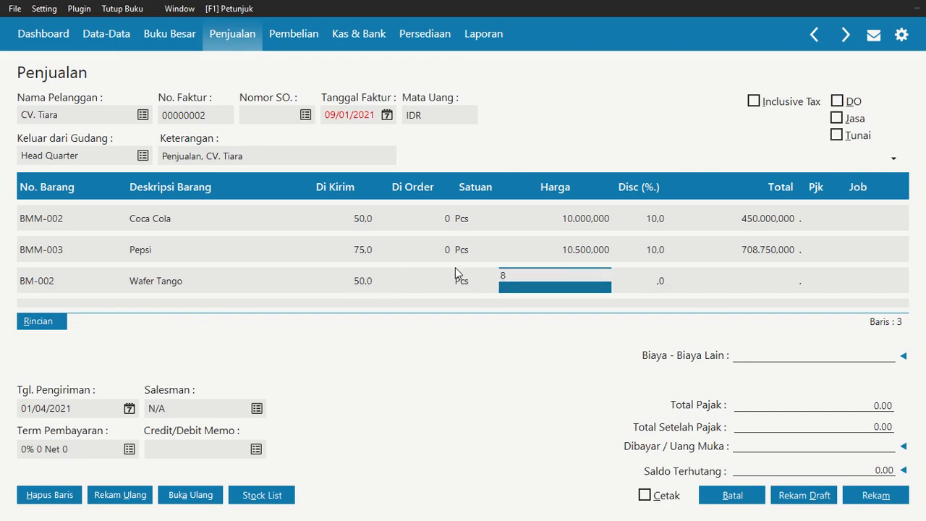
Set the Wafer Tango line's unit price to Rp 8.500 and its discount to 10%
{"action": "type", "text": "8500000"}
{"action": "key", "text": "Tab"}
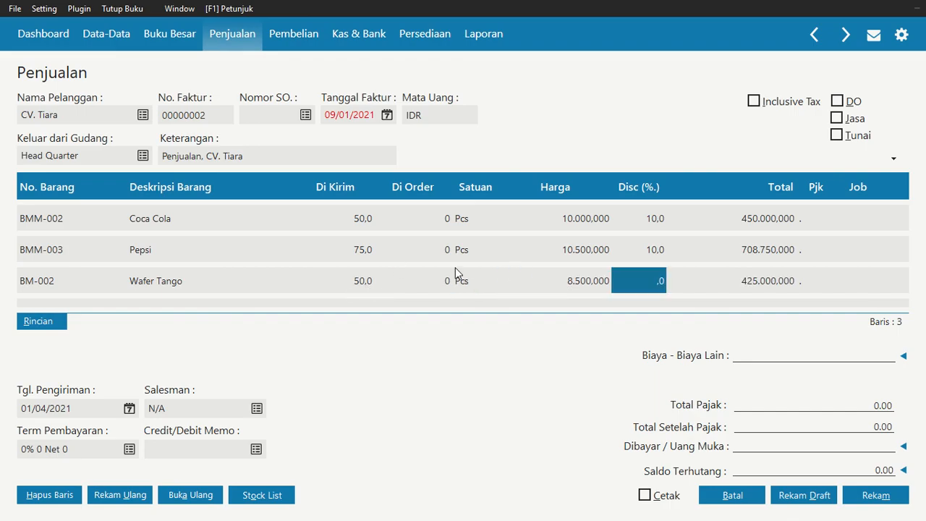
{"action": "key", "text": "Tab"}
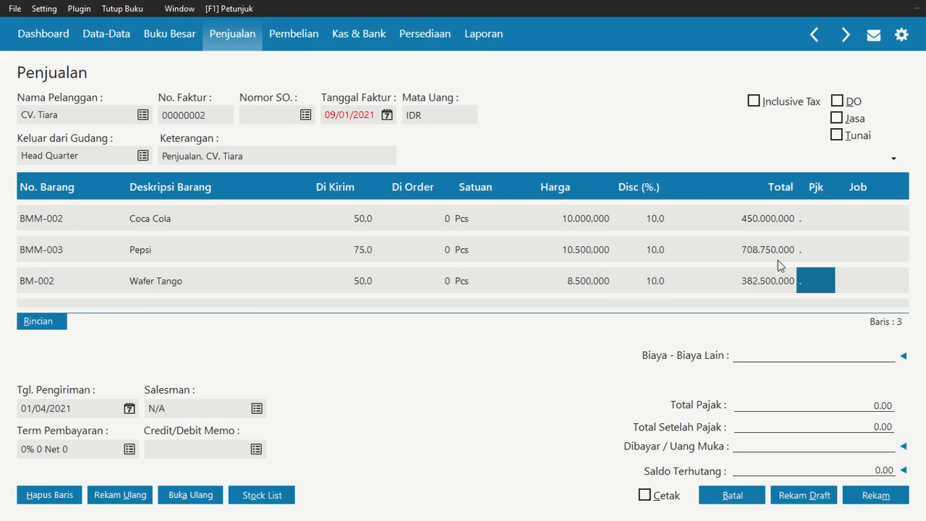
Review the line totals of all four items on the CV. Tiara invoice
{"action": "scroll", "coordinate": [779, 257], "scroll_direction": "up", "scroll_amount": 3}
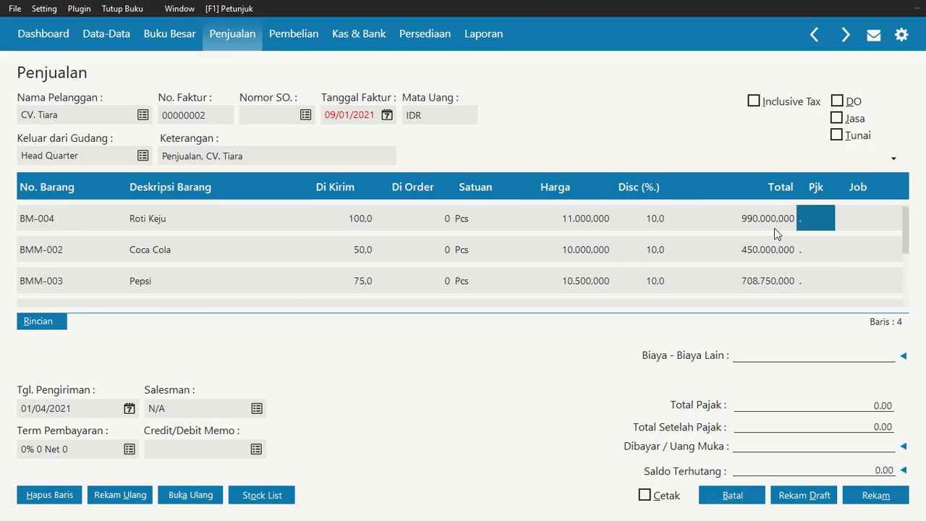
{"action": "left_click", "coordinate": [777, 257]}
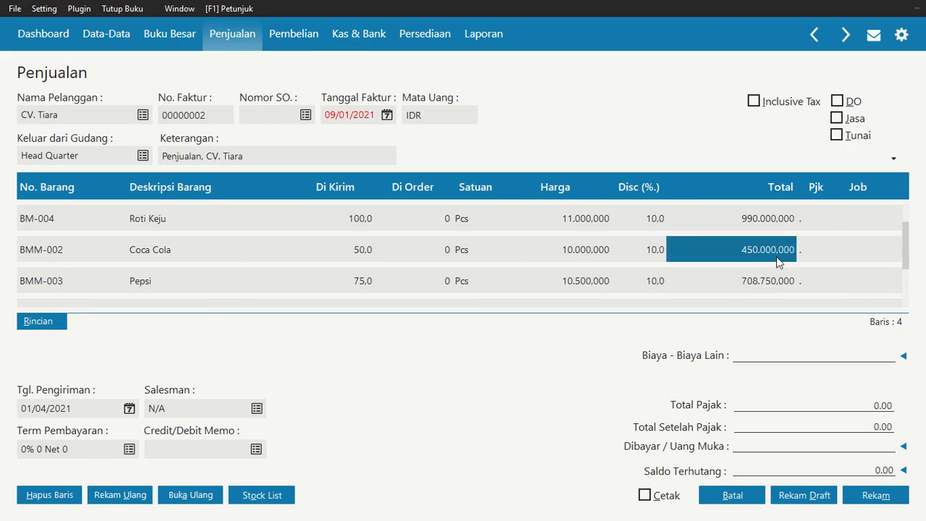
{"action": "left_click", "coordinate": [787, 282]}
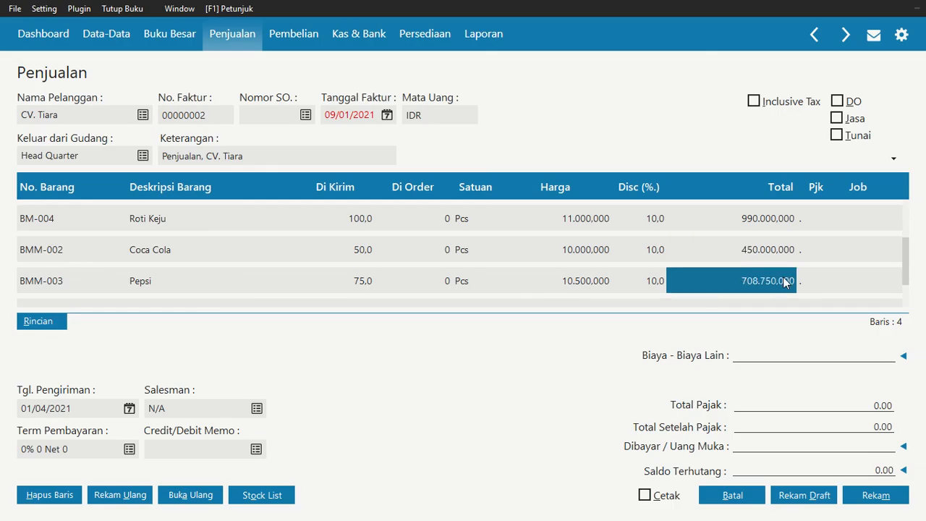
{"action": "key", "text": "Down"}
{"action": "key", "text": "Down"}
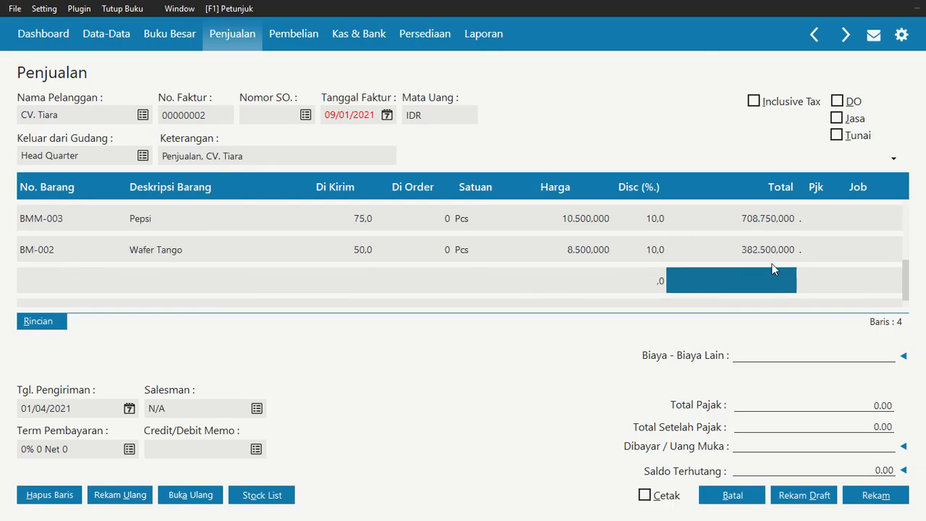
{"action": "left_click", "coordinate": [768, 250]}
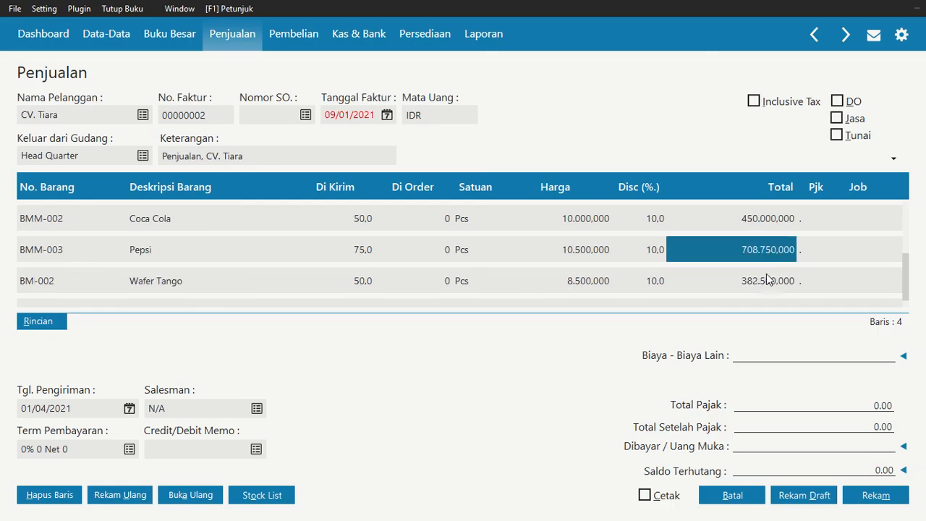
{"action": "left_click", "coordinate": [768, 281]}
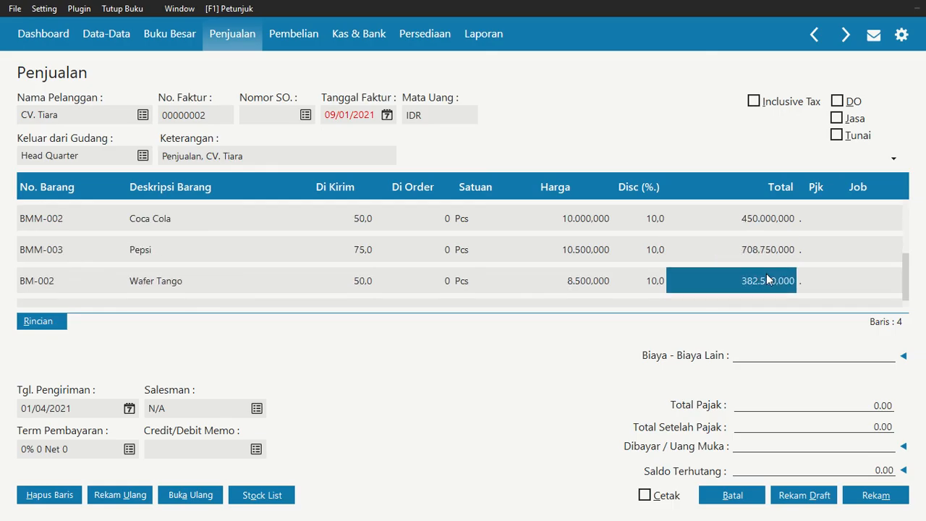
Set the delivery date of the CV. Tiara invoice to 9 January 2021
{"action": "left_click", "coordinate": [335, 114]}
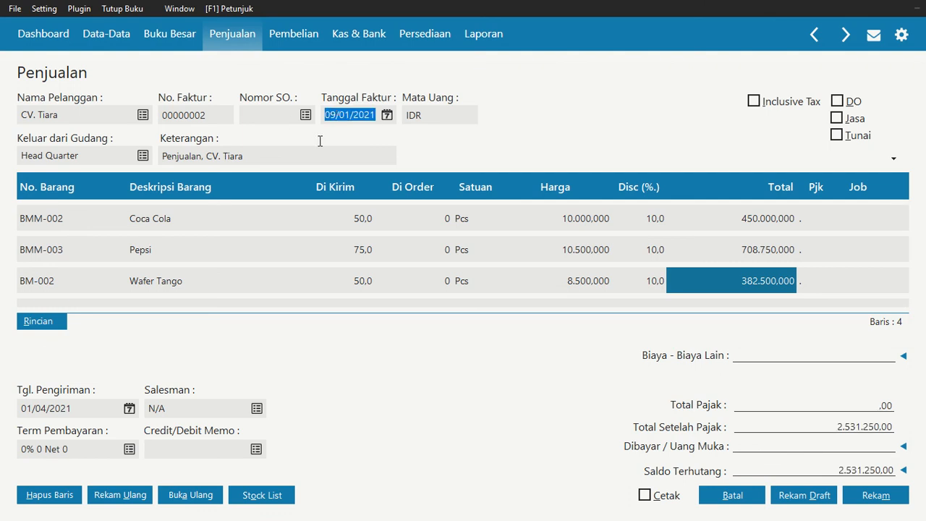
{"action": "left_click", "coordinate": [129, 409]}
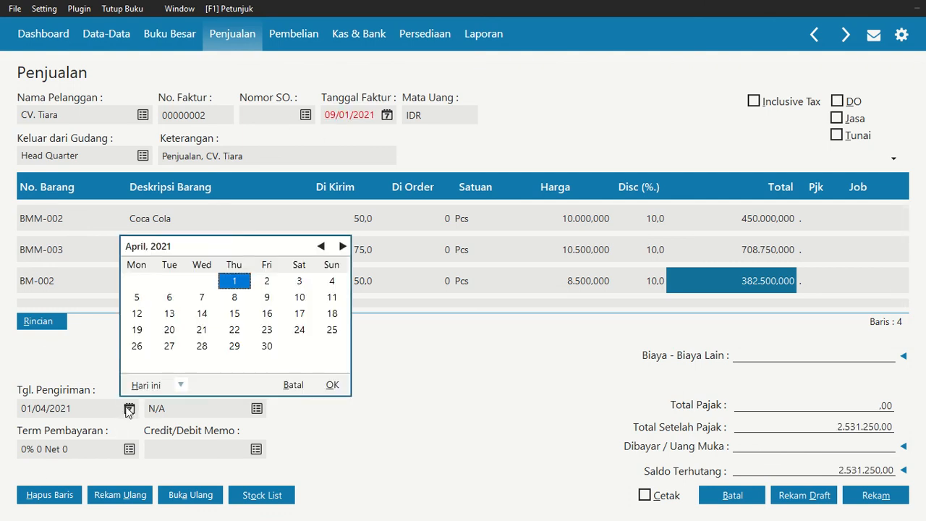
{"action": "left_click", "coordinate": [322, 247]}
{"action": "left_click", "coordinate": [323, 248]}
{"action": "left_click", "coordinate": [323, 248]}
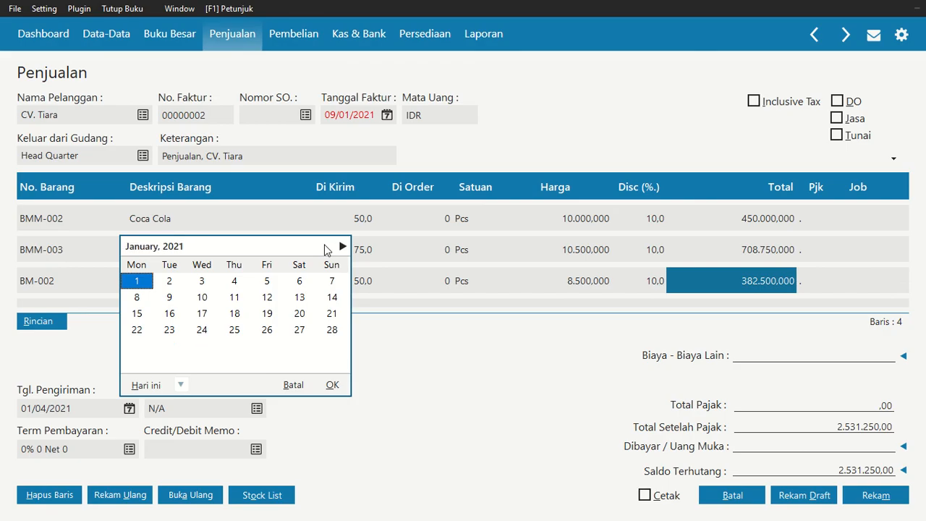
{"action": "left_click", "coordinate": [298, 299]}
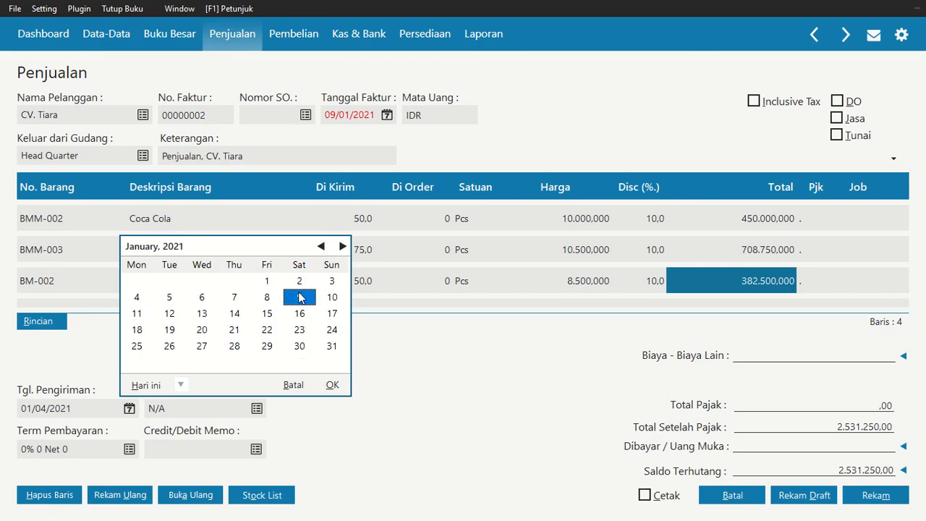
{"action": "left_click", "coordinate": [332, 385]}
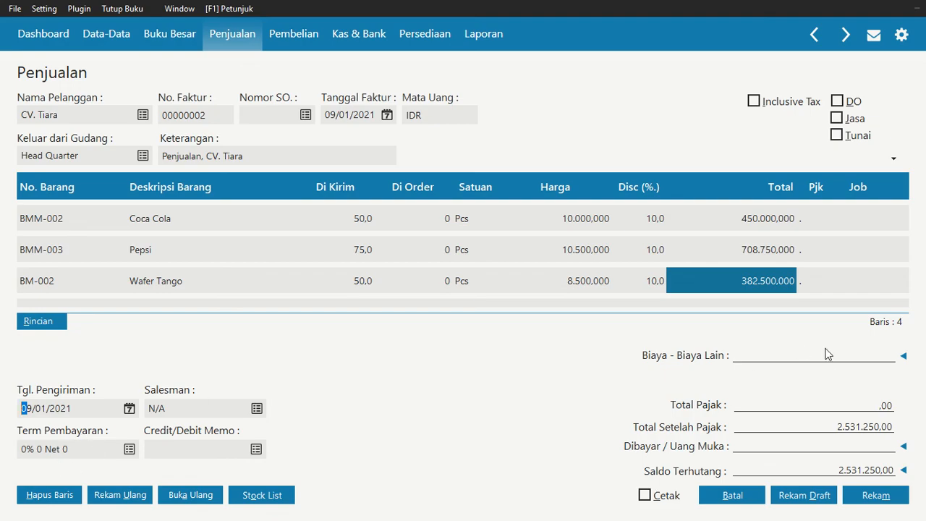
Record the CV. Tiara sales invoice and close the blank invoice form that follows
{"action": "left_click", "coordinate": [862, 499]}
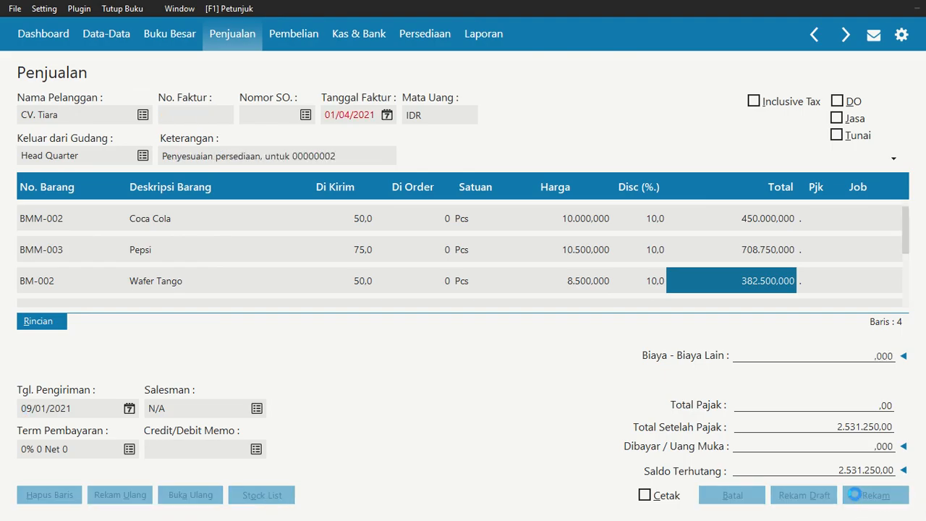
{"action": "left_click", "coordinate": [733, 495]}
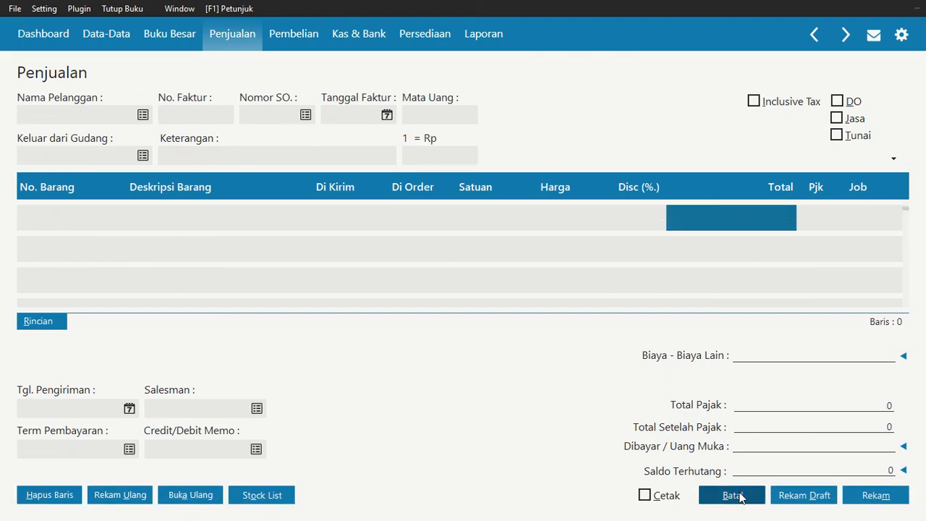
{"action": "mouse_move", "coordinate": [550, 420]}
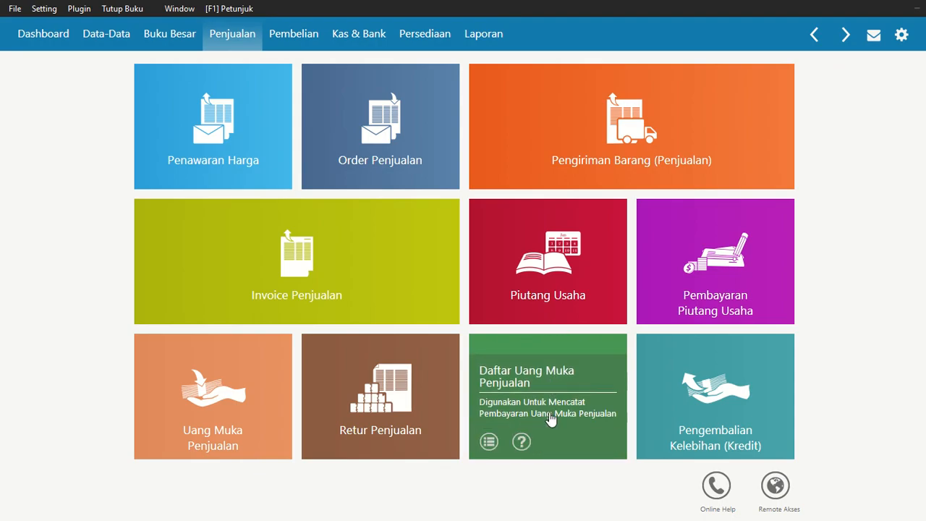
Check the 10 January transaction in the assignment PDF, and in Zahir start a receivable payment into Bank from PT. Buana
{"action": "key", "text": "alt+Tab"}
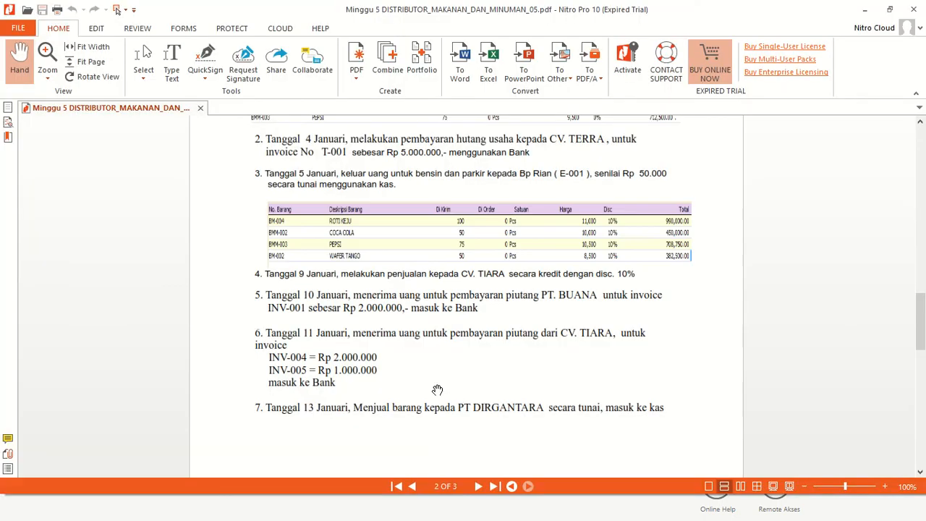
{"action": "scroll", "coordinate": [401, 313], "scroll_direction": "down", "scroll_amount": 1}
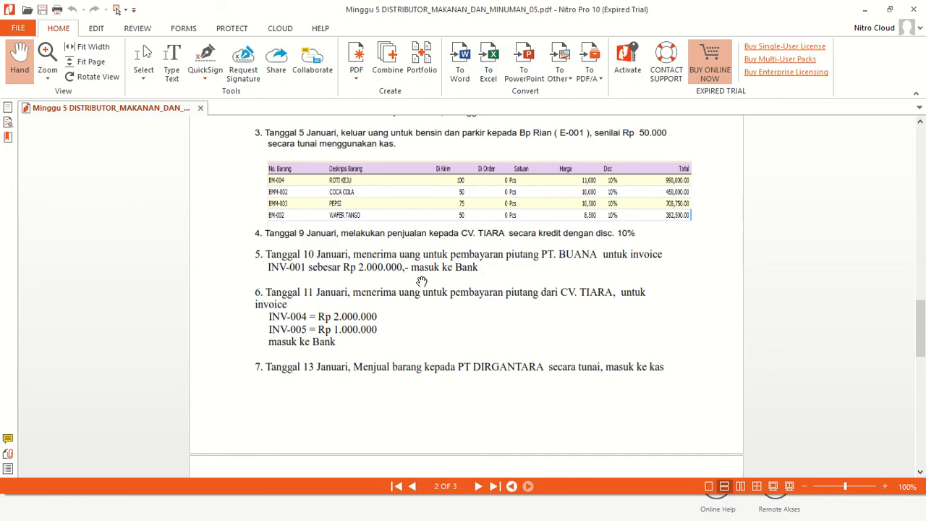
{"action": "key", "text": "alt+Tab"}
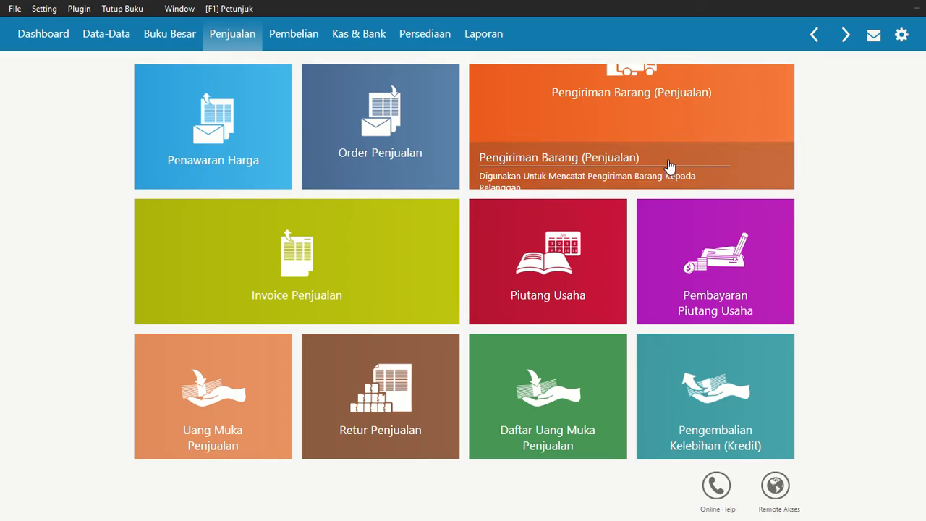
{"action": "mouse_move", "coordinate": [703, 263]}
{"action": "left_click", "coordinate": [656, 308]}
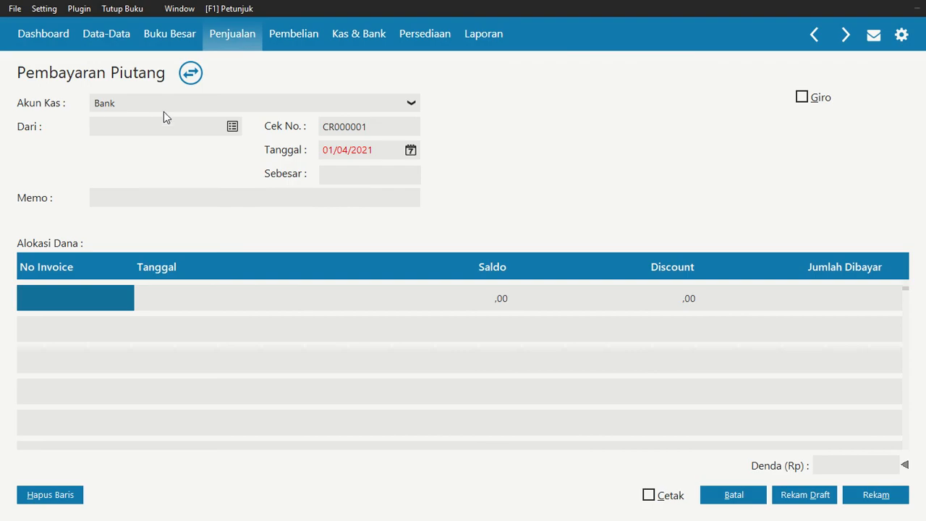
{"action": "left_click", "coordinate": [233, 127]}
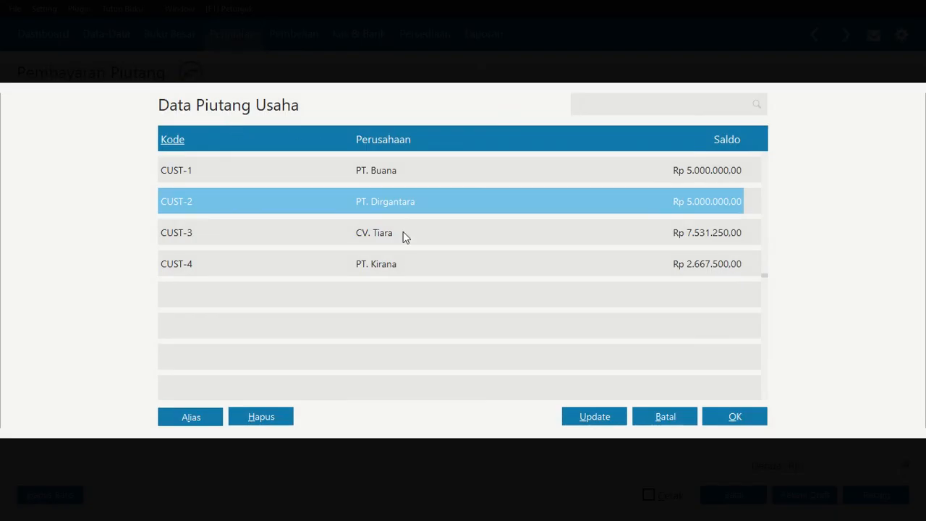
{"action": "left_click", "coordinate": [387, 171]}
{"action": "left_click", "coordinate": [731, 416]}
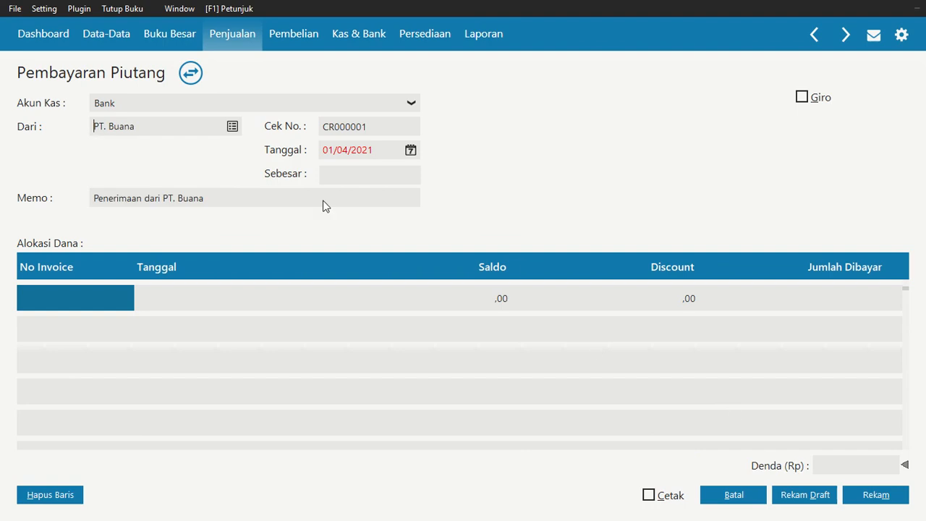
Set the date of the PT. Buana receivable payment to 10 January 2021
{"action": "left_click", "coordinate": [411, 150]}
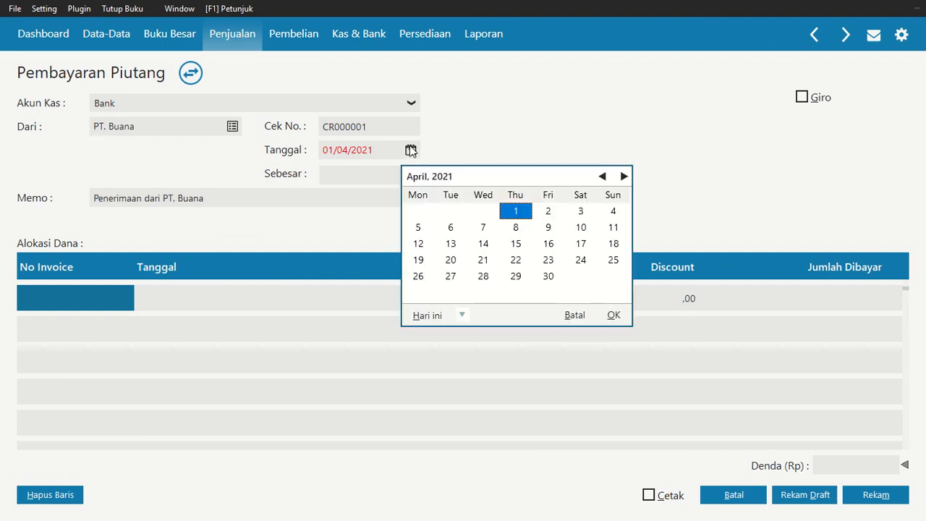
{"action": "left_click", "coordinate": [603, 176]}
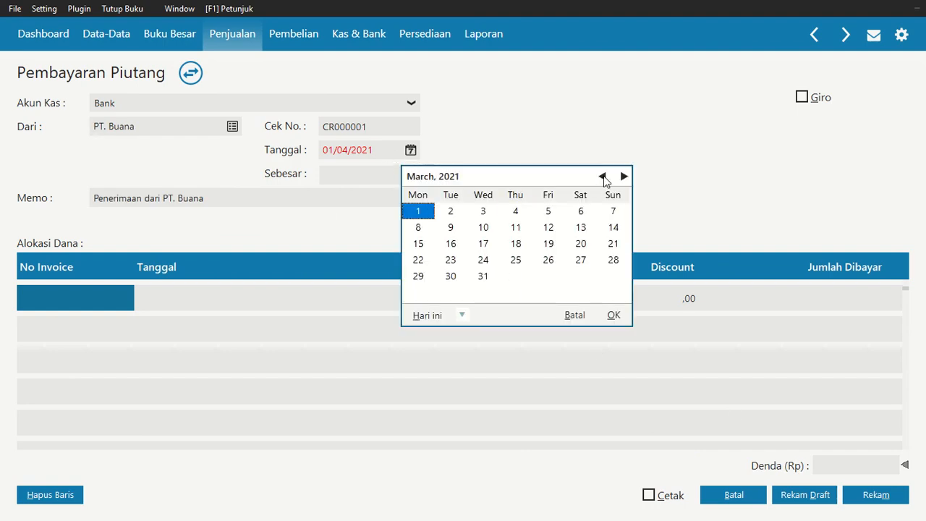
{"action": "left_click", "coordinate": [602, 175]}
{"action": "left_click", "coordinate": [602, 176]}
{"action": "left_click", "coordinate": [613, 228]}
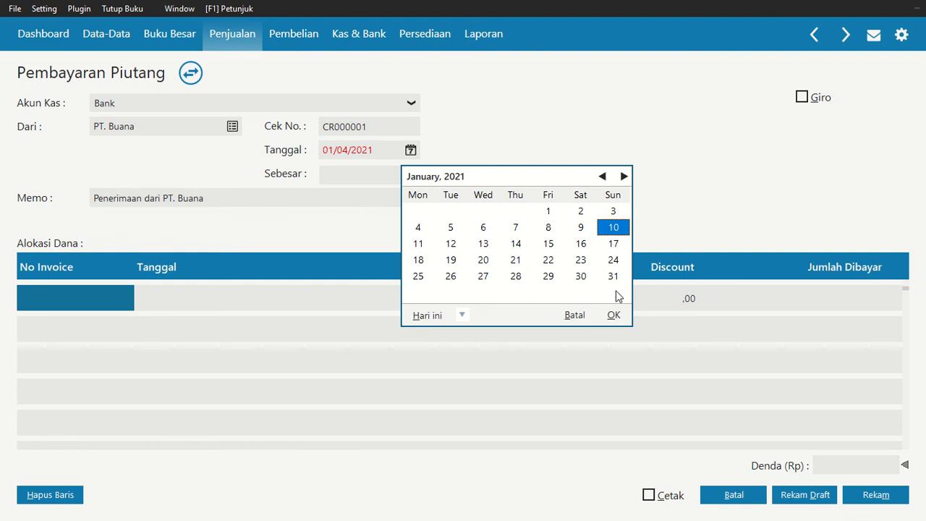
{"action": "left_click", "coordinate": [615, 315]}
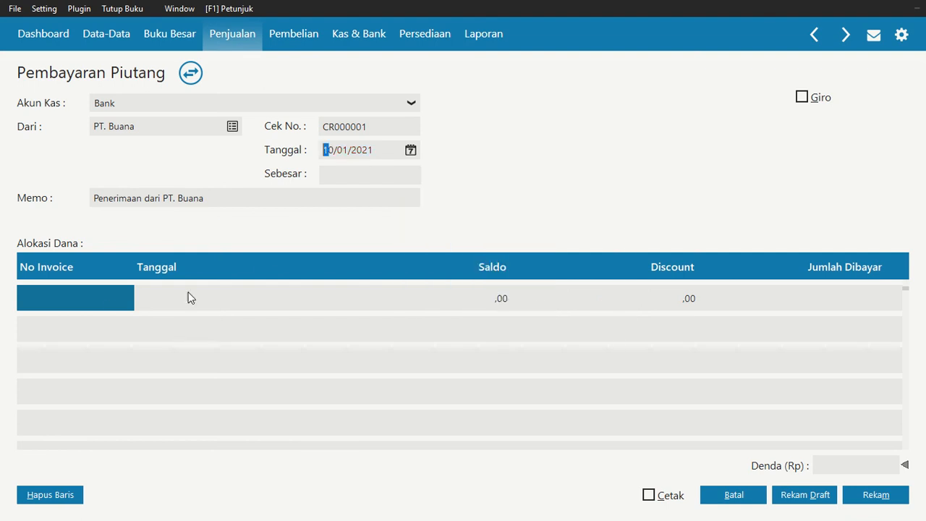
Allocate the PT. Buana payment to invoice INV-001 with a paid amount of Rp 2.000.000
{"action": "double_click", "coordinate": [108, 301]}
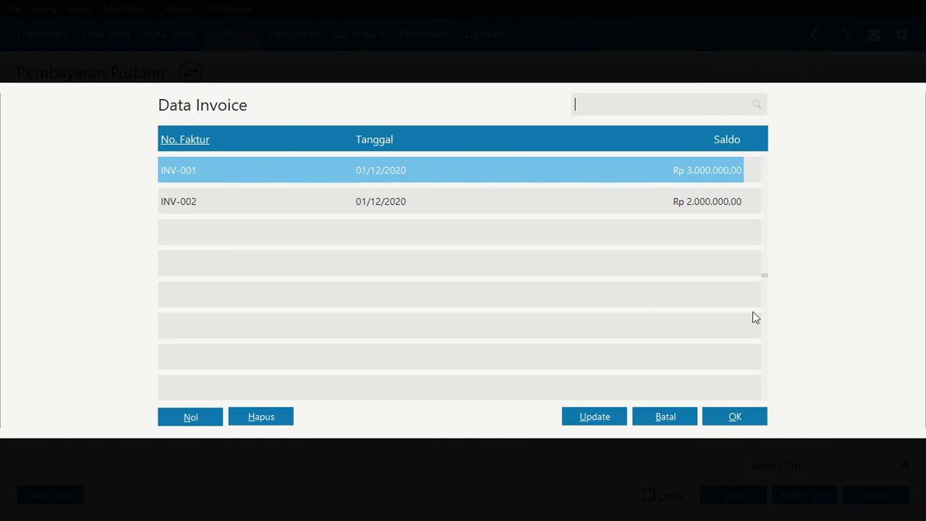
{"action": "left_click", "coordinate": [748, 416]}
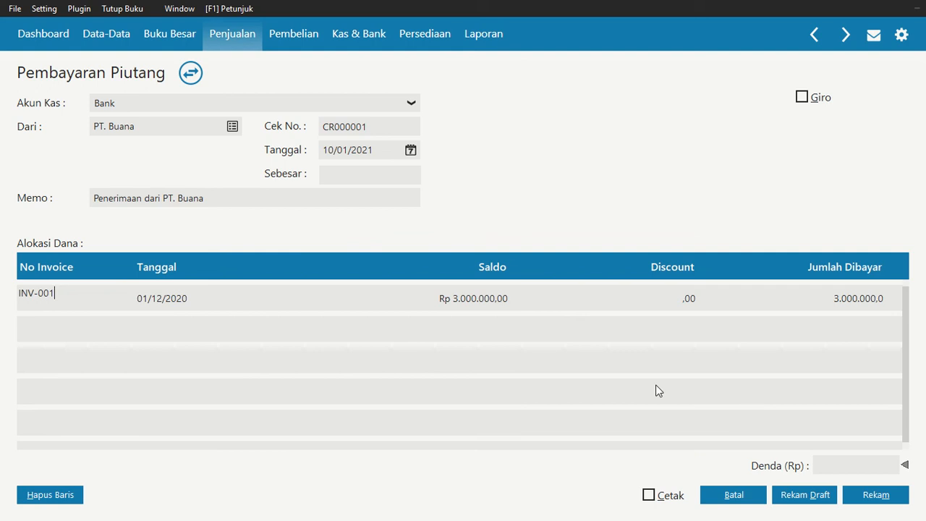
{"action": "left_click", "coordinate": [848, 297]}
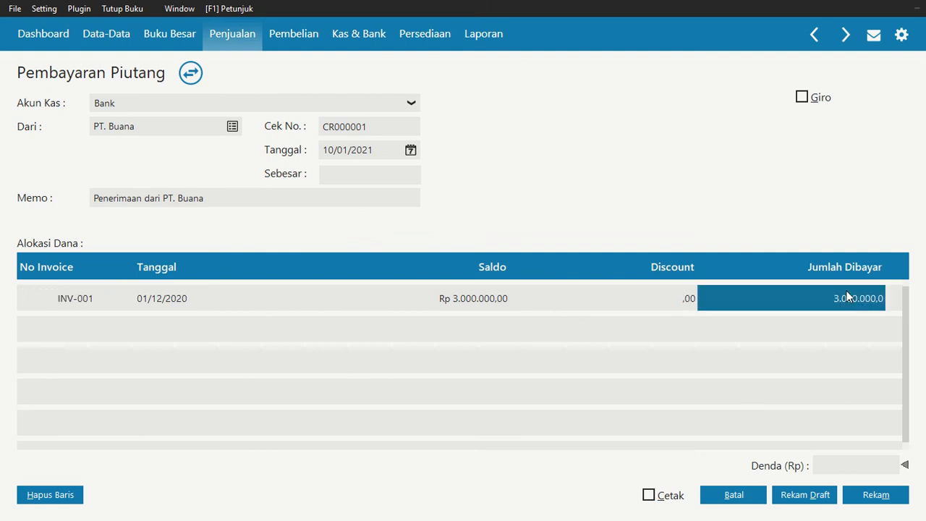
{"action": "type", "text": "2000000"}
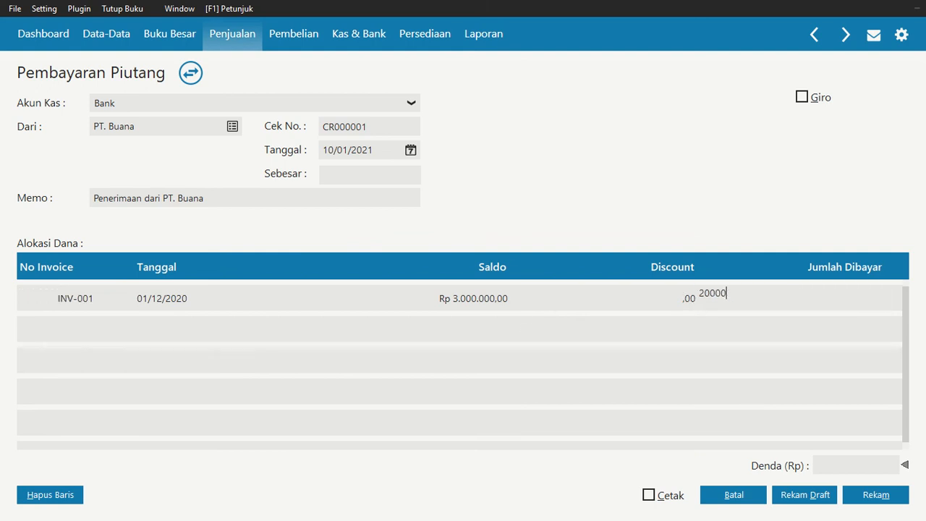
{"action": "key", "text": "Return"}
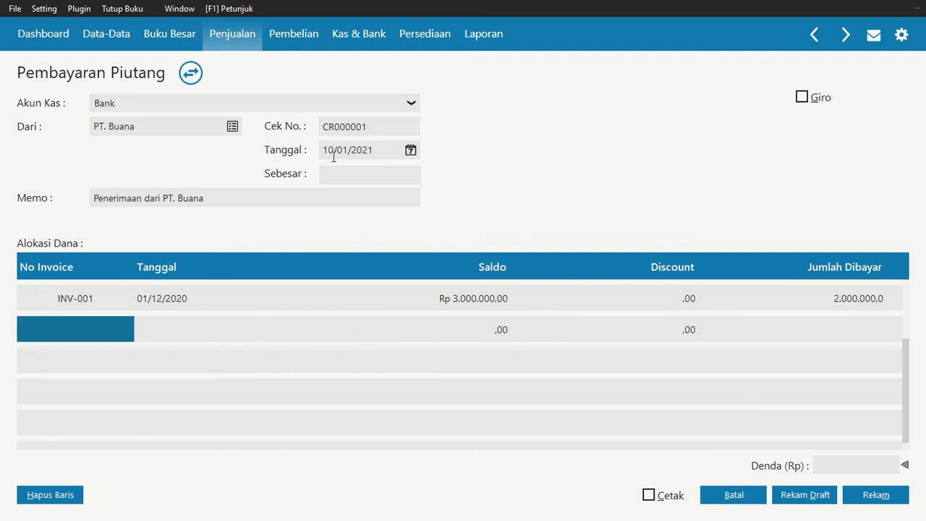
Fill in the payment total of Rp 2.000.000, record the PT. Buana payment and close the payment form
{"action": "left_click", "coordinate": [345, 177]}
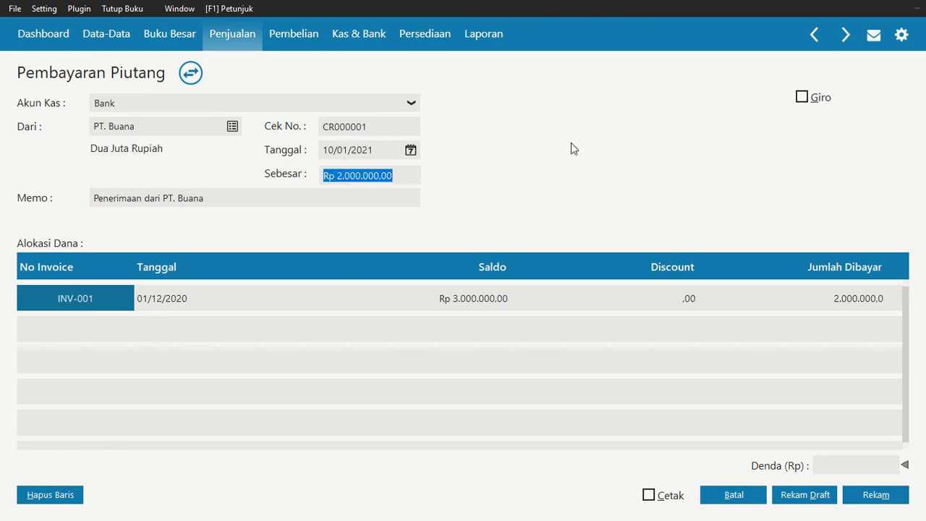
{"action": "left_click", "coordinate": [891, 499]}
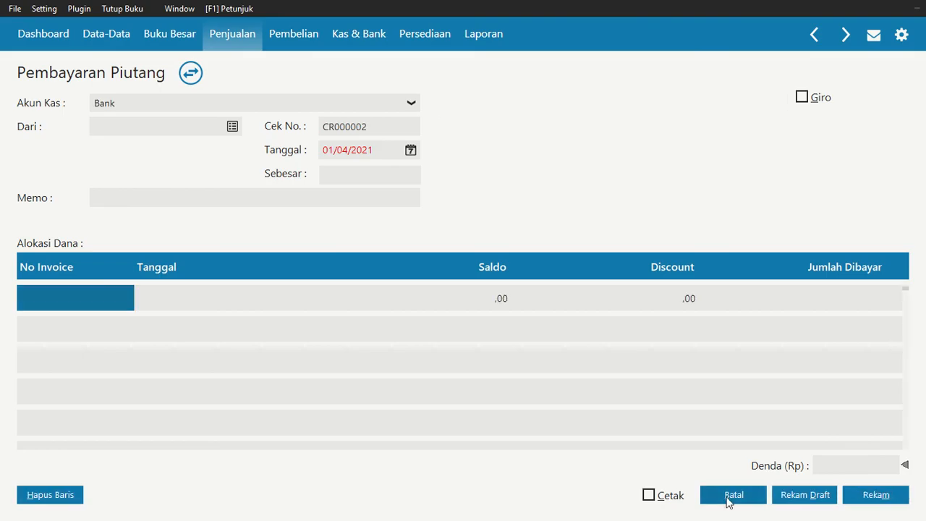
{"action": "left_click", "coordinate": [731, 497]}
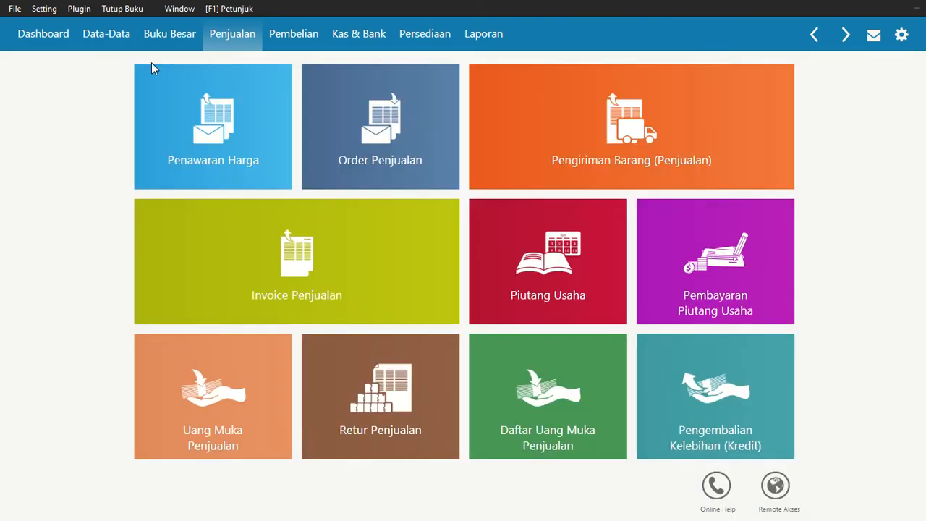
Check the 11 January transaction in the assignment PDF, and in Zahir start a new receivable payment into Bank from CV. Tiara
{"action": "key", "text": "alt+Tab"}
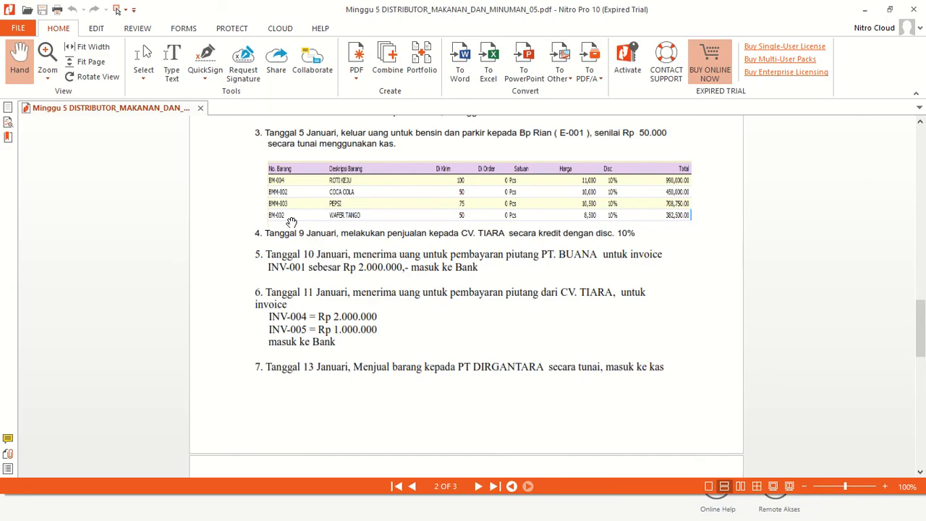
{"action": "scroll", "coordinate": [326, 286], "scroll_direction": "down", "scroll_amount": 1}
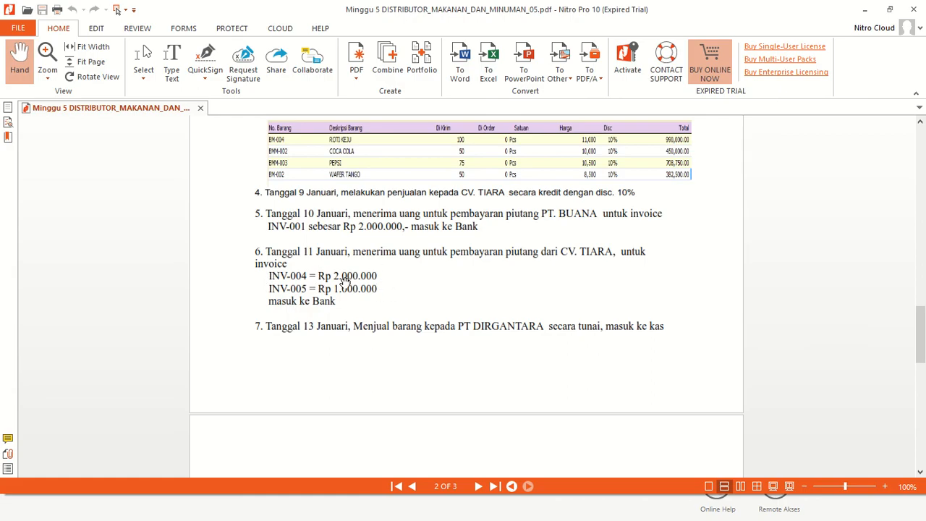
{"action": "key", "text": "alt+Tab"}
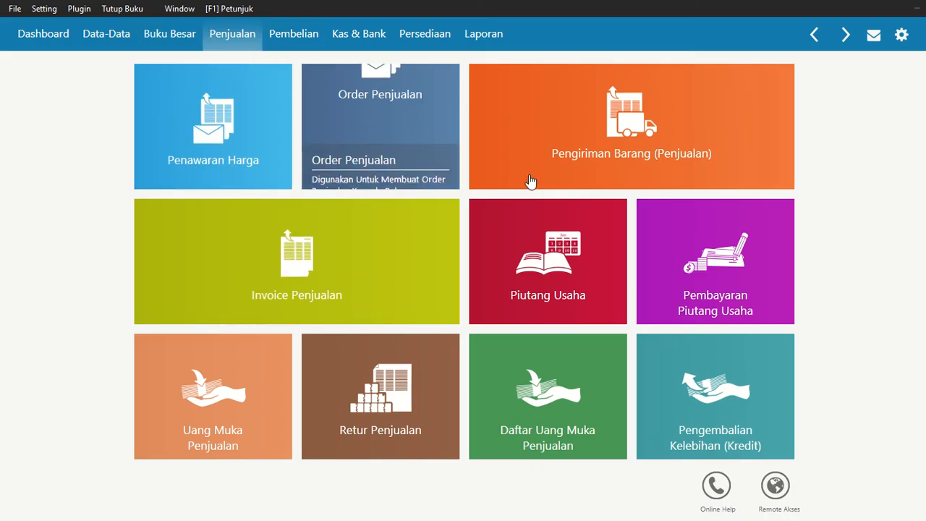
{"action": "mouse_move", "coordinate": [694, 250]}
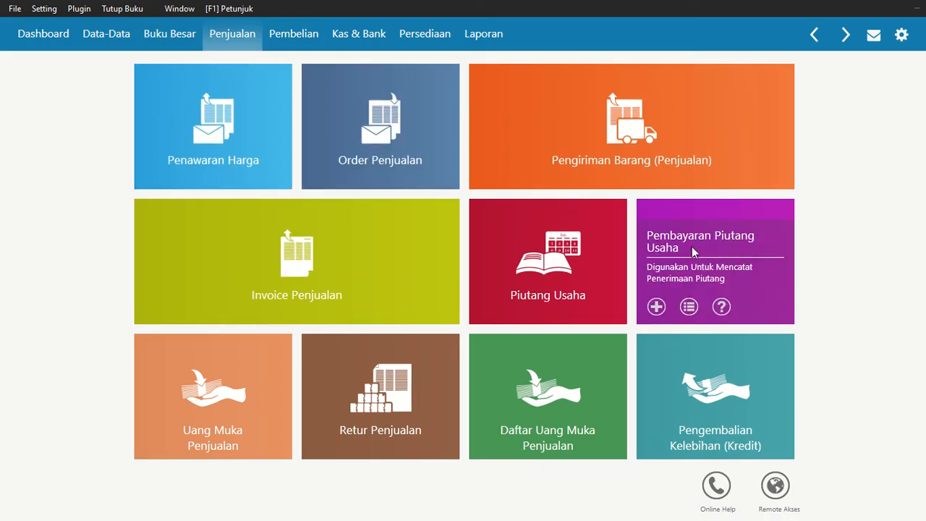
{"action": "left_click", "coordinate": [692, 246]}
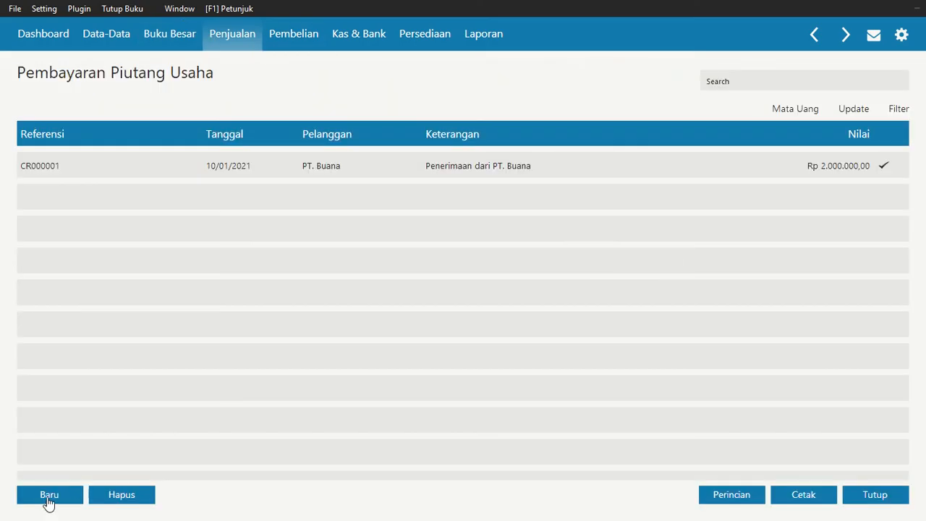
{"action": "left_click", "coordinate": [47, 496]}
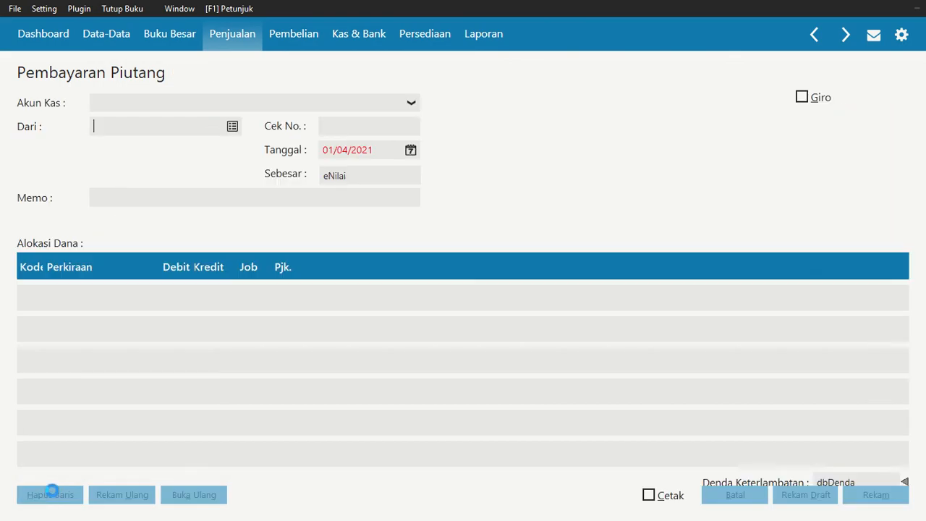
{"action": "left_click", "coordinate": [255, 107]}
{"action": "left_click", "coordinate": [254, 107]}
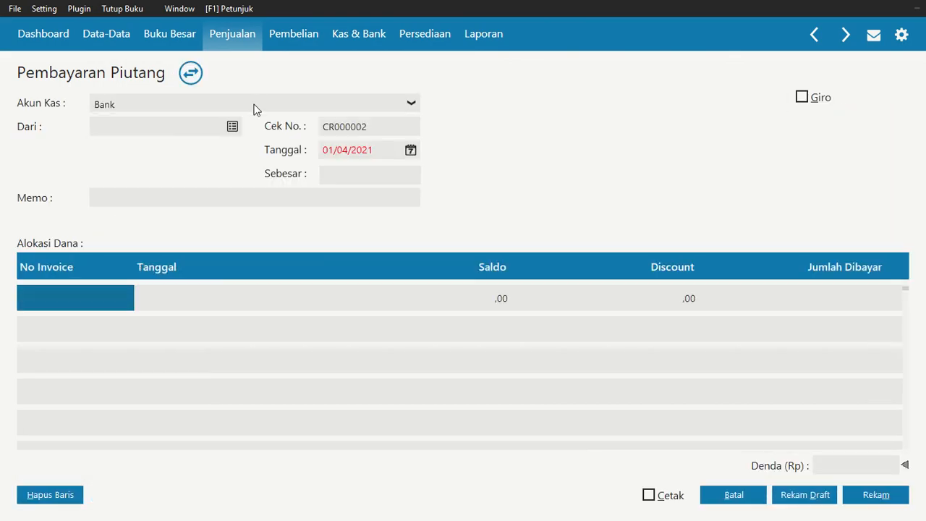
{"action": "left_click", "coordinate": [233, 127]}
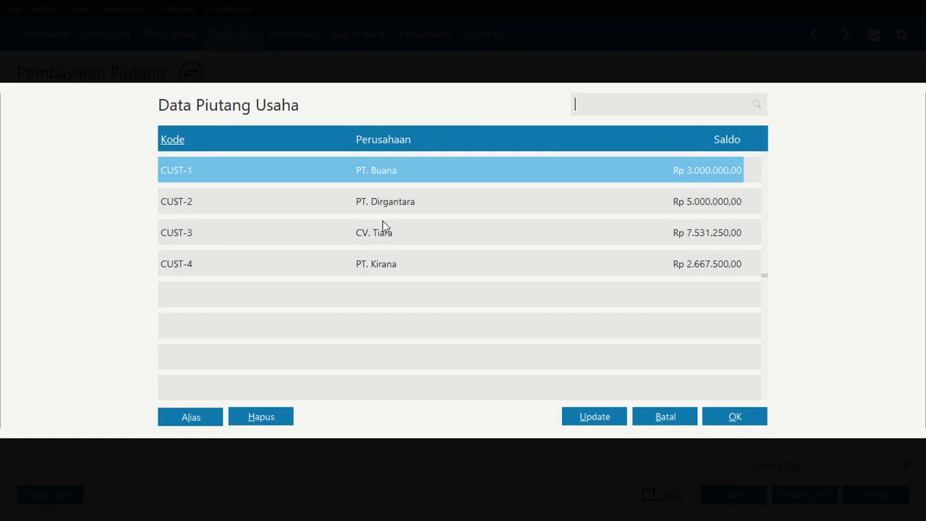
{"action": "left_click", "coordinate": [383, 226]}
{"action": "left_click", "coordinate": [742, 416]}
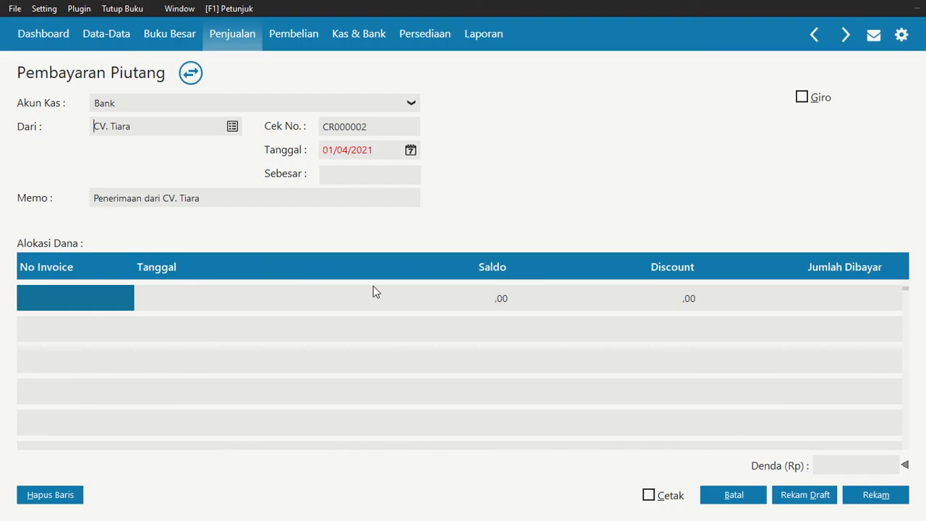
Set the date of the CV. Tiara receivable payment to 11 January 2021
{"action": "left_click", "coordinate": [410, 150]}
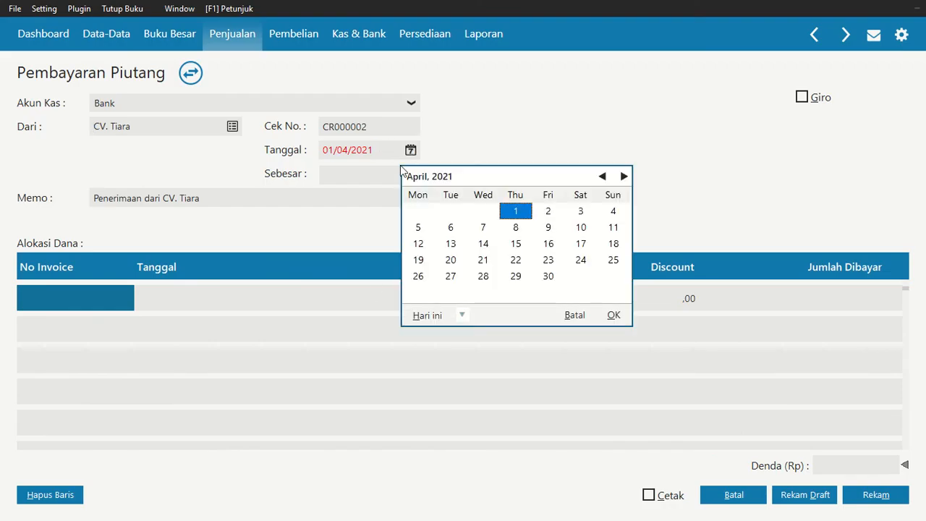
{"action": "left_click", "coordinate": [602, 177]}
{"action": "left_click", "coordinate": [602, 177]}
{"action": "left_click", "coordinate": [603, 176]}
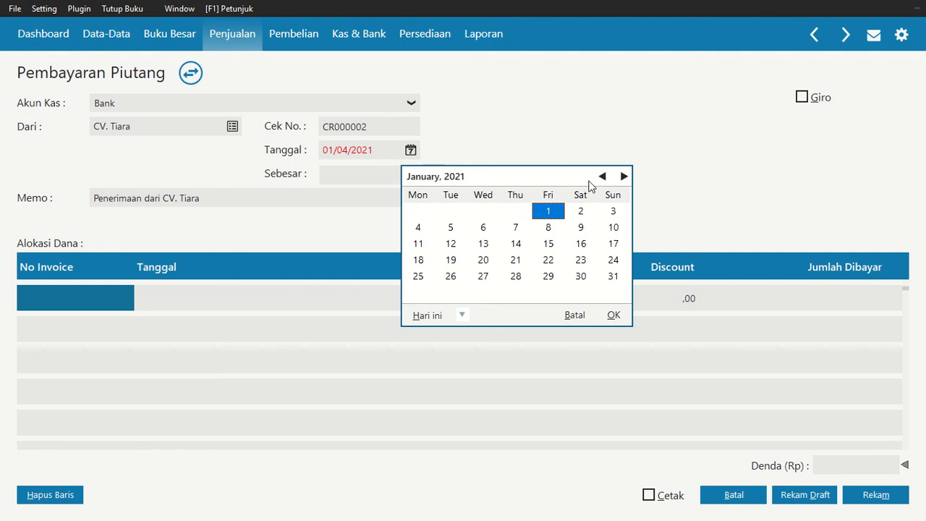
{"action": "left_click", "coordinate": [420, 245]}
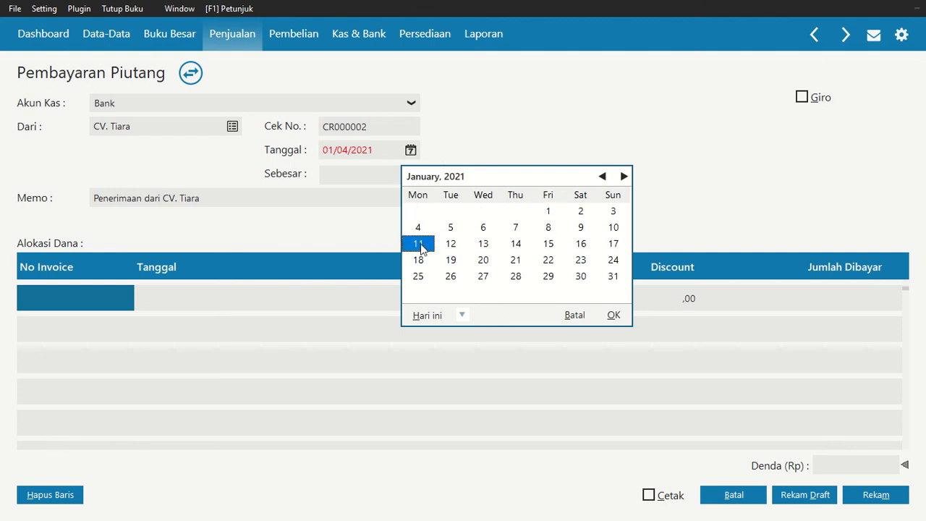
{"action": "left_click", "coordinate": [613, 315]}
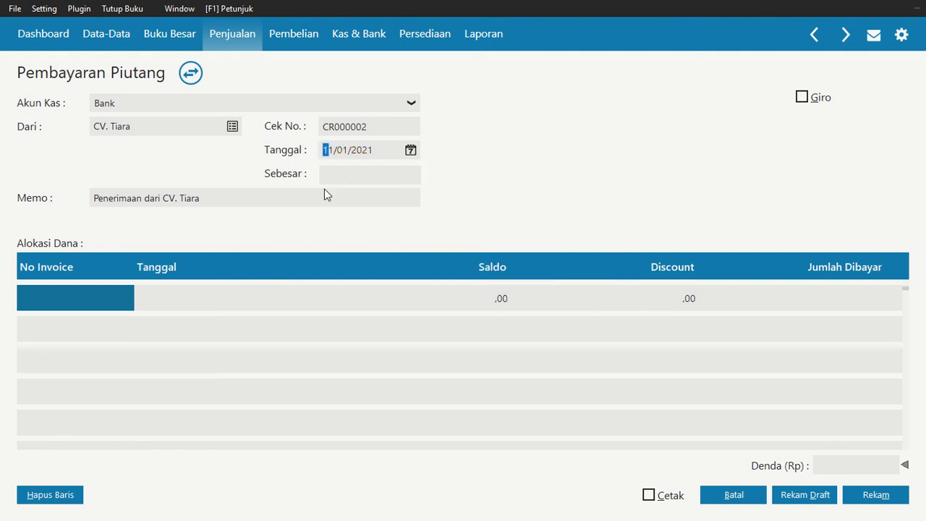
Allocate the CV. Tiara payment to invoice INV-004 with a paid amount of Rp 2.000.000
{"action": "left_click", "coordinate": [95, 290]}
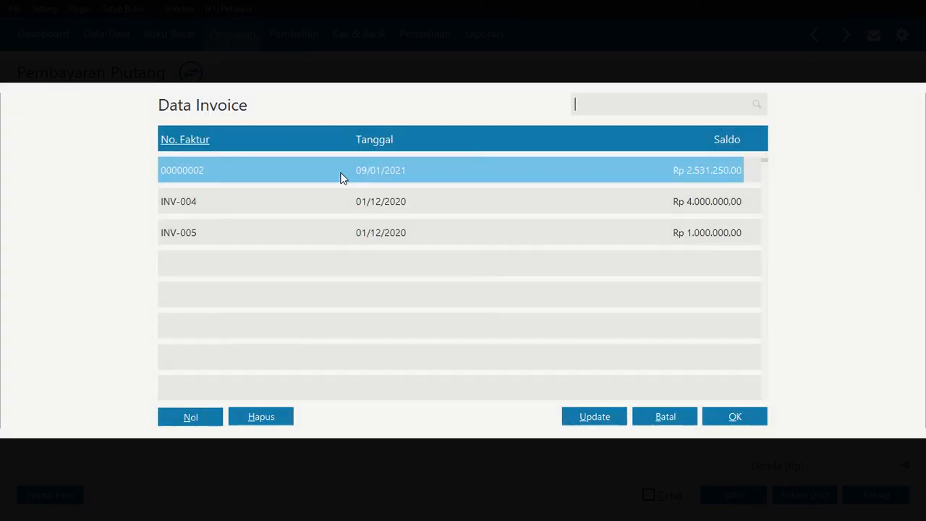
{"action": "left_click", "coordinate": [308, 203]}
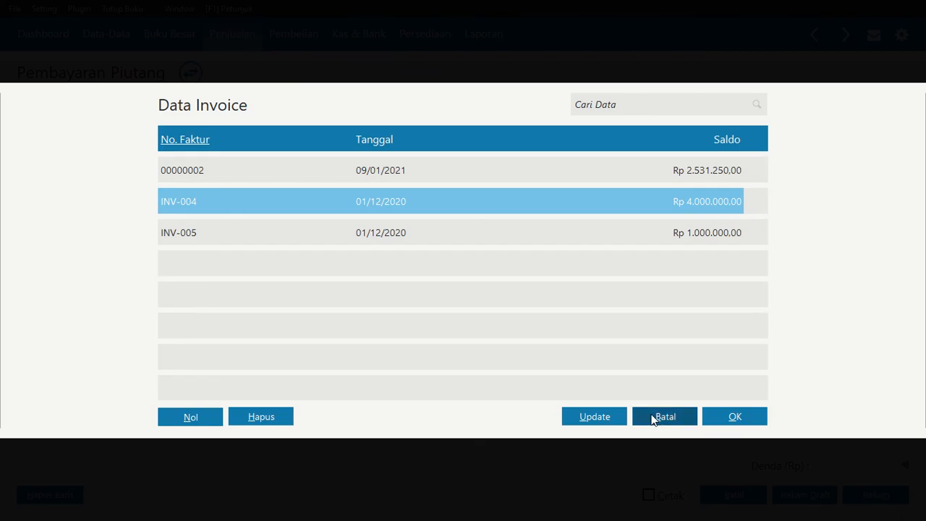
{"action": "left_click", "coordinate": [747, 419]}
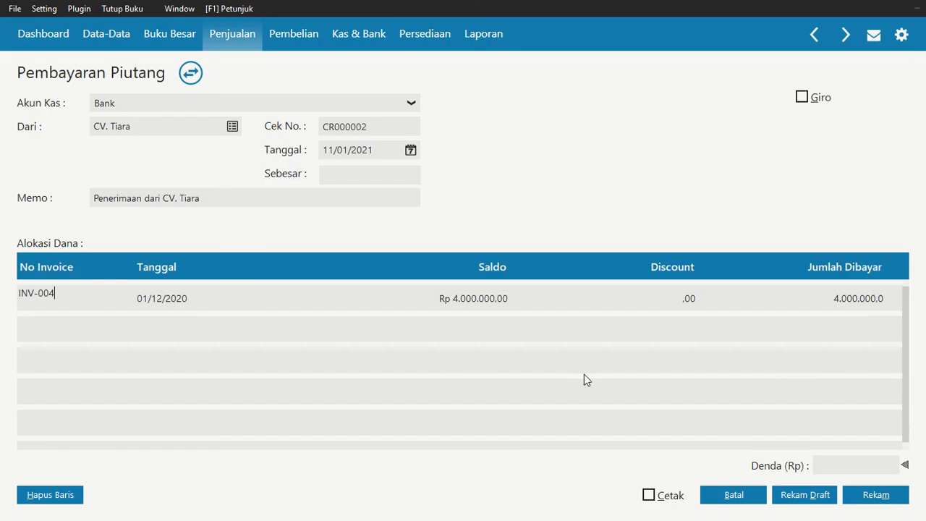
{"action": "left_click", "coordinate": [827, 300]}
{"action": "type", "text": "2000"}
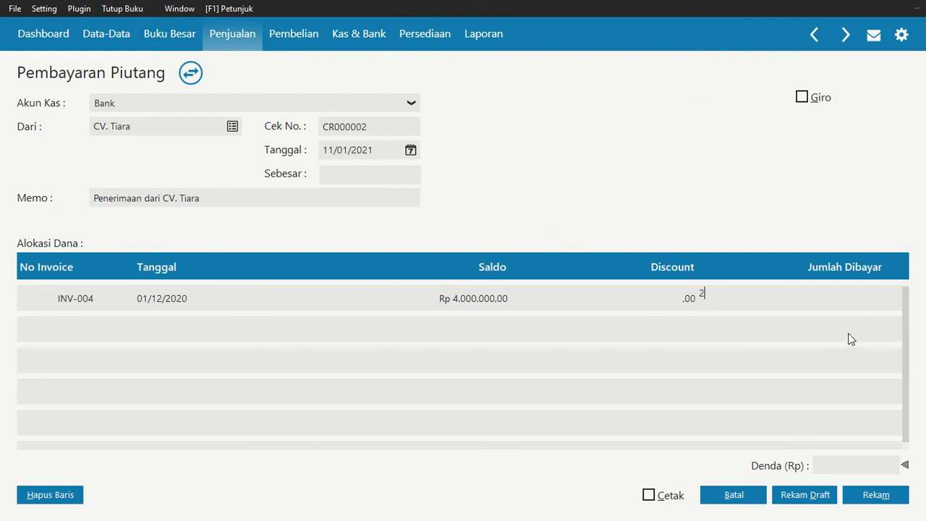
{"action": "key", "text": "Return"}
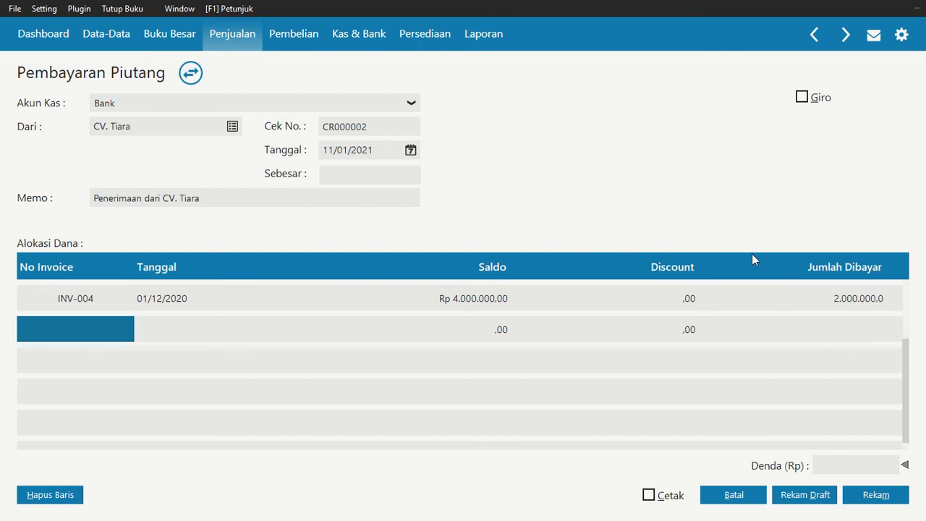
Add invoice INV-005 to the CV. Tiara payment allocation with a paid amount of Rp 1.000.000
{"action": "left_click", "coordinate": [104, 331]}
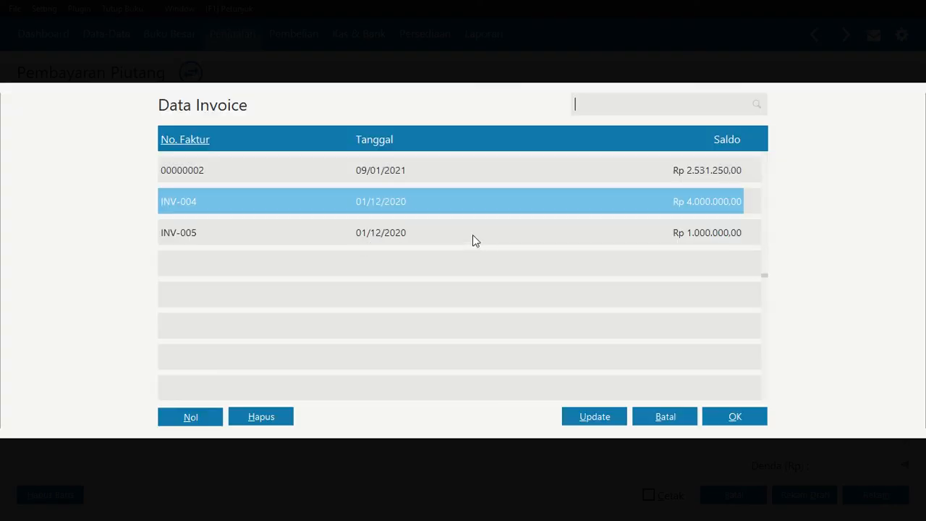
{"action": "left_click", "coordinate": [473, 233]}
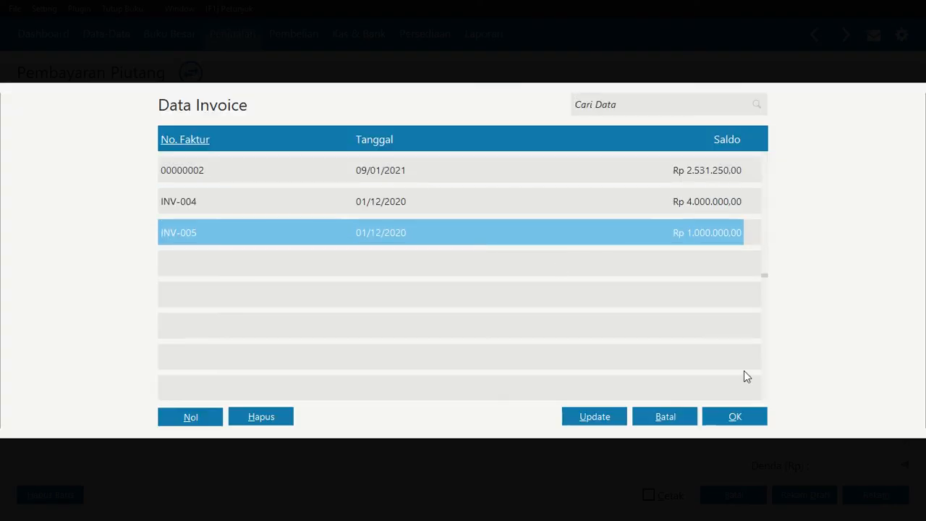
{"action": "left_click", "coordinate": [755, 422]}
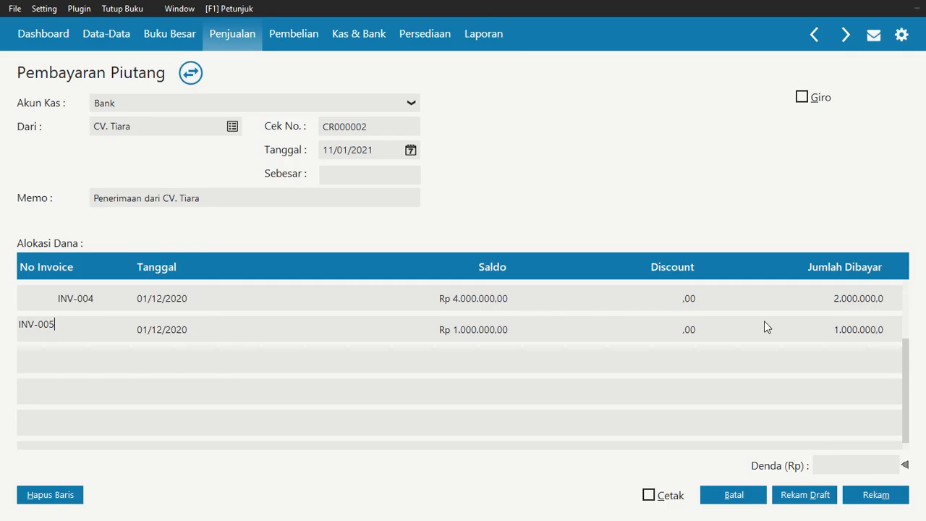
Fill in the payment total of Rp 3.000.000, record the CV. Tiara payment, and close the payment form and the payment list
{"action": "left_click", "coordinate": [357, 175]}
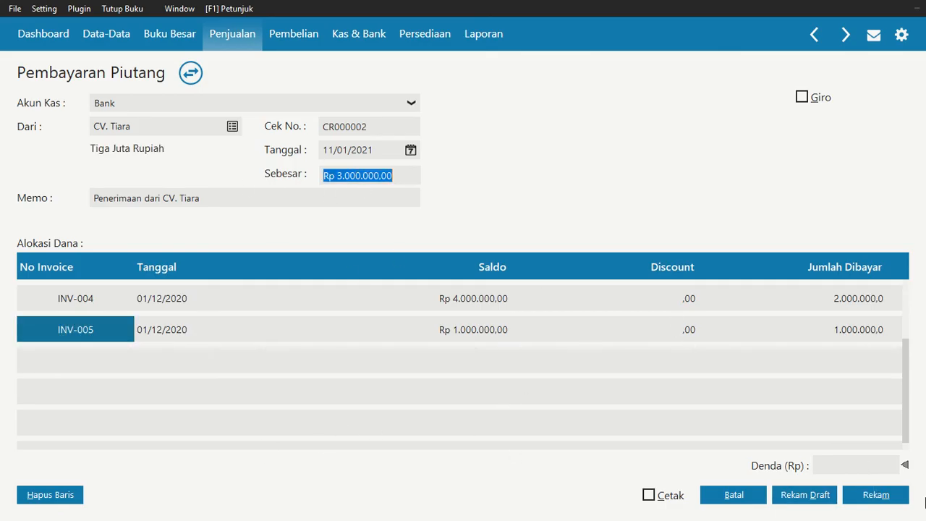
{"action": "left_click", "coordinate": [876, 495]}
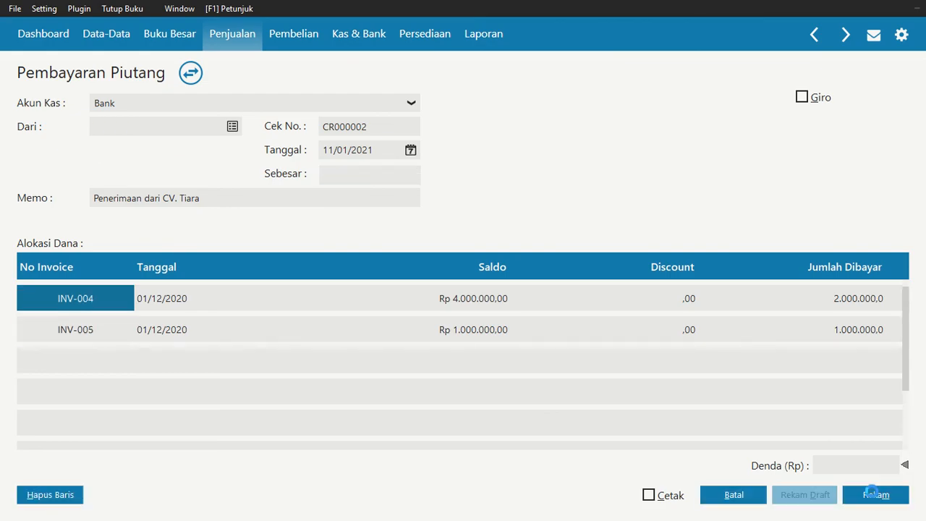
{"action": "left_click", "coordinate": [757, 498]}
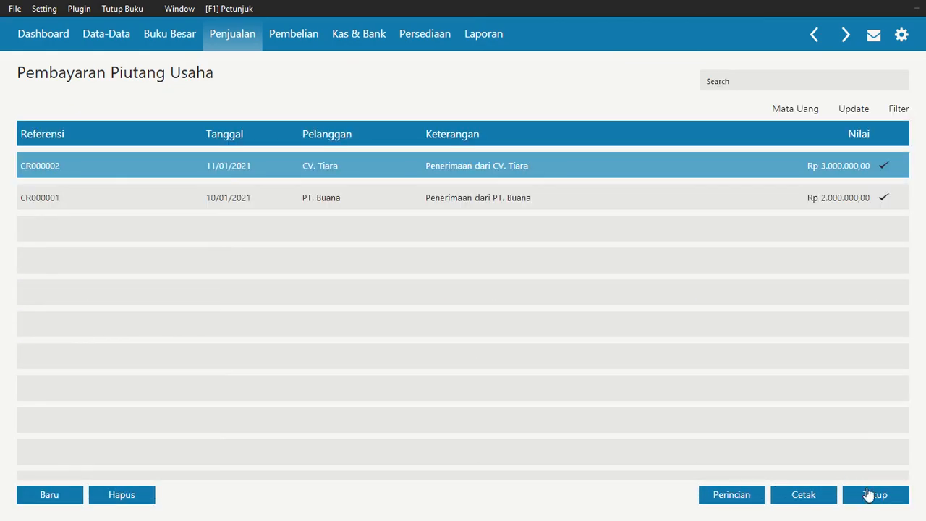
{"action": "left_click", "coordinate": [870, 495]}
Check the 13 January sale in the assignment PDF, and in Zahir start a new sales invoice for PT. Dirgantara
{"action": "key", "text": "alt+Tab"}
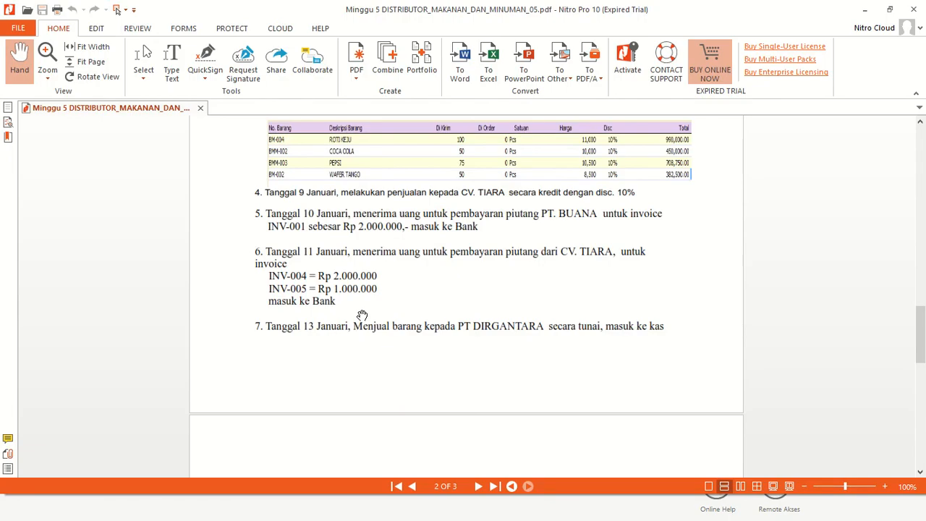
{"action": "scroll", "coordinate": [358, 313], "scroll_direction": "down", "scroll_amount": 3}
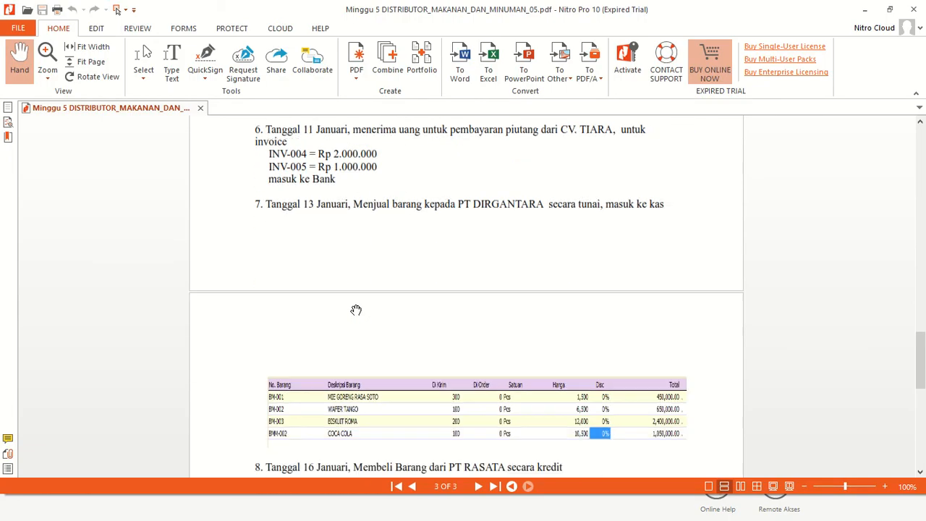
{"action": "scroll", "coordinate": [356, 309], "scroll_direction": "down", "scroll_amount": 1}
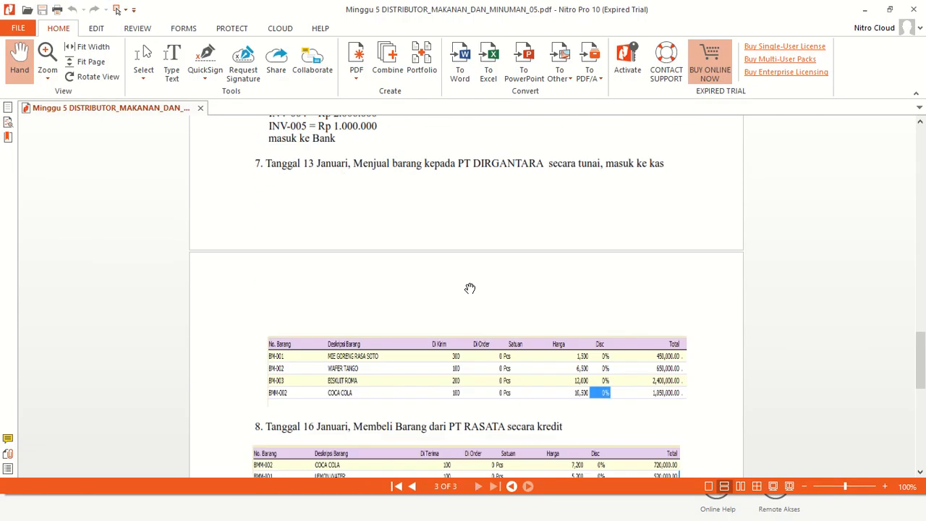
{"action": "scroll", "coordinate": [470, 290], "scroll_direction": "down", "scroll_amount": 1}
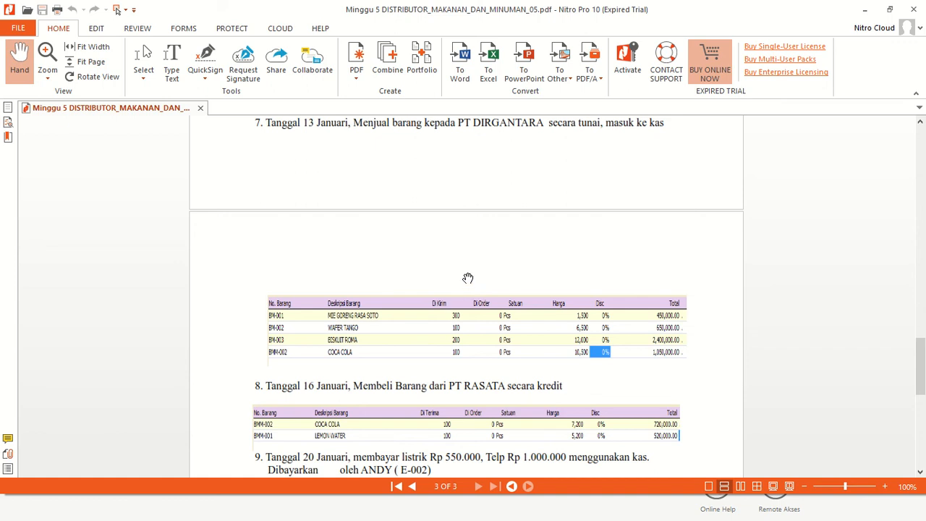
{"action": "key", "text": "alt+Tab"}
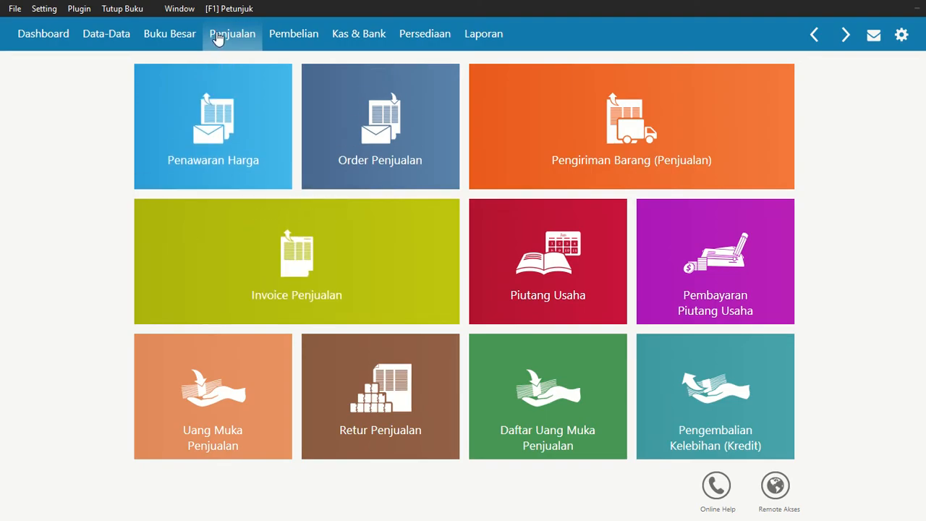
{"action": "mouse_move", "coordinate": [290, 275]}
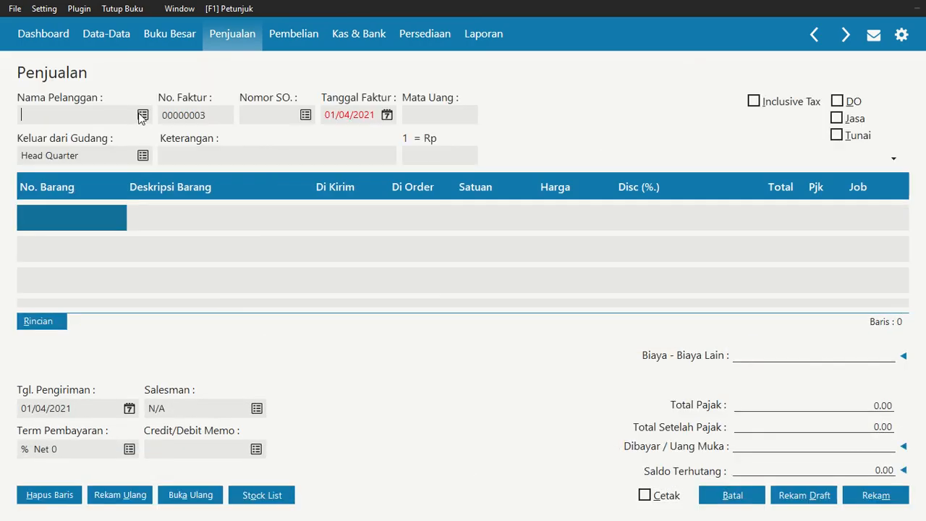
{"action": "left_click", "coordinate": [141, 117]}
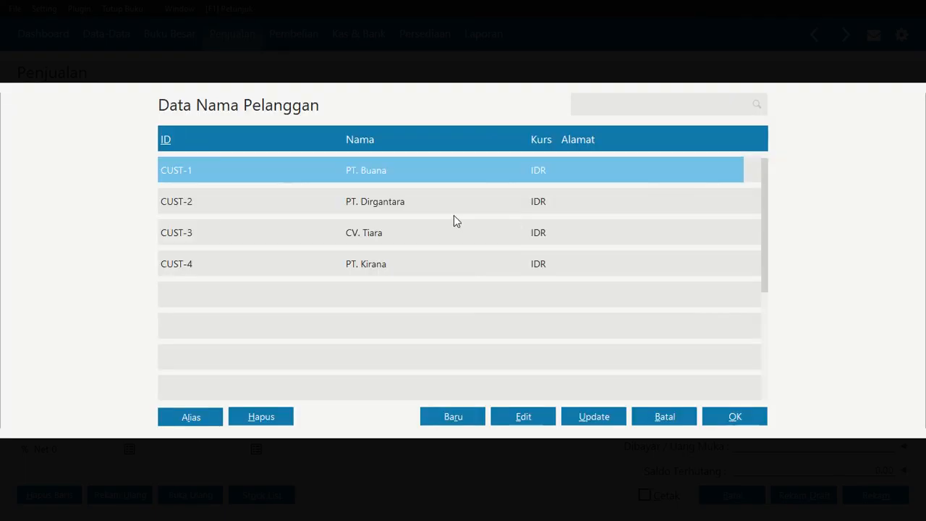
{"action": "left_click", "coordinate": [453, 210]}
{"action": "left_click", "coordinate": [755, 415]}
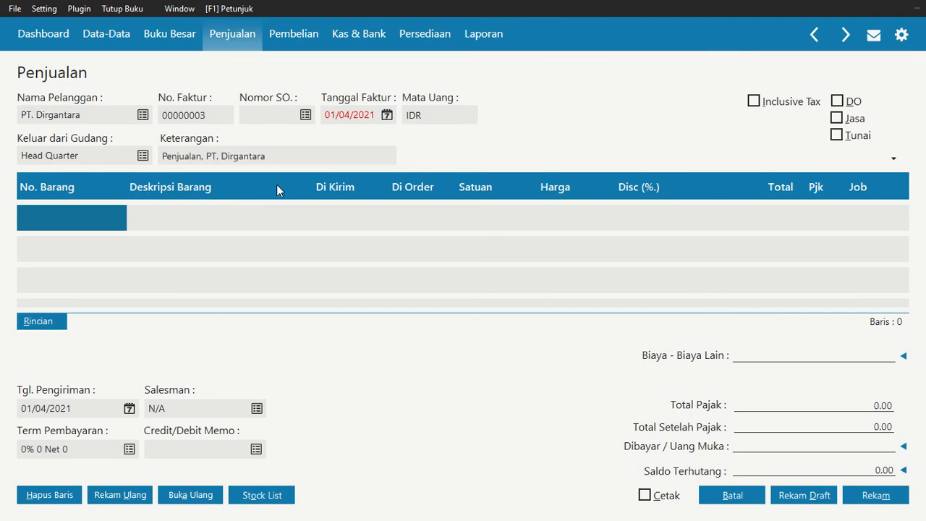
Set the date of the PT. Dirgantara sales invoice to 13 January 2021
{"action": "left_click", "coordinate": [387, 116]}
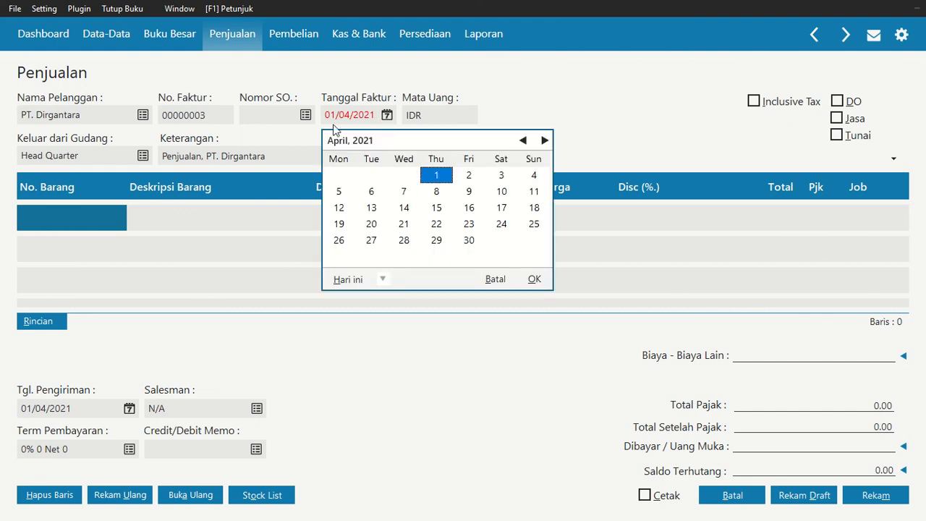
{"action": "double_click", "coordinate": [523, 140]}
{"action": "left_click", "coordinate": [523, 141]}
{"action": "left_click", "coordinate": [405, 211]}
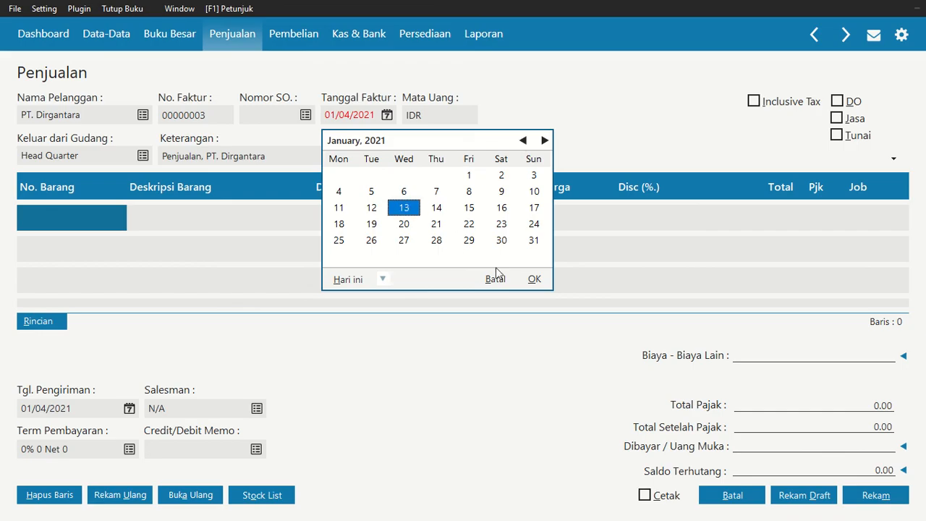
{"action": "left_click", "coordinate": [535, 279]}
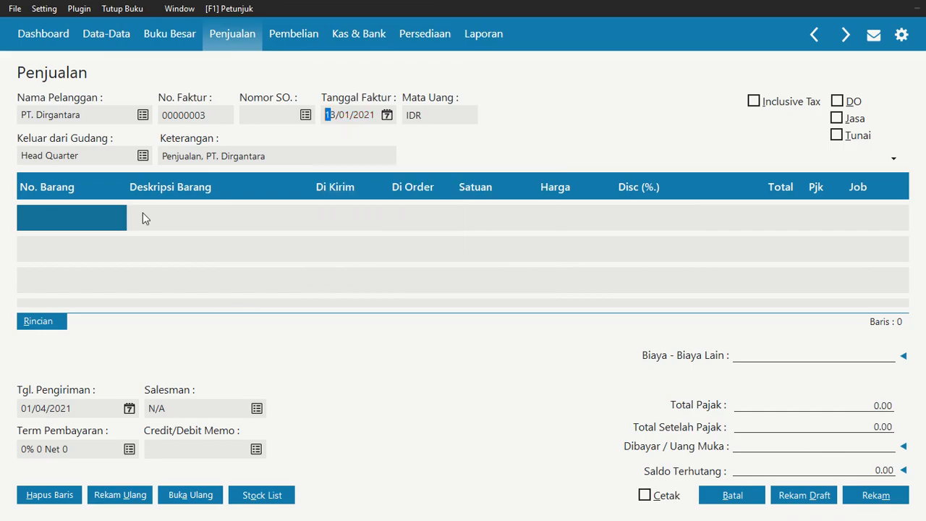
Add item BM-001 Mie Goreng Rasa Soto to the first invoice line with a shipped quantity of 300
{"action": "double_click", "coordinate": [75, 220]}
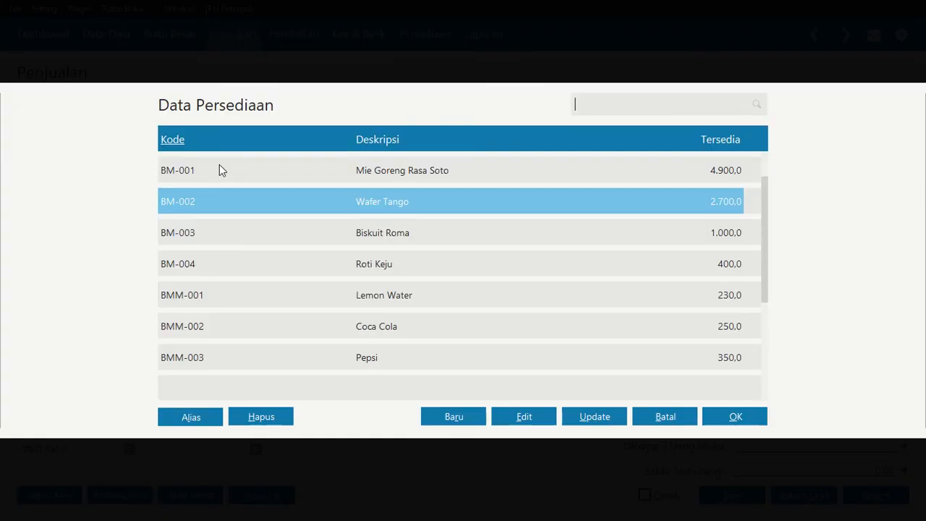
{"action": "left_click", "coordinate": [261, 170]}
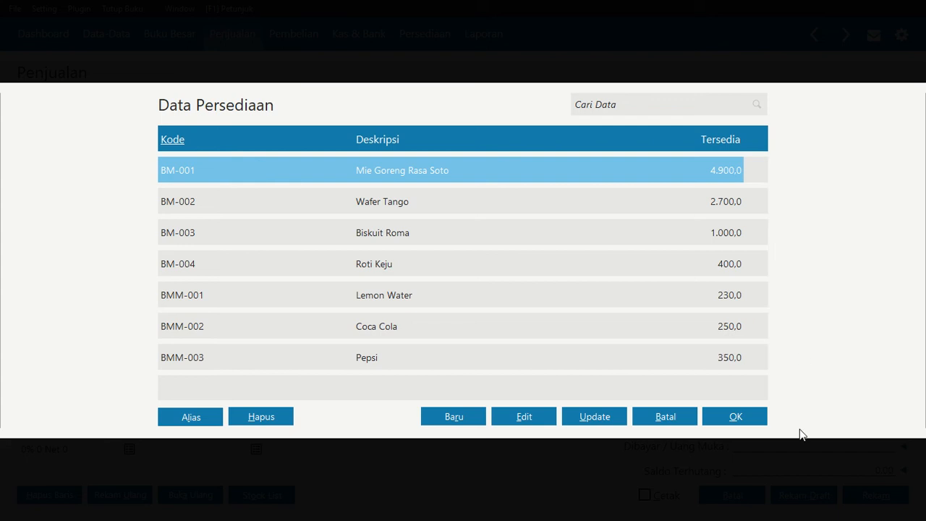
{"action": "left_click", "coordinate": [755, 416]}
{"action": "left_click", "coordinate": [343, 221]}
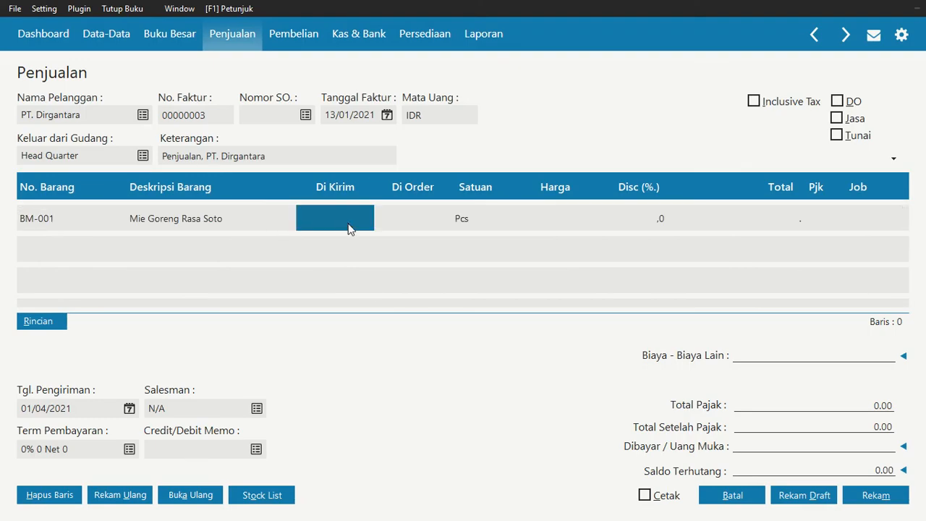
{"action": "type", "text": "300"}
{"action": "key", "text": "Return"}
{"action": "key", "text": "Return"}
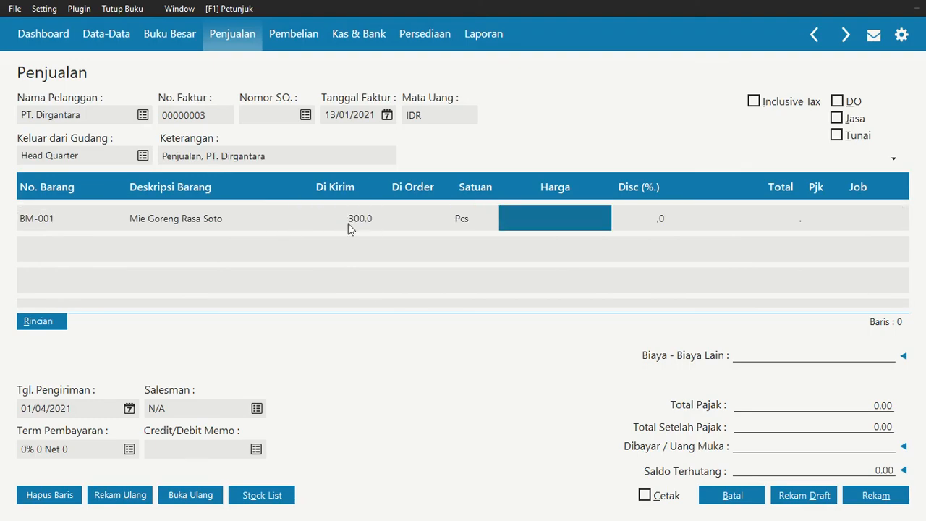
Set the price of Mie Goreng Rasa Soto to 1.500 without a discount and complete its invoice line
{"action": "type", "text": "1500"}
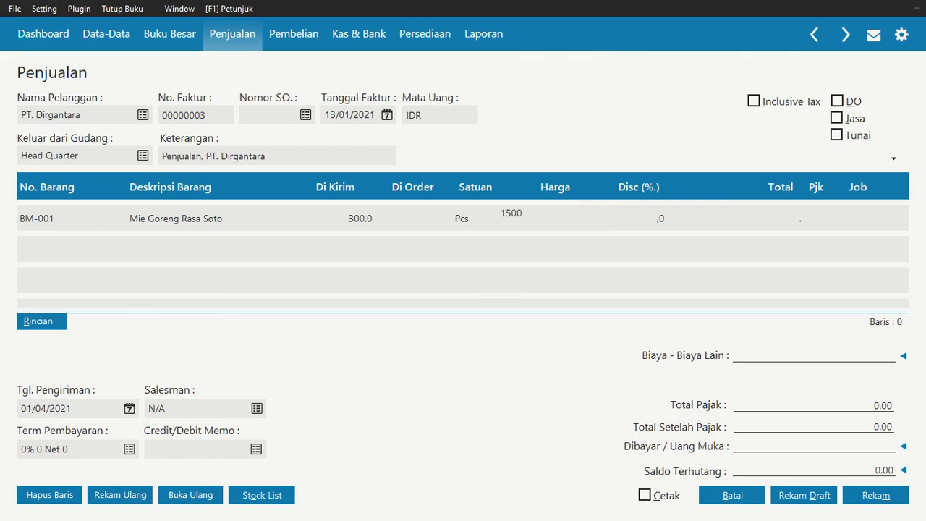
{"action": "key", "text": "Return"}
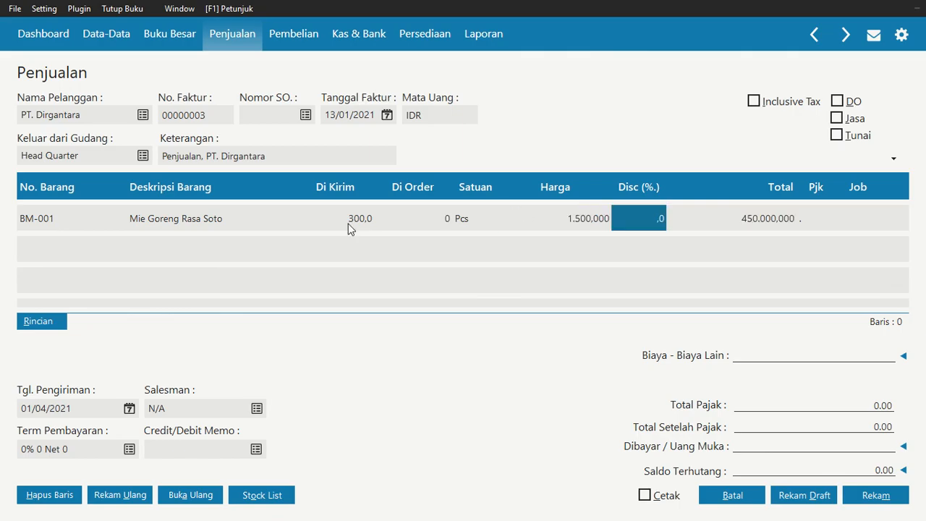
{"action": "key", "text": "Return"}
{"action": "key", "text": "Return"}
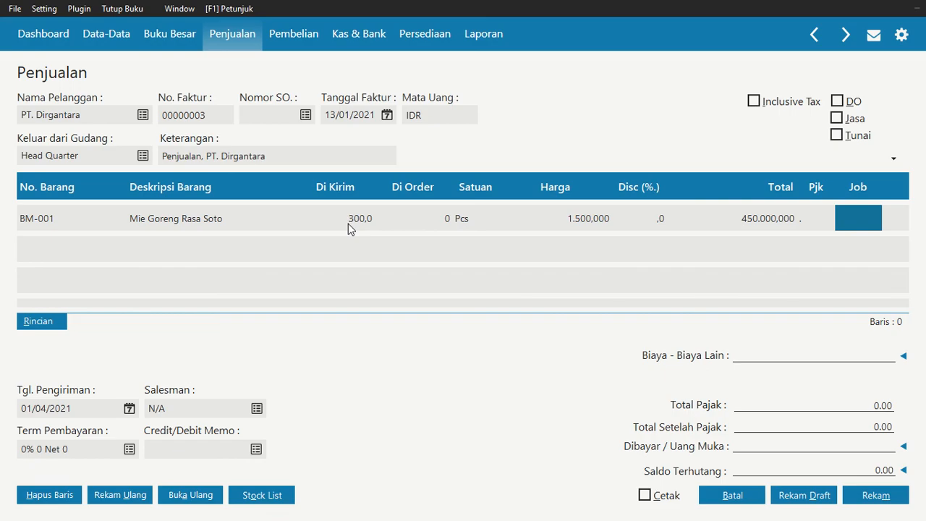
{"action": "key", "text": "Left"}
{"action": "key", "text": "Left"}
{"action": "key", "text": "Left"}
{"action": "key", "text": "Left"}
{"action": "key", "text": "Right"}
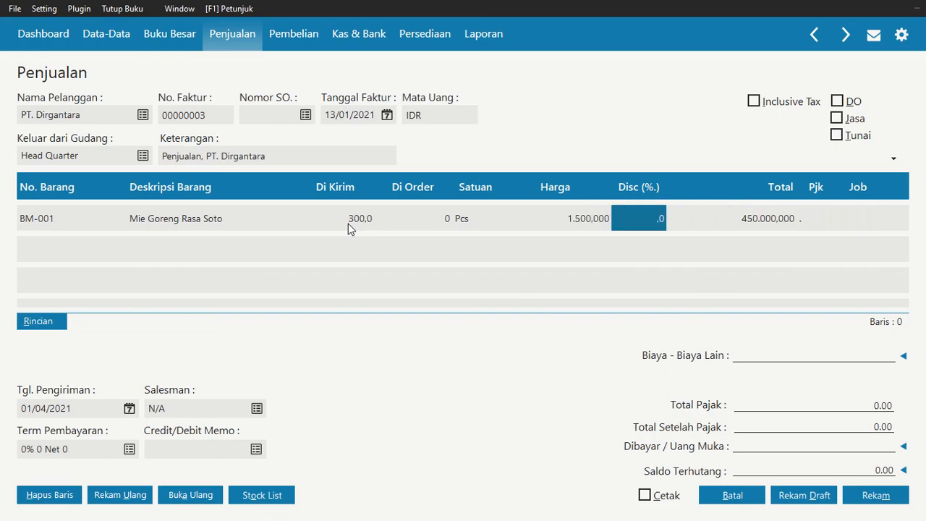
{"action": "key", "text": "Return"}
{"action": "key", "text": "Return"}
{"action": "key", "text": "Return"}
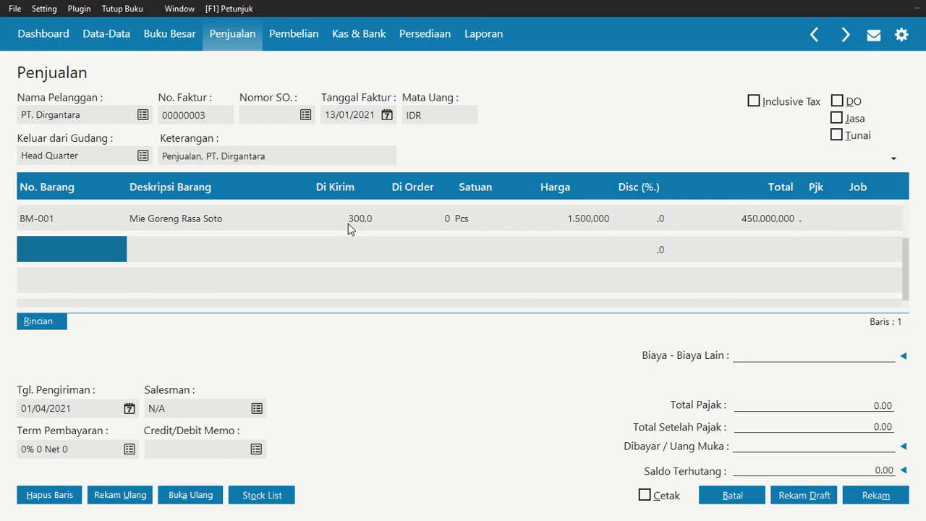
Add item BM-002 Wafer Tango to the second invoice line with a shipped quantity of 100
{"action": "double_click", "coordinate": [113, 248]}
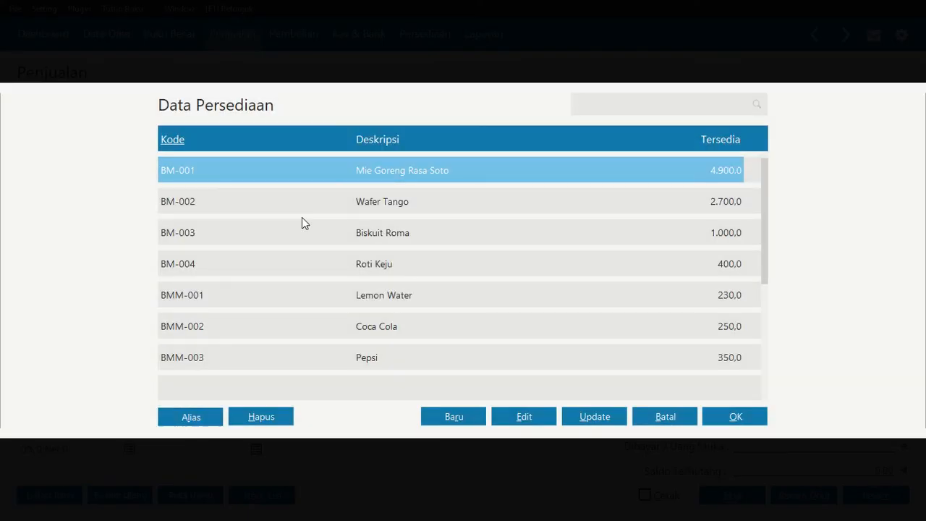
{"action": "key", "text": "Down"}
{"action": "left_click", "coordinate": [754, 420]}
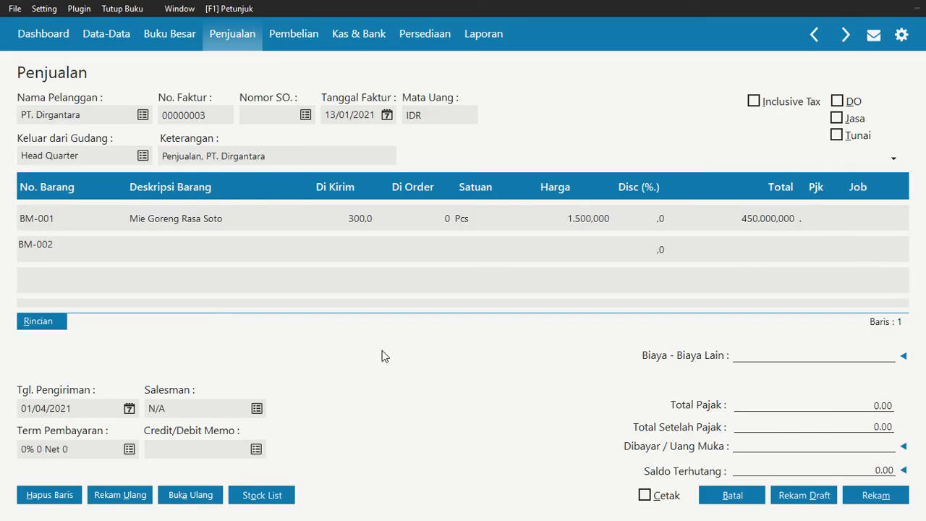
{"action": "left_click", "coordinate": [339, 244]}
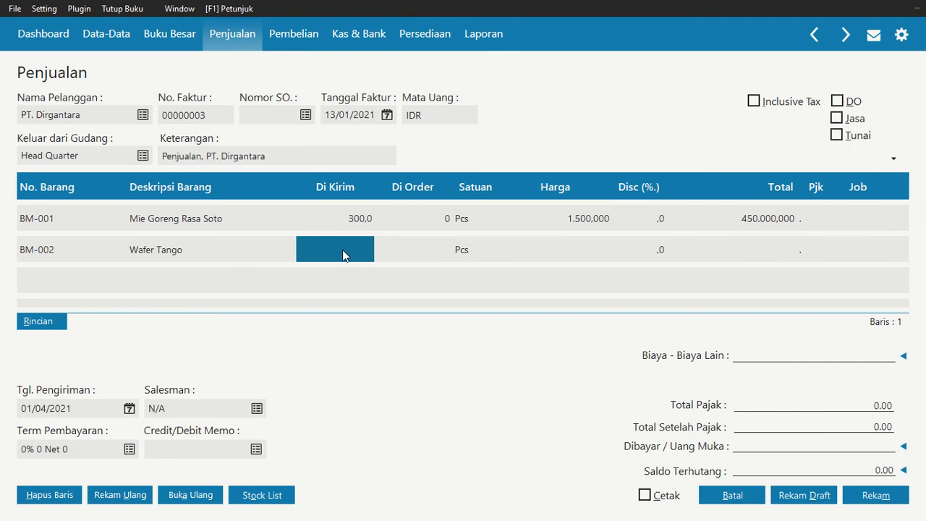
{"action": "type", "text": "100"}
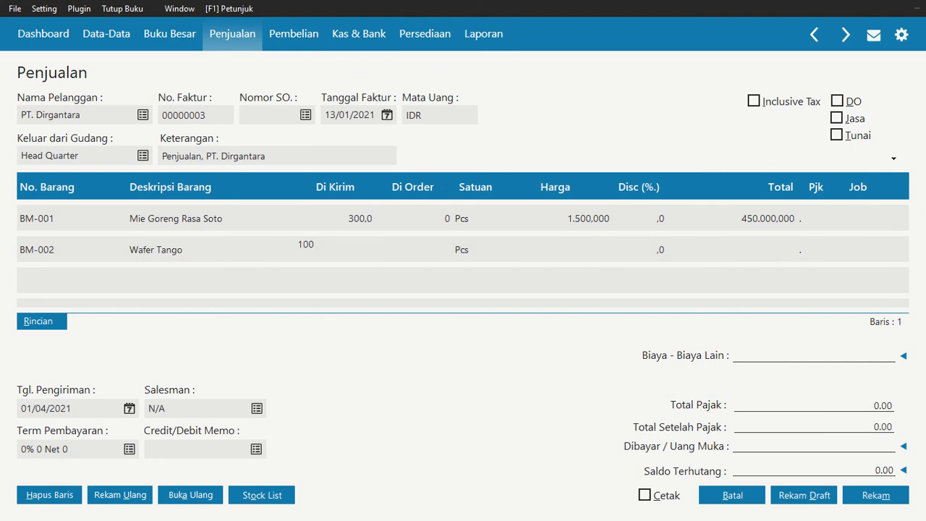
{"action": "key", "text": "Return"}
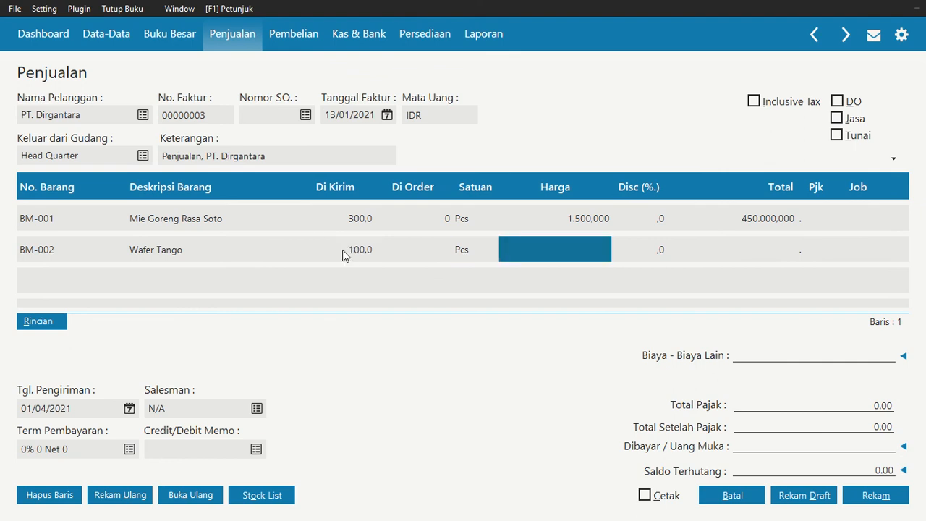
Set the price of Wafer Tango to 6.500 without a discount and complete its invoice line
{"action": "type", "text": "6500000"}
{"action": "key", "text": "Return"}
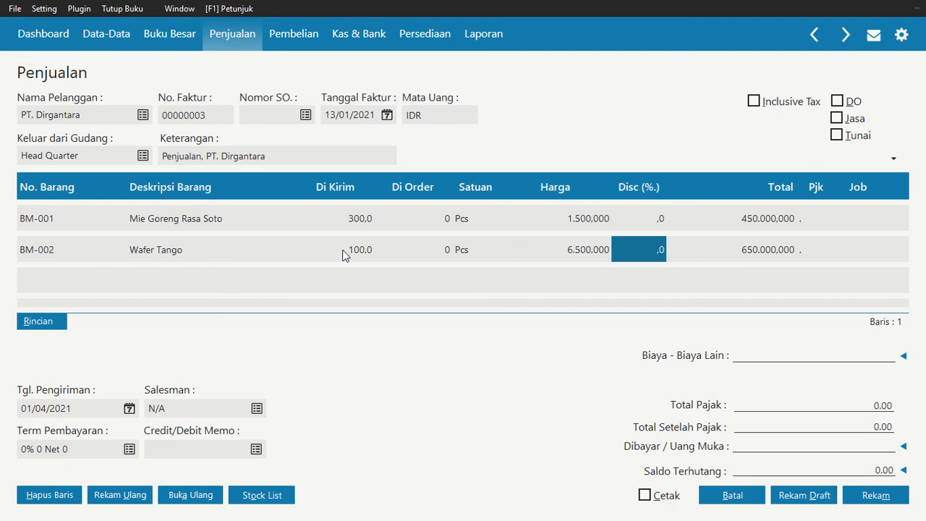
{"action": "key", "text": "Return"}
{"action": "key", "text": "Return"}
Add item BM-003 Biskuit Roma to the third invoice line with a shipped quantity of 200
{"action": "double_click", "coordinate": [78, 278]}
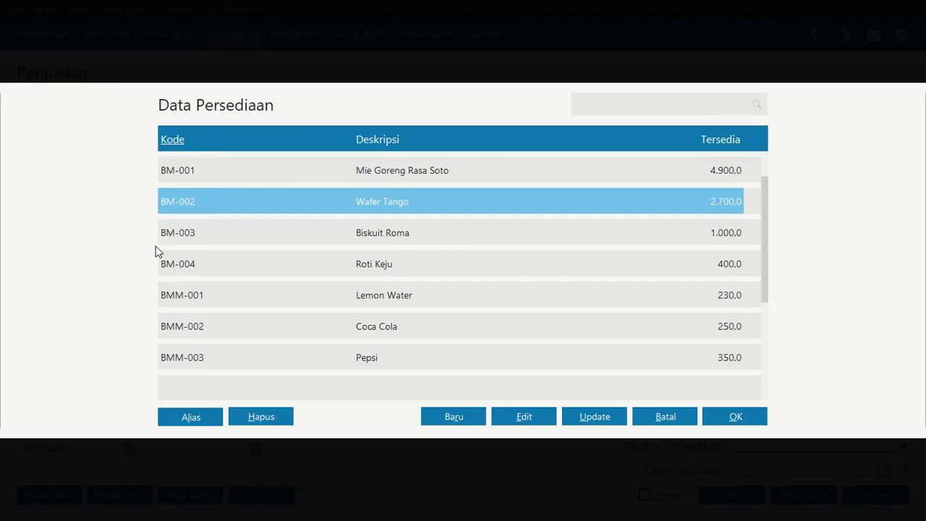
{"action": "left_click", "coordinate": [722, 412]}
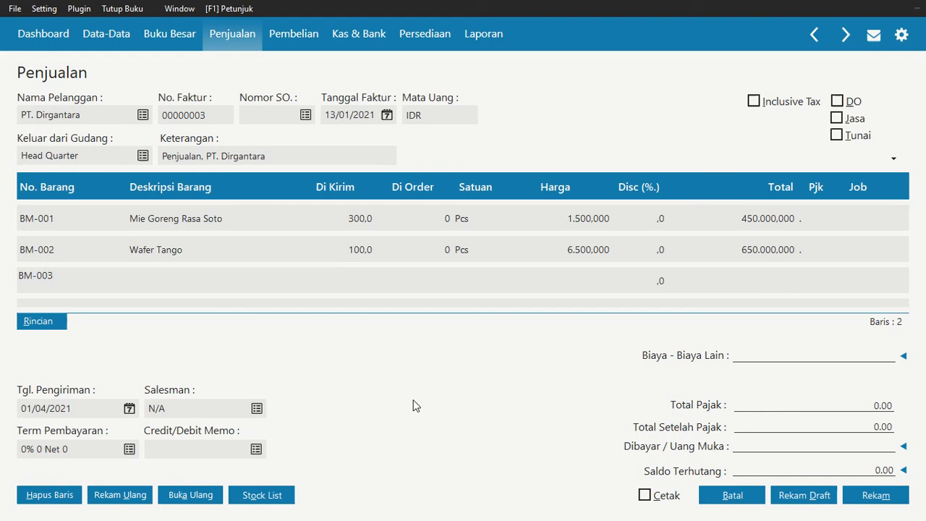
{"action": "left_click", "coordinate": [350, 284]}
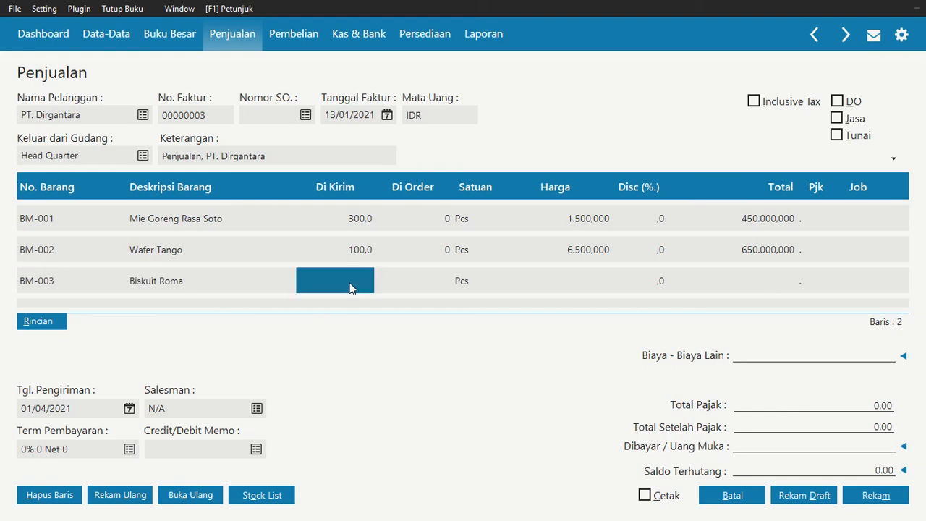
{"action": "type", "text": "200"}
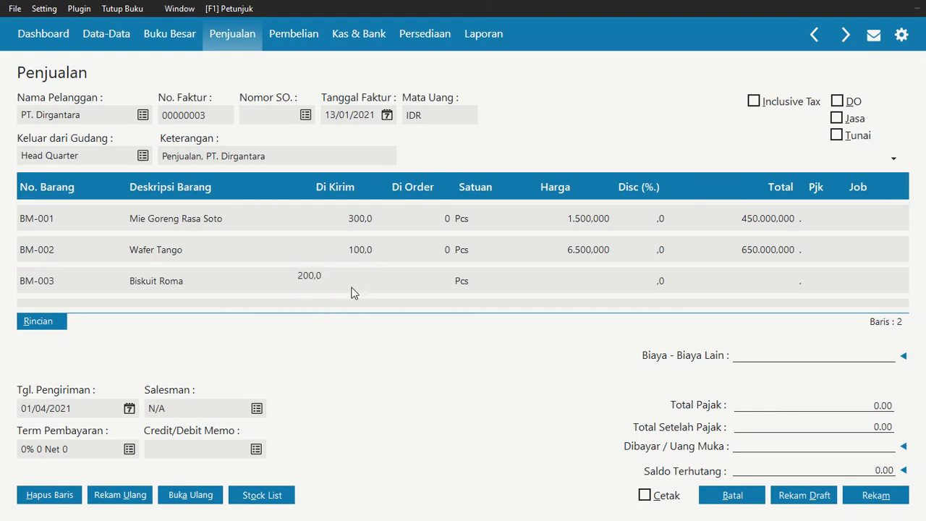
{"action": "key", "text": "Return"}
{"action": "key", "text": "Return"}
{"action": "type", "text": "120"}
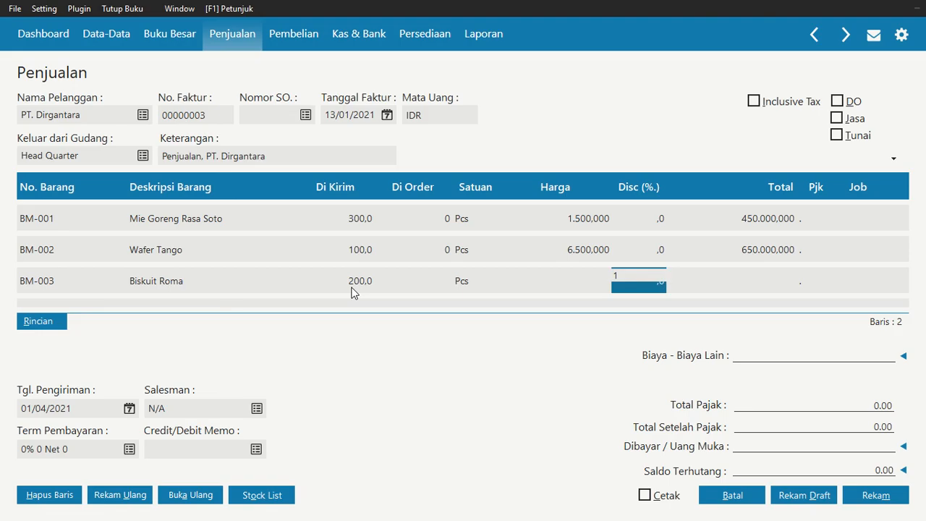
{"action": "type", "text": "00"}
{"action": "key", "text": "Return"}
{"action": "key", "text": "Return"}
{"action": "key", "text": "Return"}
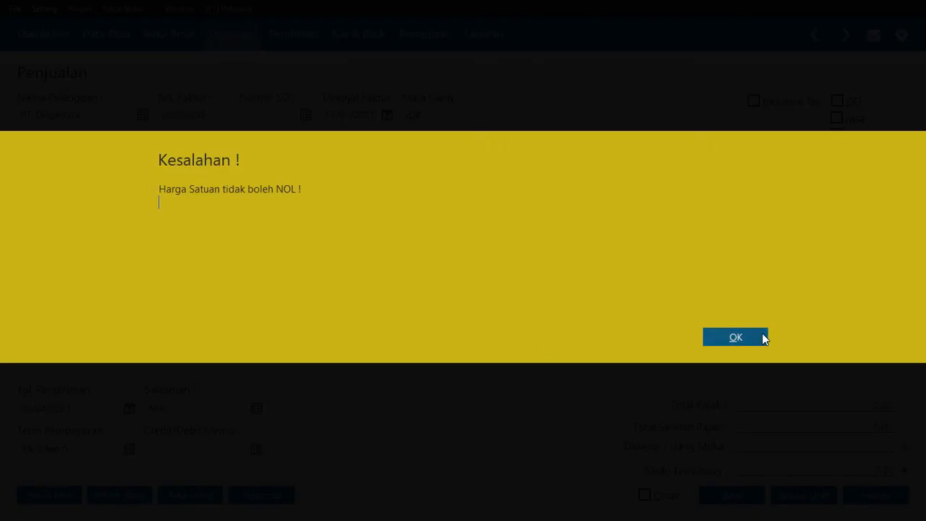
{"action": "left_click", "coordinate": [762, 337]}
{"action": "left_click", "coordinate": [643, 290]}
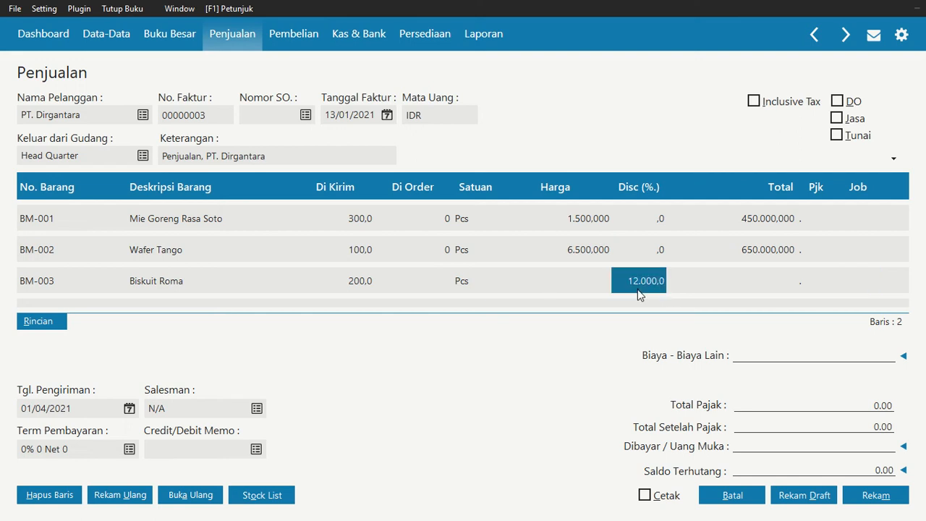
{"action": "type", "text": "0"}
{"action": "left_click", "coordinate": [584, 265]}
{"action": "left_click", "coordinate": [578, 281]}
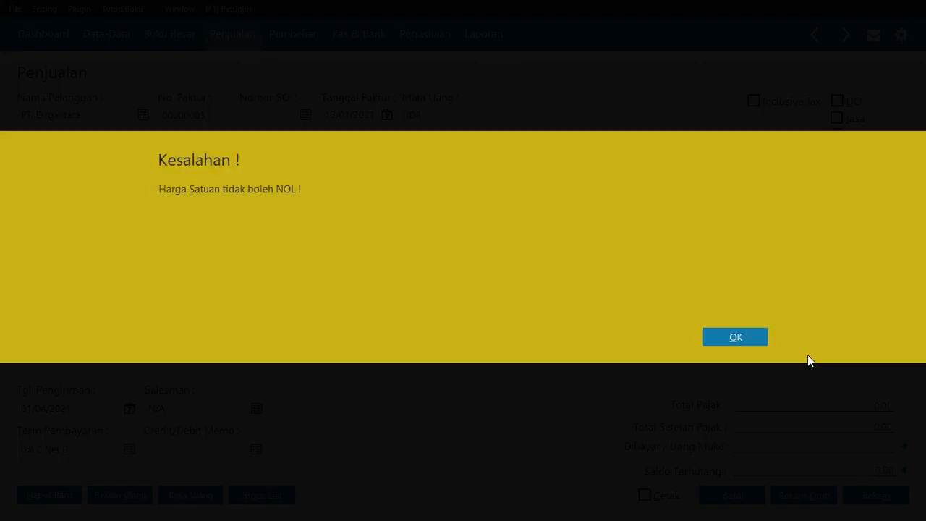
{"action": "left_click", "coordinate": [751, 339]}
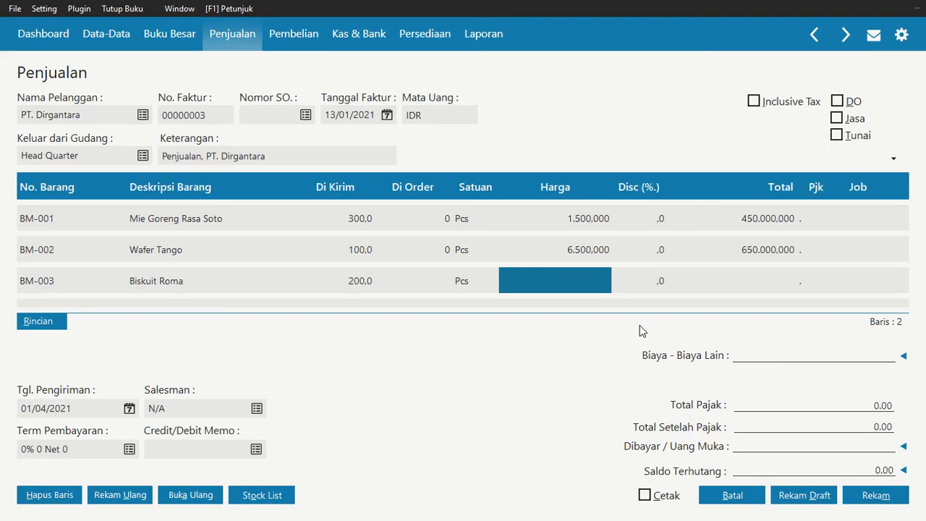
Set the price of Biskuit Roma to 12.000 without a discount and complete its invoice line
{"action": "type", "text": "12.000.000"}
{"action": "key", "text": "Tab"}
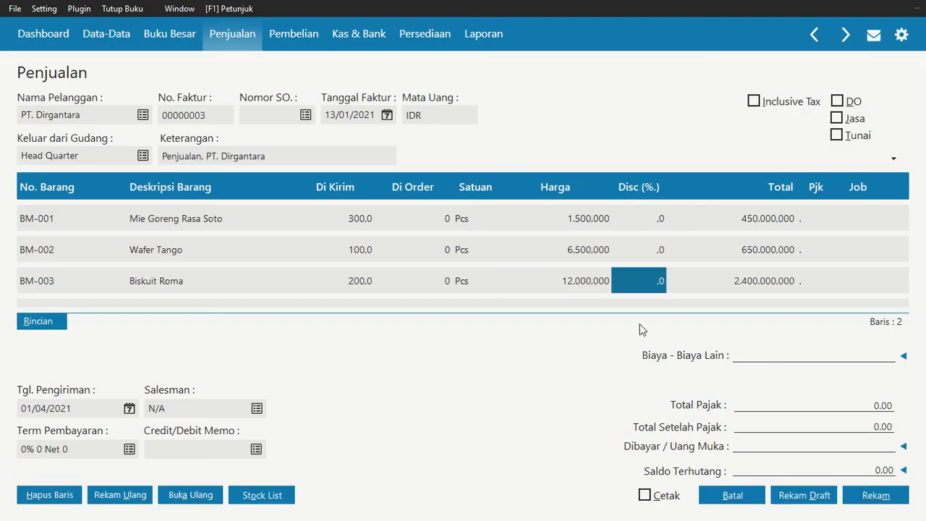
{"action": "key", "text": "Tab"}
{"action": "key", "text": "Tab"}
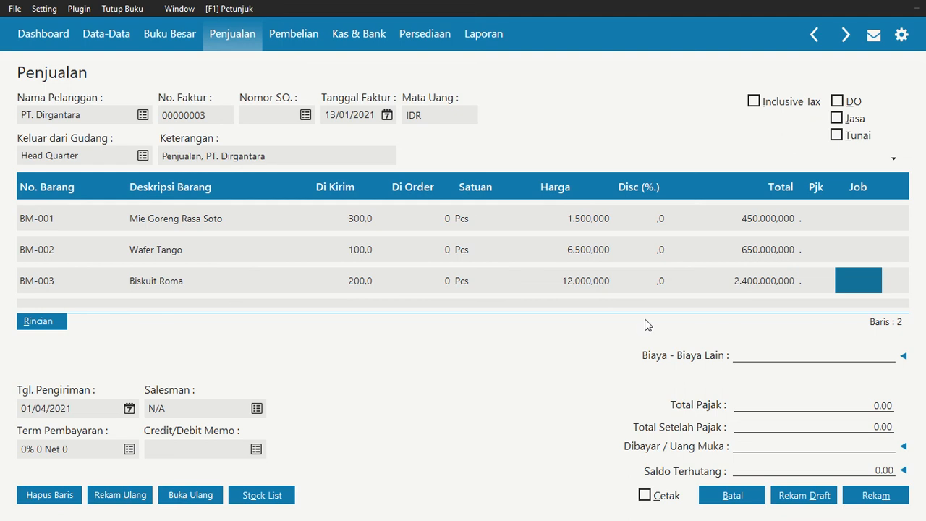
{"action": "key", "text": "Tab"}
Add item BMM-002 Coca Cola to the fourth invoice line with a shipped quantity of 100
{"action": "double_click", "coordinate": [64, 289]}
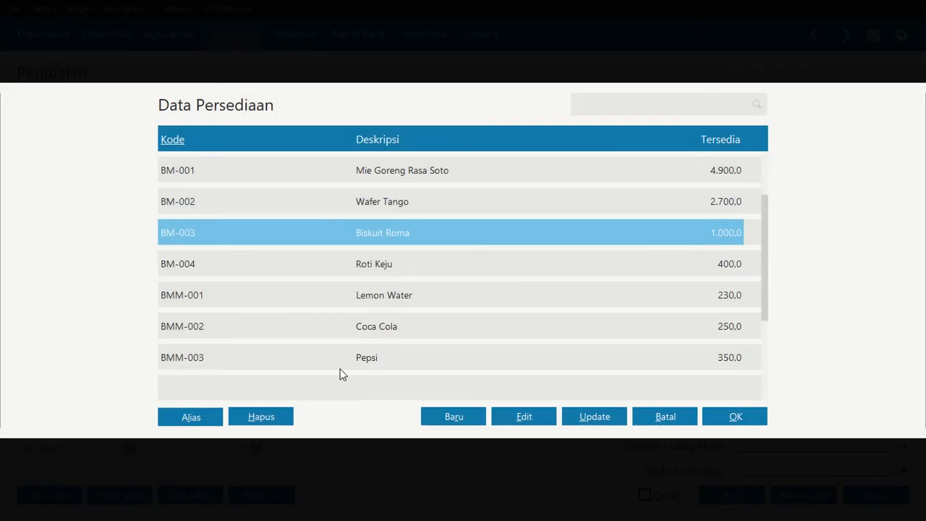
{"action": "left_click", "coordinate": [353, 318]}
{"action": "left_click", "coordinate": [732, 416]}
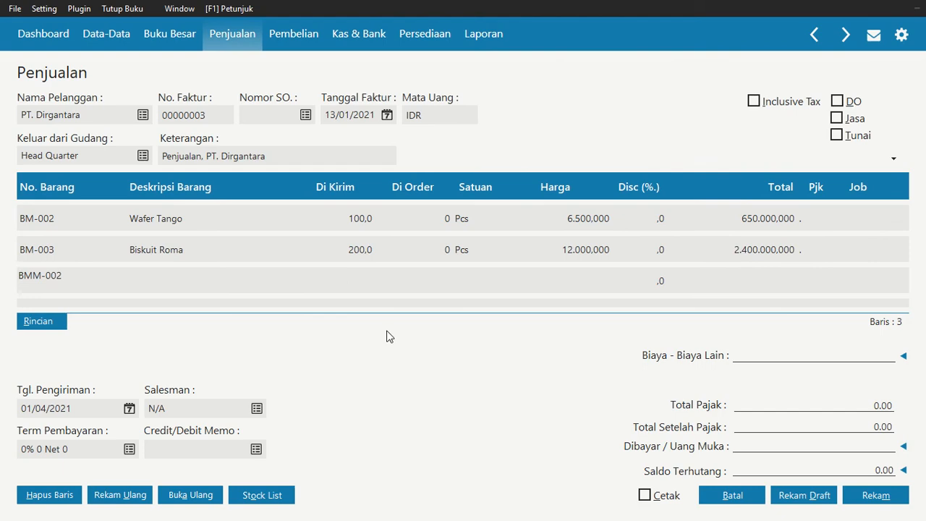
{"action": "left_click", "coordinate": [366, 292]}
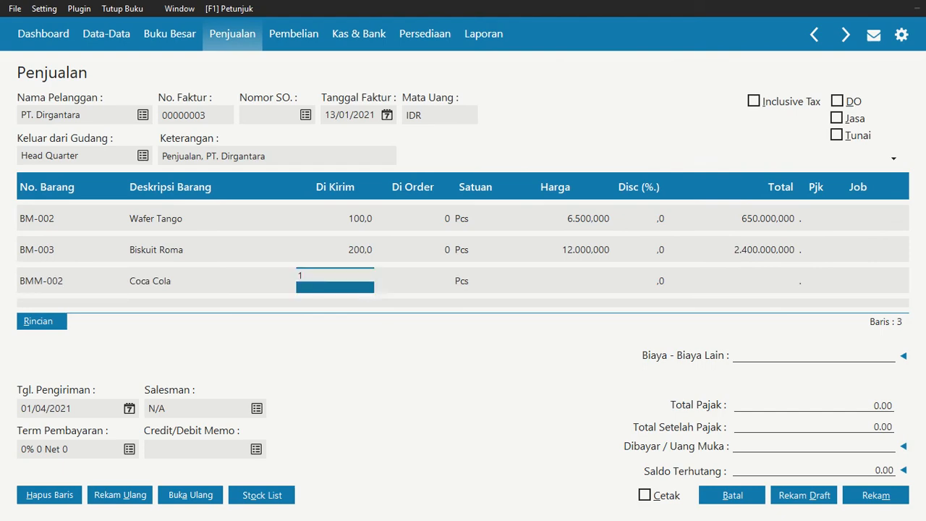
{"action": "type", "text": "100"}
{"action": "key", "text": "Return"}
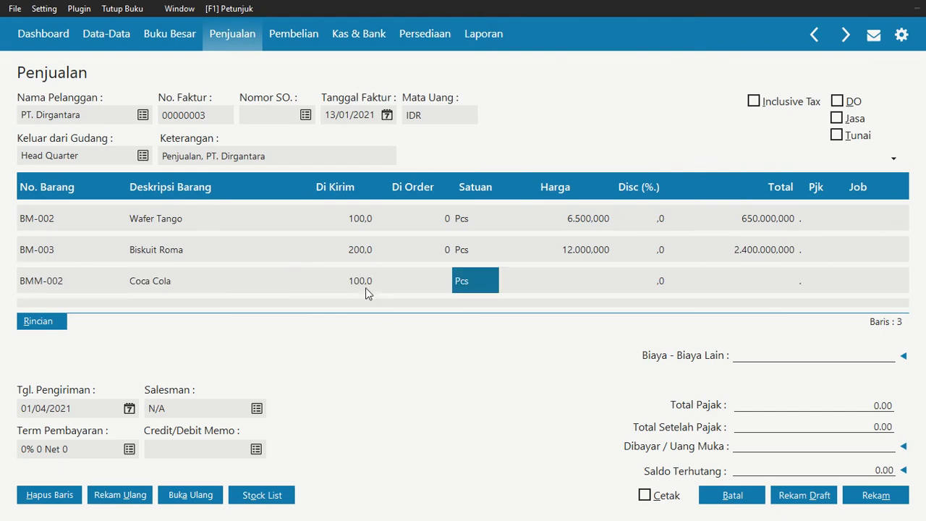
Set the price of Coca Cola on the fourth invoice line to 10.500
{"action": "key", "text": "Return"}
{"action": "type", "text": "10"}
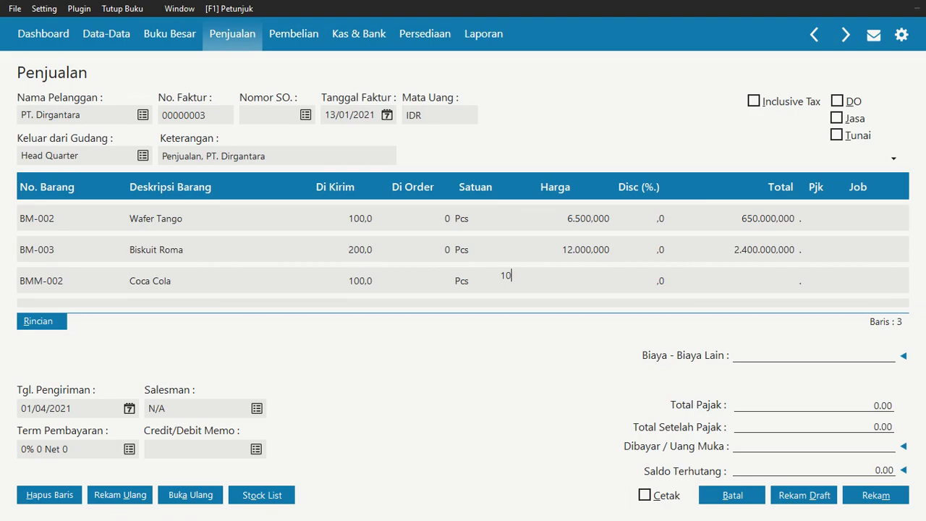
{"action": "type", "text": ".500.000"}
{"action": "key", "text": "Return"}
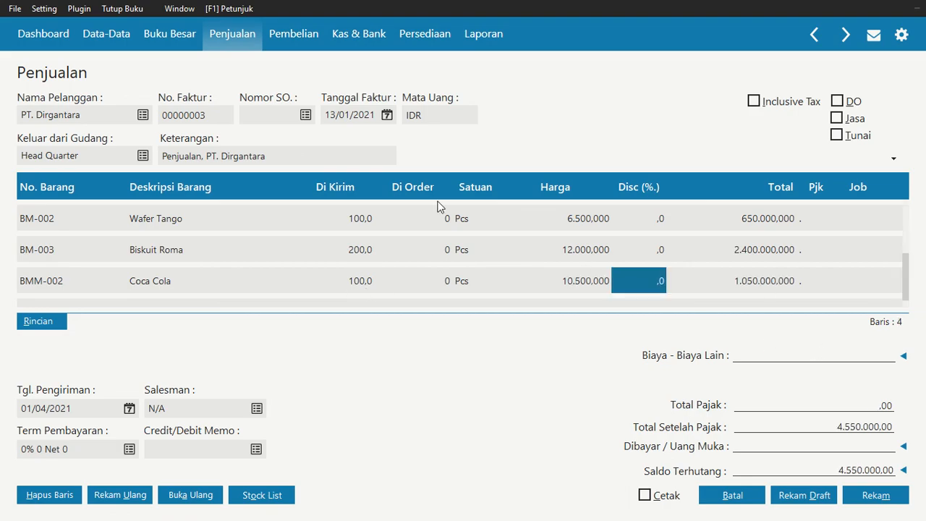
Review the items, quantities, prices and totals on all lines of the PT. Dirgantara invoice
{"action": "key", "text": "Up"}
{"action": "key", "text": "Up"}
{"action": "key", "text": "Up"}
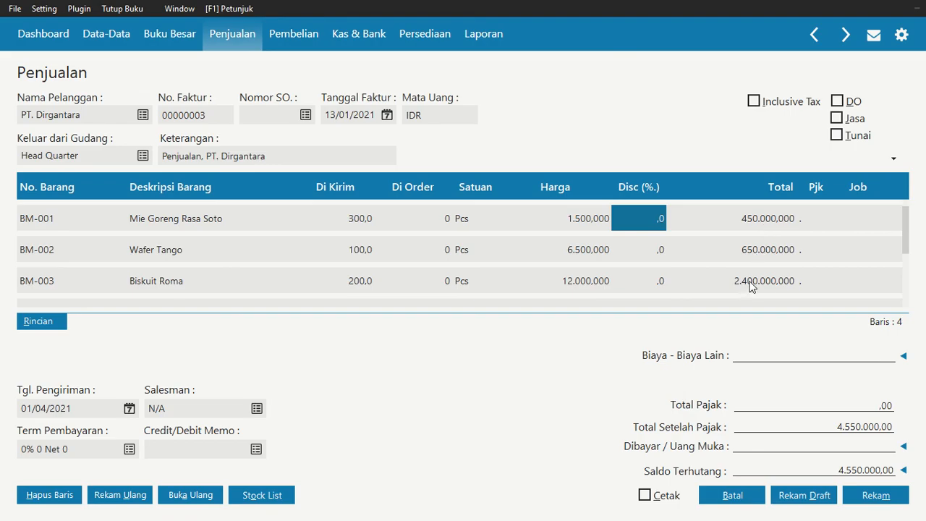
{"action": "key", "text": "Down"}
{"action": "key", "text": "Down"}
{"action": "key", "text": "Down"}
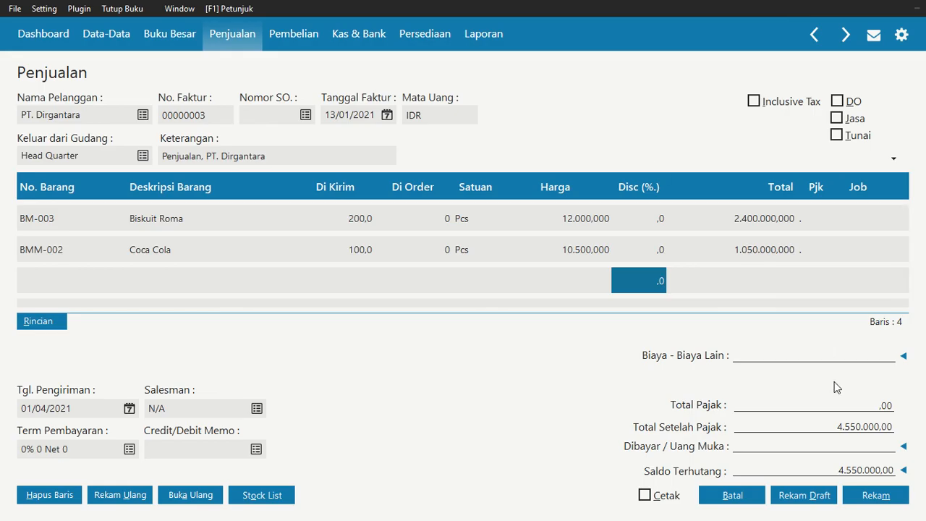
{"action": "left_click", "coordinate": [103, 494]}
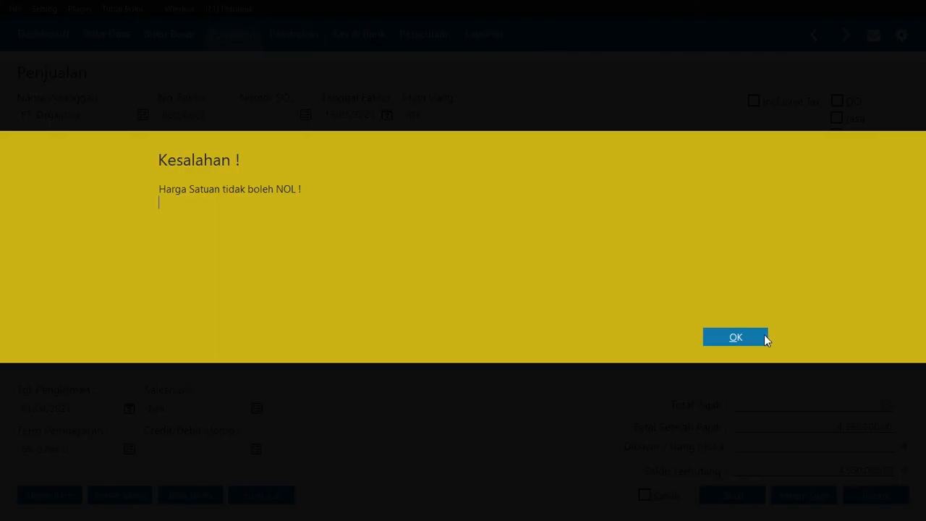
{"action": "left_click", "coordinate": [765, 336]}
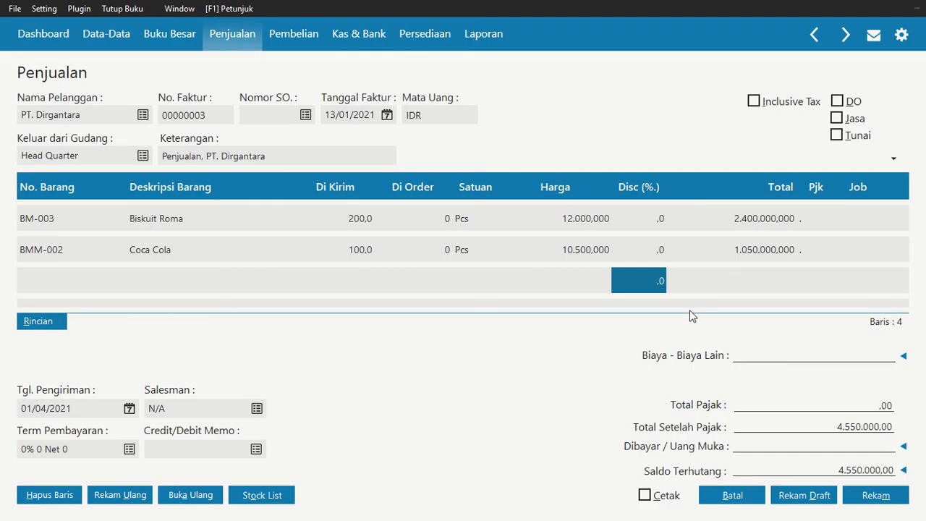
{"action": "left_click", "coordinate": [608, 258]}
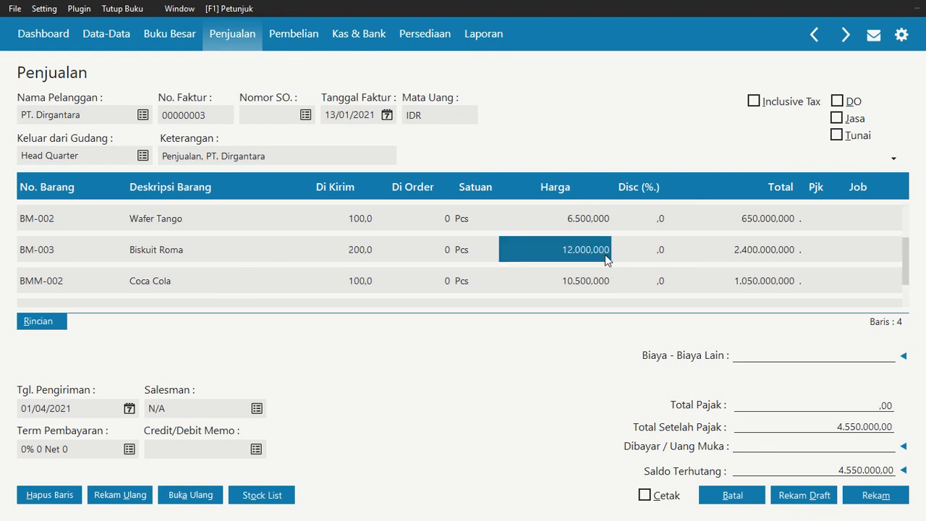
Set the delivery date to 13 January 2021, record the PT. Dirgantara invoice and cancel the new blank invoice
{"action": "left_click", "coordinate": [128, 409]}
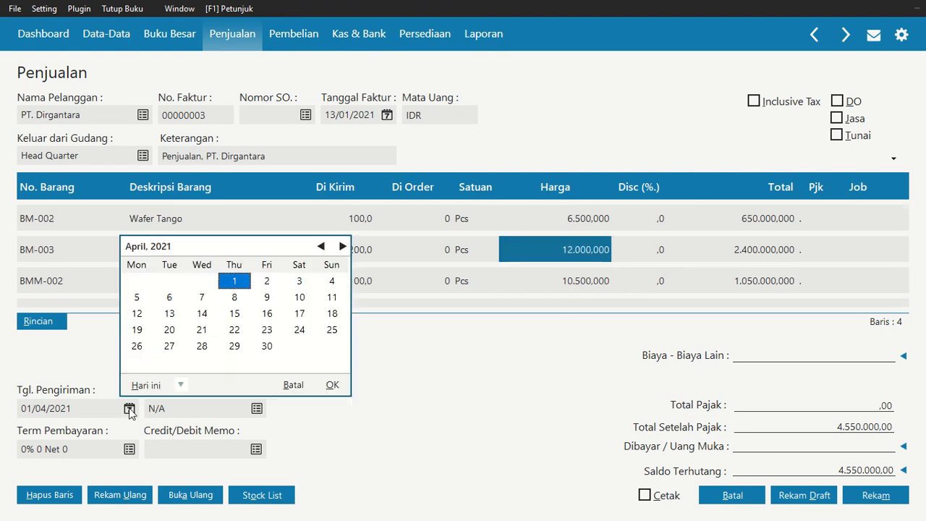
{"action": "left_click", "coordinate": [321, 247]}
{"action": "left_click", "coordinate": [321, 247]}
{"action": "left_click", "coordinate": [321, 247]}
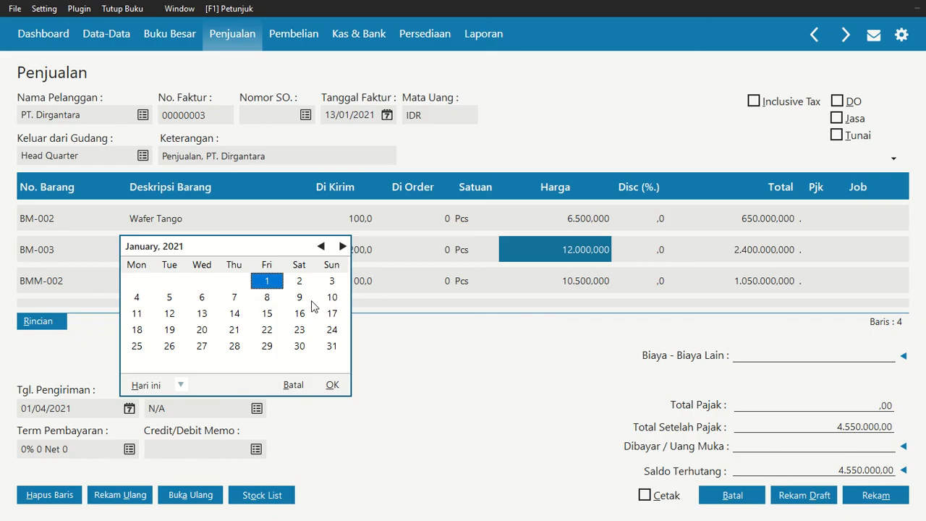
{"action": "left_click", "coordinate": [203, 315]}
{"action": "left_click", "coordinate": [332, 385]}
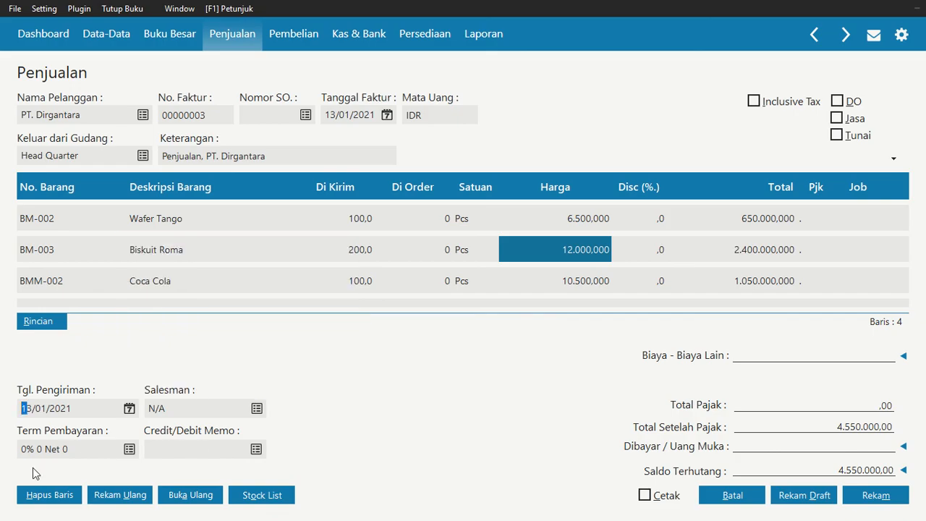
{"action": "left_click", "coordinate": [885, 499]}
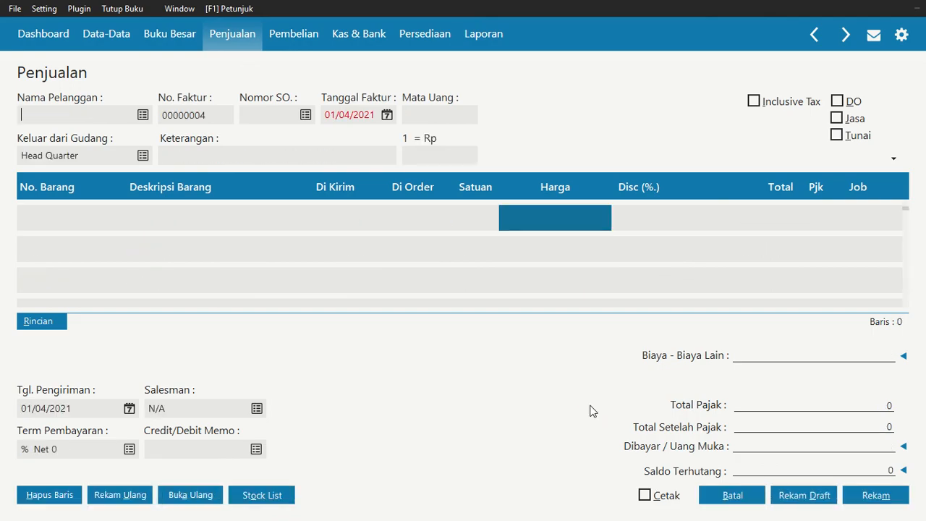
{"action": "left_click", "coordinate": [732, 494]}
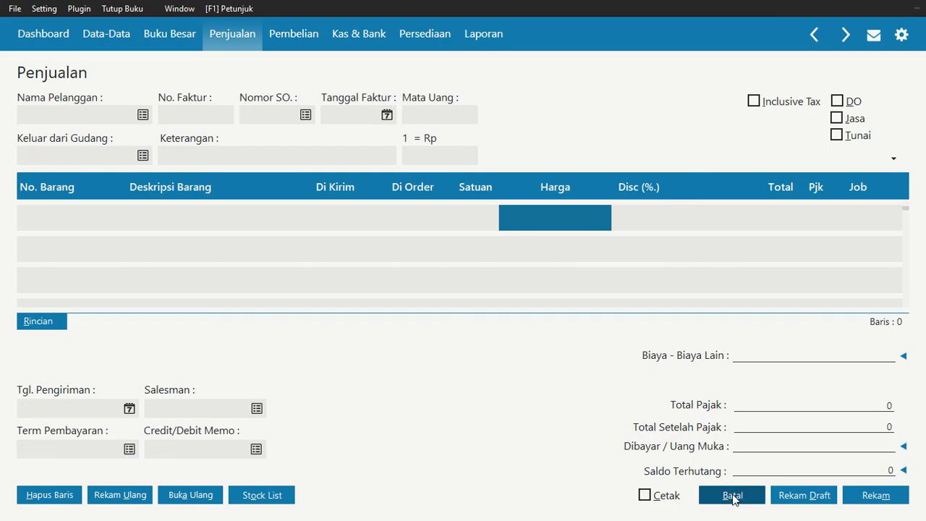
Check the 16 January credit purchase from PT Rasata in the assignment PDF and switch back to Zahir
{"action": "key", "text": "alt+Tab"}
{"action": "scroll", "coordinate": [417, 407], "scroll_direction": "down", "scroll_amount": 4}
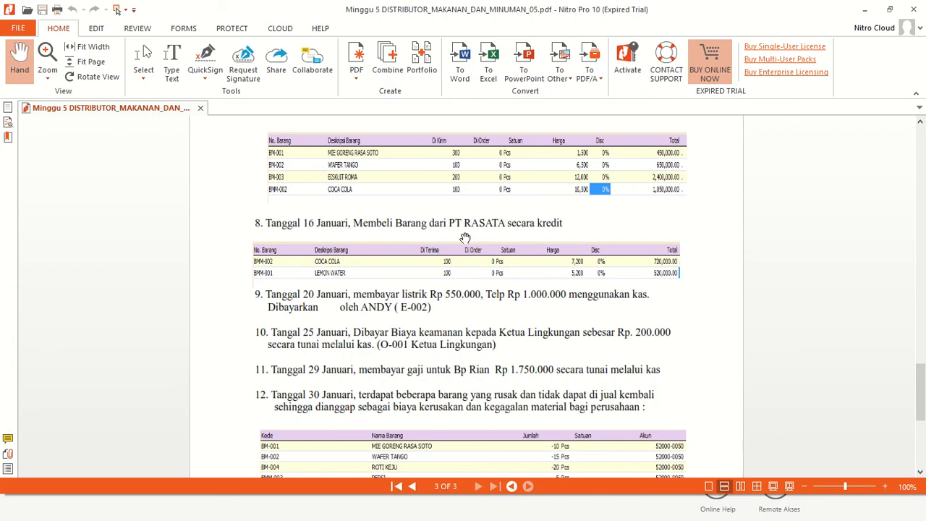
{"action": "key", "text": "alt+Tab"}
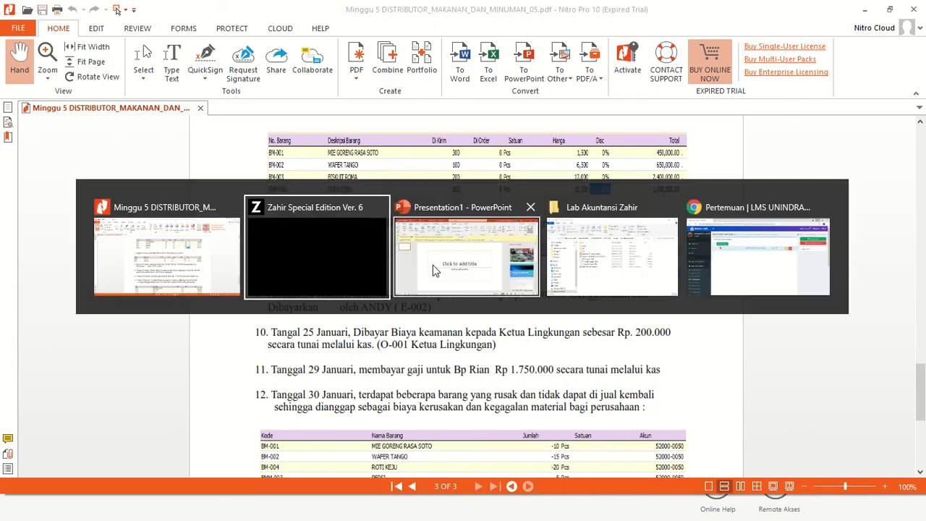
Switch to Zahir and start a new goods receipt (Penerimaan Barang) with PT. Rasata as the supplier
{"action": "left_click", "coordinate": [355, 263]}
{"action": "left_click", "coordinate": [280, 30]}
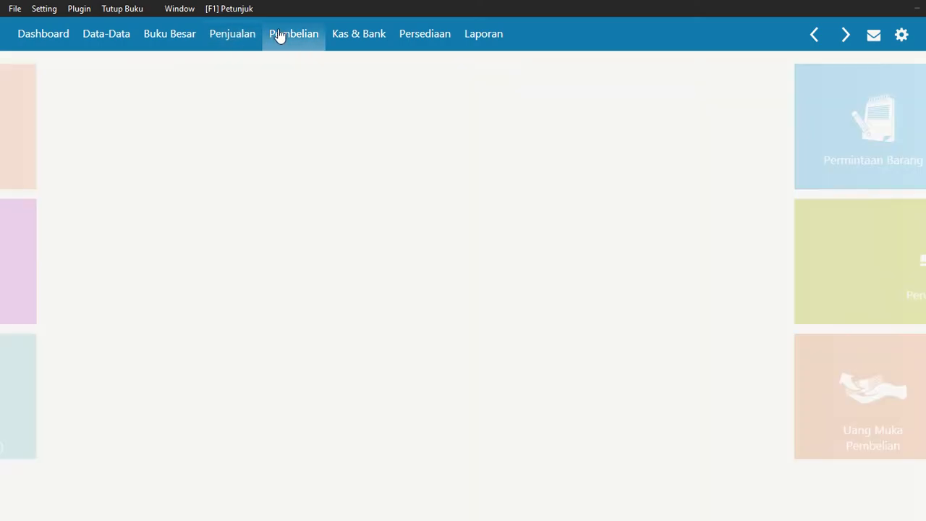
{"action": "mouse_move", "coordinate": [331, 302]}
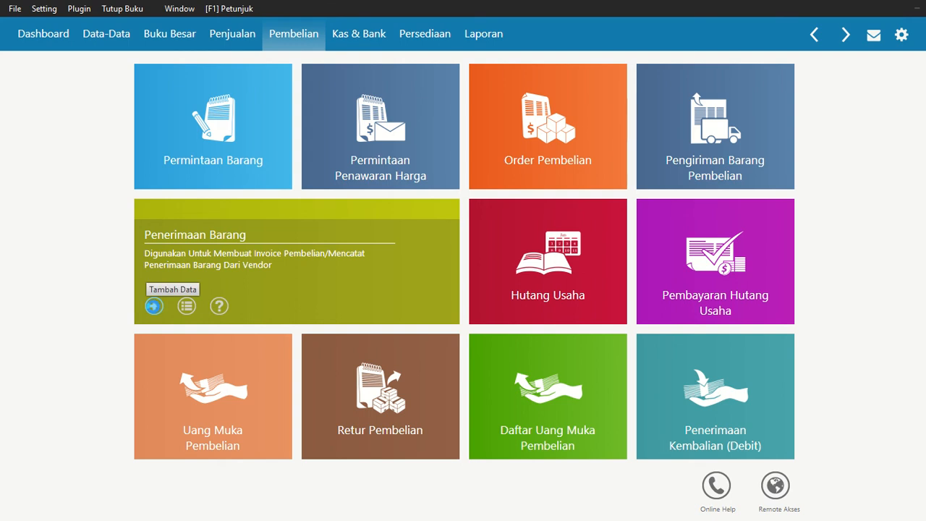
{"action": "left_click", "coordinate": [153, 306]}
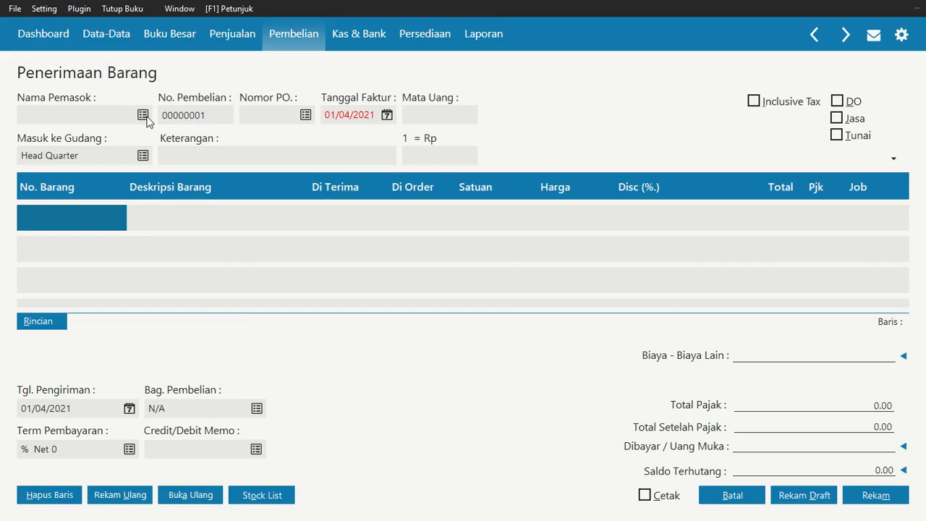
{"action": "left_click", "coordinate": [145, 118]}
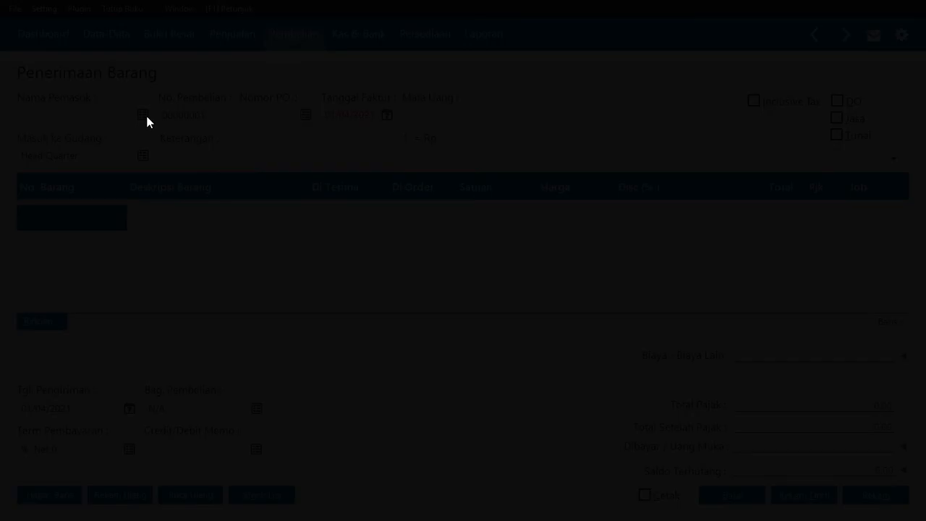
{"action": "left_click", "coordinate": [425, 251]}
{"action": "left_click", "coordinate": [738, 415]}
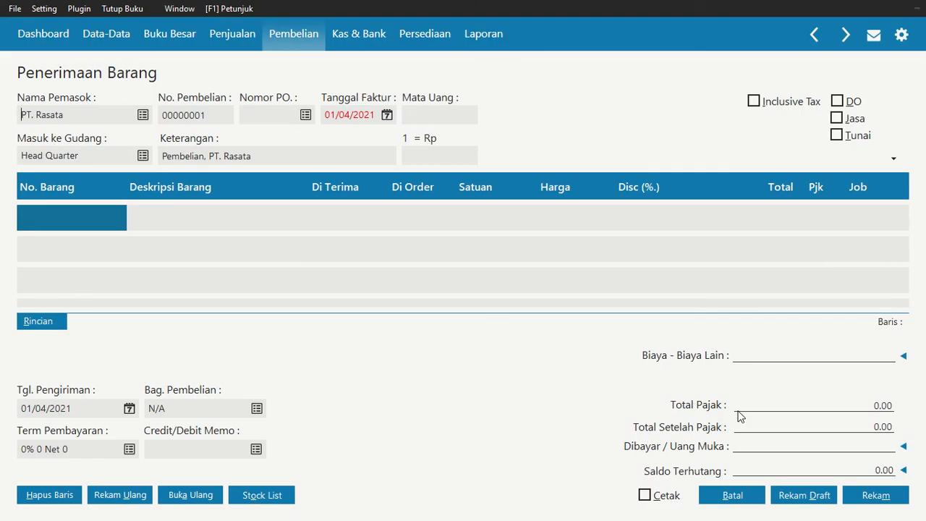
Set the invoice date of the PT. Rasata purchase to 16 January 2021
{"action": "left_click", "coordinate": [388, 116]}
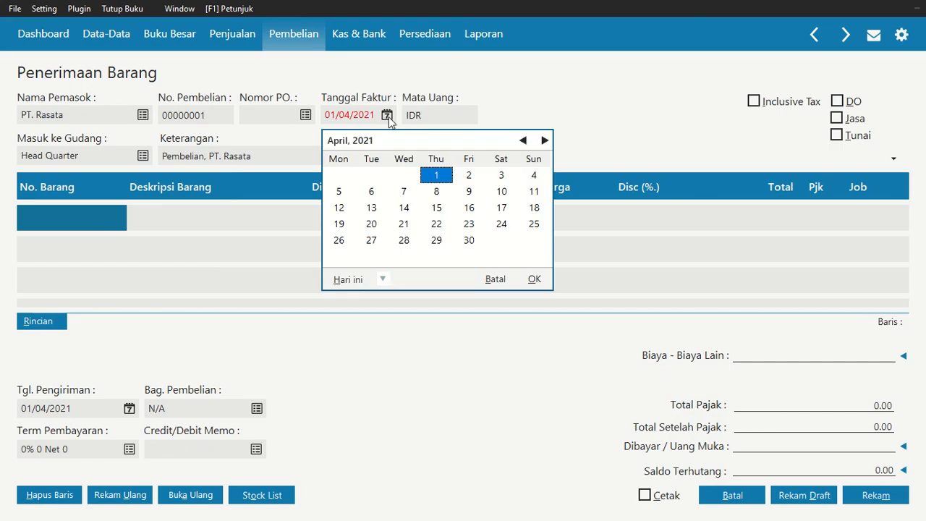
{"action": "left_click", "coordinate": [523, 140]}
{"action": "left_click", "coordinate": [524, 139]}
{"action": "left_click", "coordinate": [523, 140]}
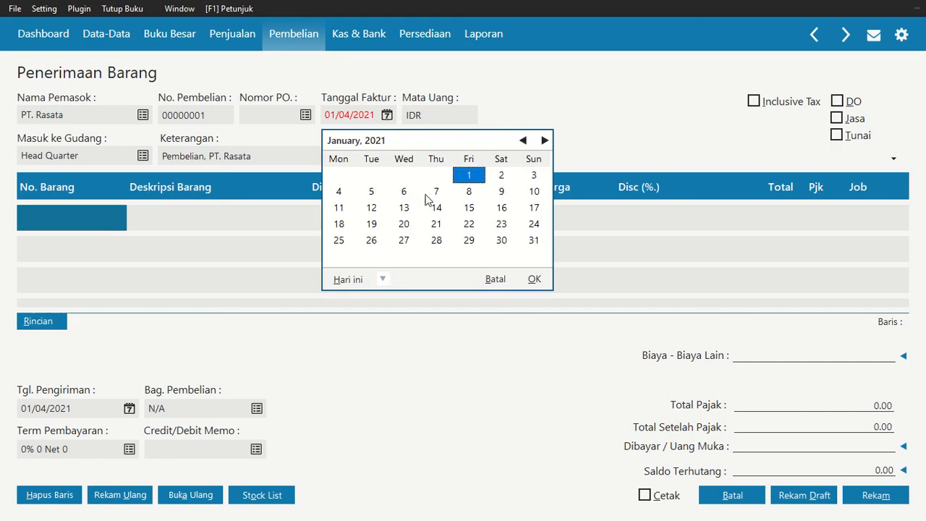
{"action": "left_click", "coordinate": [502, 208]}
{"action": "left_click", "coordinate": [524, 280]}
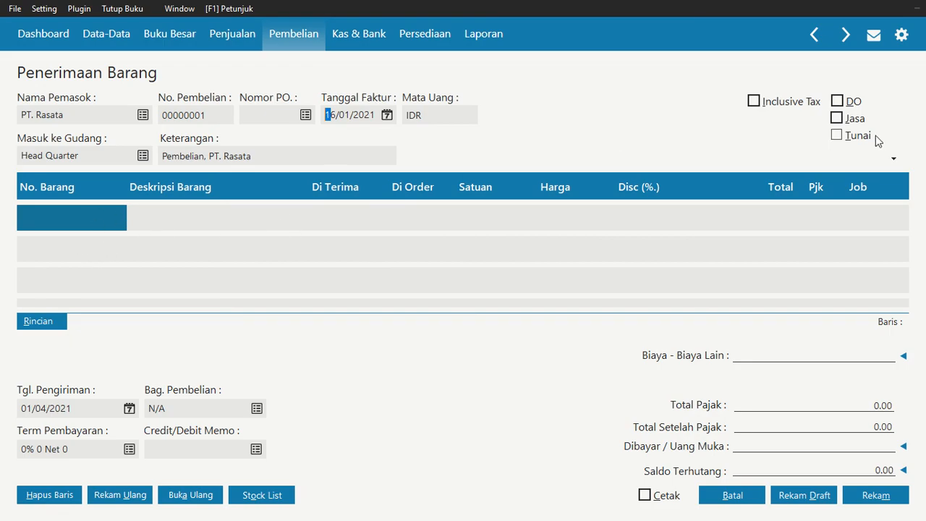
Enter Coca Cola (BMM-002) on the first purchase line with a received quantity of 100
{"action": "double_click", "coordinate": [68, 216]}
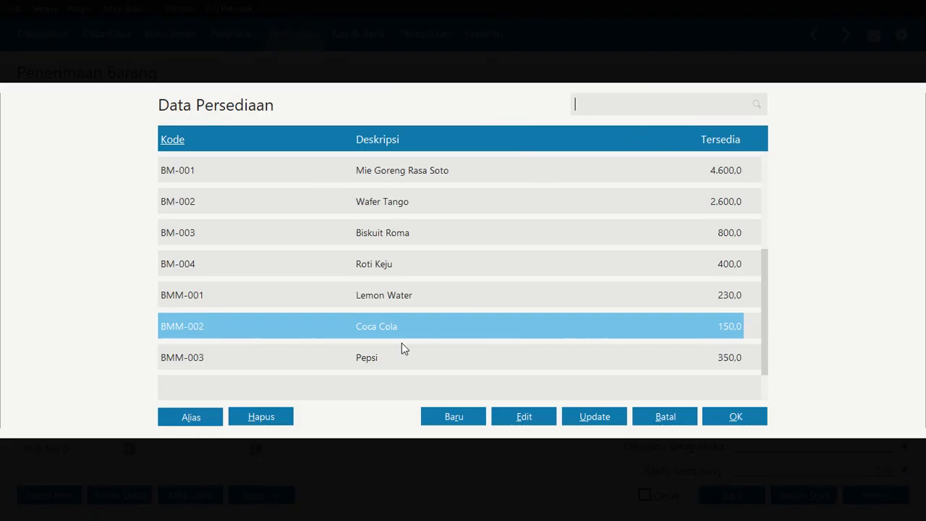
{"action": "left_click", "coordinate": [755, 421]}
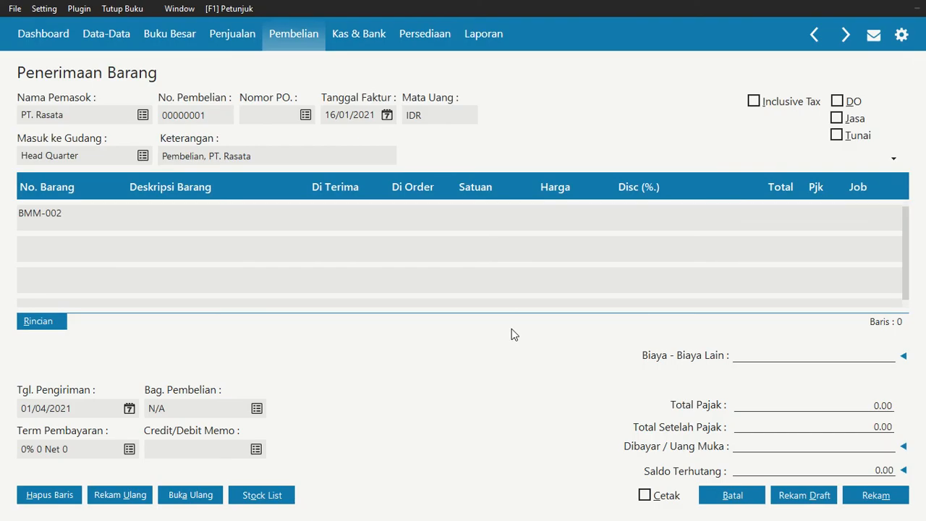
{"action": "left_click", "coordinate": [324, 224]}
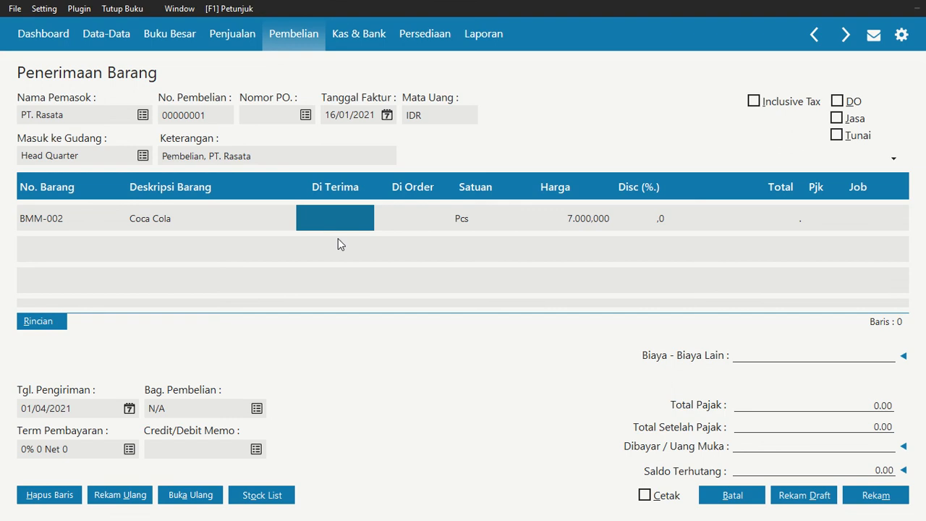
{"action": "key", "text": "Return"}
{"action": "type", "text": "100"}
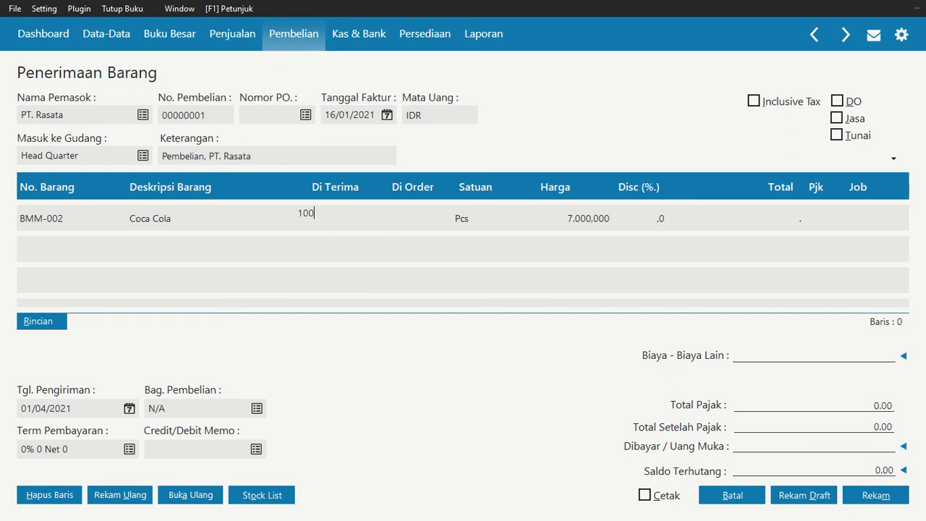
{"action": "key", "text": "Return"}
{"action": "key", "text": "Return"}
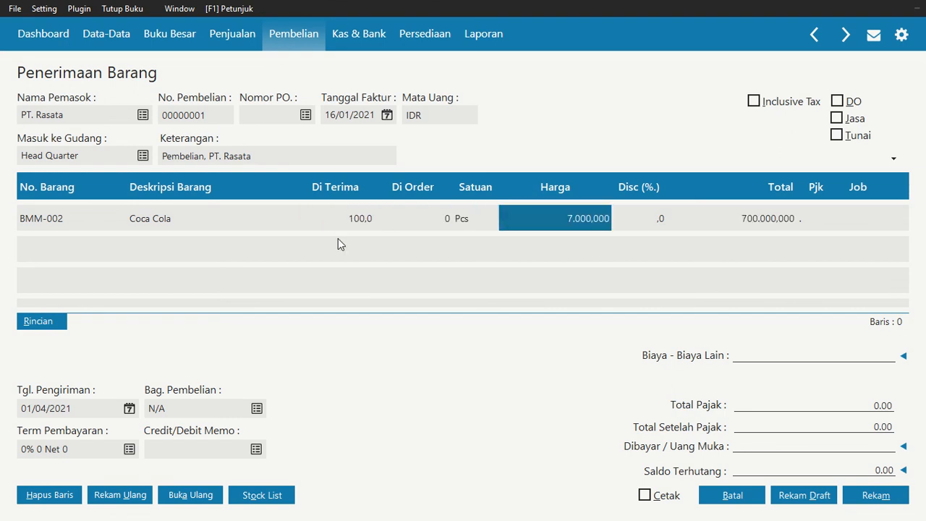
Set the Coca Cola price to 7.200 and complete the first purchase line
{"action": "type", "text": "7.2"}
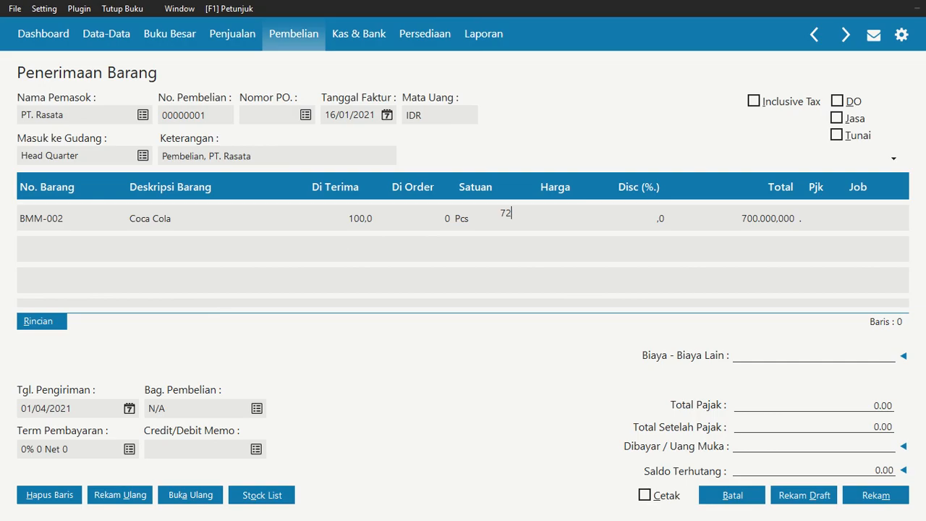
{"action": "type", "text": "00,000"}
{"action": "key", "text": "Return"}
{"action": "key", "text": "Return"}
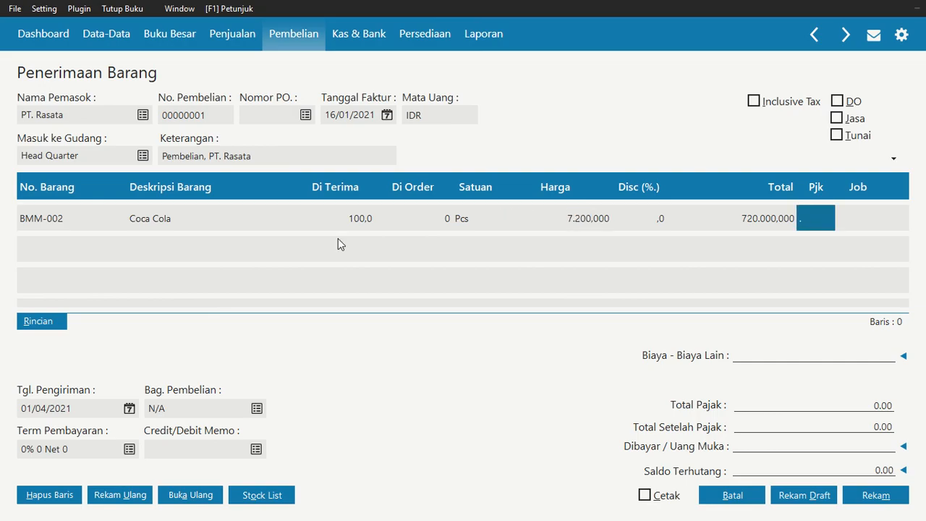
{"action": "key", "text": "Return"}
{"action": "key", "text": "Return"}
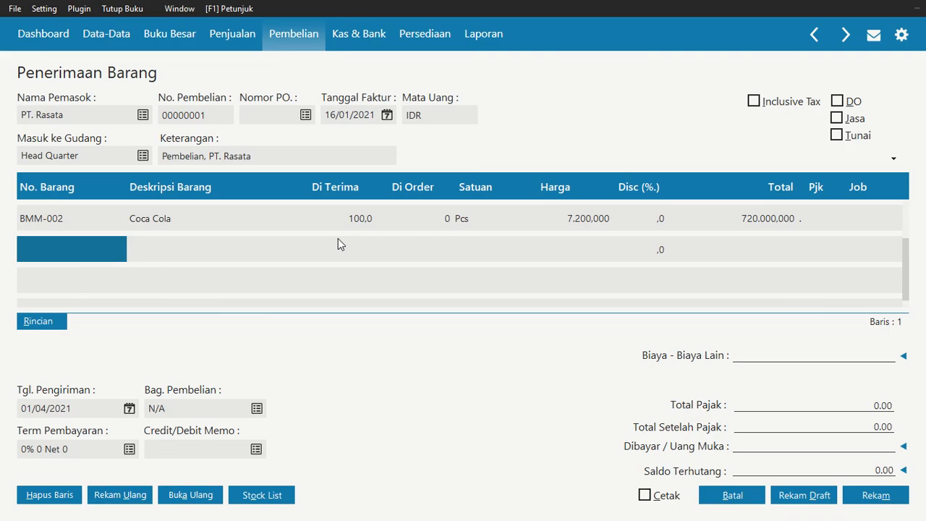
Enter Lemon Water (BMM-001) on the second purchase line with a received quantity of 100
{"action": "left_click", "coordinate": [50, 241]}
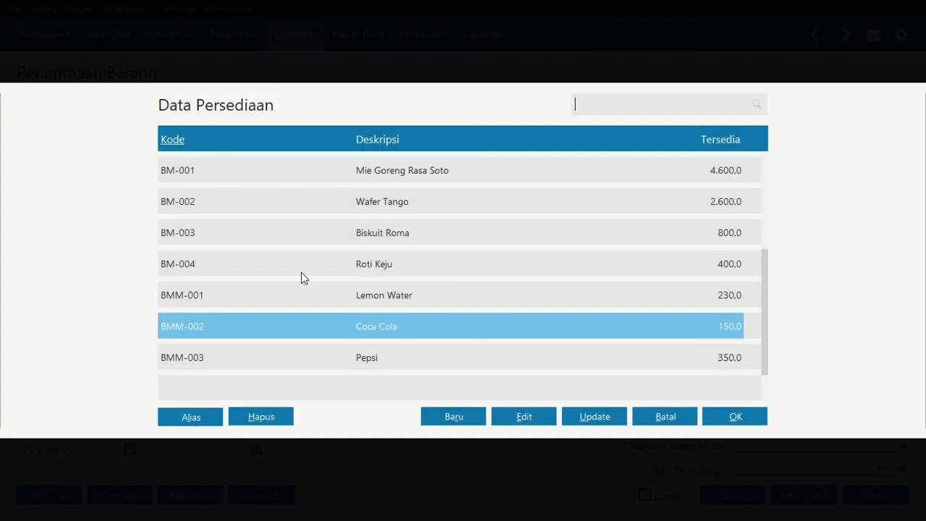
{"action": "left_click", "coordinate": [333, 303]}
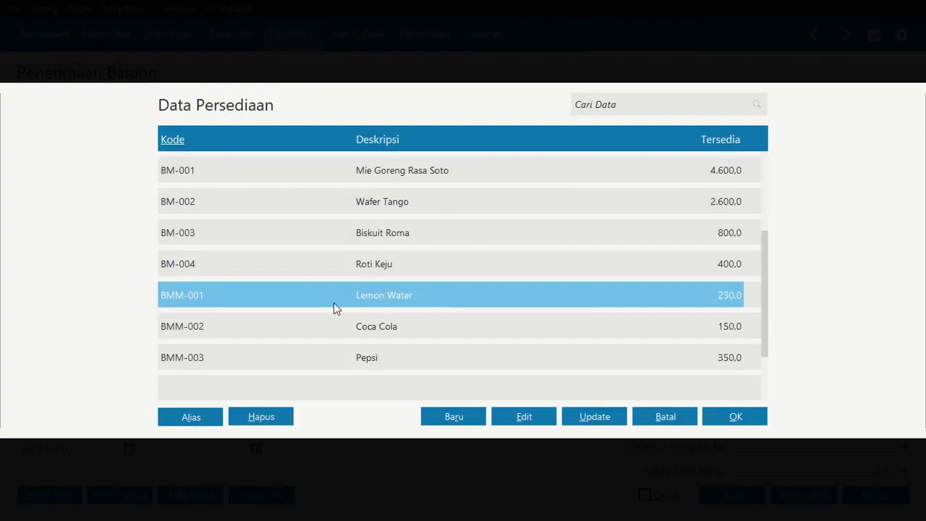
{"action": "left_click", "coordinate": [731, 417]}
{"action": "left_click", "coordinate": [363, 255]}
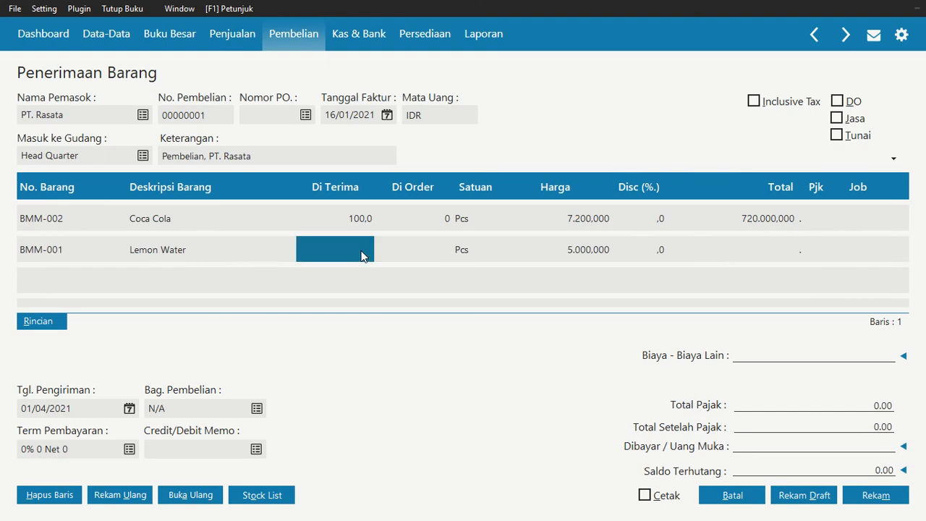
{"action": "type", "text": "100"}
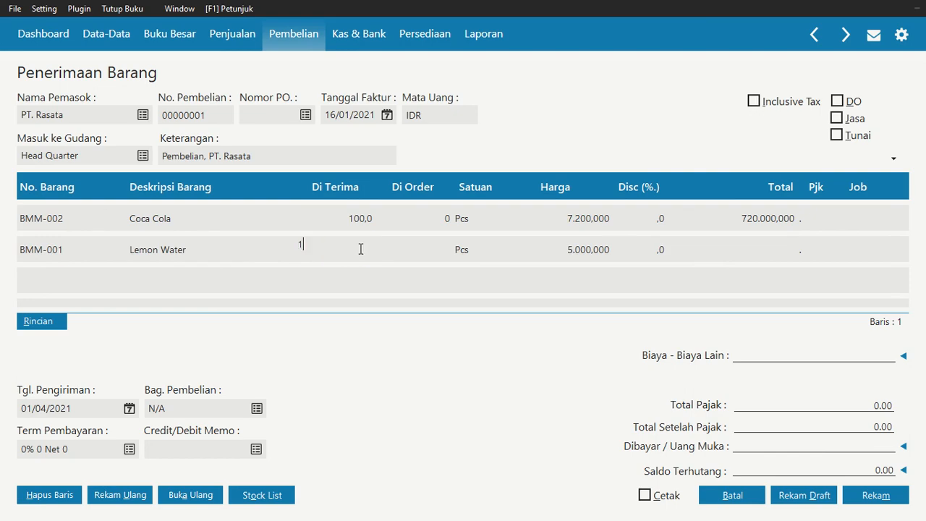
{"action": "key", "text": "Return"}
{"action": "key", "text": "Return"}
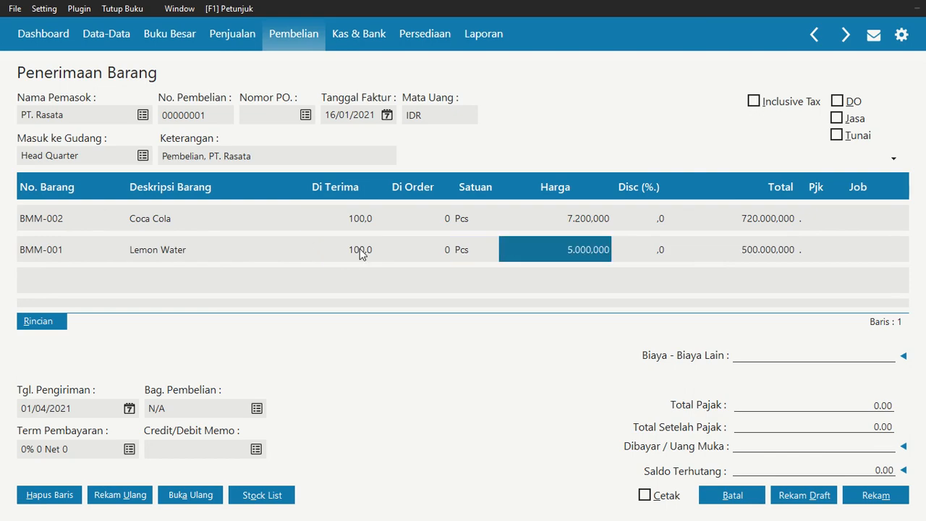
Set the Lemon Water price to 5.200 and update the purchase totals
{"action": "type", "text": "5.2"}
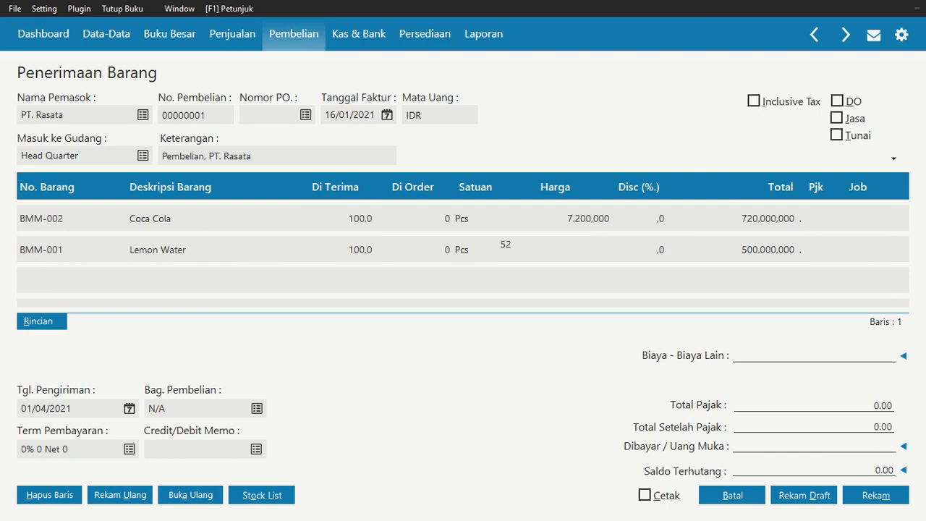
{"action": "type", "text": "00"}
{"action": "key", "text": "Return"}
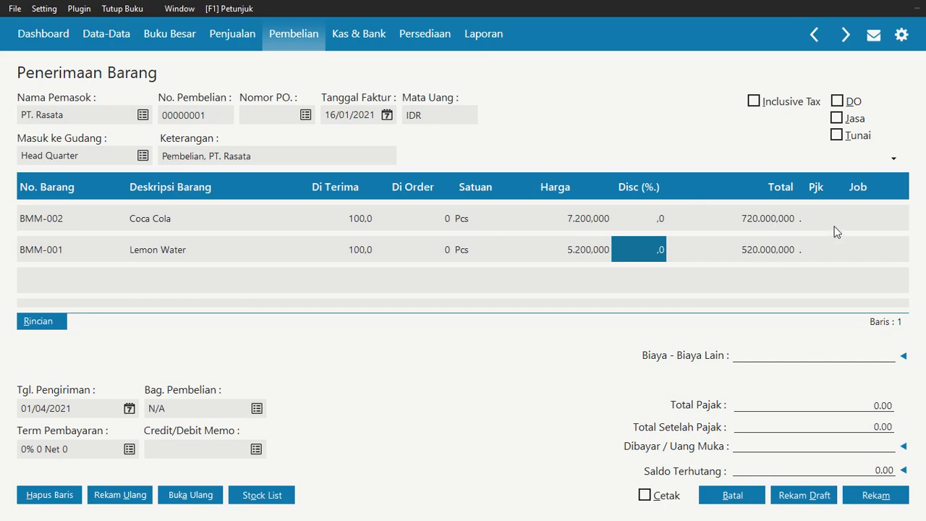
{"action": "left_click", "coordinate": [862, 355]}
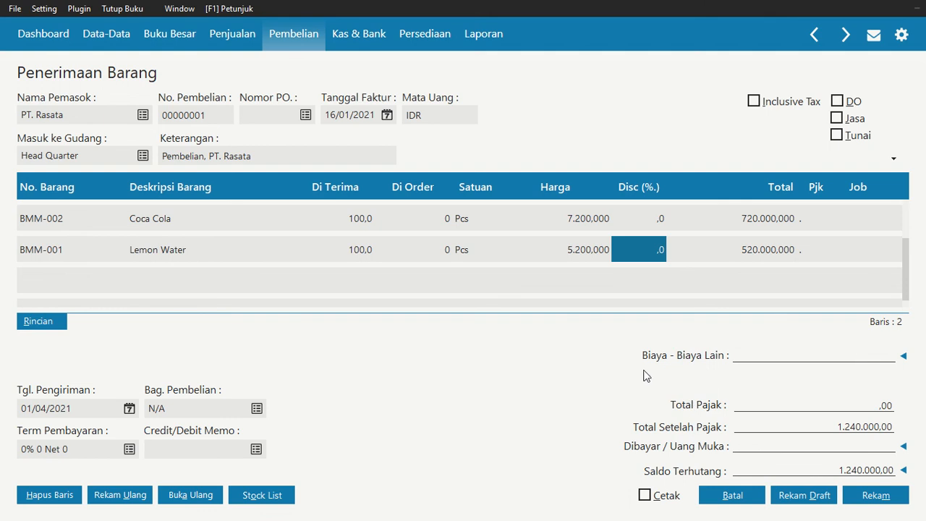
Set the delivery date to 16 January 2021, record the PT. Rasata purchase and cancel the new blank receipt
{"action": "left_click", "coordinate": [129, 409]}
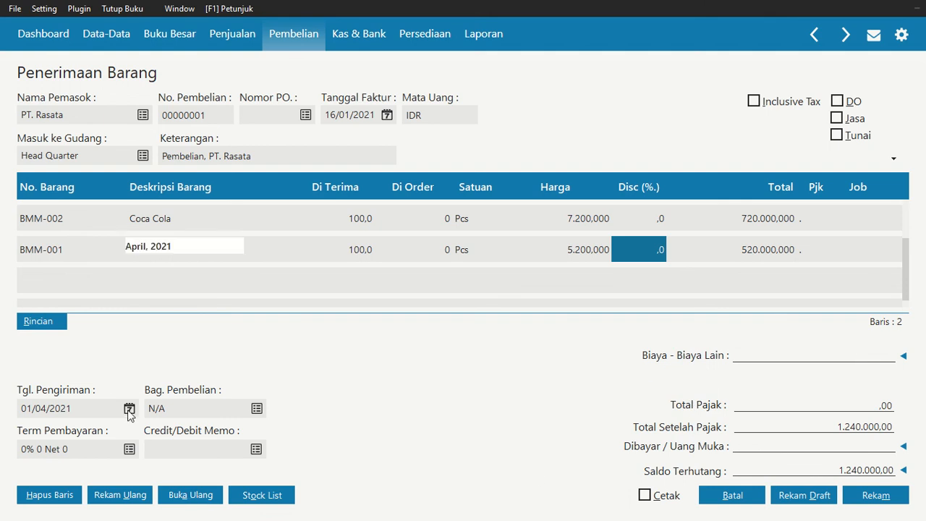
{"action": "left_click", "coordinate": [321, 246]}
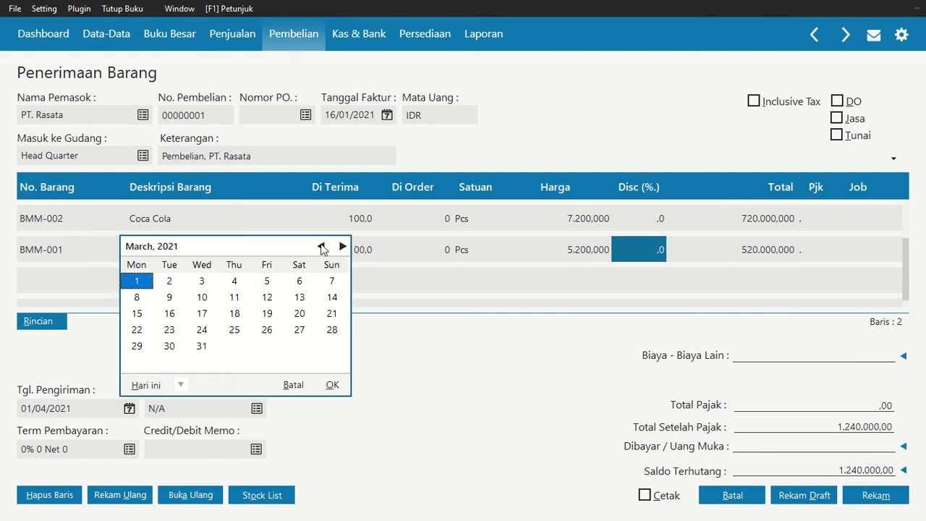
{"action": "left_click", "coordinate": [321, 246]}
{"action": "left_click", "coordinate": [320, 246]}
{"action": "left_click", "coordinate": [299, 314]}
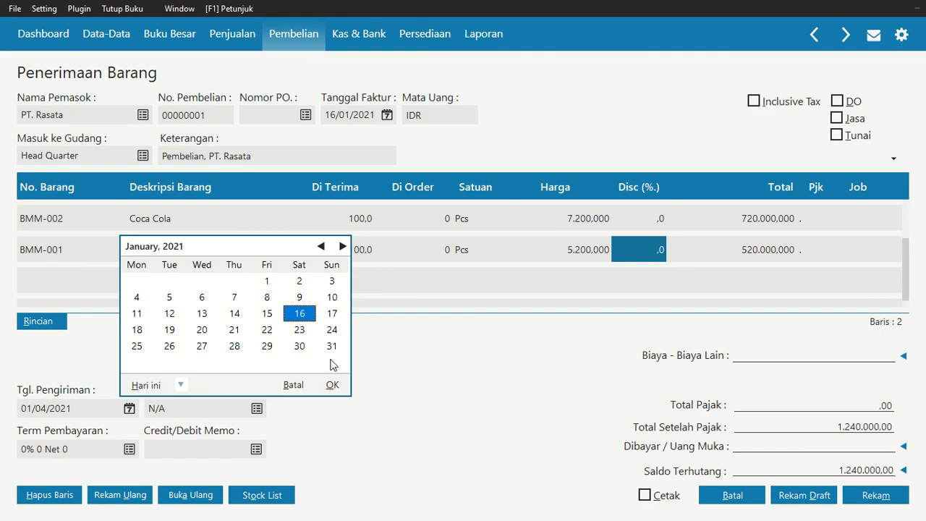
{"action": "left_click", "coordinate": [332, 386]}
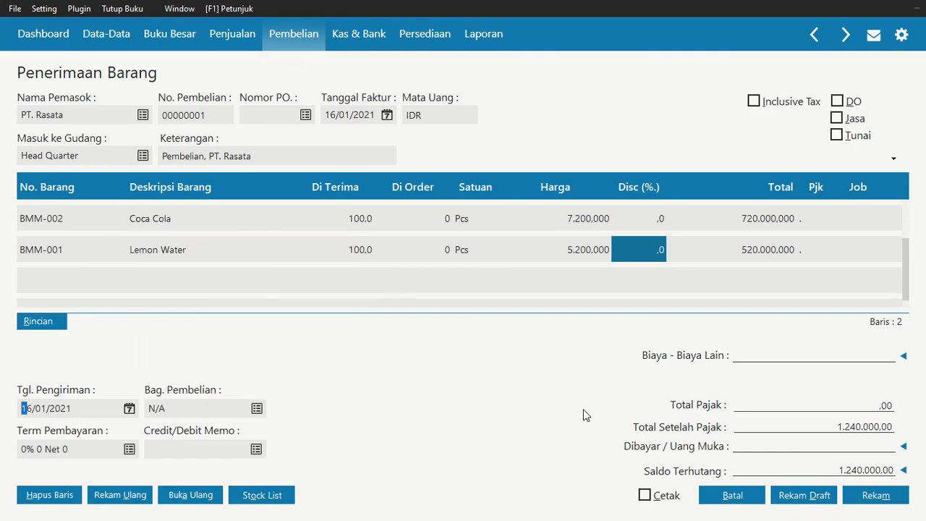
{"action": "left_click", "coordinate": [875, 497]}
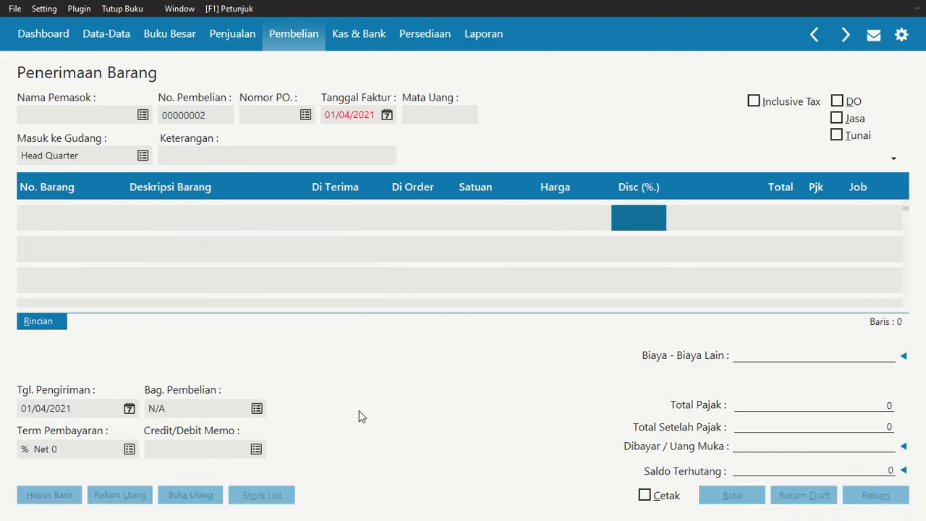
{"action": "left_click", "coordinate": [763, 503]}
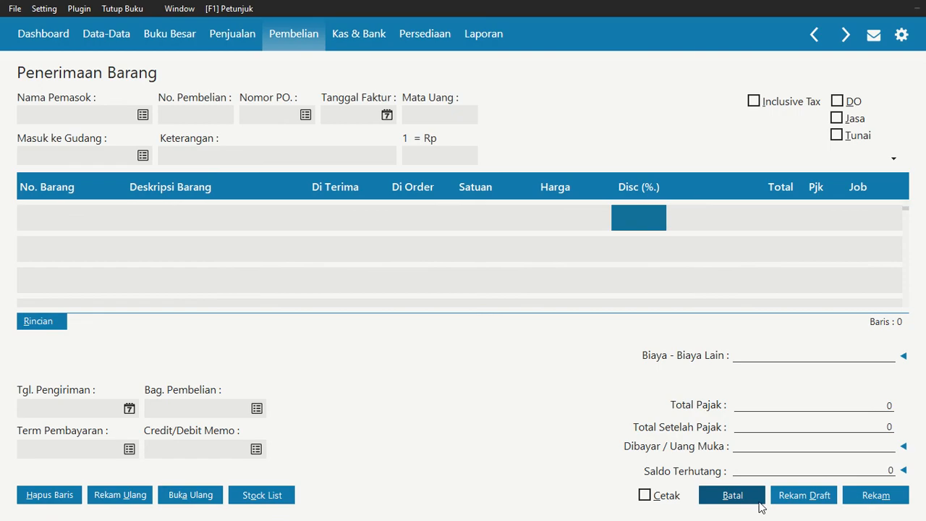
Check the 20 January electricity and telephone payments in the assignment PDF and switch back to Zahir
{"action": "key", "text": "alt+Tab"}
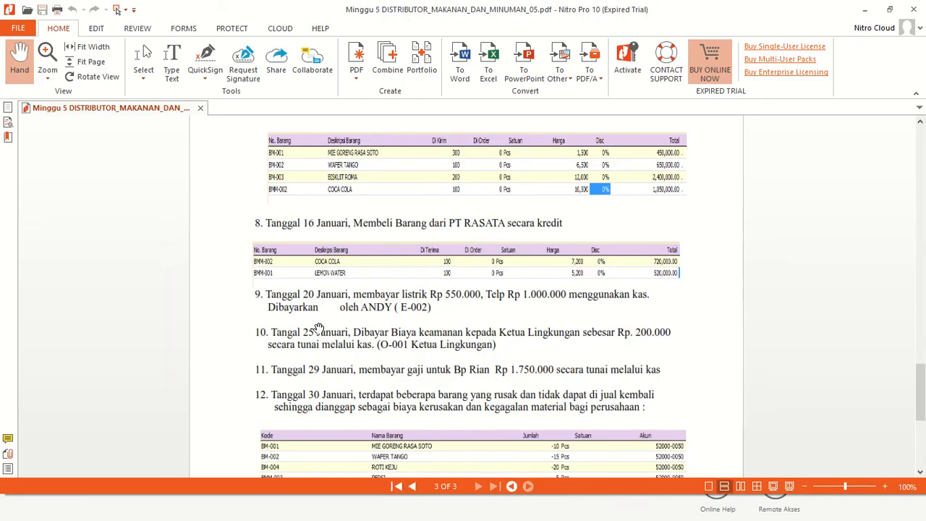
{"action": "scroll", "coordinate": [316, 331], "scroll_direction": "down", "scroll_amount": 1}
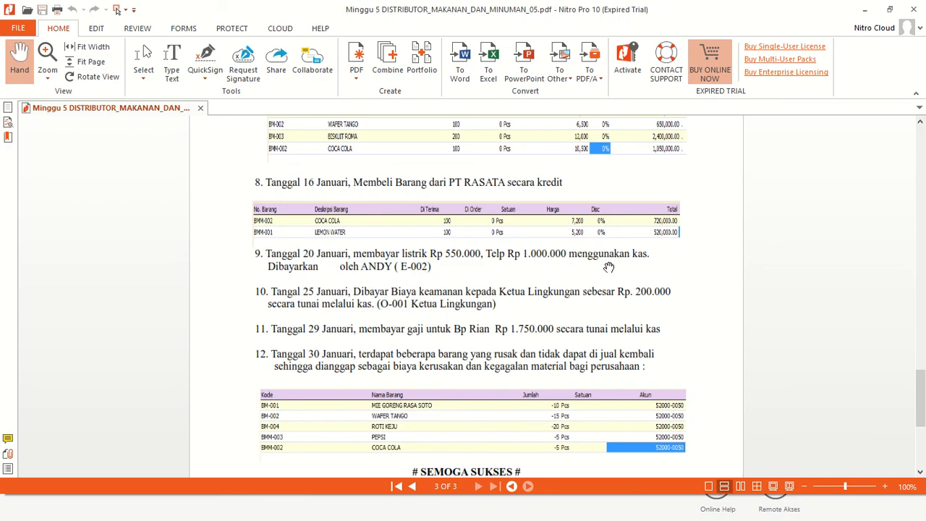
{"action": "key", "text": "alt+Tab"}
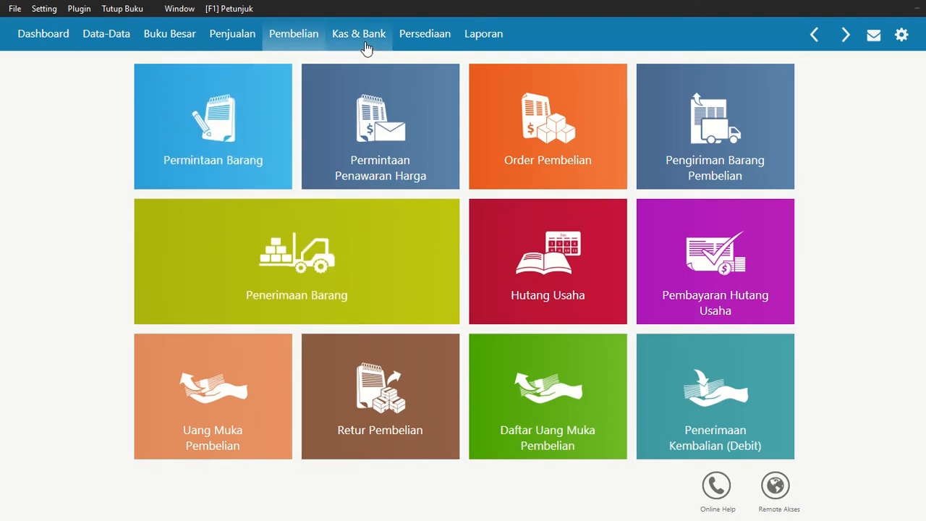
Start a new cash-out transaction (Kas Keluar) with Kas as the cash account
{"action": "left_click", "coordinate": [368, 42]}
{"action": "mouse_move", "coordinate": [245, 244]}
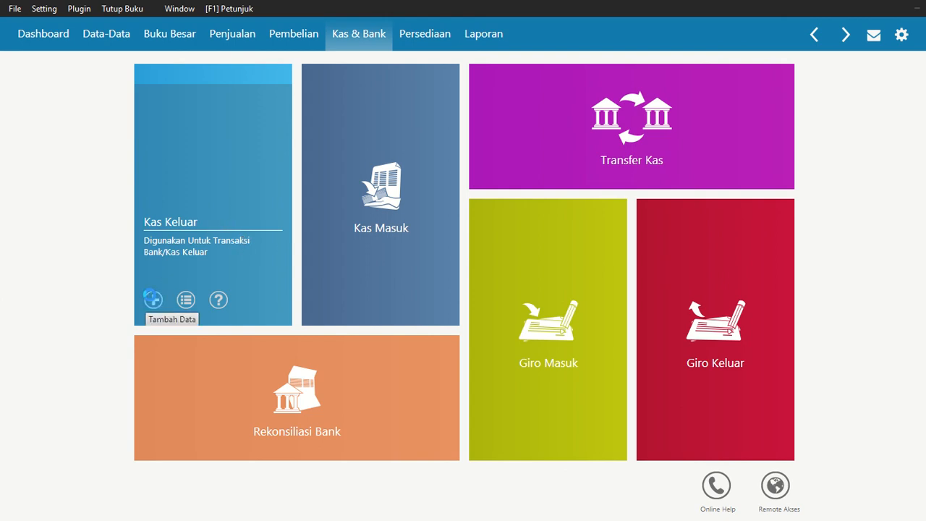
{"action": "left_click", "coordinate": [152, 299]}
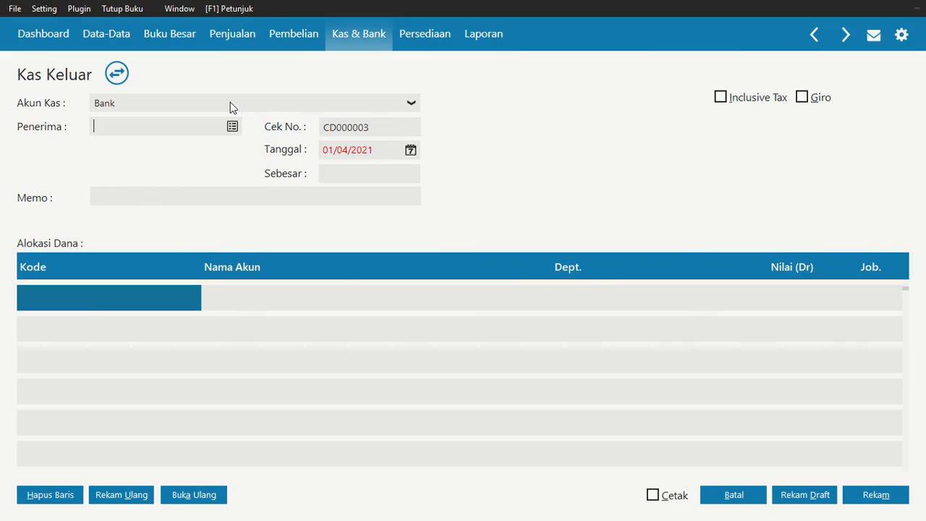
{"action": "key", "text": "alt"}
{"action": "left_click", "coordinate": [233, 102]}
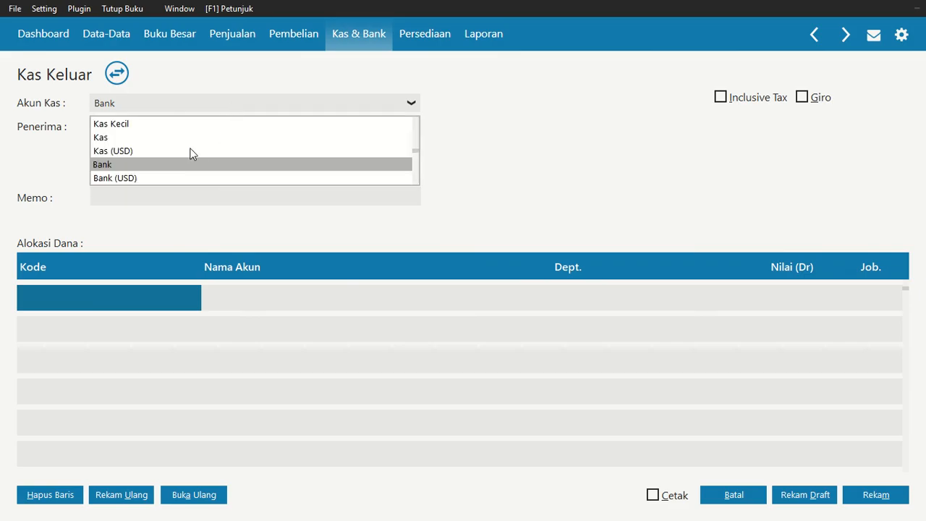
{"action": "left_click", "coordinate": [176, 137]}
Create a new name record from the recipient list and set its type to Employee
{"action": "left_click", "coordinate": [233, 127]}
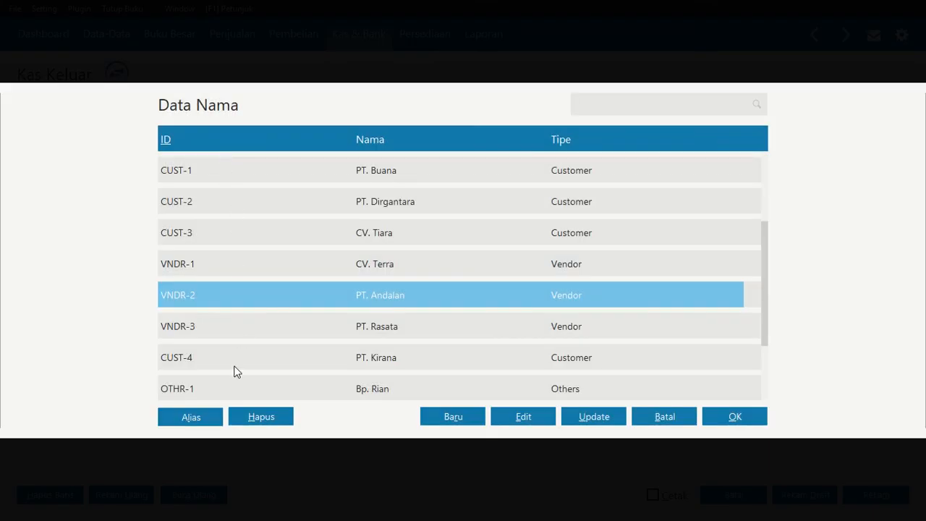
{"action": "scroll", "coordinate": [241, 346], "scroll_direction": "down", "scroll_amount": 3}
{"action": "left_click", "coordinate": [449, 419]}
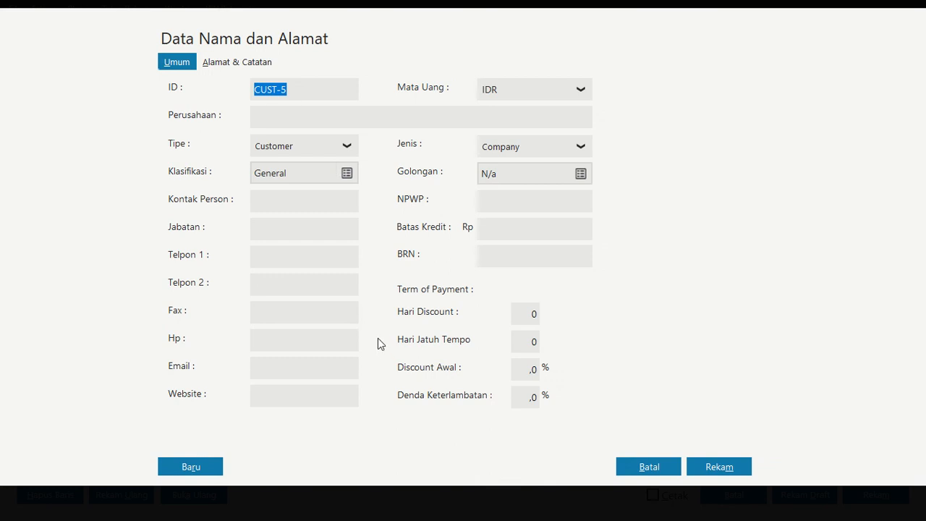
{"action": "left_click", "coordinate": [332, 152]}
{"action": "left_click", "coordinate": [319, 209]}
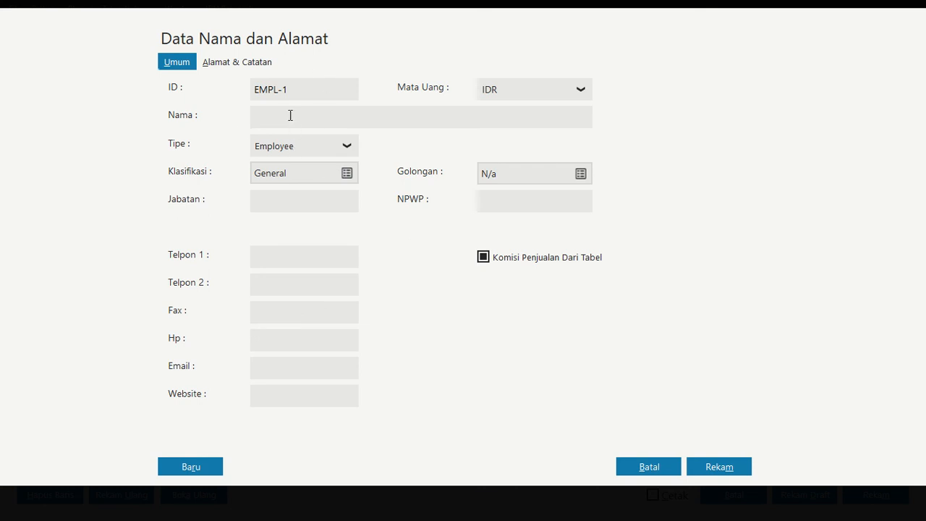
Enter the employee's name in the new EMPL-1 record, save it and choose it as the payment recipient
{"action": "left_click", "coordinate": [287, 116]}
{"action": "type", "text": "Andi"}
{"action": "left_click", "coordinate": [718, 467]}
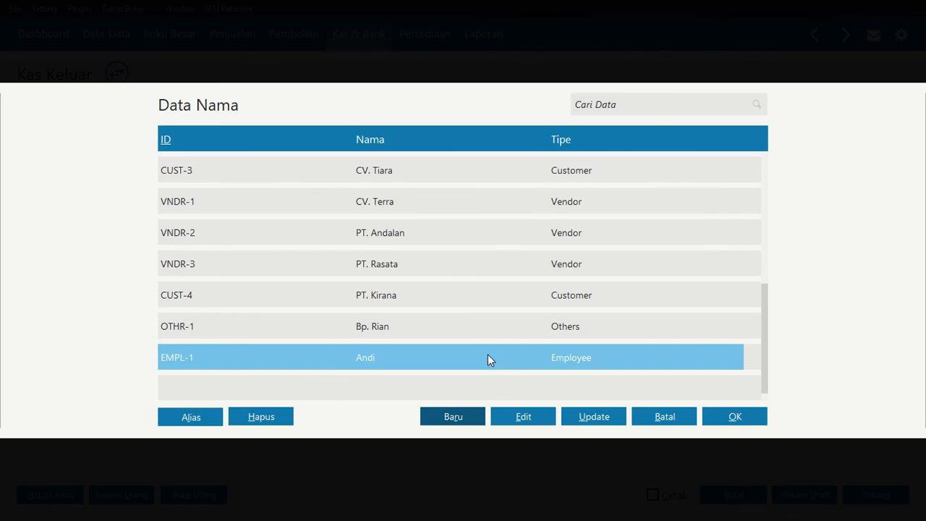
{"action": "left_click", "coordinate": [754, 419]}
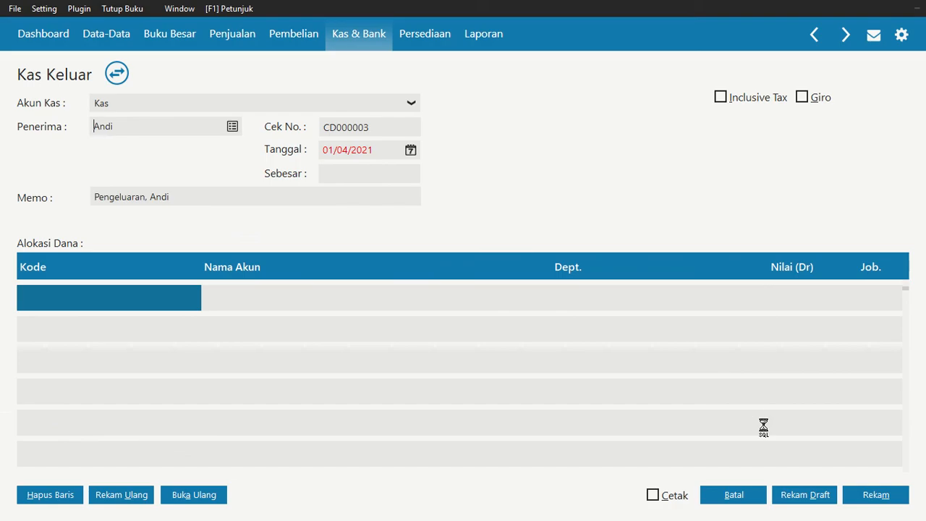
Try to change the OTHR-1 name record to type Employee with the ID EMPL-1
{"action": "left_click", "coordinate": [232, 127]}
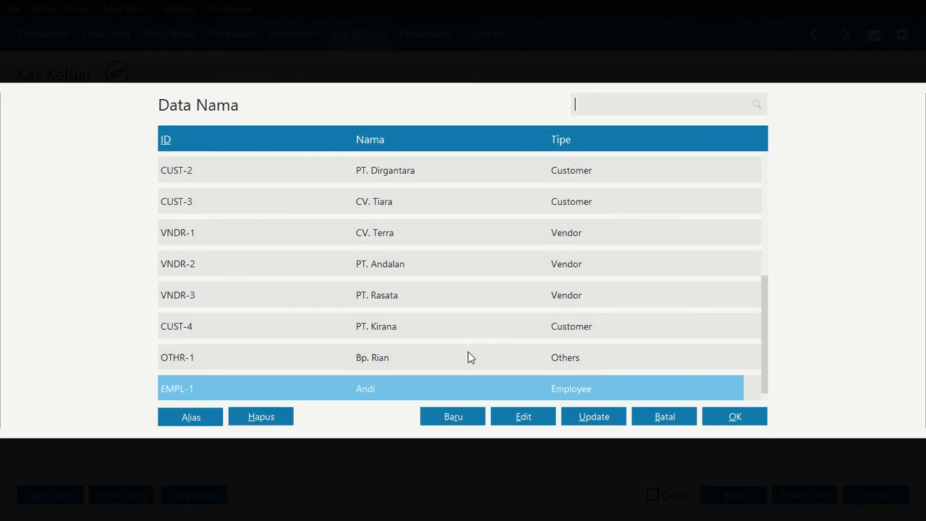
{"action": "left_click", "coordinate": [469, 353]}
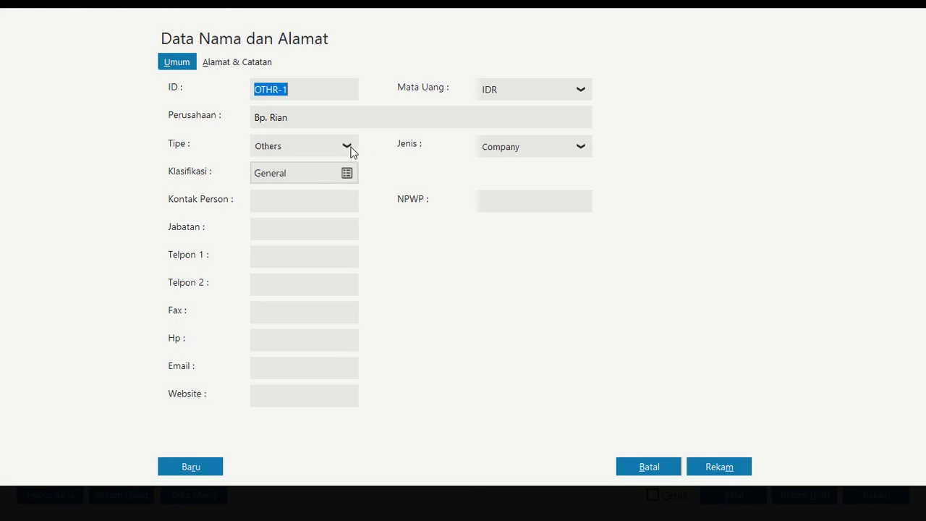
{"action": "left_click", "coordinate": [348, 146]}
{"action": "left_click", "coordinate": [275, 209]}
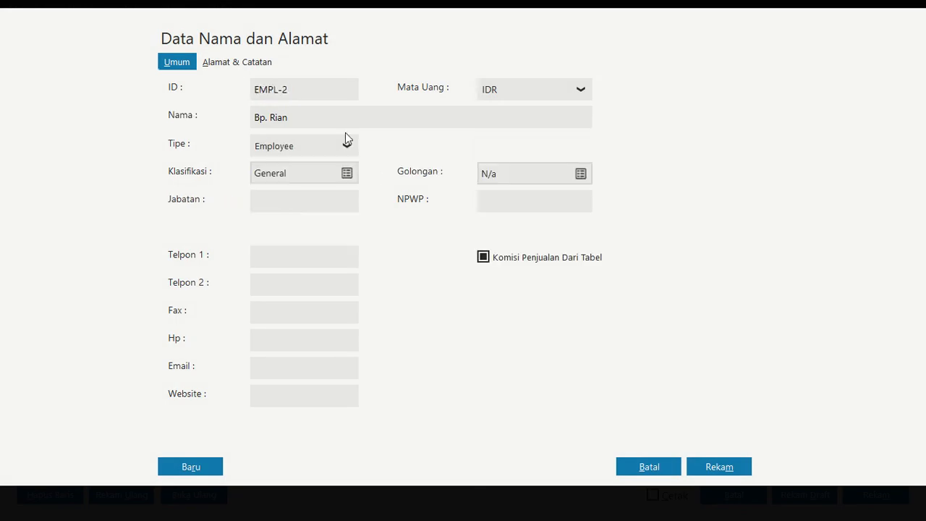
{"action": "left_click", "coordinate": [304, 90]}
{"action": "double_click", "coordinate": [304, 90]}
{"action": "type", "text": "1"}
{"action": "left_click", "coordinate": [721, 465]}
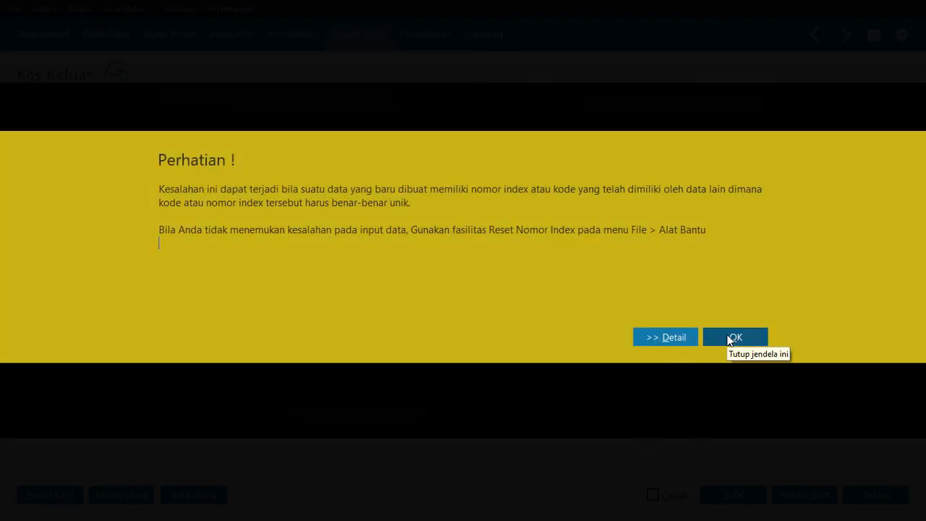
{"action": "left_click", "coordinate": [730, 339]}
{"action": "left_click", "coordinate": [515, 380]}
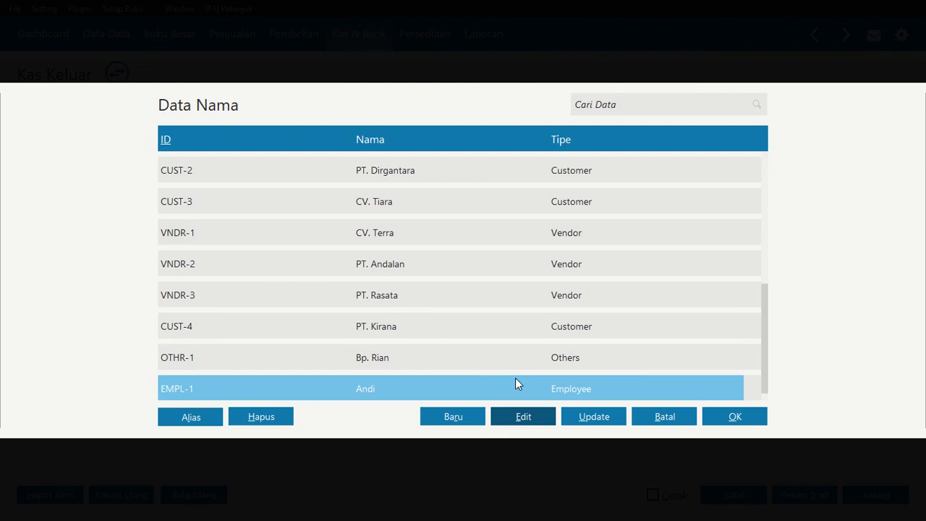
Change the ID of the new EMPL-1 employee record to EMPL-2, save it and close the name list
{"action": "left_click", "coordinate": [434, 355]}
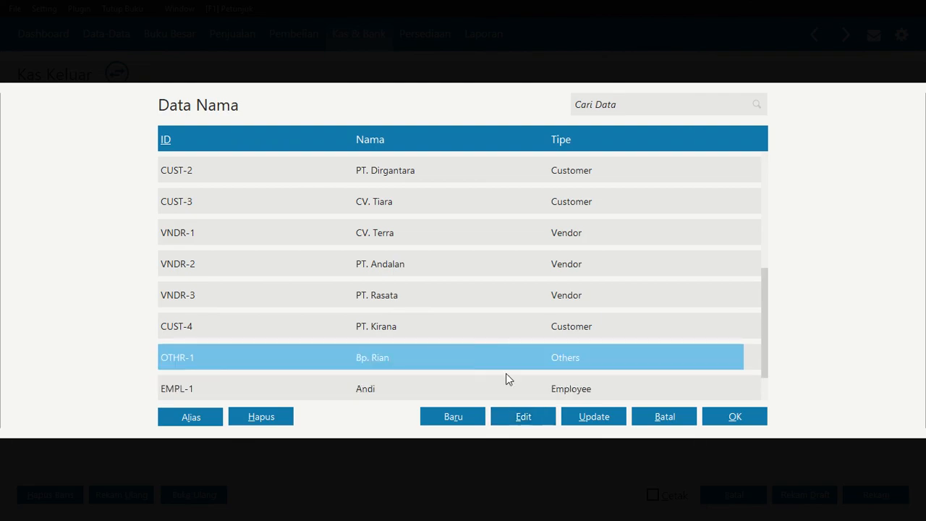
{"action": "left_click", "coordinate": [427, 389]}
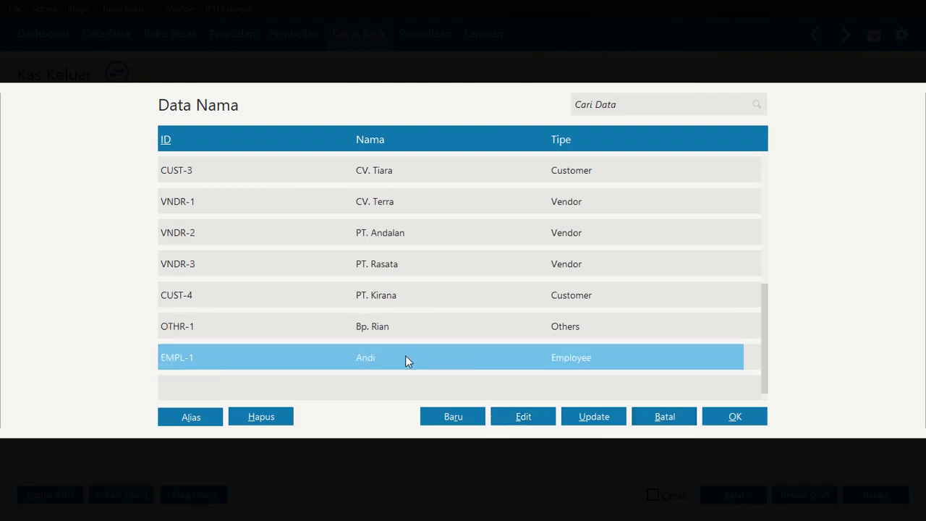
{"action": "left_click", "coordinate": [529, 416]}
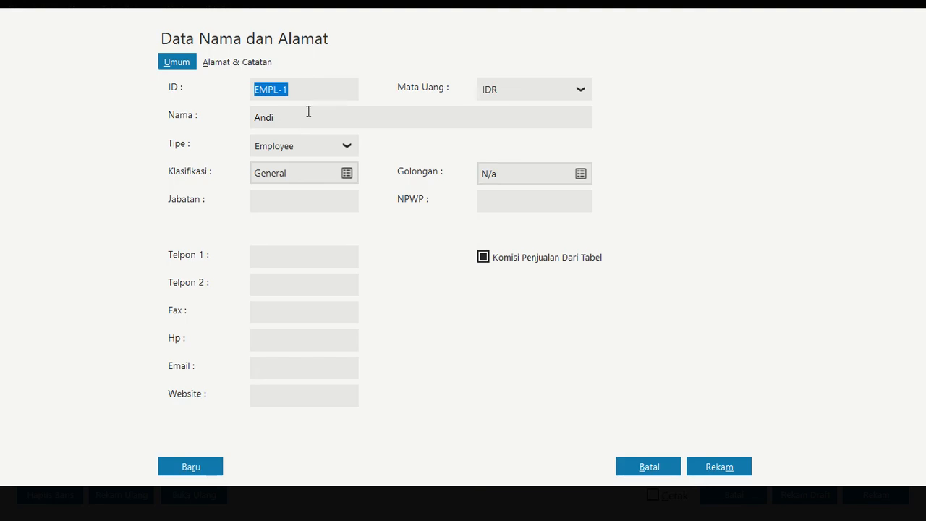
{"action": "left_click", "coordinate": [303, 89]}
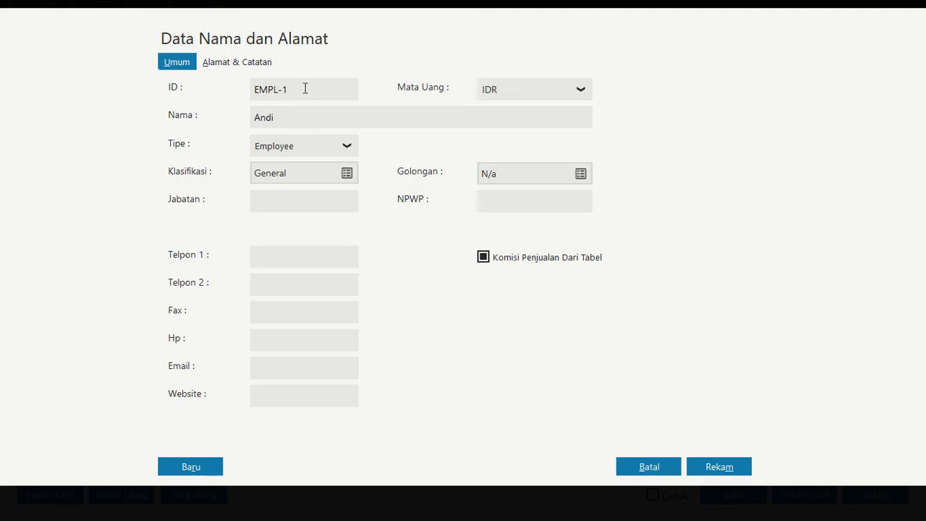
{"action": "key", "text": "BackSpace"}
{"action": "type", "text": "2"}
{"action": "left_click", "coordinate": [691, 468]}
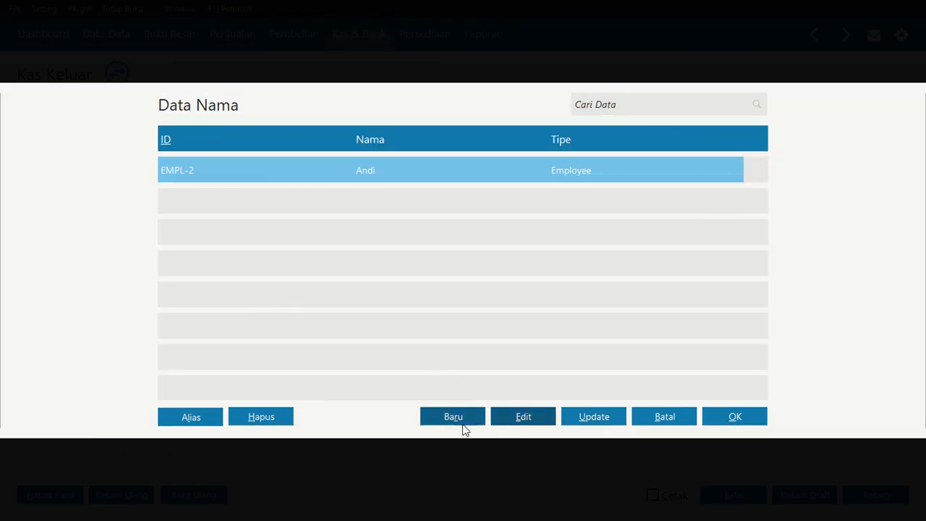
{"action": "left_click", "coordinate": [653, 416]}
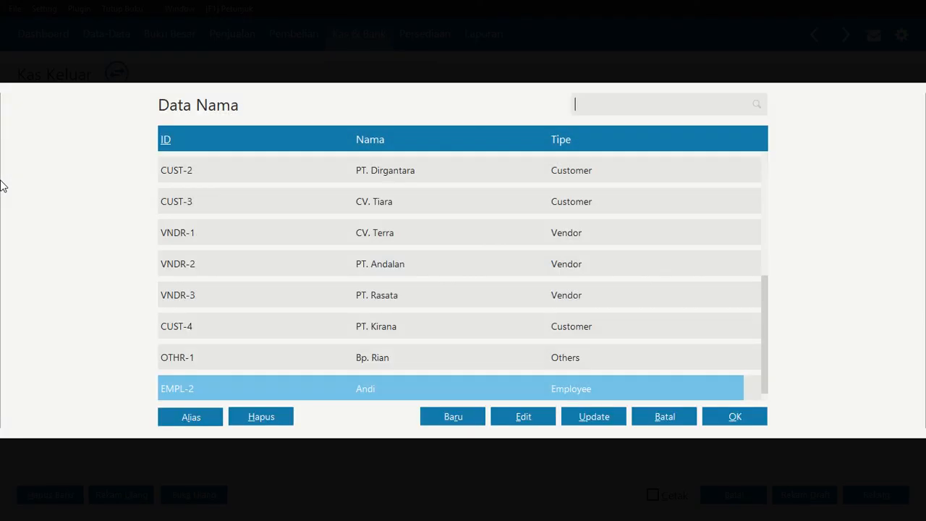
Change the OTHR-1 name record to type Employee with ID EMPL-1, save it and close the name list
{"action": "left_click", "coordinate": [336, 359]}
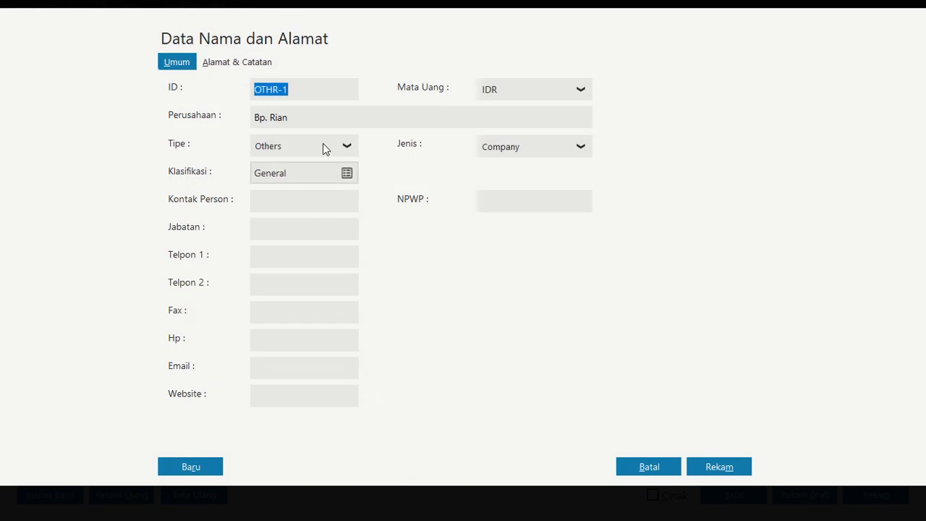
{"action": "left_click", "coordinate": [325, 146]}
{"action": "left_click", "coordinate": [292, 209]}
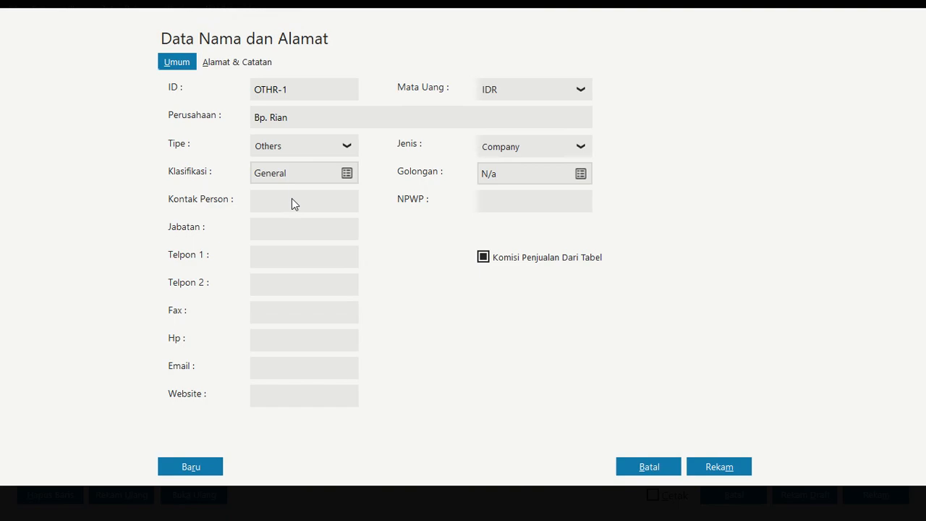
{"action": "double_click", "coordinate": [308, 92]}
{"action": "type", "text": "1"}
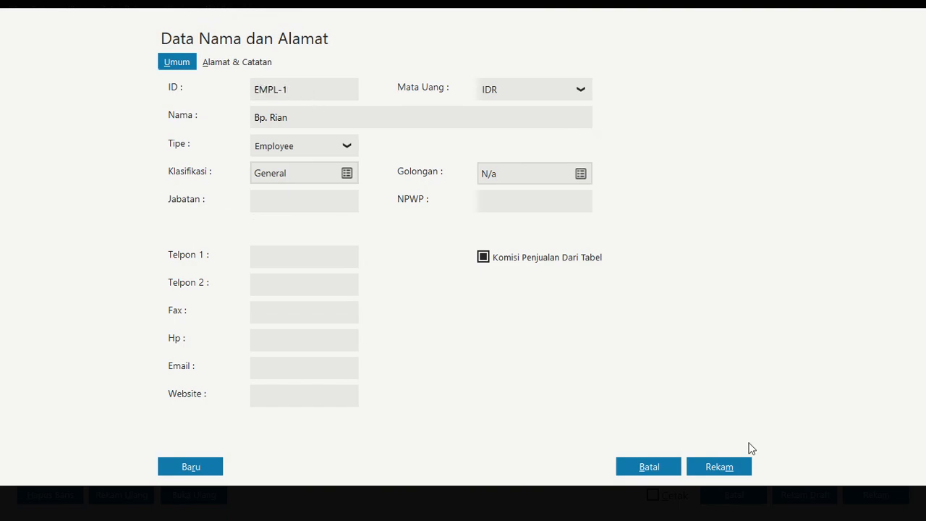
{"action": "left_click", "coordinate": [741, 465]}
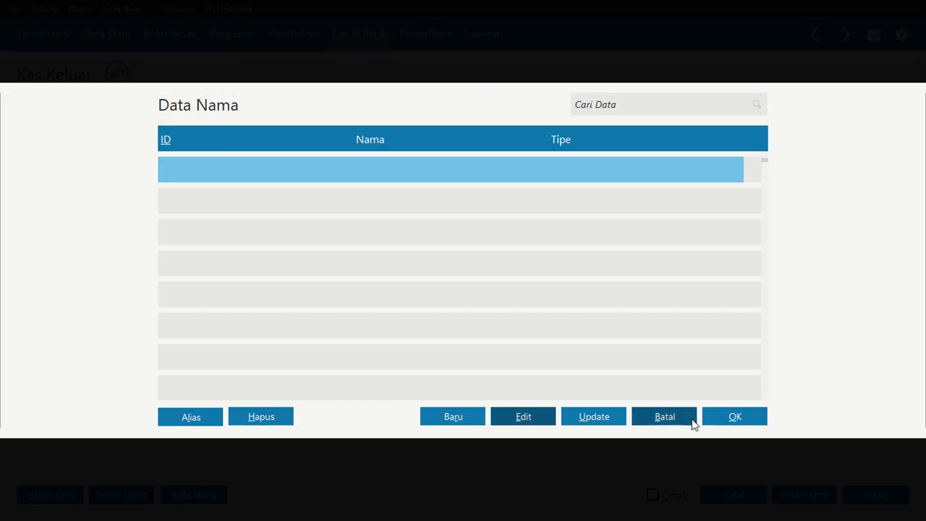
{"action": "left_click", "coordinate": [664, 417]}
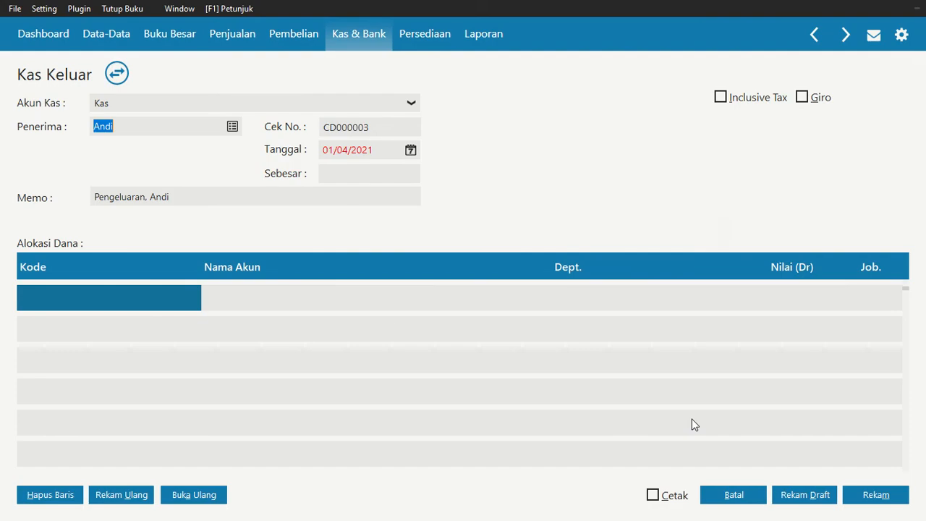
Select the employee with ID EMPL-2 as the recipient of the cash-out transaction
{"action": "left_click", "coordinate": [233, 128]}
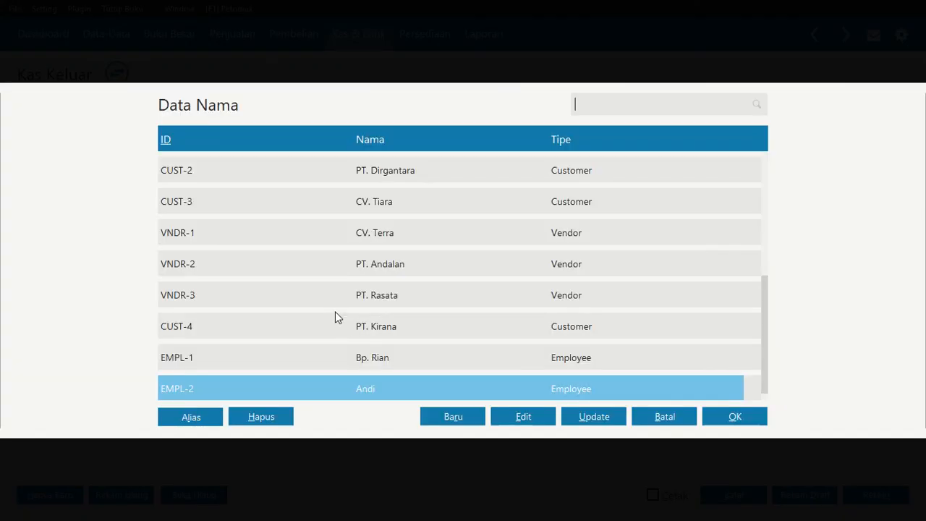
{"action": "left_click", "coordinate": [394, 393]}
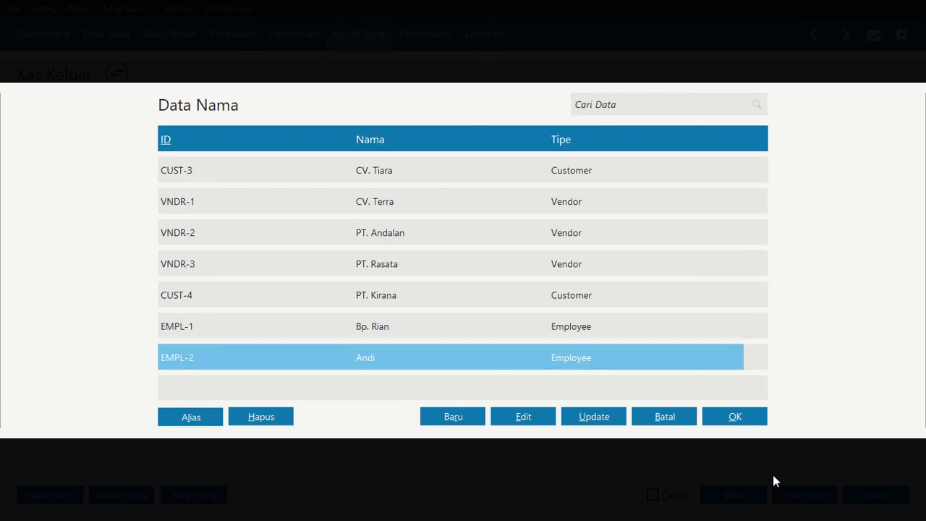
{"action": "left_click", "coordinate": [734, 418]}
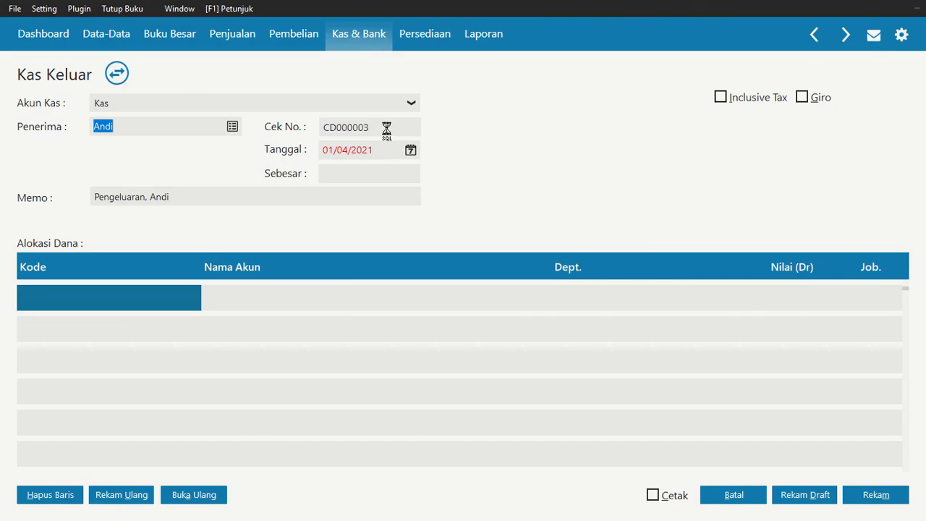
Set the cash-out transaction date to 20 January 2021
{"action": "left_click", "coordinate": [408, 151]}
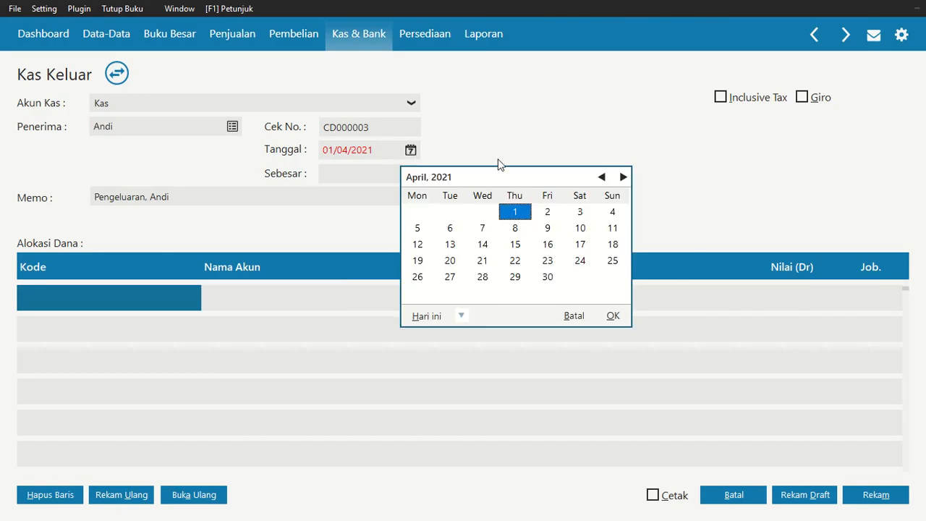
{"action": "left_click", "coordinate": [601, 177]}
{"action": "left_click", "coordinate": [601, 178]}
{"action": "left_click", "coordinate": [601, 177]}
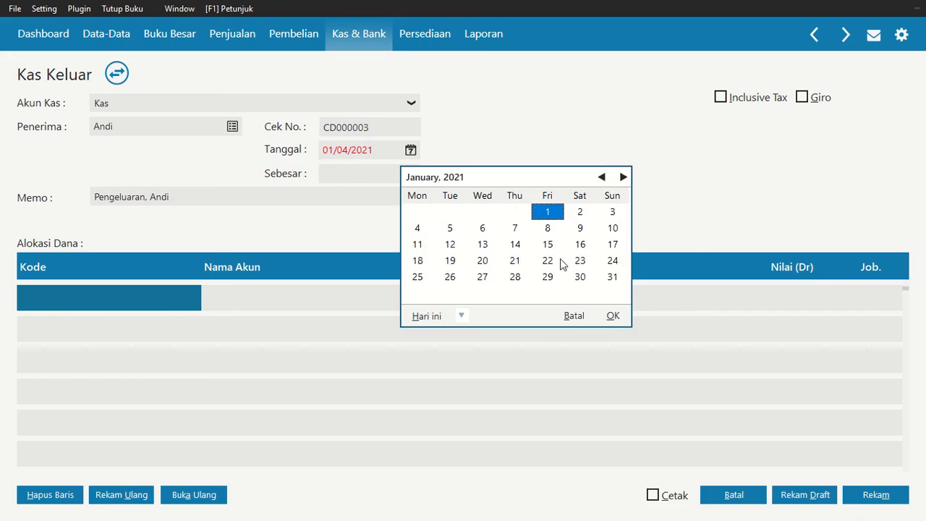
{"action": "left_click", "coordinate": [483, 261]}
{"action": "left_click", "coordinate": [613, 316]}
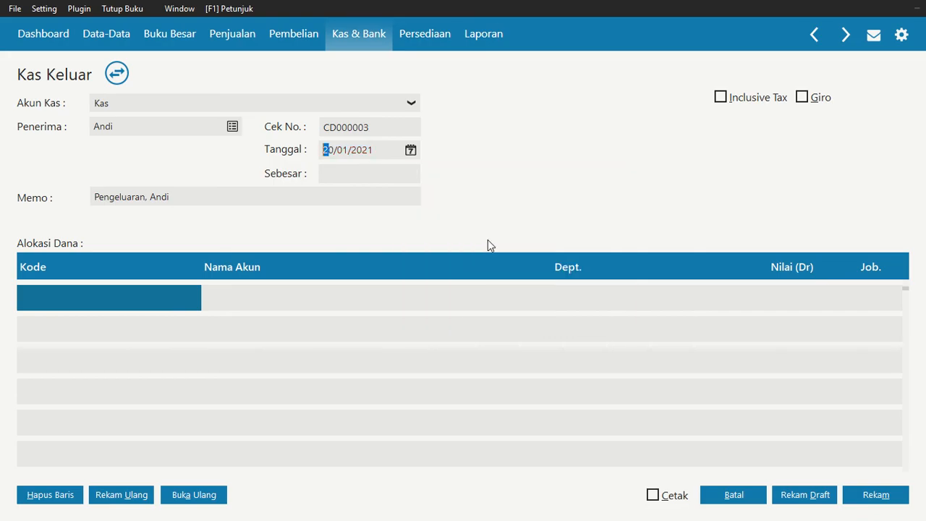
Search the account list for beban and assign Beban Listrik (620000032) to the first allocation line
{"action": "left_click", "coordinate": [126, 304]}
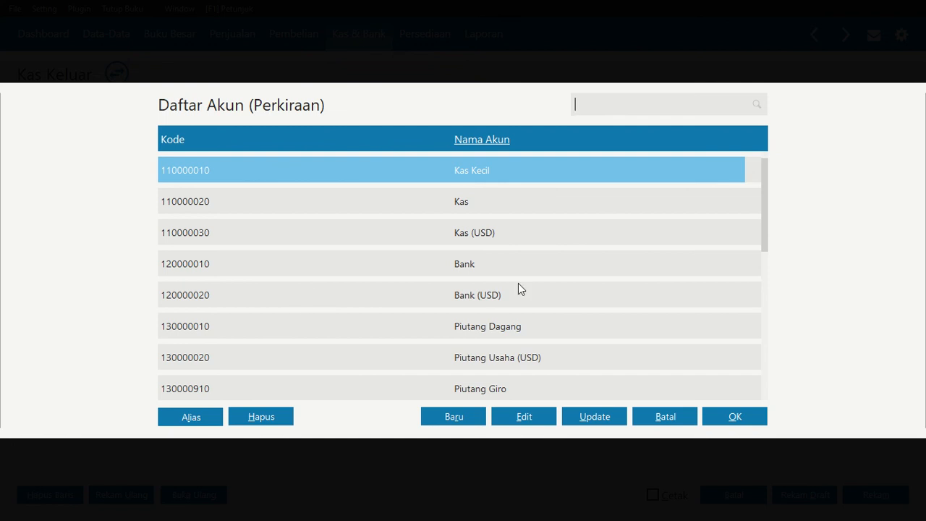
{"action": "left_click", "coordinate": [598, 98]}
{"action": "type", "text": "beban"}
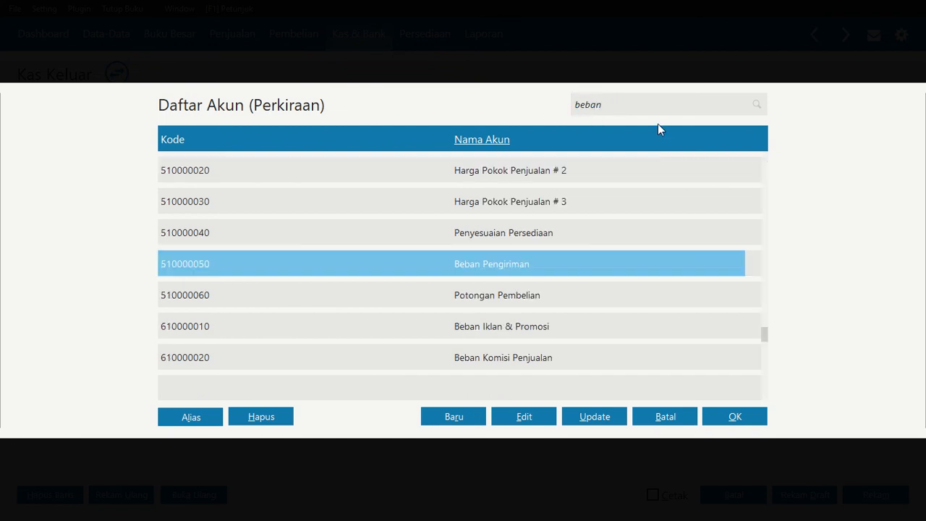
{"action": "key", "text": "Down"}
{"action": "key", "text": "Down"}
{"action": "key", "text": "Down"}
{"action": "key", "text": "Down"}
{"action": "key", "text": "Down"}
{"action": "key", "text": "Down"}
{"action": "key", "text": "Down"}
{"action": "key", "text": "Down"}
{"action": "key", "text": "Down"}
{"action": "key", "text": "Down"}
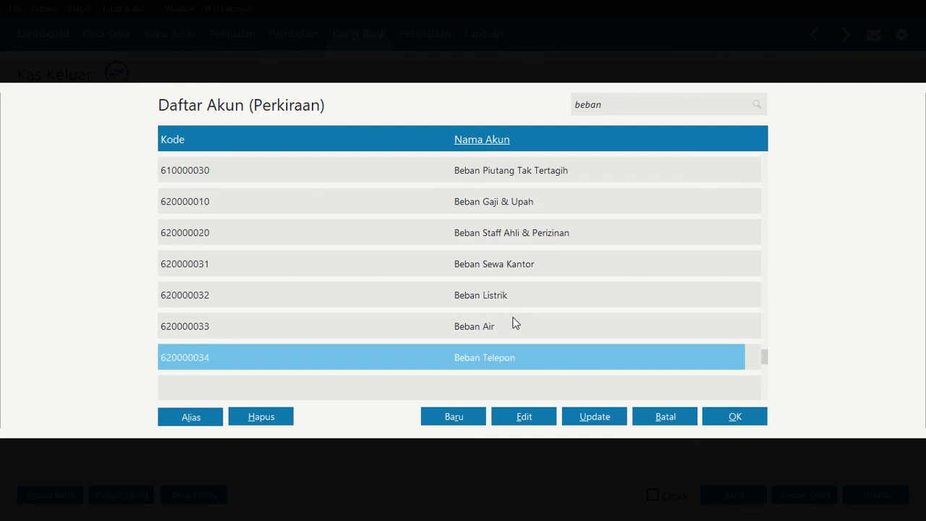
{"action": "key", "text": "Up"}
{"action": "key", "text": "Up"}
{"action": "left_click", "coordinate": [746, 416]}
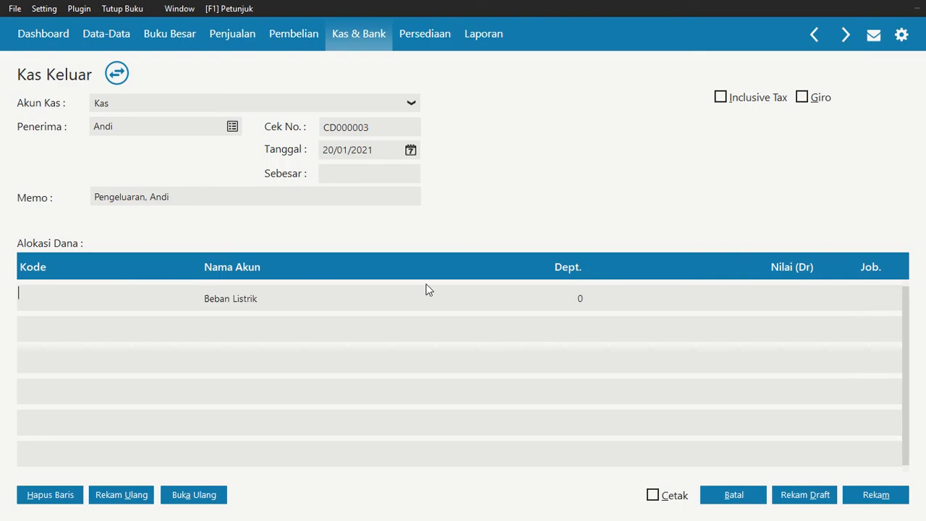
Set the Beban Listrik amount to Rp 550.000 and move on to a new allocation line
{"action": "left_click", "coordinate": [770, 300]}
{"action": "type", "text": "550.0000"}
{"action": "key", "text": "Return"}
{"action": "key", "text": "Return"}
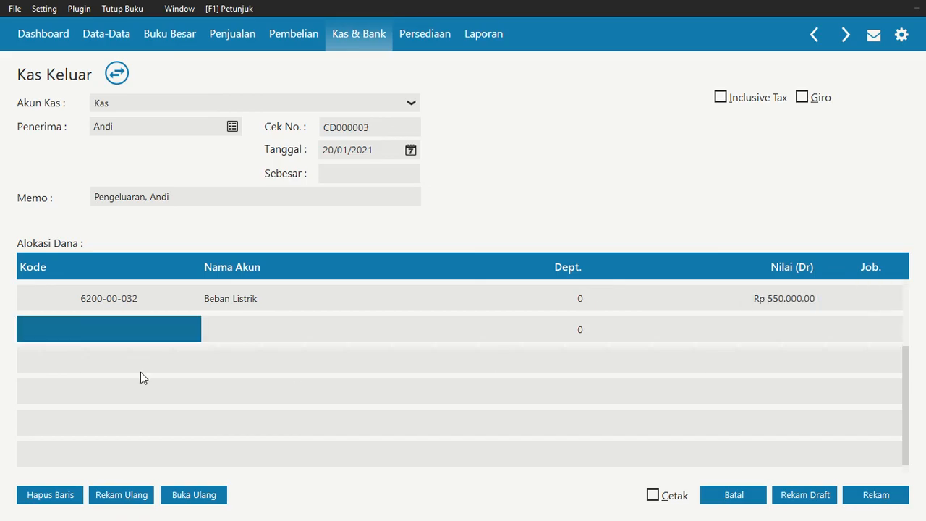
Add Beban Telepon (620000034) on the second allocation line with an amount of Rp 1.000.000
{"action": "left_click", "coordinate": [143, 331]}
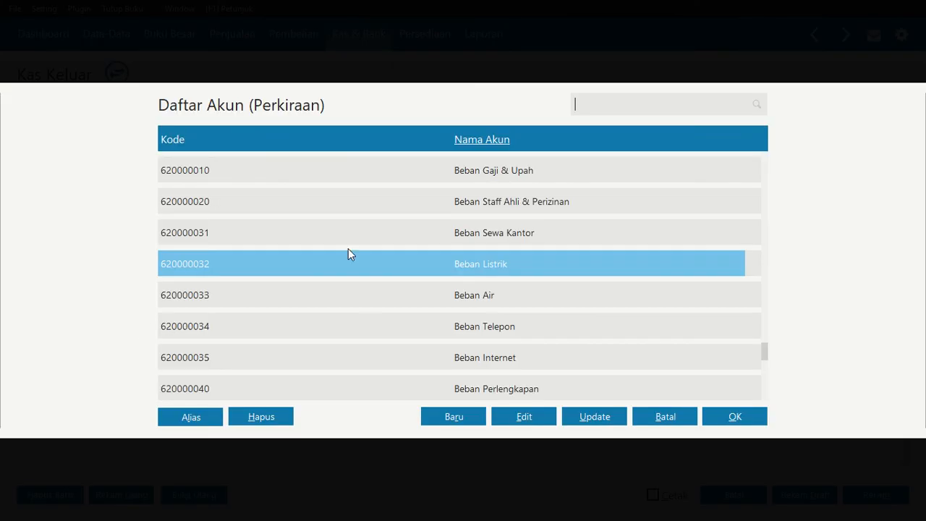
{"action": "left_click", "coordinate": [496, 326]}
{"action": "left_click", "coordinate": [706, 421]}
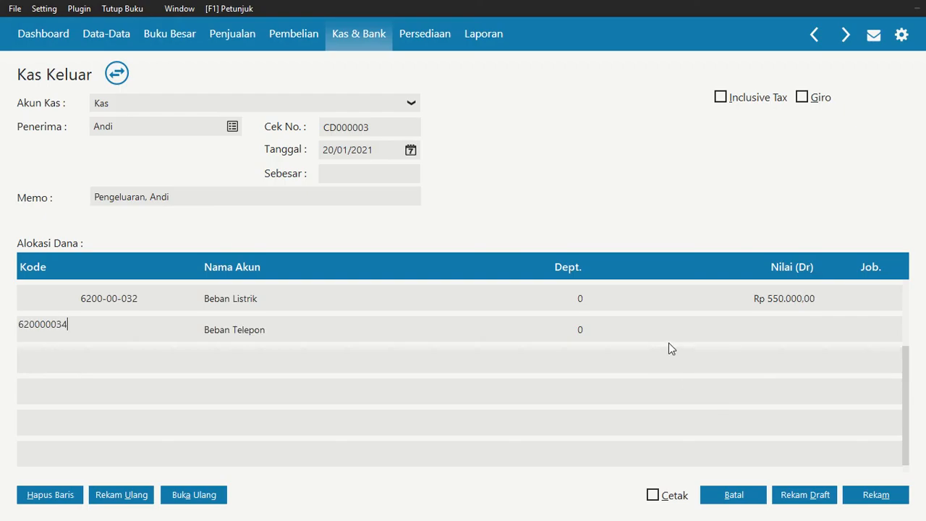
{"action": "left_click", "coordinate": [669, 342]}
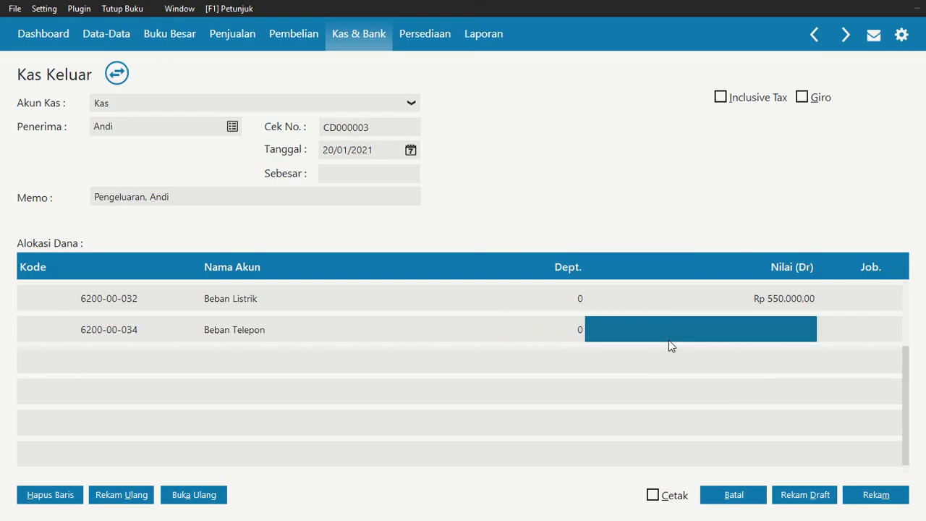
{"action": "left_click", "coordinate": [670, 341]}
{"action": "type", "text": "1.000.00"}
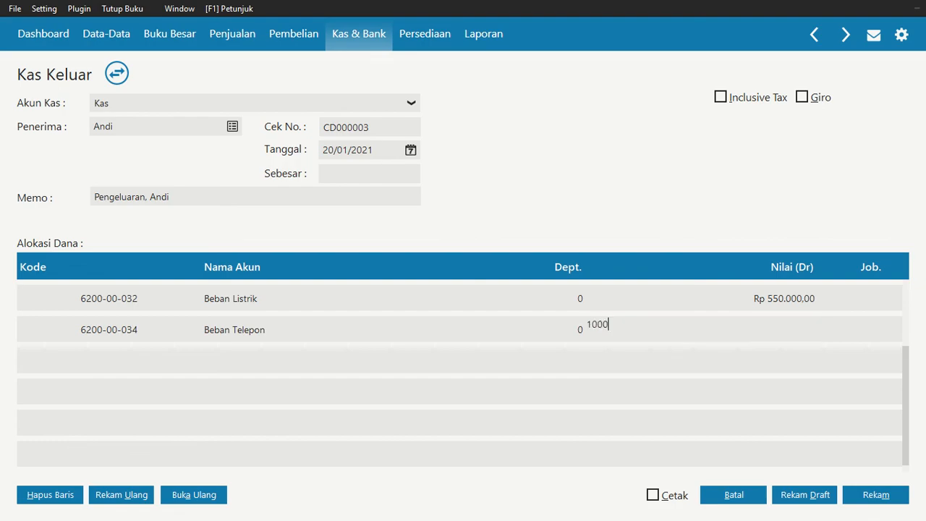
{"action": "type", "text": "0"}
{"action": "key", "text": "Return"}
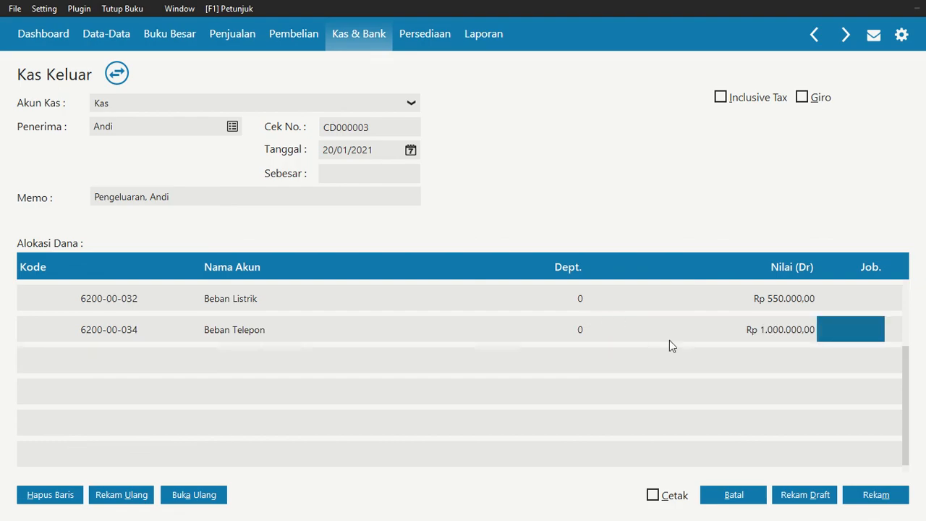
Fill in the payment total of Rp 1.550.000 and record the cash-out transaction
{"action": "left_click", "coordinate": [330, 174]}
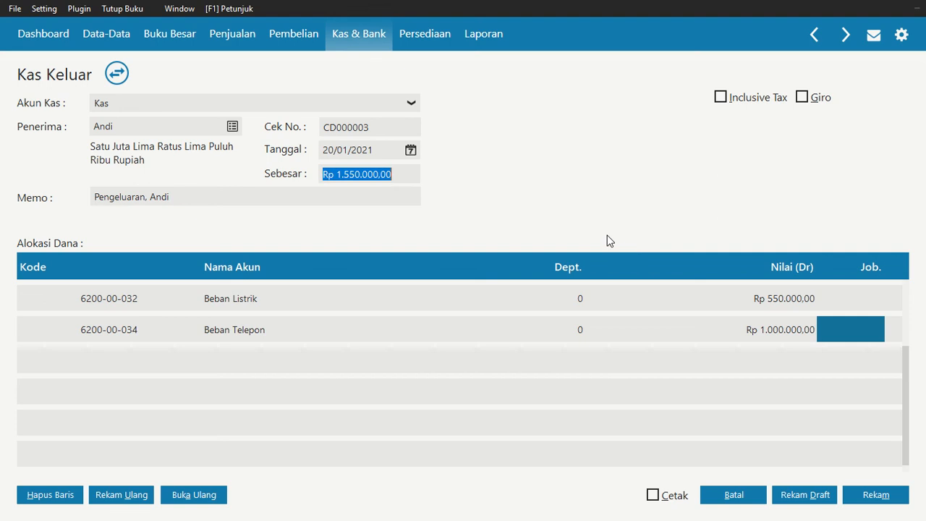
{"action": "left_click", "coordinate": [882, 498]}
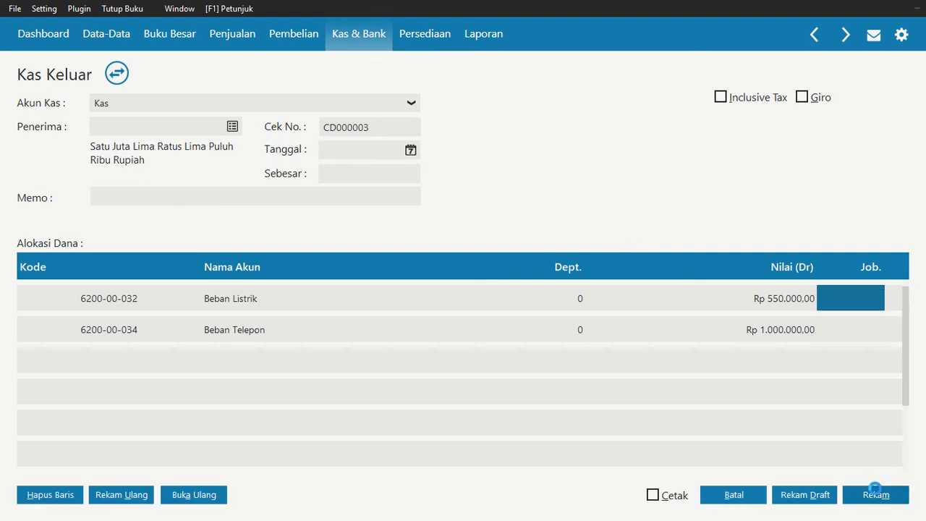
Close the blank cash-out form and switch to the exercise PDF in Nitro Pro to read the 25 January transaction
{"action": "left_click", "coordinate": [744, 494]}
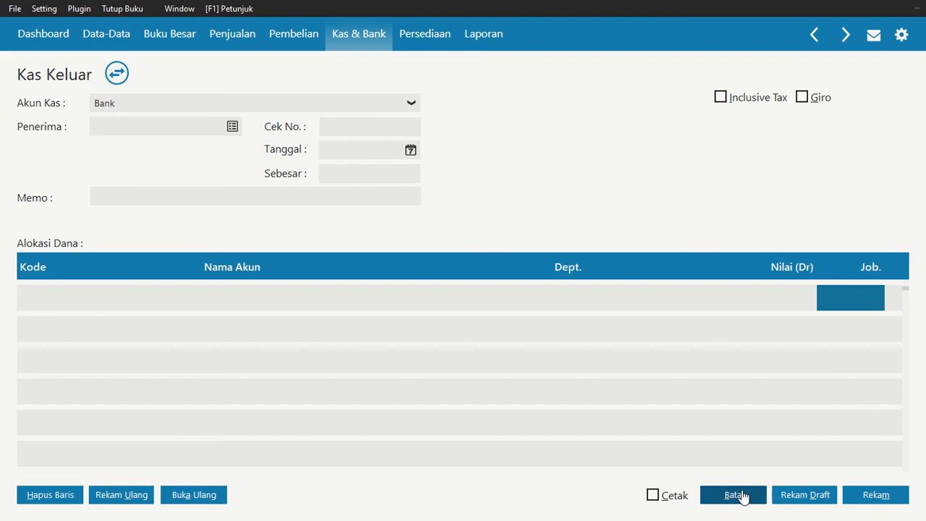
{"action": "key", "text": "alt+Tab"}
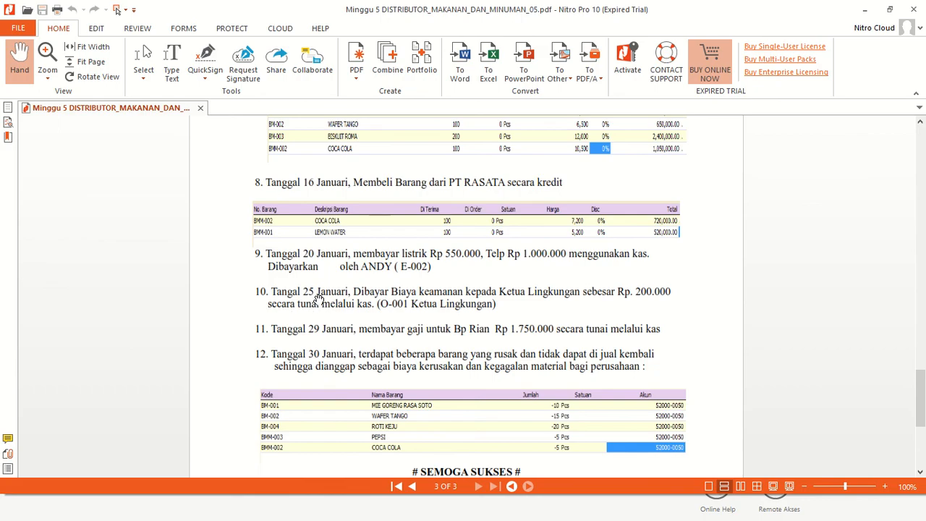
{"action": "scroll", "coordinate": [352, 322], "scroll_direction": "down", "scroll_amount": 1}
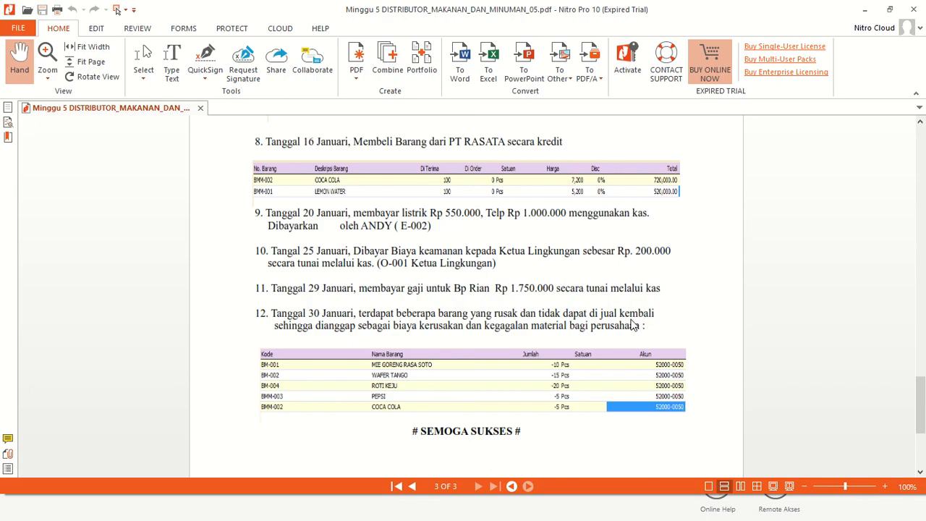
Return to Zahir and start a new Kas Keluar transaction with Kas as the cash account
{"action": "key", "text": "alt+Tab"}
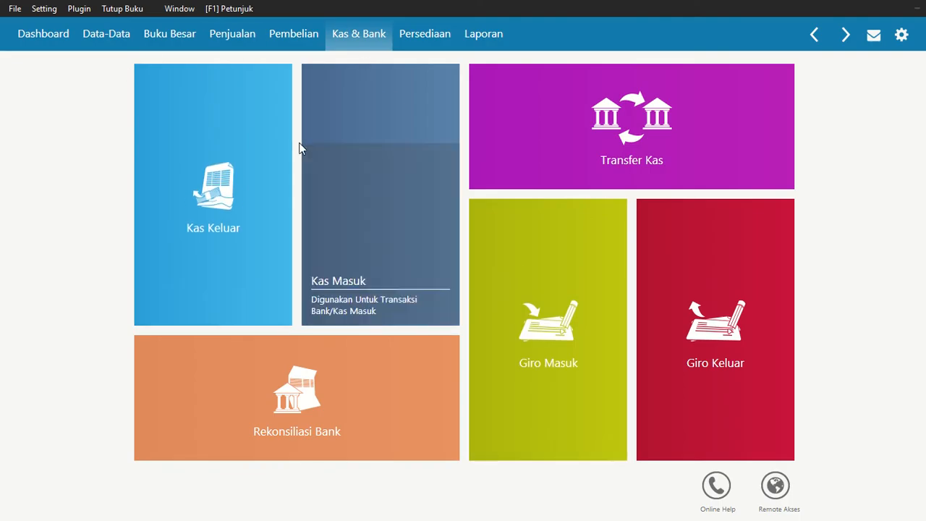
{"action": "left_click", "coordinate": [195, 187]}
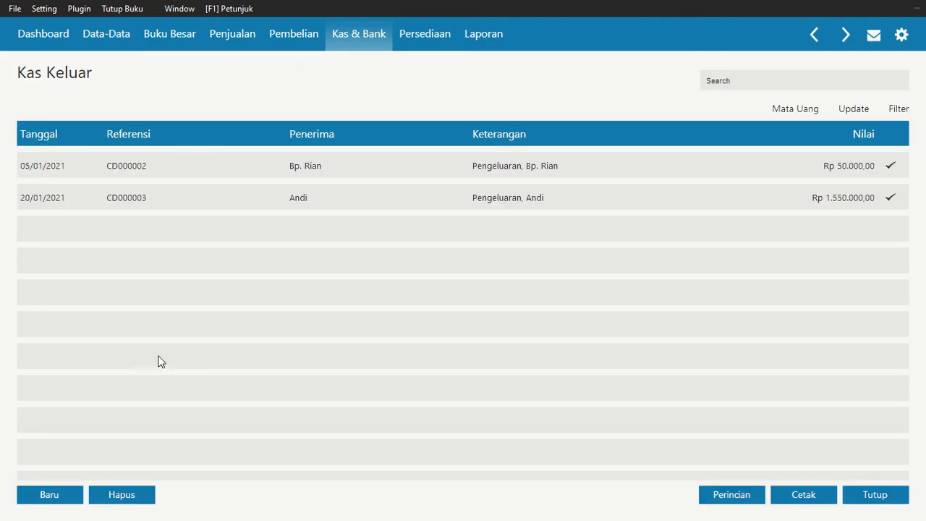
{"action": "left_click", "coordinate": [51, 493]}
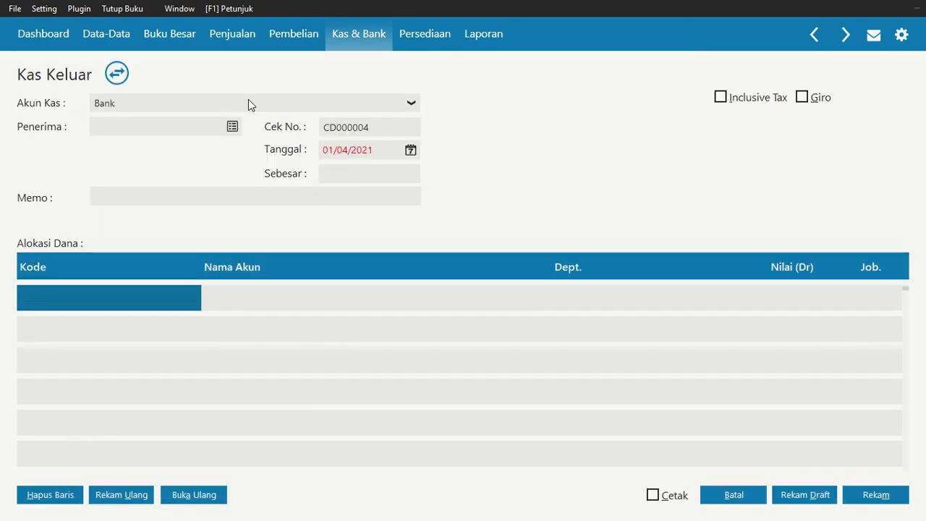
{"action": "left_click", "coordinate": [249, 103]}
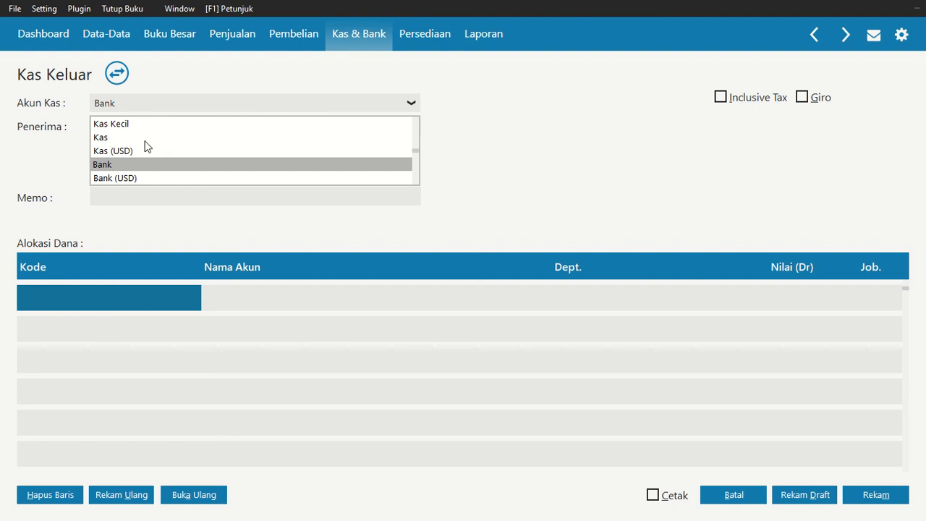
{"action": "left_click", "coordinate": [145, 139]}
Add a new record from the recipient list and set its type to Others
{"action": "left_click", "coordinate": [232, 126]}
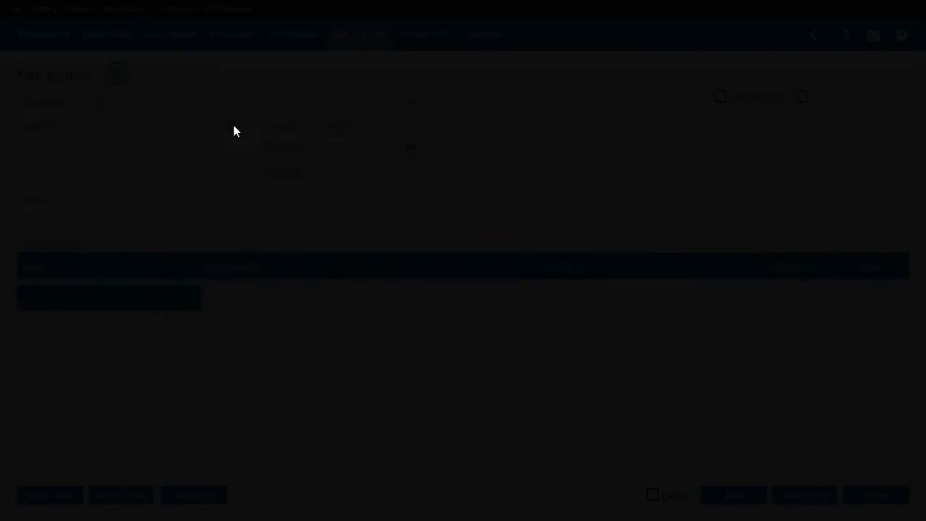
{"action": "scroll", "coordinate": [363, 368], "scroll_direction": "down", "scroll_amount": 5}
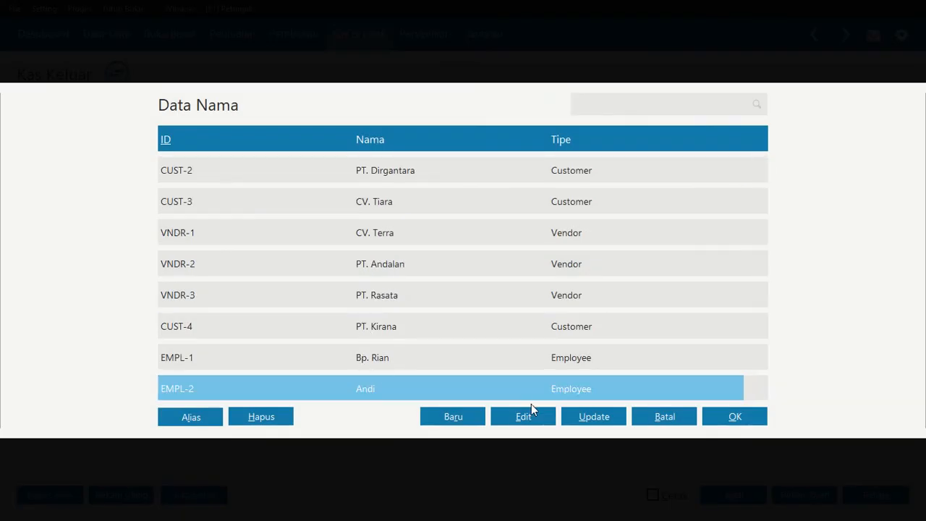
{"action": "left_click", "coordinate": [435, 422]}
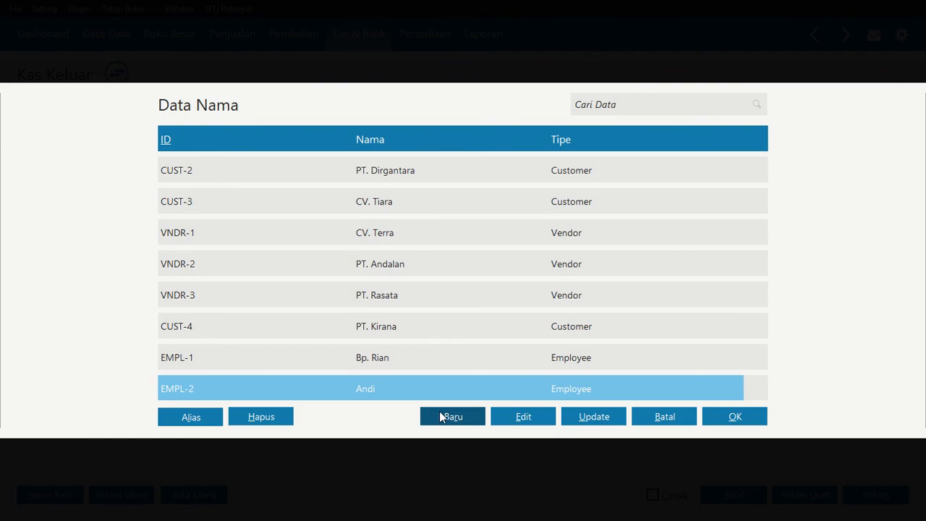
{"action": "left_click", "coordinate": [441, 416]}
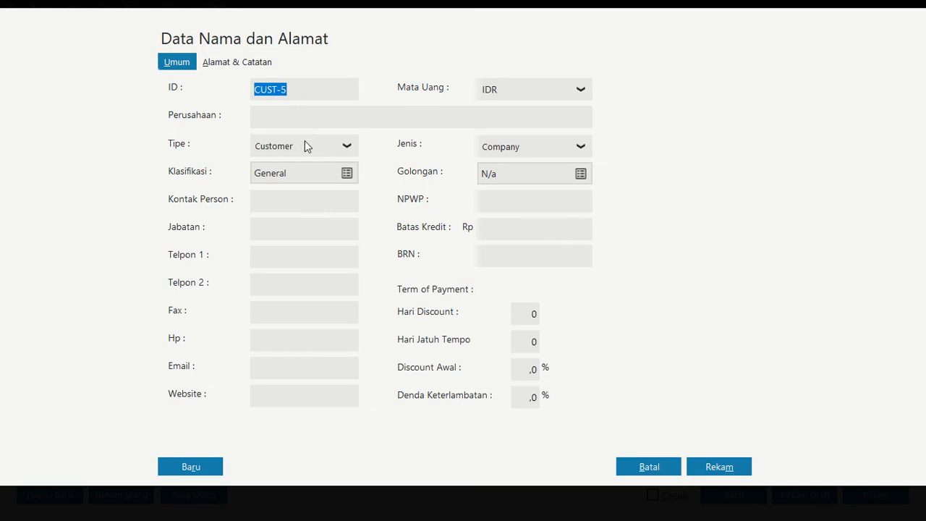
{"action": "left_click", "coordinate": [307, 146]}
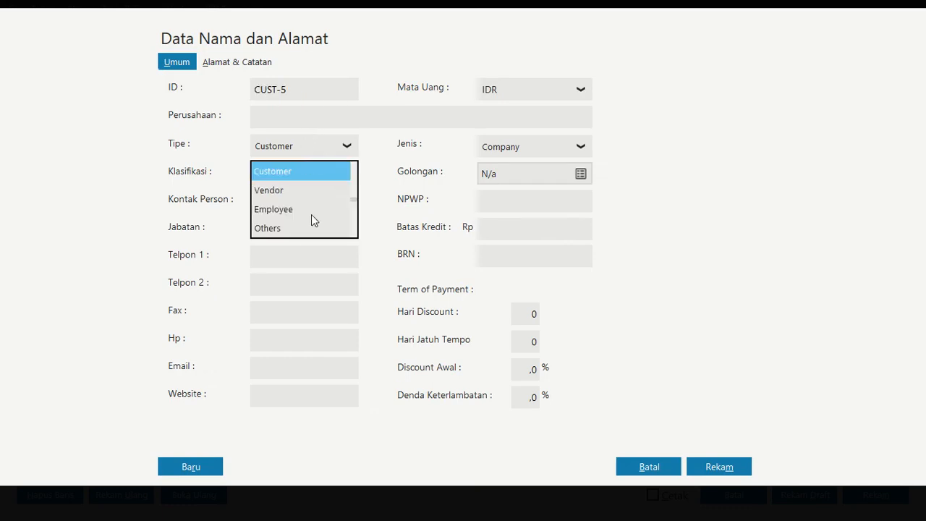
{"action": "left_click", "coordinate": [311, 229]}
Set the new record's ID to OTHR-1 and its name to Ketua Lingkungan
{"action": "left_click", "coordinate": [310, 94]}
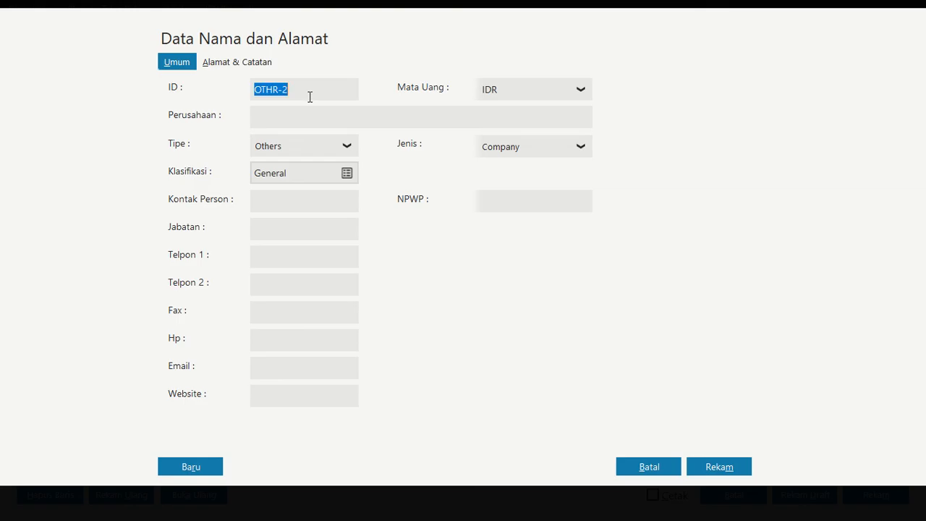
{"action": "left_click", "coordinate": [310, 97]}
{"action": "type", "text": "1"}
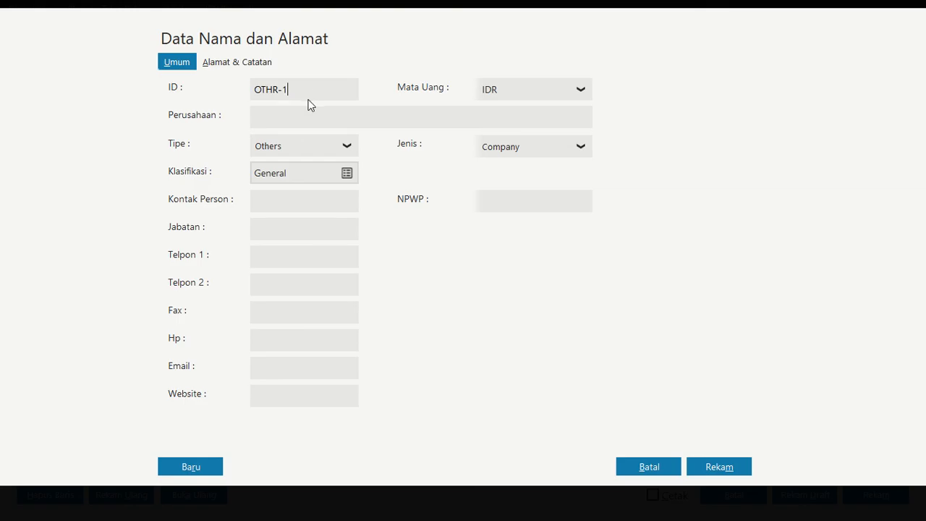
{"action": "left_click", "coordinate": [296, 116]}
{"action": "type", "text": "Ketua Lingkungan"}
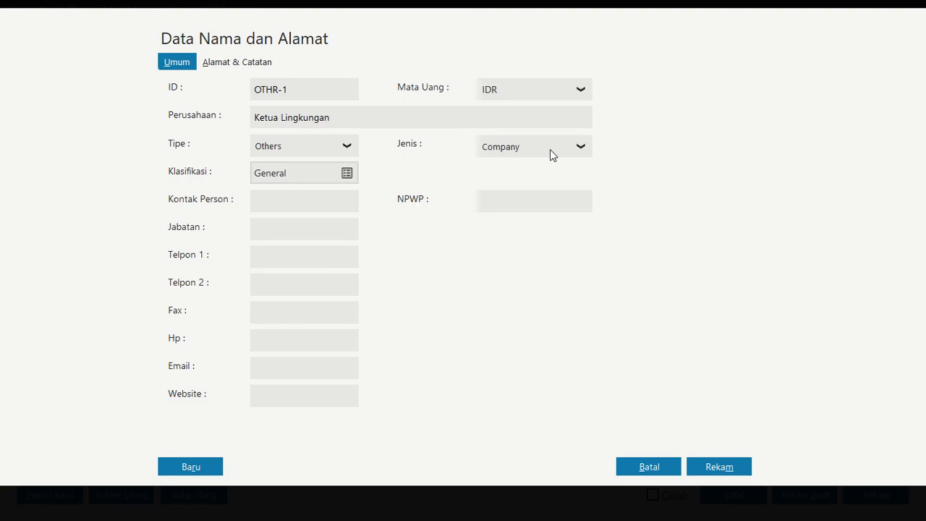
Set the record's Jenis to Personal, save it and choose Ketua Lingkungan as the payment recipient
{"action": "left_click", "coordinate": [552, 148]}
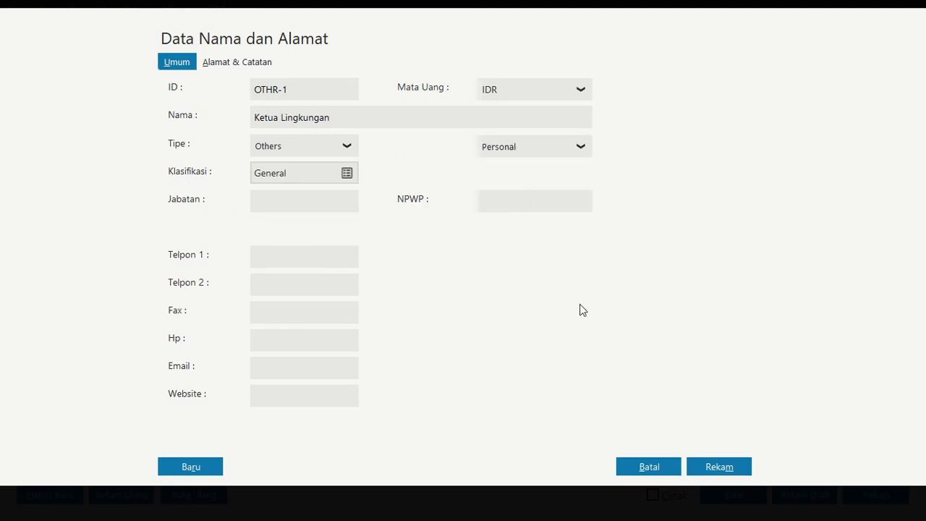
{"action": "left_click", "coordinate": [721, 469]}
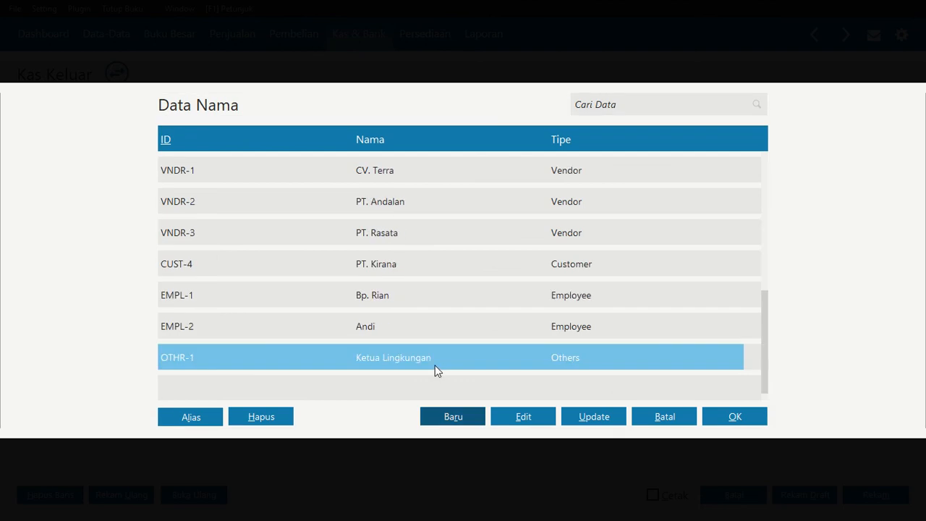
{"action": "left_click", "coordinate": [753, 420]}
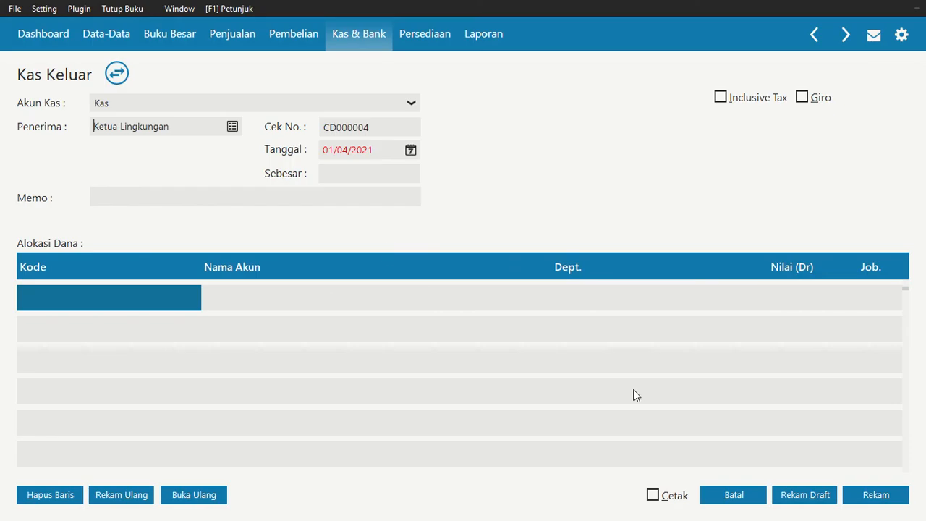
Set the cash-out transaction date to 25/01/2021
{"action": "left_click", "coordinate": [411, 149]}
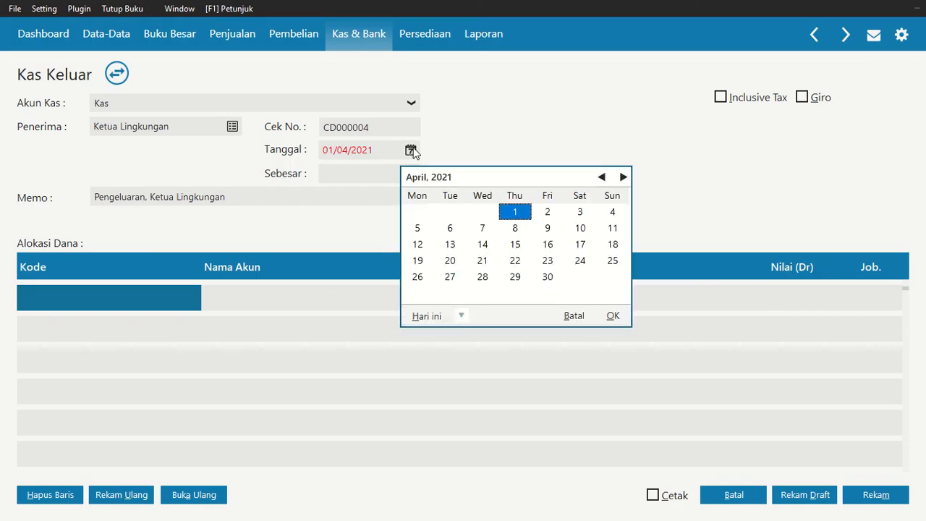
{"action": "left_click", "coordinate": [602, 178]}
{"action": "left_click", "coordinate": [601, 177]}
{"action": "left_click", "coordinate": [601, 177]}
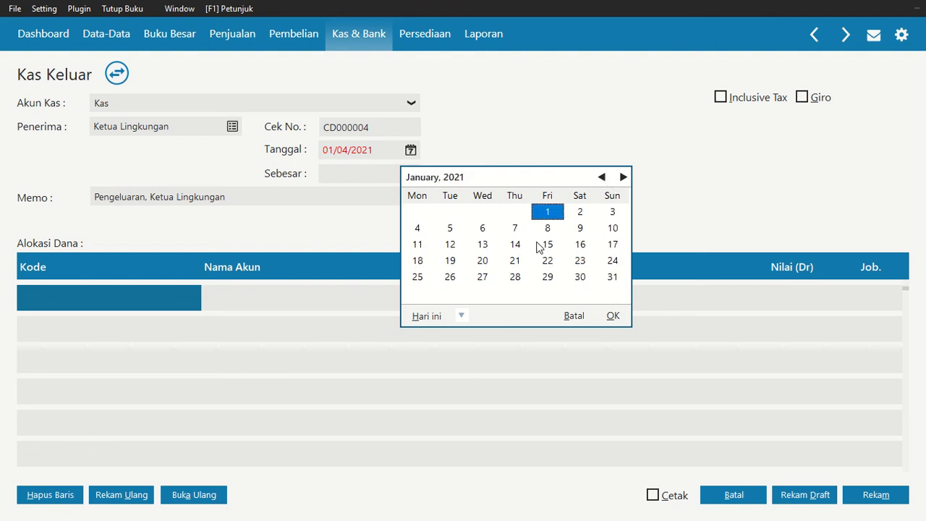
{"action": "left_click", "coordinate": [418, 277]}
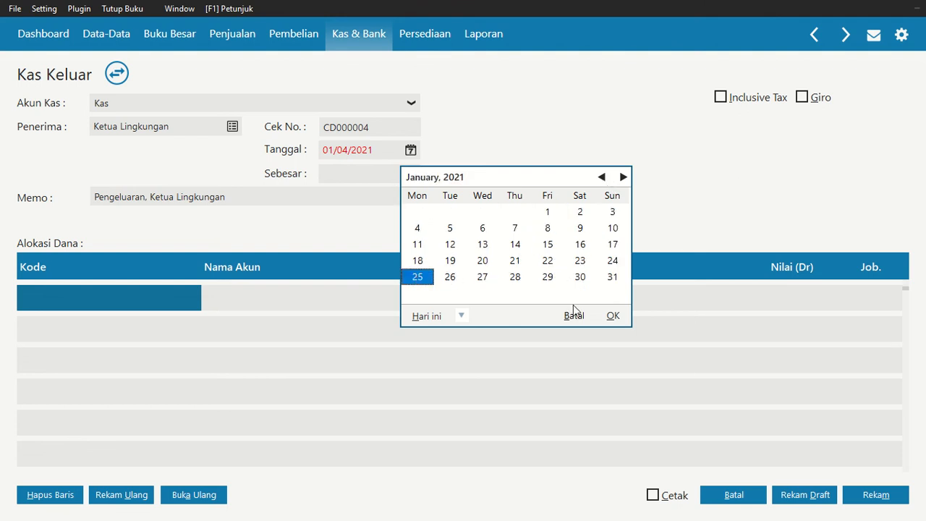
{"action": "left_click", "coordinate": [615, 317]}
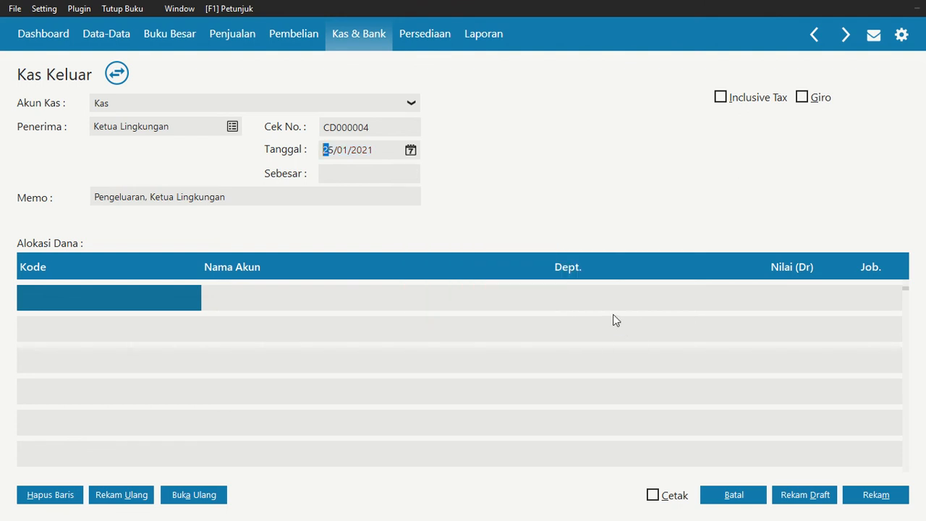
Open the account list for the first allocation line and search for beban, checking the matches for a suitable security expense account
{"action": "left_click", "coordinate": [114, 307]}
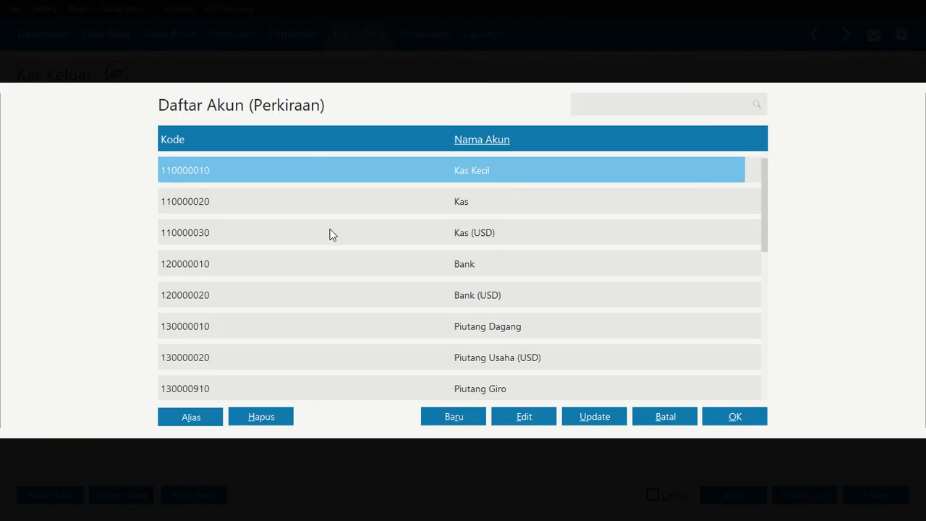
{"action": "key", "text": "Down"}
{"action": "key", "text": "Down"}
{"action": "key", "text": "Down"}
{"action": "key", "text": "Down"}
{"action": "key", "text": "Down"}
{"action": "key", "text": "Down"}
{"action": "key", "text": "Down"}
{"action": "key", "text": "Down"}
{"action": "key", "text": "Down"}
{"action": "left_click", "coordinate": [500, 150]}
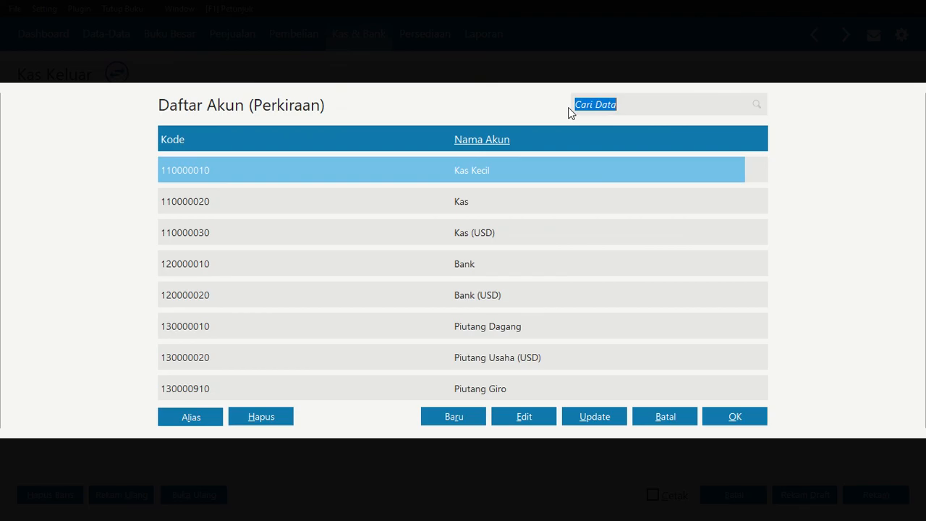
{"action": "left_click", "coordinate": [586, 110]}
{"action": "type", "text": "beban"}
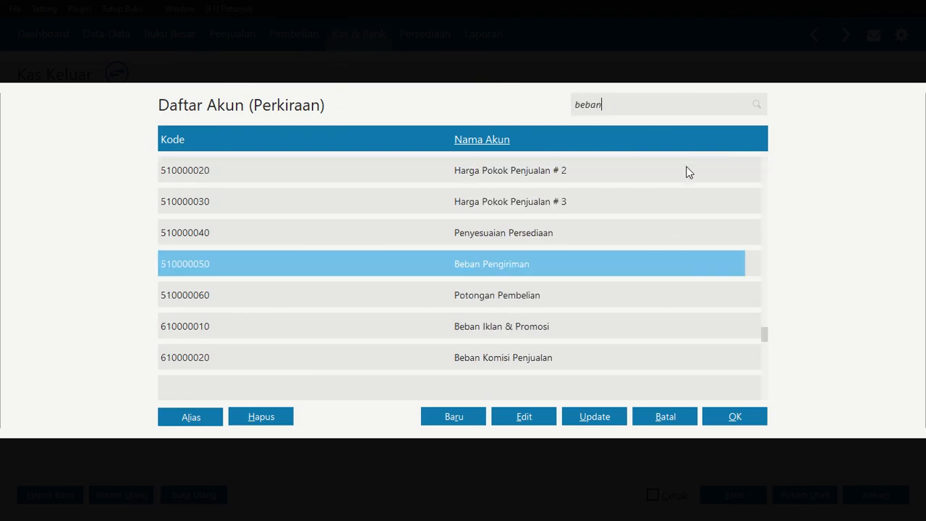
{"action": "key", "text": "Return"}
{"action": "key", "text": "Return"}
{"action": "key", "text": "Return"}
{"action": "key", "text": "Return"}
{"action": "key", "text": "Return"}
{"action": "key", "text": "Return"}
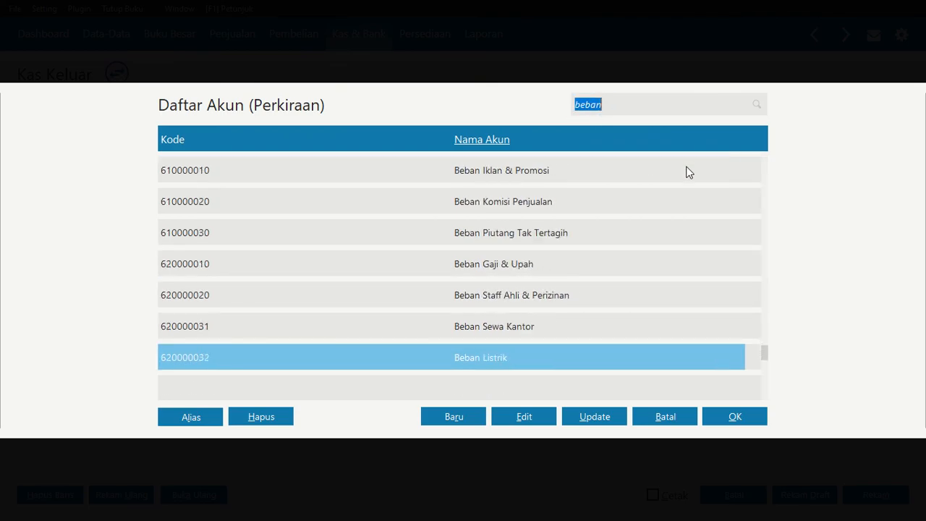
{"action": "key", "text": "Return"}
{"action": "key", "text": "Return"}
{"action": "key", "text": "Return"}
{"action": "key", "text": "Return"}
{"action": "key", "text": "Return"}
{"action": "key", "text": "Return"}
{"action": "key", "text": "Return"}
{"action": "key", "text": "Return"}
{"action": "key", "text": "Return"}
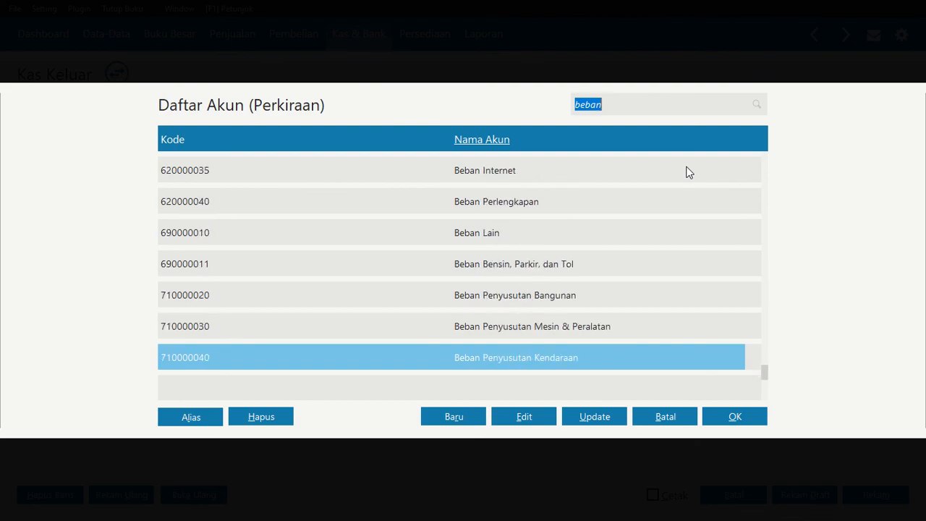
{"action": "key", "text": "Return"}
{"action": "key", "text": "Return"}
{"action": "key", "text": "Return"}
{"action": "key", "text": "Return"}
{"action": "key", "text": "Return"}
{"action": "key", "text": "Return"}
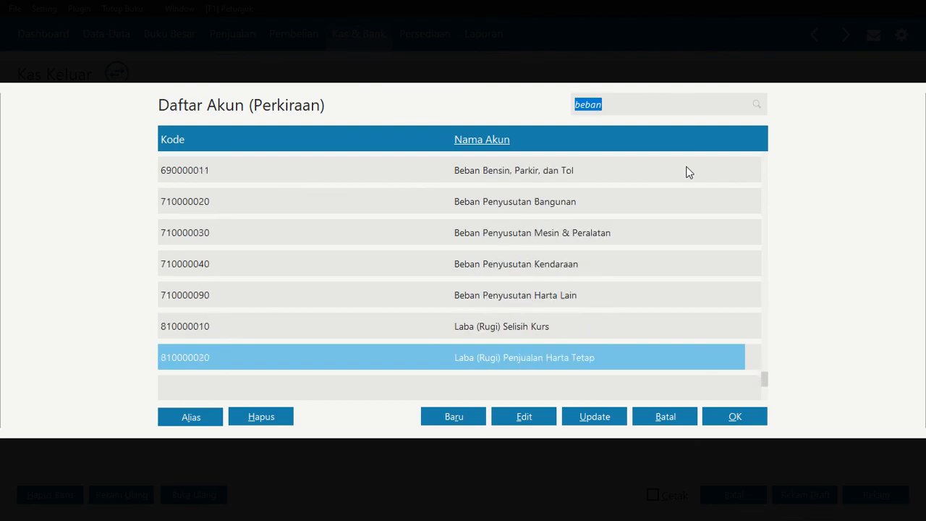
{"action": "key", "text": "Up"}
{"action": "key", "text": "Up"}
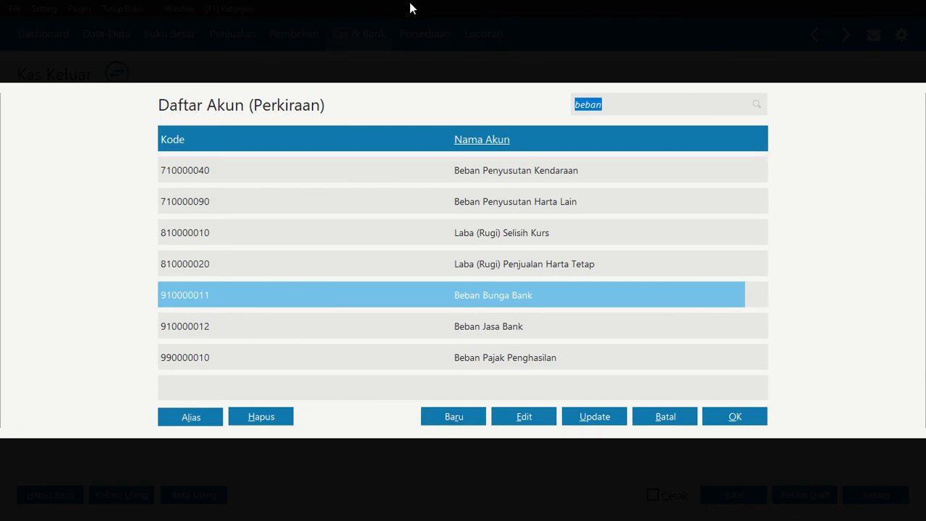
{"action": "mouse_move", "coordinate": [409, 8]}
{"action": "left_click", "coordinate": [367, 44]}
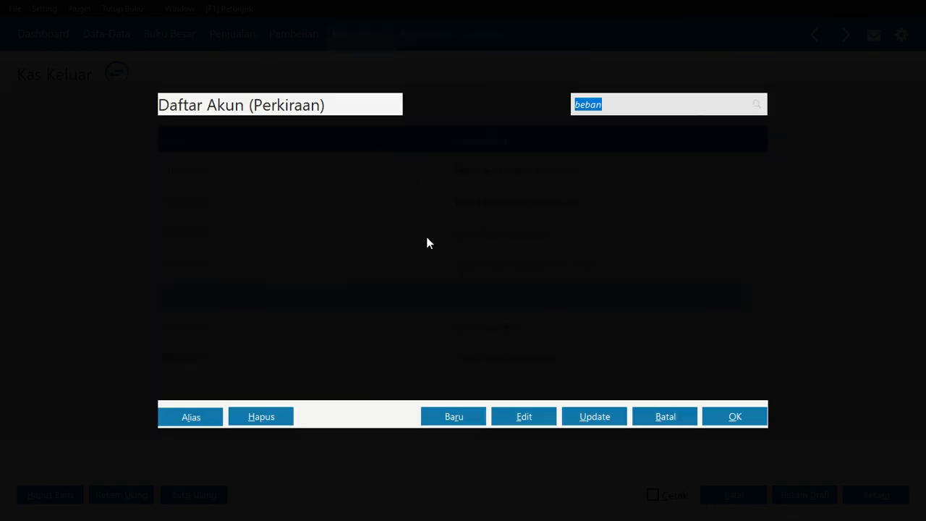
{"action": "key", "text": "Down"}
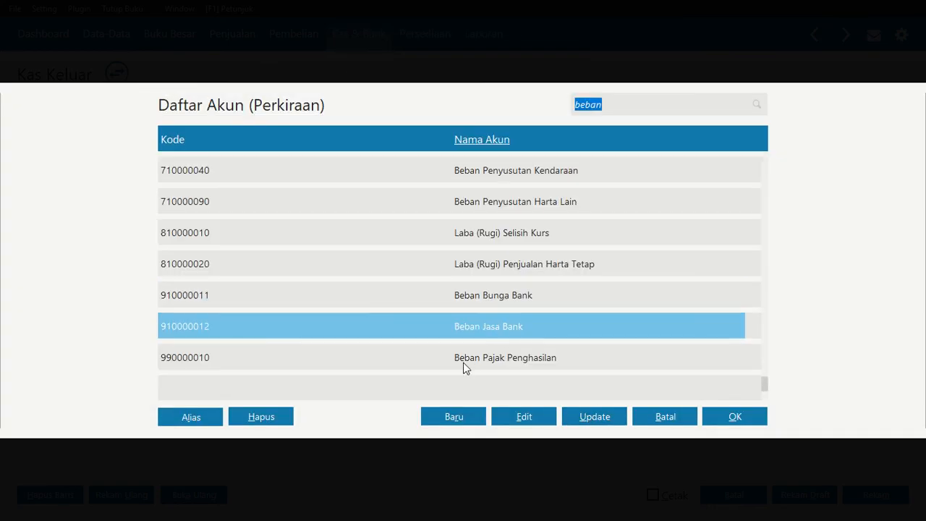
Try to create a new account from the account list, dismissing the registration notice and the ZIRA sign-in dialog
{"action": "left_click", "coordinate": [454, 420]}
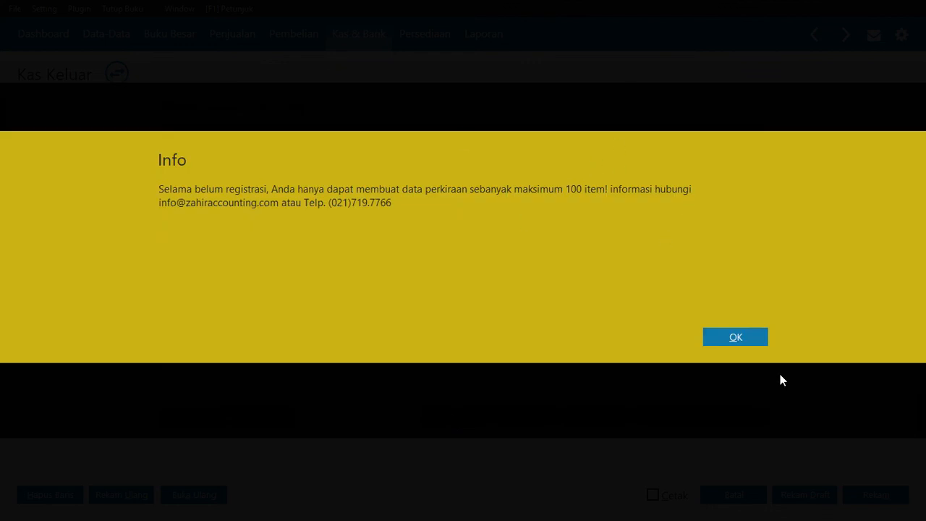
{"action": "left_click", "coordinate": [743, 336]}
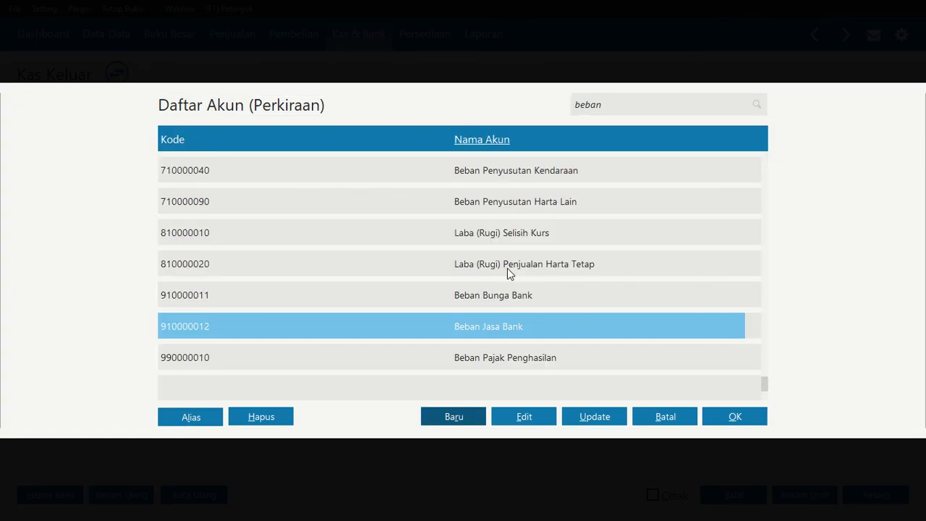
{"action": "key", "text": "Down"}
{"action": "key", "text": "Return"}
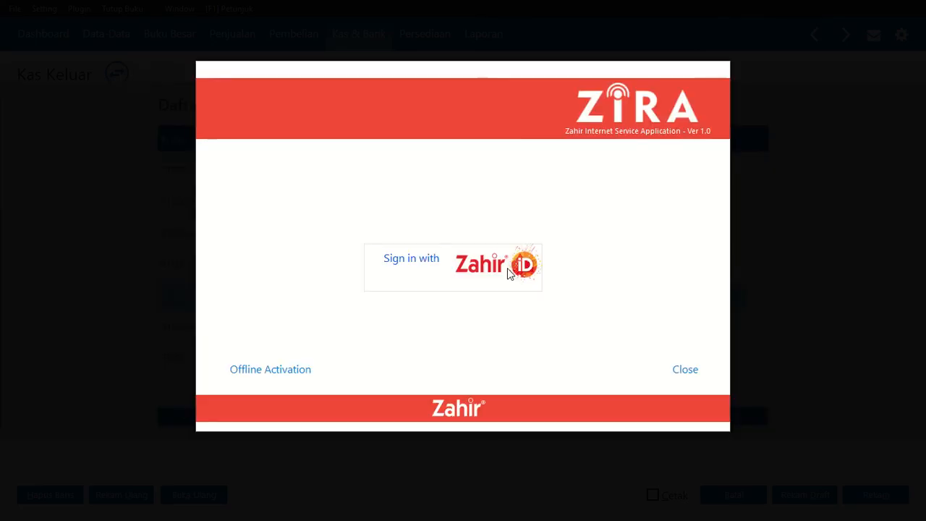
{"action": "left_click", "coordinate": [688, 372]}
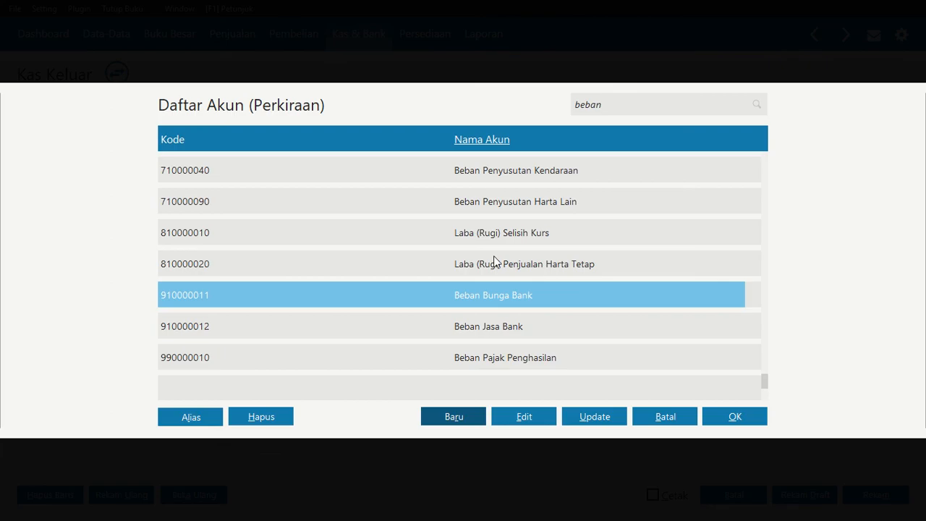
Examine the expense accounts in the account list for one that can serve as the security expense
{"action": "key", "text": "Up"}
{"action": "key", "text": "Up"}
{"action": "key", "text": "Up"}
{"action": "key", "text": "Up"}
{"action": "key", "text": "Up"}
{"action": "key", "text": "Up"}
{"action": "key", "text": "Up"}
{"action": "key", "text": "Up"}
{"action": "key", "text": "Up"}
{"action": "key", "text": "Up"}
{"action": "key", "text": "Up"}
{"action": "key", "text": "Up"}
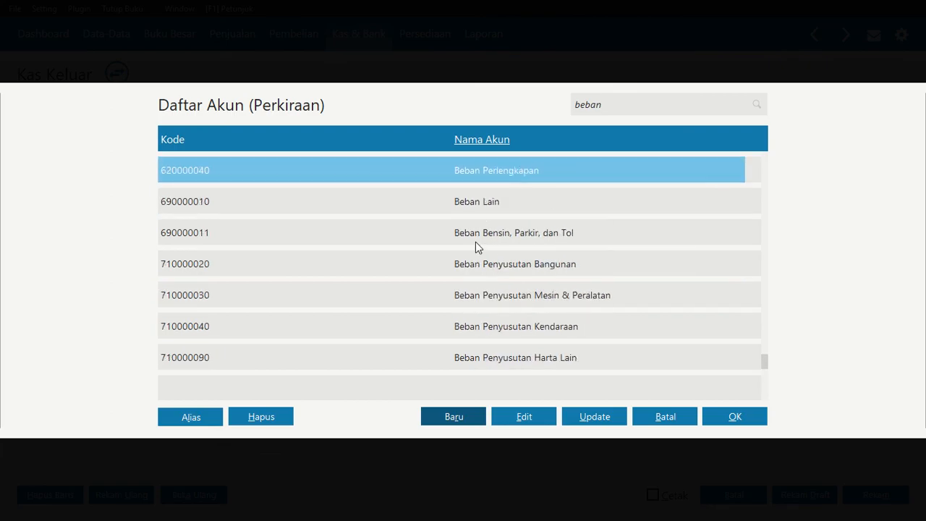
{"action": "key", "text": "Up"}
{"action": "key", "text": "Up"}
{"action": "key", "text": "Up"}
{"action": "key", "text": "Up"}
{"action": "key", "text": "Up"}
{"action": "key", "text": "Up"}
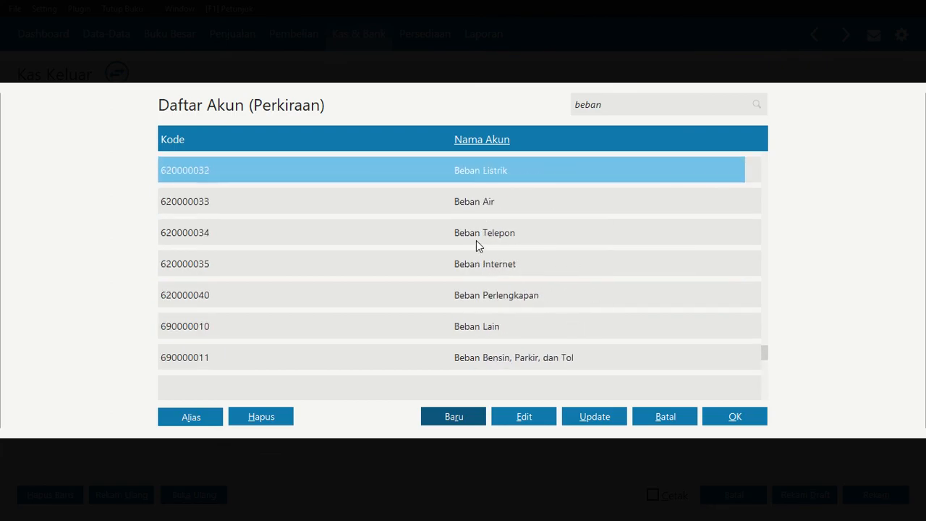
{"action": "key", "text": "Up"}
{"action": "key", "text": "Up"}
{"action": "key", "text": "Up"}
{"action": "key", "text": "Up"}
{"action": "key", "text": "Up"}
{"action": "key", "text": "Up"}
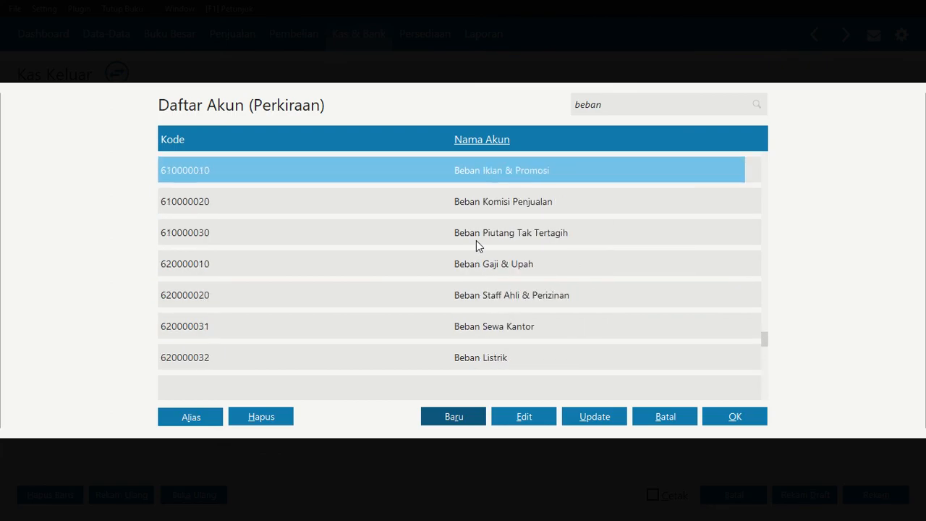
{"action": "key", "text": "Up"}
{"action": "key", "text": "Up"}
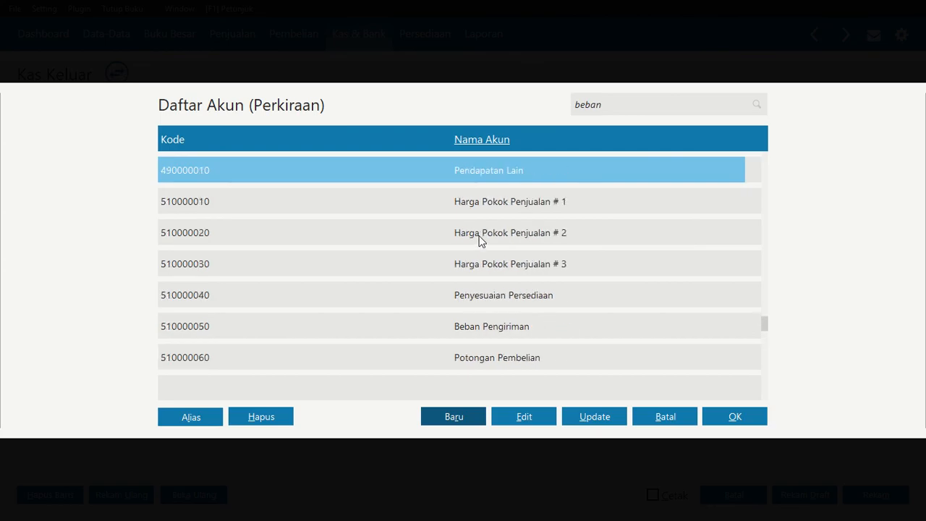
{"action": "key", "text": "Down"}
{"action": "key", "text": "Down"}
{"action": "key", "text": "Down"}
{"action": "key", "text": "Down"}
{"action": "key", "text": "Down"}
{"action": "key", "text": "Down"}
{"action": "key", "text": "Down"}
{"action": "key", "text": "Down"}
{"action": "key", "text": "Down"}
{"action": "key", "text": "Down"}
{"action": "key", "text": "Down"}
{"action": "key", "text": "Down"}
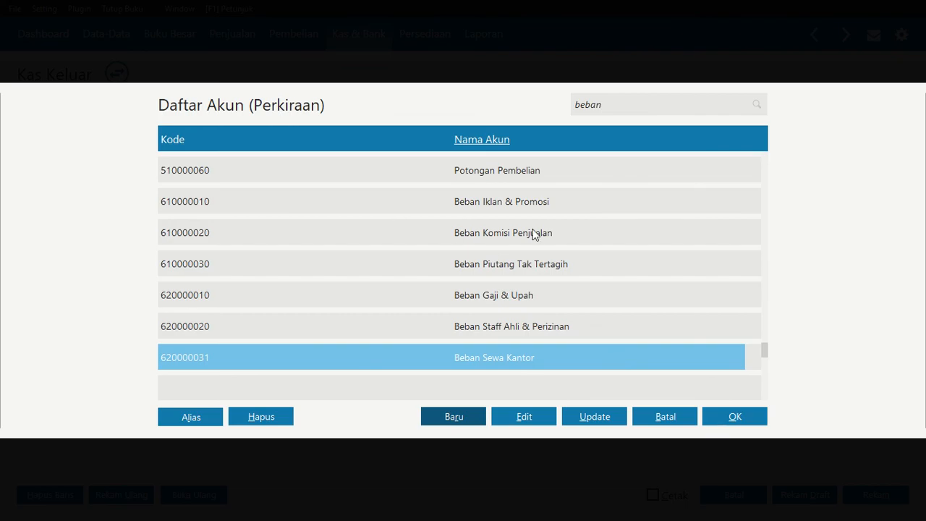
{"action": "key", "text": "Down"}
{"action": "key", "text": "Down"}
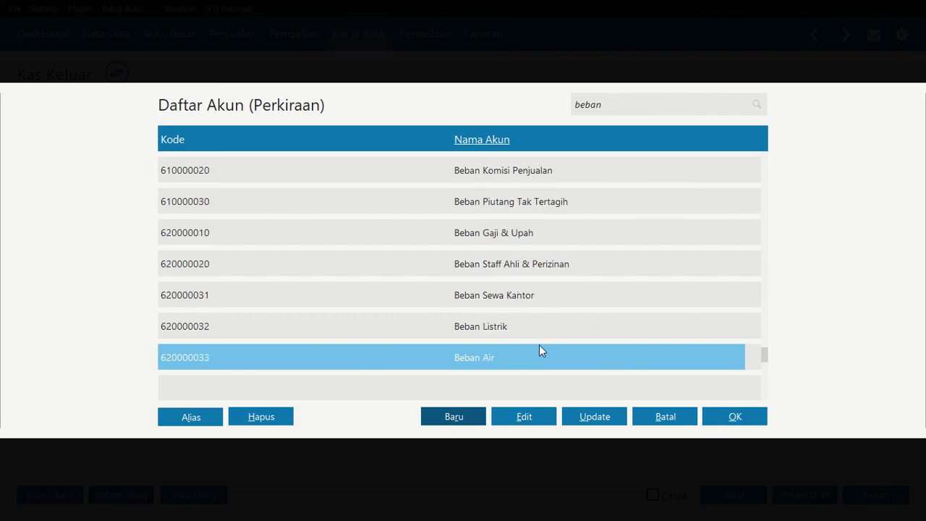
{"action": "key", "text": "Down"}
{"action": "key", "text": "Down"}
{"action": "key", "text": "Down"}
{"action": "key", "text": "Down"}
{"action": "key", "text": "Down"}
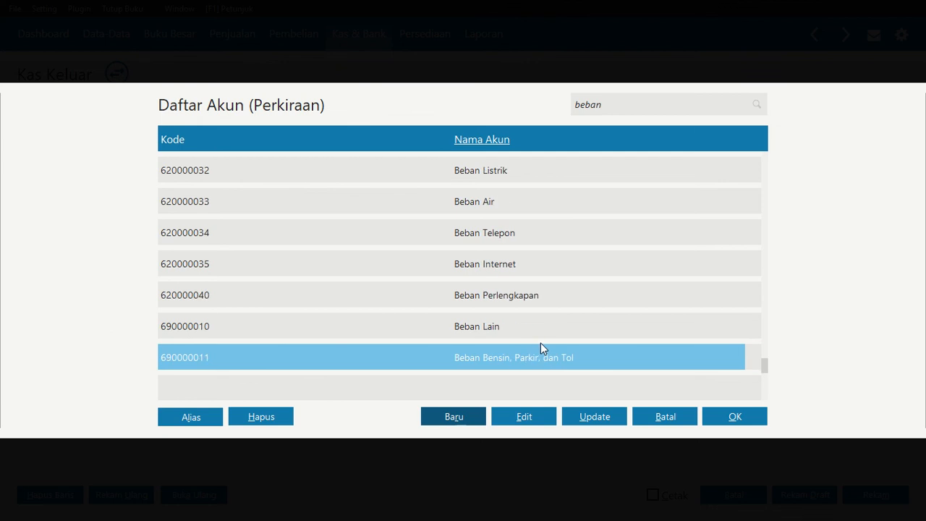
Edit the Beban Lain account, rename it Beban Keamanan Kantor and save it
{"action": "left_click", "coordinate": [498, 326]}
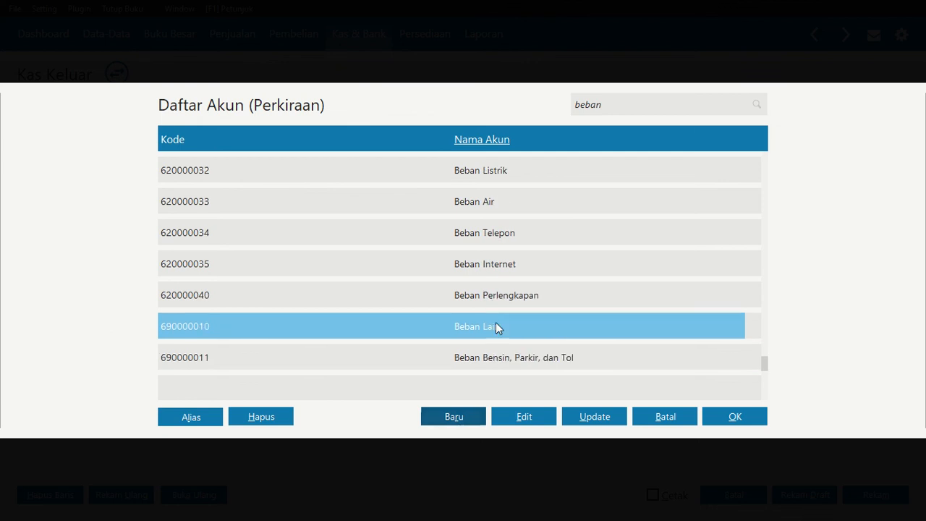
{"action": "left_click", "coordinate": [521, 414]}
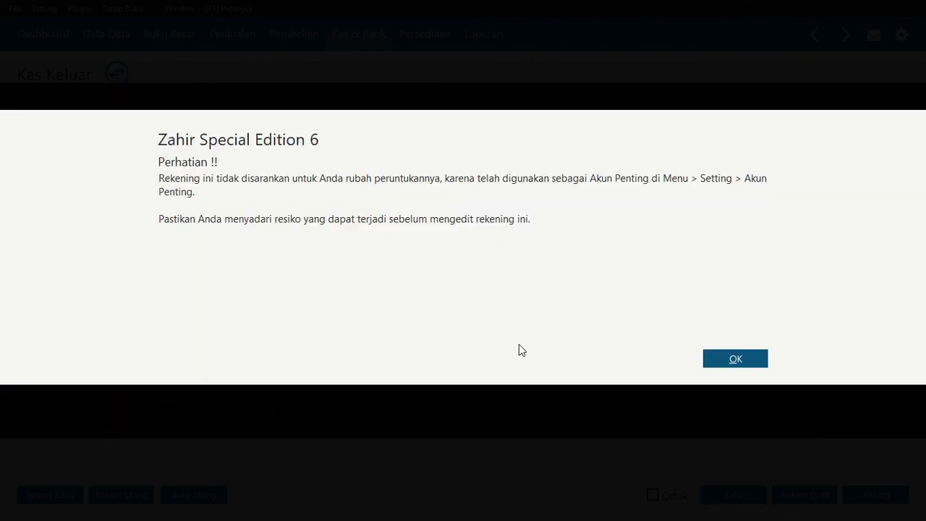
{"action": "left_click", "coordinate": [751, 361]}
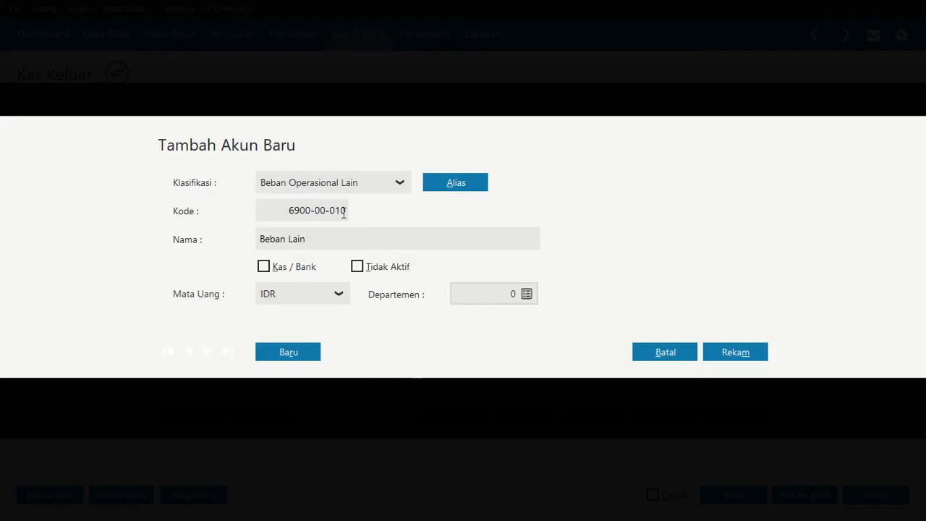
{"action": "left_click", "coordinate": [333, 240]}
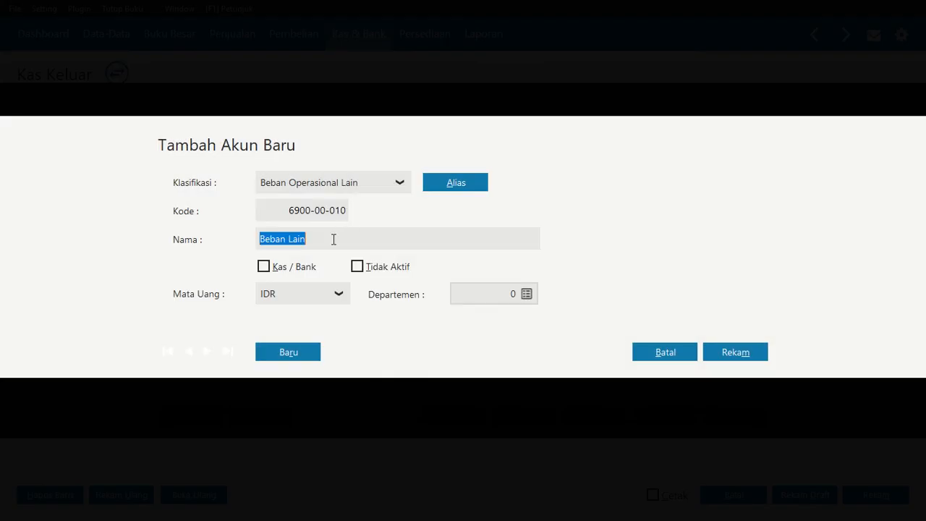
{"action": "double_click", "coordinate": [333, 241]}
{"action": "key", "text": "BackSpace"}
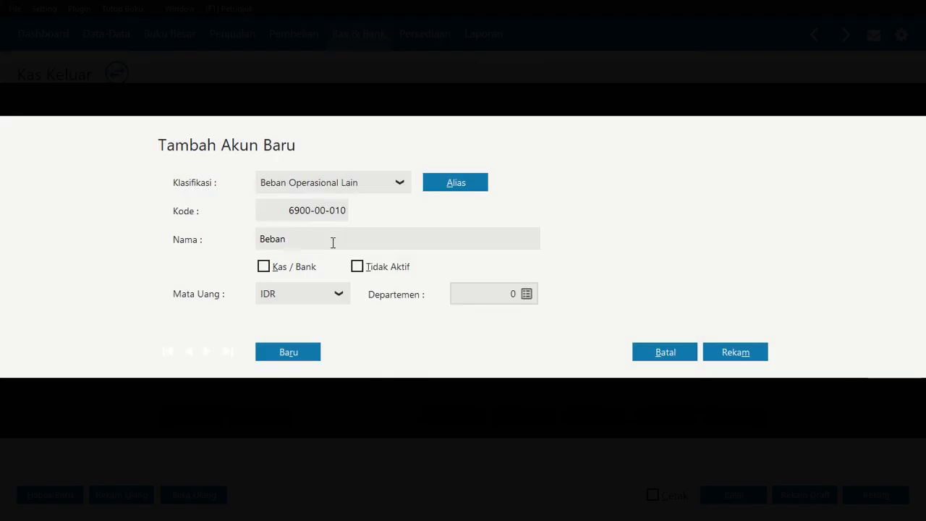
{"action": "type", "text": "KEama"}
{"action": "key", "text": "BackSpace"}
{"action": "key", "text": "BackSpace"}
{"action": "key", "text": "BackSpace"}
{"action": "type", "text": "mana"}
{"action": "key", "text": "BackSpace"}
{"action": "key", "text": "BackSpace"}
{"action": "key", "text": "BackSpace"}
{"action": "type", "text": "amanan Kantor"}
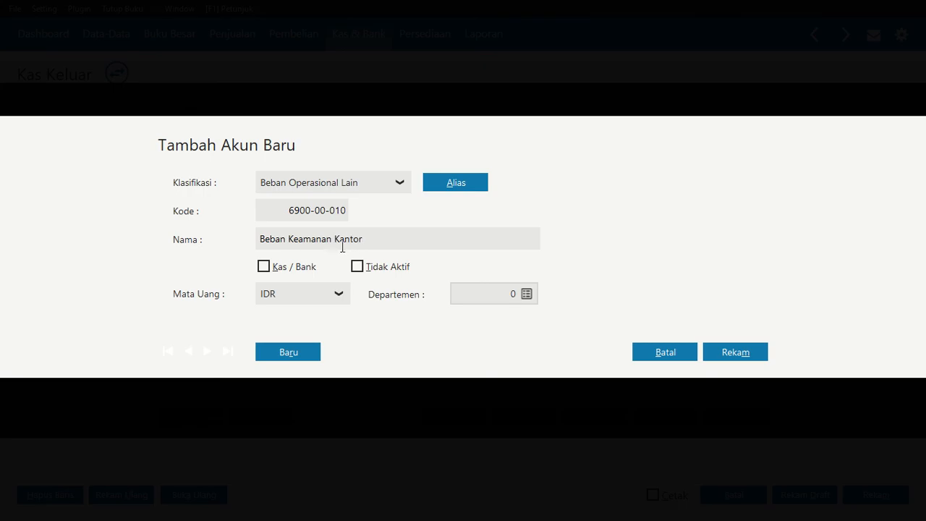
{"action": "left_click", "coordinate": [720, 356]}
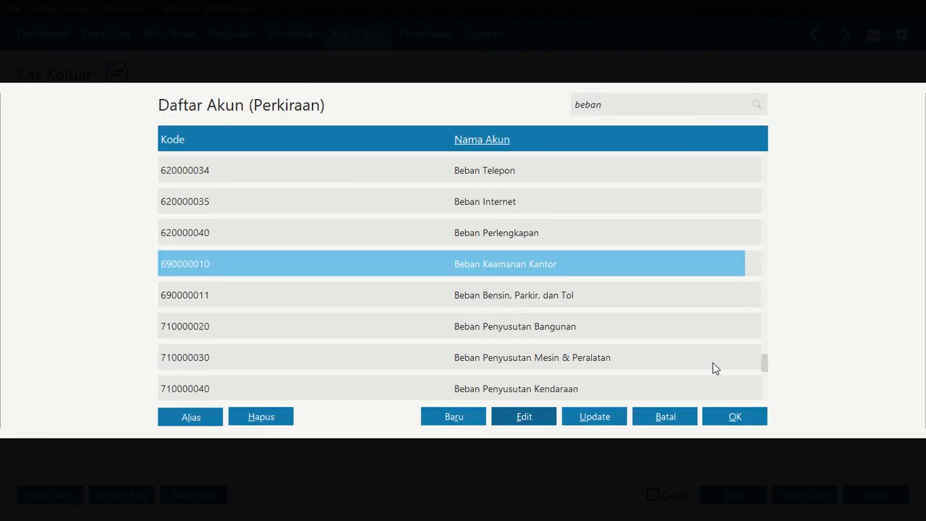
Allocate Rp 200.000 to Beban Keamanan Kantor, fill in the payment total, record the cash-out transaction and leave the blank form
{"action": "left_click", "coordinate": [724, 416]}
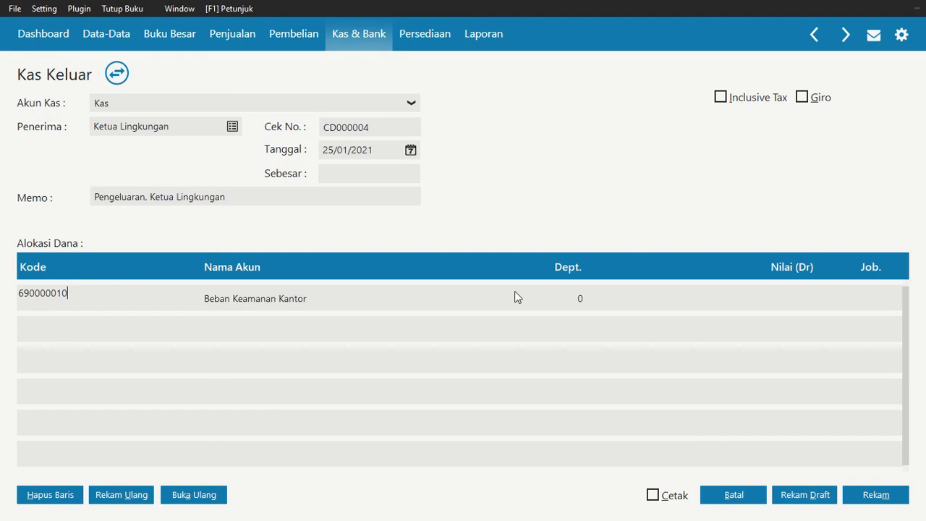
{"action": "left_click", "coordinate": [519, 303]}
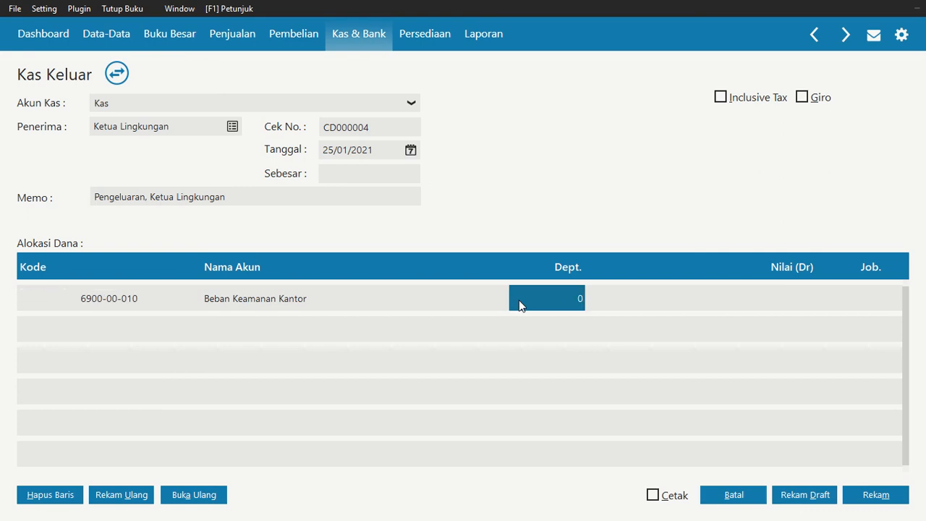
{"action": "key", "text": "Tab"}
{"action": "type", "text": "200.0"}
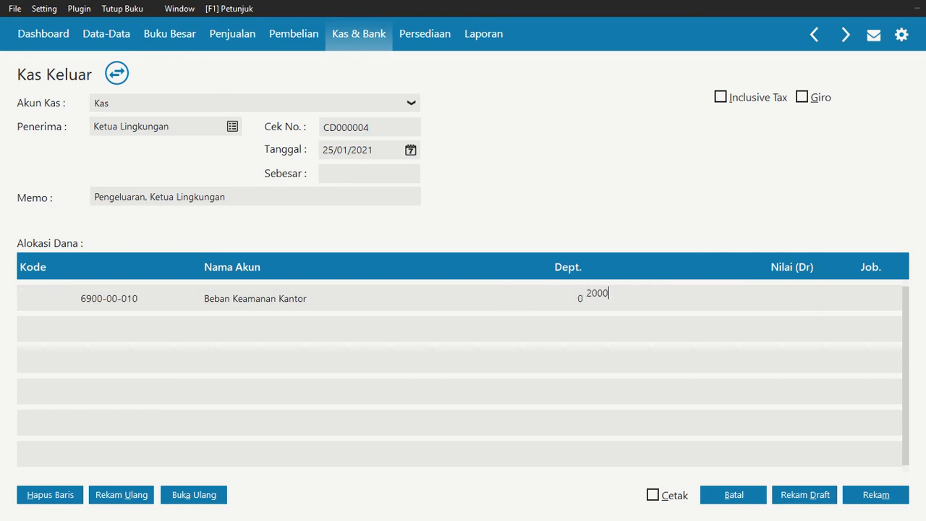
{"action": "type", "text": "00"}
{"action": "key", "text": "Tab"}
{"action": "left_click", "coordinate": [374, 180]}
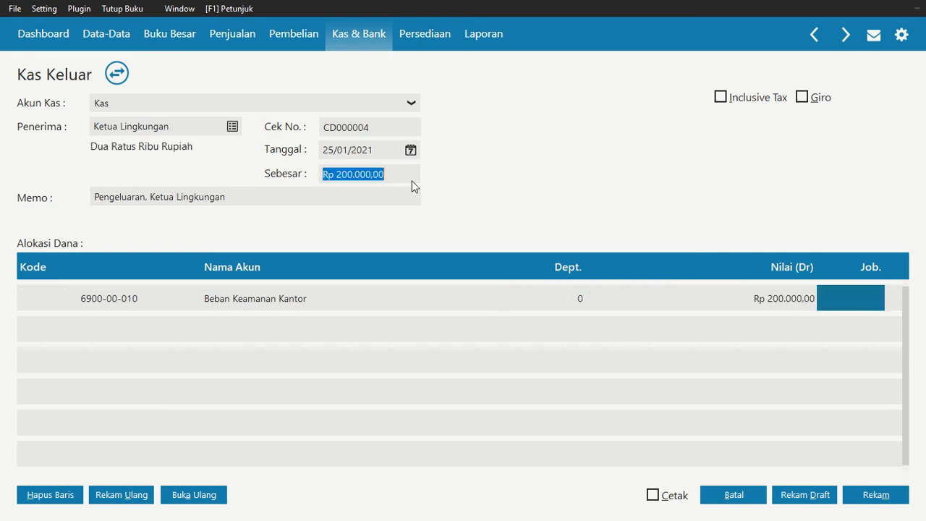
{"action": "left_click", "coordinate": [876, 499]}
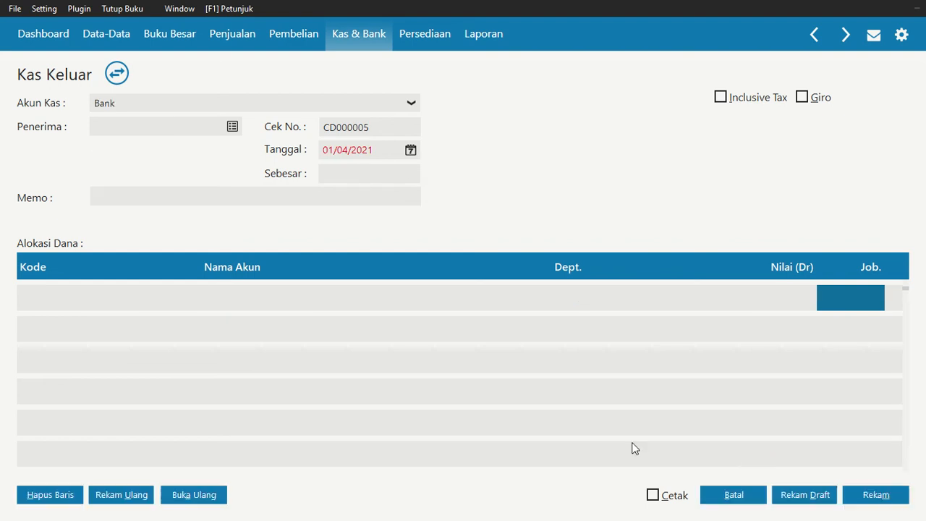
{"action": "left_click", "coordinate": [744, 490]}
Check the 29 January transaction in the Nitro Pro assignment PDF and start a new Zahir cash-out entry paid from Kas
{"action": "key", "text": "alt+Tab"}
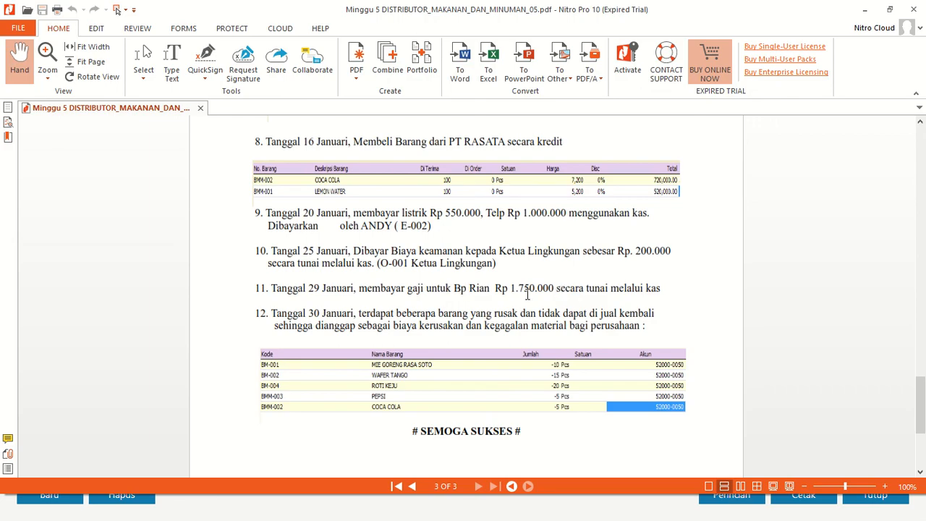
{"action": "key", "text": "alt+Tab"}
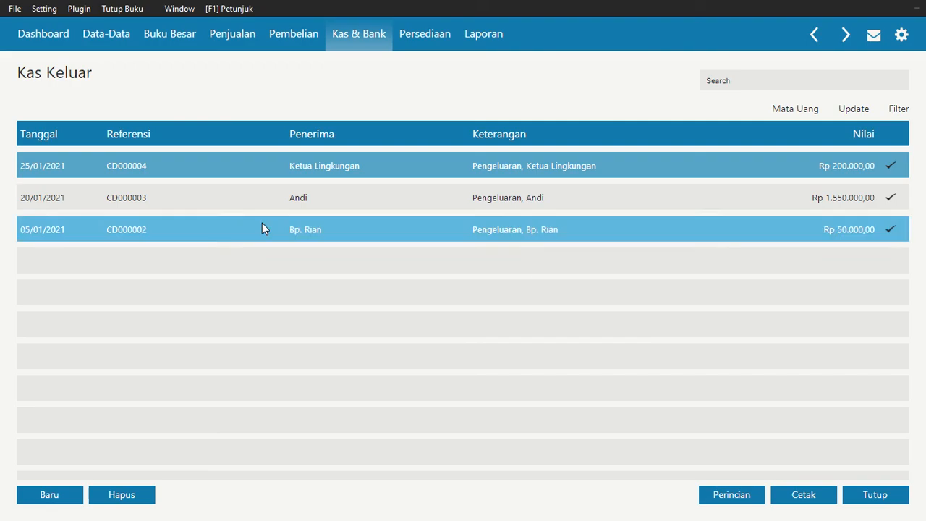
{"action": "left_click", "coordinate": [860, 495]}
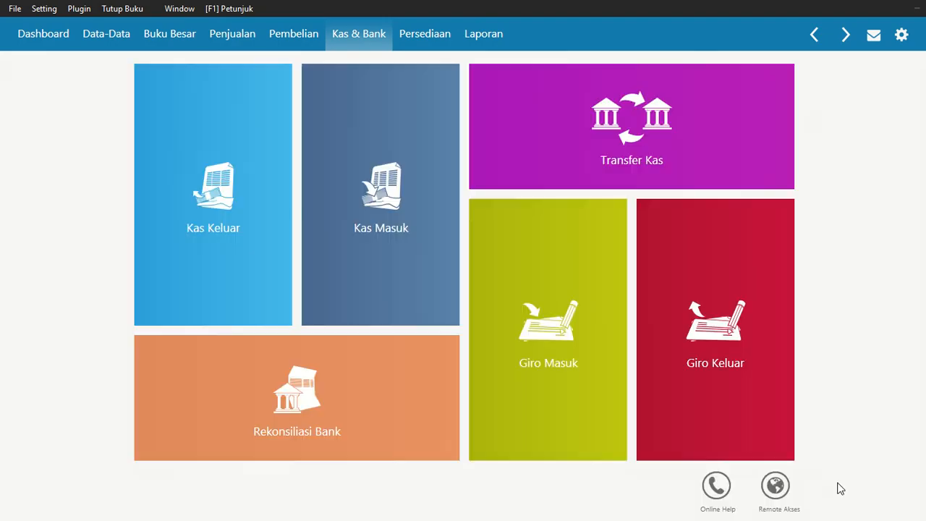
{"action": "left_click", "coordinate": [197, 176]}
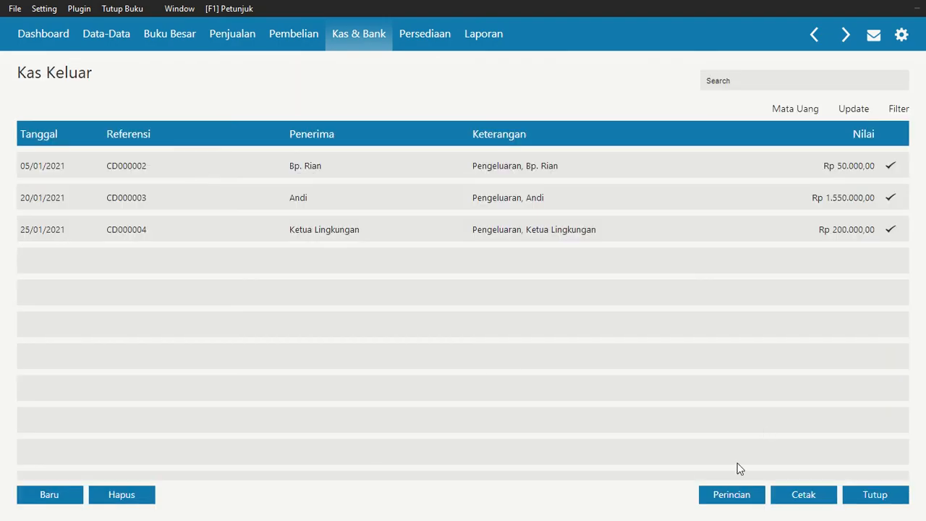
{"action": "left_click", "coordinate": [45, 494]}
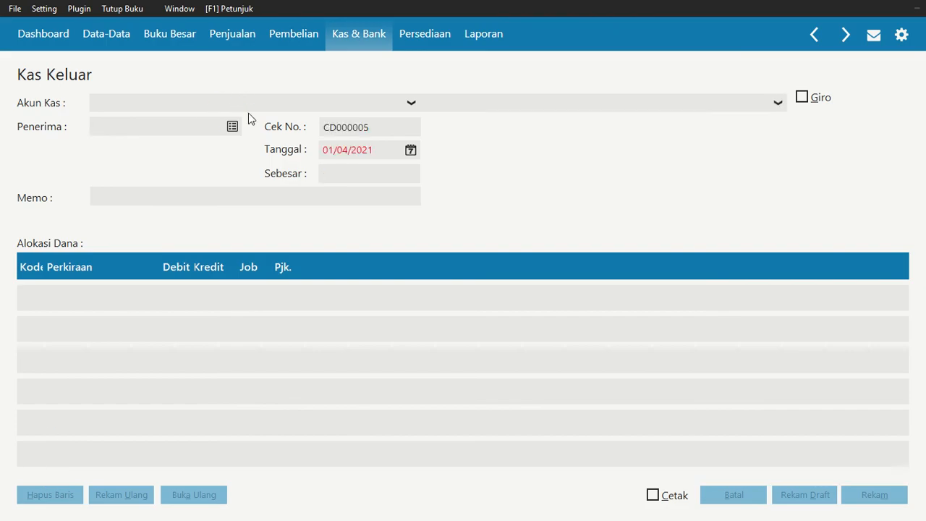
{"action": "left_click", "coordinate": [249, 110]}
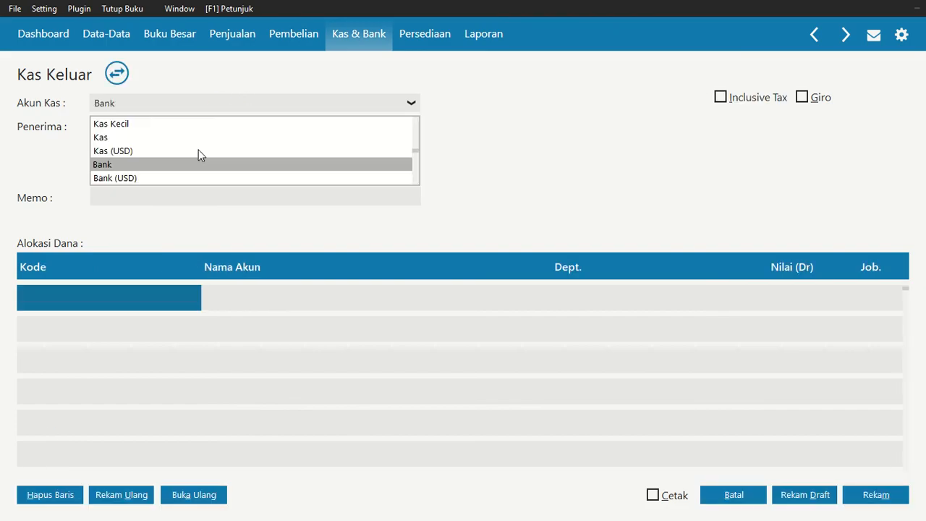
{"action": "left_click", "coordinate": [164, 137]}
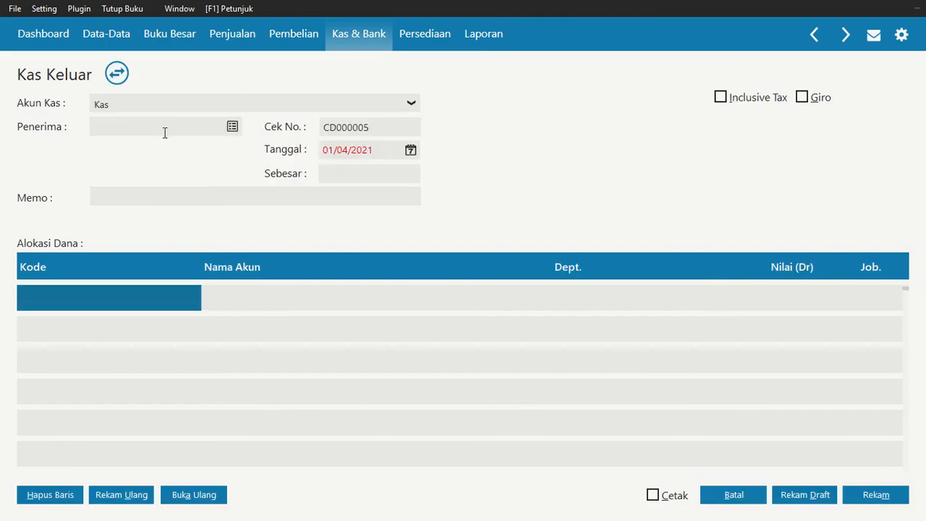
Choose the employee named in the salary transaction as the payment recipient, declining to copy the earlier payment
{"action": "left_click", "coordinate": [238, 126]}
{"action": "key", "text": "Down"}
{"action": "key", "text": "Down"}
{"action": "key", "text": "Down"}
{"action": "key", "text": "Down"}
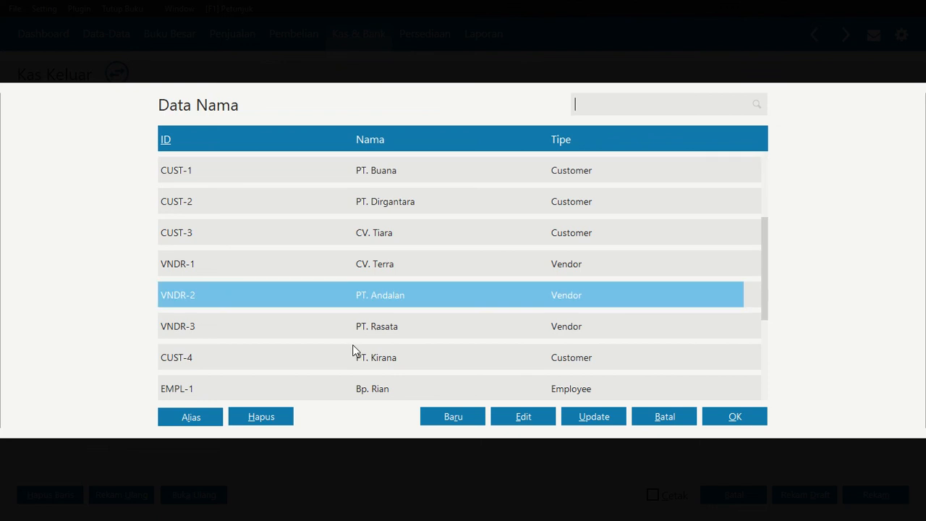
{"action": "key", "text": "Down"}
{"action": "key", "text": "Down"}
{"action": "key", "text": "Down"}
{"action": "key", "text": "Down"}
{"action": "key", "text": "Down"}
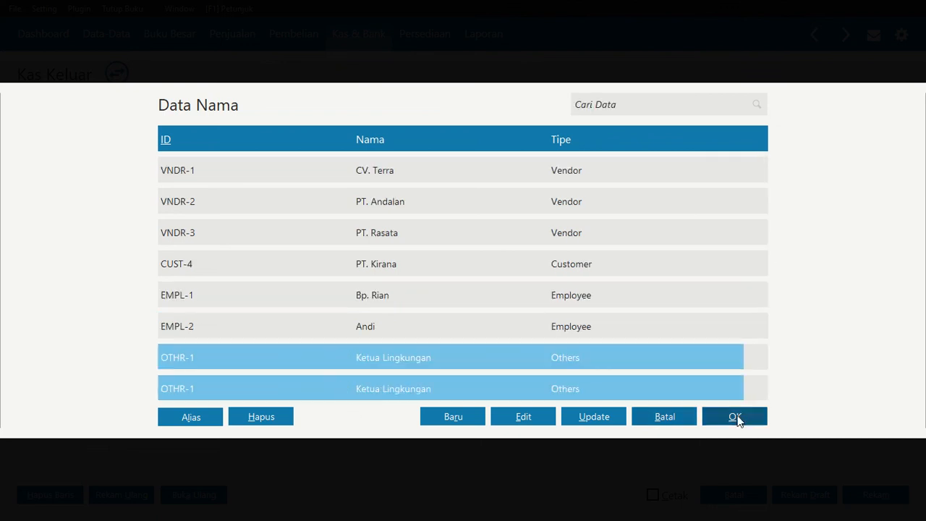
{"action": "left_click", "coordinate": [717, 407]}
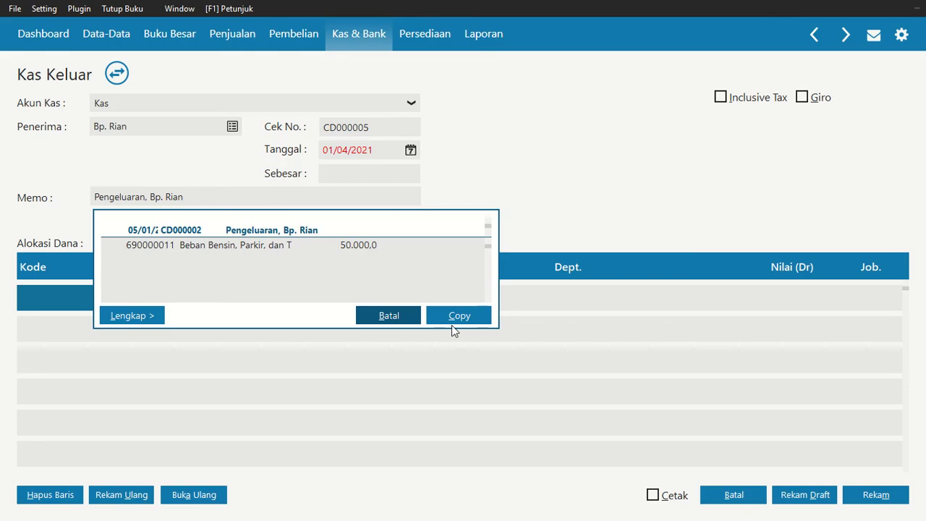
{"action": "left_click", "coordinate": [391, 317]}
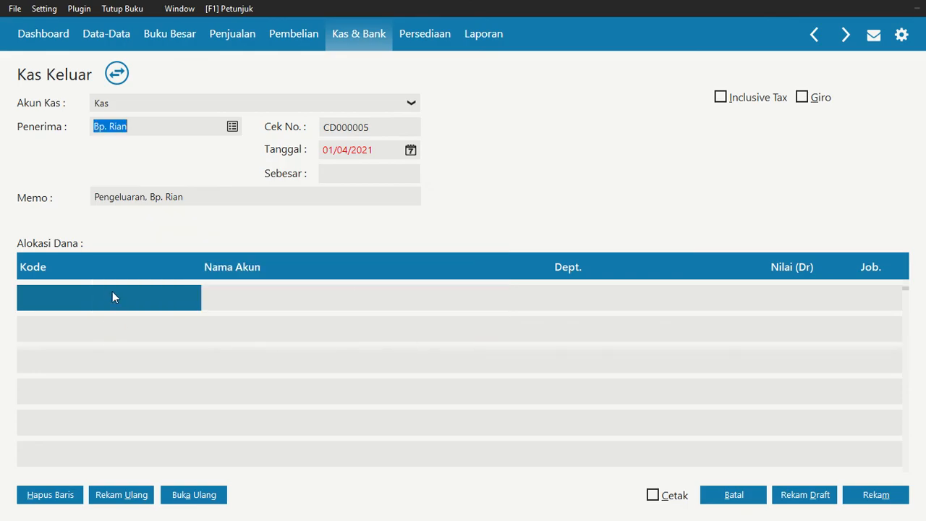
Set the salary payment's transaction date to 29/01/2021
{"action": "left_click", "coordinate": [411, 150]}
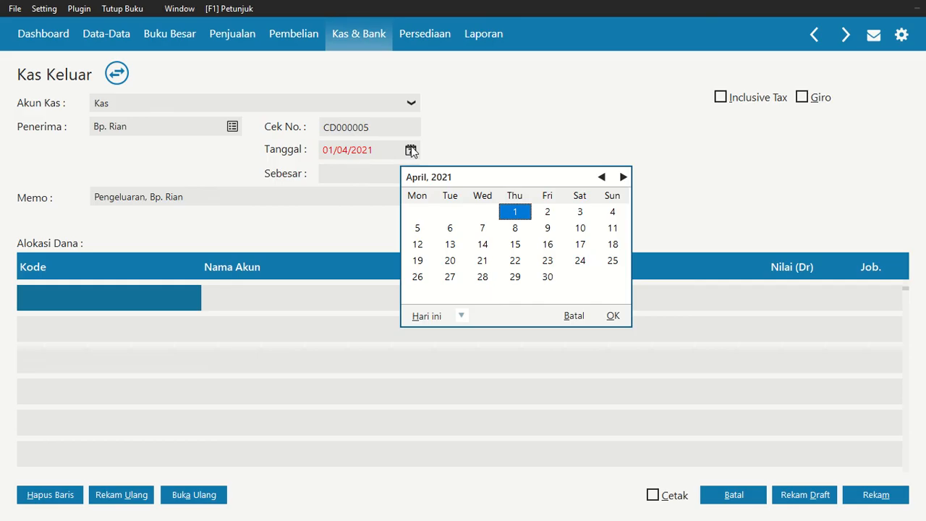
{"action": "left_click", "coordinate": [602, 177]}
{"action": "left_click", "coordinate": [602, 178]}
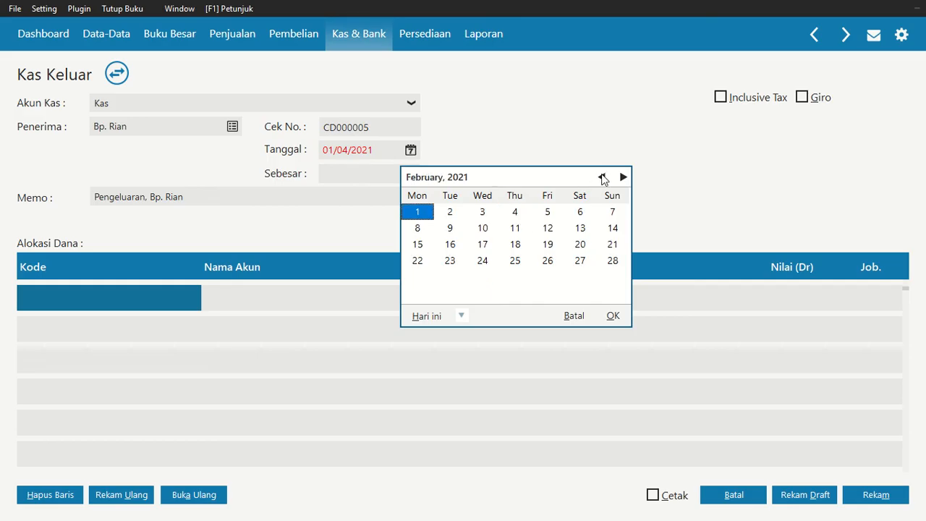
{"action": "left_click", "coordinate": [602, 177]}
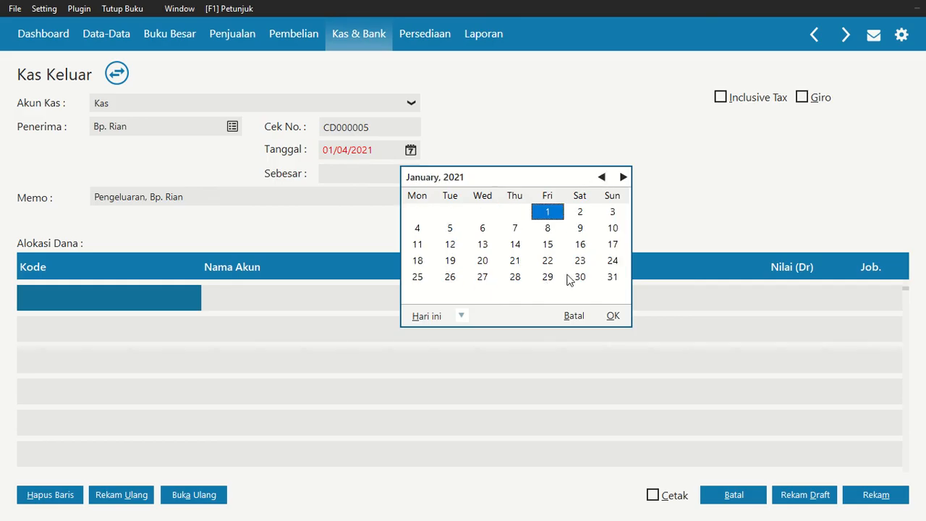
{"action": "left_click", "coordinate": [548, 277]}
{"action": "left_click", "coordinate": [617, 315]}
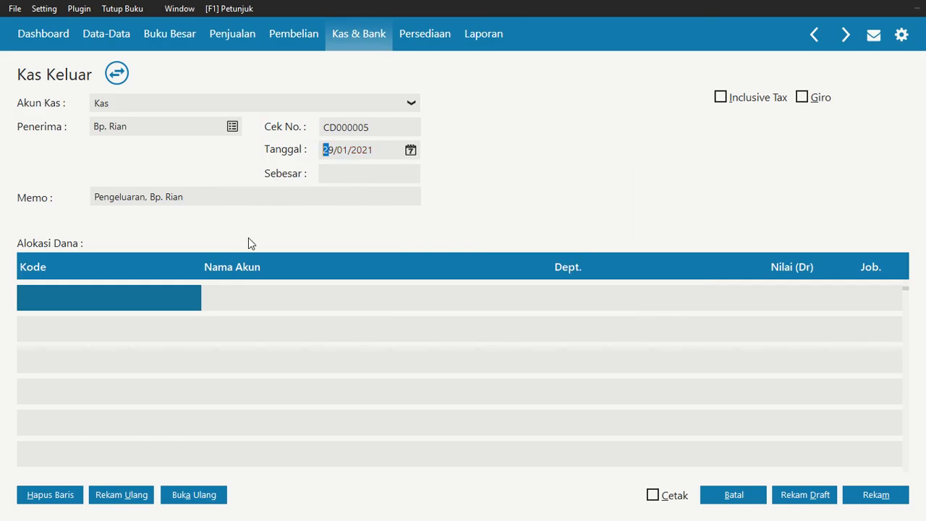
Find Beban Gaji & Upah by searching the account list for "beban" and use it as the payment's first allocation account
{"action": "left_click", "coordinate": [104, 304]}
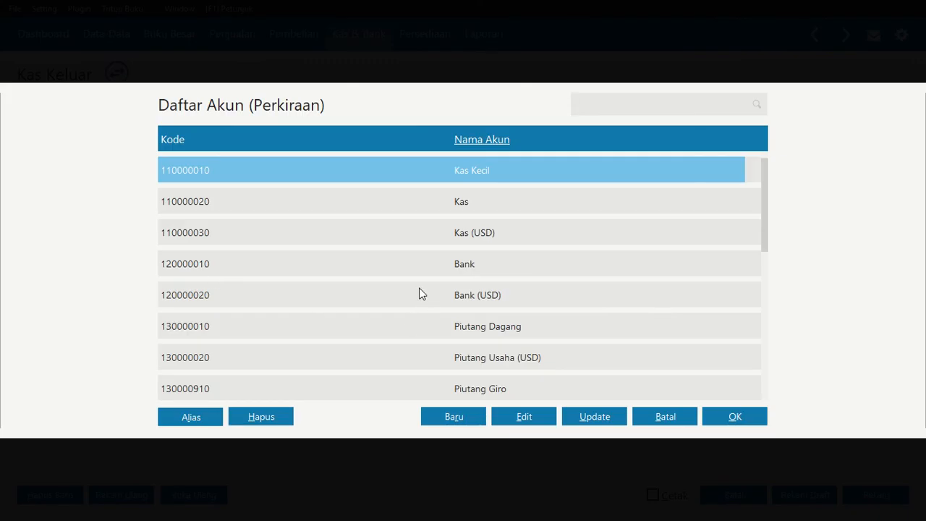
{"action": "left_click", "coordinate": [487, 141]}
{"action": "scroll", "coordinate": [476, 304], "scroll_direction": "down", "scroll_amount": 5}
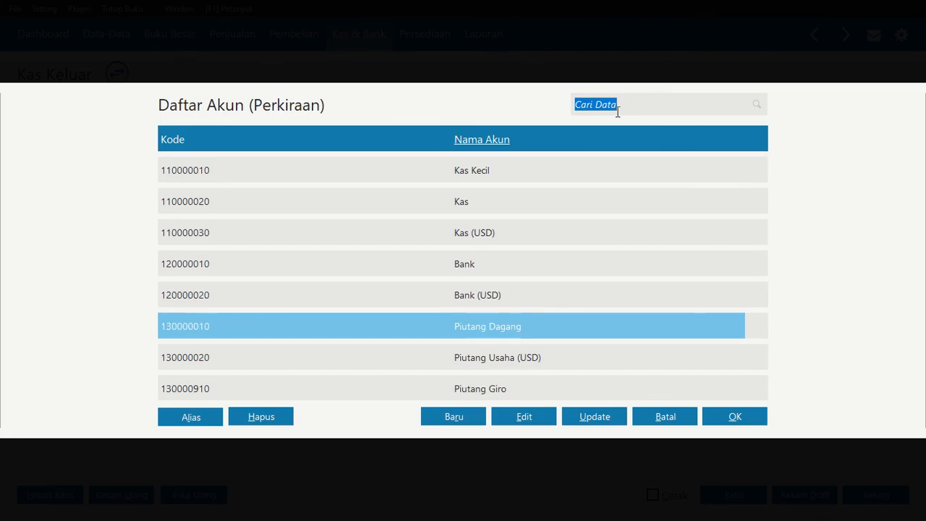
{"action": "type", "text": "beban"}
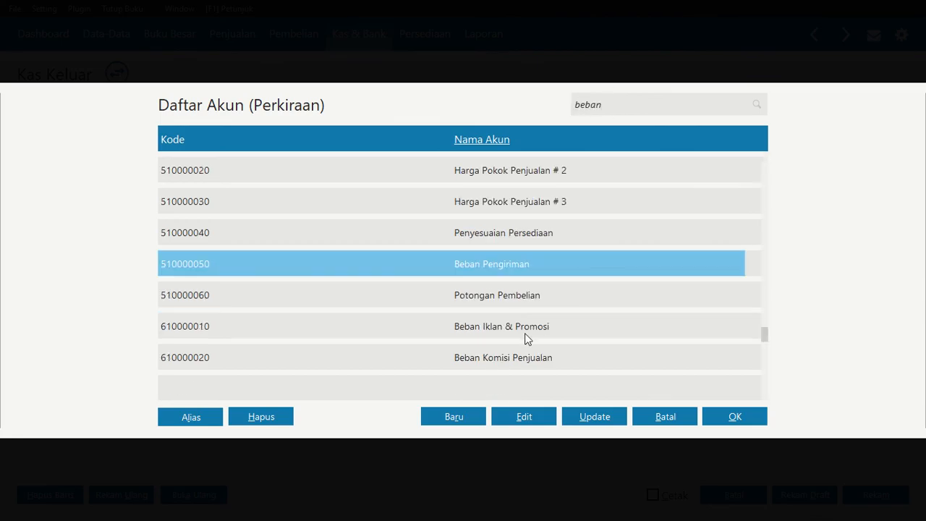
{"action": "scroll", "coordinate": [526, 339], "scroll_direction": "down", "scroll_amount": 7}
{"action": "left_click", "coordinate": [516, 296]}
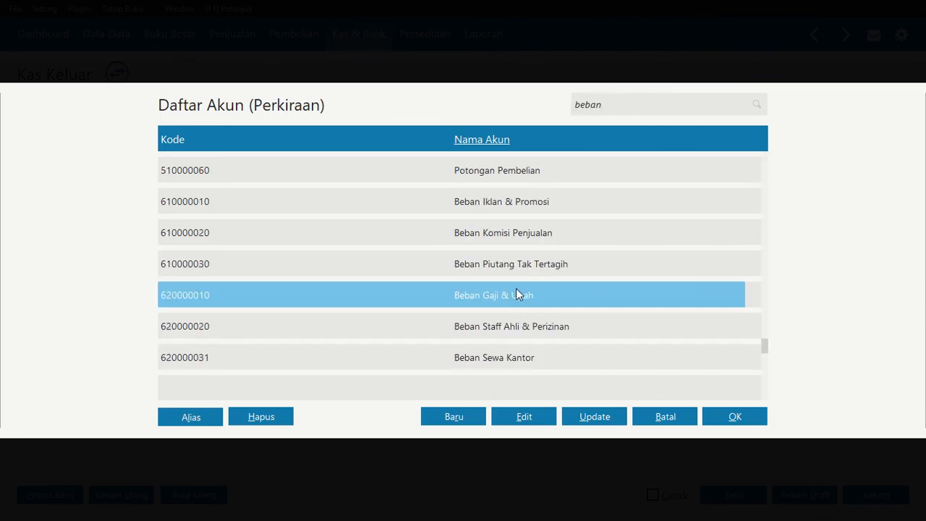
{"action": "left_click", "coordinate": [713, 417]}
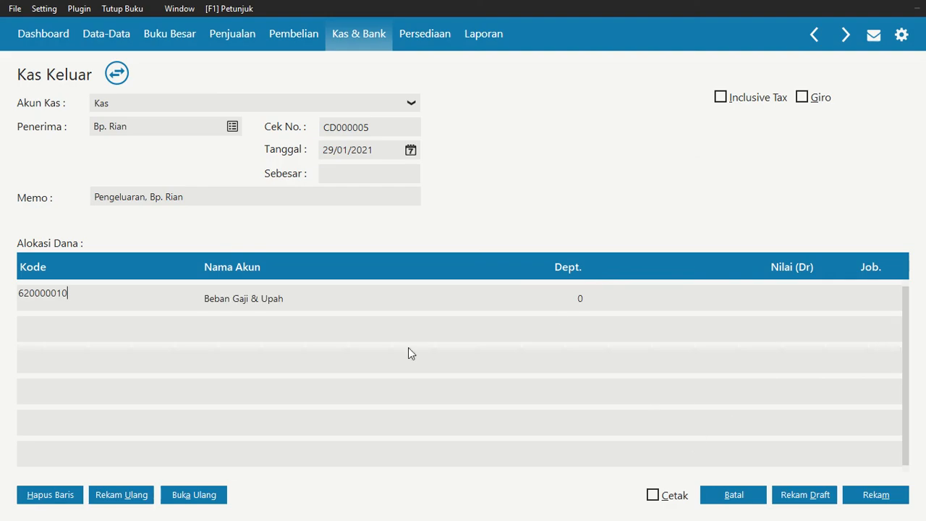
Allocate Rp 1.750.000 to Beban Gaji & Upah, fill in the payment total, record the payment and close the cash-out form and list
{"action": "left_click", "coordinate": [767, 305]}
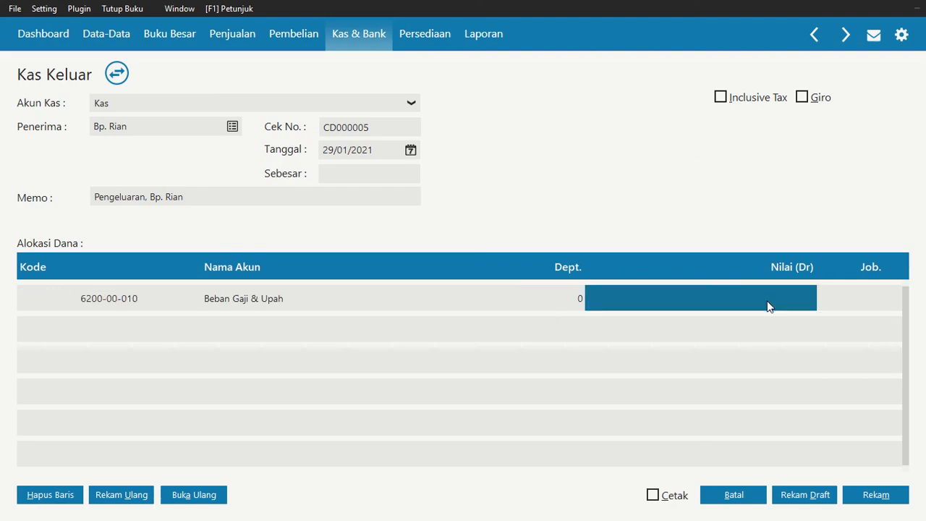
{"action": "type", "text": "1750000"}
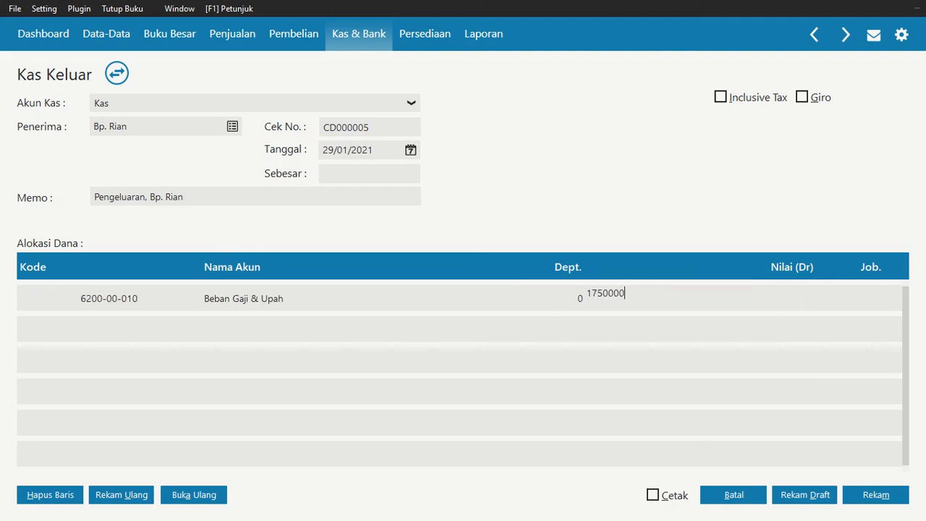
{"action": "key", "text": "Tab"}
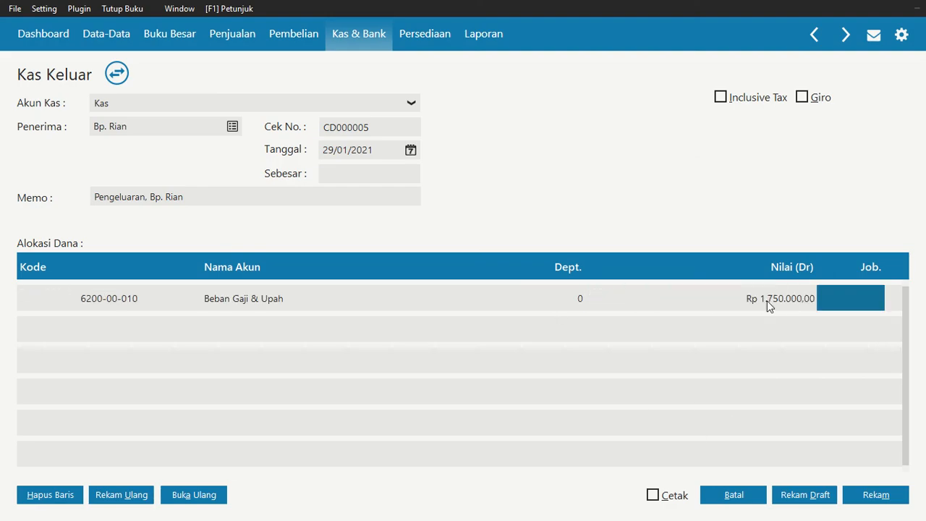
{"action": "left_click", "coordinate": [345, 171]}
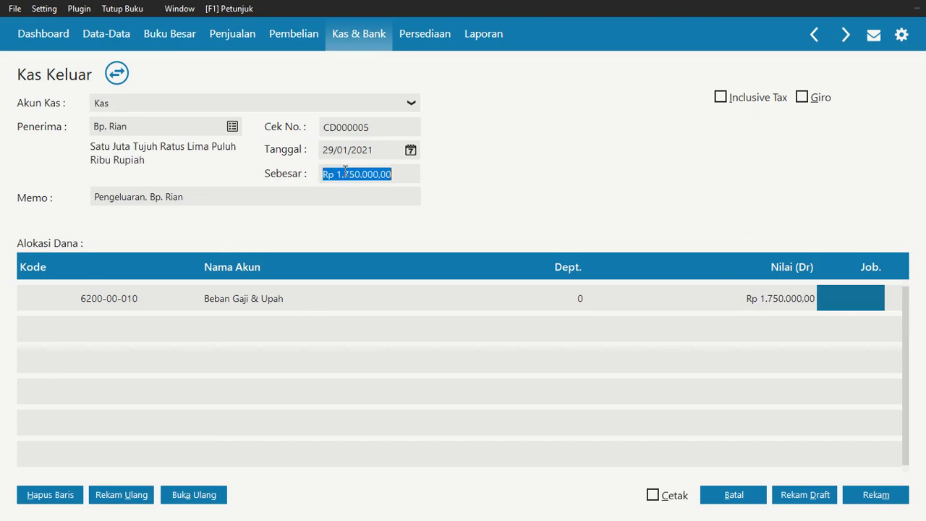
{"action": "left_click", "coordinate": [877, 494]}
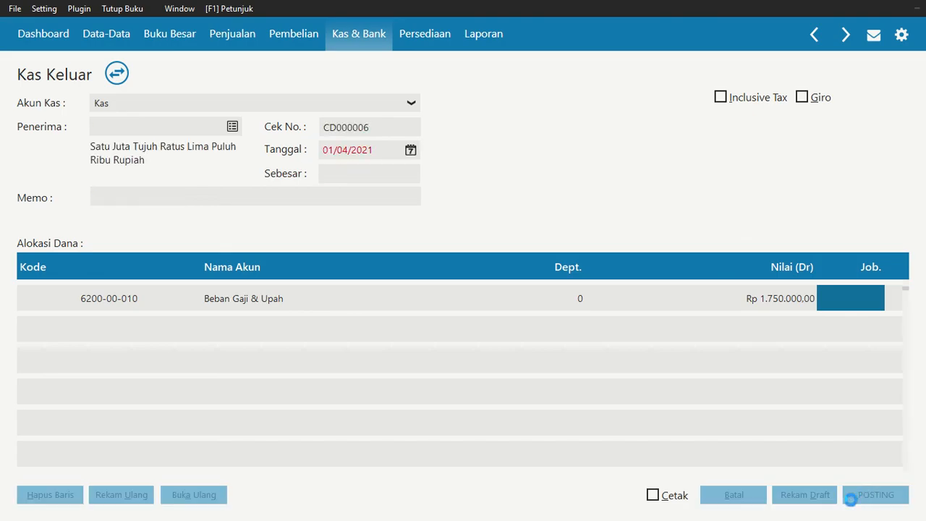
{"action": "left_click", "coordinate": [733, 495]}
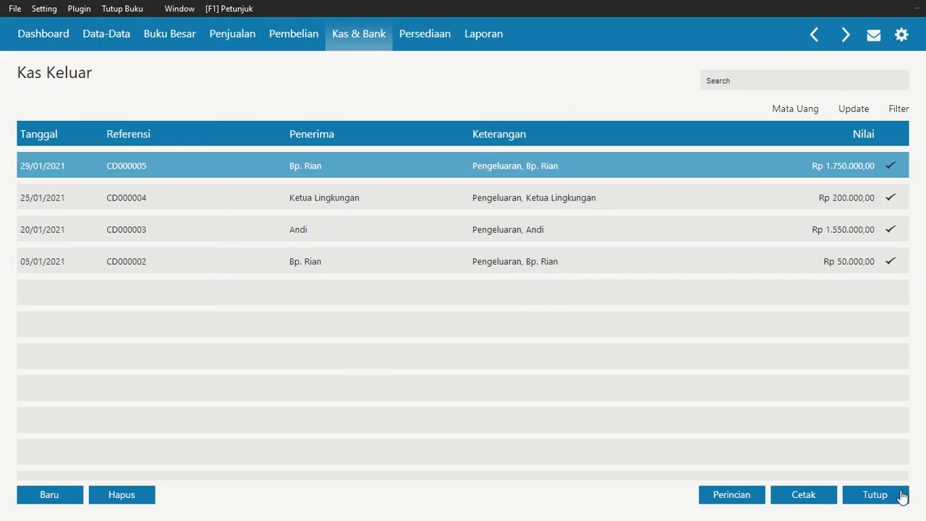
{"action": "left_click", "coordinate": [903, 496]}
Check the 30 January damaged-goods transaction in the Nitro Pro assignment PDF and start a new inventory adjustment in Zahir
{"action": "mouse_move", "coordinate": [347, 380]}
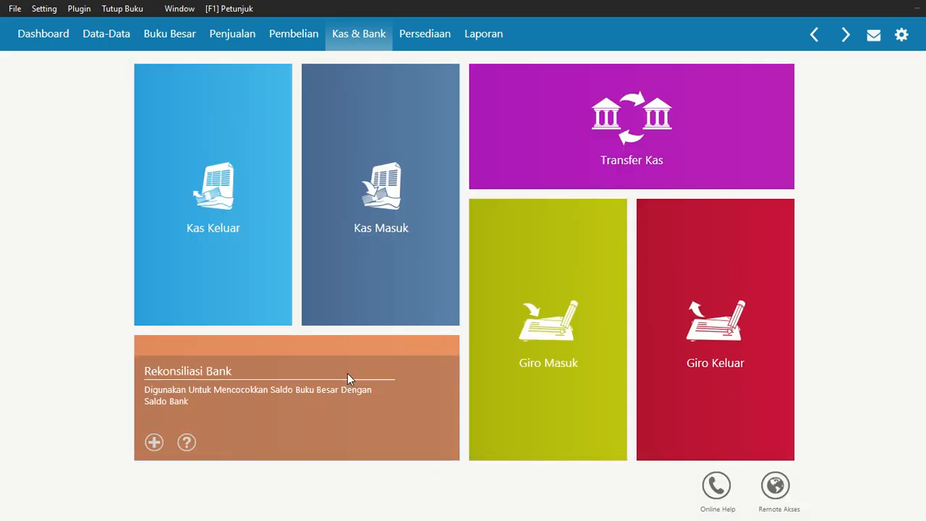
{"action": "key", "text": "alt+Tab"}
{"action": "scroll", "coordinate": [347, 374], "scroll_direction": "down", "scroll_amount": 2}
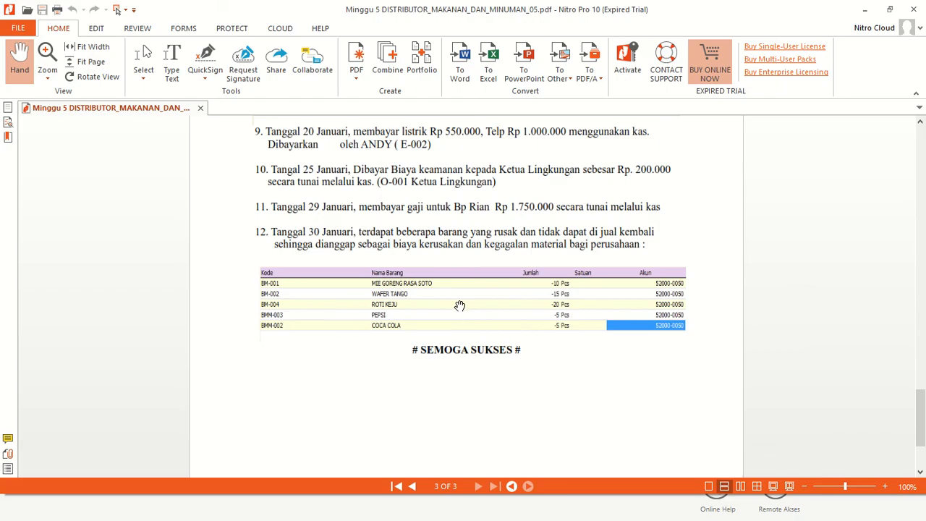
{"action": "key", "text": "alt+Tab"}
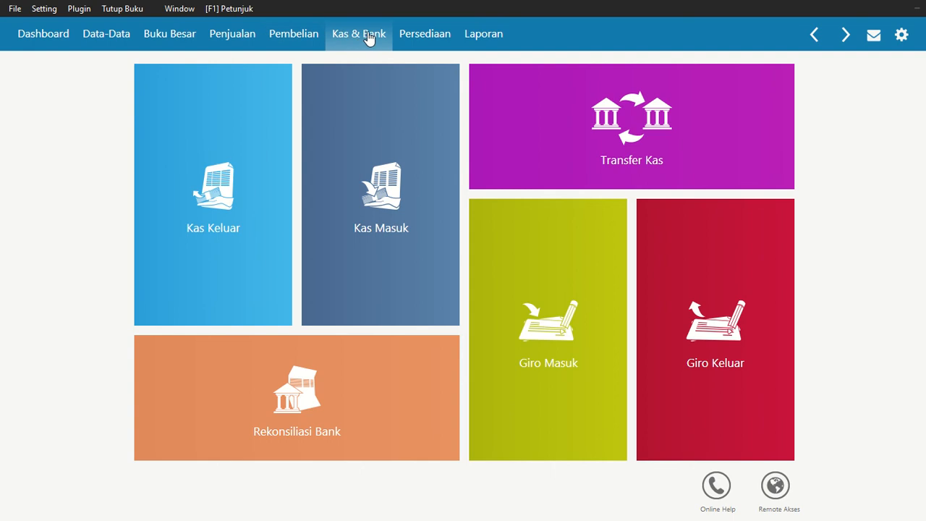
{"action": "left_click", "coordinate": [432, 43]}
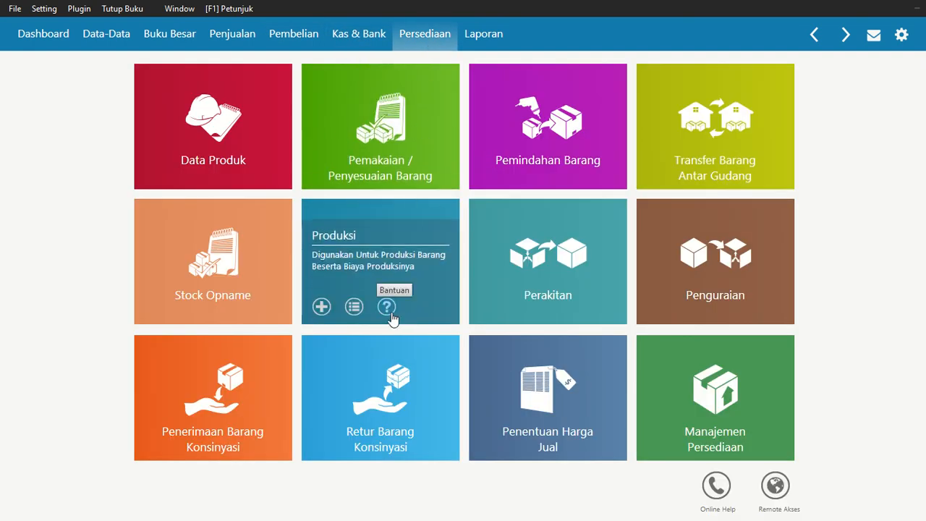
{"action": "mouse_move", "coordinate": [406, 137]}
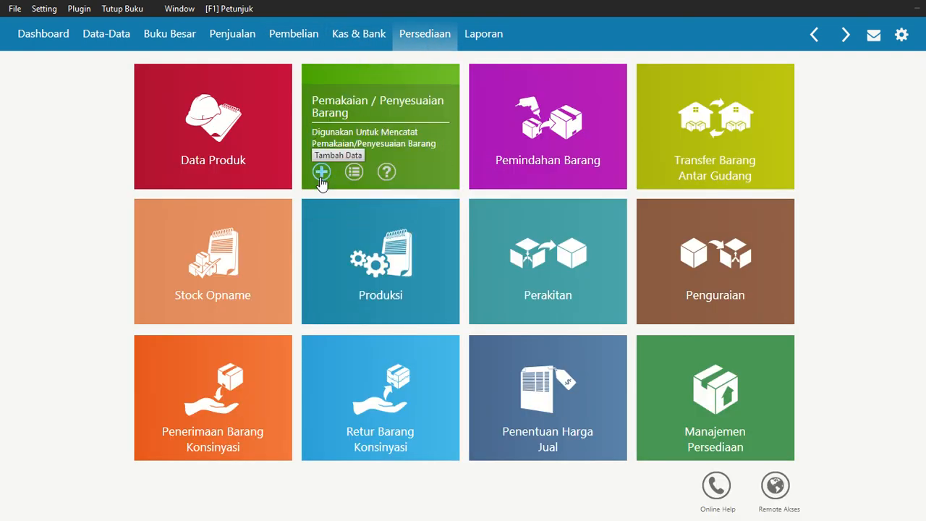
{"action": "left_click", "coordinate": [345, 131]}
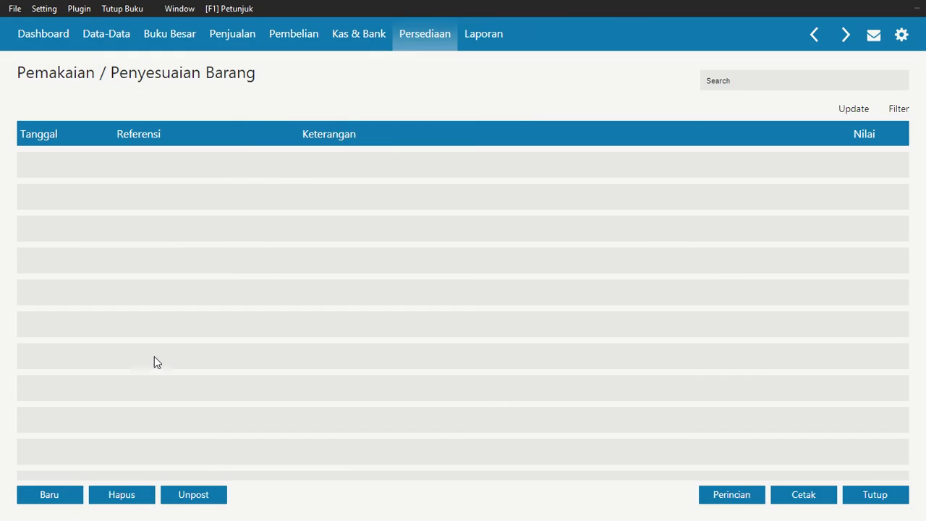
{"action": "left_click", "coordinate": [50, 492]}
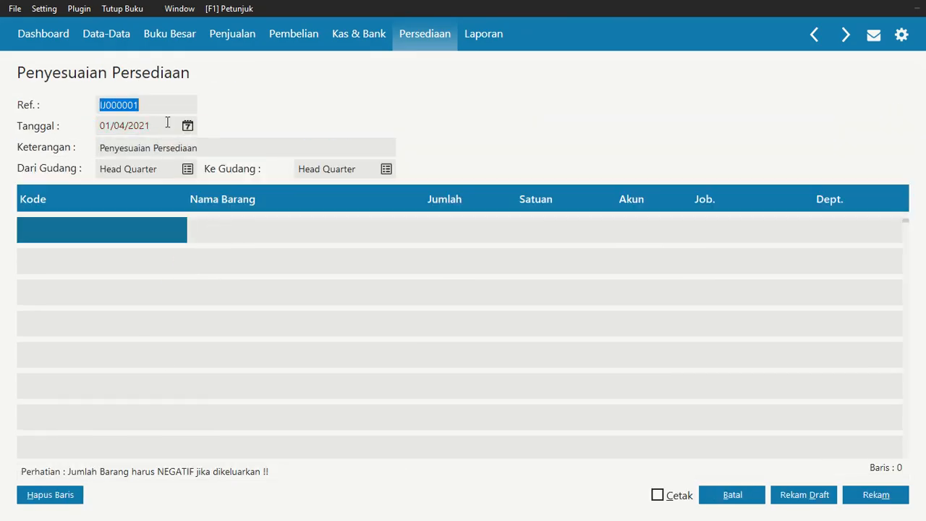
Set the inventory adjustment's date to 30/01/2021
{"action": "left_click", "coordinate": [188, 127]}
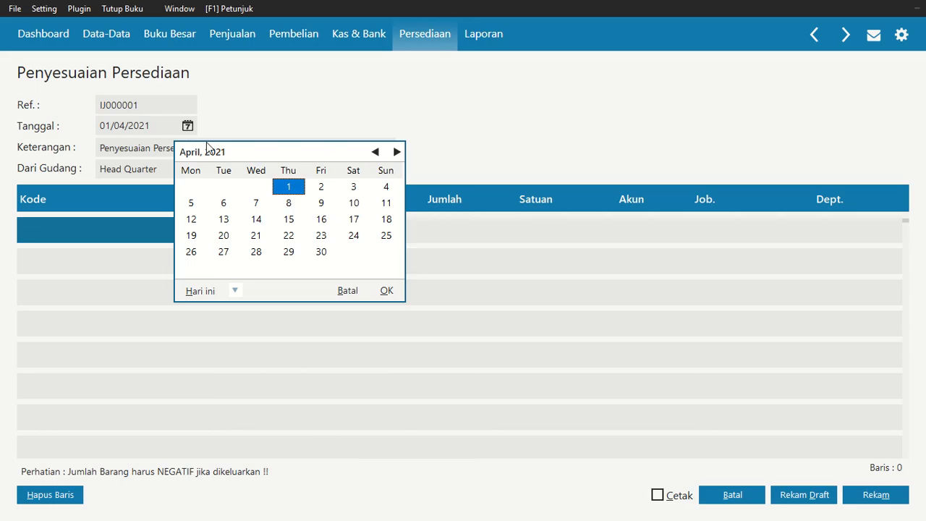
{"action": "double_click", "coordinate": [376, 153]}
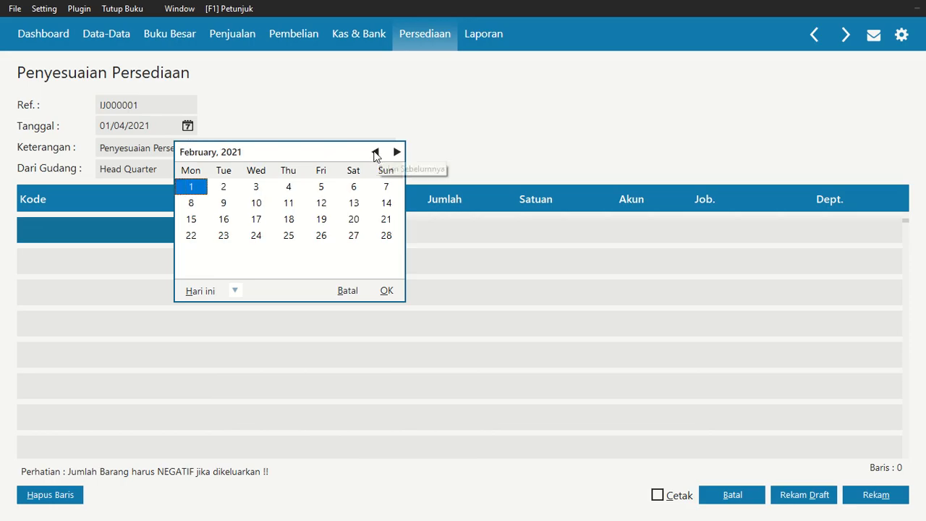
{"action": "left_click", "coordinate": [375, 152]}
{"action": "left_click", "coordinate": [354, 254]}
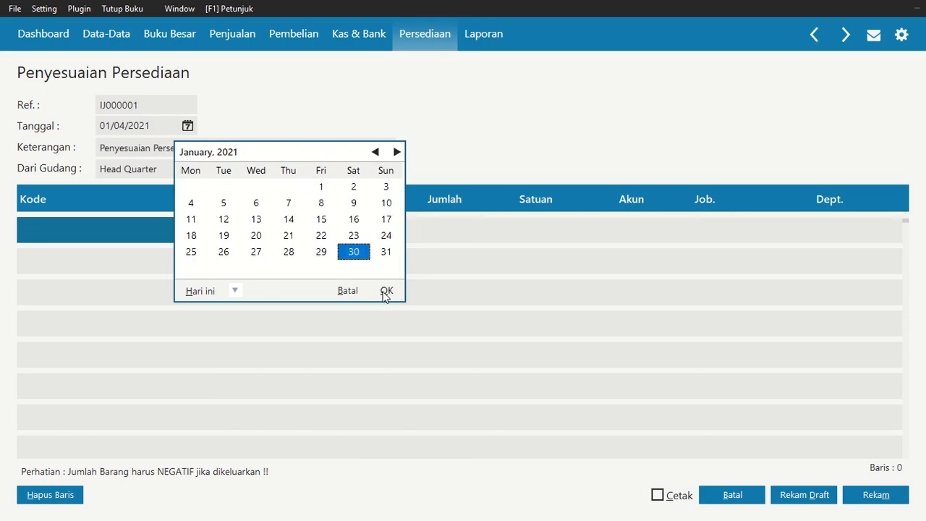
{"action": "left_click", "coordinate": [388, 291]}
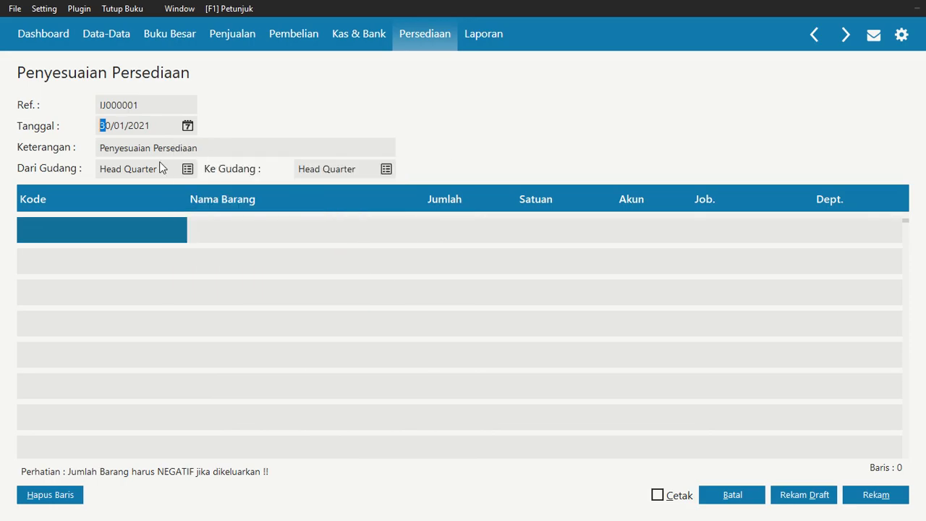
Add item BM-001 Mie Goreng Rasa Soto to the adjustment with a quantity of -10 Pcs
{"action": "double_click", "coordinate": [139, 241]}
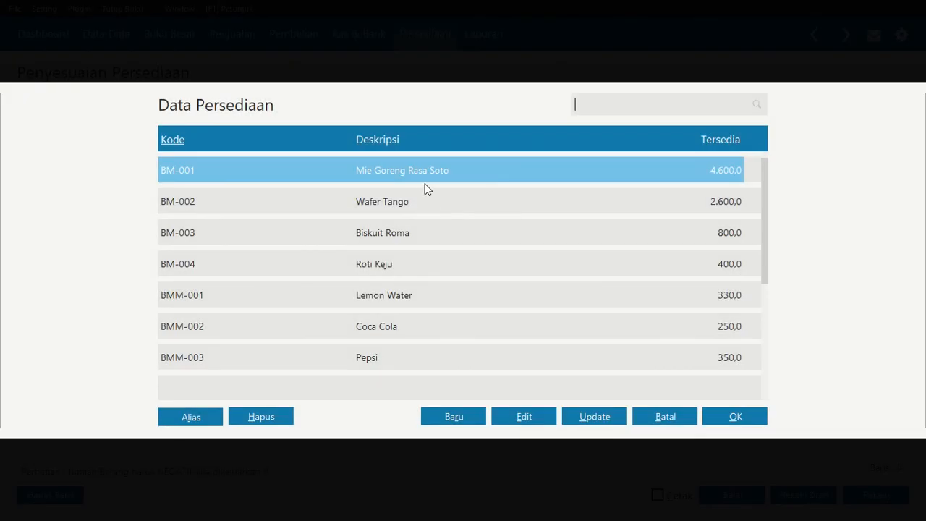
{"action": "left_click", "coordinate": [723, 409]}
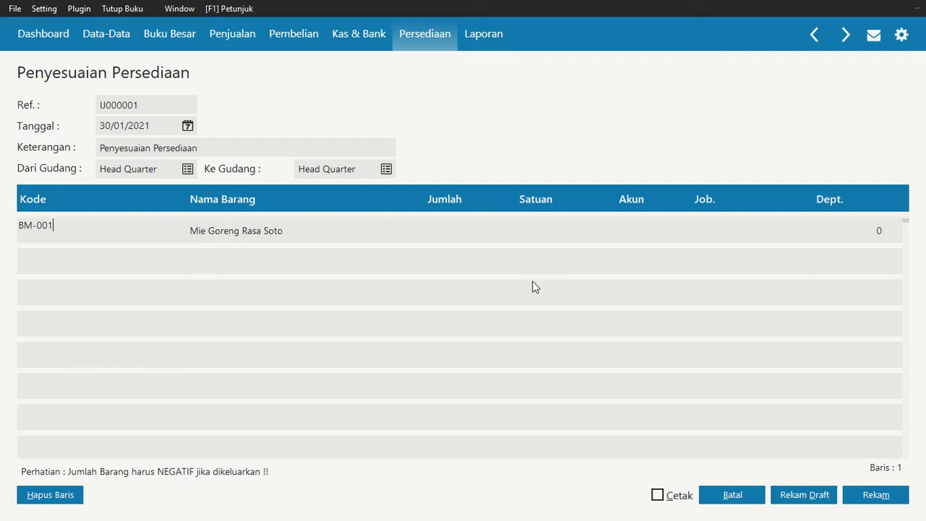
{"action": "left_click", "coordinate": [454, 230]}
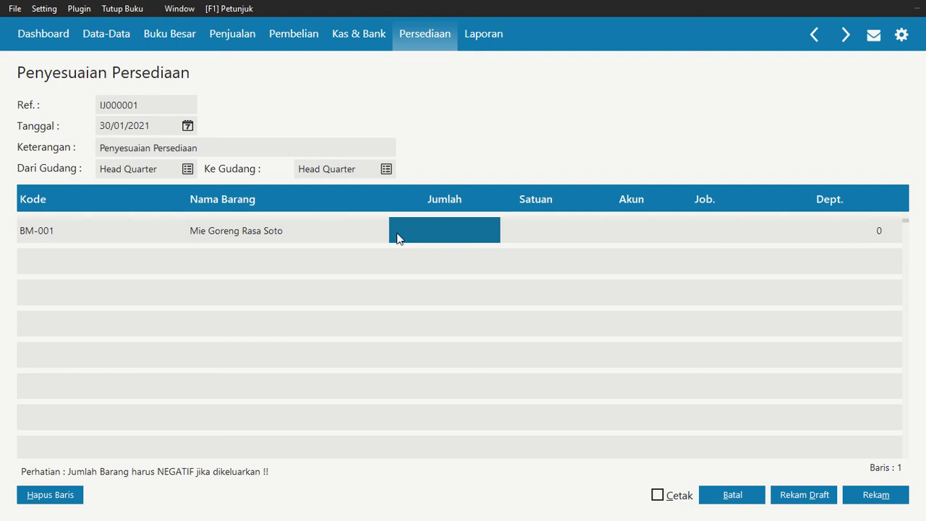
{"action": "type", "text": "-10"}
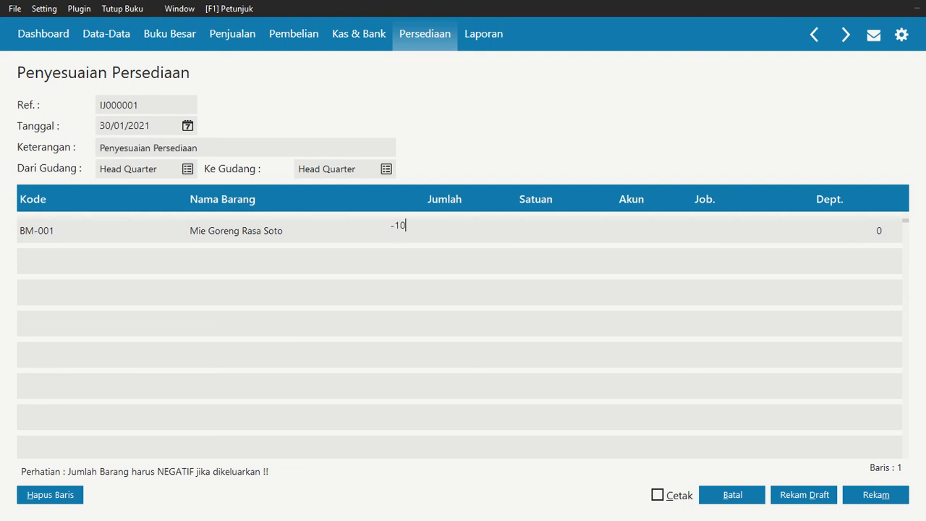
{"action": "key", "text": "Return"}
{"action": "key", "text": "Return"}
{"action": "key", "text": "Return"}
{"action": "key", "text": "Return"}
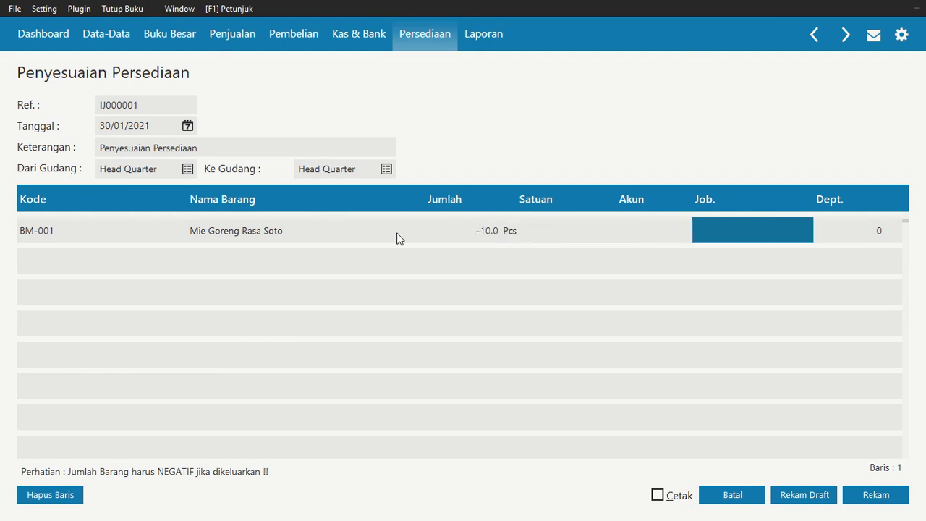
Open the account selection for the Mie Goreng Rasa Soto line and find Beban Internet by searching for "beban"
{"action": "key", "text": "Left"}
{"action": "key", "text": "Left"}
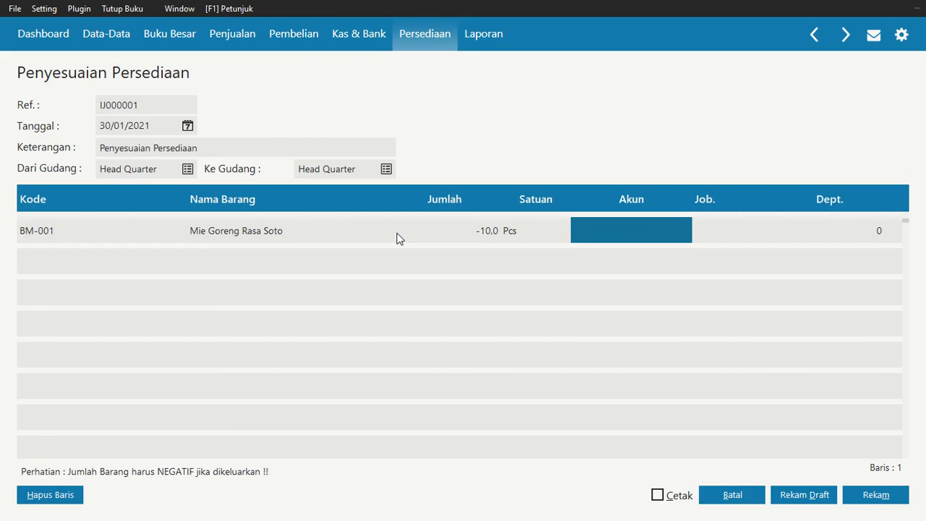
{"action": "double_click", "coordinate": [659, 230]}
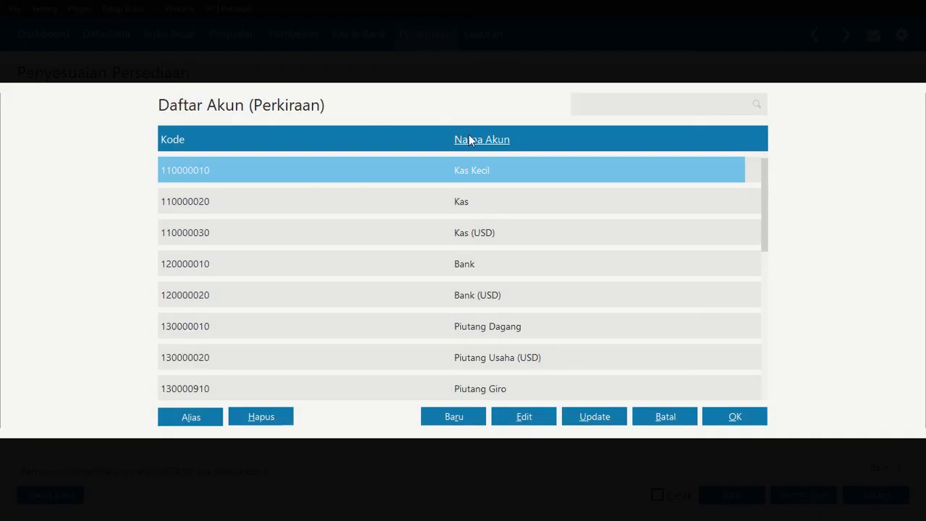
{"action": "left_click", "coordinate": [640, 108]}
{"action": "type", "text": "beban"}
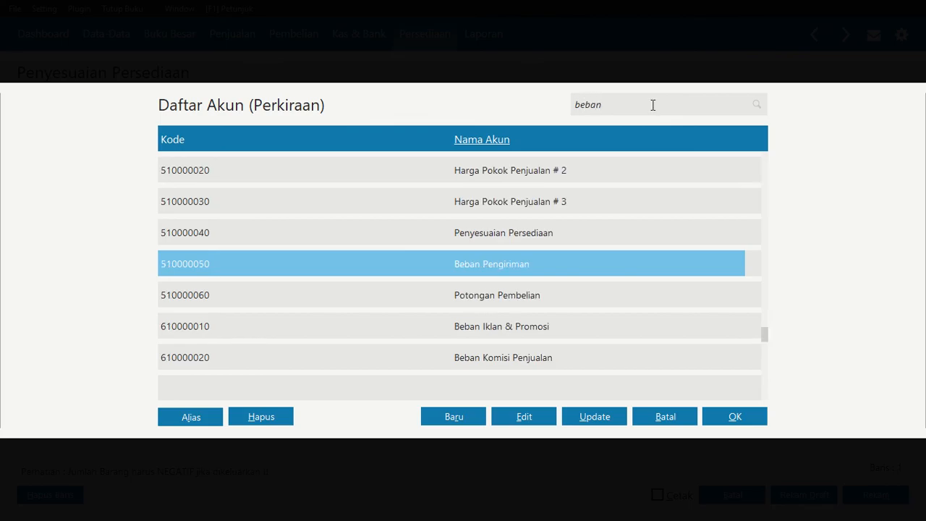
{"action": "key", "text": "Down"}
{"action": "key", "text": "Down"}
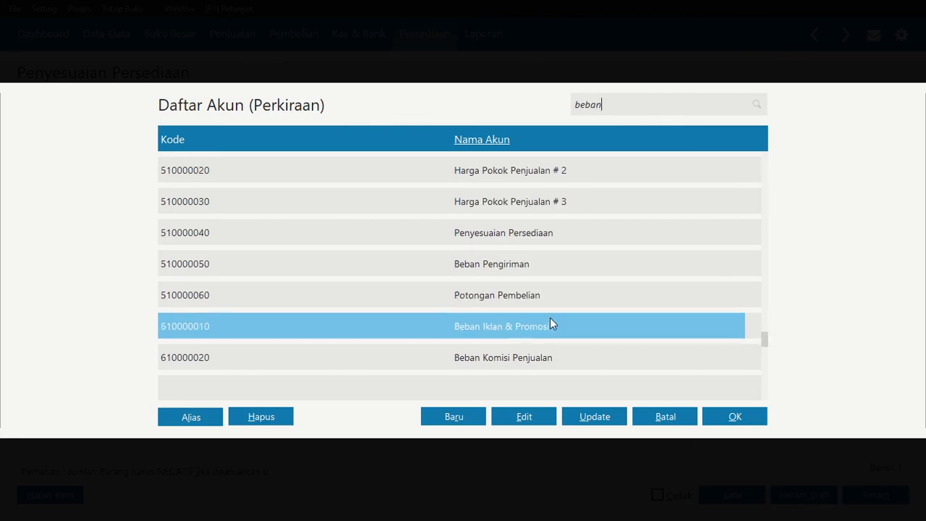
{"action": "key", "text": "Down"}
{"action": "key", "text": "Down"}
{"action": "key", "text": "Down"}
{"action": "key", "text": "Down"}
{"action": "key", "text": "Down"}
{"action": "key", "text": "Down"}
{"action": "key", "text": "Down"}
{"action": "key", "text": "Down"}
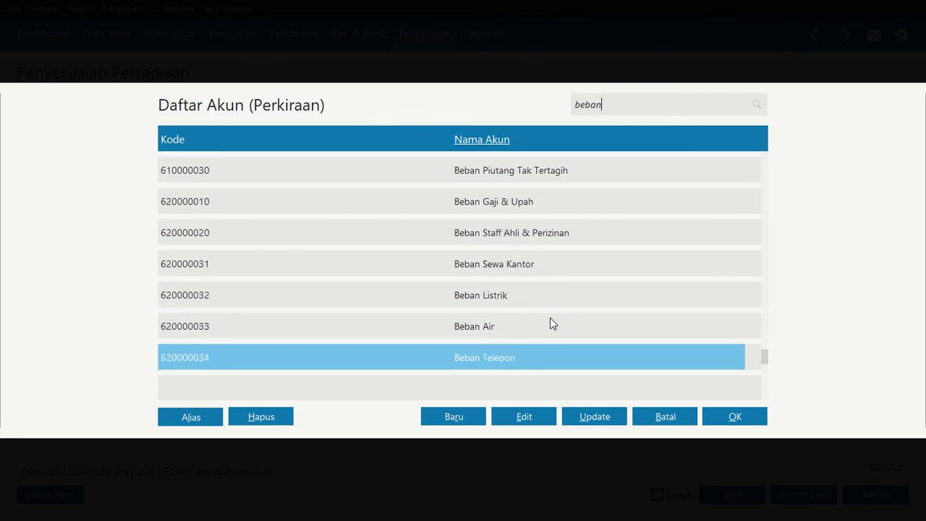
{"action": "key", "text": "Down"}
{"action": "key", "text": "Down"}
{"action": "key", "text": "Down"}
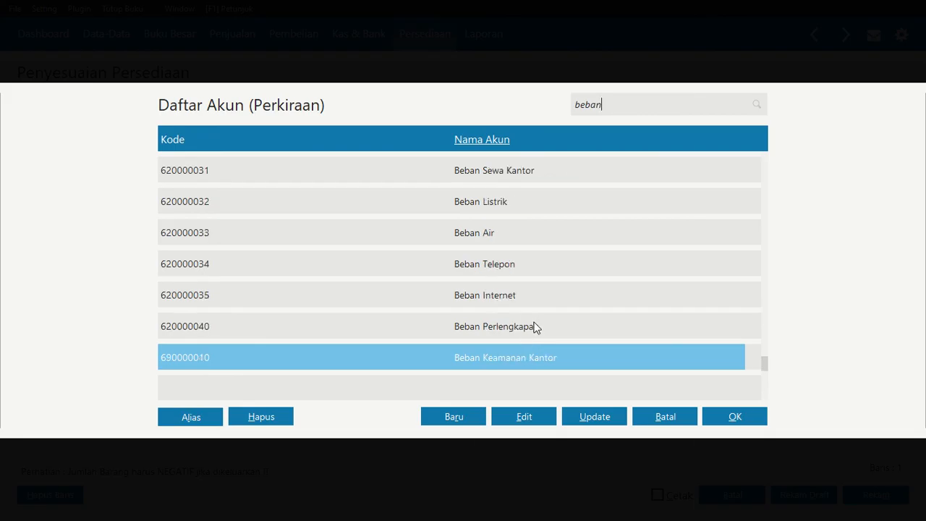
{"action": "left_click", "coordinate": [521, 298]}
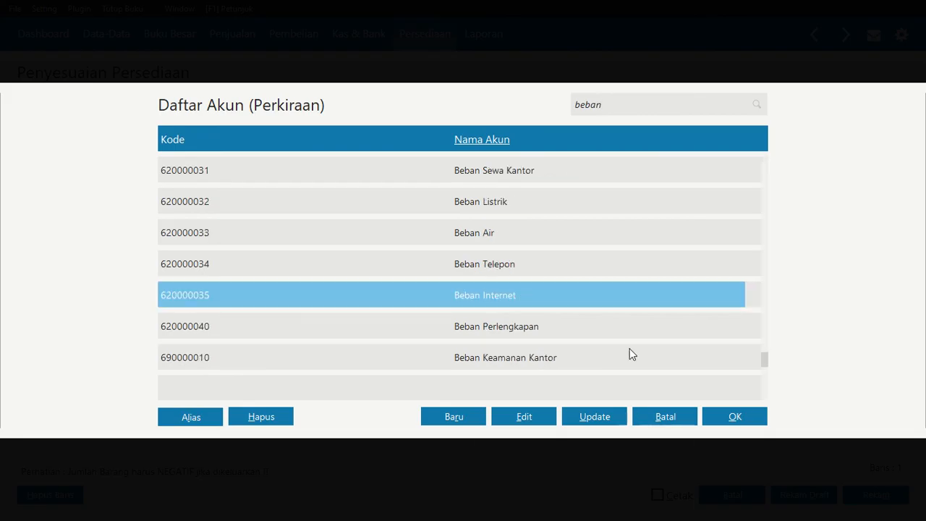
Reclassify the Beban Internet account as Beban Operasional Lain and adjust its account code to match
{"action": "left_click", "coordinate": [529, 417]}
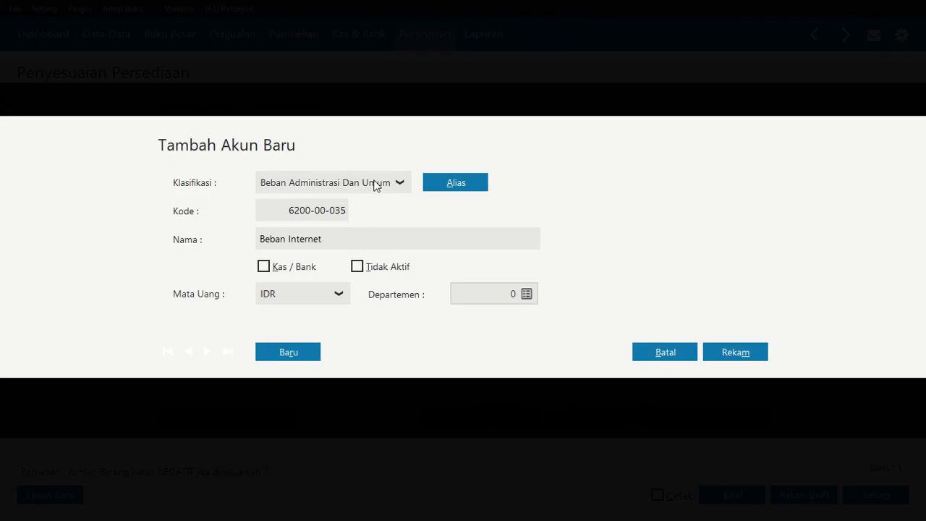
{"action": "left_click", "coordinate": [400, 184]}
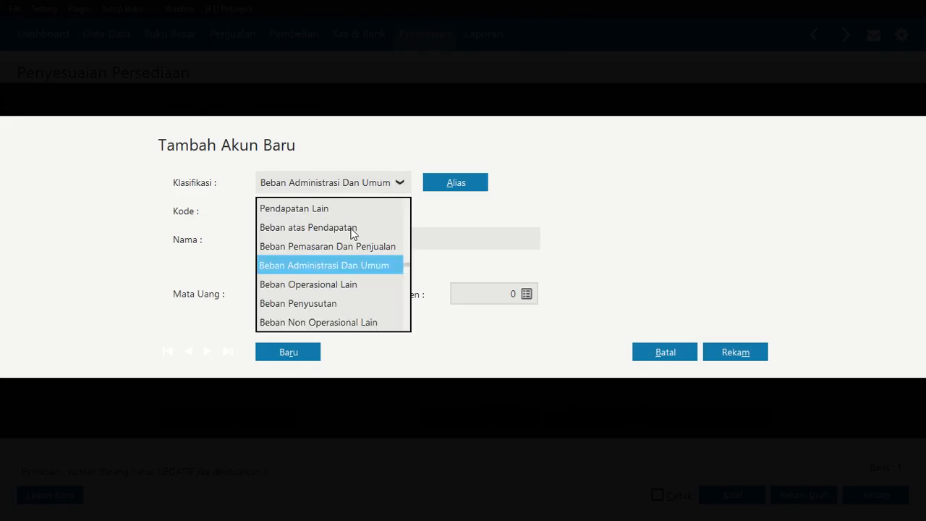
{"action": "left_click", "coordinate": [362, 284]}
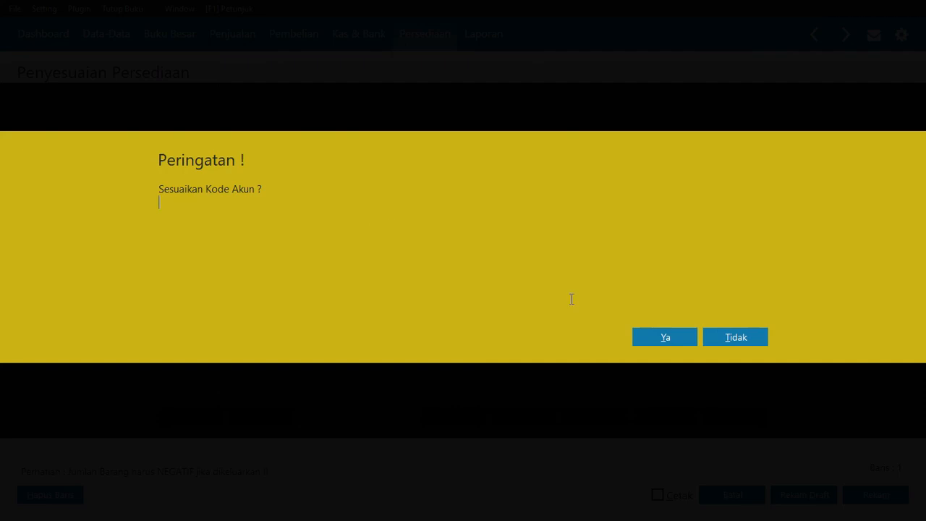
{"action": "left_click", "coordinate": [649, 340]}
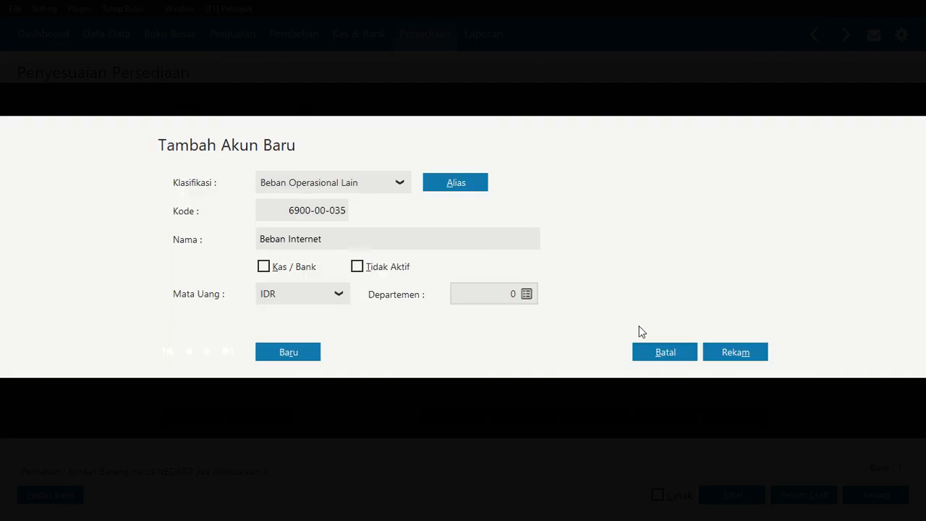
Rename the account as Beban Kerusakan dan Kegagalan Material and record it
{"action": "triple_click", "coordinate": [346, 239]}
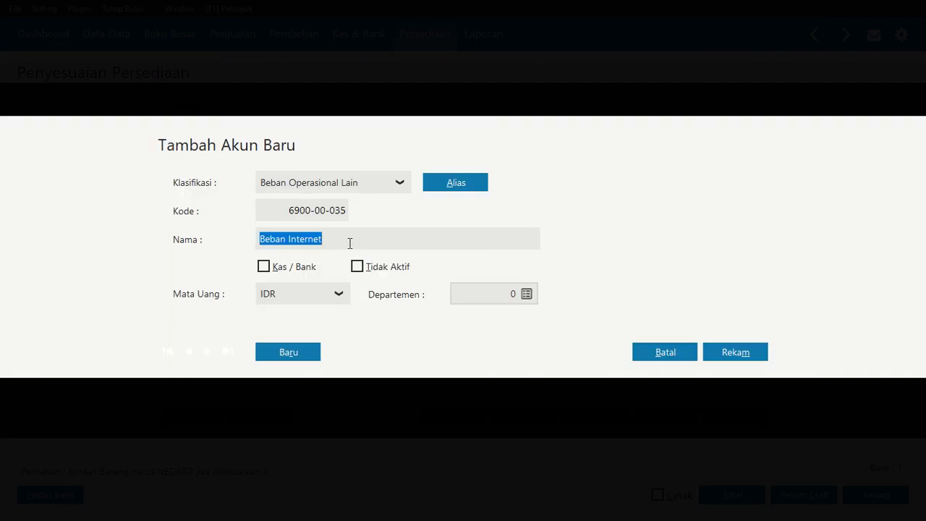
{"action": "type", "text": "Beban"}
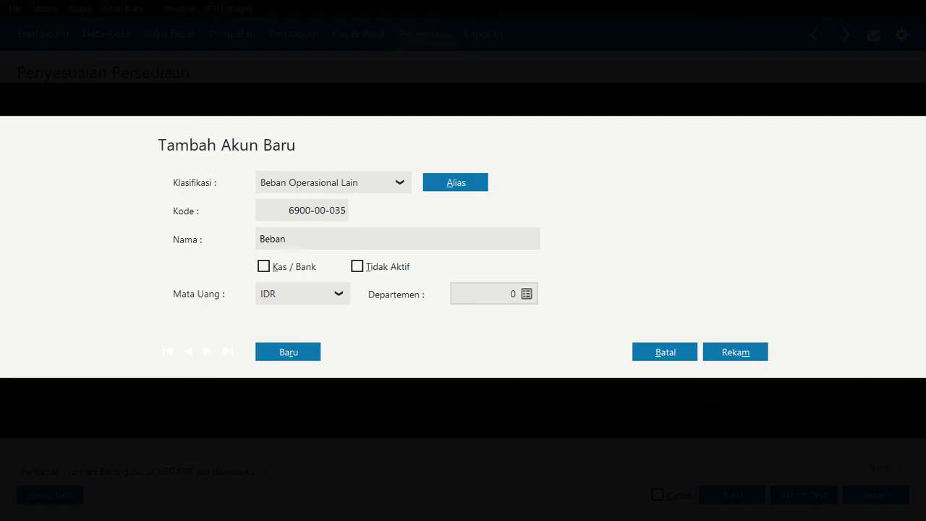
{"action": "type", "text": " Kerusakan dan Kegagalan Material"}
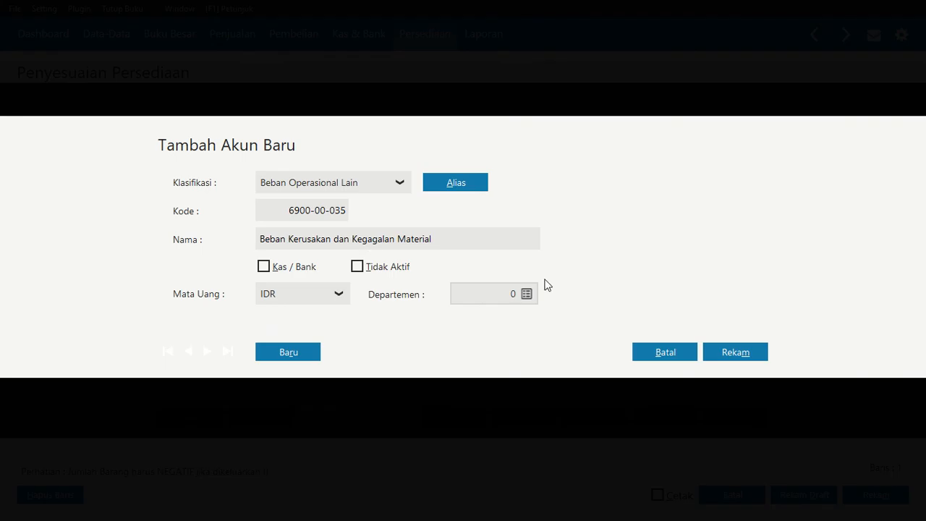
{"action": "left_click", "coordinate": [745, 354]}
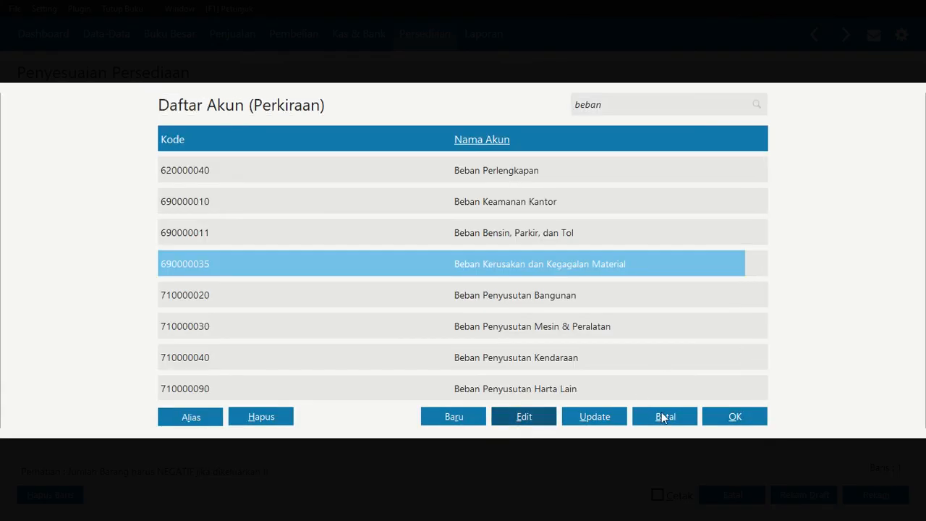
Assign Beban Kerusakan dan Kegagalan Material (690000035) to the Mie Goreng Rasa Soto line and start a new line below it
{"action": "left_click", "coordinate": [744, 415]}
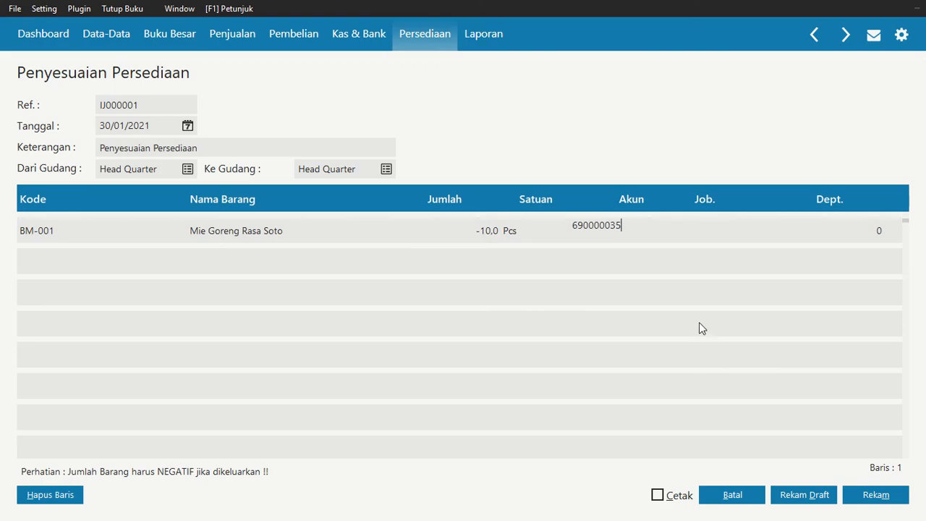
{"action": "key", "text": "Return"}
{"action": "key", "text": "Return"}
{"action": "key", "text": "Return"}
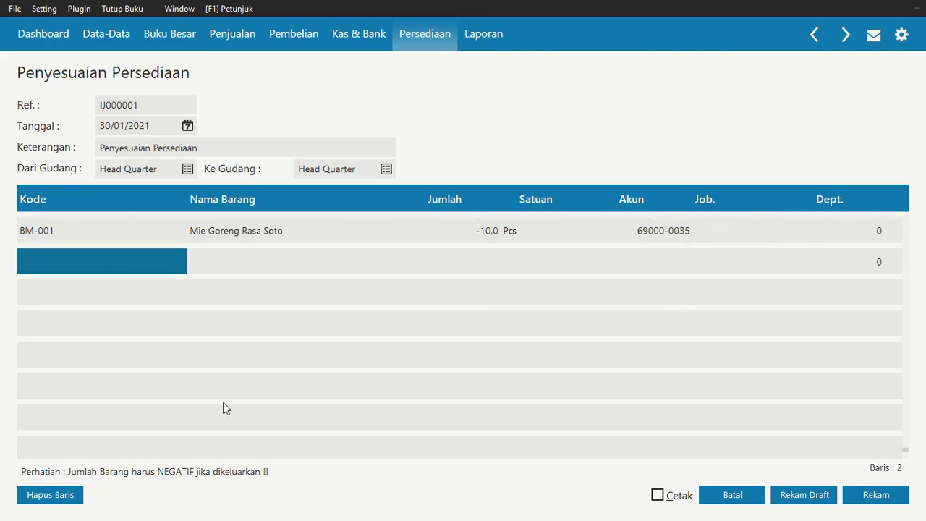
Add item BM-002 Wafer Tango to the adjustment's second line with a quantity of 15 Pcs
{"action": "double_click", "coordinate": [134, 263]}
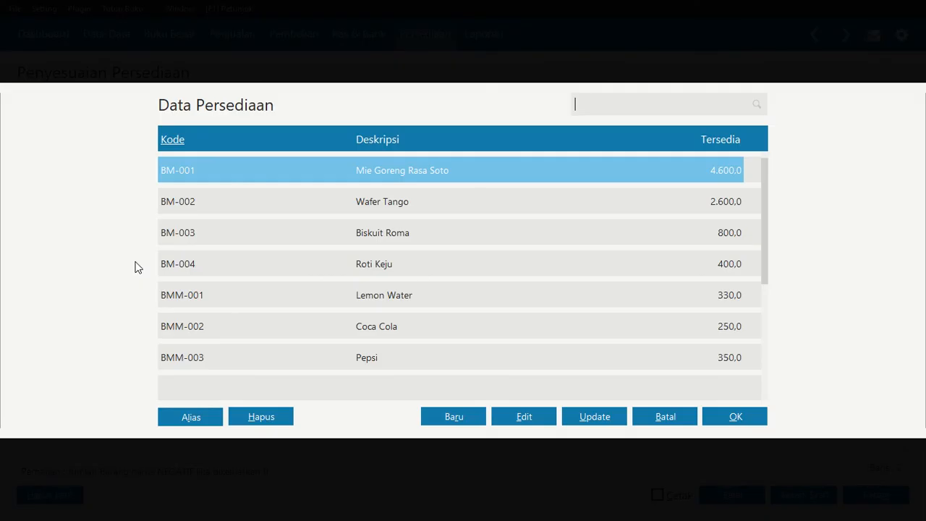
{"action": "left_click", "coordinate": [355, 208]}
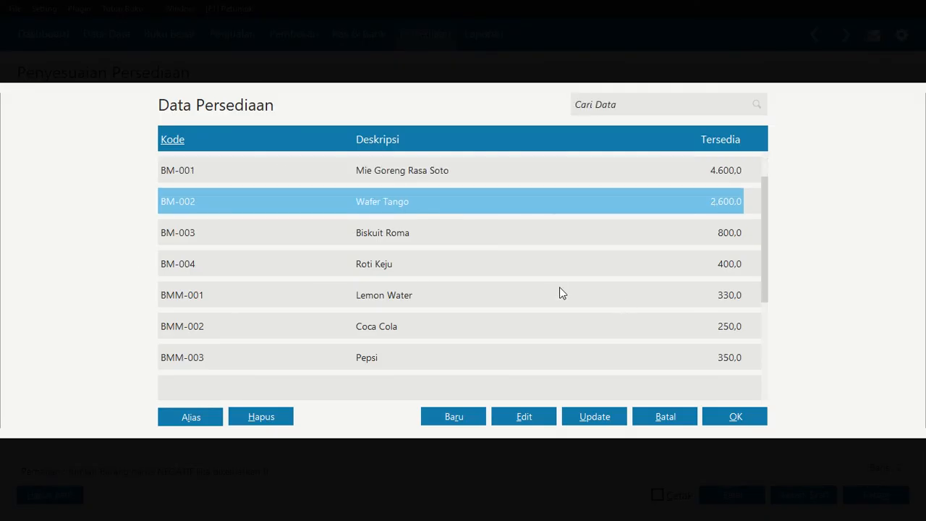
{"action": "left_click", "coordinate": [734, 418]}
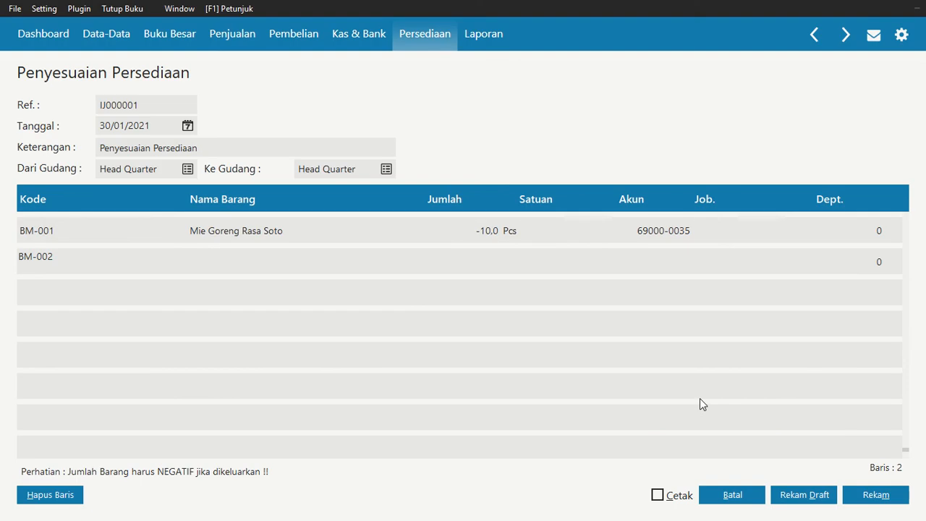
{"action": "left_click", "coordinate": [456, 259]}
{"action": "type", "text": "15"}
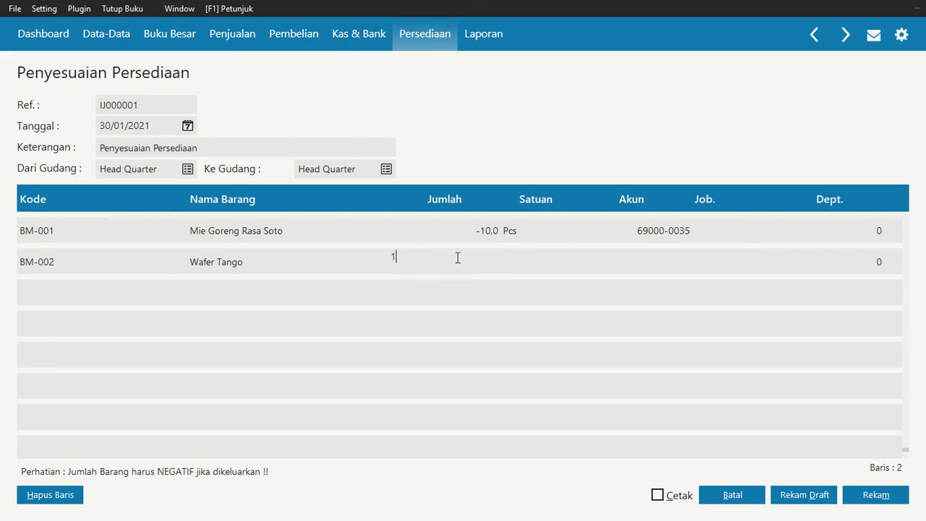
{"action": "key", "text": "Return"}
{"action": "key", "text": "Return"}
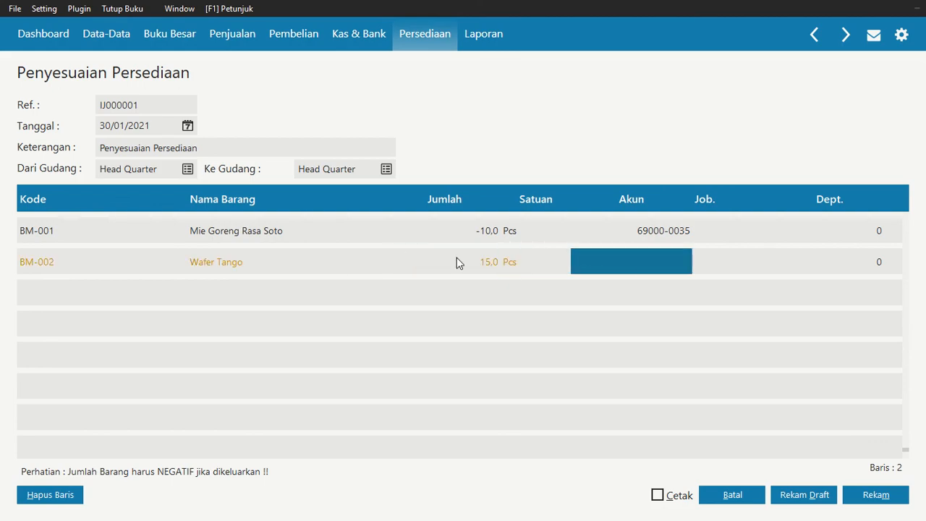
Set the Wafer Tango quantity to -15 Pcs
{"action": "left_click", "coordinate": [468, 262]}
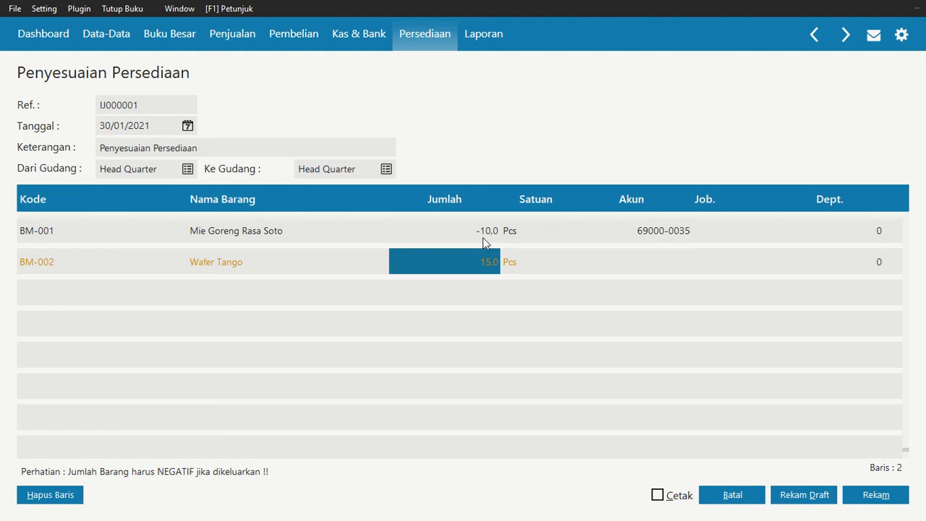
{"action": "type", "text": "-15"}
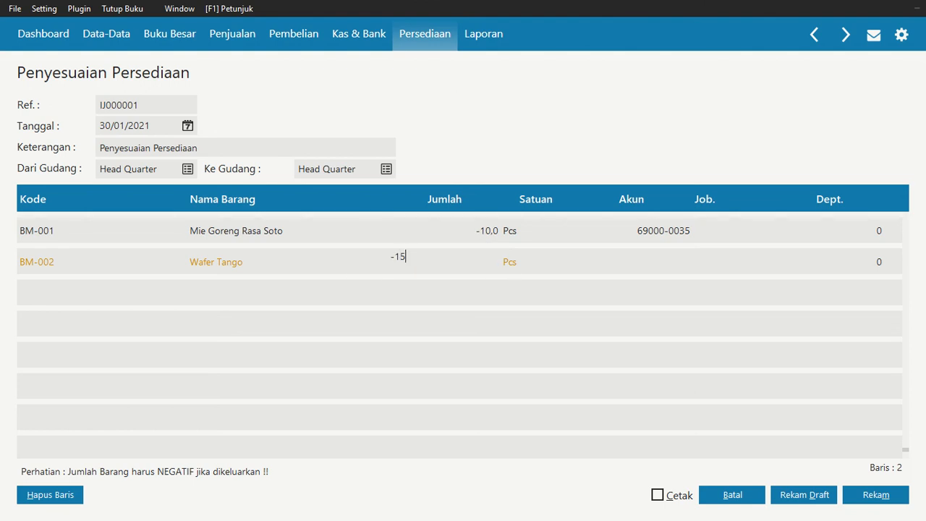
{"action": "key", "text": "Return"}
{"action": "key", "text": "Return"}
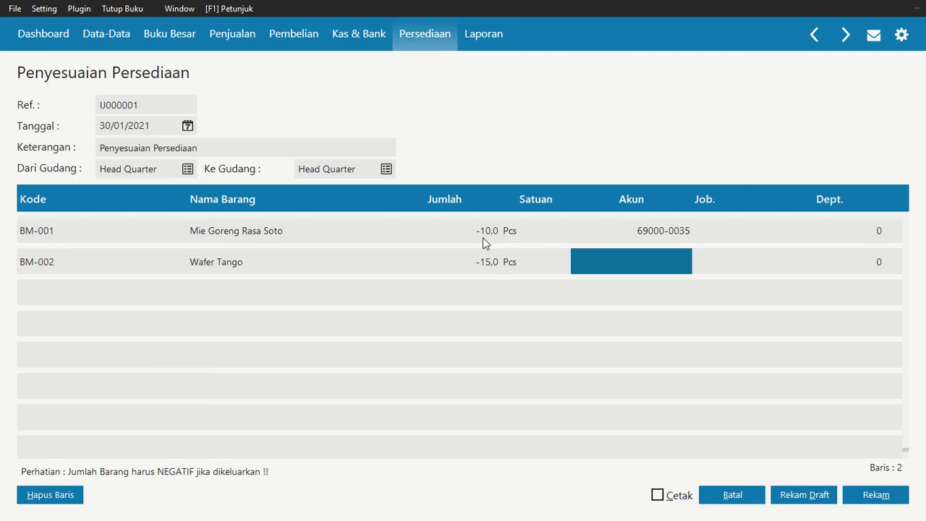
Try to assign the damage expense account to the Wafer Tango line by searching the account list for "kerusakan"
{"action": "double_click", "coordinate": [655, 262]}
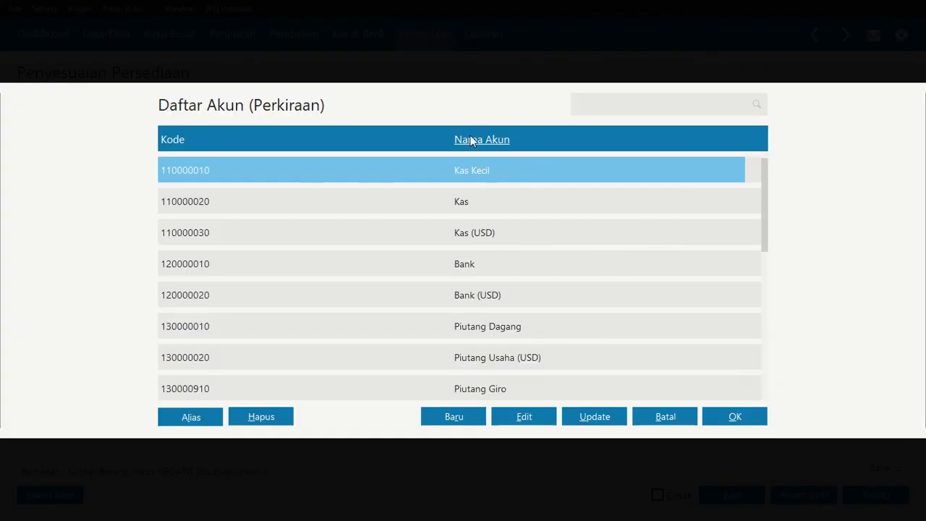
{"action": "left_click", "coordinate": [597, 105]}
{"action": "type", "text": "keru"}
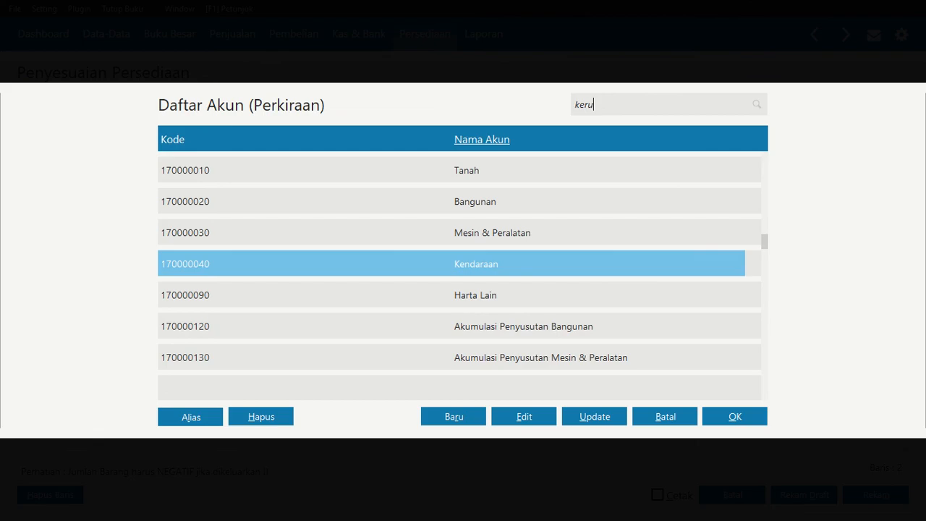
{"action": "type", "text": "sakan"}
{"action": "key", "text": "Return"}
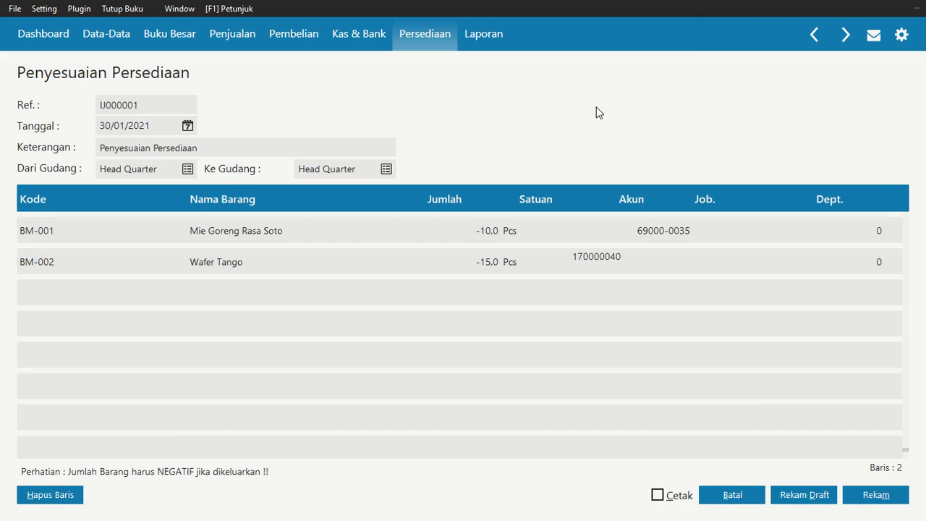
Search the accounts for "beban" and assign Beban Kerusakan dan Kegagalan Material (690000035) to the Wafer Tango line
{"action": "left_click_drag", "start_coordinate": [633, 262], "coordinate": [610, 262]}
{"action": "double_click", "coordinate": [606, 260]}
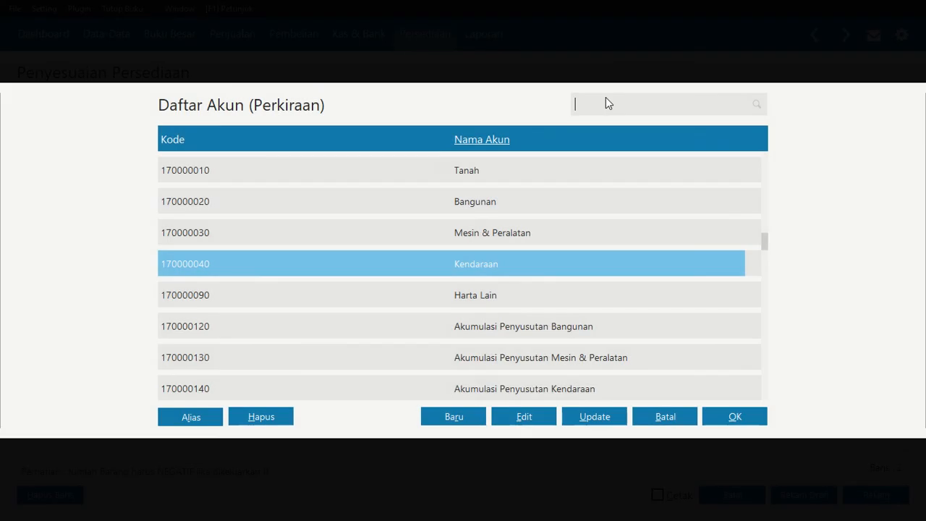
{"action": "type", "text": "beban"}
{"action": "key", "text": "Down"}
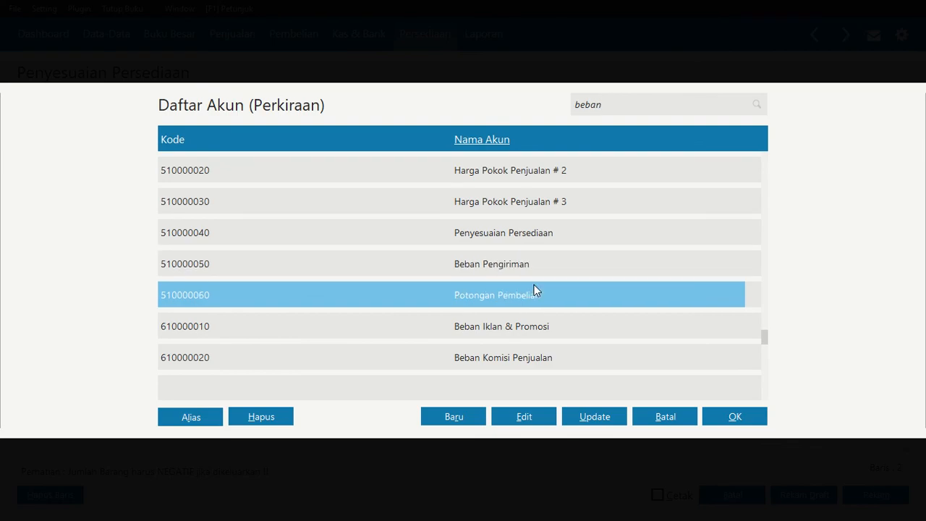
{"action": "key", "text": "Down"}
{"action": "key", "text": "Down"}
{"action": "key", "text": "Down"}
{"action": "key", "text": "Down"}
{"action": "key", "text": "Down"}
{"action": "key", "text": "Down"}
{"action": "key", "text": "Down"}
{"action": "key", "text": "Down"}
{"action": "key", "text": "Down"}
{"action": "key", "text": "Down"}
{"action": "key", "text": "Down"}
{"action": "key", "text": "Down"}
{"action": "key", "text": "Down"}
{"action": "key", "text": "Down"}
{"action": "key", "text": "Down"}
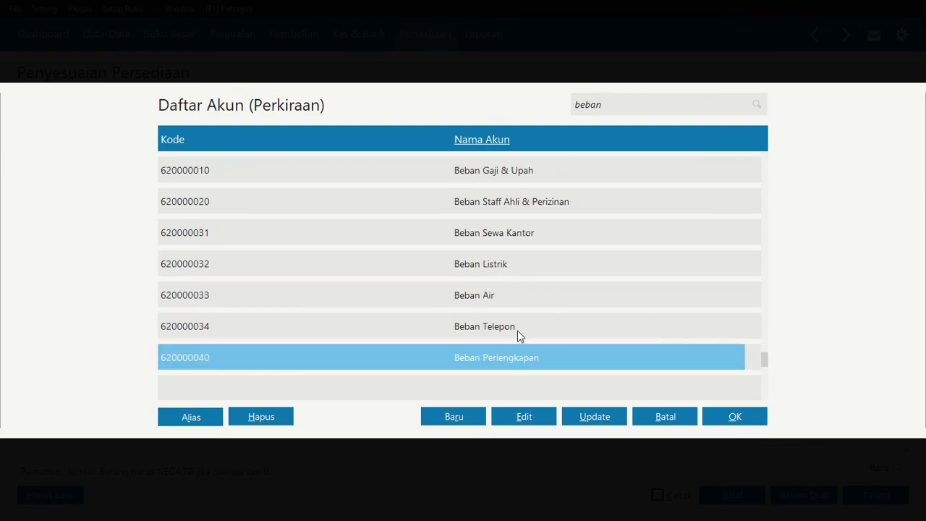
{"action": "left_click", "coordinate": [524, 293]}
{"action": "left_click", "coordinate": [736, 414]}
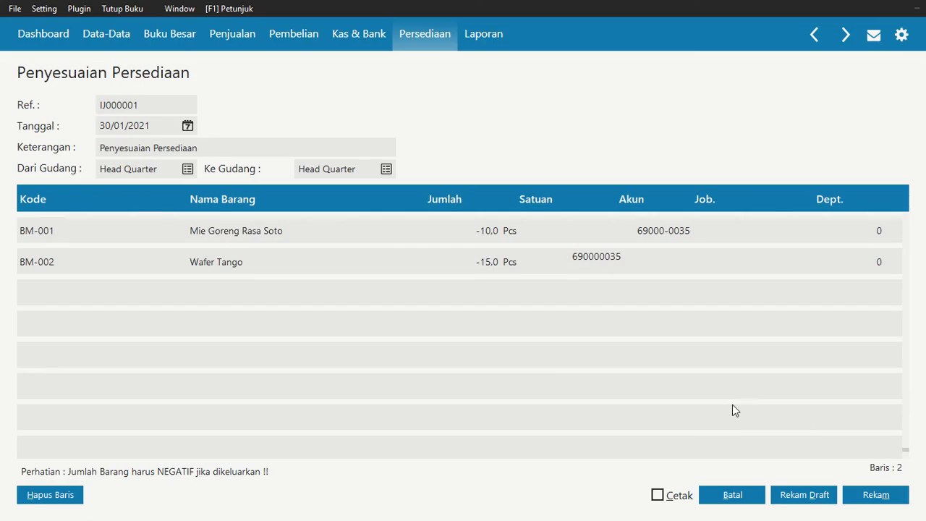
{"action": "key", "text": "Tab"}
{"action": "key", "text": "Tab"}
{"action": "key", "text": "Tab"}
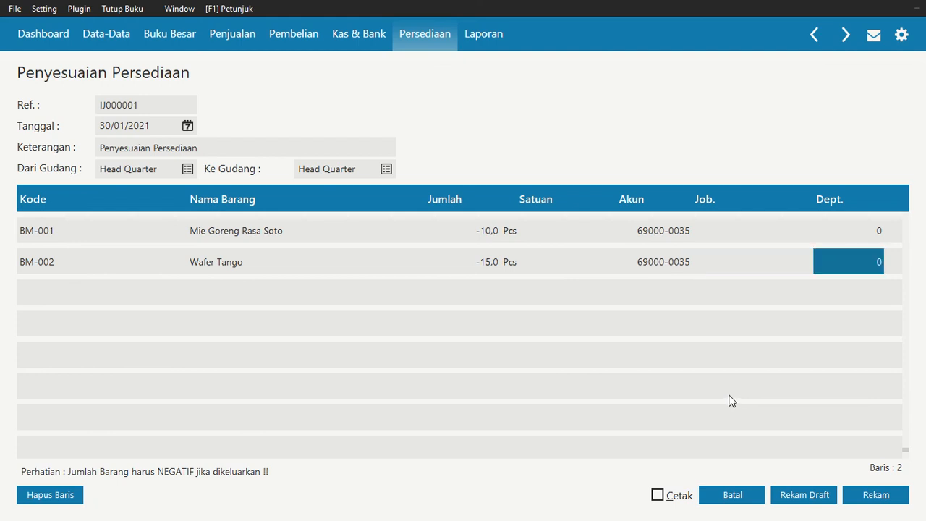
Add item BM-004 Roti Keju to the adjustment's third line with a quantity of -20 Pcs
{"action": "double_click", "coordinate": [72, 289]}
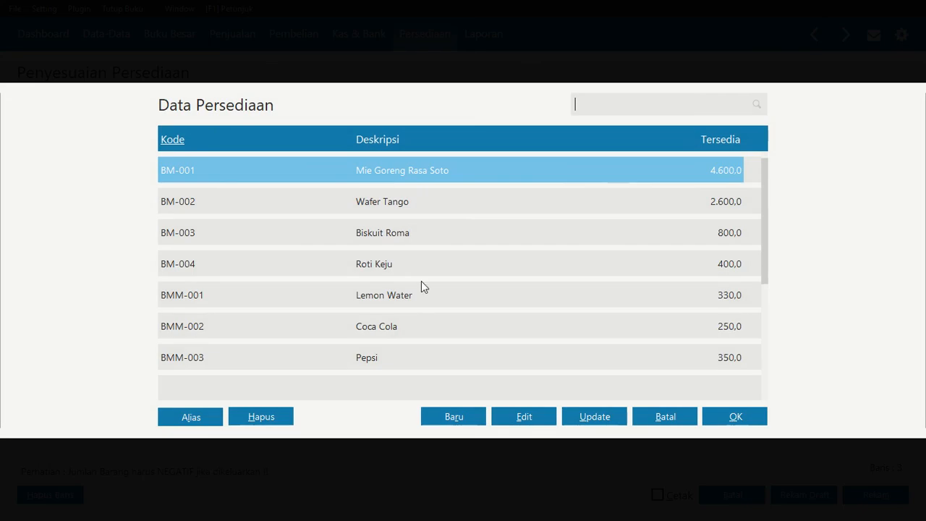
{"action": "left_click", "coordinate": [416, 264]}
{"action": "left_click", "coordinate": [749, 412]}
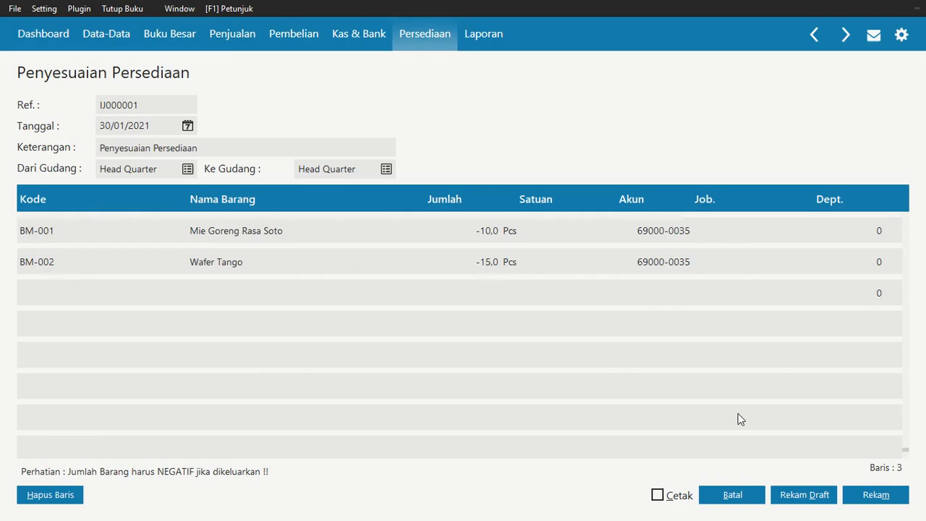
{"action": "left_click", "coordinate": [464, 290]}
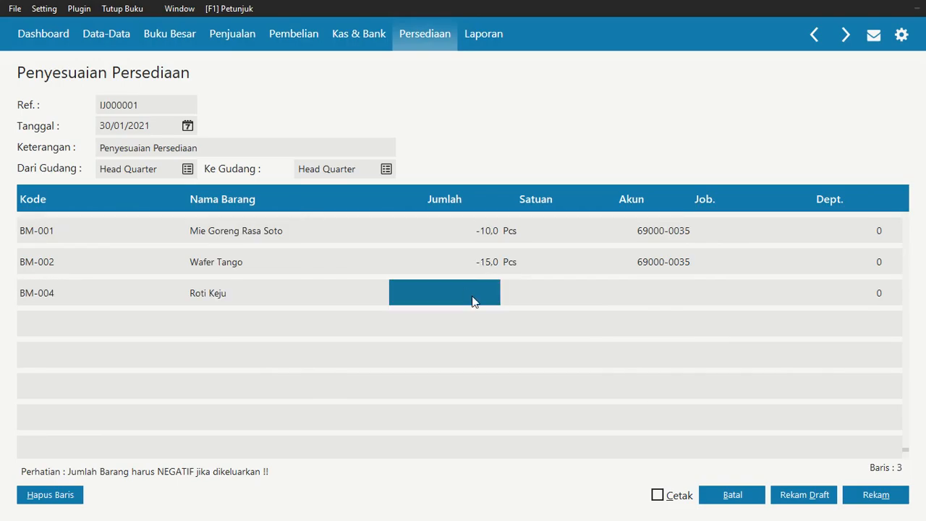
{"action": "type", "text": "-20"}
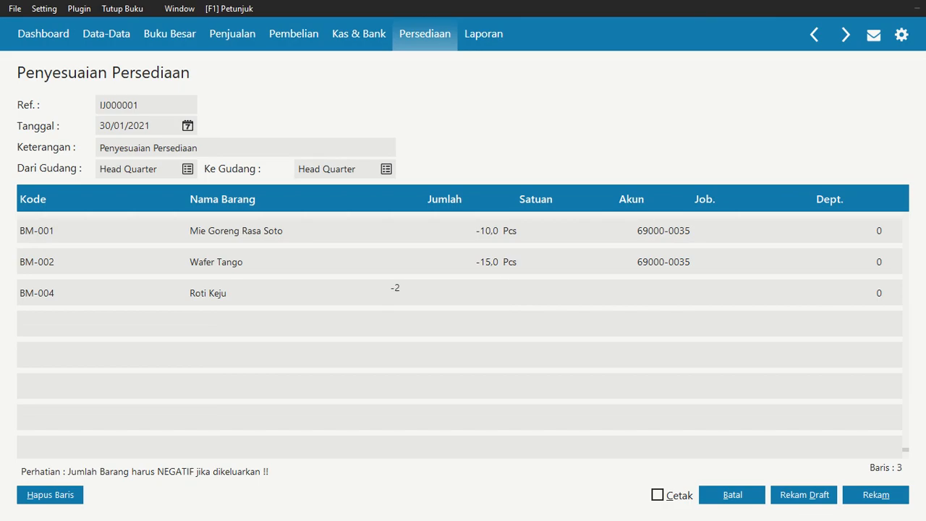
{"action": "key", "text": "Return"}
{"action": "key", "text": "Return"}
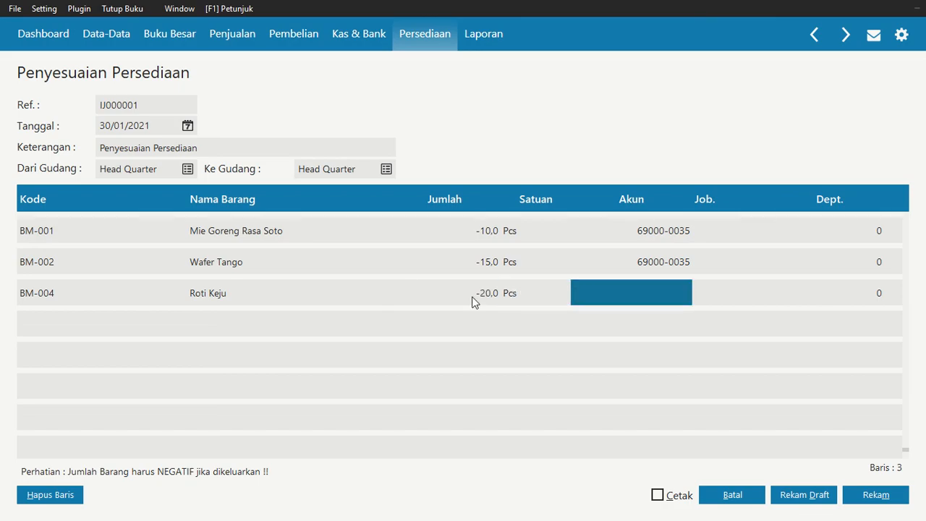
Search the accounts for "beban" and assign Beban Kerusakan dan Kegagalan Material (690000035) to the Roti Keju line
{"action": "left_click", "coordinate": [585, 290]}
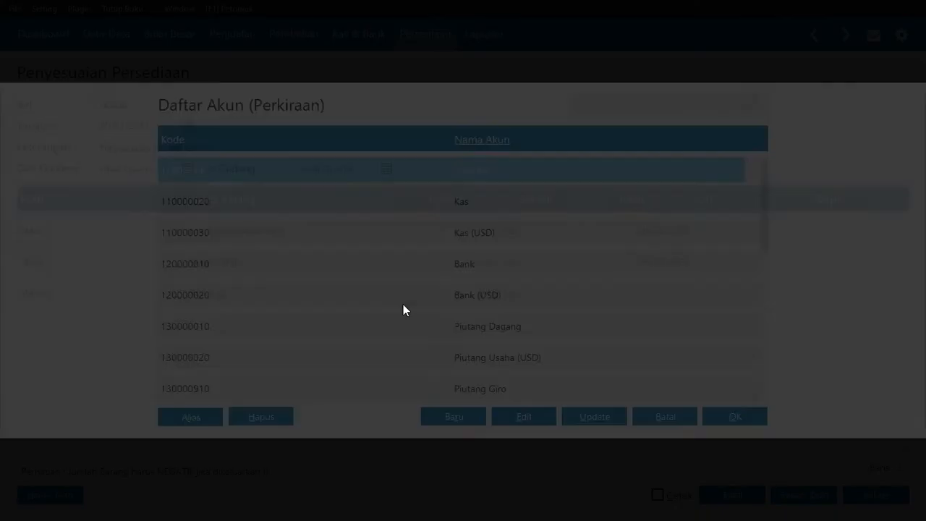
{"action": "key", "text": "Down"}
{"action": "key", "text": "Down"}
{"action": "key", "text": "Down"}
{"action": "key", "text": "Down"}
{"action": "key", "text": "Down"}
{"action": "key", "text": "Down"}
{"action": "key", "text": "Down"}
{"action": "key", "text": "Down"}
{"action": "key", "text": "Down"}
{"action": "key", "text": "Down"}
{"action": "key", "text": "Down"}
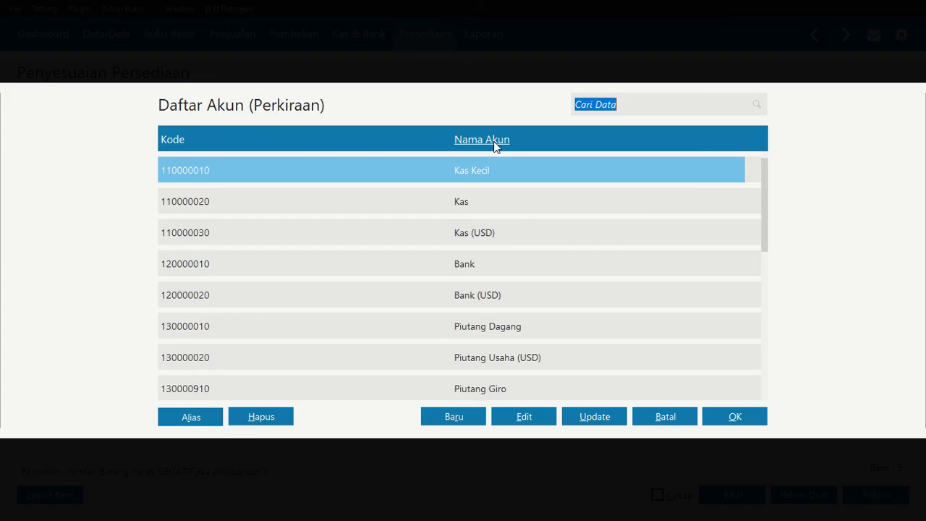
{"action": "type", "text": "beban"}
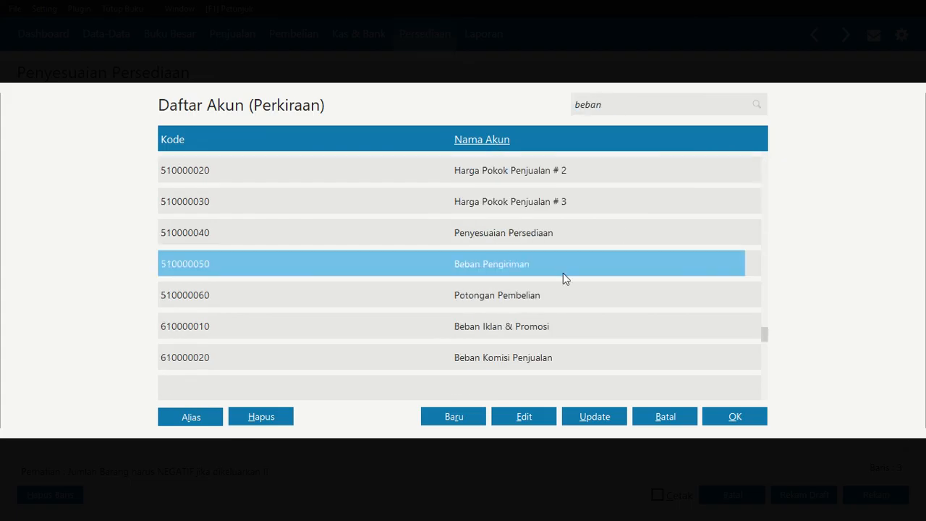
{"action": "key", "text": "Down"}
{"action": "key", "text": "Down"}
{"action": "key", "text": "Down"}
{"action": "key", "text": "Down"}
{"action": "key", "text": "Down"}
{"action": "key", "text": "Down"}
{"action": "key", "text": "Down"}
{"action": "key", "text": "Down"}
{"action": "key", "text": "Down"}
{"action": "key", "text": "Down"}
{"action": "key", "text": "Down"}
{"action": "key", "text": "Down"}
{"action": "key", "text": "Down"}
{"action": "key", "text": "Down"}
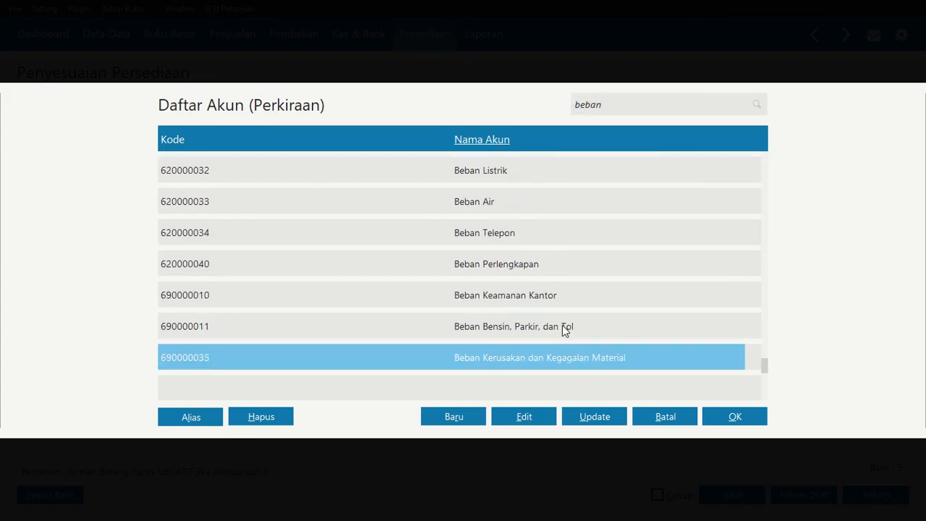
{"action": "key", "text": "Return"}
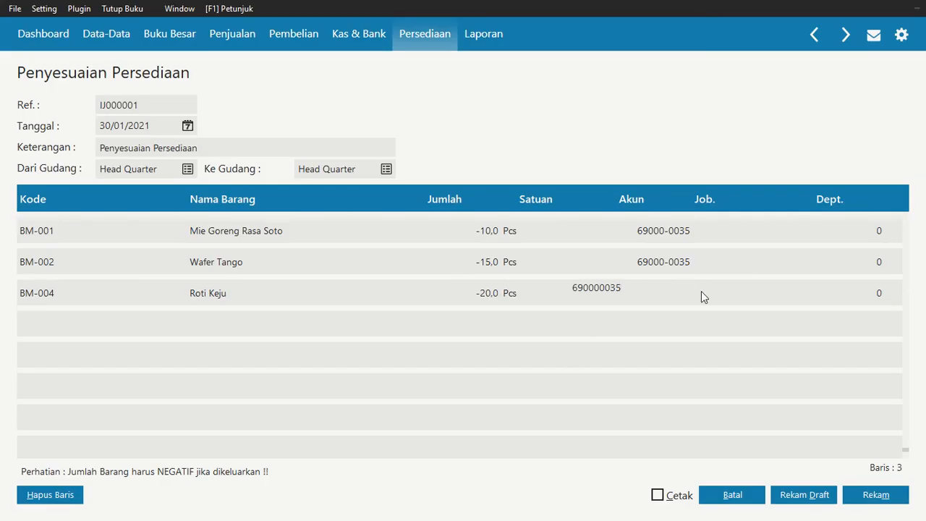
{"action": "key", "text": "Return"}
{"action": "key", "text": "Return"}
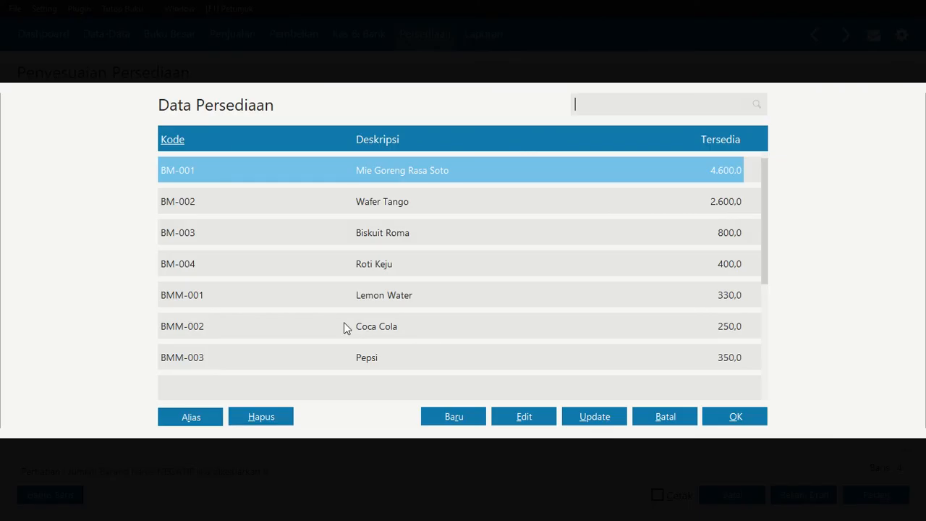
Add item BMM-003 Pepsi to the adjustment's fourth line with a quantity of -5 Pcs
{"action": "left_click", "coordinate": [374, 357]}
{"action": "left_click", "coordinate": [736, 417]}
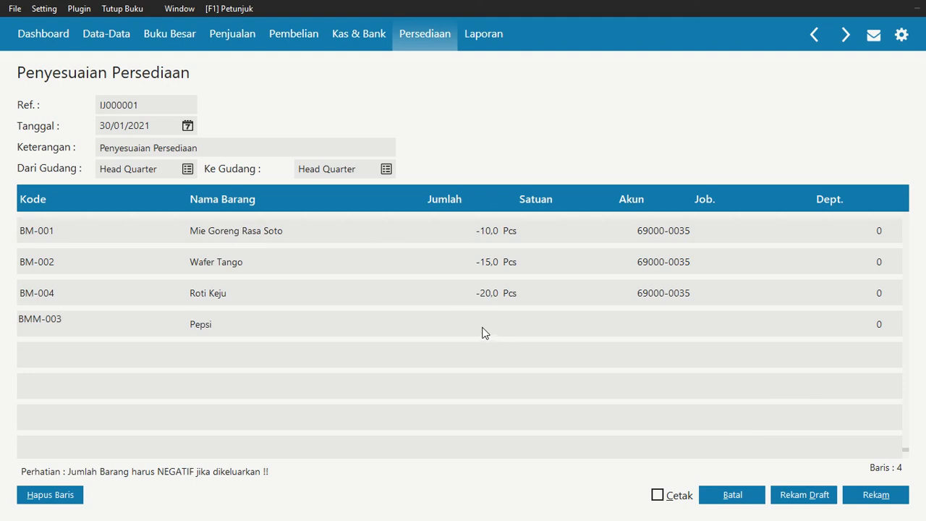
{"action": "left_click", "coordinate": [480, 331]}
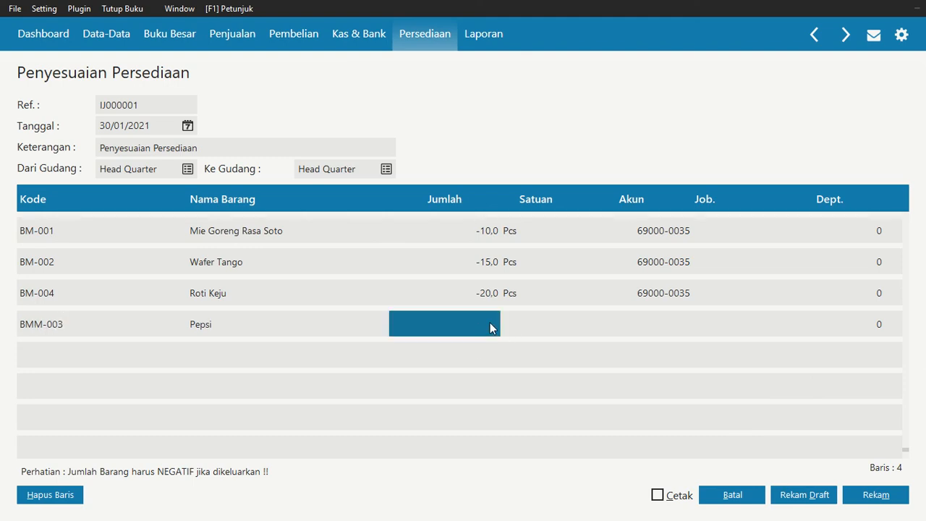
{"action": "type", "text": "-5"}
{"action": "key", "text": "Return"}
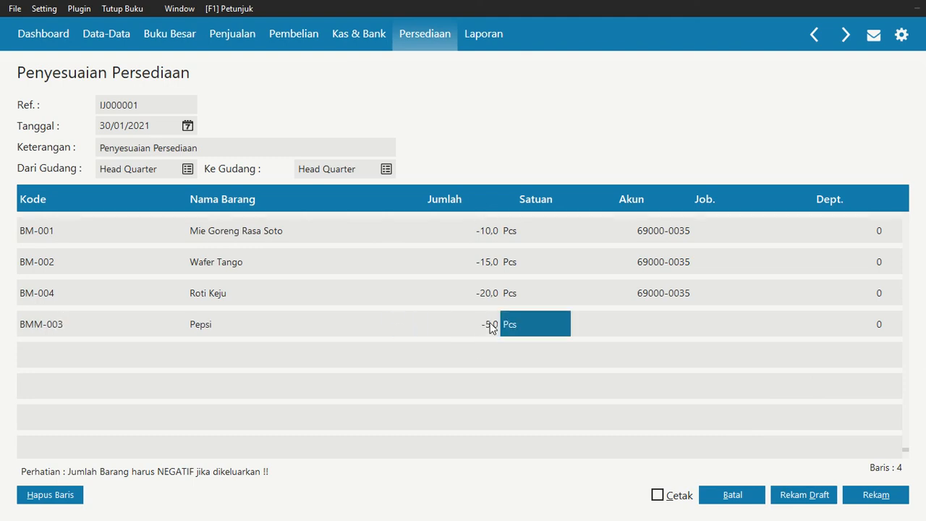
Search the accounts for "beban" and assign Beban Kerusakan dan Kegagalan Material (690000035) to the Pepsi line, leaving its job empty
{"action": "left_click", "coordinate": [656, 317]}
{"action": "double_click", "coordinate": [656, 319]}
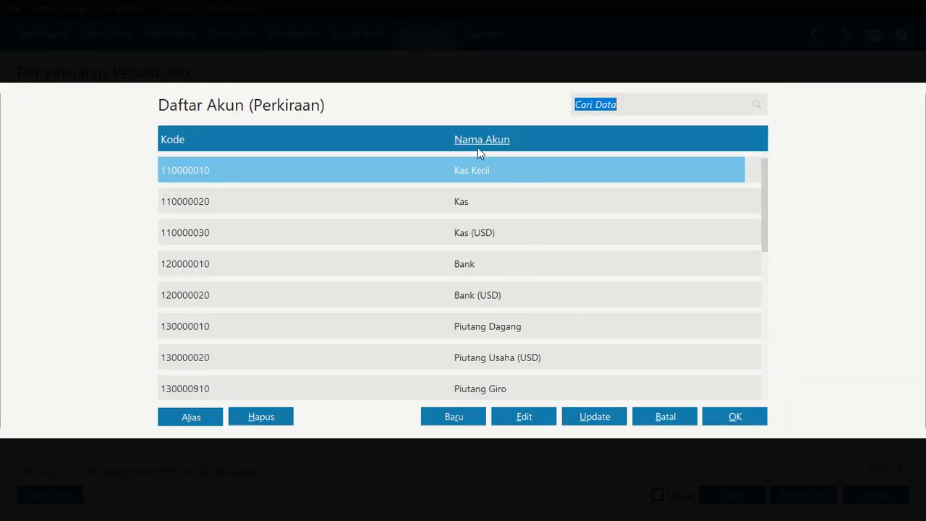
{"action": "type", "text": "beban"}
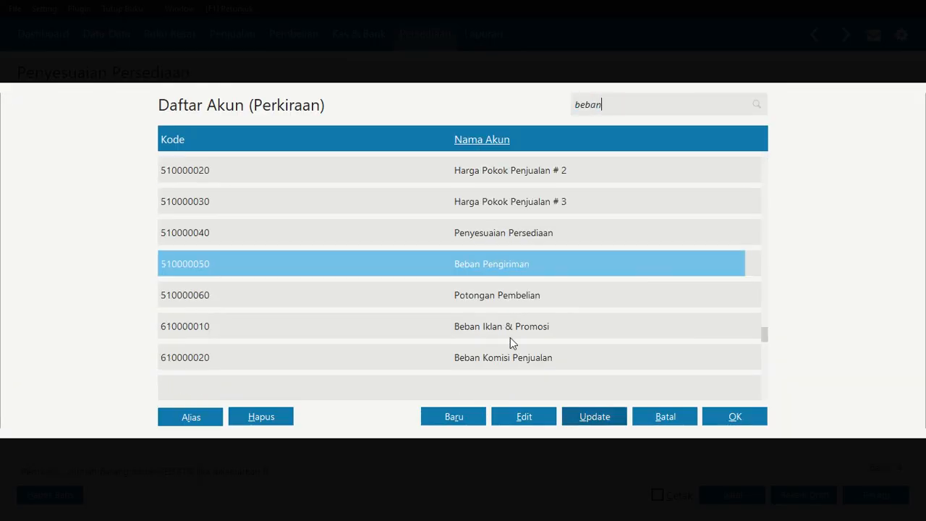
{"action": "key", "text": "Down"}
{"action": "key", "text": "Down"}
{"action": "key", "text": "Down"}
{"action": "key", "text": "Down"}
{"action": "key", "text": "Down"}
{"action": "key", "text": "Down"}
{"action": "key", "text": "Down"}
{"action": "key", "text": "Down"}
{"action": "key", "text": "Down"}
{"action": "key", "text": "Down"}
{"action": "key", "text": "Down"}
{"action": "key", "text": "Down"}
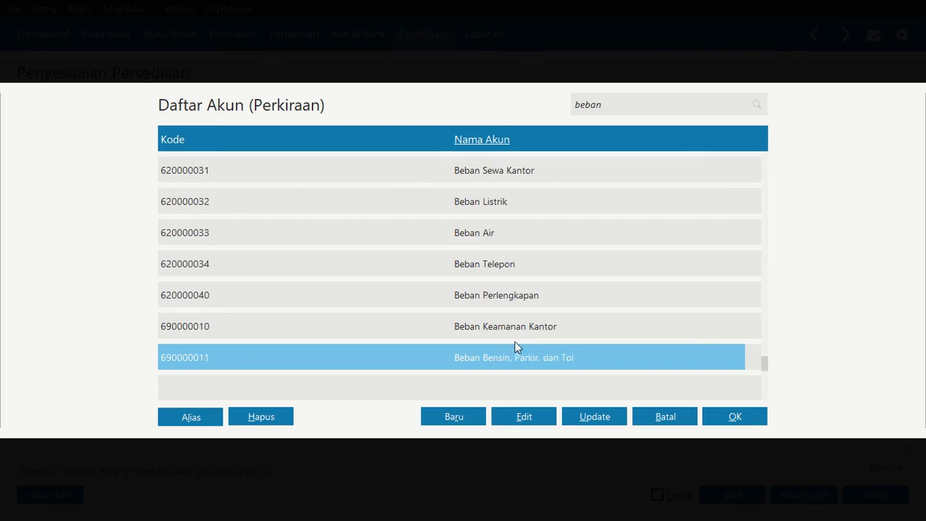
{"action": "key", "text": "Up"}
{"action": "key", "text": "Up"}
{"action": "left_click", "coordinate": [725, 418]}
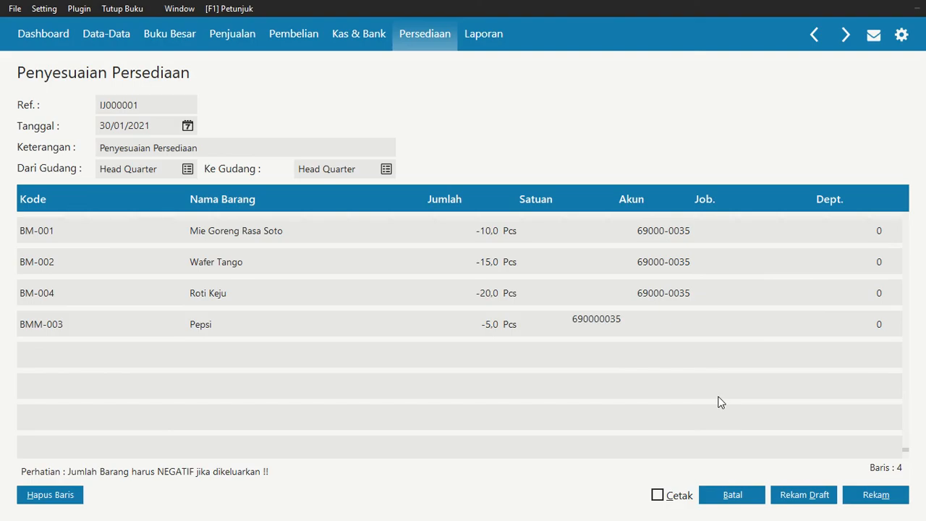
{"action": "key", "text": "Return"}
{"action": "key", "text": "Return"}
{"action": "key", "text": "Return"}
{"action": "double_click", "coordinate": [51, 351]}
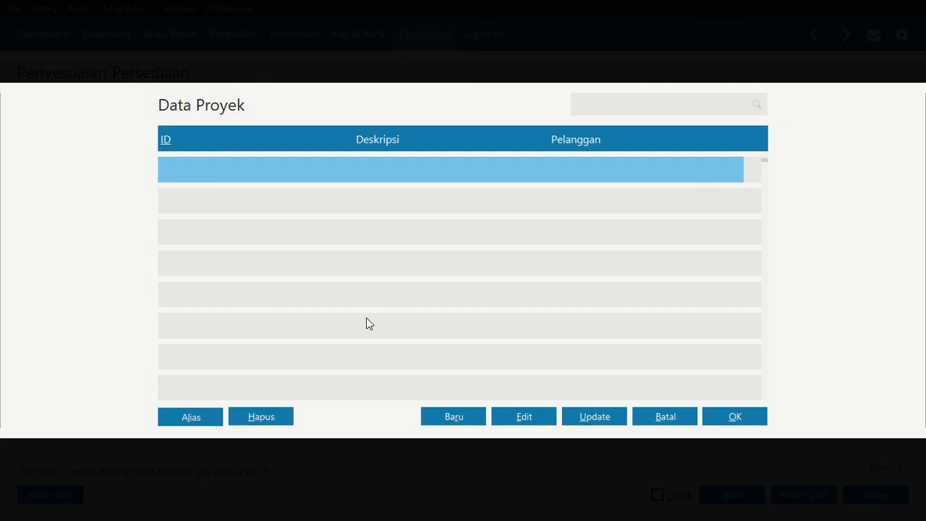
{"action": "left_click", "coordinate": [686, 418]}
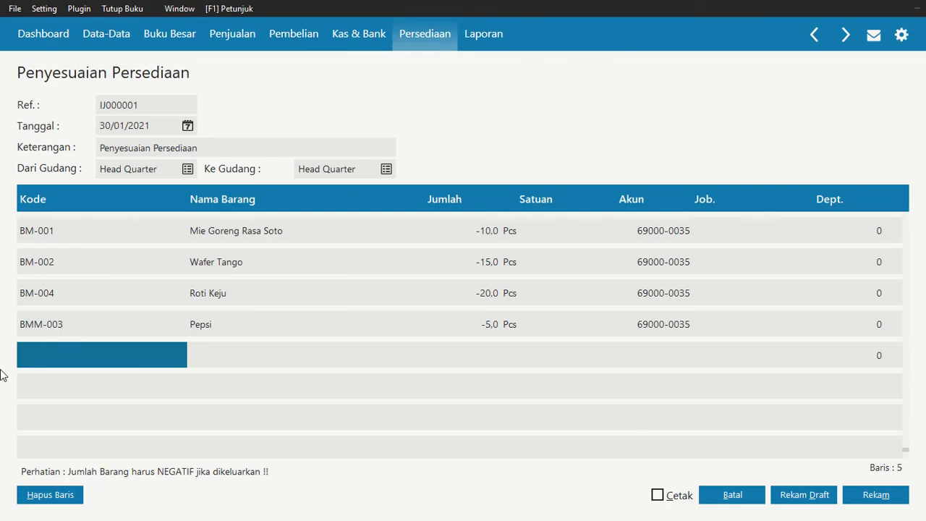
Add item BMM-002 Coca Cola to the adjustment's fifth line with a quantity of -5 Pcs
{"action": "double_click", "coordinate": [62, 362]}
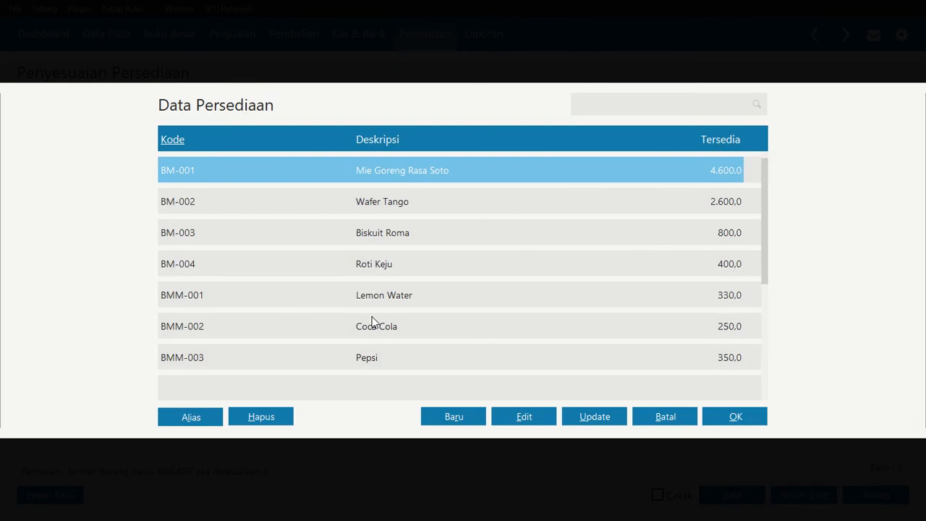
{"action": "left_click", "coordinate": [370, 327]}
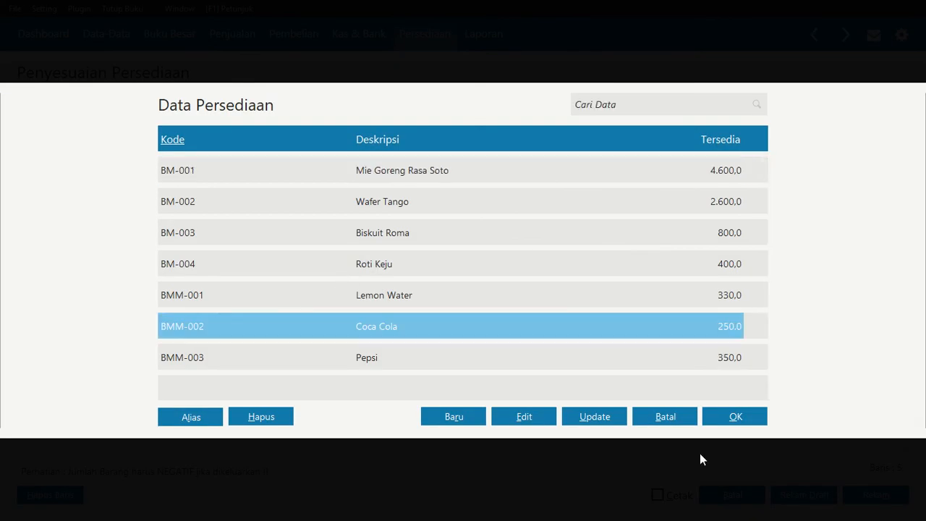
{"action": "left_click", "coordinate": [711, 422]}
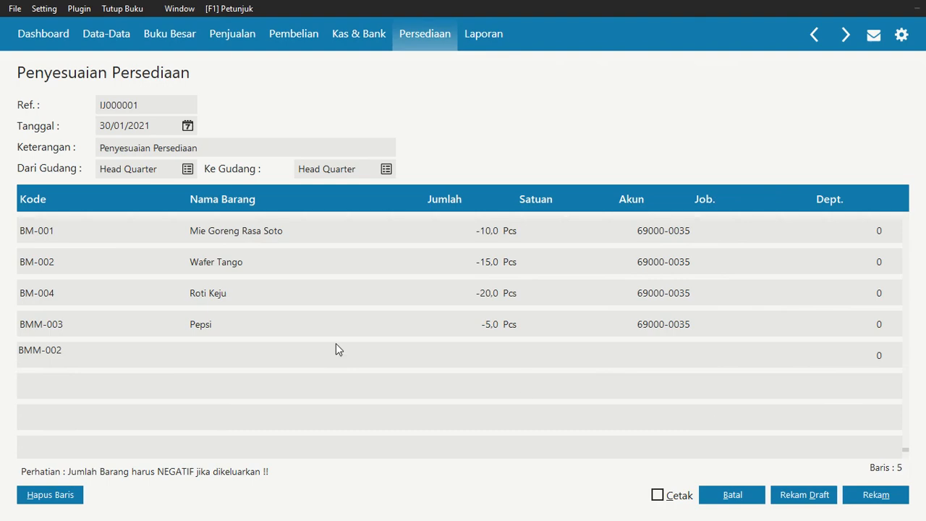
{"action": "left_click", "coordinate": [485, 353]}
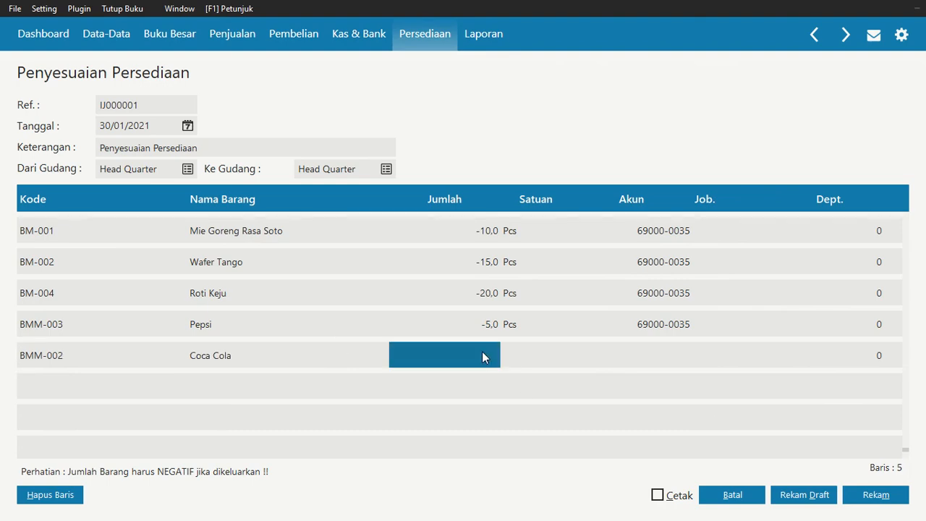
{"action": "type", "text": "-5"}
{"action": "key", "text": "Return"}
{"action": "key", "text": "Return"}
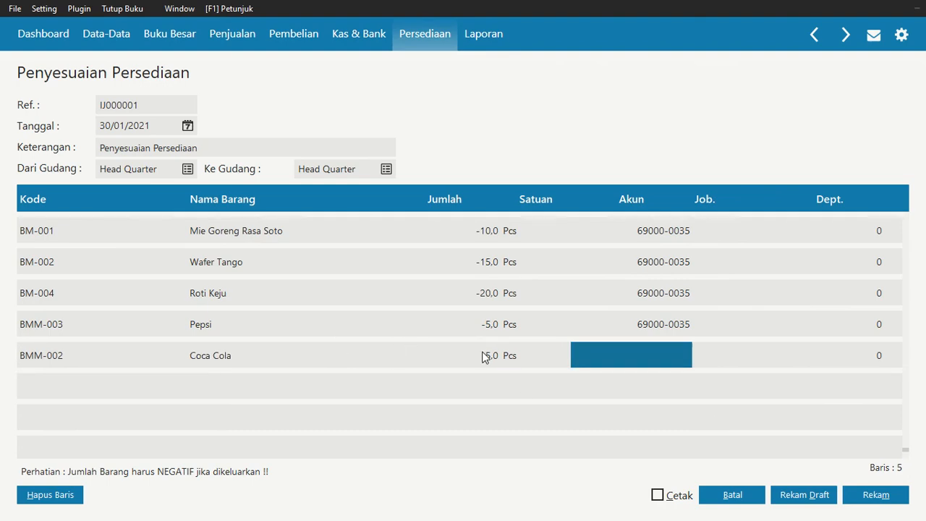
Find Beban Kerusakan dan Kegagalan Material (690000035) by searching for "beban" and assign it to the Coca Cola line
{"action": "left_click", "coordinate": [661, 362]}
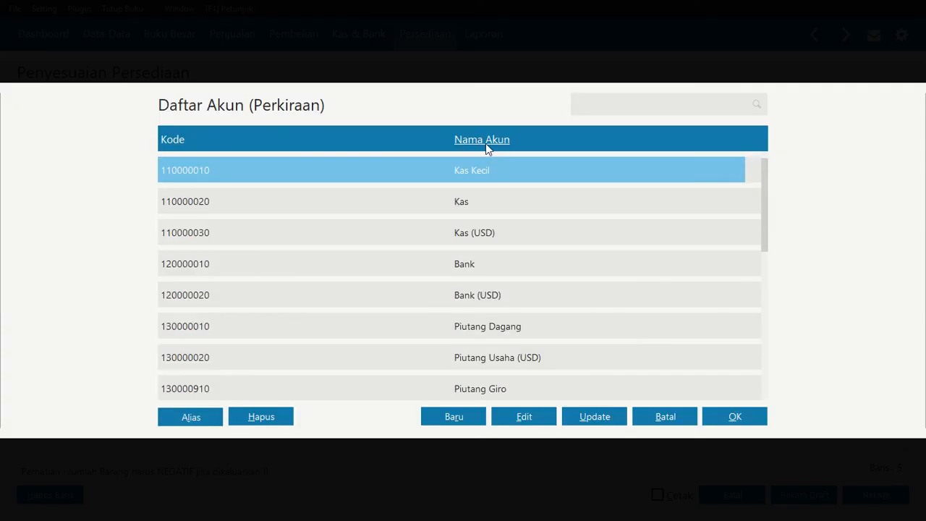
{"action": "left_click", "coordinate": [577, 109]}
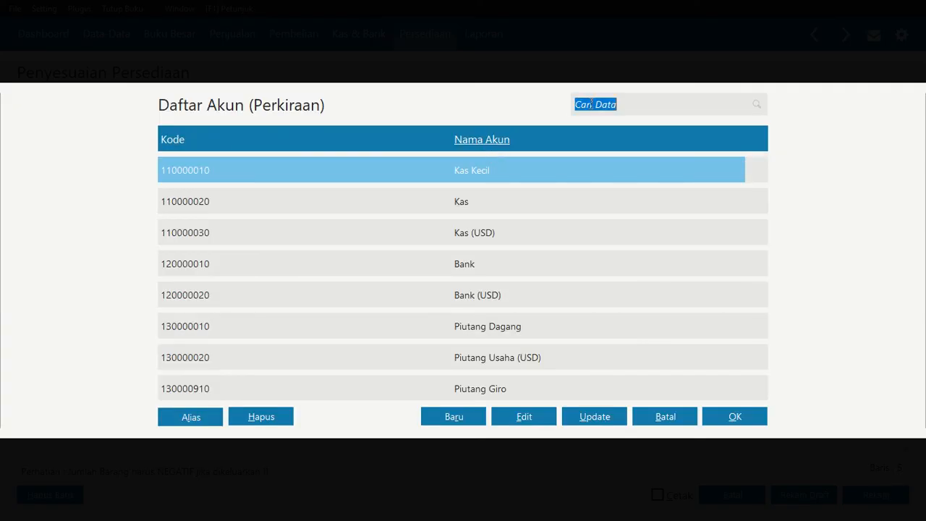
{"action": "type", "text": "be"}
{"action": "key", "text": "Down"}
{"action": "key", "text": "Down"}
{"action": "key", "text": "Down"}
{"action": "key", "text": "Down"}
{"action": "key", "text": "Down"}
{"action": "key", "text": "Down"}
{"action": "key", "text": "Down"}
{"action": "key", "text": "Down"}
{"action": "key", "text": "Down"}
{"action": "key", "text": "Down"}
{"action": "key", "text": "Down"}
{"action": "key", "text": "Down"}
{"action": "key", "text": "Down"}
{"action": "key", "text": "Down"}
{"action": "key", "text": "Down"}
{"action": "key", "text": "Down"}
{"action": "key", "text": "Down"}
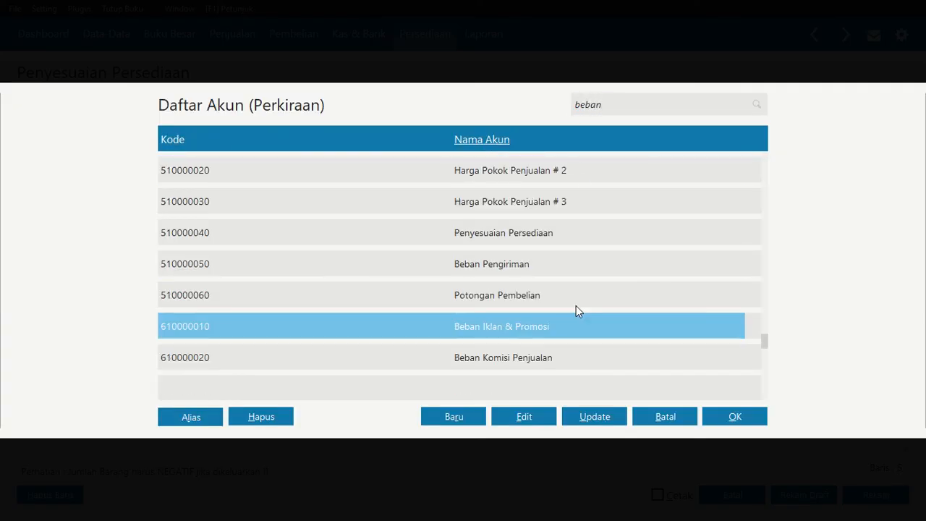
{"action": "key", "text": "Down"}
{"action": "key", "text": "Down"}
{"action": "key", "text": "Down"}
{"action": "key", "text": "Down"}
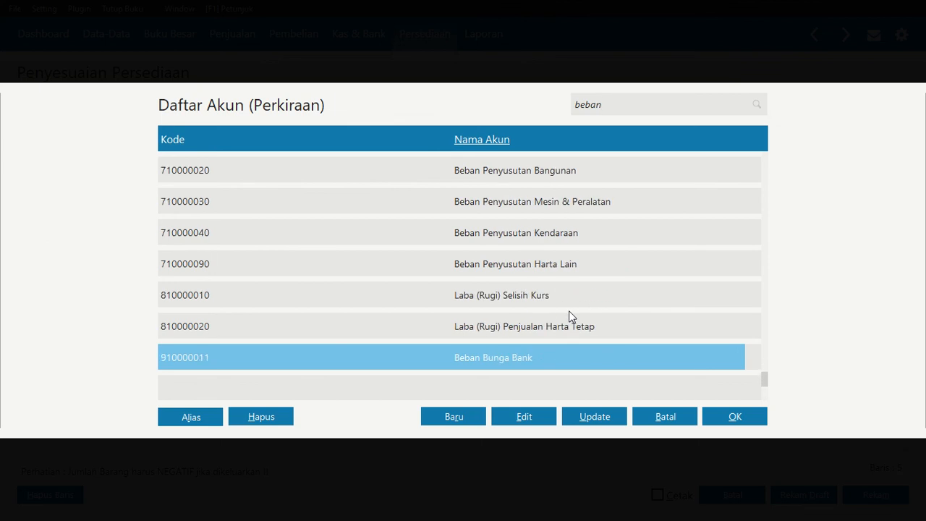
{"action": "key", "text": "Up"}
{"action": "key", "text": "Up"}
{"action": "key", "text": "Up"}
{"action": "key", "text": "Up"}
{"action": "key", "text": "Up"}
{"action": "key", "text": "Up"}
{"action": "key", "text": "Up"}
{"action": "key", "text": "Up"}
{"action": "key", "text": "Up"}
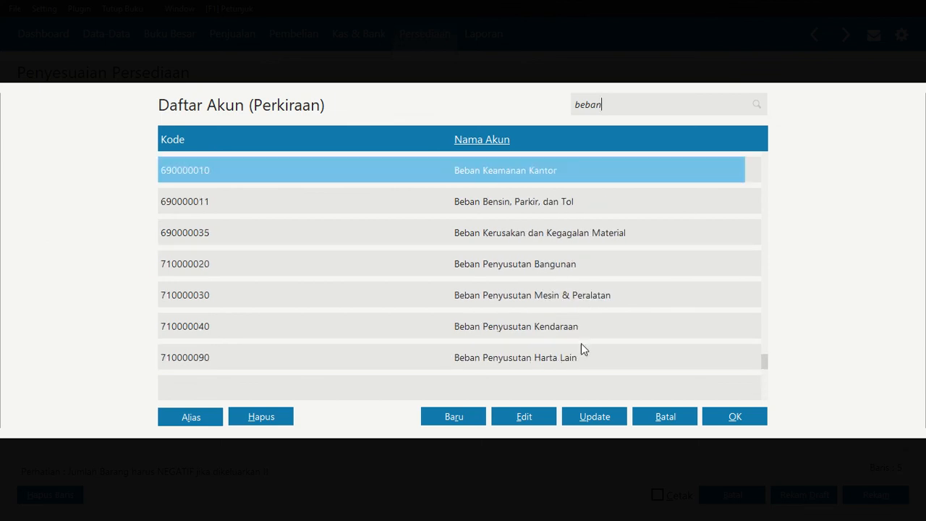
{"action": "left_click", "coordinate": [571, 233]}
{"action": "left_click", "coordinate": [749, 417]}
{"action": "left_click", "coordinate": [670, 349]}
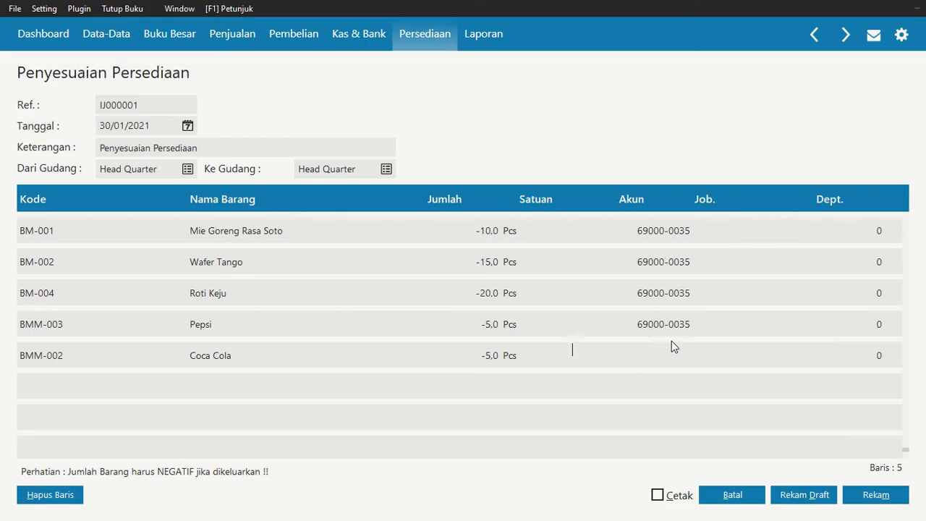
{"action": "type", "text": "690000035"}
{"action": "key", "text": "Return"}
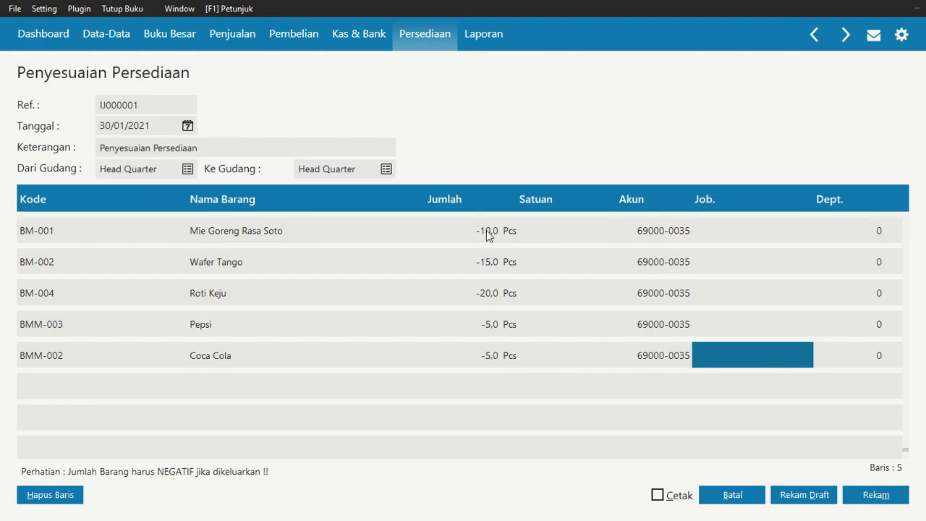
Record the completed inventory adjustment, close the new blank form, and open the cash and bank module
{"action": "left_click", "coordinate": [864, 496]}
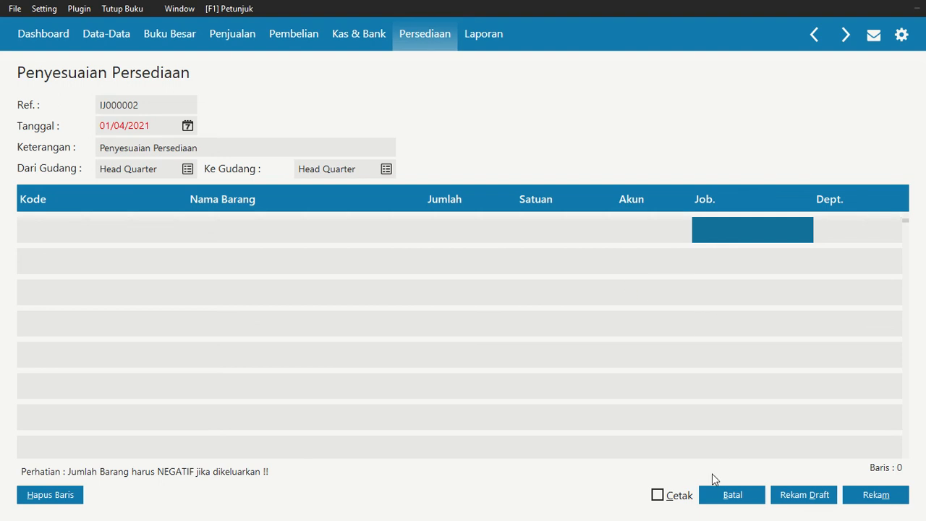
{"action": "left_click", "coordinate": [728, 496]}
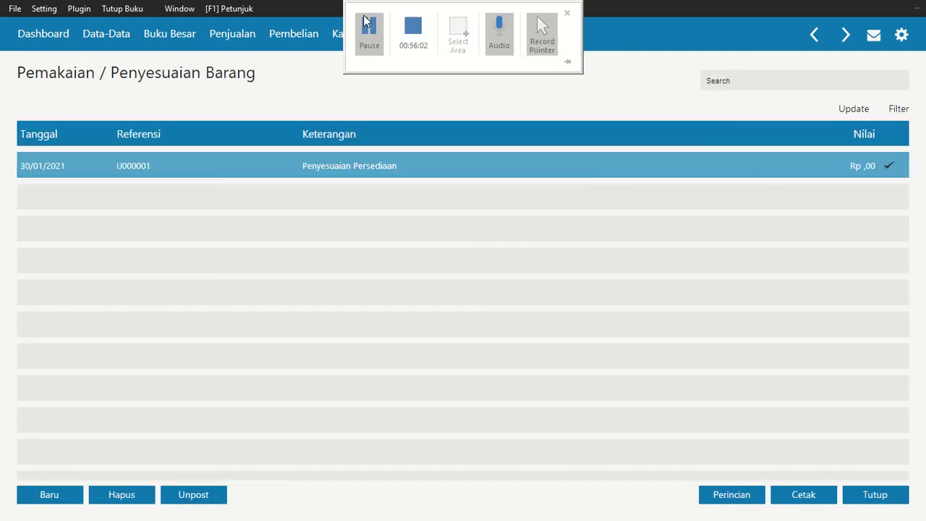
{"action": "left_click", "coordinate": [351, 32]}
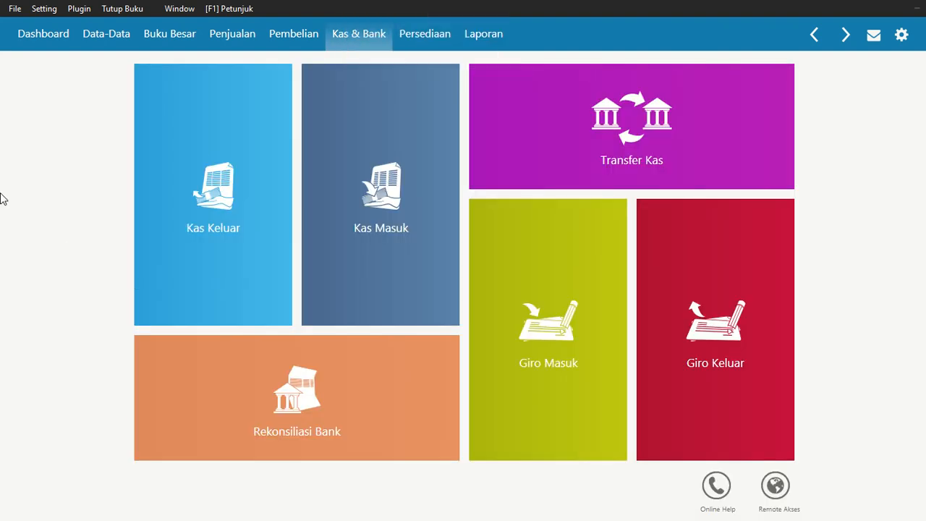
Recalculate the ending account balances (Hitung Ulang Saldo Akhir Akun) for January 2021
{"action": "left_click", "coordinate": [14, 10]}
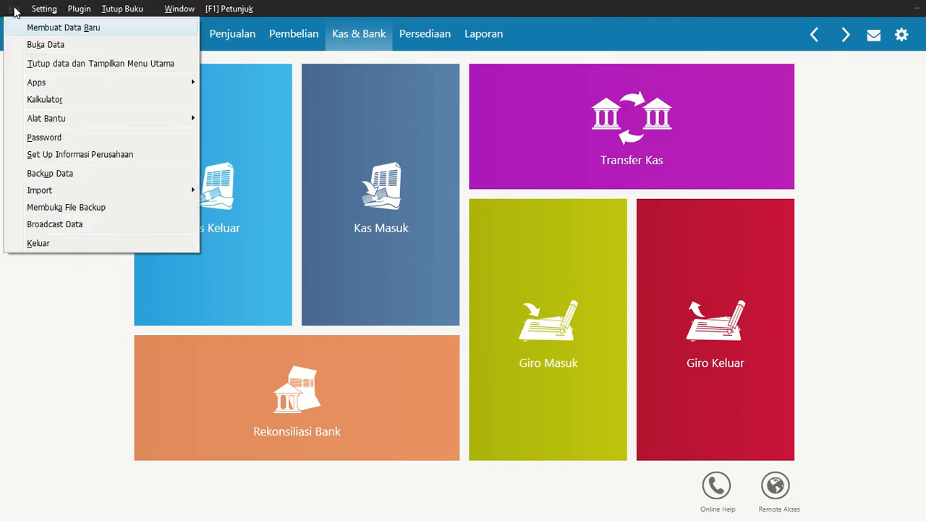
{"action": "mouse_move", "coordinate": [65, 122]}
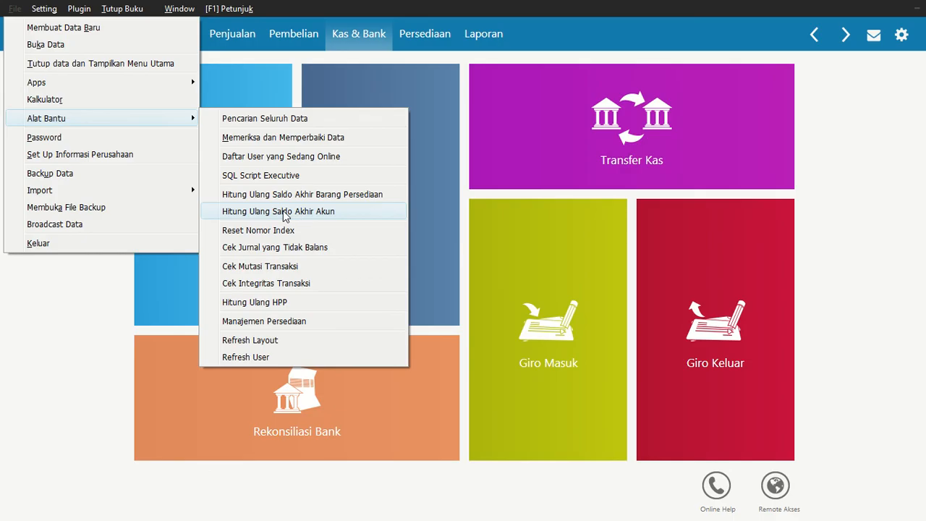
{"action": "left_click", "coordinate": [283, 212]}
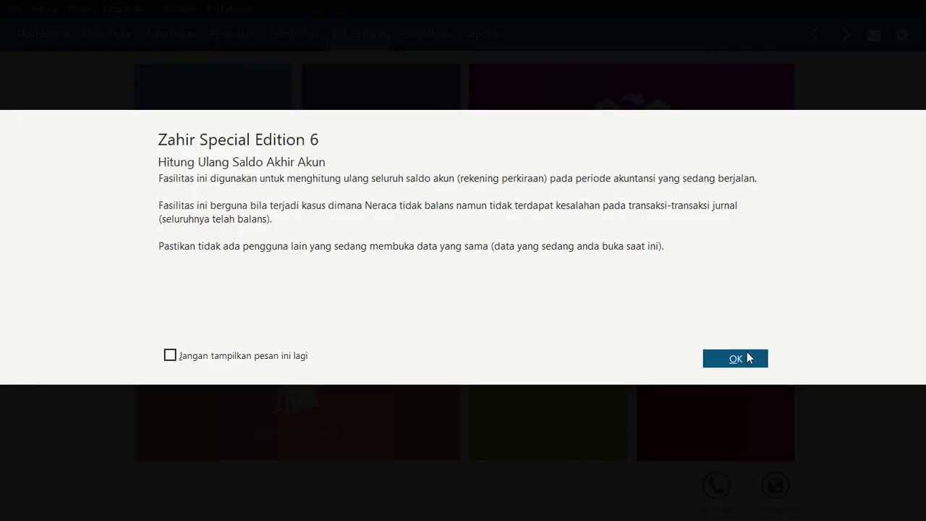
{"action": "left_click", "coordinate": [749, 357]}
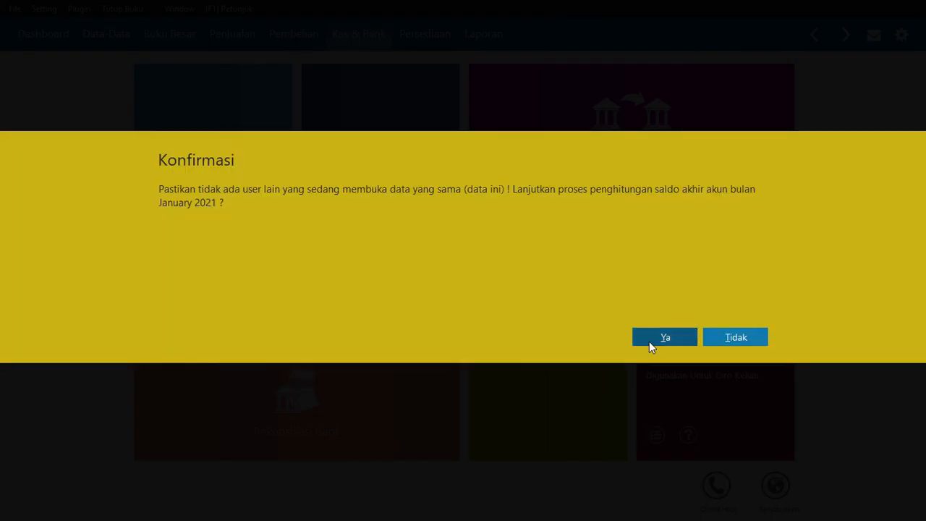
{"action": "left_click", "coordinate": [650, 340]}
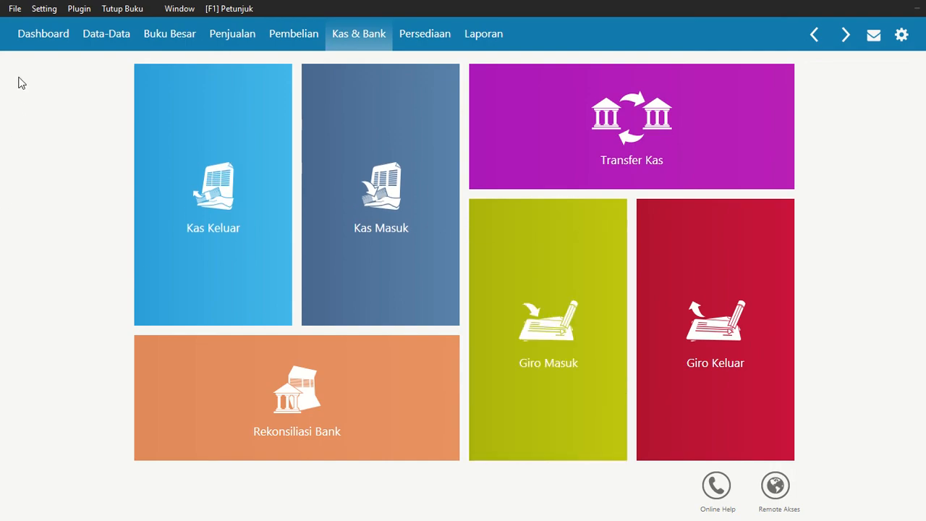
Recalculate the ending inventory balances (Hitung Ulang Saldo Akhir Barang Persediaan) and close the resulting check
{"action": "left_click", "coordinate": [15, 10]}
{"action": "mouse_move", "coordinate": [61, 127]}
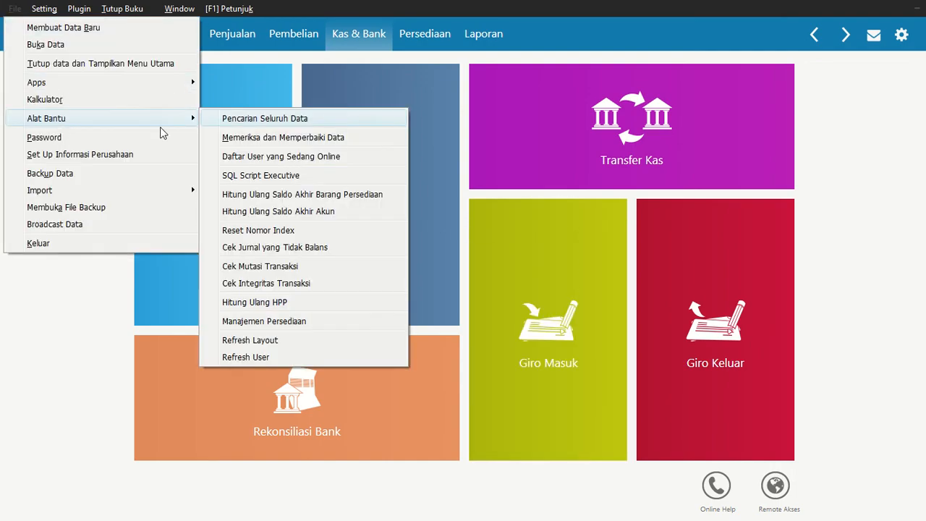
{"action": "left_click", "coordinate": [294, 196]}
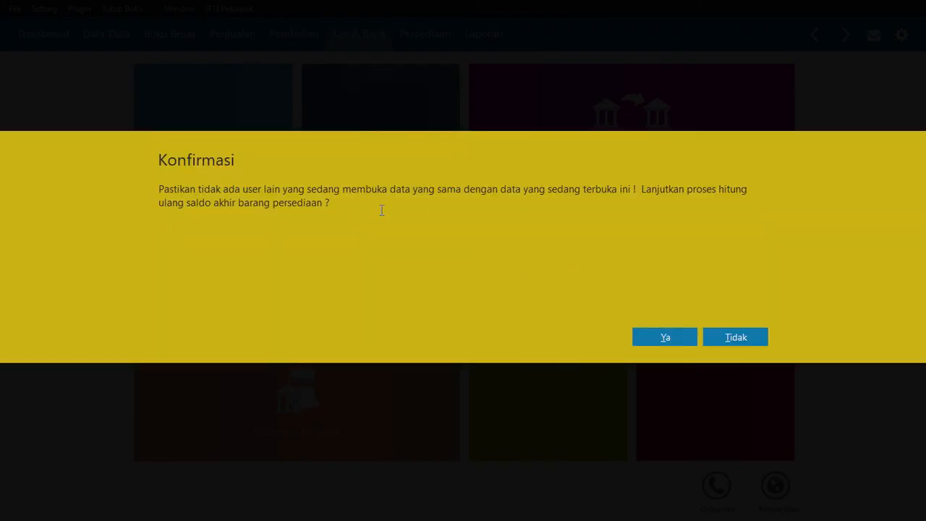
{"action": "left_click", "coordinate": [664, 338]}
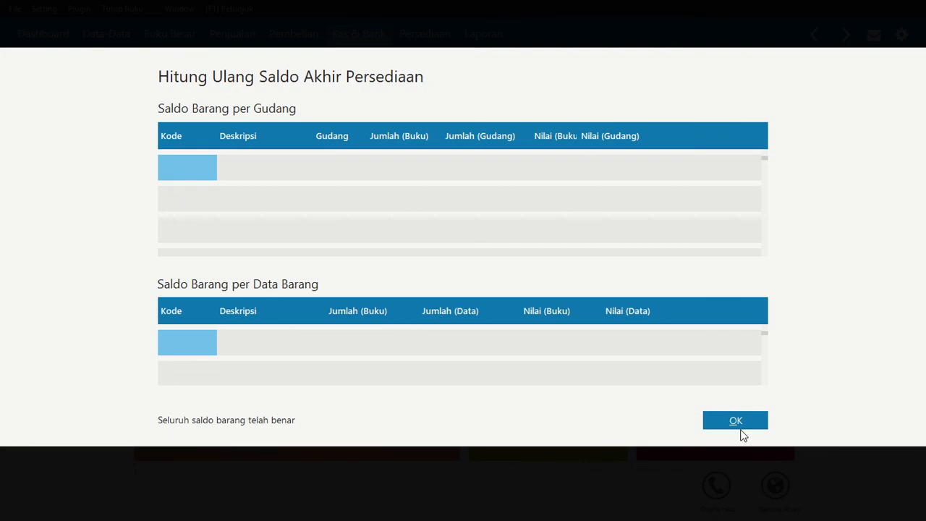
{"action": "left_click", "coordinate": [736, 421]}
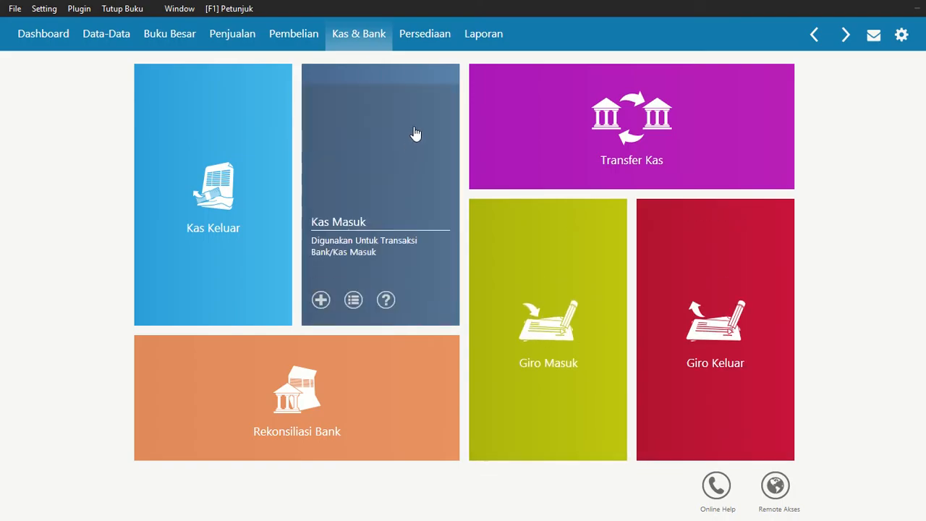
Generate the Laba Rugi Standar report for January 2021 with account codes shown, in Rupiah
{"action": "left_click", "coordinate": [484, 42]}
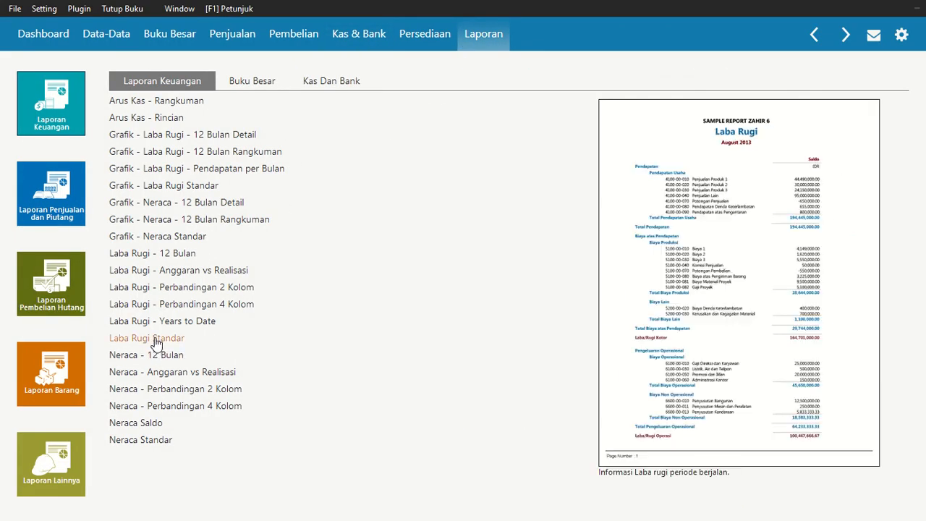
{"action": "left_click", "coordinate": [157, 338]}
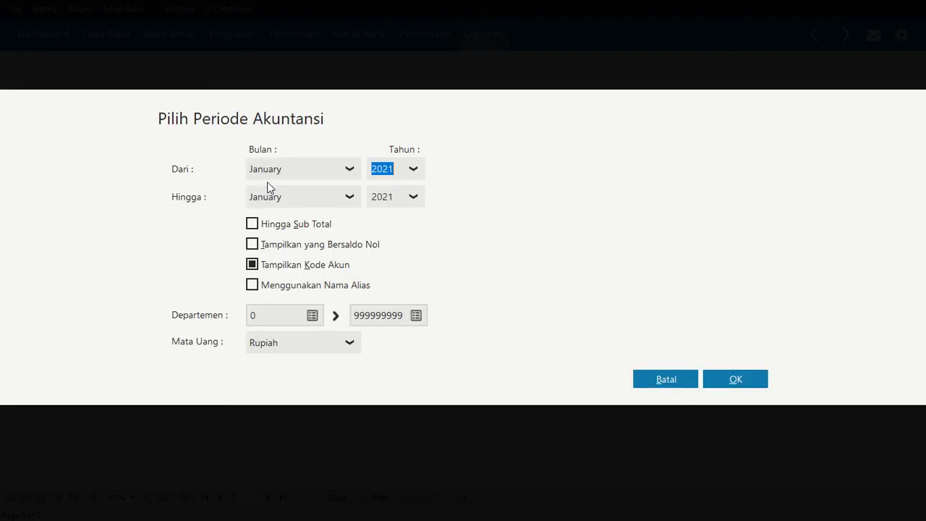
{"action": "left_click", "coordinate": [722, 384]}
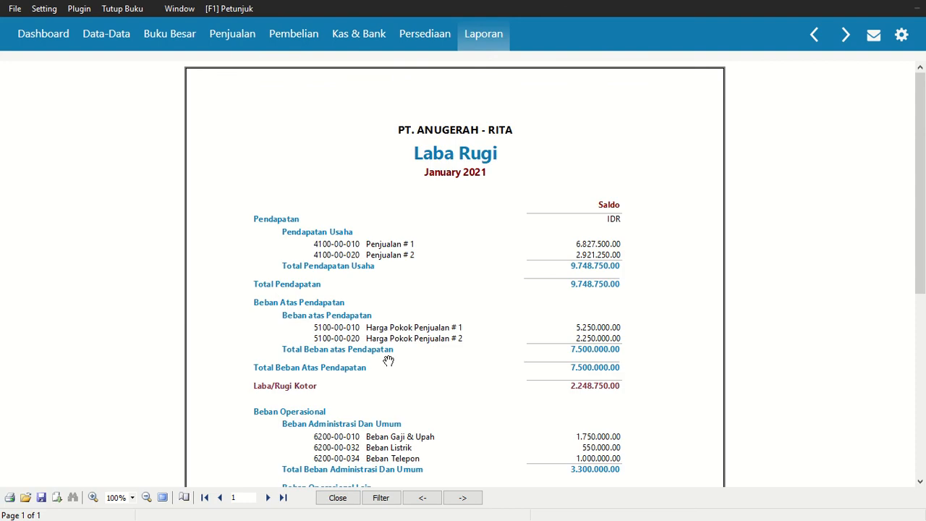
Examine the profit and loss report from revenue through operating expenses, including the damaged-material expense, to the net result
{"action": "scroll", "coordinate": [556, 305], "scroll_direction": "down", "scroll_amount": 1}
{"action": "scroll", "coordinate": [552, 305], "scroll_direction": "down", "scroll_amount": 4}
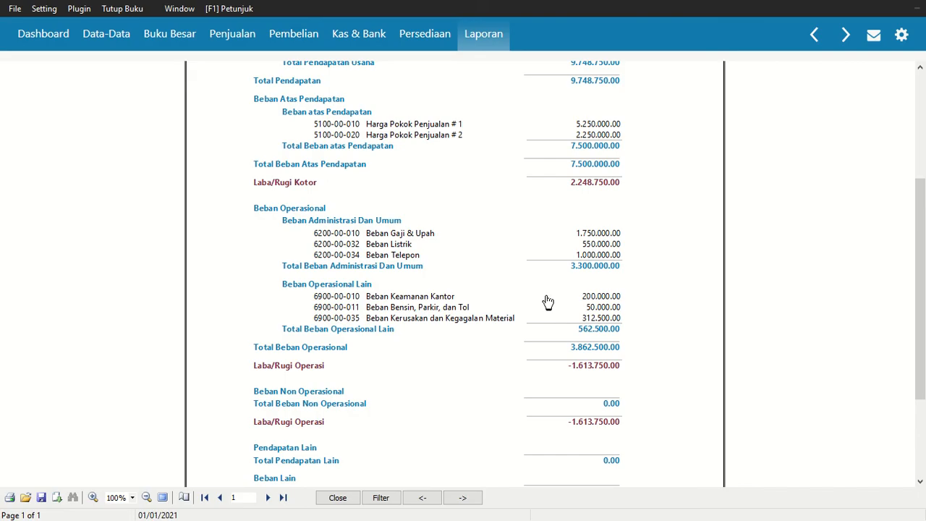
{"action": "left_click_drag", "start_coordinate": [920, 210], "coordinate": [922, 304]}
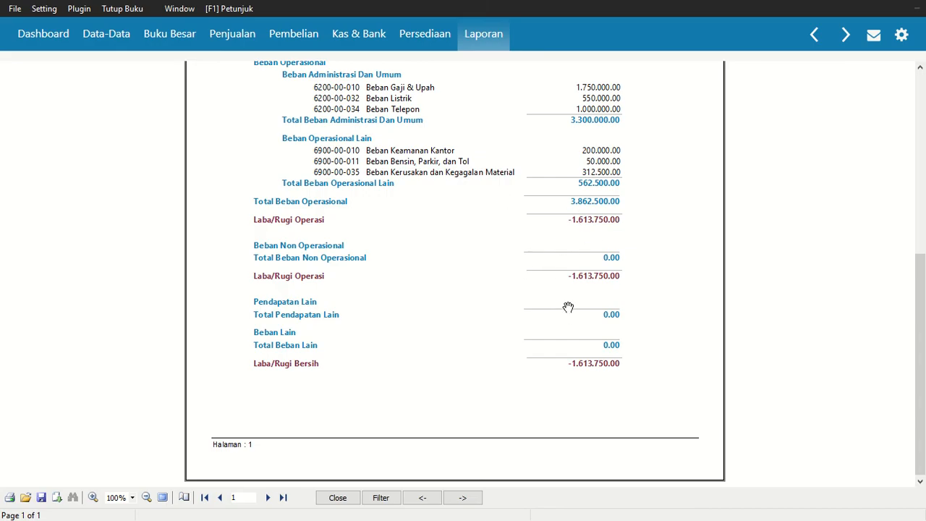
{"action": "scroll", "coordinate": [586, 293], "scroll_direction": "up", "scroll_amount": 1}
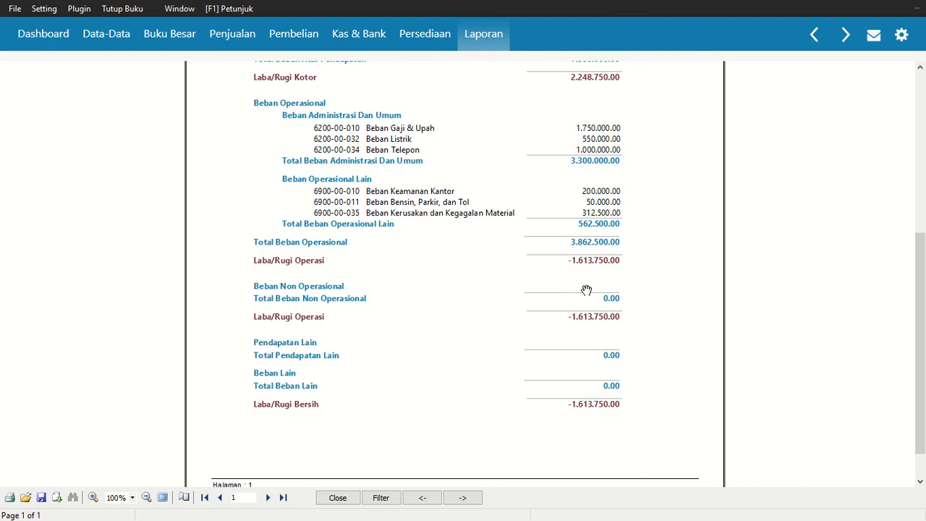
{"action": "left_click_drag", "start_coordinate": [917, 277], "coordinate": [923, 76]}
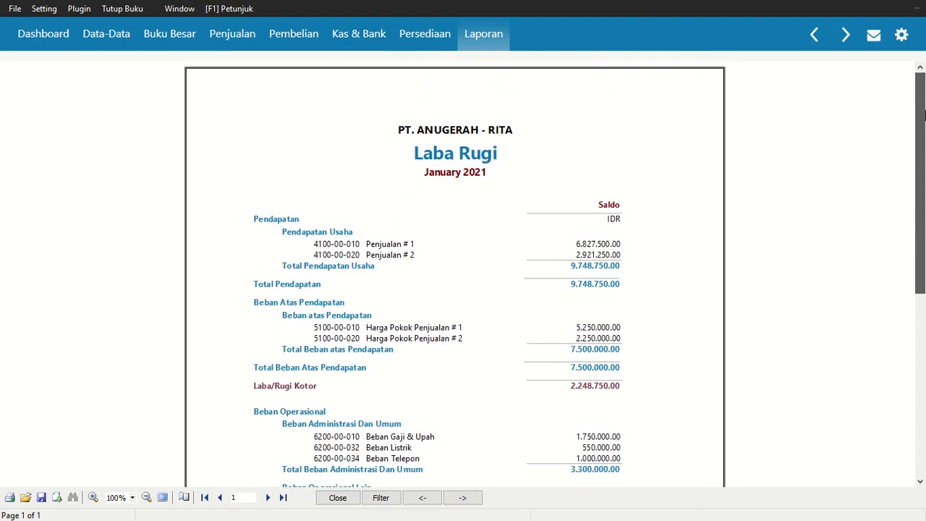
{"action": "scroll", "coordinate": [924, 112], "scroll_direction": "down", "scroll_amount": 1}
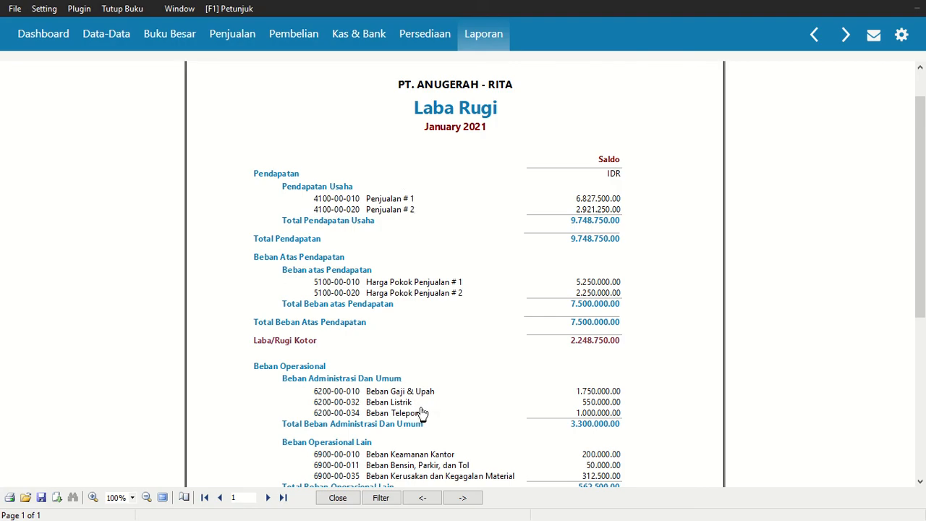
{"action": "left_click_drag", "start_coordinate": [924, 228], "coordinate": [924, 351]}
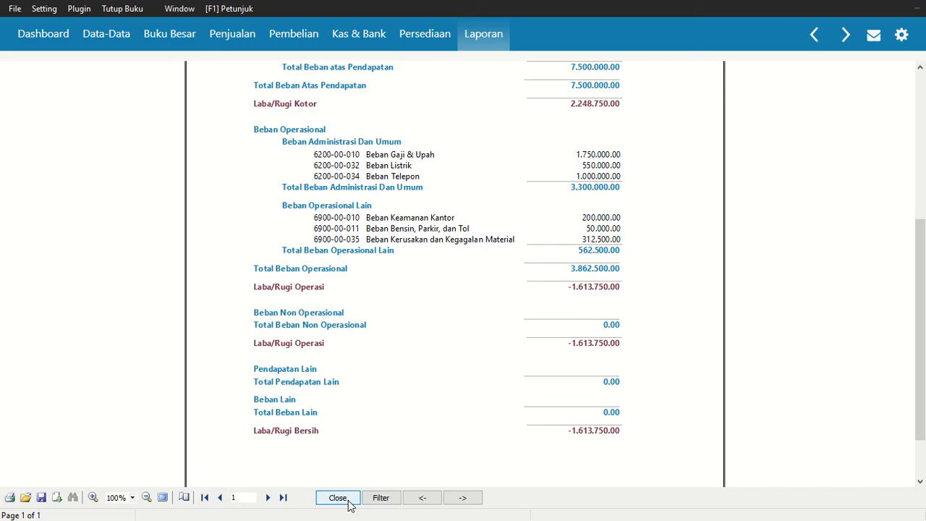
{"action": "left_click_drag", "start_coordinate": [921, 210], "coordinate": [925, 87]}
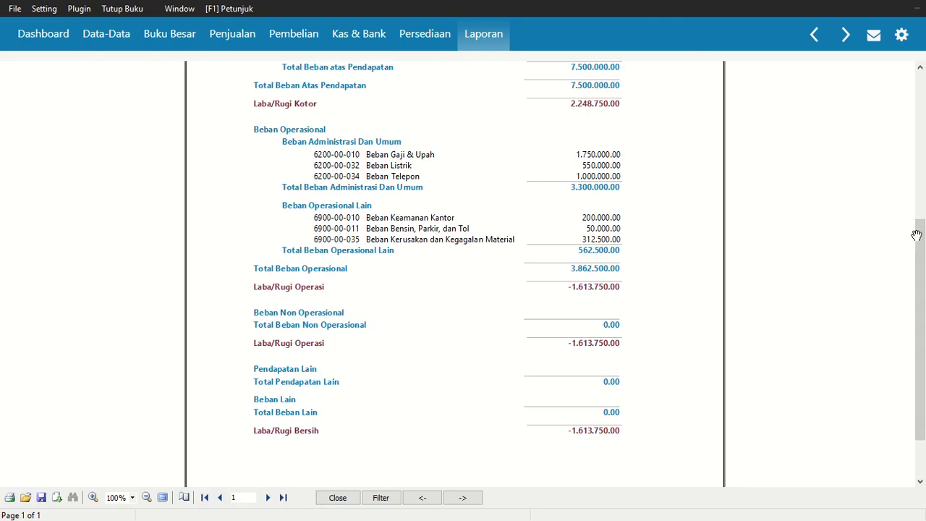
{"action": "mouse_move", "coordinate": [918, 233]}
{"action": "left_mouse_down"}
{"action": "mouse_move", "coordinate": [925, 84]}
{"action": "mouse_move", "coordinate": [921, 232]}
{"action": "left_mouse_up"}
{"action": "scroll", "coordinate": [375, 270], "scroll_direction": "up", "scroll_amount": 5}
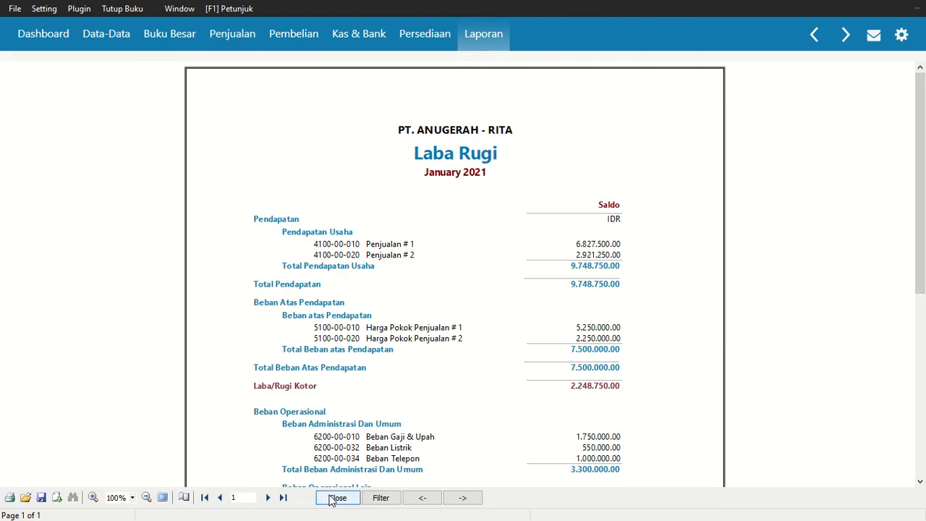
Export all pages of the profit and loss report as a PDF named "Laba Rugi PT. Anugerah" in the Lab Akuntansi Zahir folder
{"action": "left_click", "coordinate": [56, 497]}
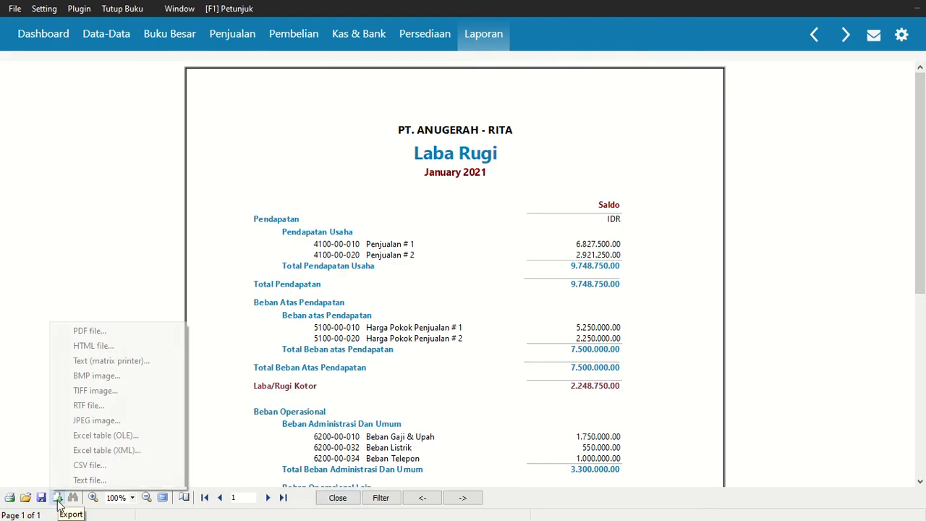
{"action": "left_click", "coordinate": [99, 331]}
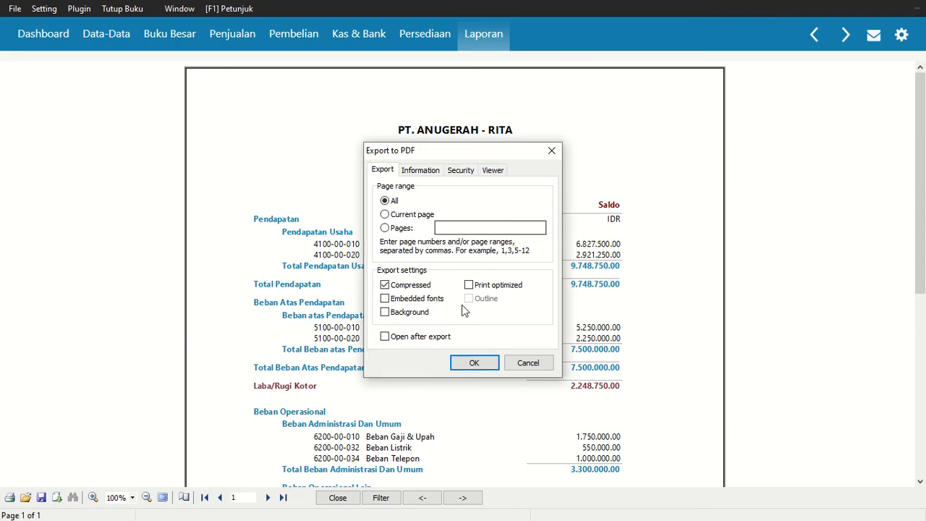
{"action": "left_click", "coordinate": [467, 364]}
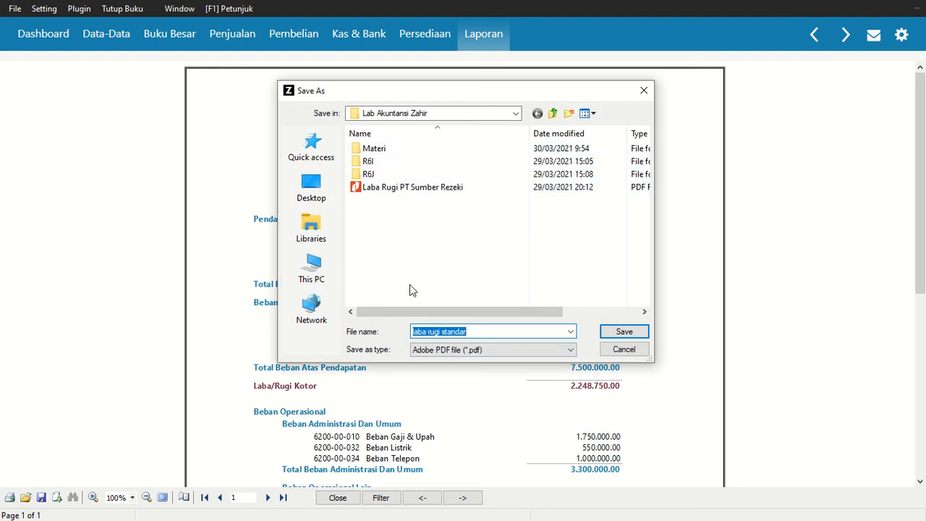
{"action": "type", "text": "Laba Rugi"}
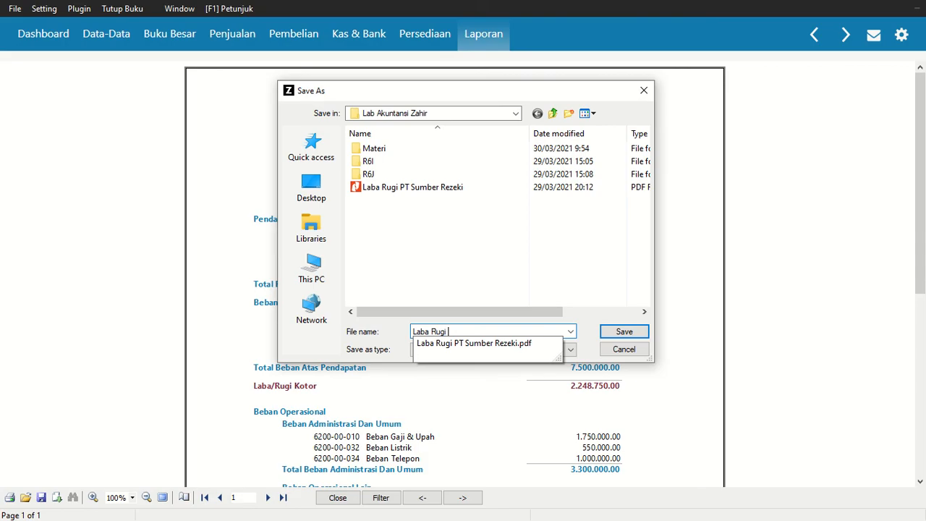
{"action": "type", "text": " S"}
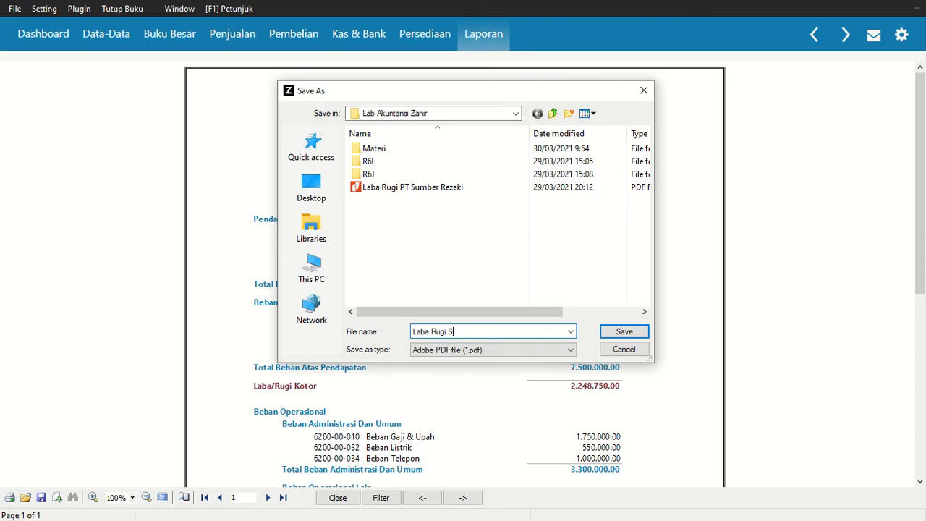
{"action": "key", "text": "BackSpace"}
{"action": "type", "text": "PT. Anugerah"}
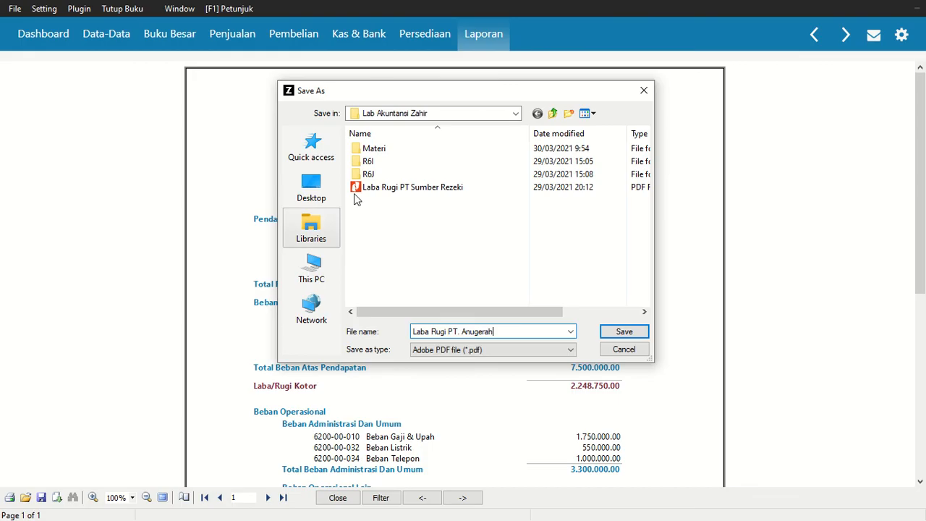
{"action": "left_click", "coordinate": [634, 334]}
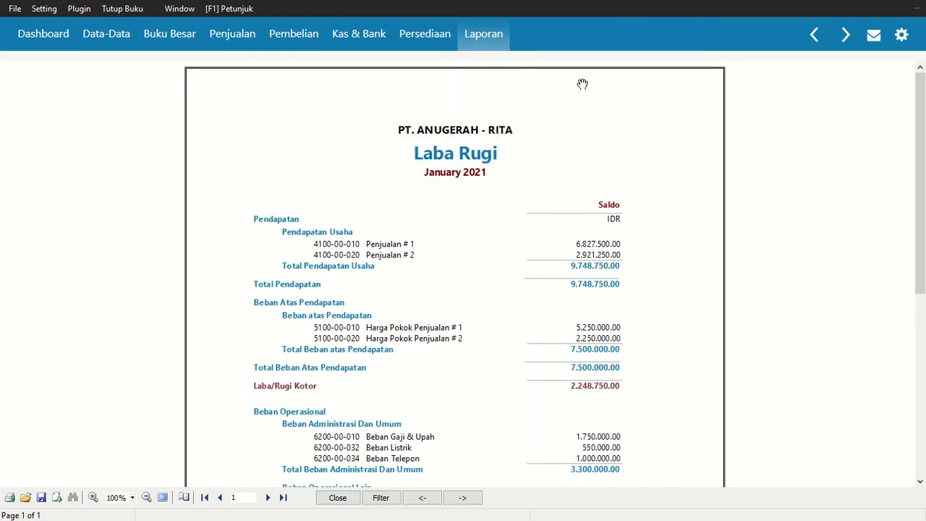
Close the profit and loss report, then close the company data and return to the main start screen
{"action": "left_click", "coordinate": [337, 497]}
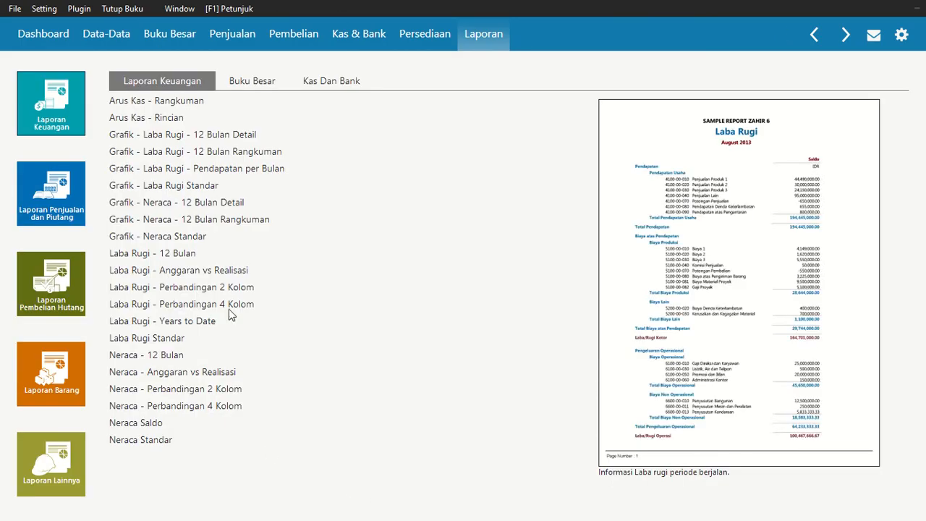
{"action": "left_click", "coordinate": [86, 34]}
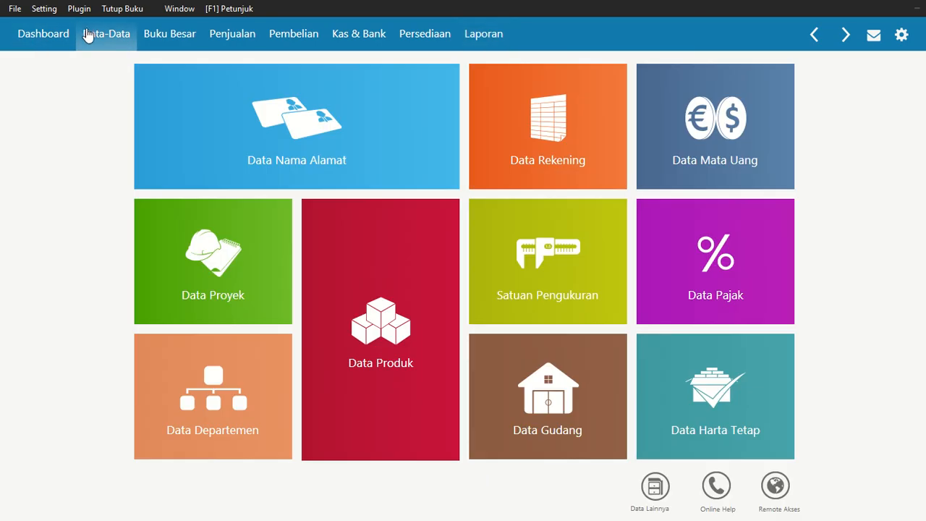
{"action": "mouse_move", "coordinate": [170, 100]}
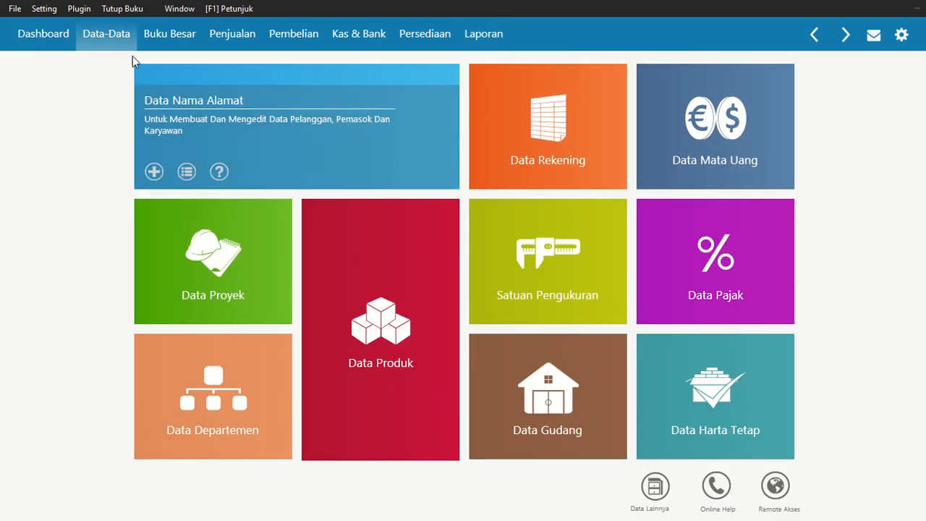
{"action": "left_click", "coordinate": [15, 8]}
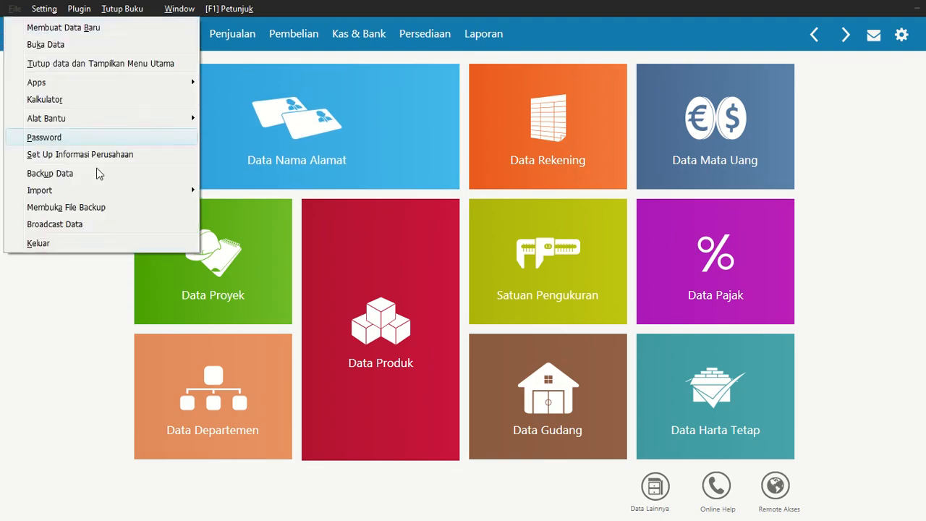
{"action": "left_click", "coordinate": [76, 64]}
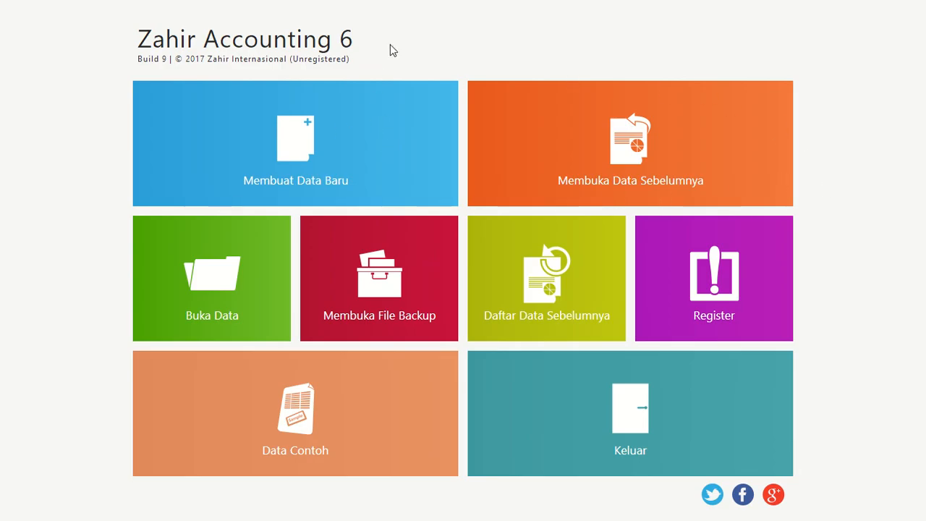
{"action": "mouse_move", "coordinate": [407, 4]}
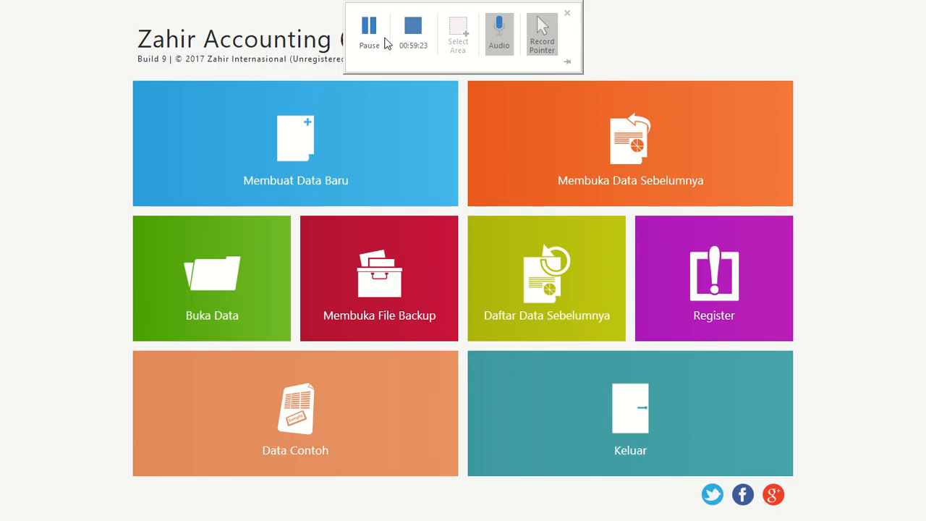